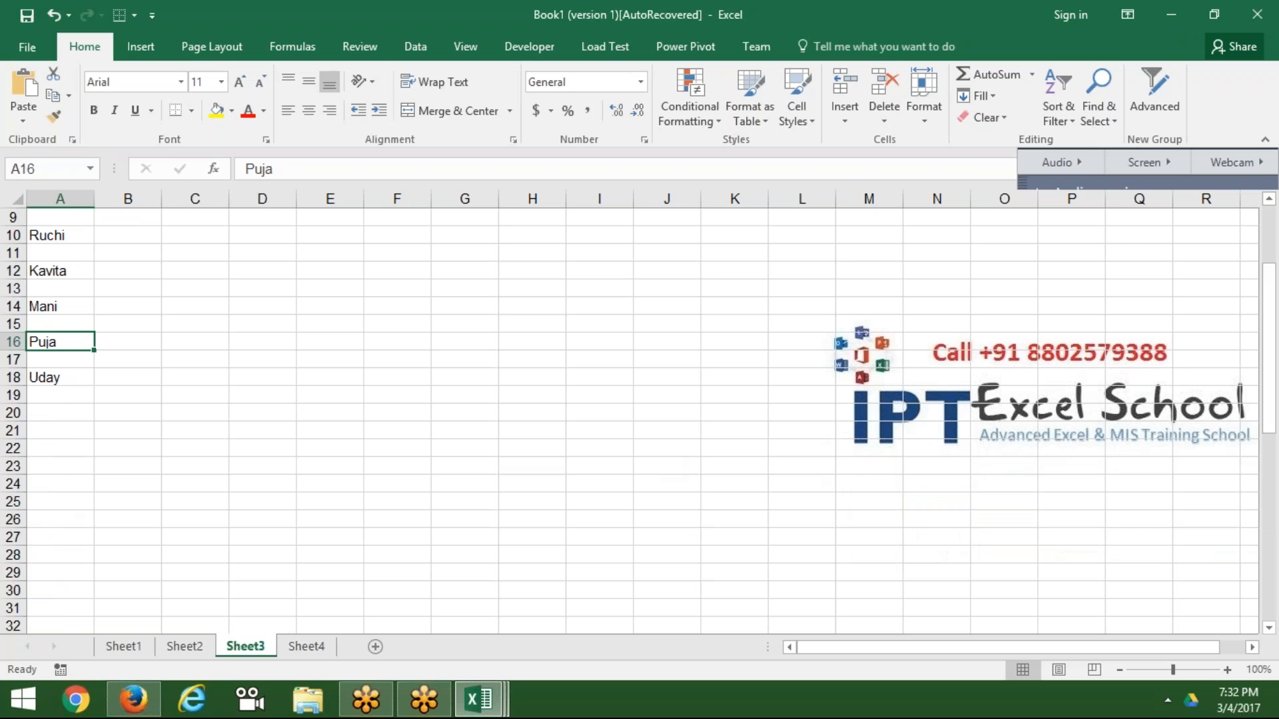
Step: Copy the Delhi and Noida entries in cells B2:B3 of the City column
key("ctrl+Up")
key("ctrl+Up")
key("ctrl+Up")
key("ctrl+Up")
key("ctrl+Up")
key("ctrl+Up")
key("ctrl+Up")
key("ctrl+Up")
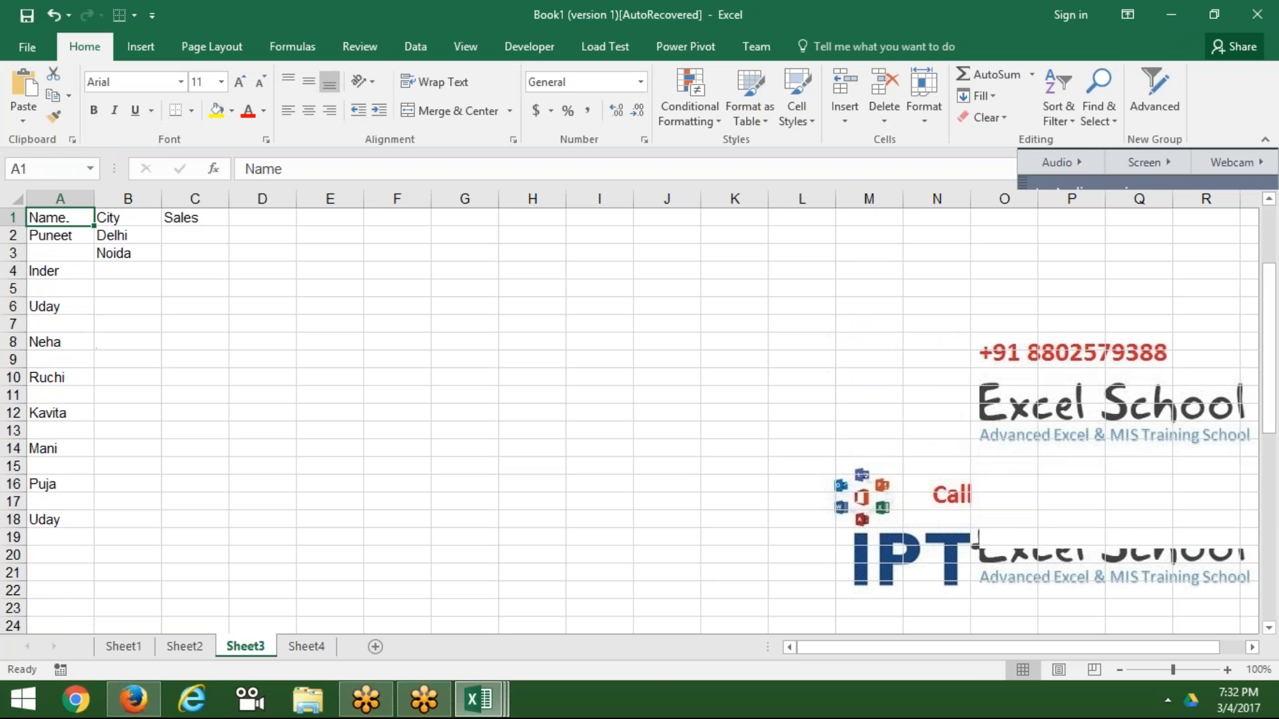
key("Down")
key("Right")
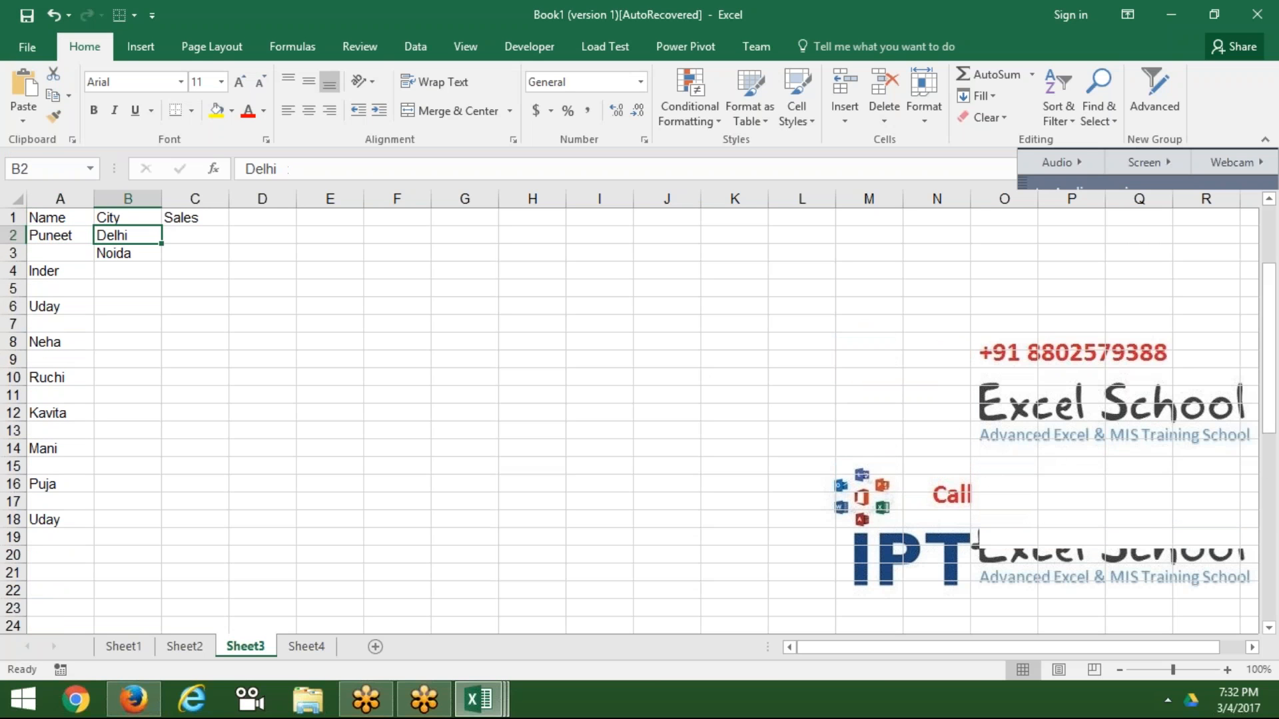
key("shift+Down")
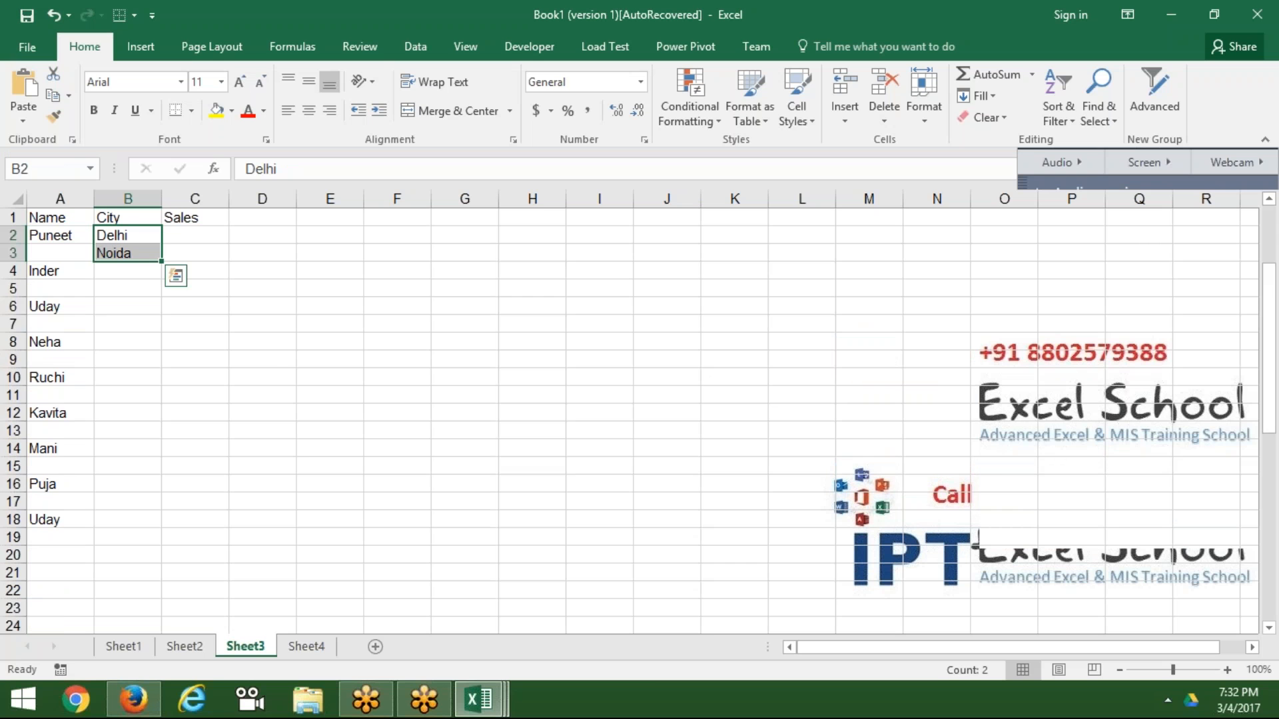
key("ctrl+c")
key("ctrl+q")
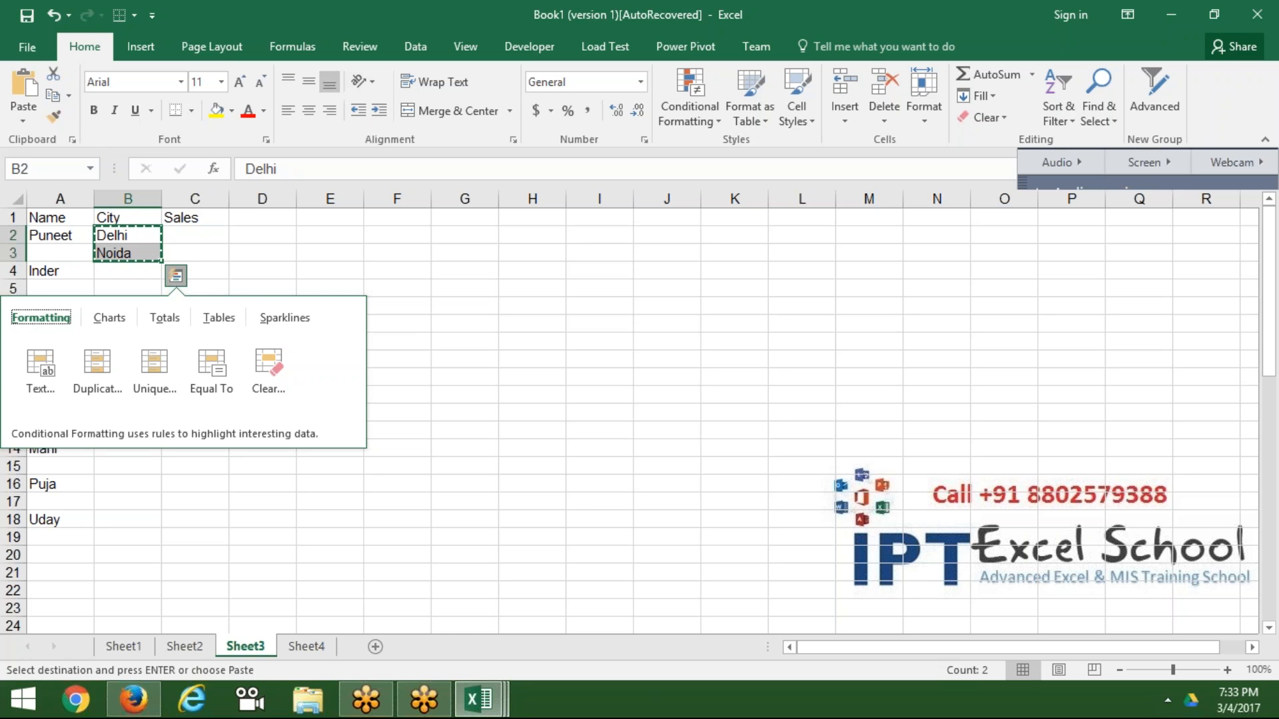
key("Escape")
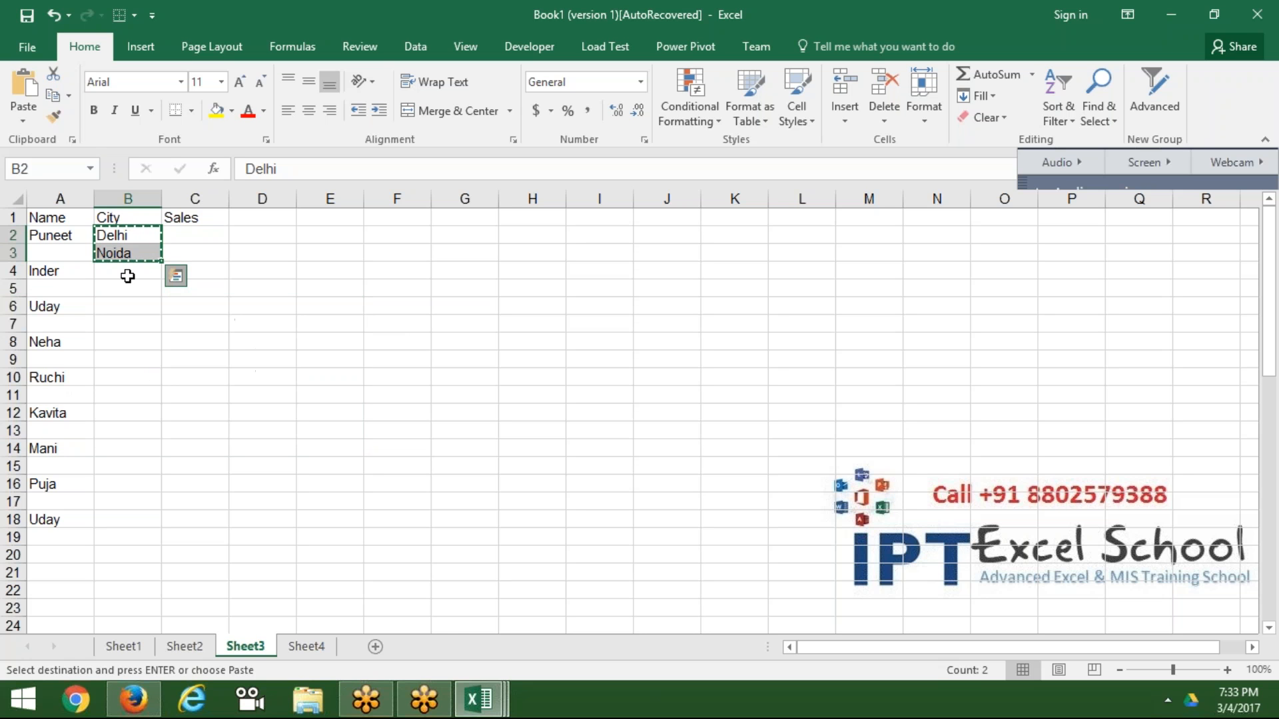
Step: Paste the copied Delhi and Noida pair repeatedly down the City column from B4 through B19
left_click(129, 274)
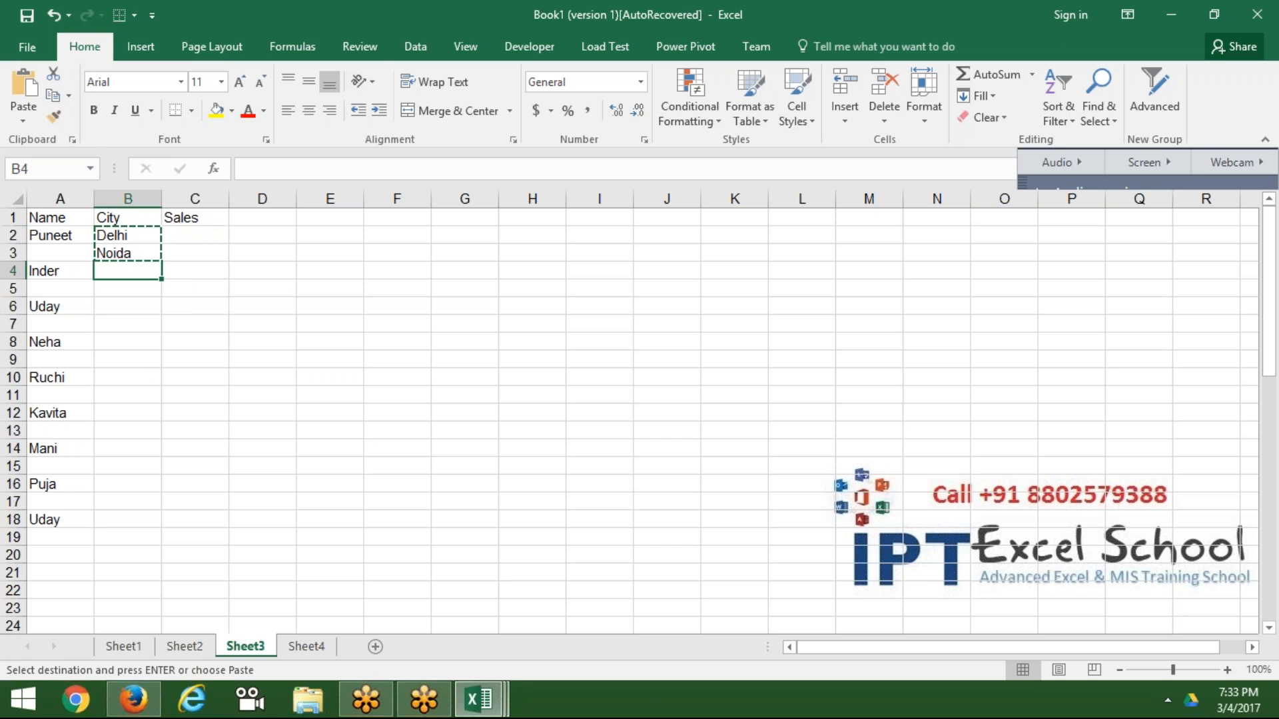
key("ctrl+v")
key("Down")
key("Down")
key("Down")
key("Up")
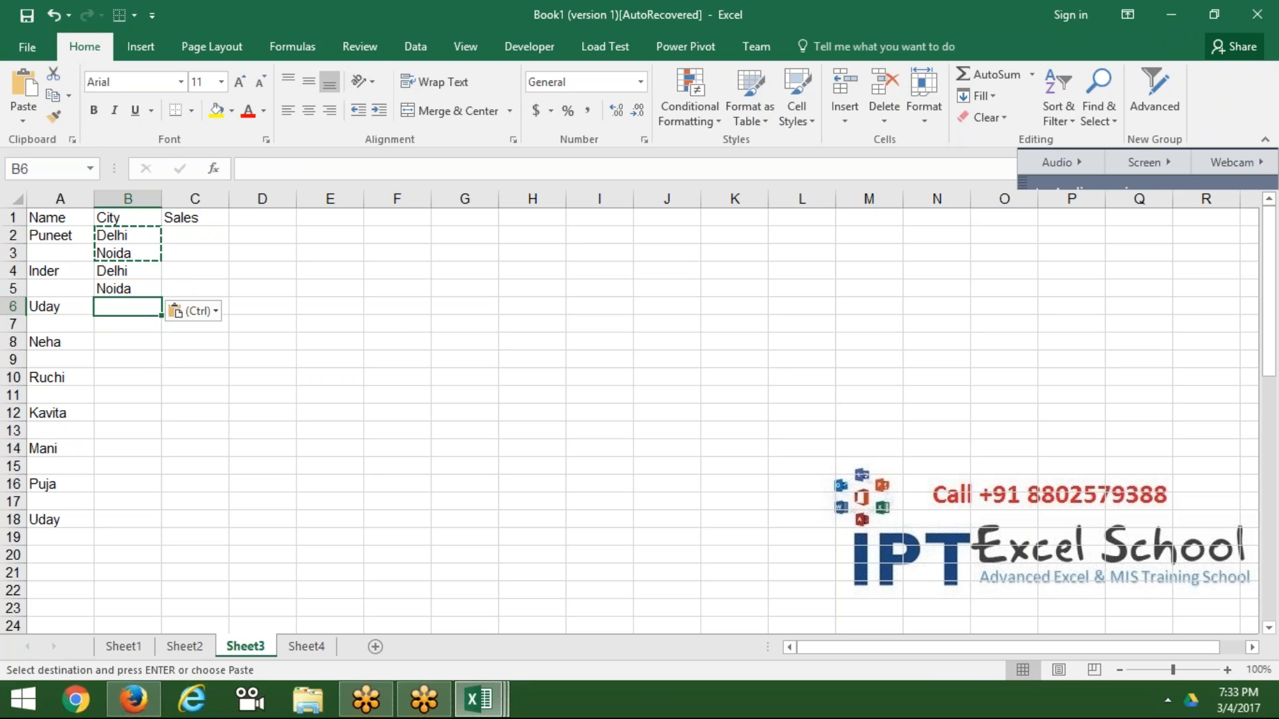
key("ctrl+v")
key("Down")
key("Down")
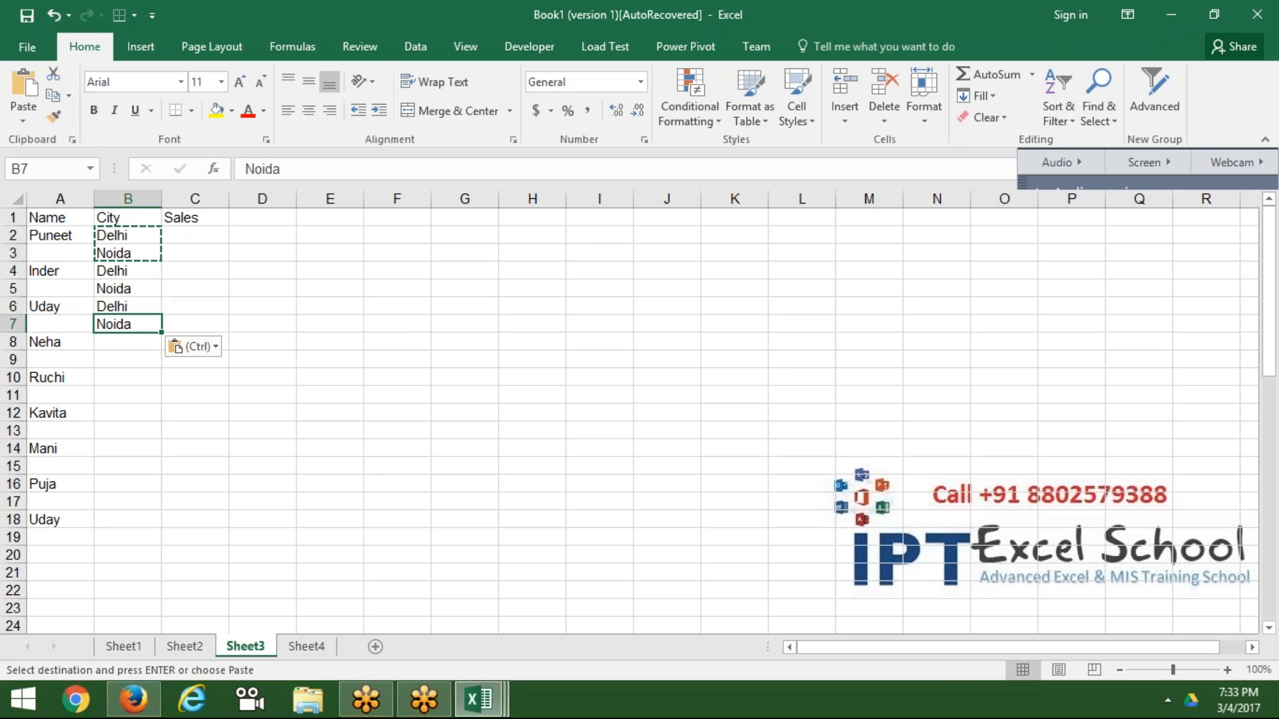
key("ctrl+v")
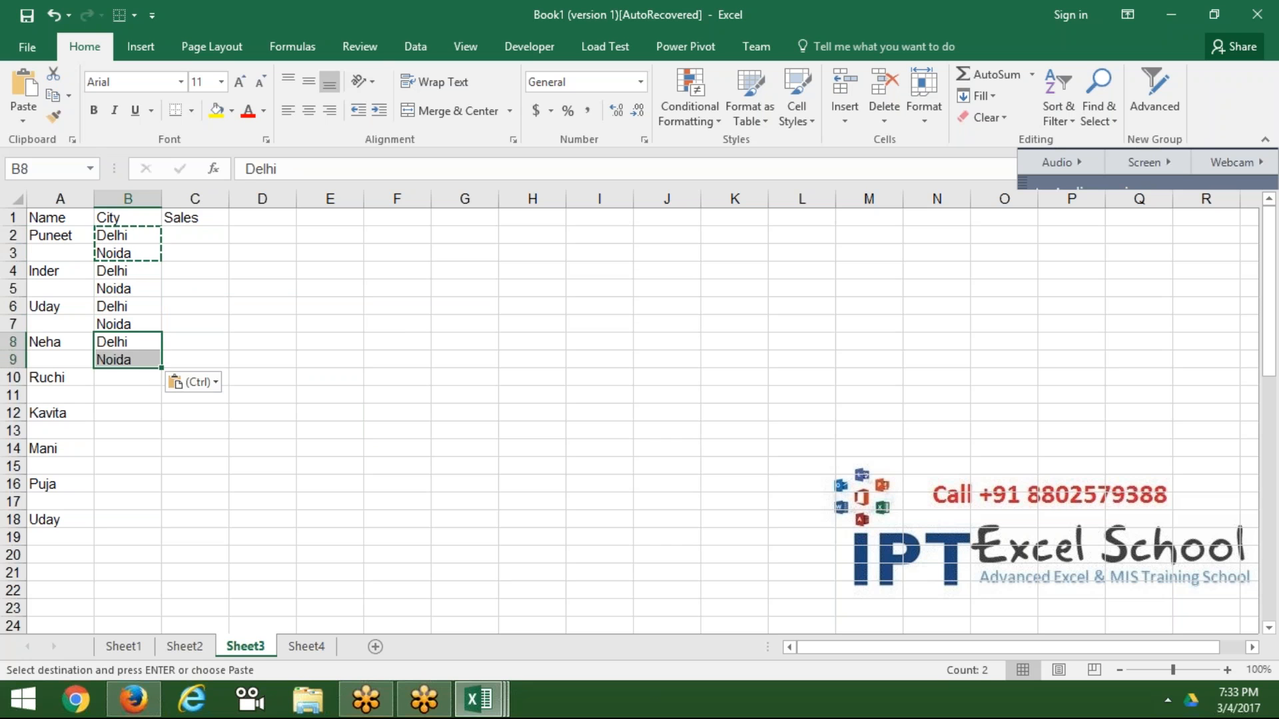
key("Down")
key("Down")
key("ctrl+v")
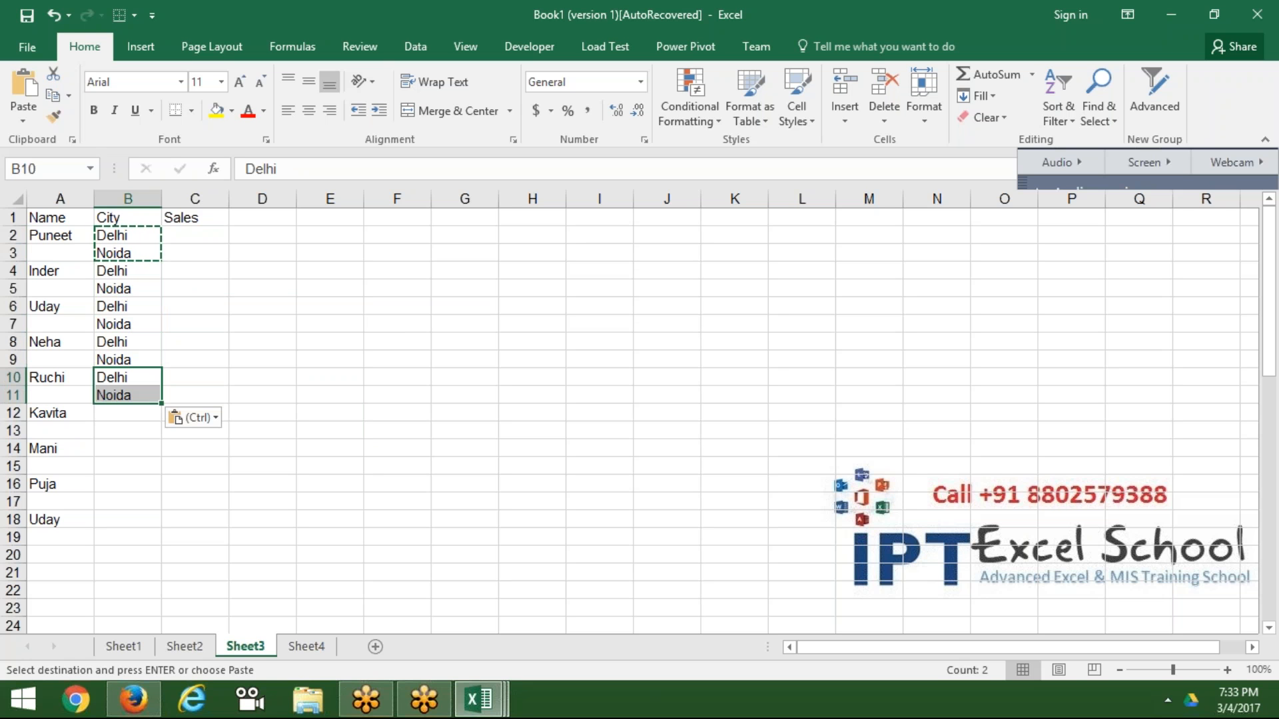
key("Down")
key("Down")
key("ctrl+v")
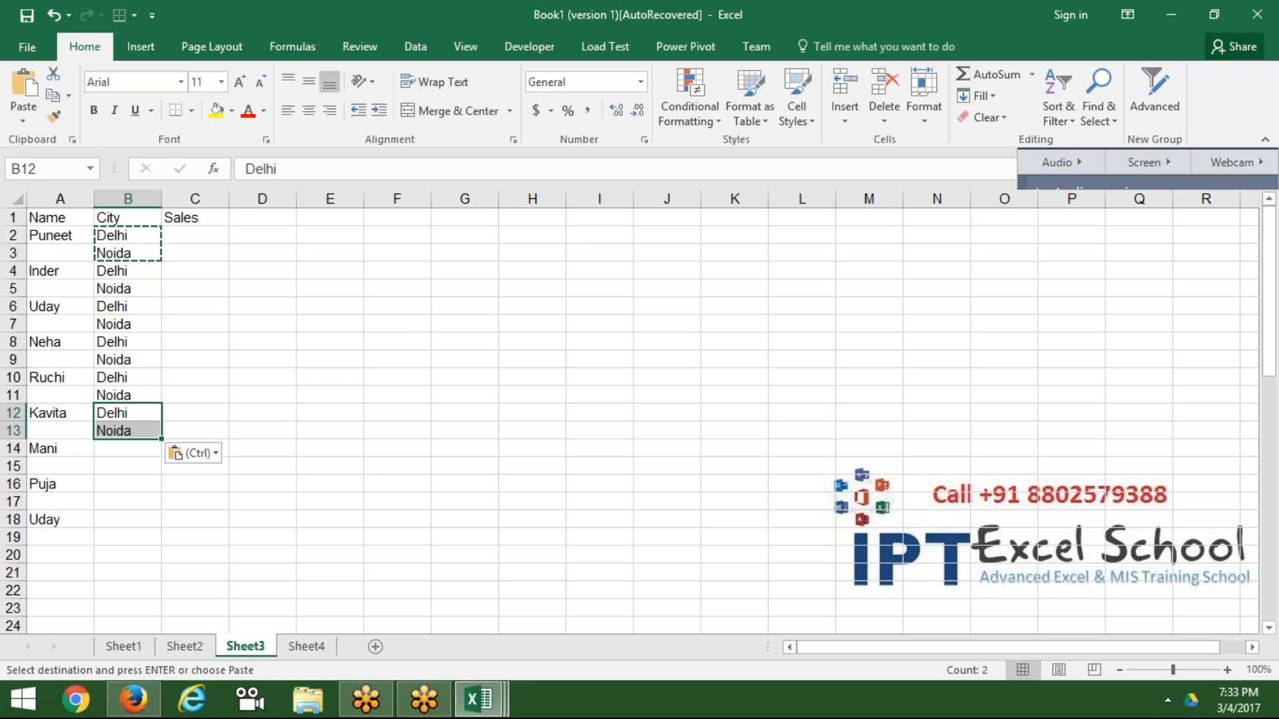
key("Down")
key("Down")
key("ctrl+v")
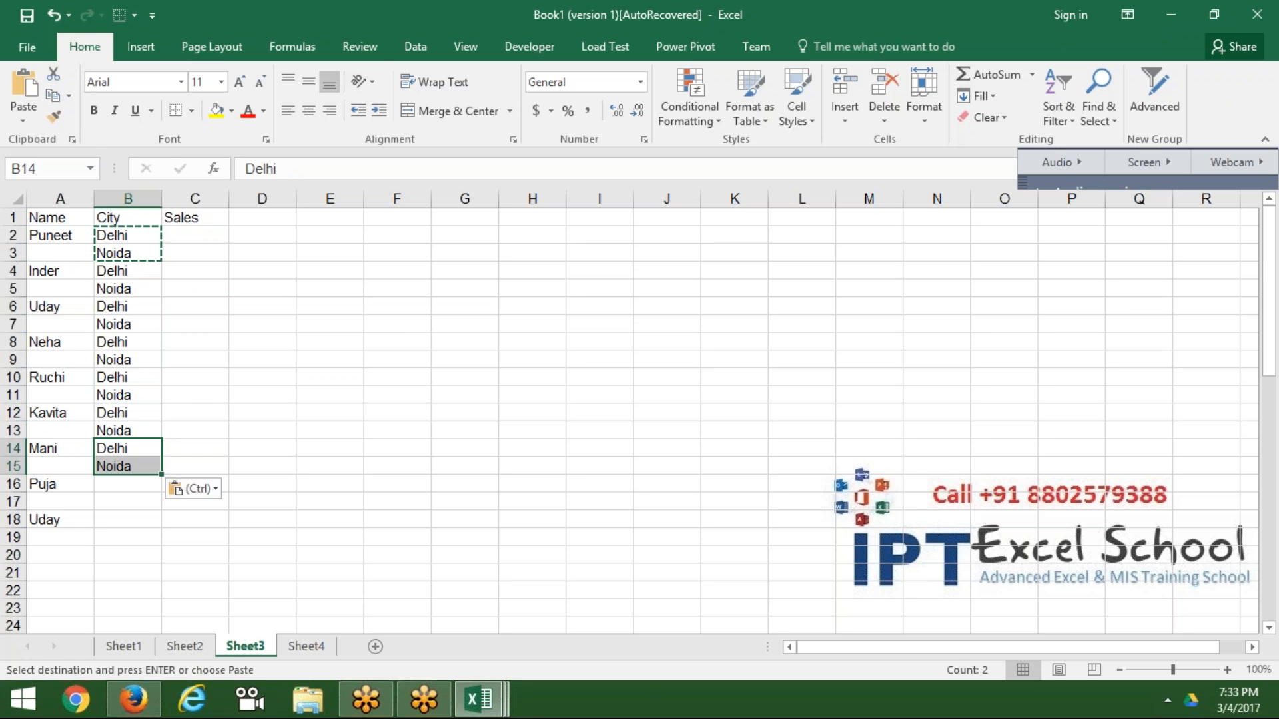
key("Down")
key("Down")
key("ctrl+v")
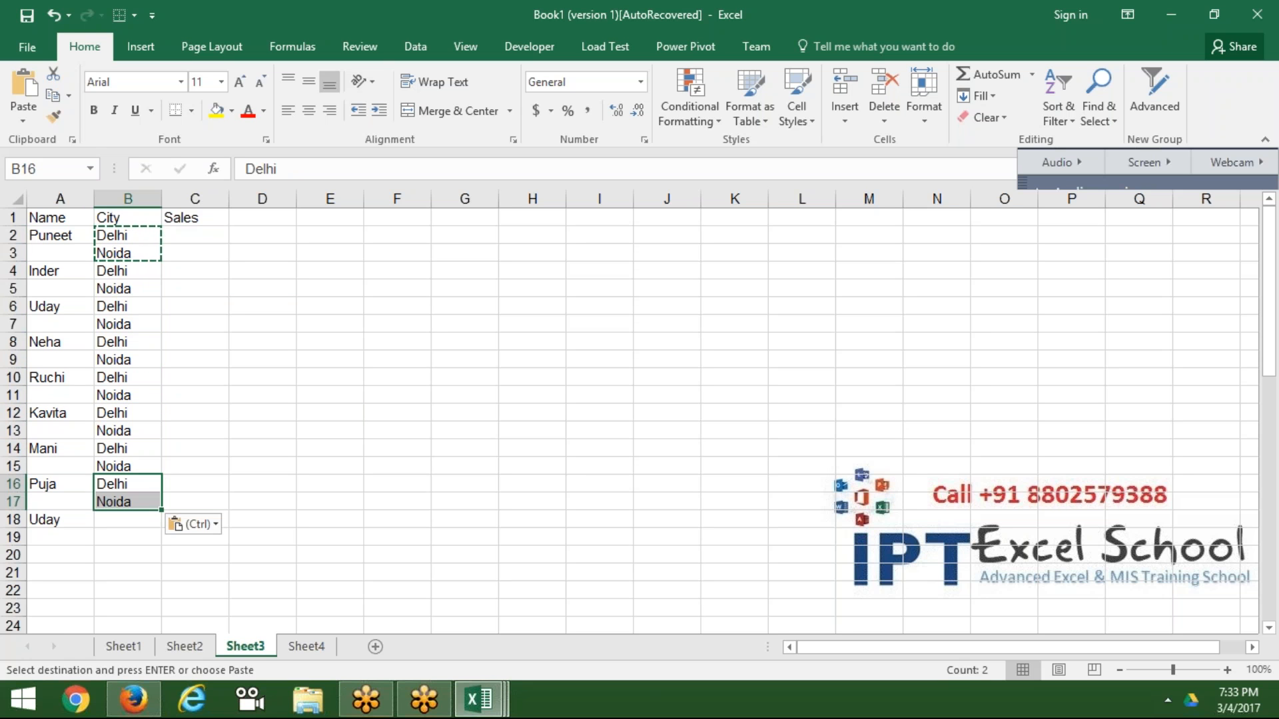
key("Down")
key("Down")
key("Left")
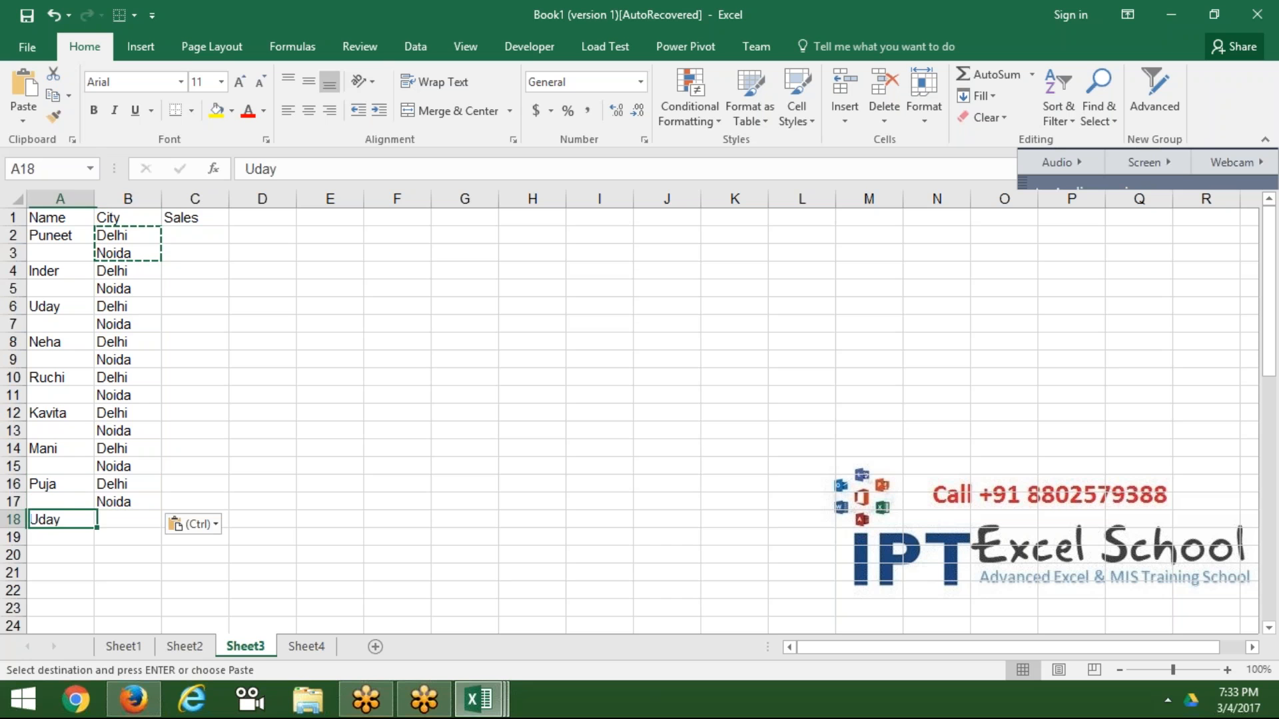
key("Right")
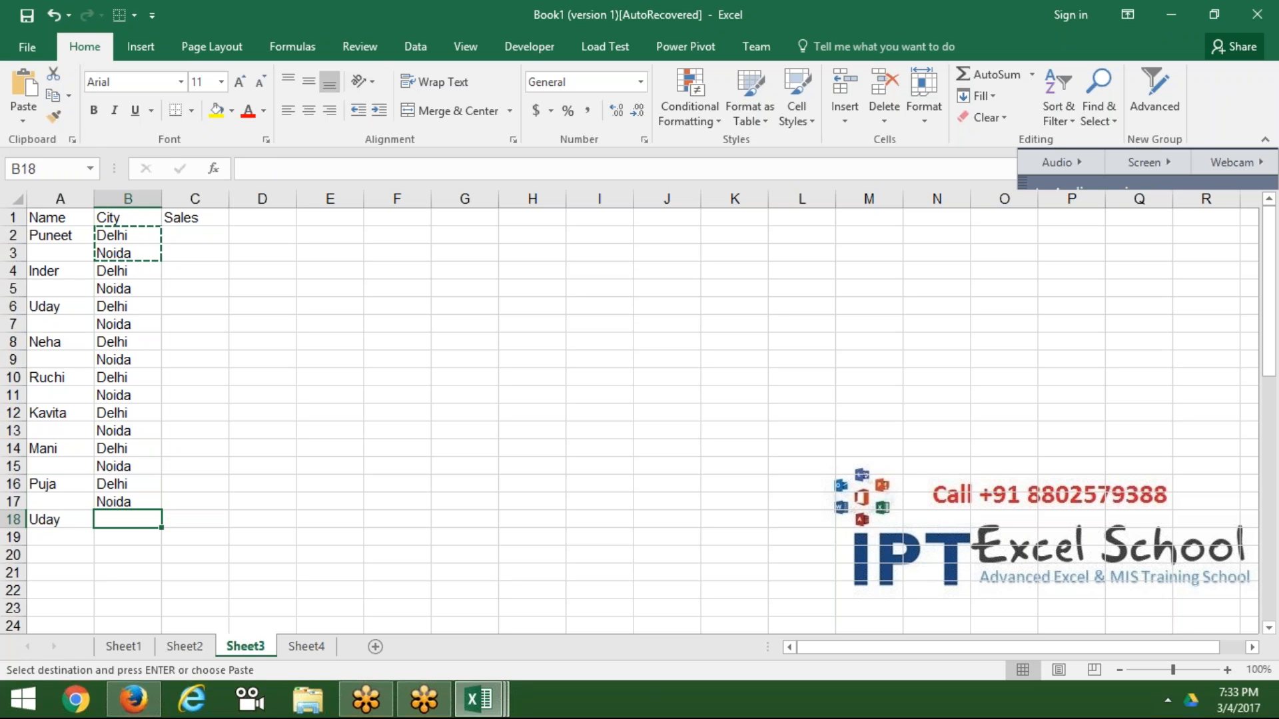
key("ctrl+v")
Step: Enter the formula =RANDBETWEEN(10,90) in cell C2 under Sales
key("Up")
key("Up")
key("Up")
key("Up")
key("Up")
key("Up")
key("Up")
key("Up")
key("Up")
key("Up")
key("Up")
key("Up")
key("Up")
key("Up")
key("Up")
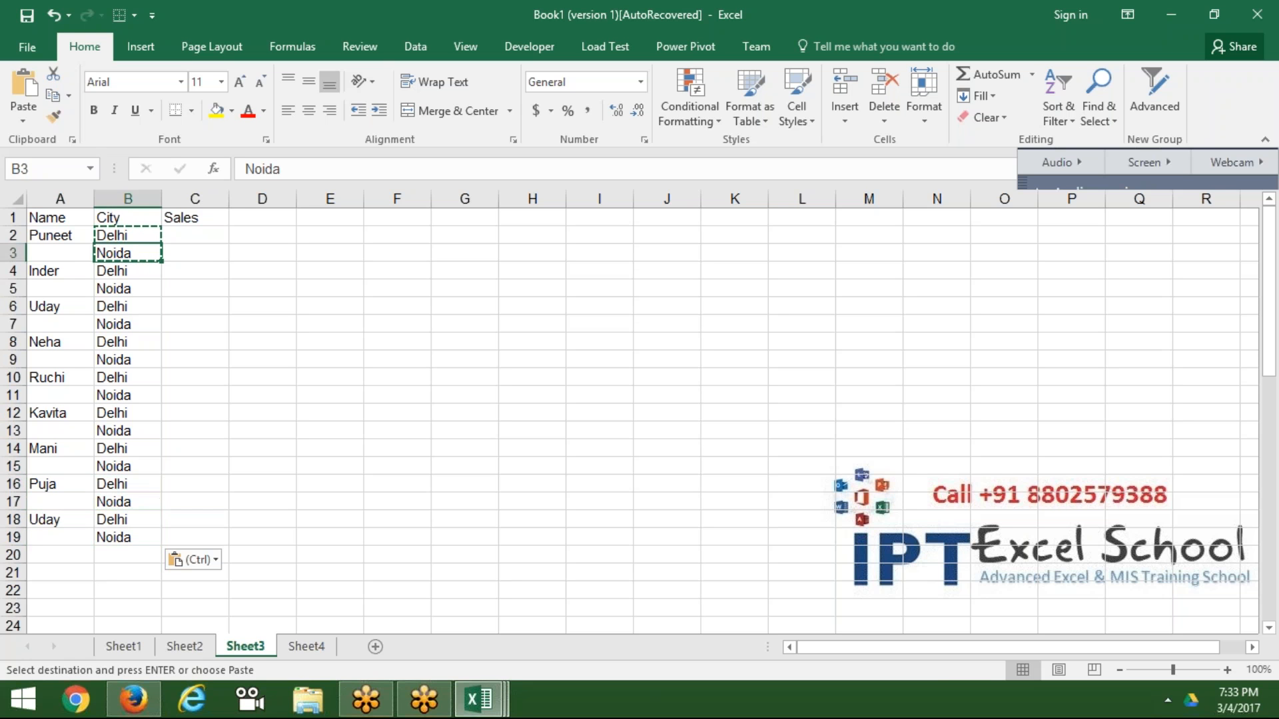
key("Right")
key("Up")
type("=")
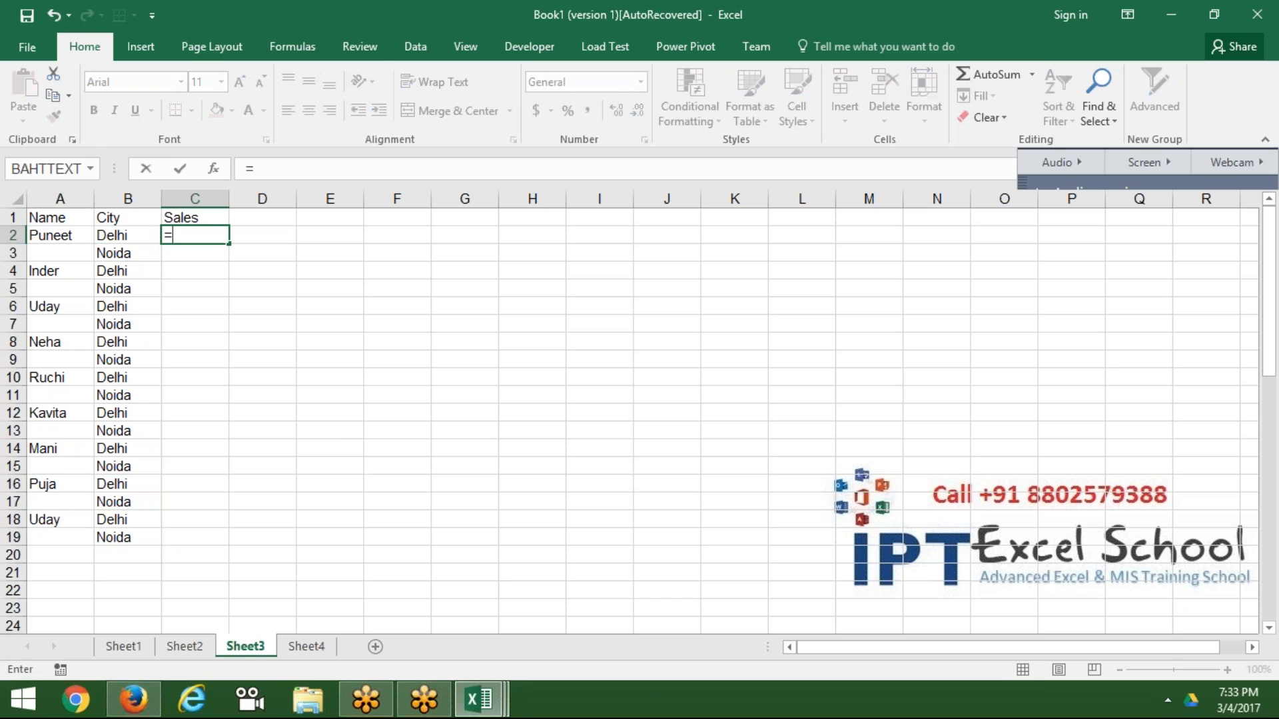
type("ra")
key("Down")
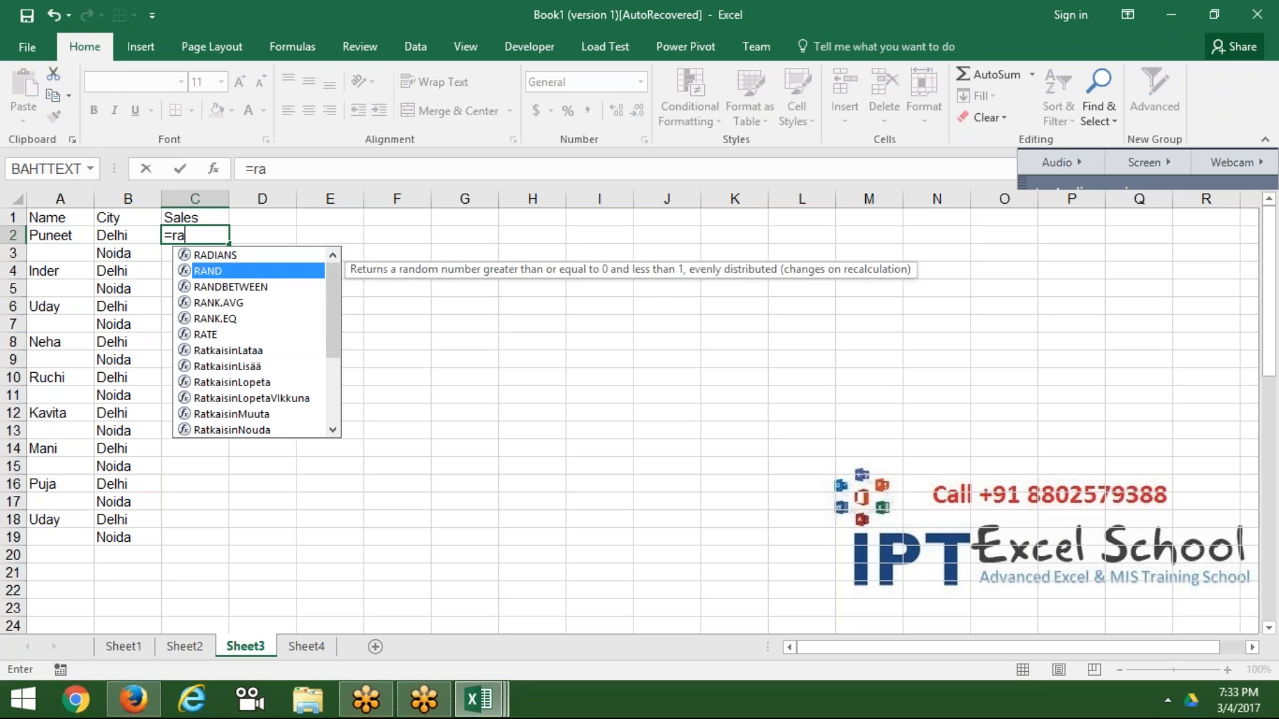
key("Down")
key("Up")
key("Down")
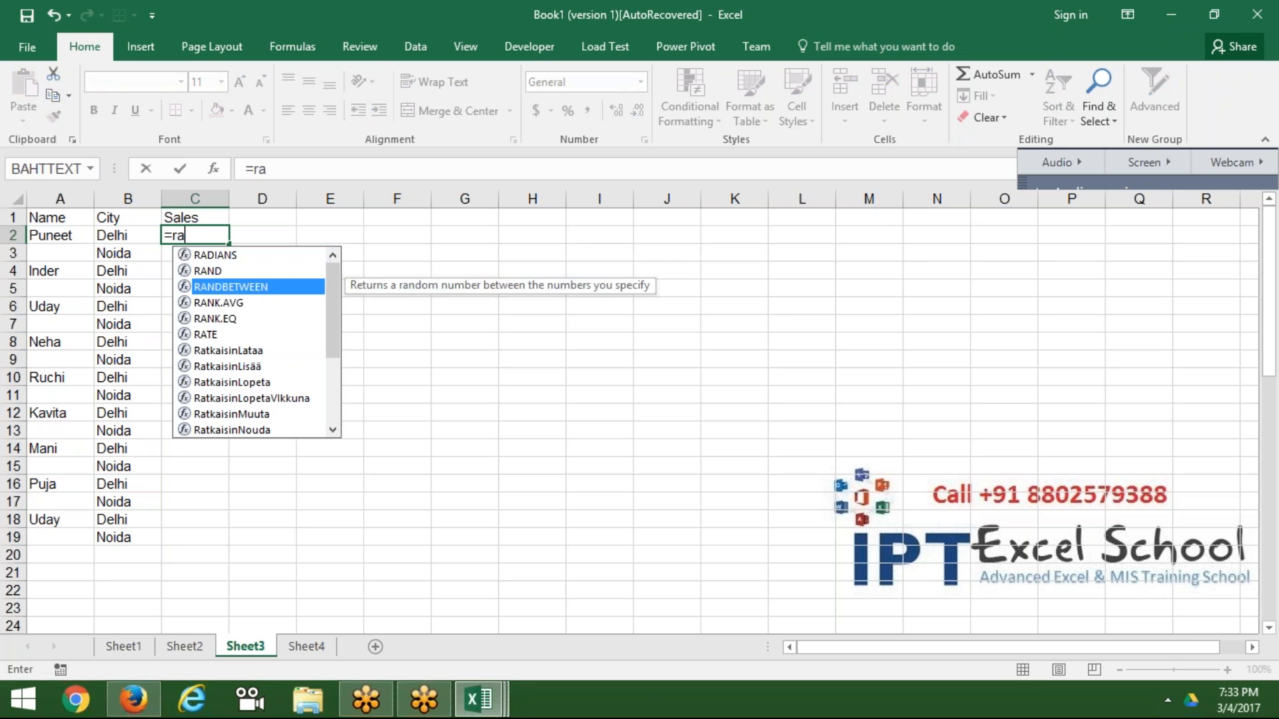
key("Tab")
type("10,")
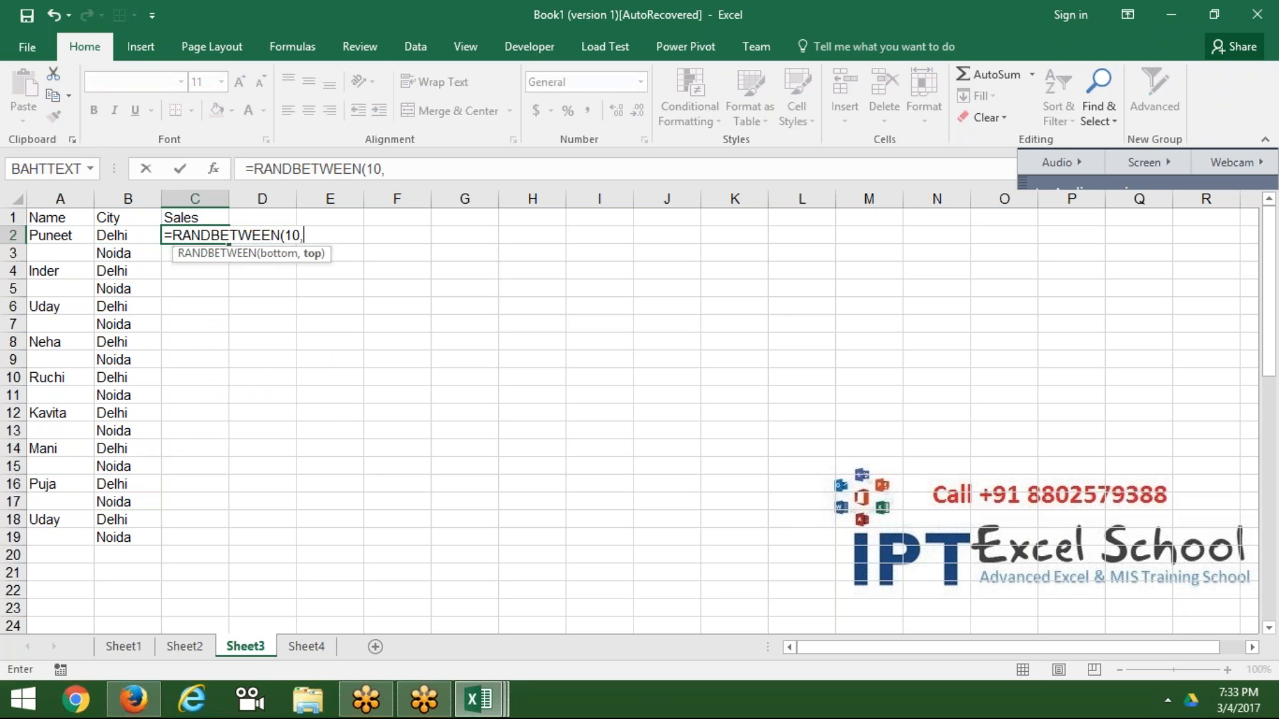
type("90")
key("Return")
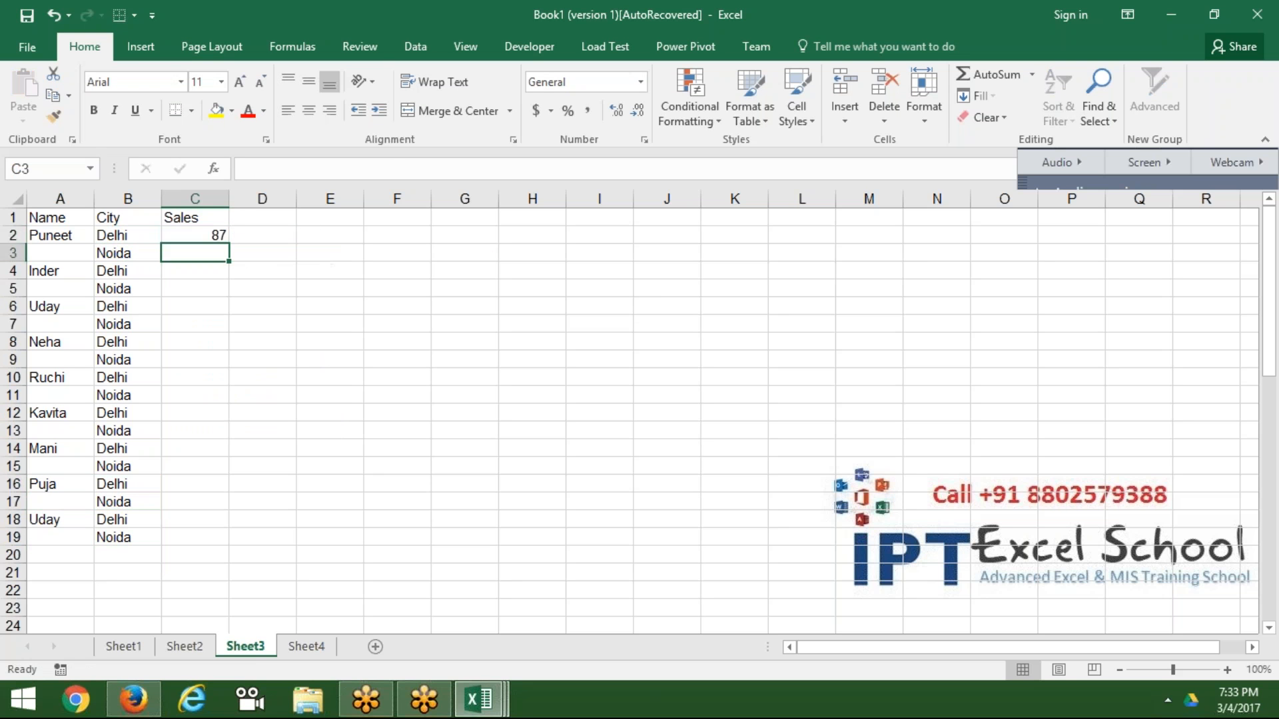
Step: Fill the random number formula from C2 down through C19
key("Up")
key("shift+Down")
key("shift+Down")
key("shift+Down")
key("shift+Down")
key("shift+Down")
key("shift+Down")
key("shift+Down")
key("shift+Down")
key("shift+Down")
key("shift+Down")
key("shift+Down")
key("shift+Down")
key("shift+Down")
key("shift+Down")
key("shift+Down")
key("shift+Down")
key("shift+Down")
key("shift+Down")
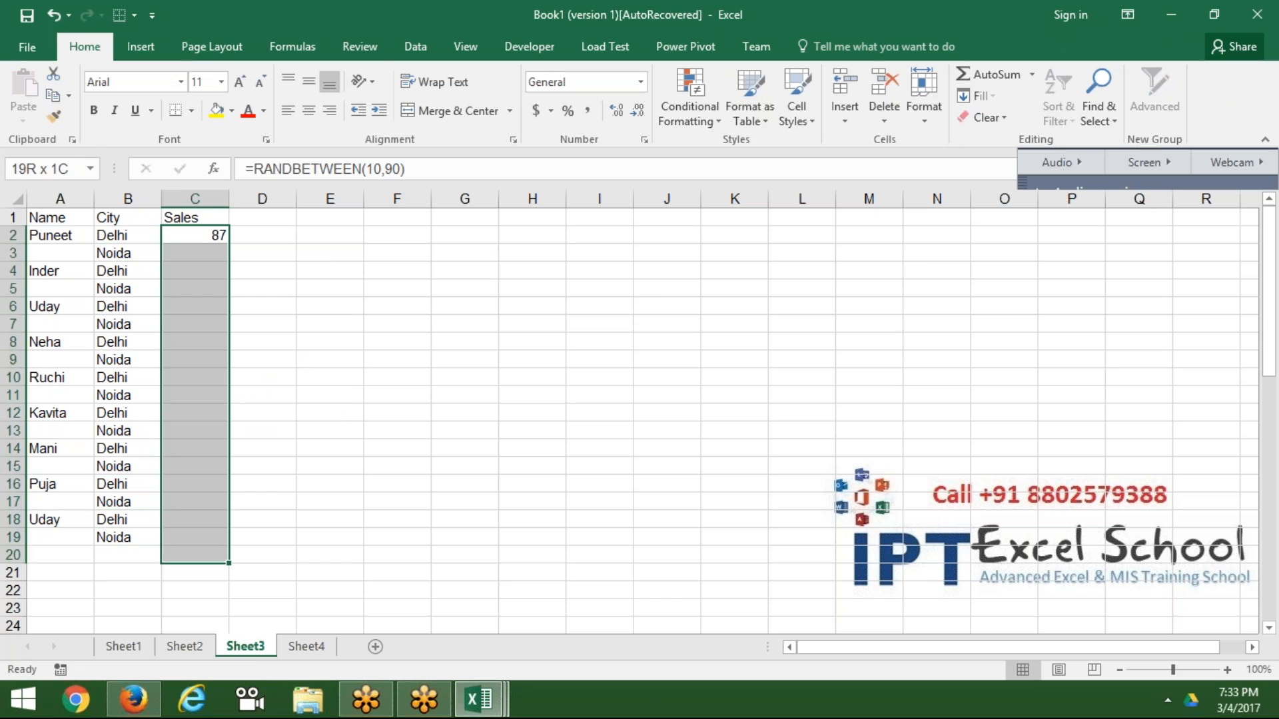
key("shift+Up")
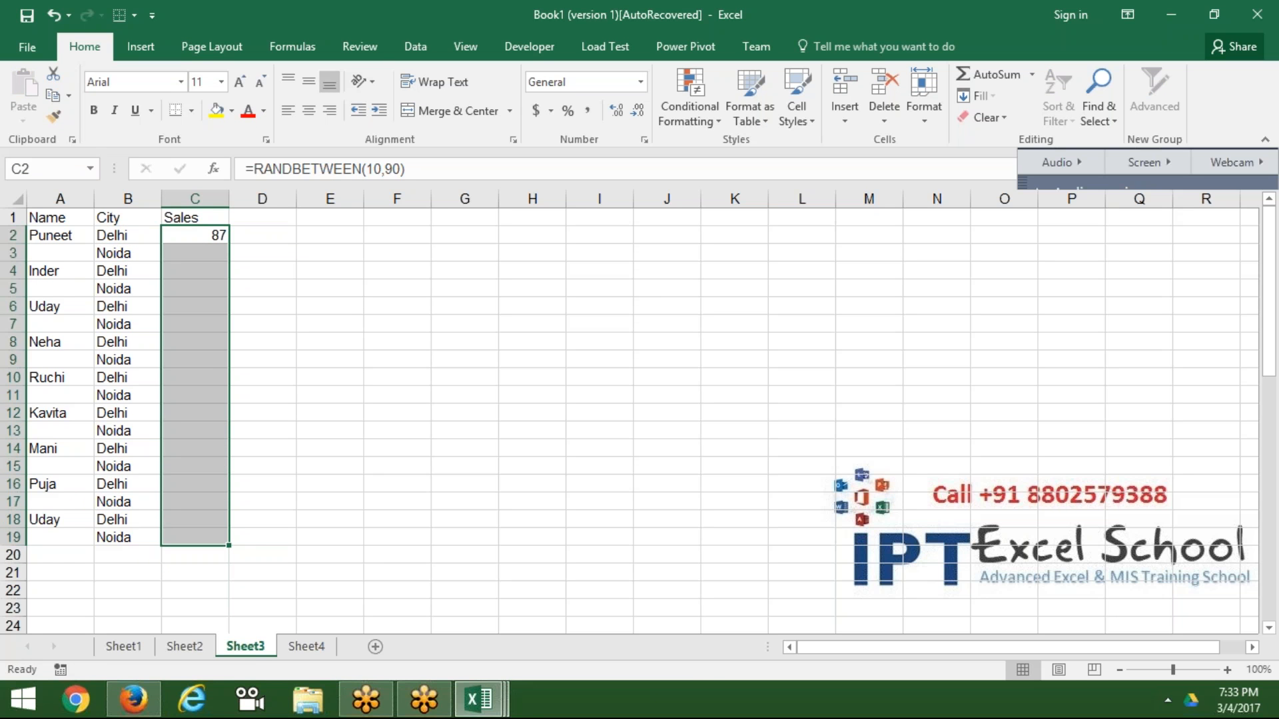
key("ctrl+d")
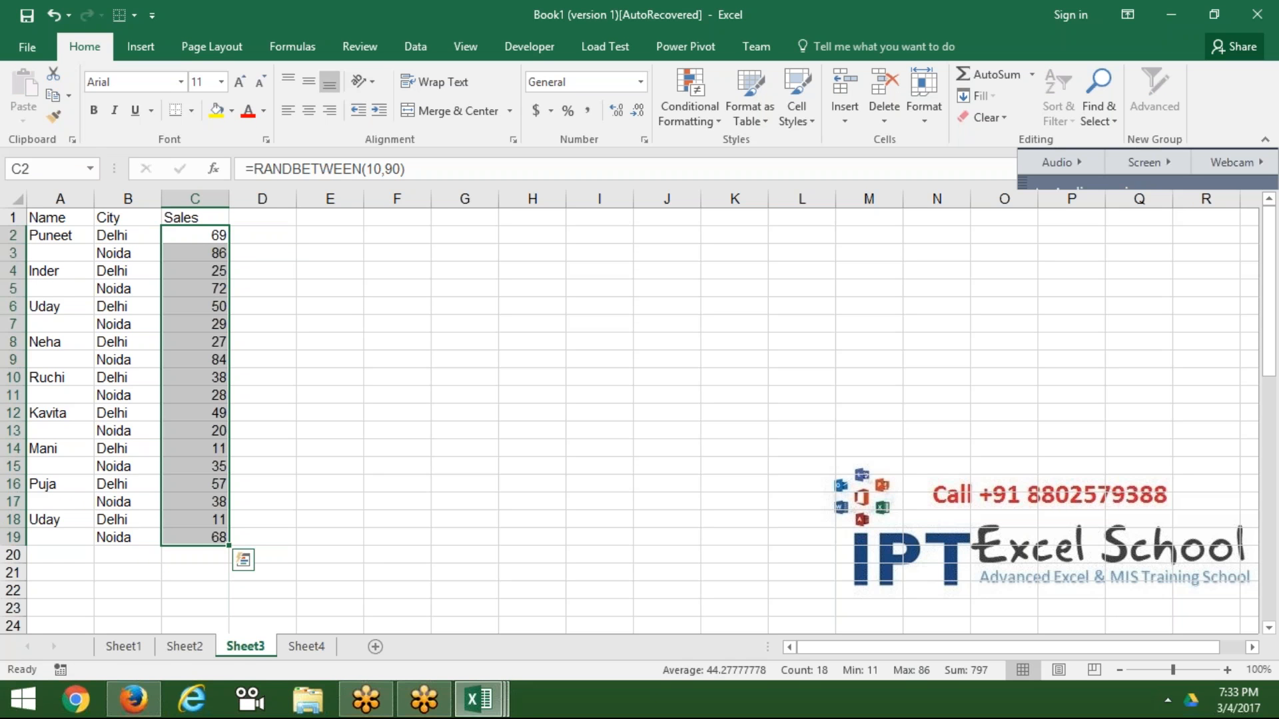
Step: Replace the Sales formulas in C2:C19 with their static values
key("ctrl+c")
key("ctrl+q")
left_click(26, 122)
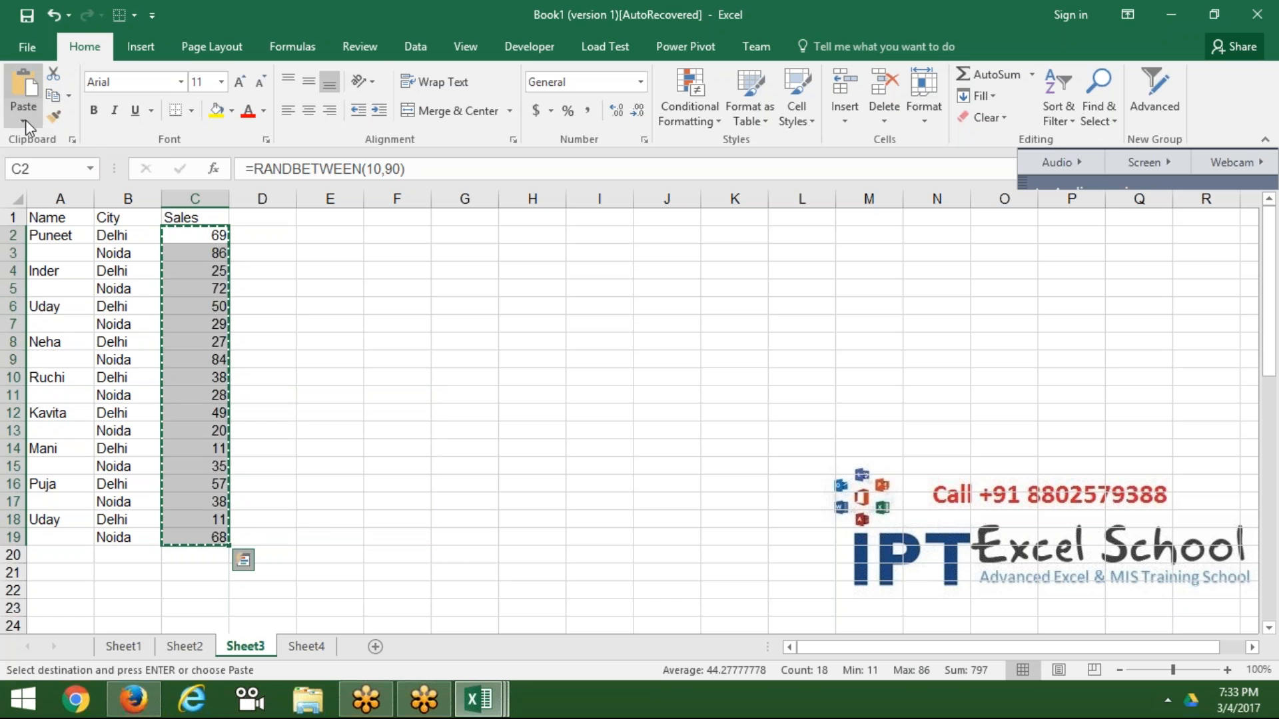
left_click(23, 121)
left_click(22, 241)
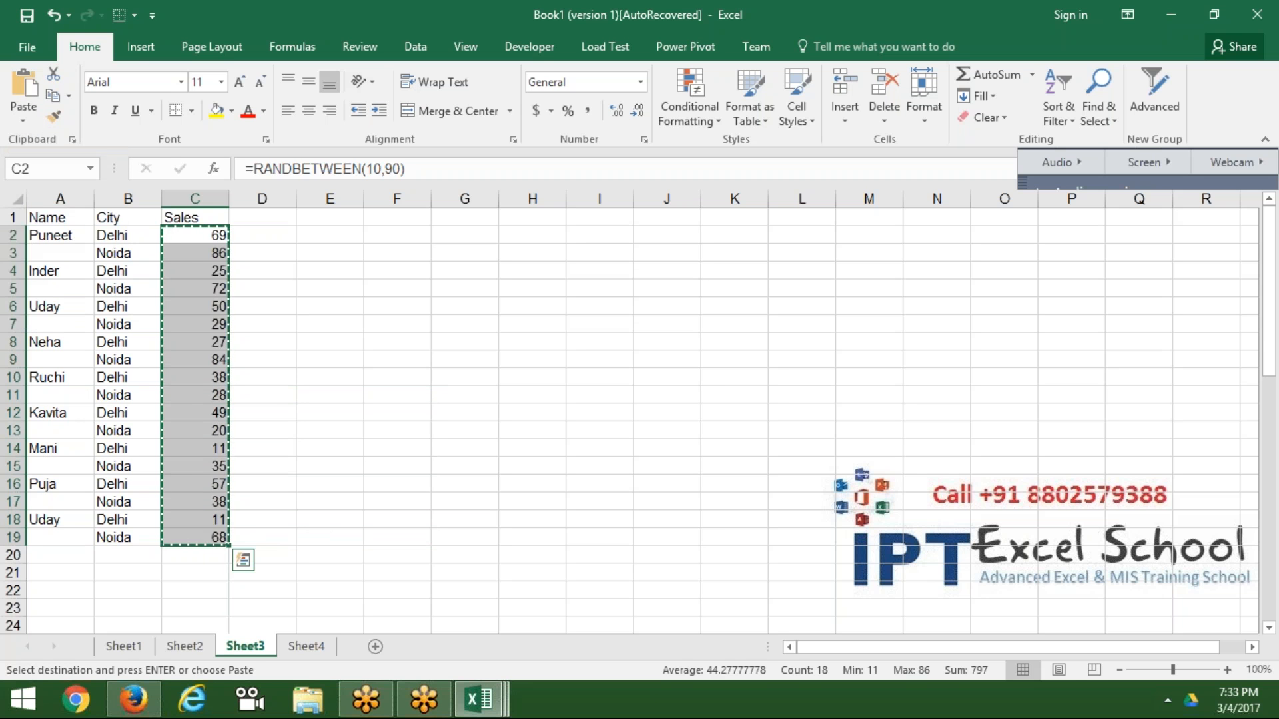
left_click(127, 324)
left_click(330, 341)
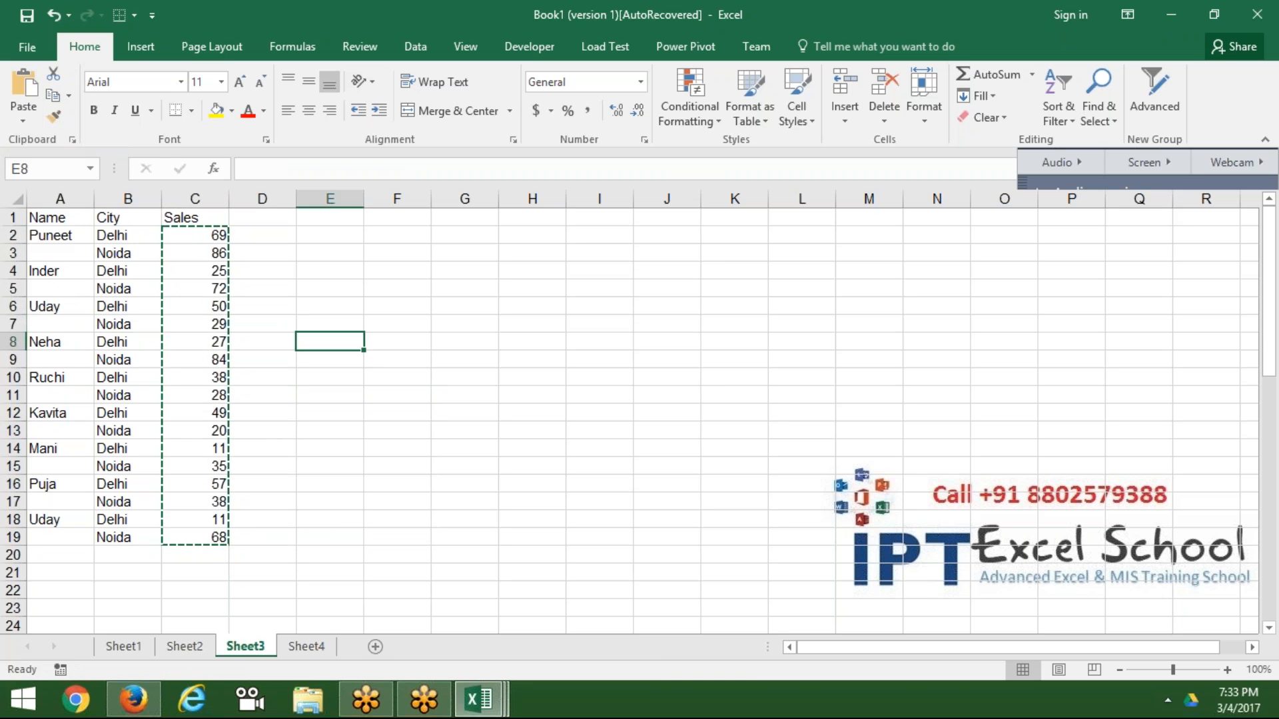
left_click(262, 270)
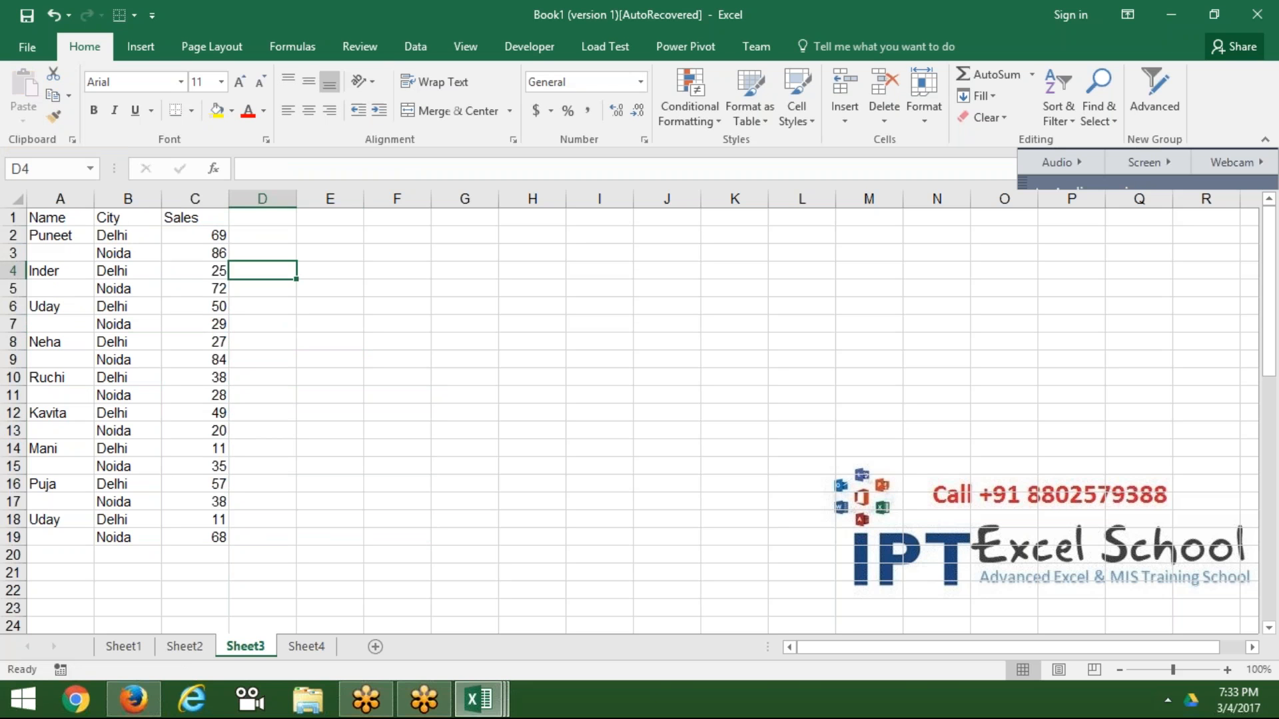
Step: Copy the whole Name column A into column H, starting at H1
left_click(69, 219)
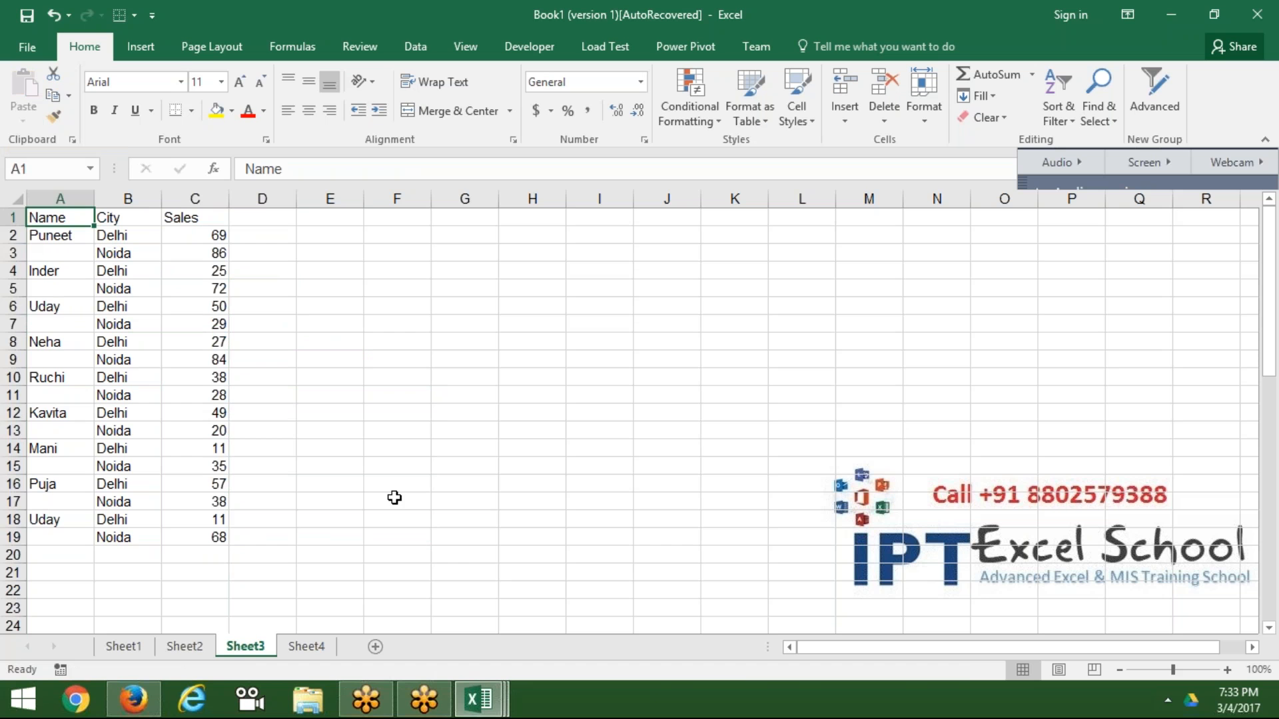
left_click(56, 195)
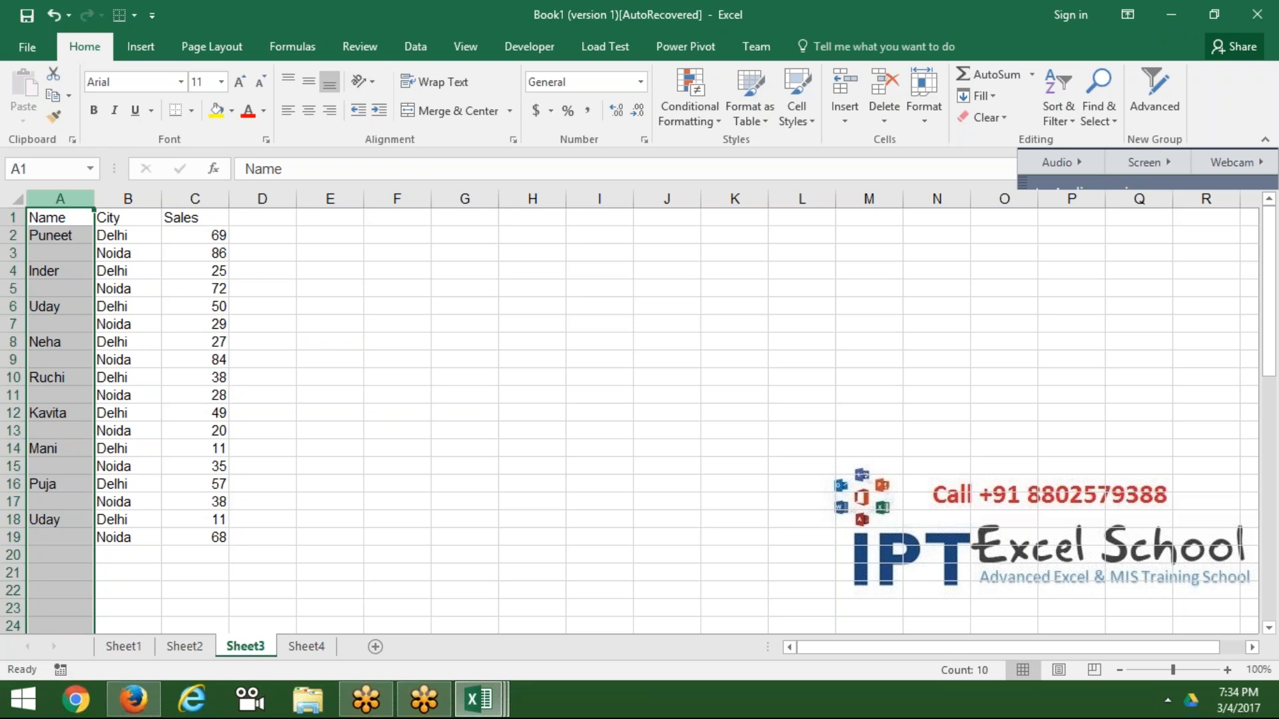
key("ctrl+c")
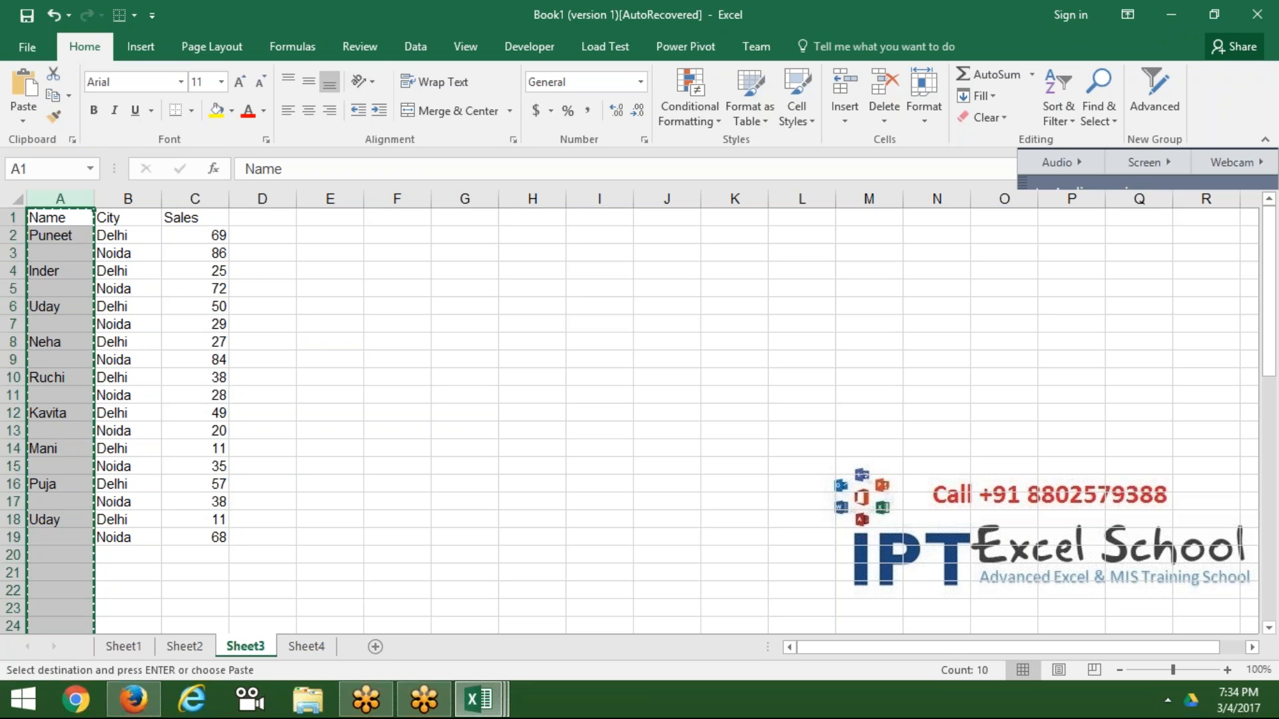
left_click(526, 221)
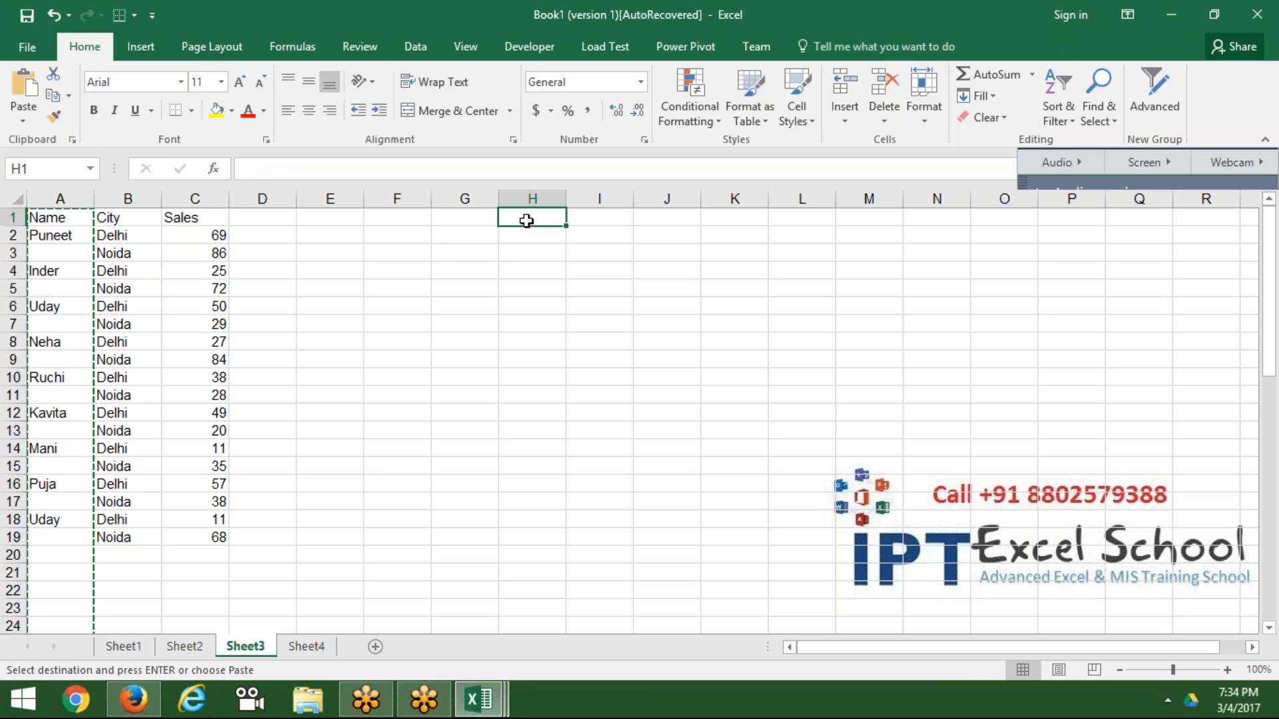
key("ctrl+v")
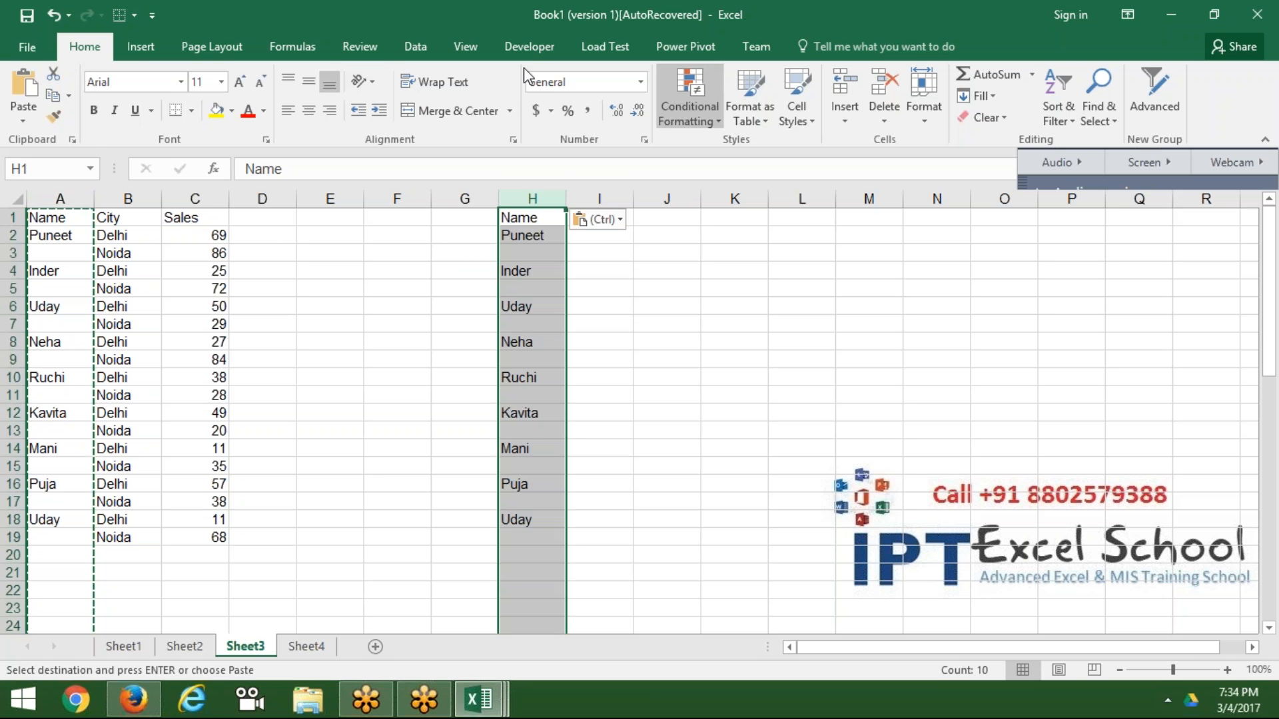
Step: Remove the duplicate entries from the copied name list in column H
left_click(410, 48)
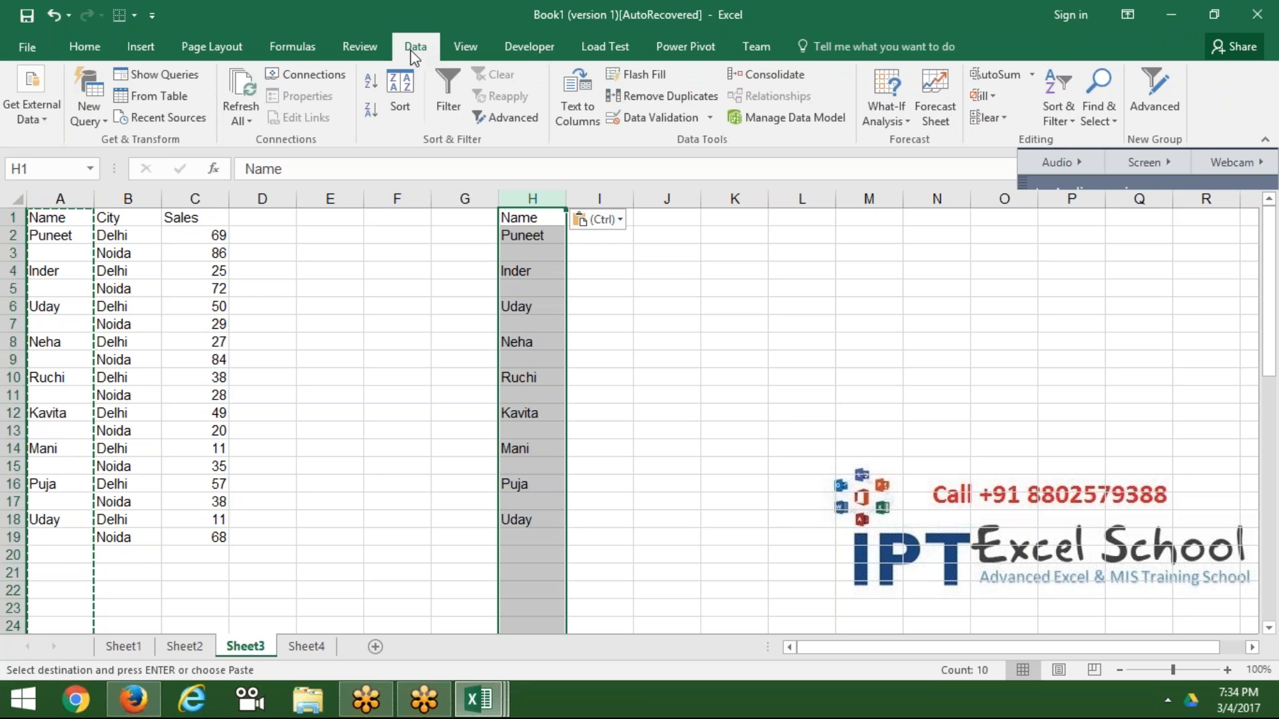
left_click(683, 121)
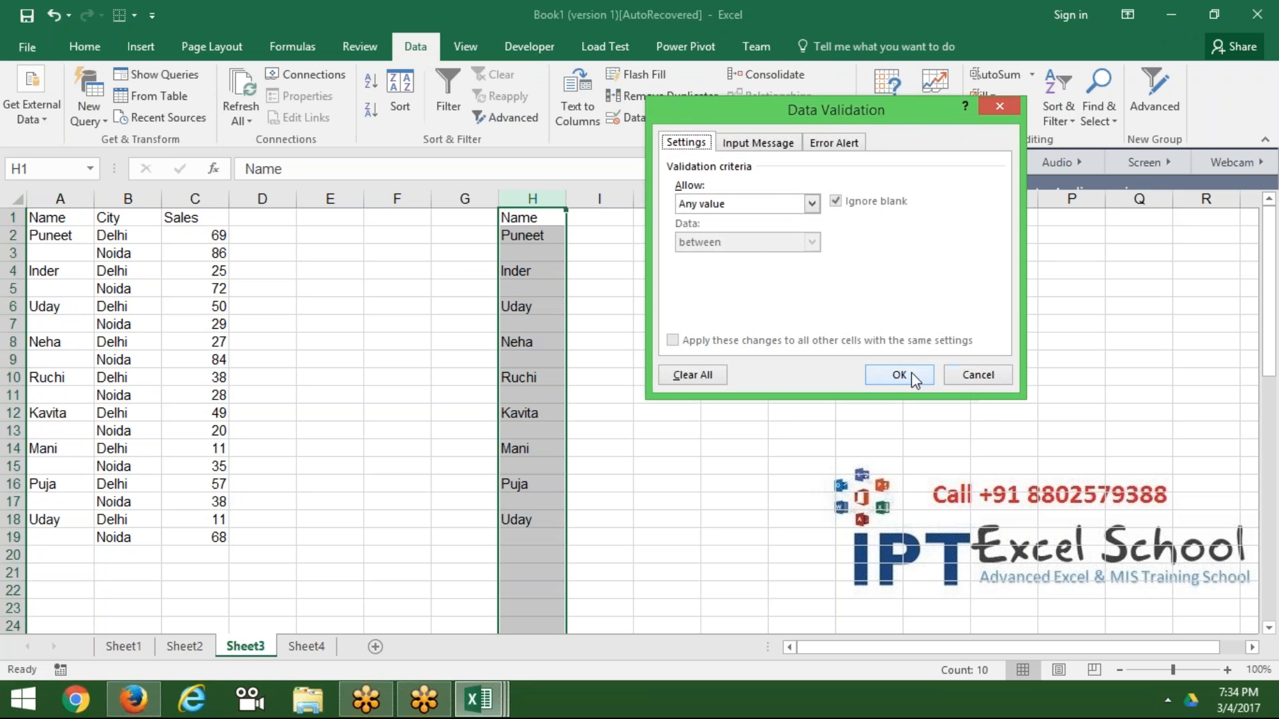
left_click(974, 376)
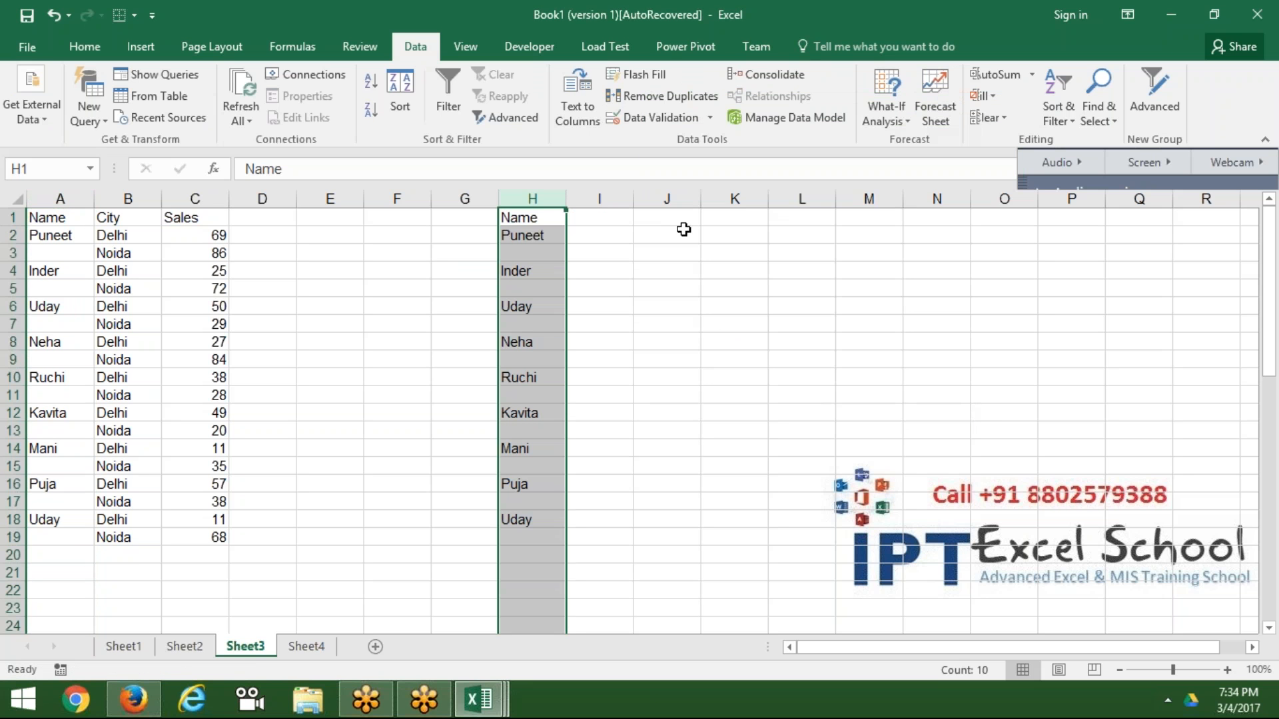
left_click(655, 98)
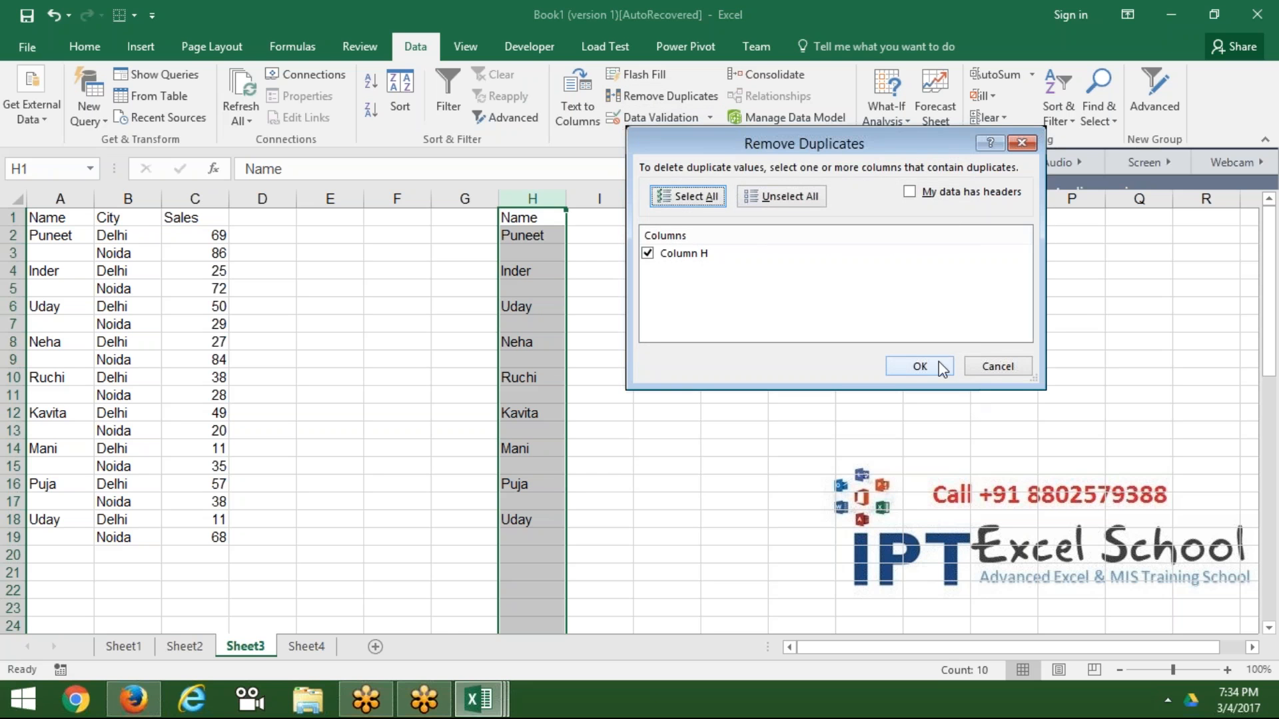
left_click(930, 365)
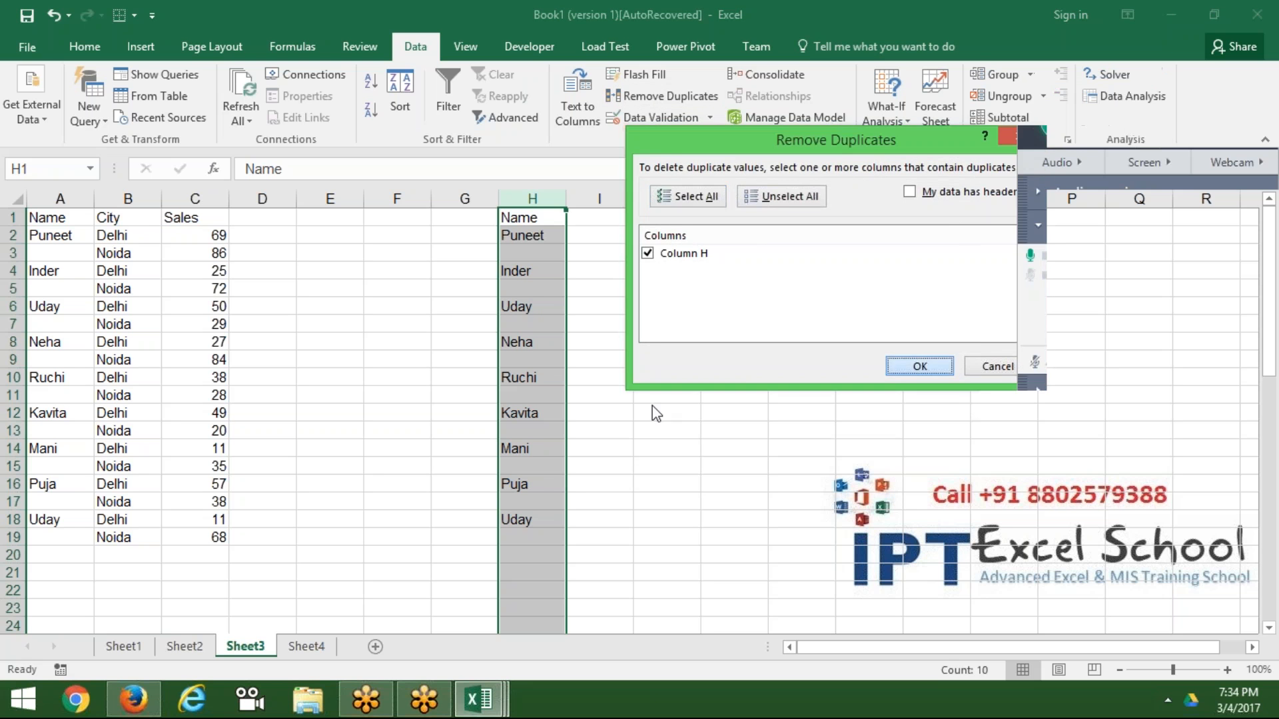
left_click(648, 399)
Step: Move the names in H4:H10 up one row so the list continues from H3 without a blank cell
left_click(537, 274)
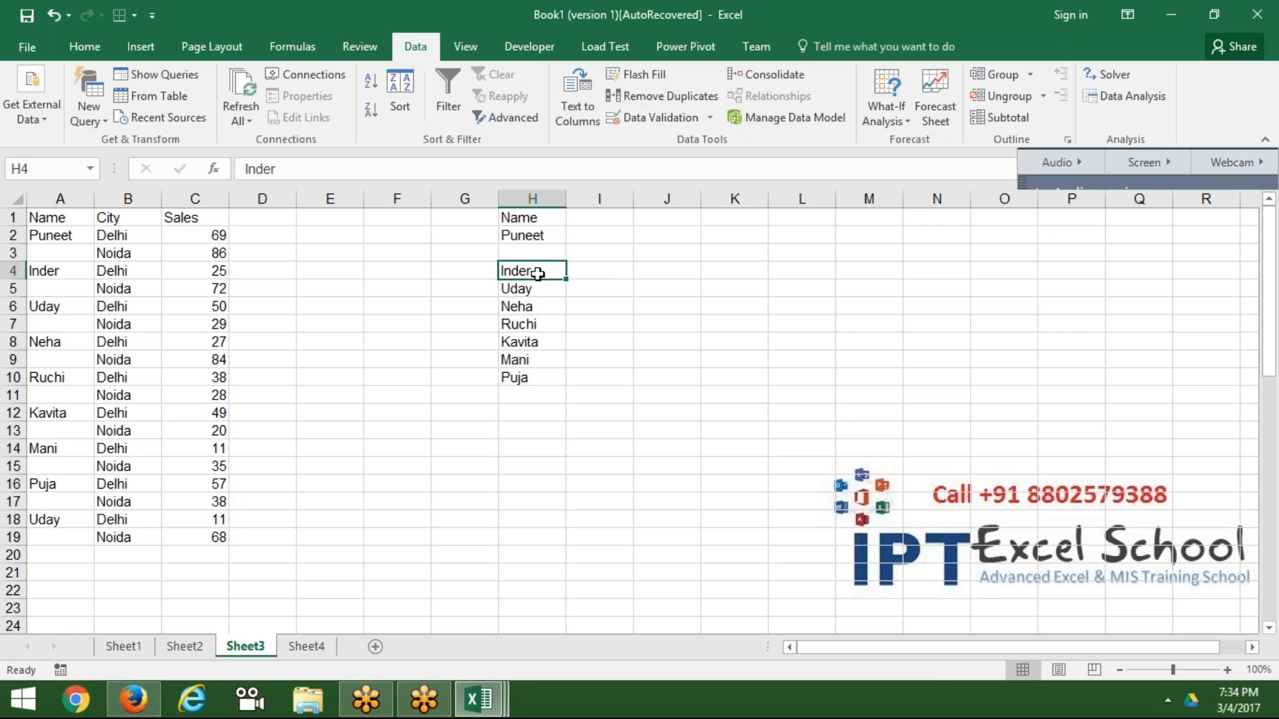
key("shift+Down")
key("shift+Down")
key("shift+Down")
key("shift+Down")
key("shift+Down")
key("shift+Down")
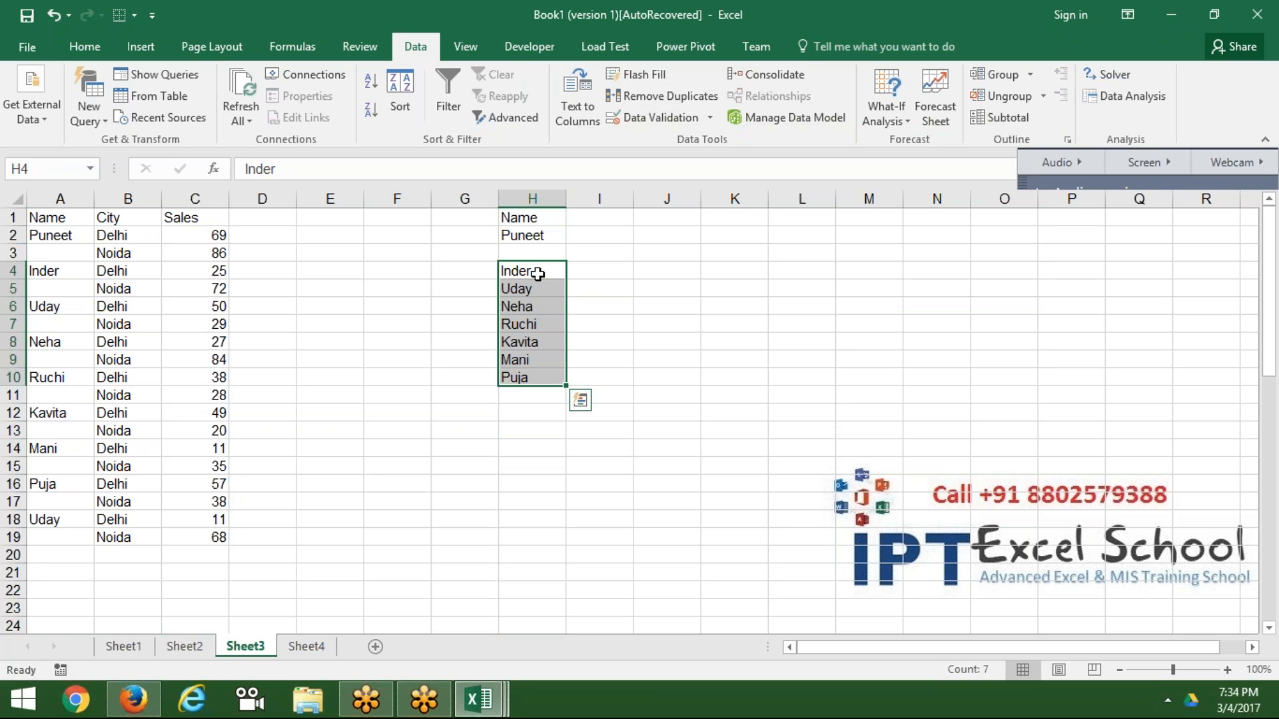
key("ctrl+c")
key("ctrl+q")
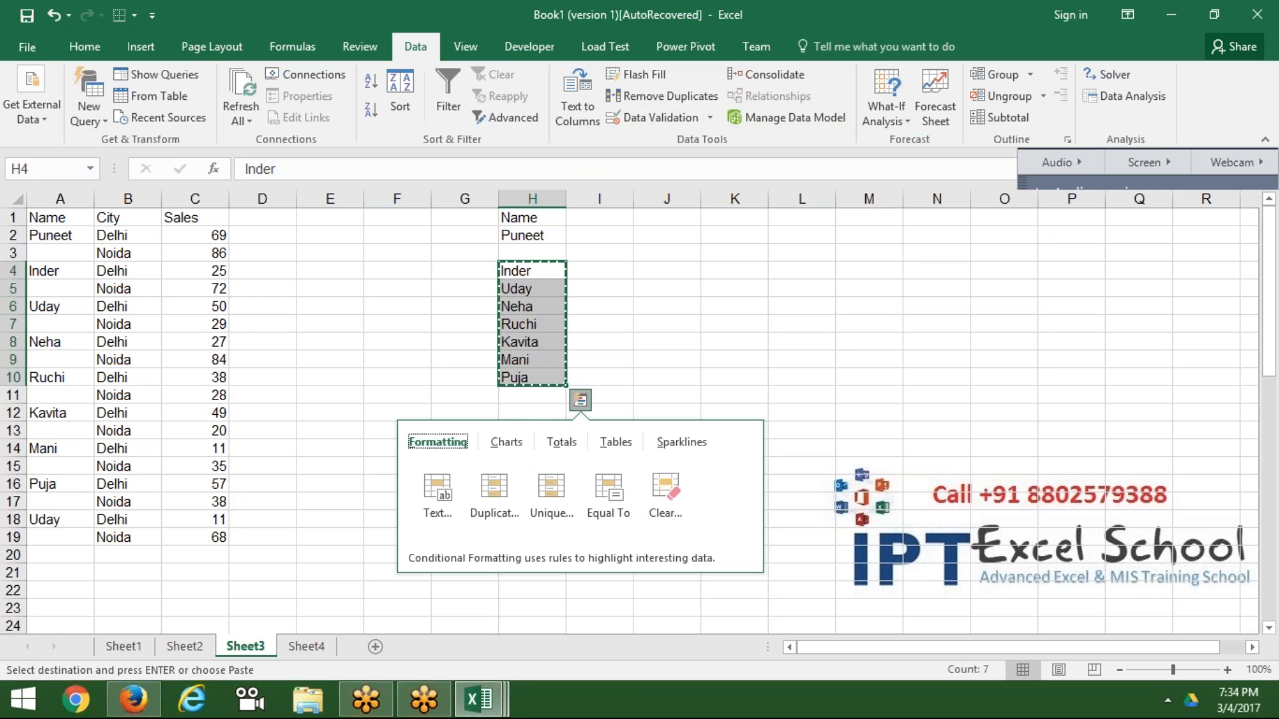
key("Up")
key("ctrl+v")
key("Up")
key("Up")
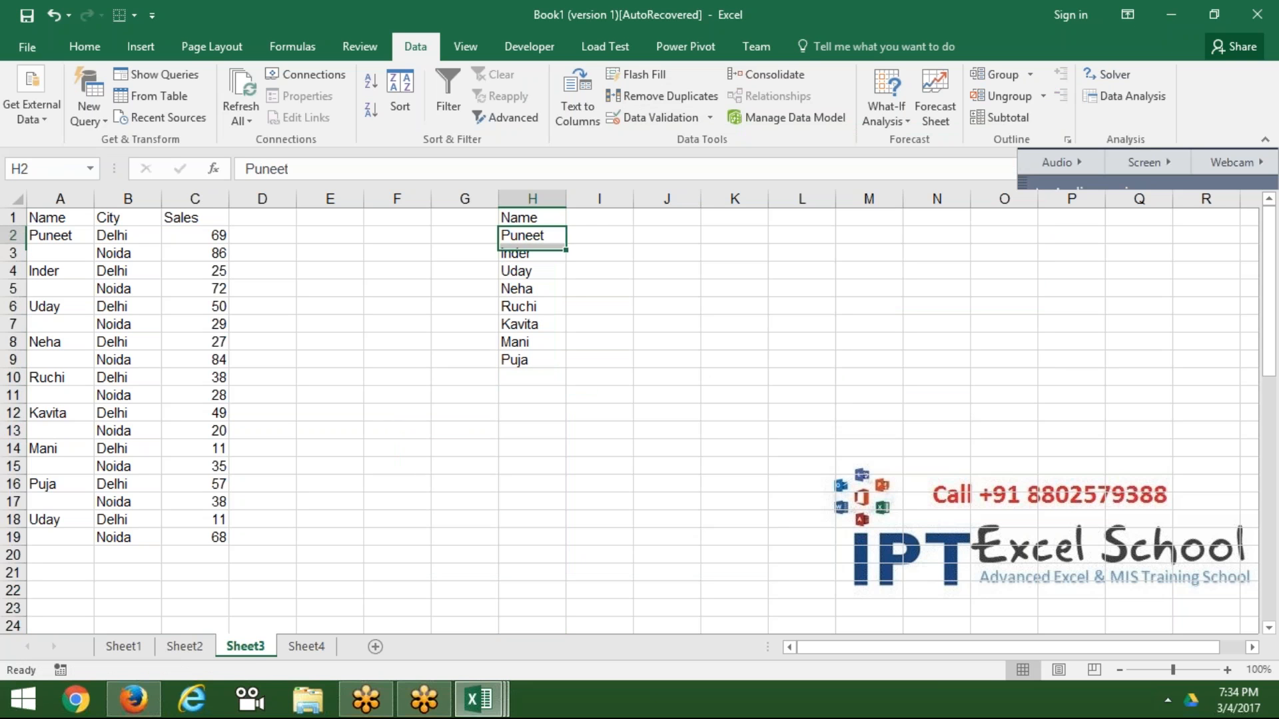
key("Right")
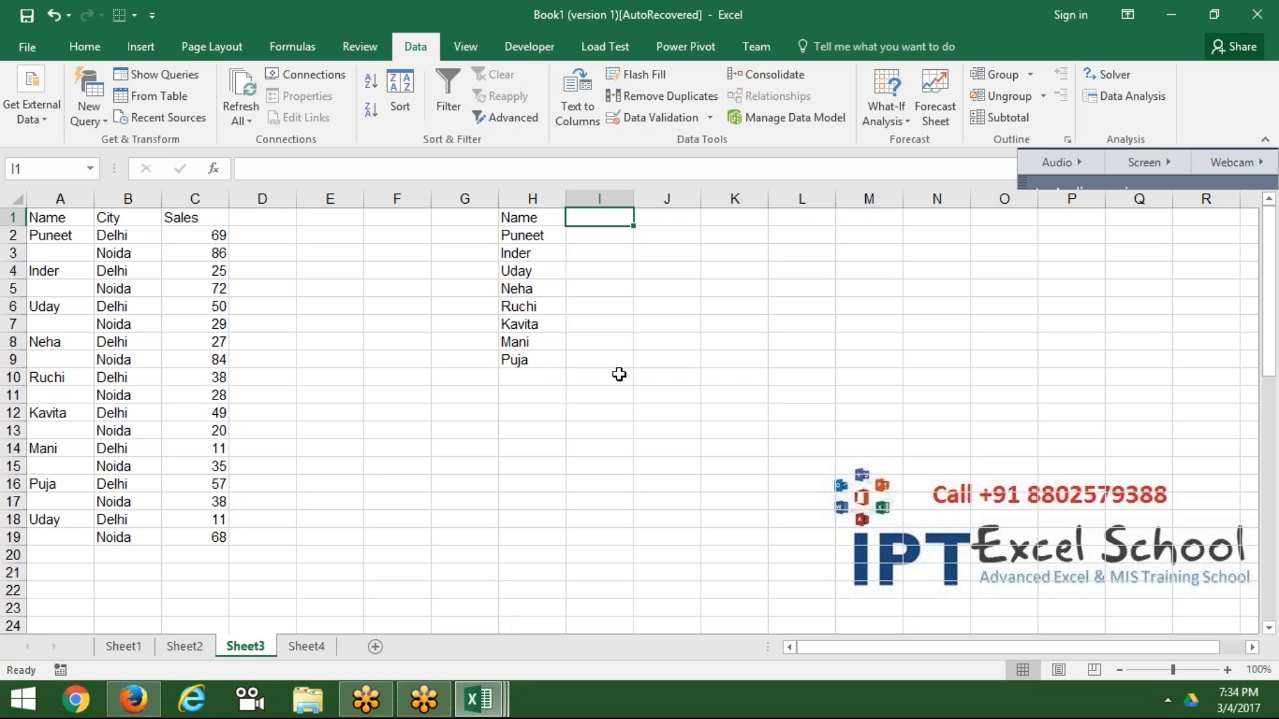
left_click(581, 361)
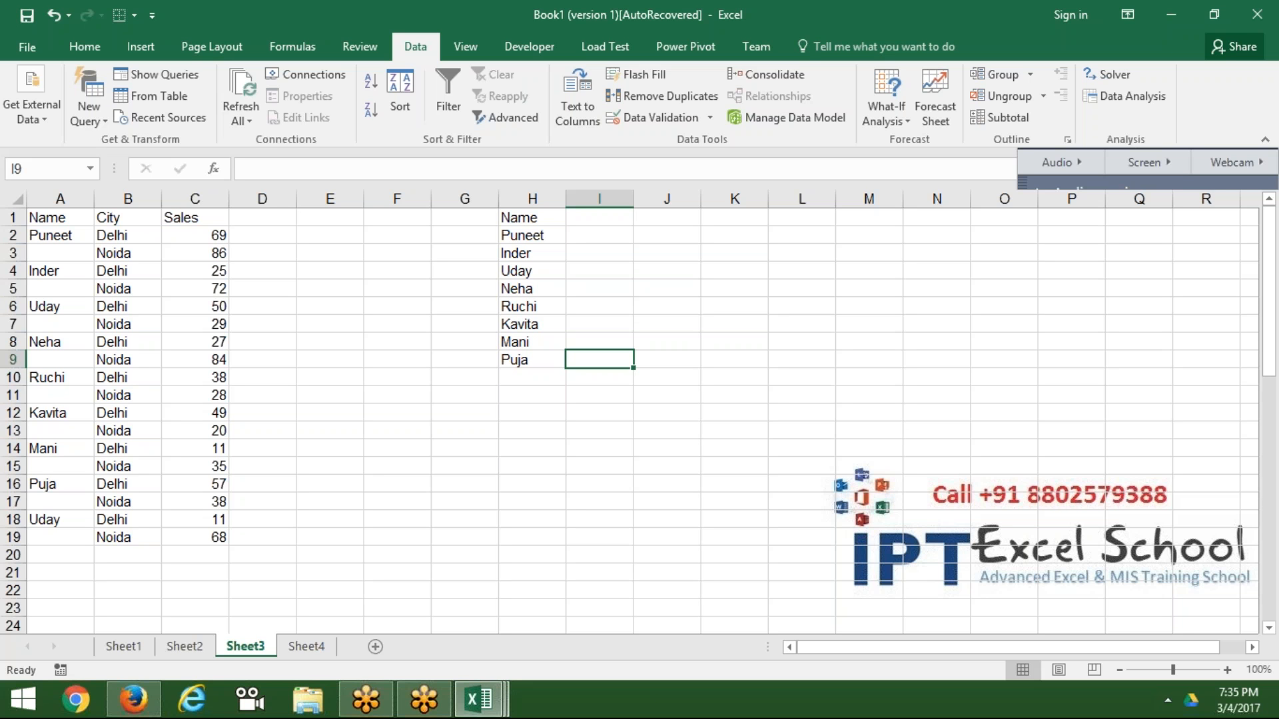
key("Down")
key("Down")
key("Left")
key("Left")
key("Left")
key("Left")
key("Left")
key("Left")
key("Left")
key("Left")
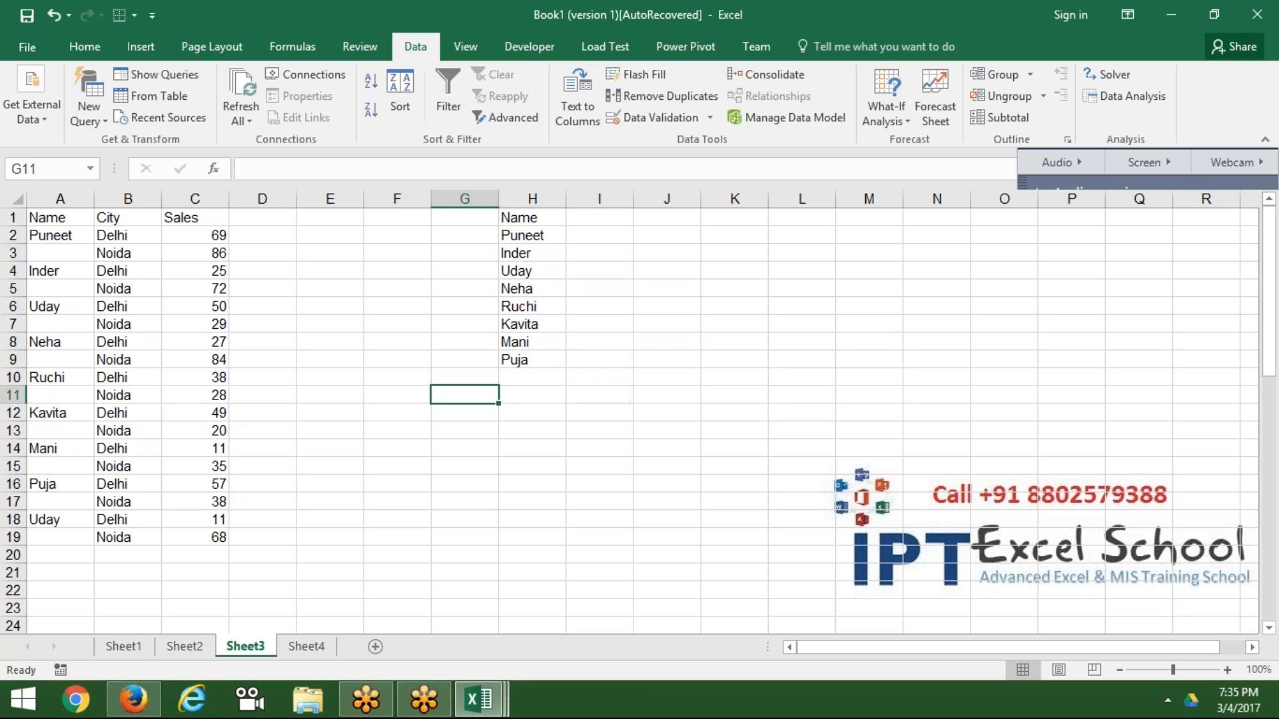
left_click(528, 400)
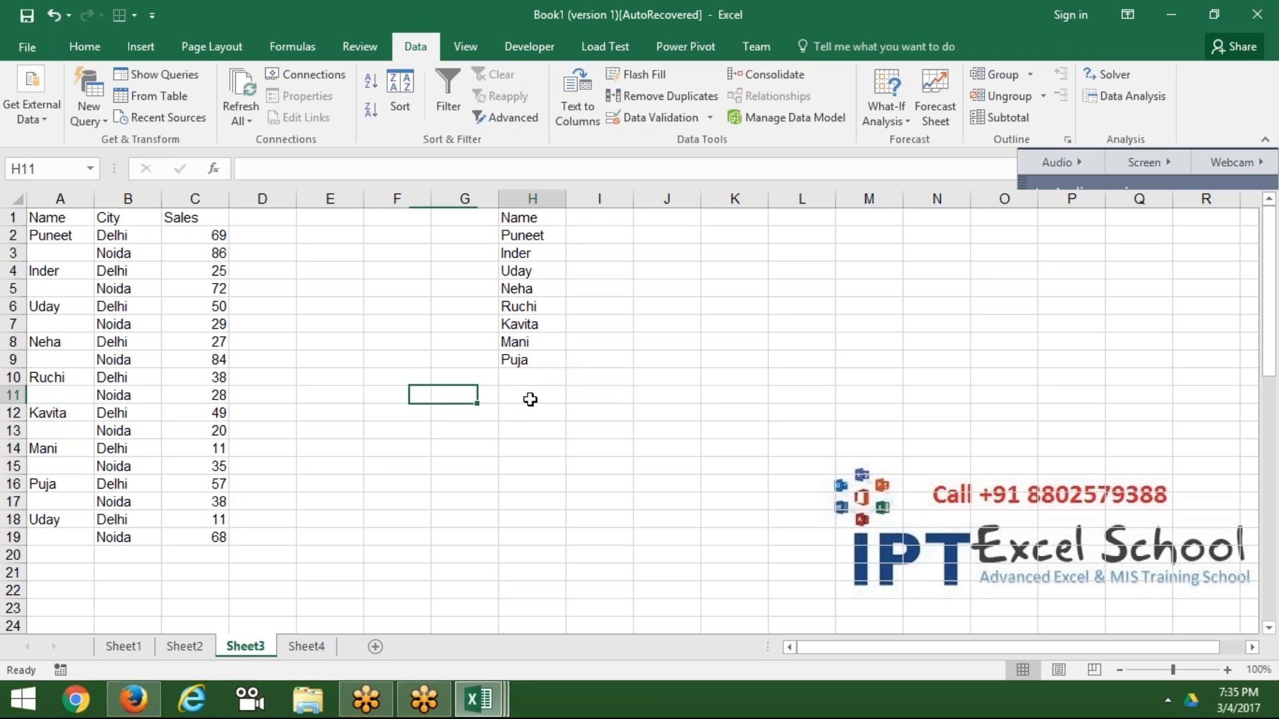
left_click(442, 408)
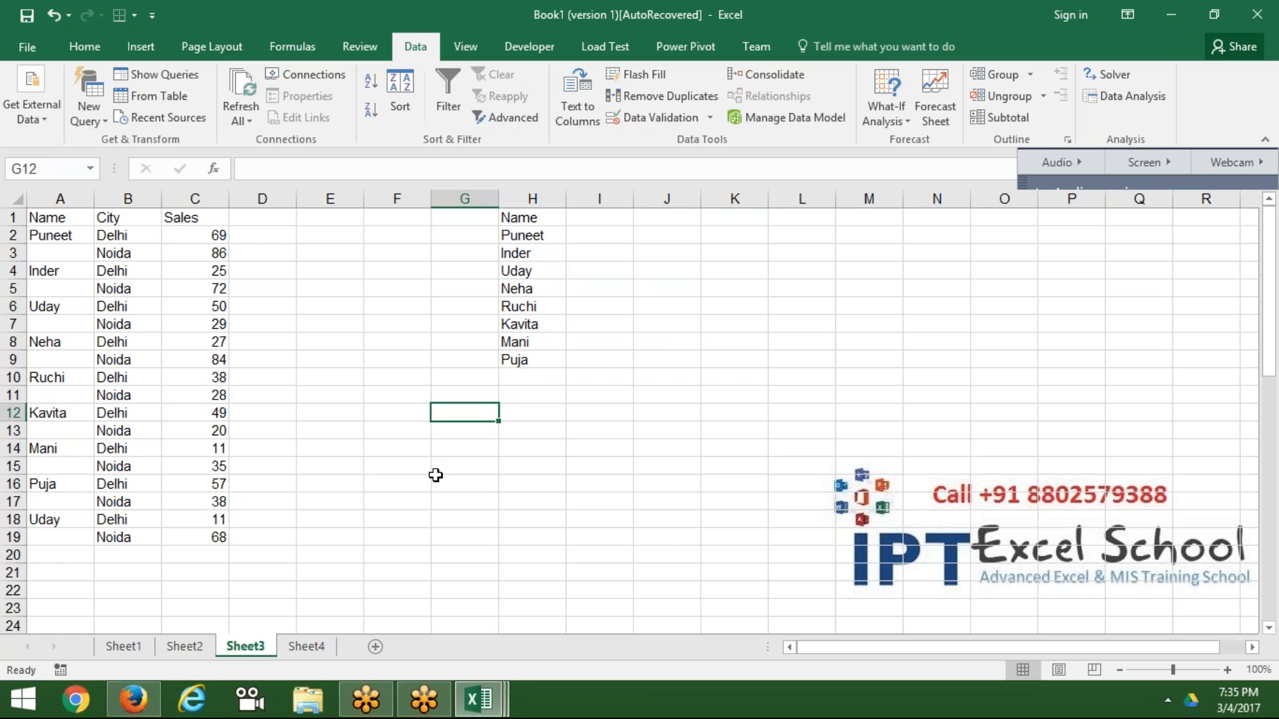
left_click(332, 498)
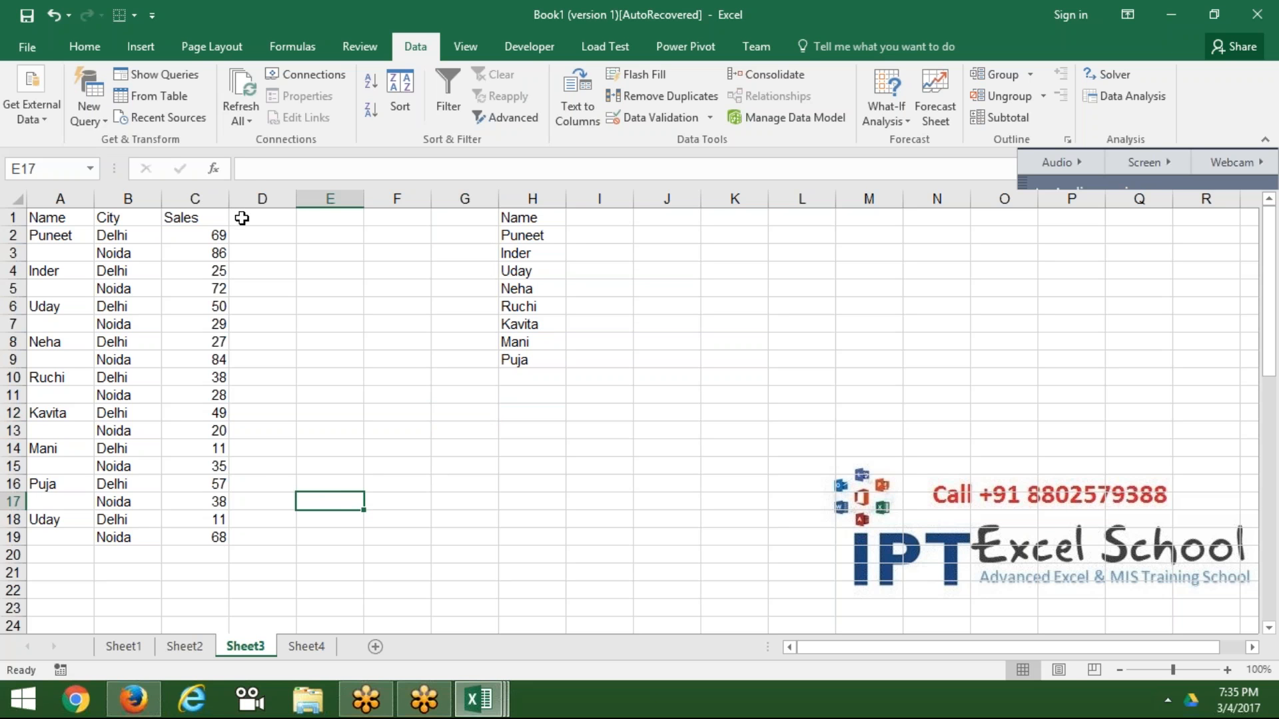
Step: Rename the Sales header in C1 to P1 and fill the header series across to P4 in F1
left_click(201, 233)
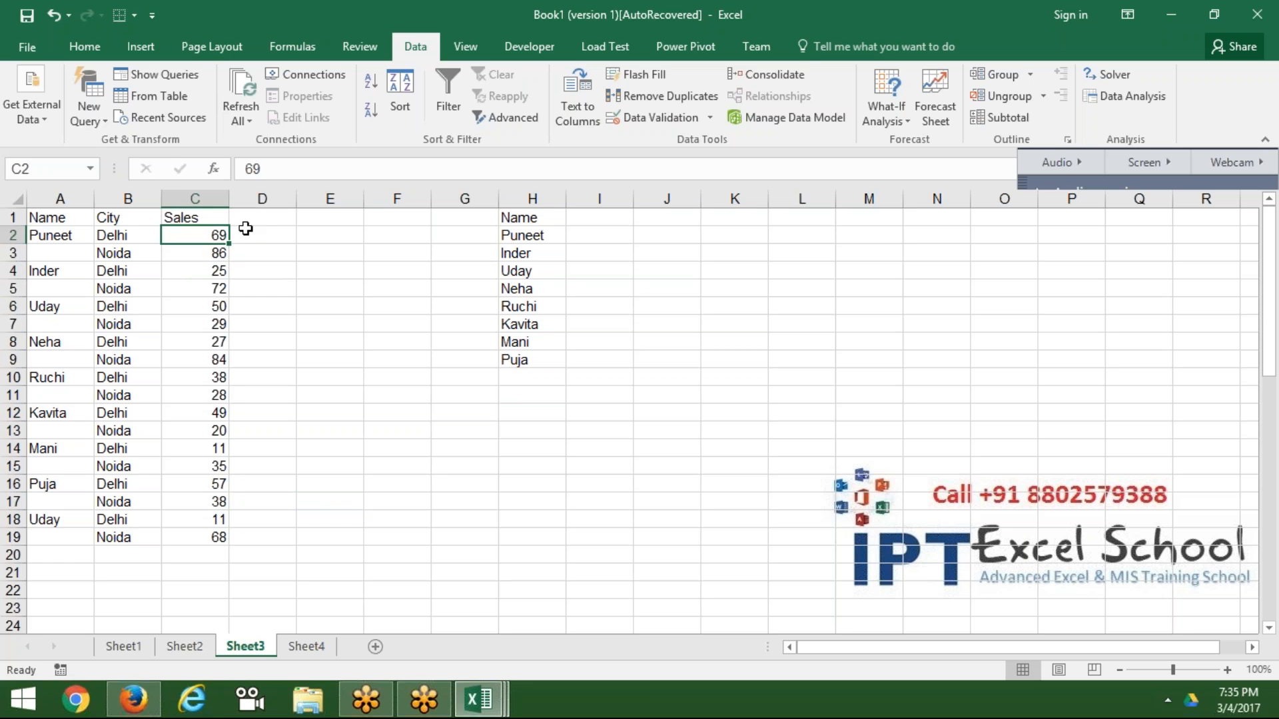
left_click(209, 218)
type("P")
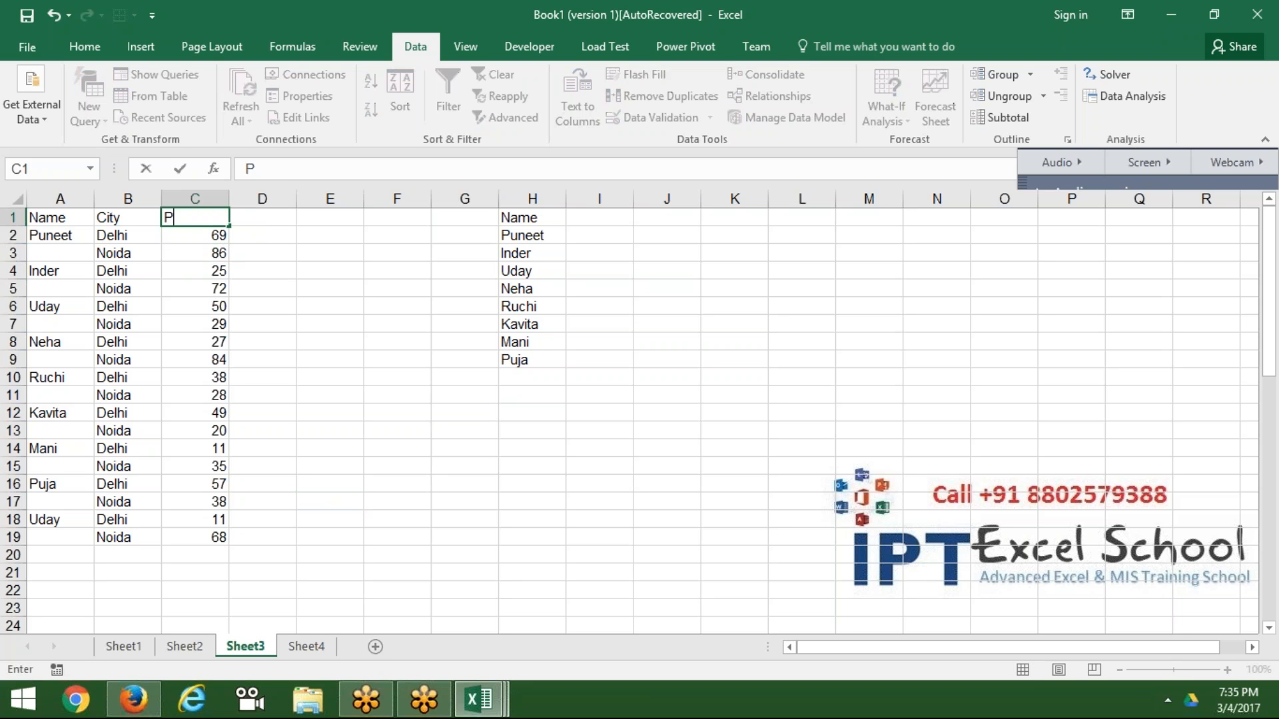
key("BackSpace")
type("1")
key("Return")
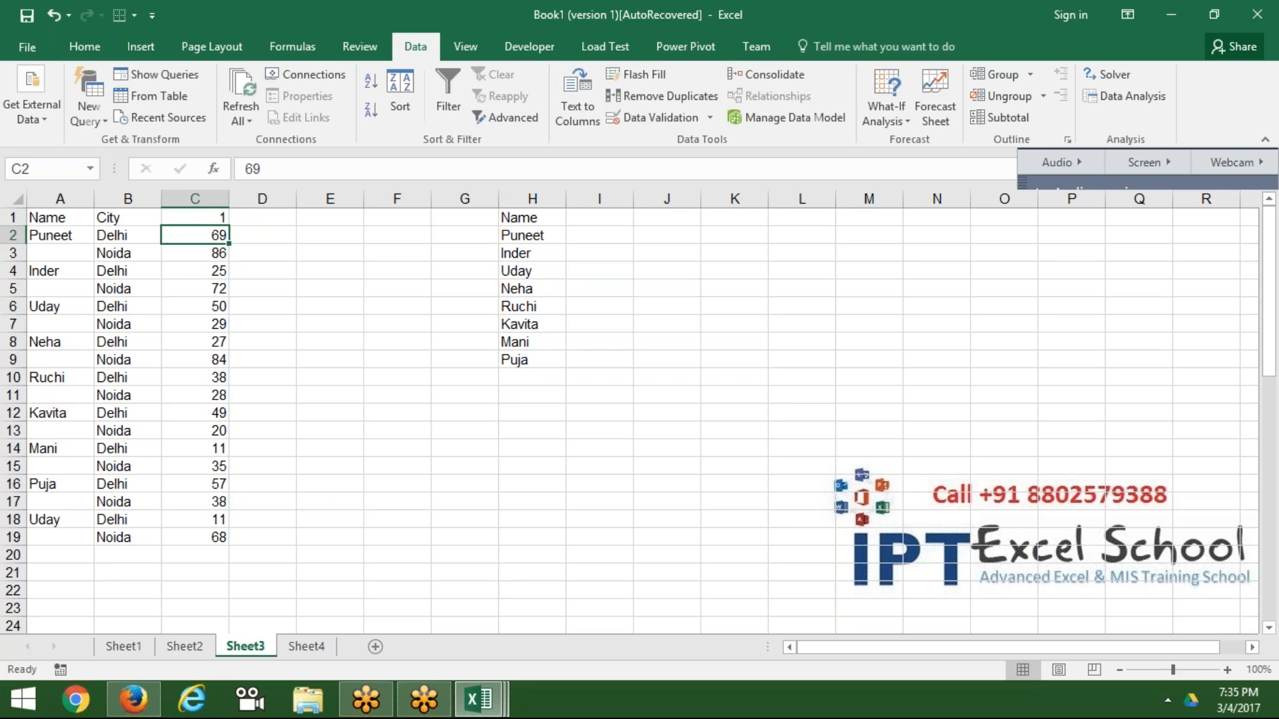
key("ctrl+z")
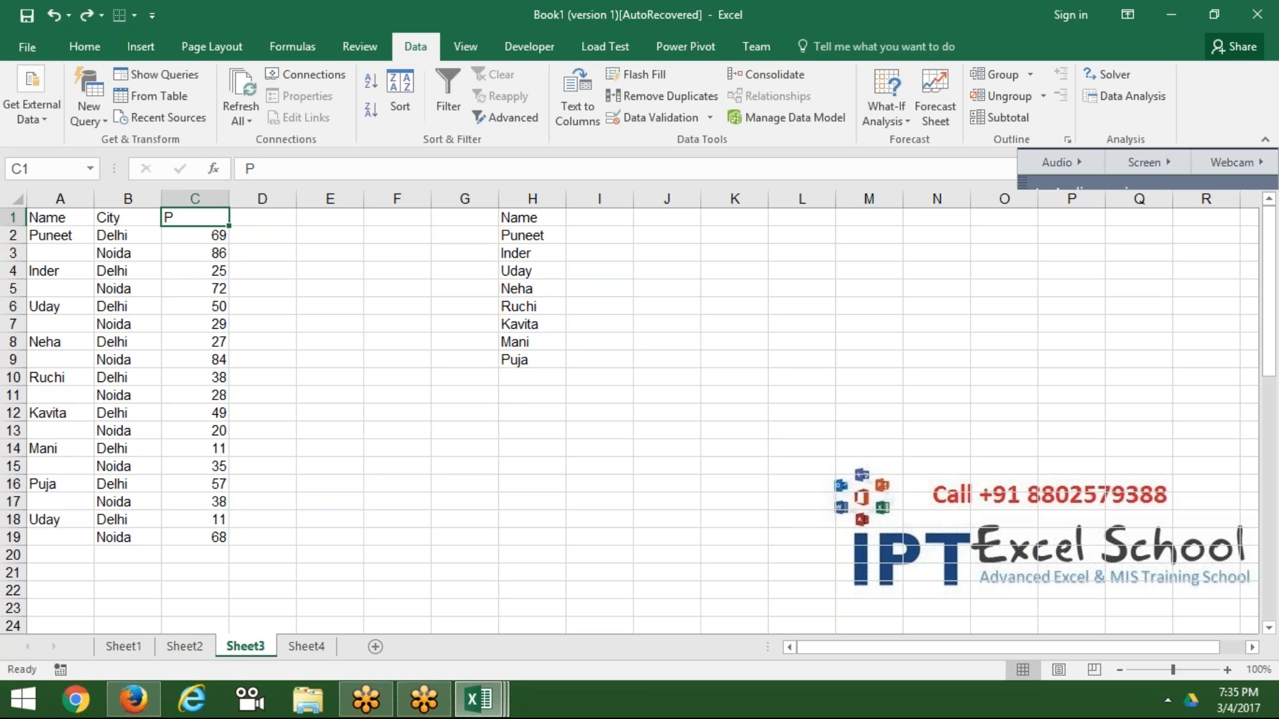
double_click(207, 218)
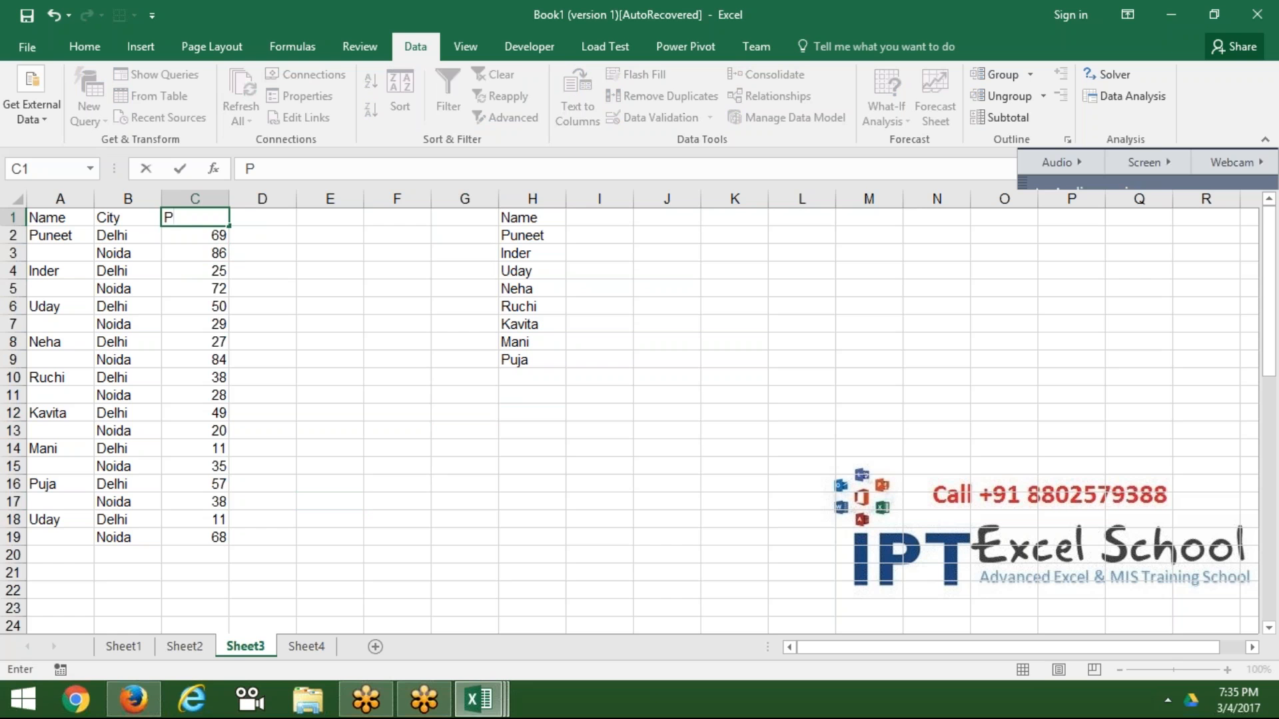
type("1")
key("Return")
left_click(207, 218)
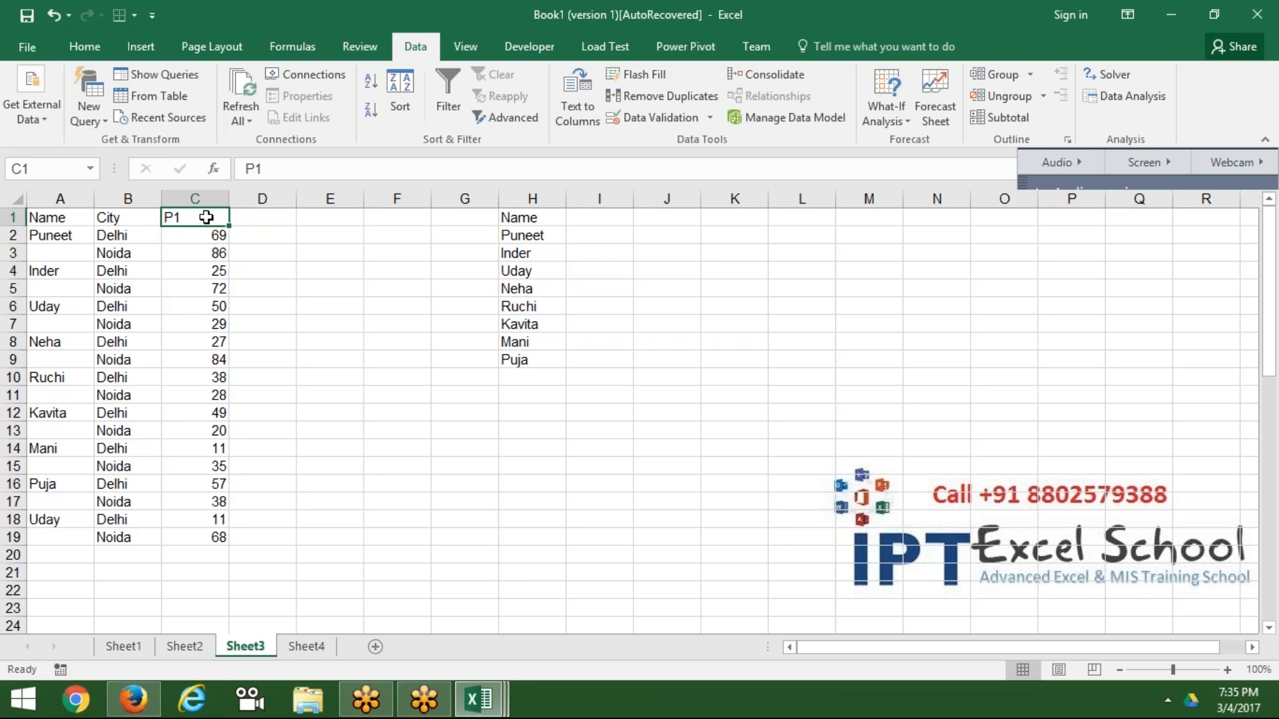
left_click_drag(229, 225, 439, 235)
Step: Enter the formula =RANDBETWEEN(10,90) in cell C2 under P1
left_click(186, 239)
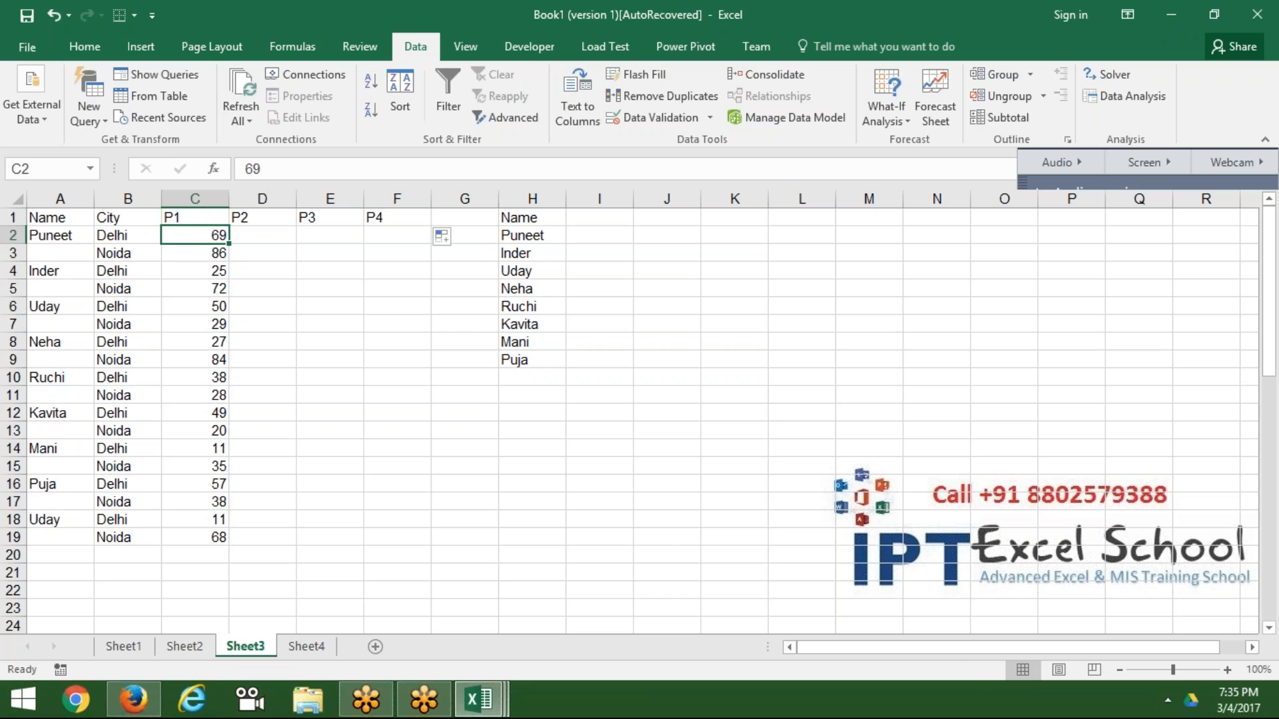
type("=ra")
key("Down")
key("Down")
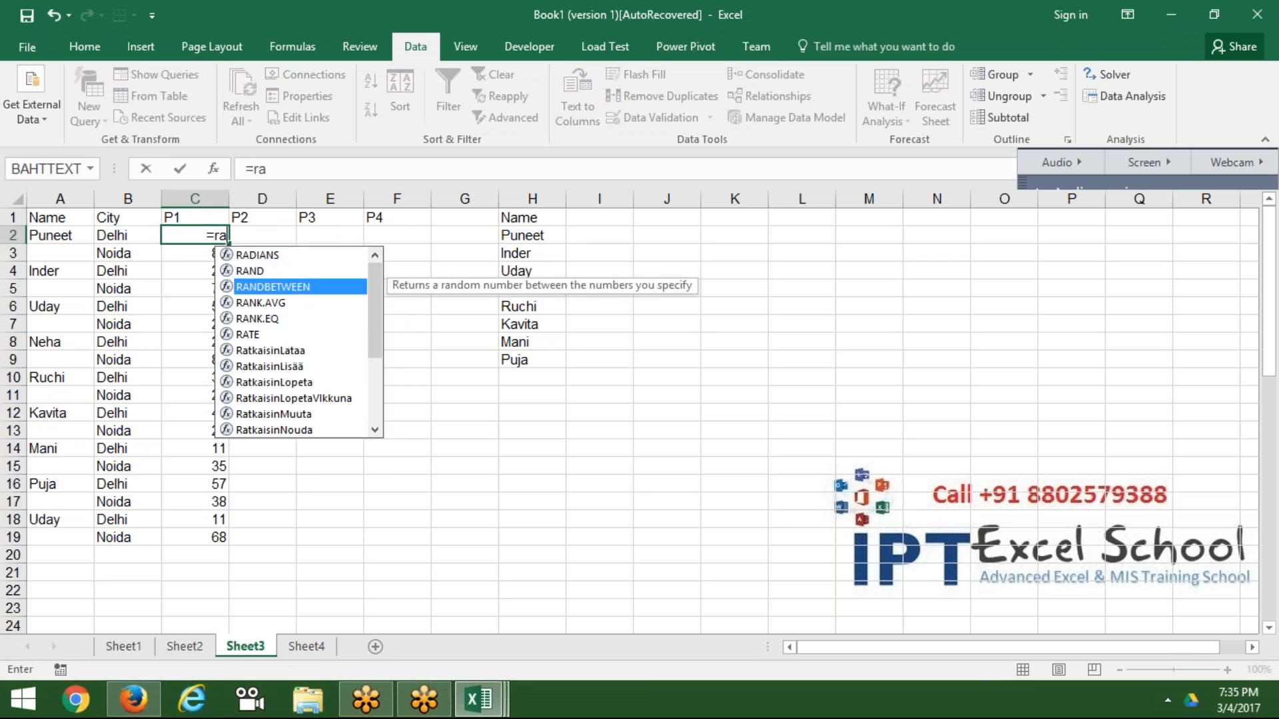
key("Tab")
type("10")
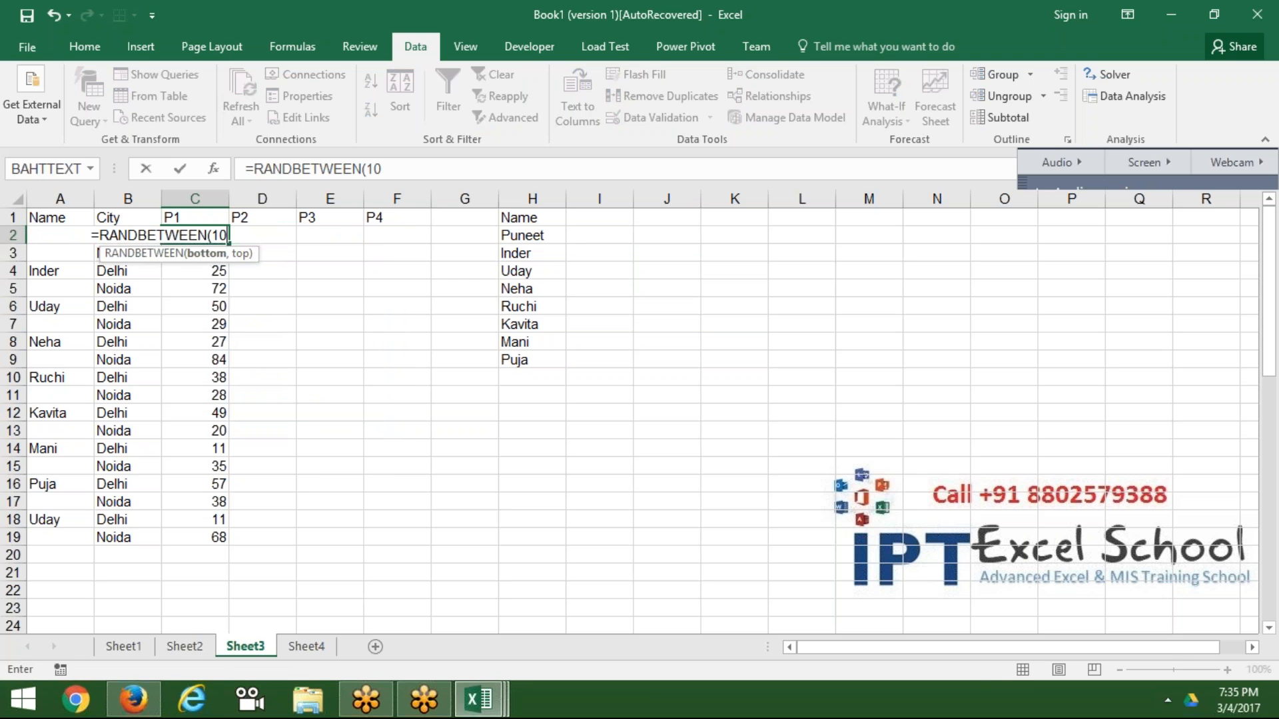
type(",89")
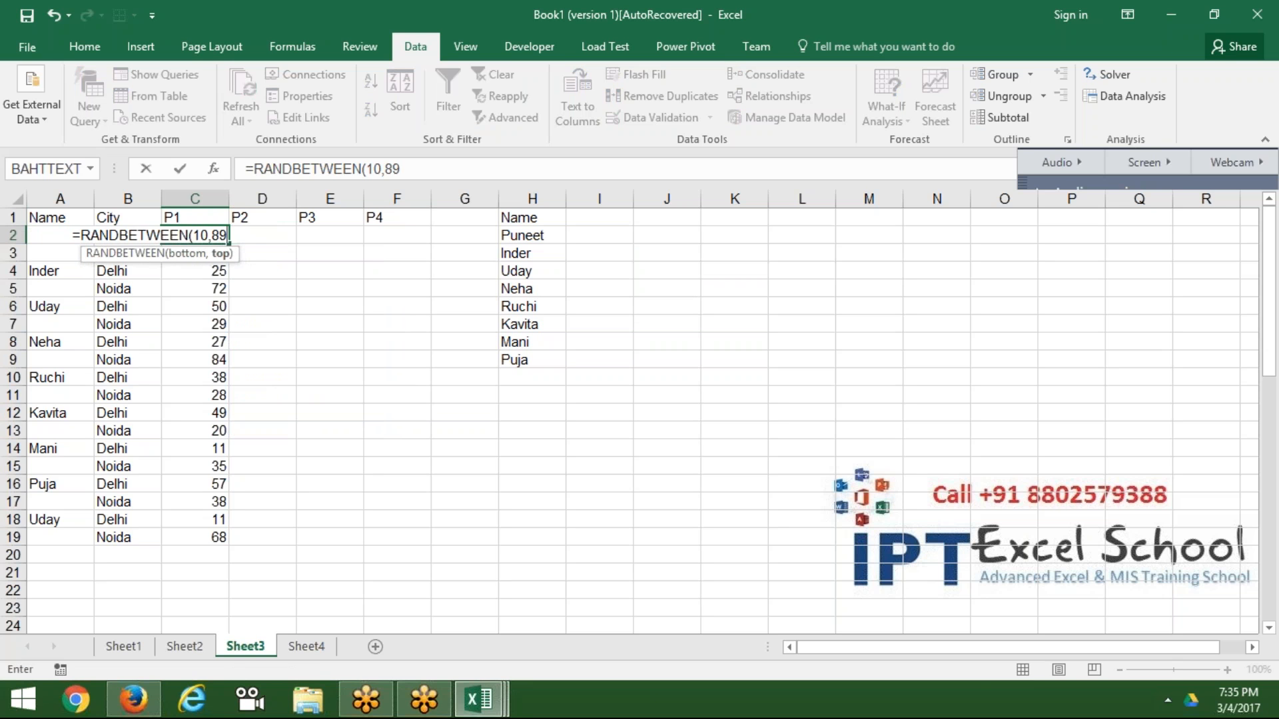
key("BackSpace")
key("BackSpace")
type("90")
key("Return")
Step: Fill the contents of column C rightward across the range C2:F19
key("Up")
key("shift+Right")
key("shift+Right")
key("shift+Right")
key("shift+Down")
key("shift+Down")
key("shift+Down")
key("shift+Down")
key("shift+Down")
key("shift+Down")
key("shift+Down")
key("shift+Down")
key("shift+Down")
key("shift+Down")
key("shift+Down")
key("shift+Down")
key("shift+Down")
key("shift+Down")
key("shift+Down")
key("shift+Down")
key("shift+Down")
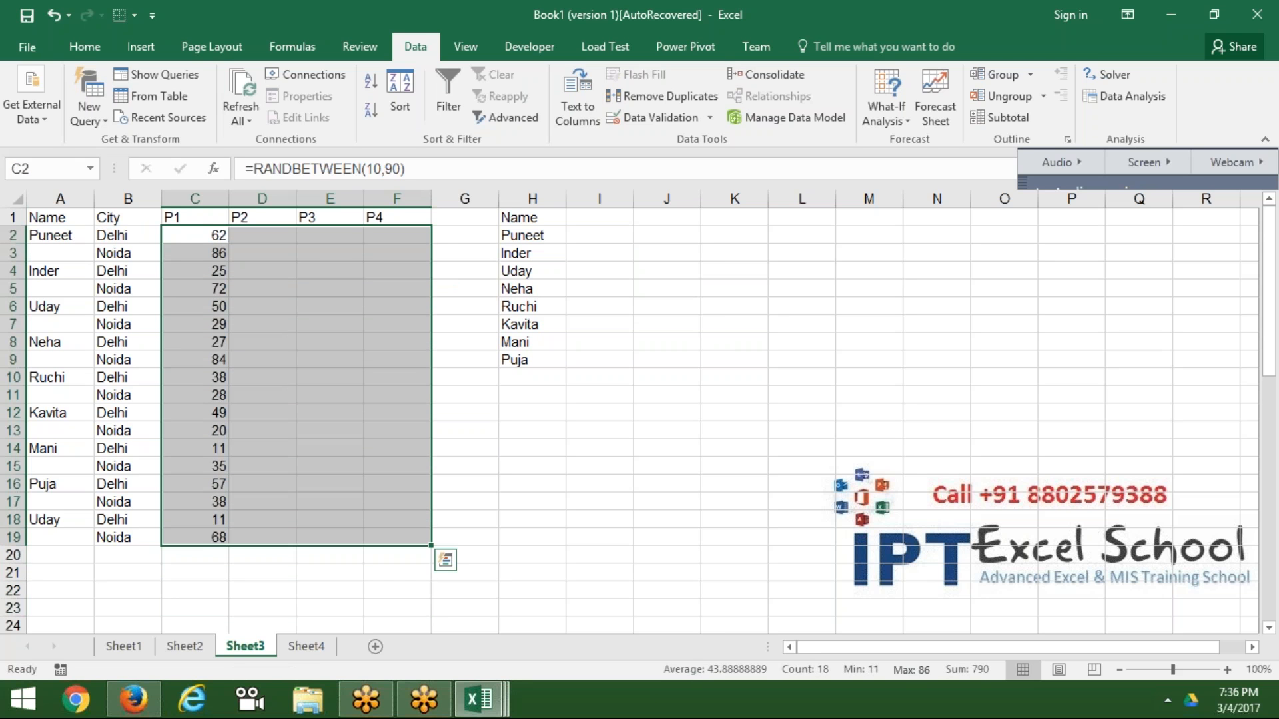
key("ctrl+r")
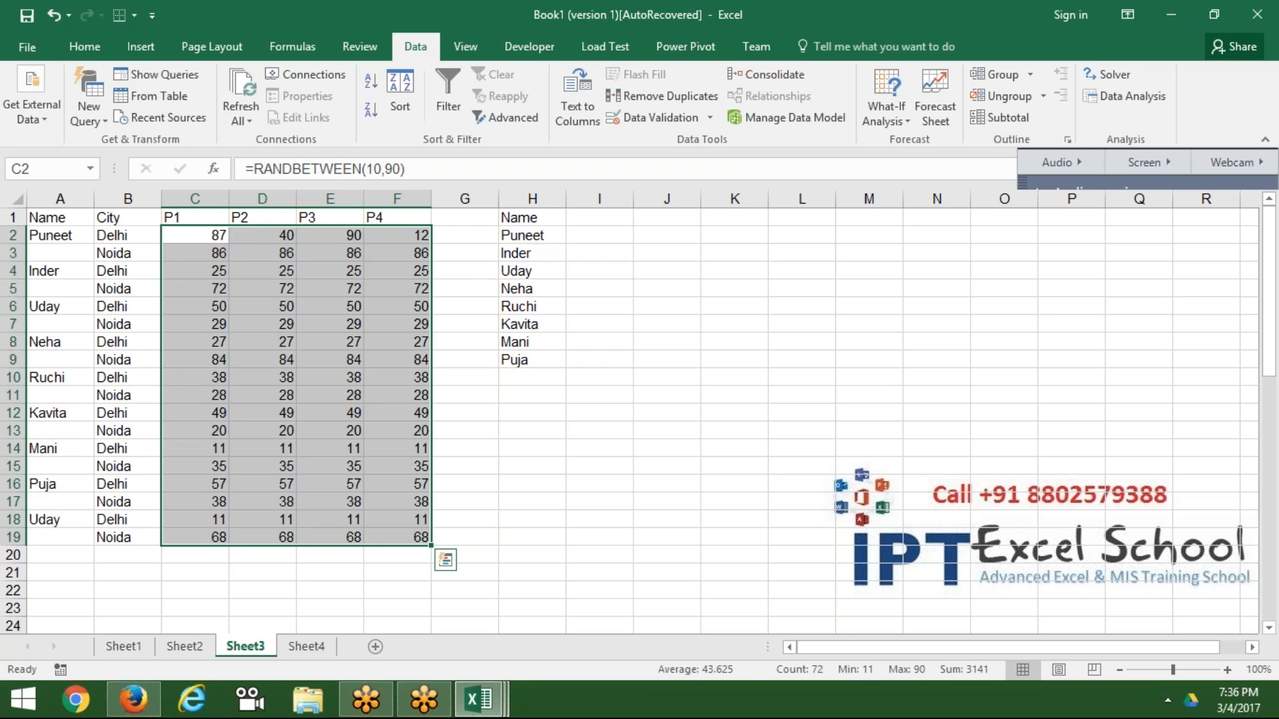
Step: Change the header in D1 to TRG and copy that header into F1
key("Up")
key("Right")
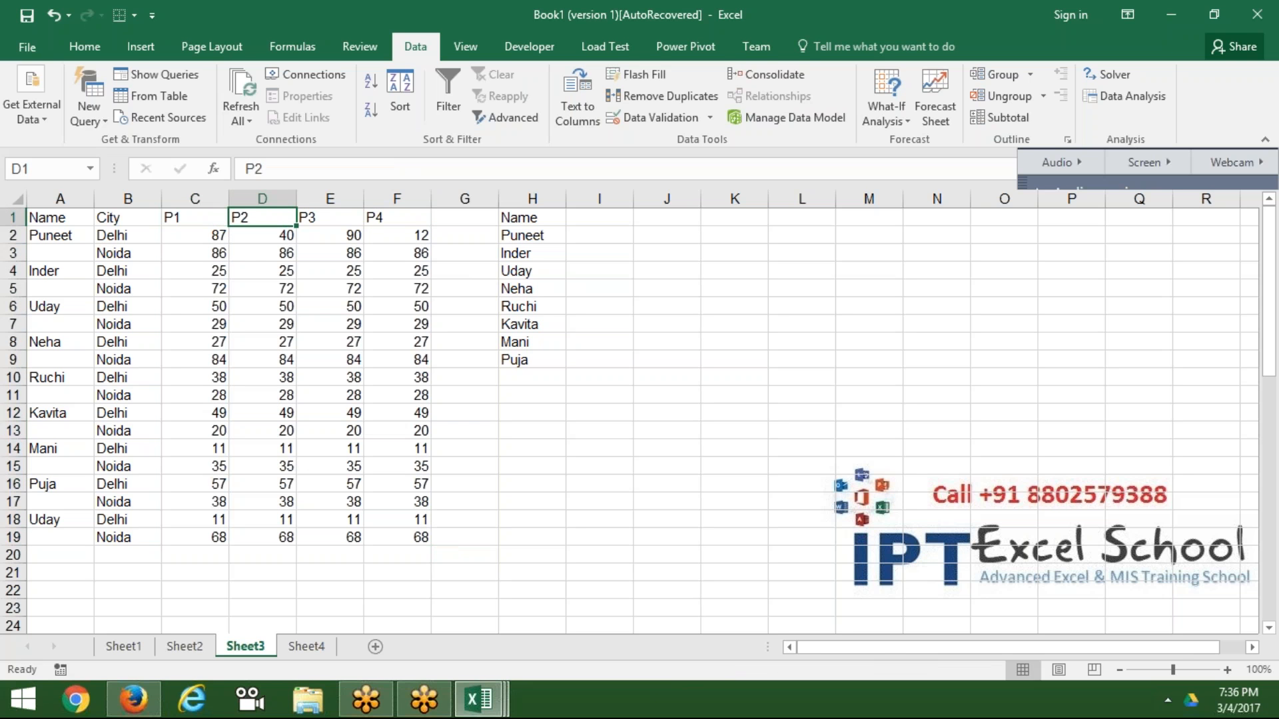
type("TG")
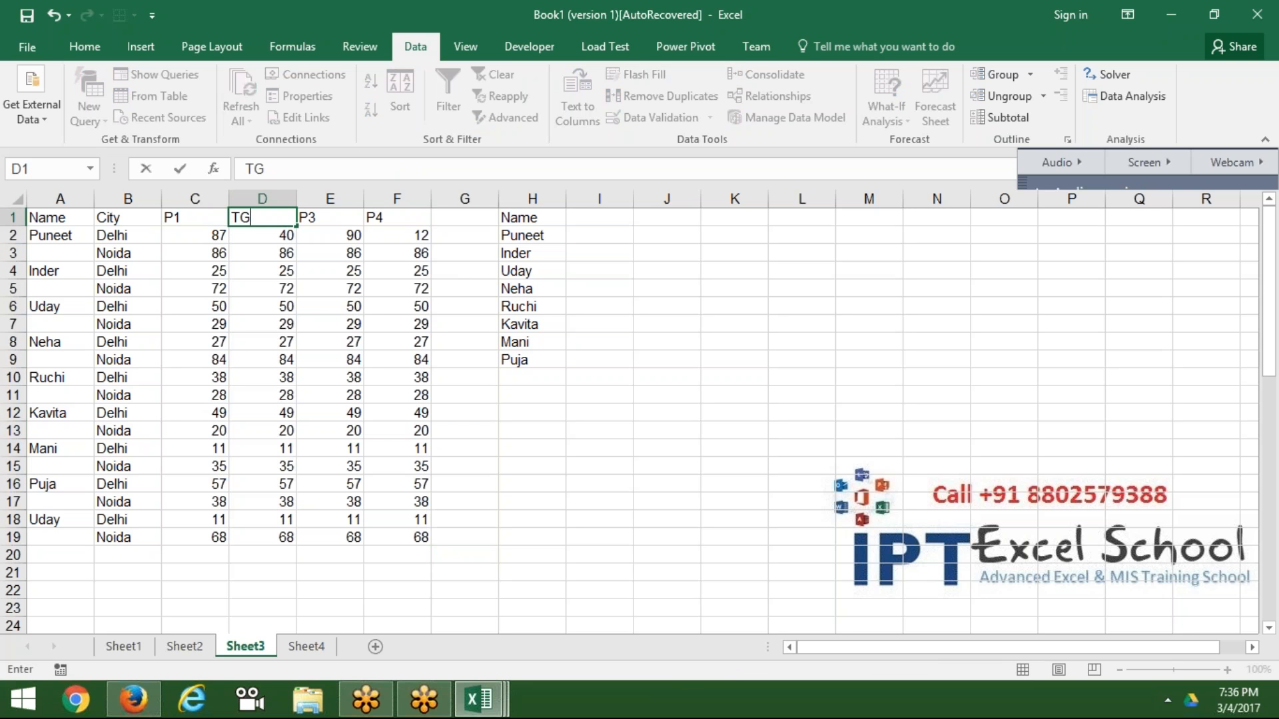
key("BackSpace")
type("RG")
key("Left")
key("Right")
key("ctrl+c")
key("Right")
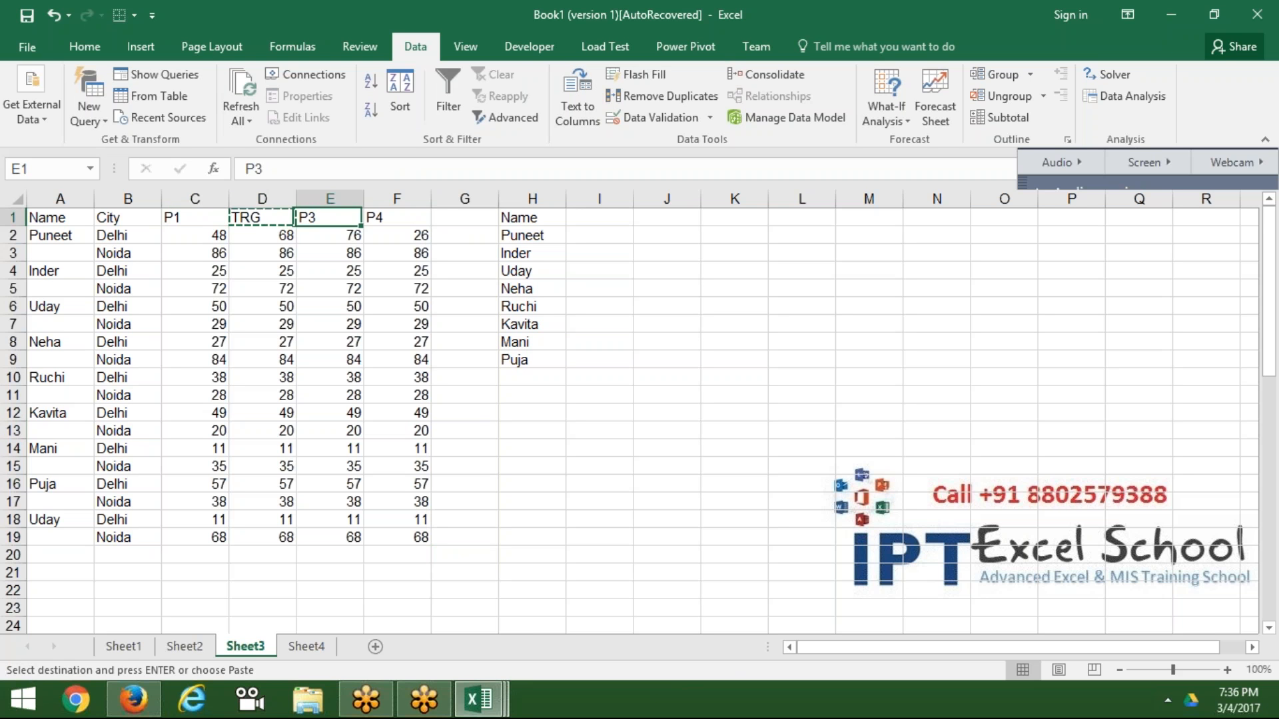
key("Right")
key("ctrl+v")
Step: Replace the RANDBETWEEN formulas in C2:F19 with their static values by pasting the range over itself as values only
key("Down")
key("Left")
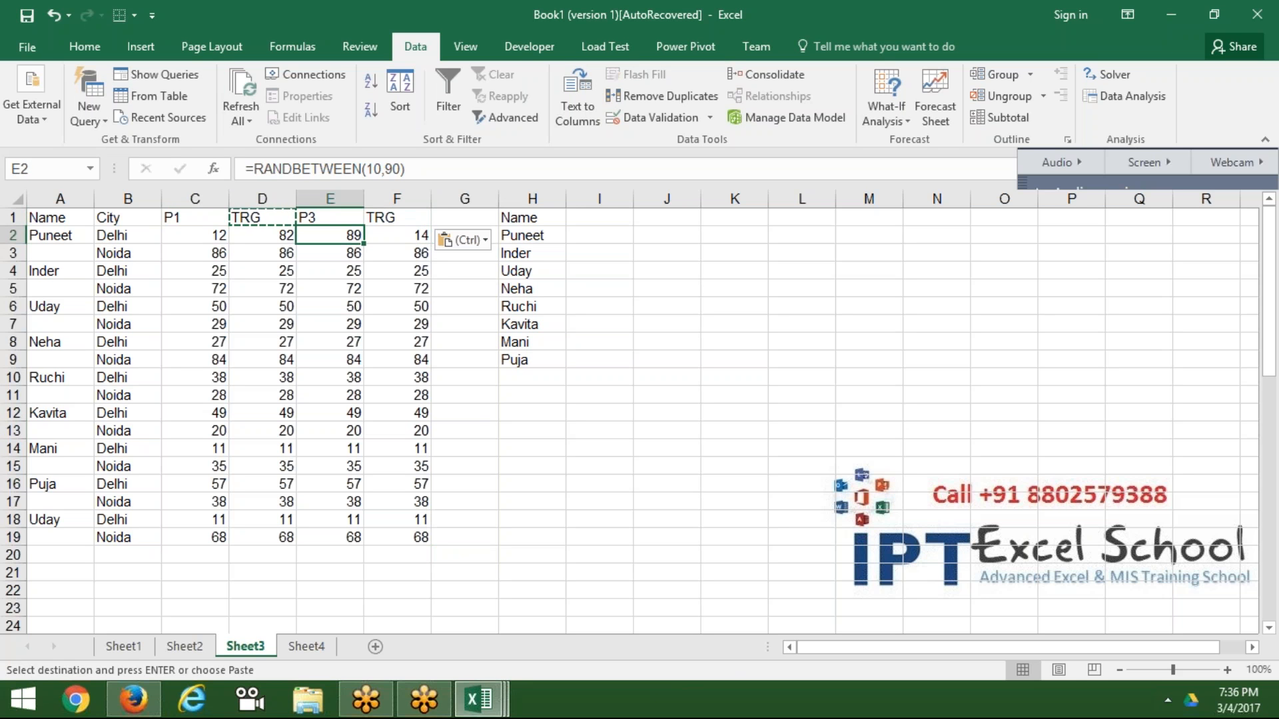
key("Left")
key("Left")
key("ctrl+shift+Right")
key("ctrl+shift+Down")
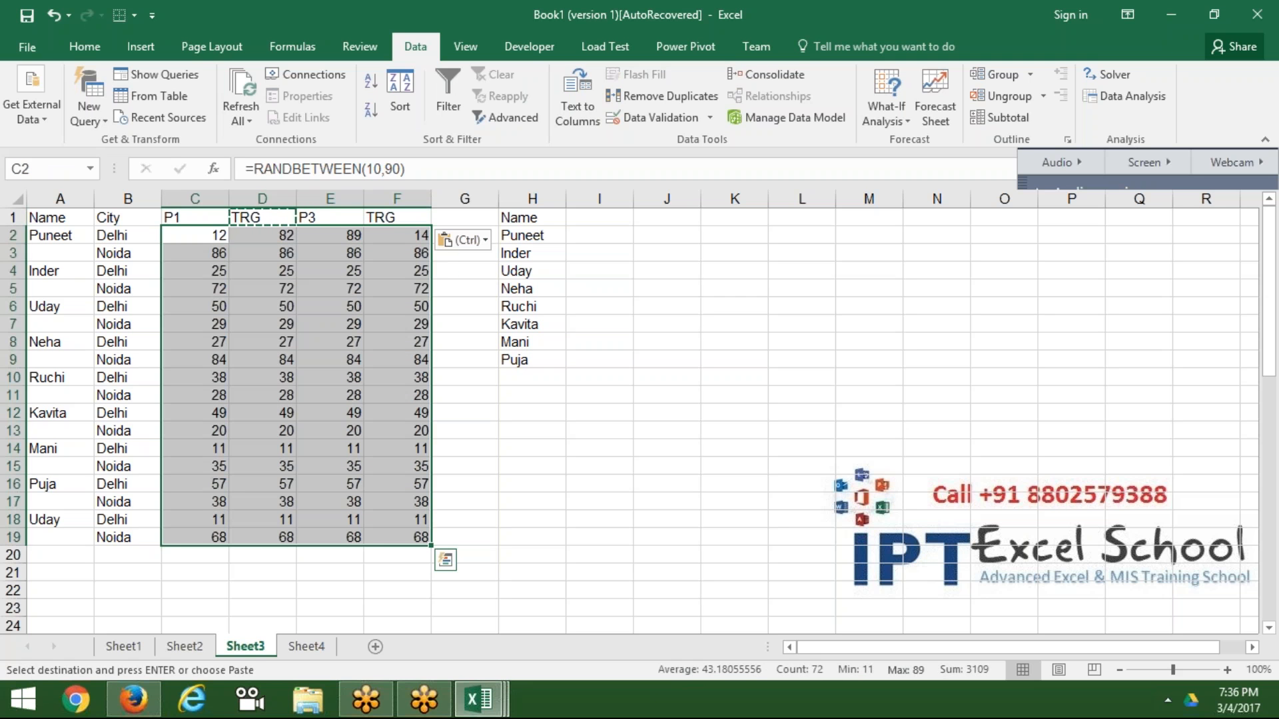
key("ctrl+c")
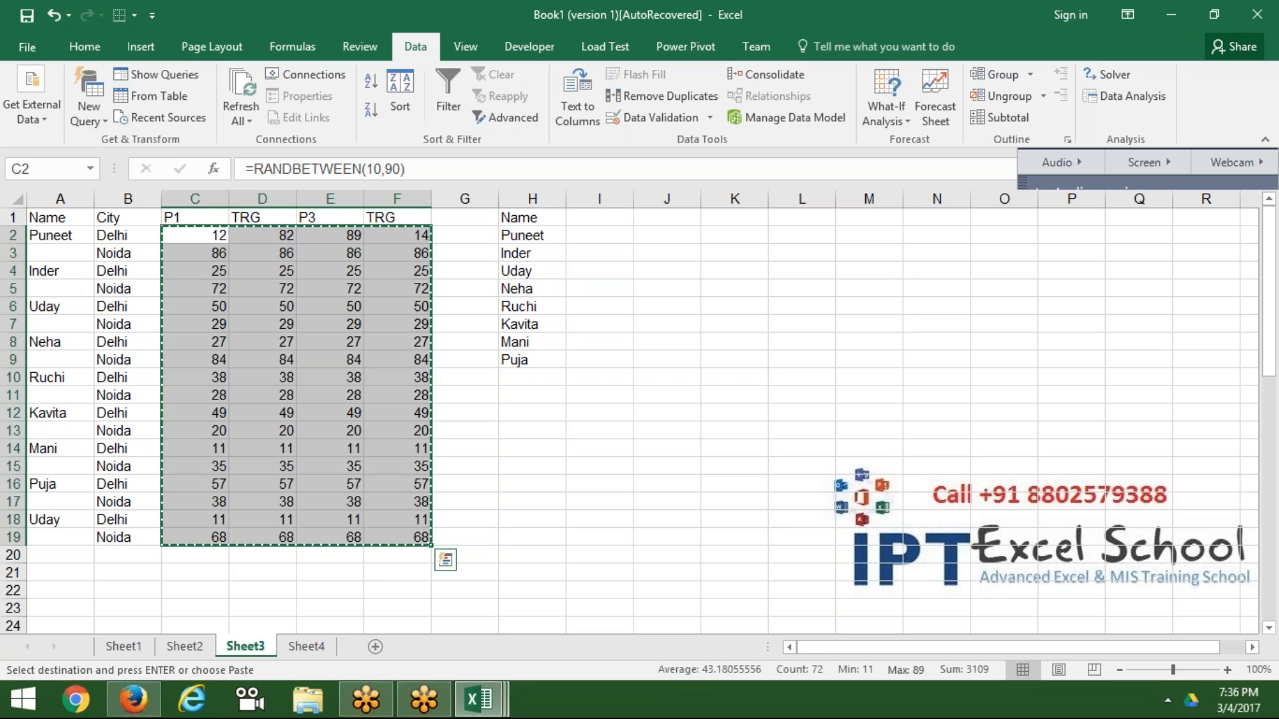
left_click(50, 122)
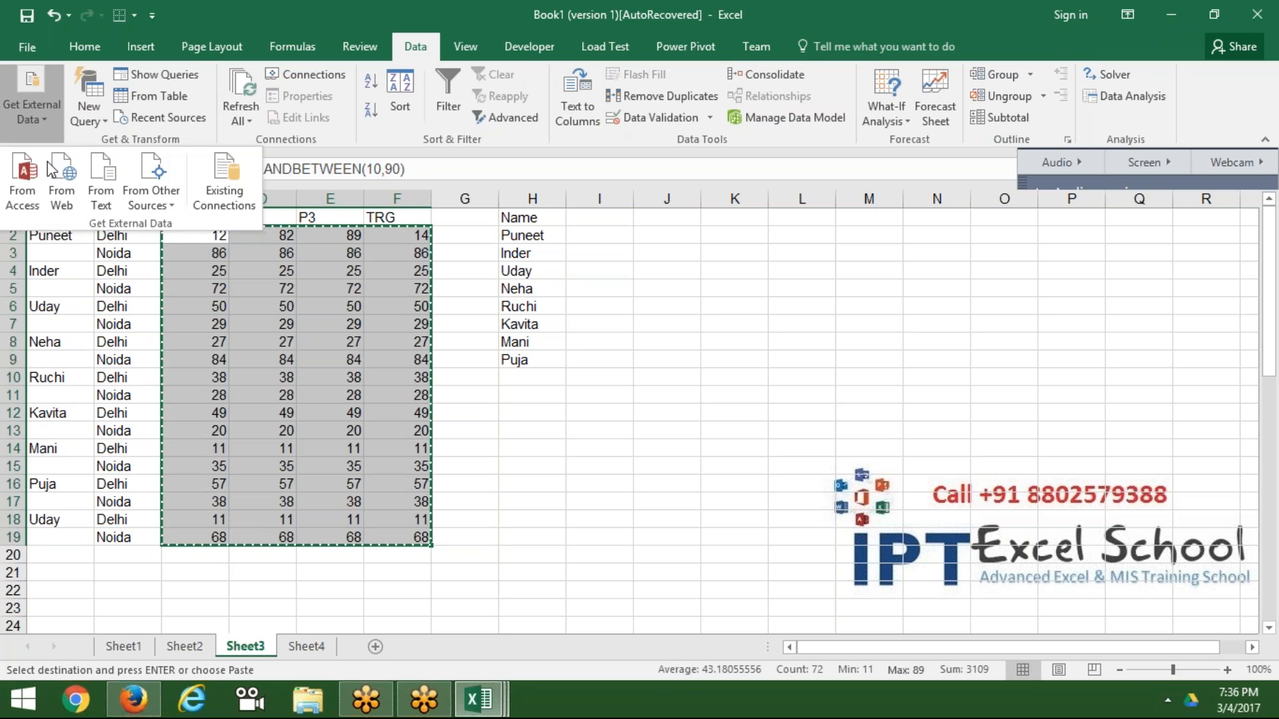
left_click(82, 42)
left_click(31, 121)
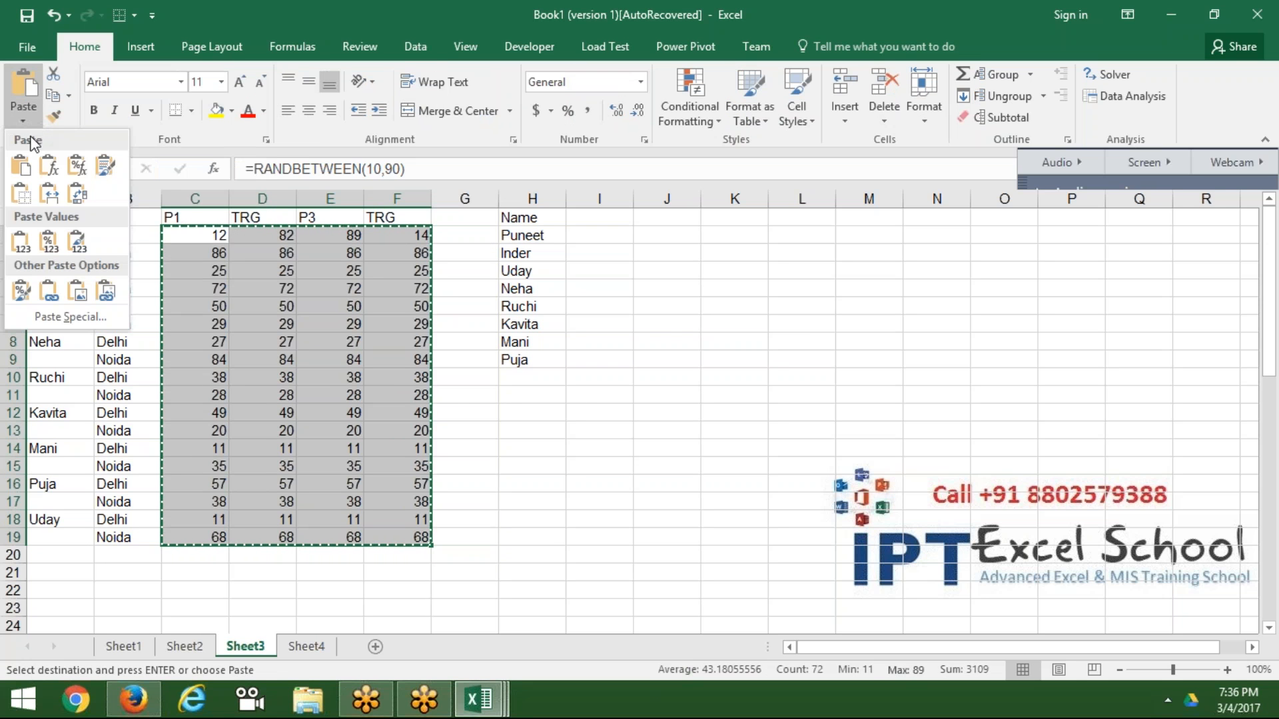
left_click(21, 243)
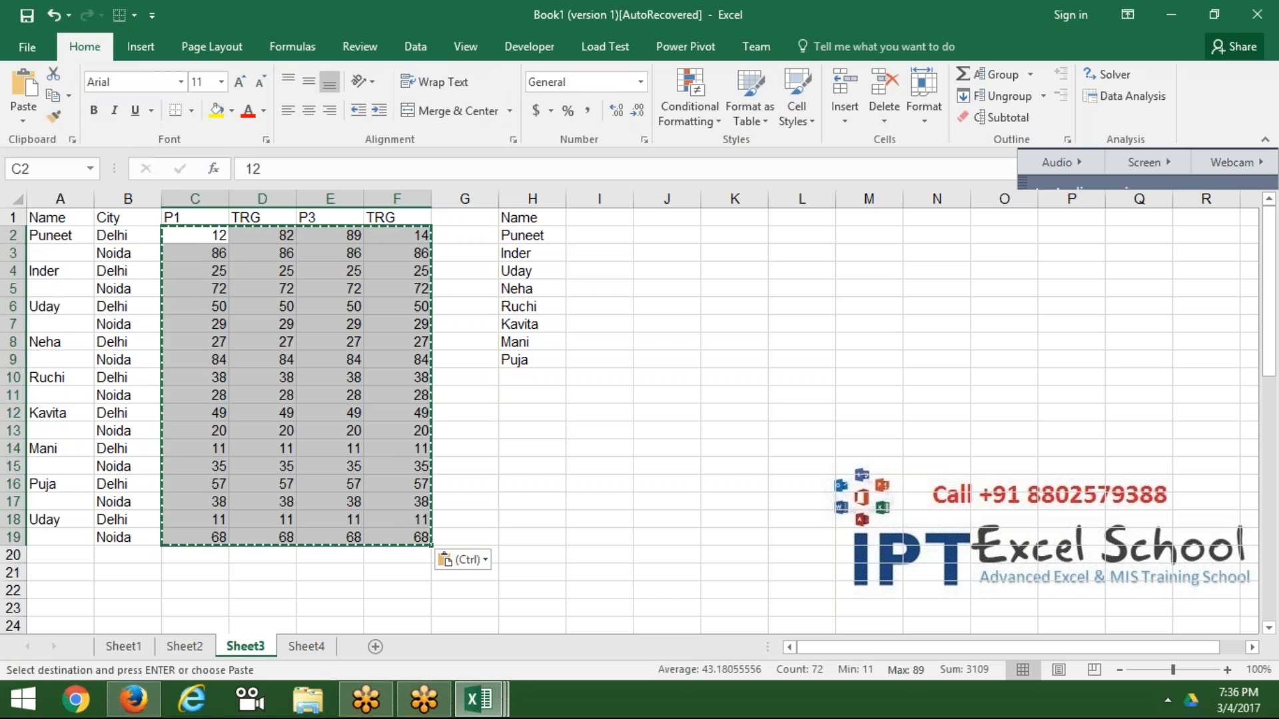
key("Escape")
key("Escape")
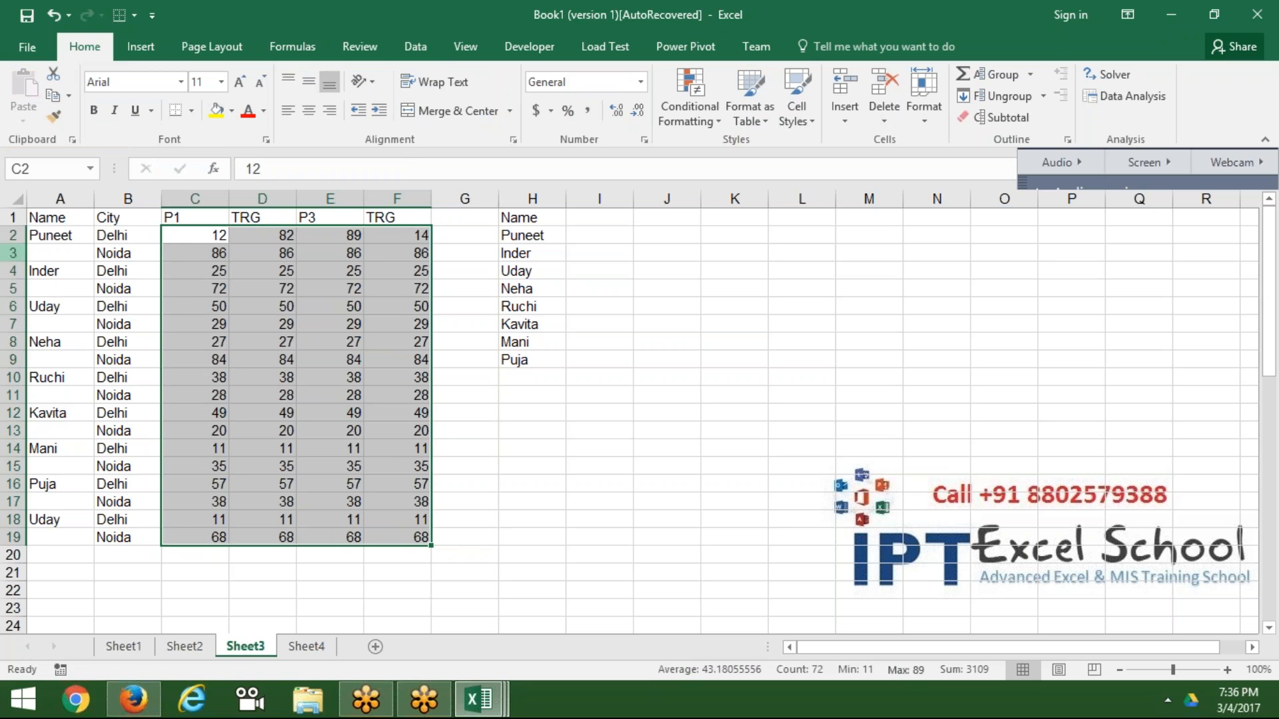
Step: Replace the first two entries under City with Sales in B2 and Trg in B3
left_click(130, 256)
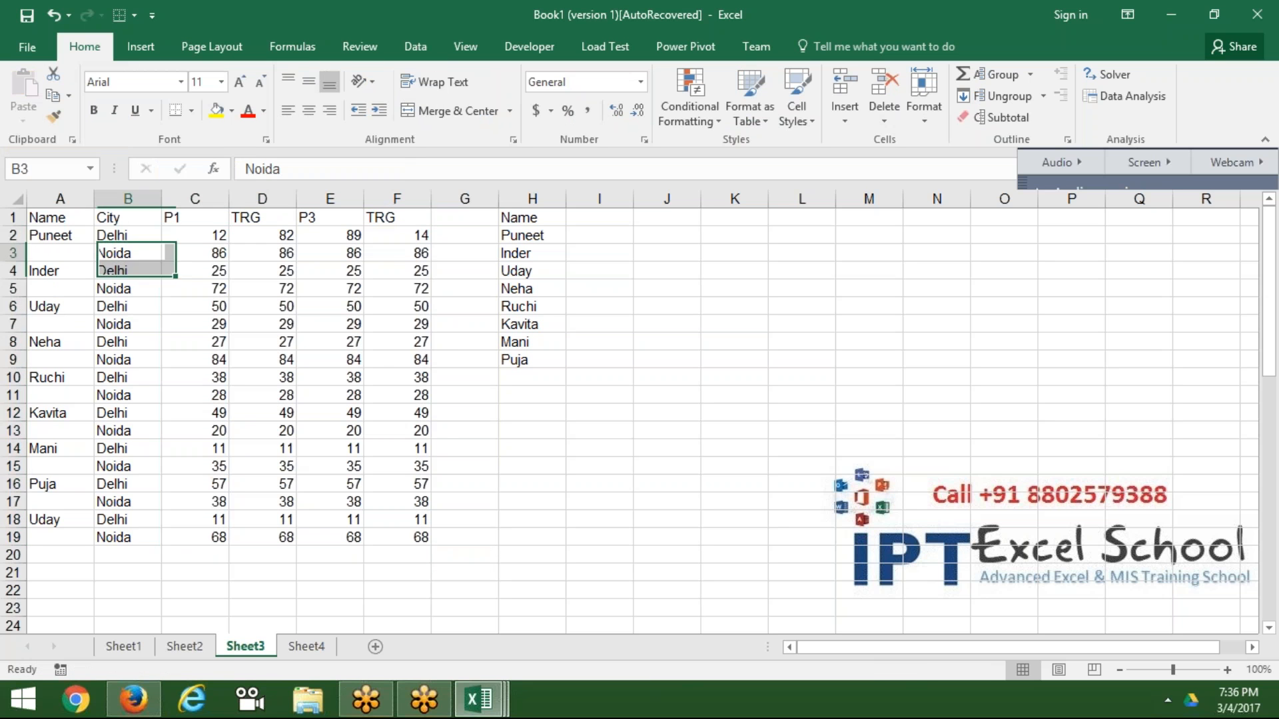
left_click(122, 236)
type("SAles")
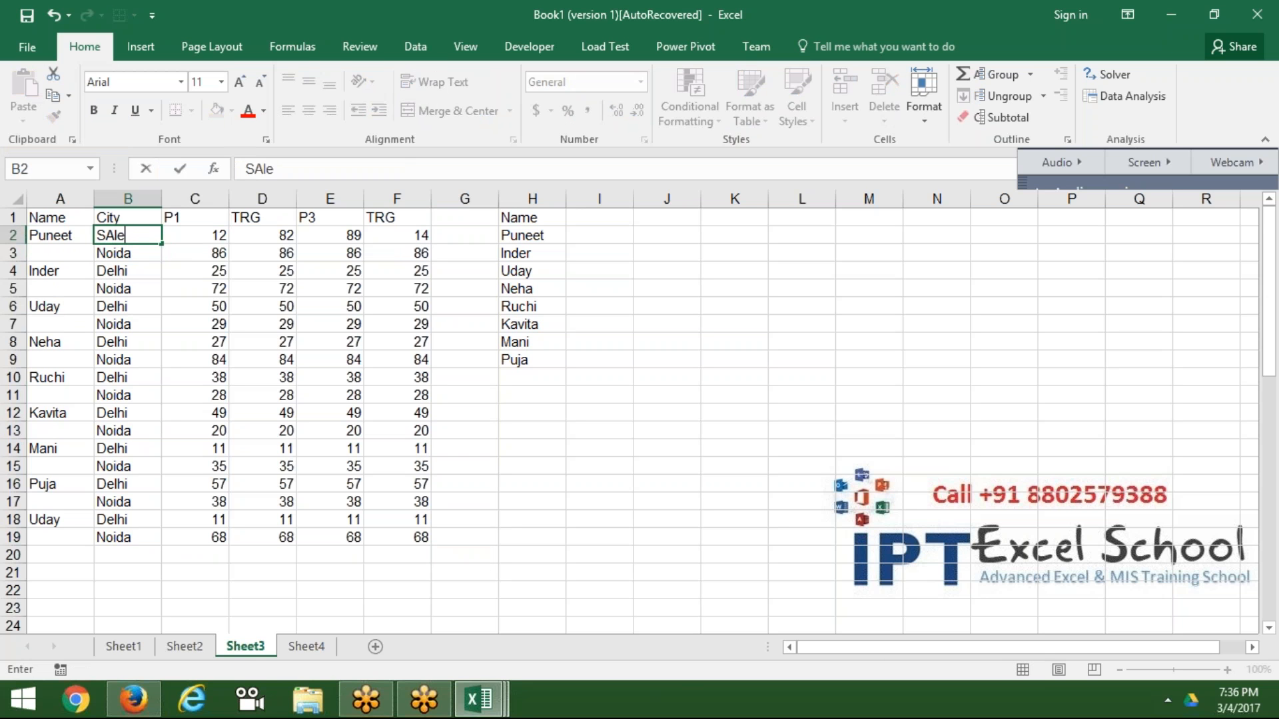
key("Return")
type("Tr")
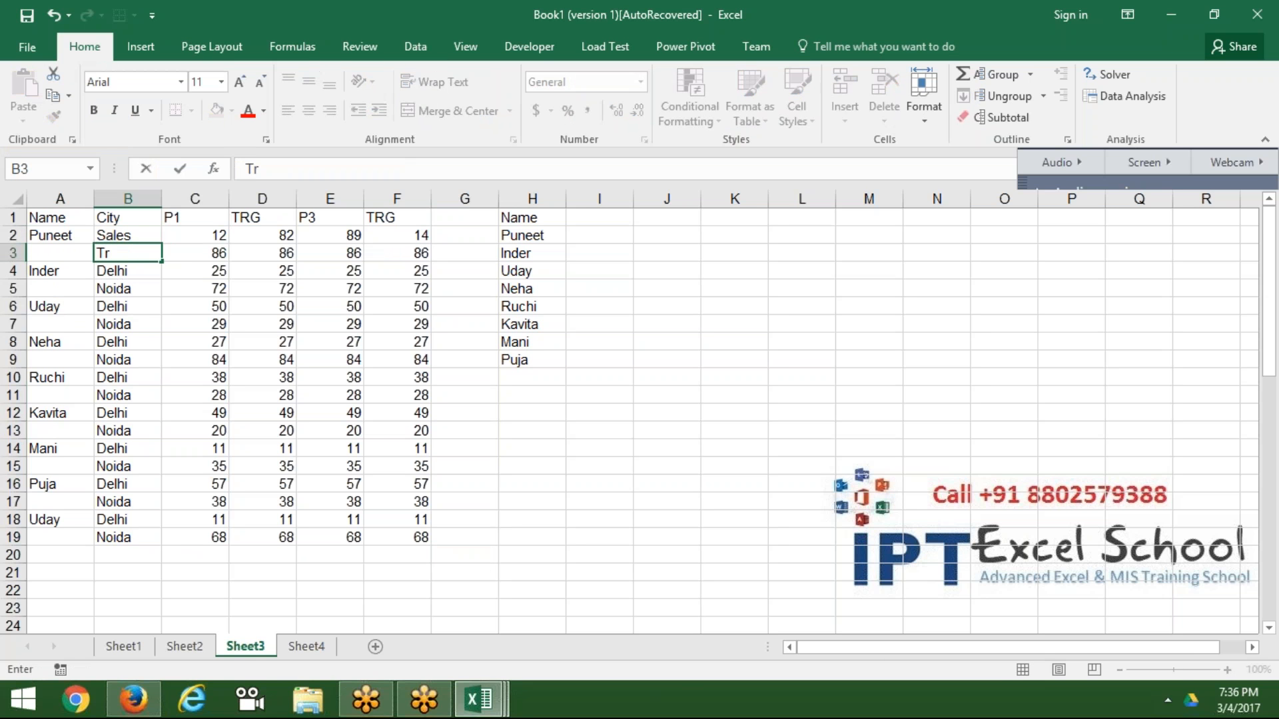
type("g")
key("Return")
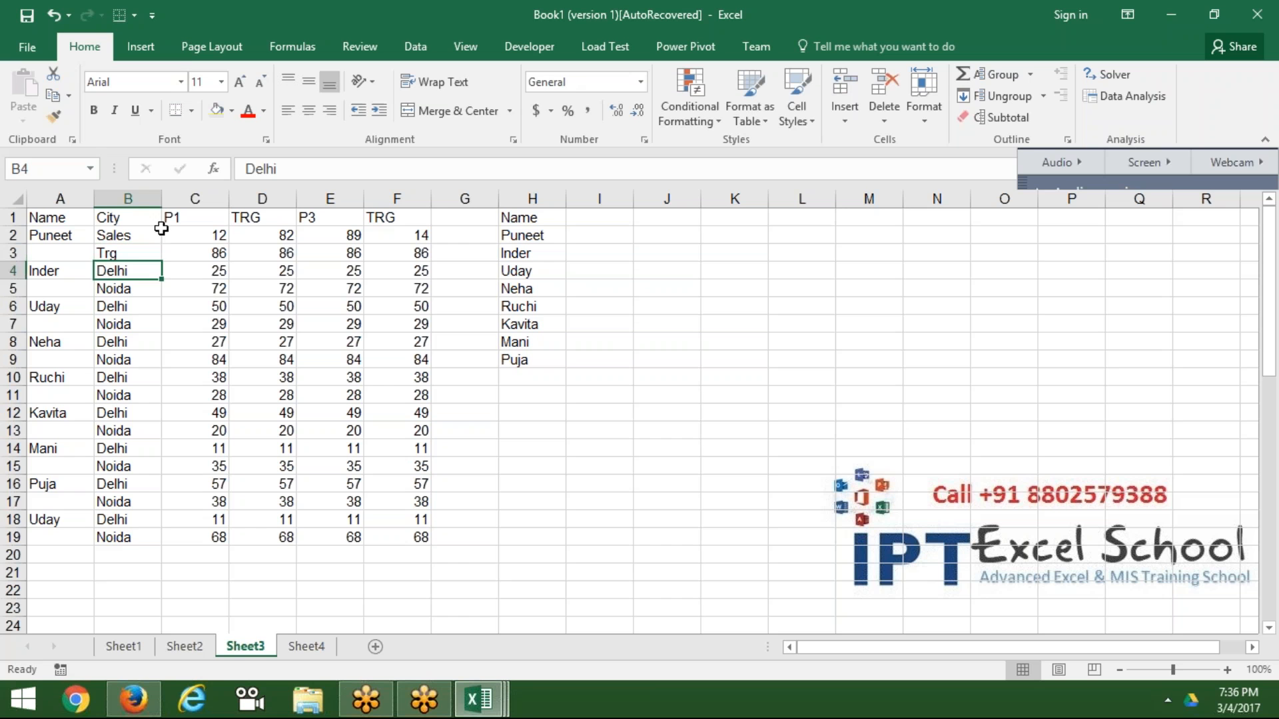
Step: Fill the P1 header across to P4 in F1, and fill the B2:B3 entries down to B19
left_click(183, 215)
left_click_drag(229, 226, 437, 219)
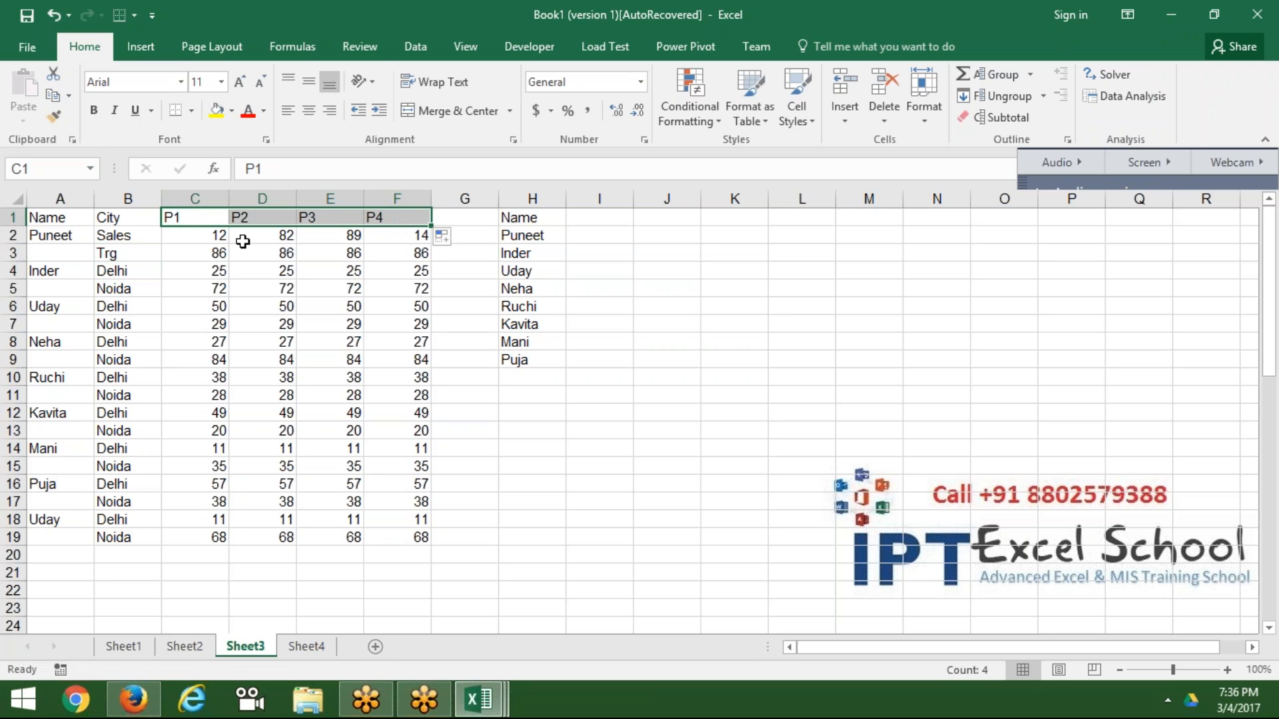
left_click(131, 238)
left_click_drag(130, 238, 128, 252)
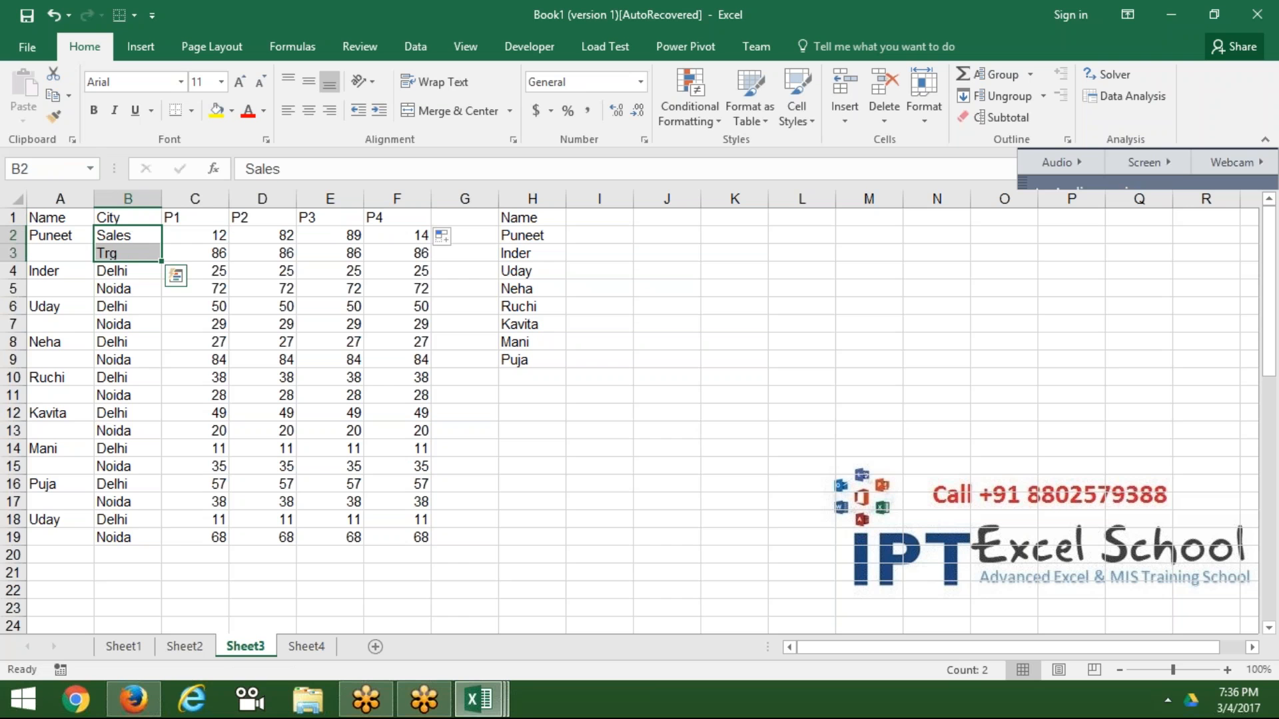
double_click(162, 264)
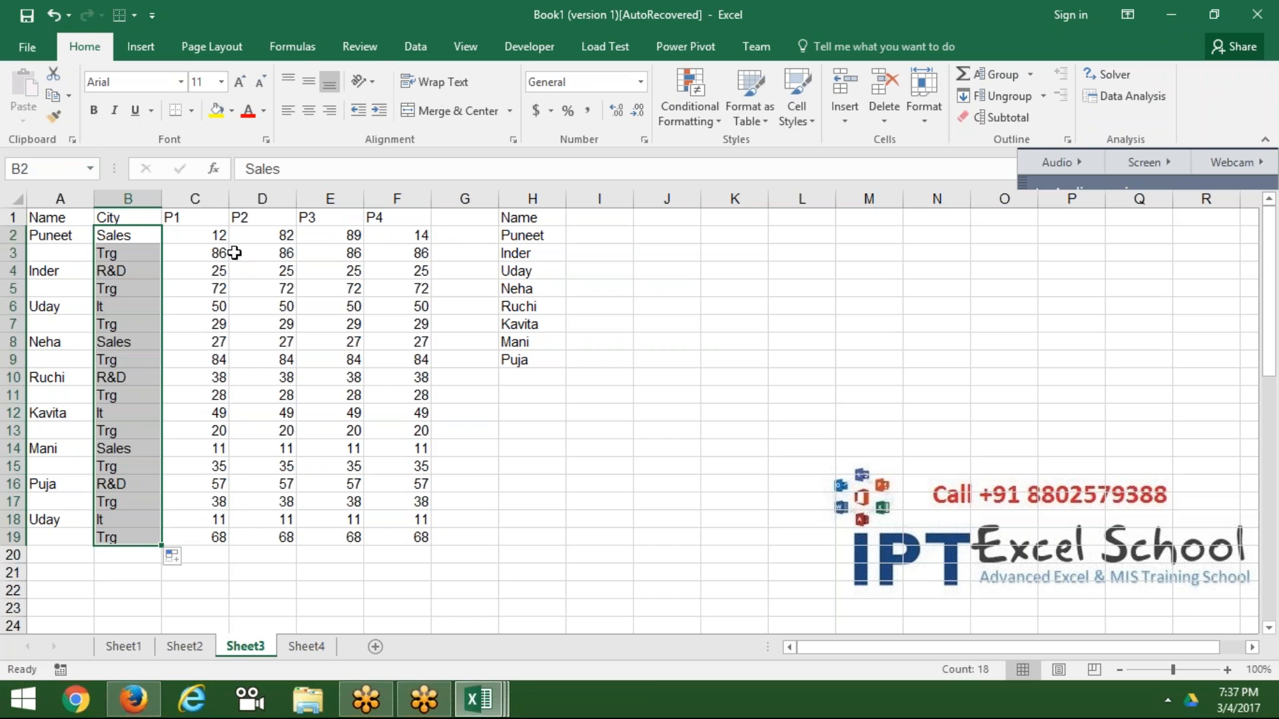
Step: Copy the City and P1 to P4 headers from B1:F1 into the row starting at H14
left_click_drag(108, 212, 280, 217)
left_click_drag(116, 217, 392, 207)
left_click(140, 216)
left_click(169, 211)
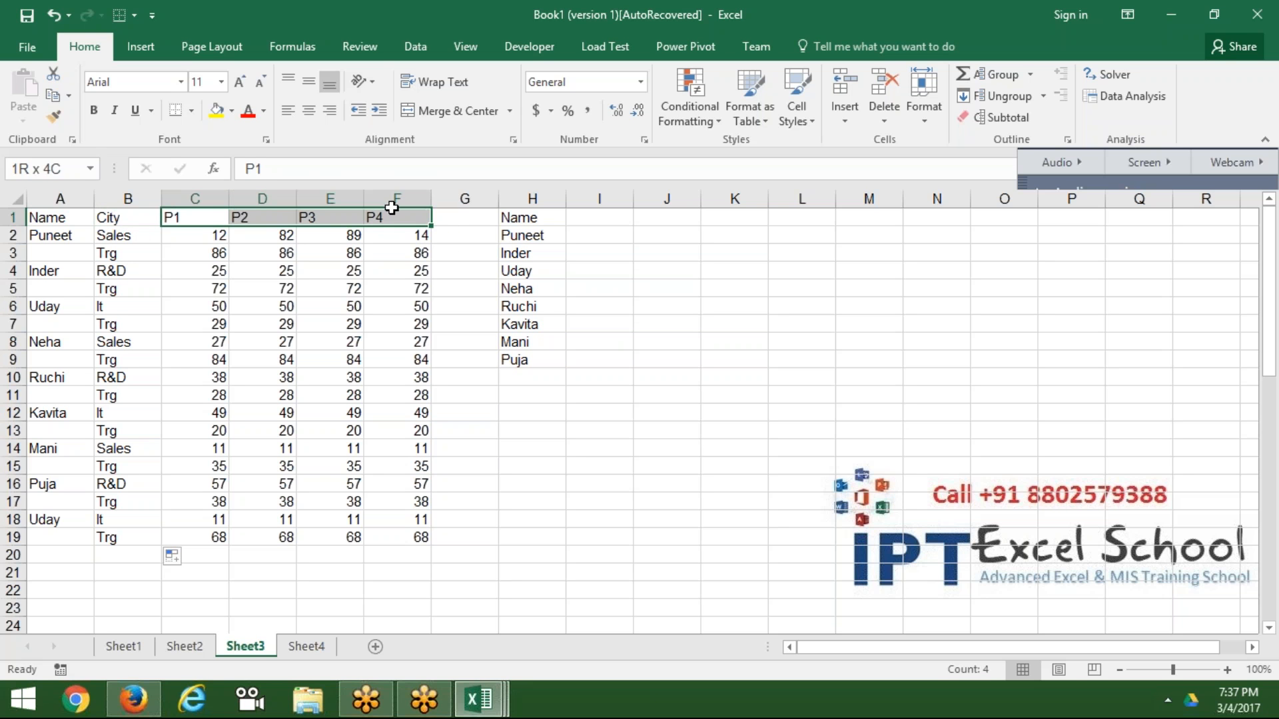
left_click_drag(105, 219, 395, 206)
key("ctrl+c")
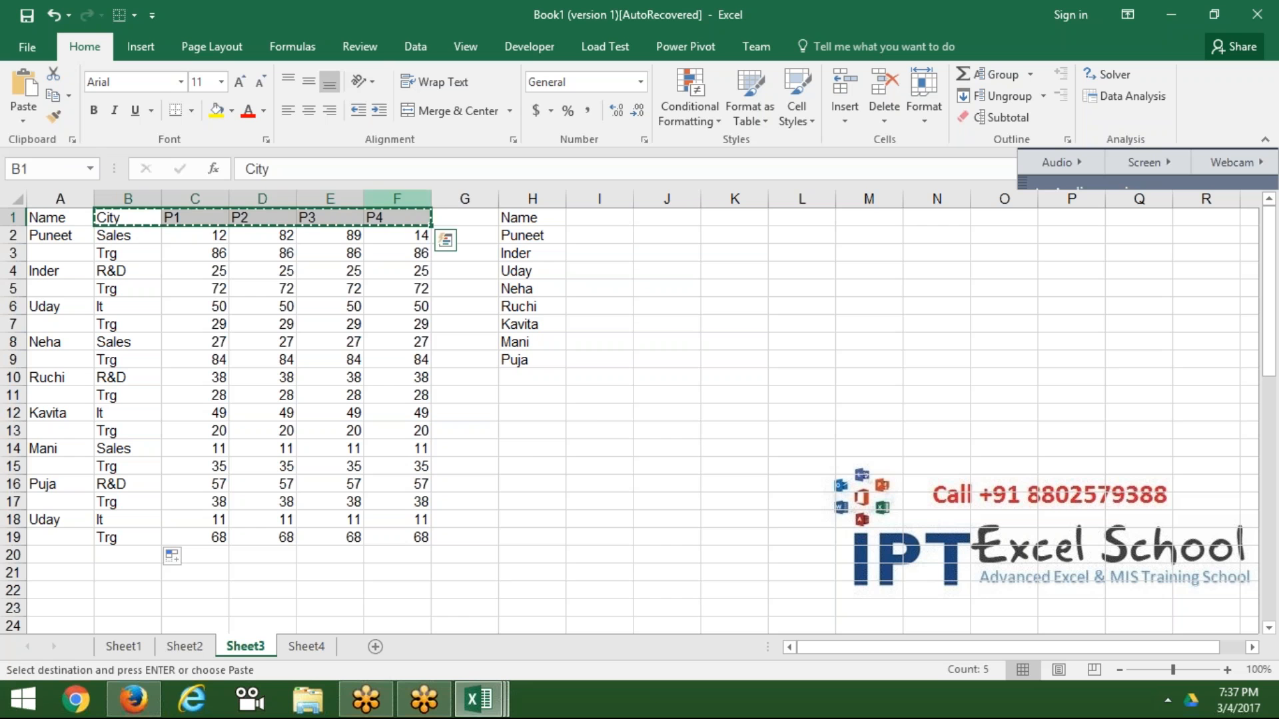
left_click(592, 407)
left_click(530, 447)
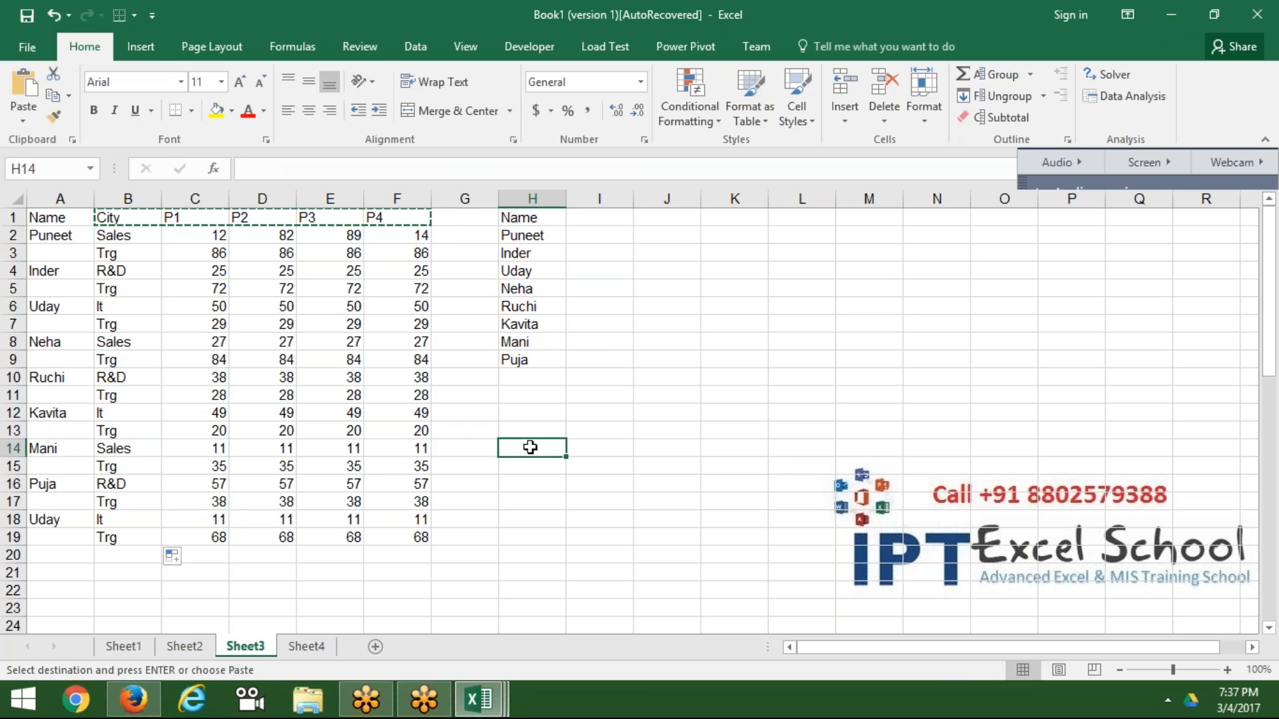
key("ctrl+v")
left_click(501, 468)
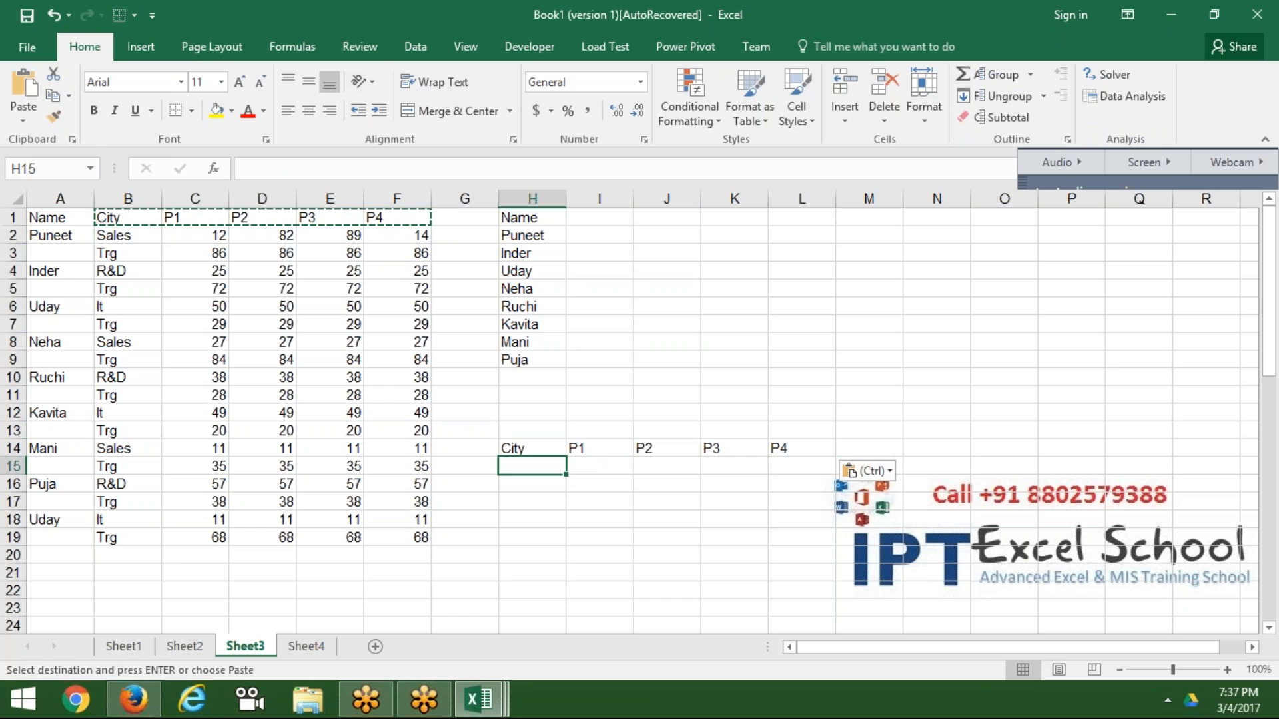
key("Escape")
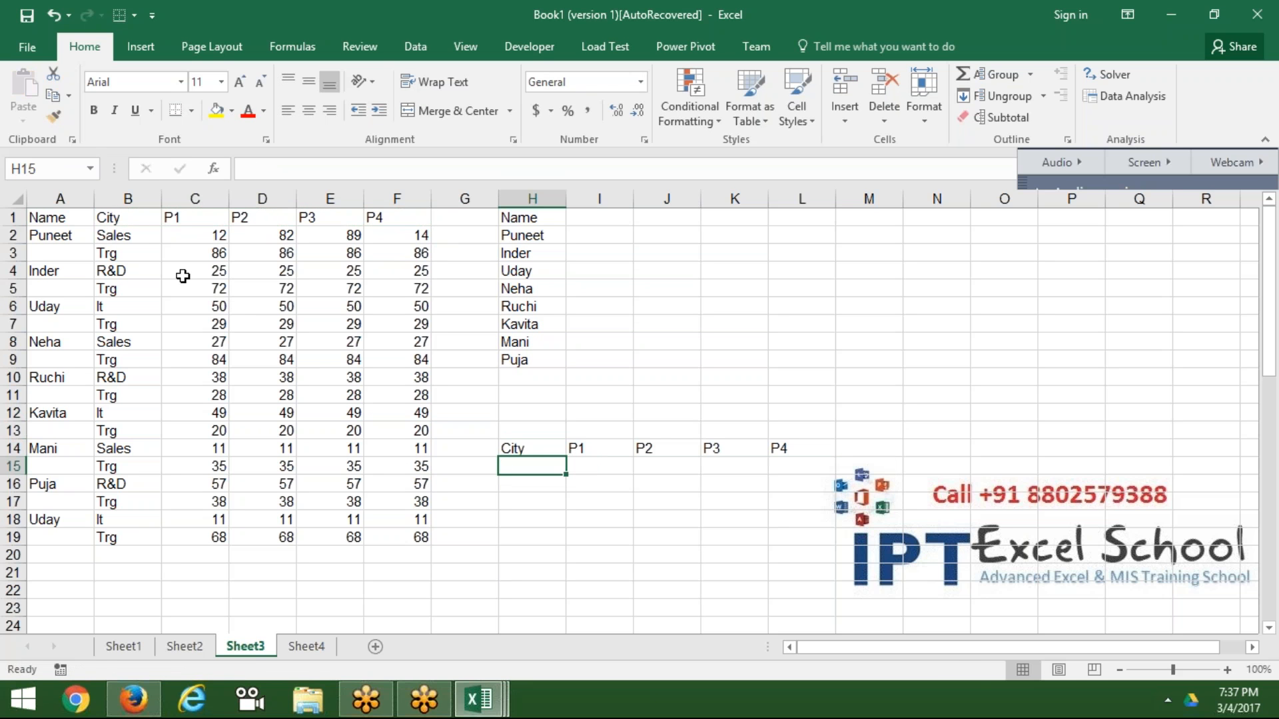
Step: Copy the Sales and Trg labels from B2:B3 into H15:H16 beneath the copied City header
left_click_drag(137, 238, 140, 247)
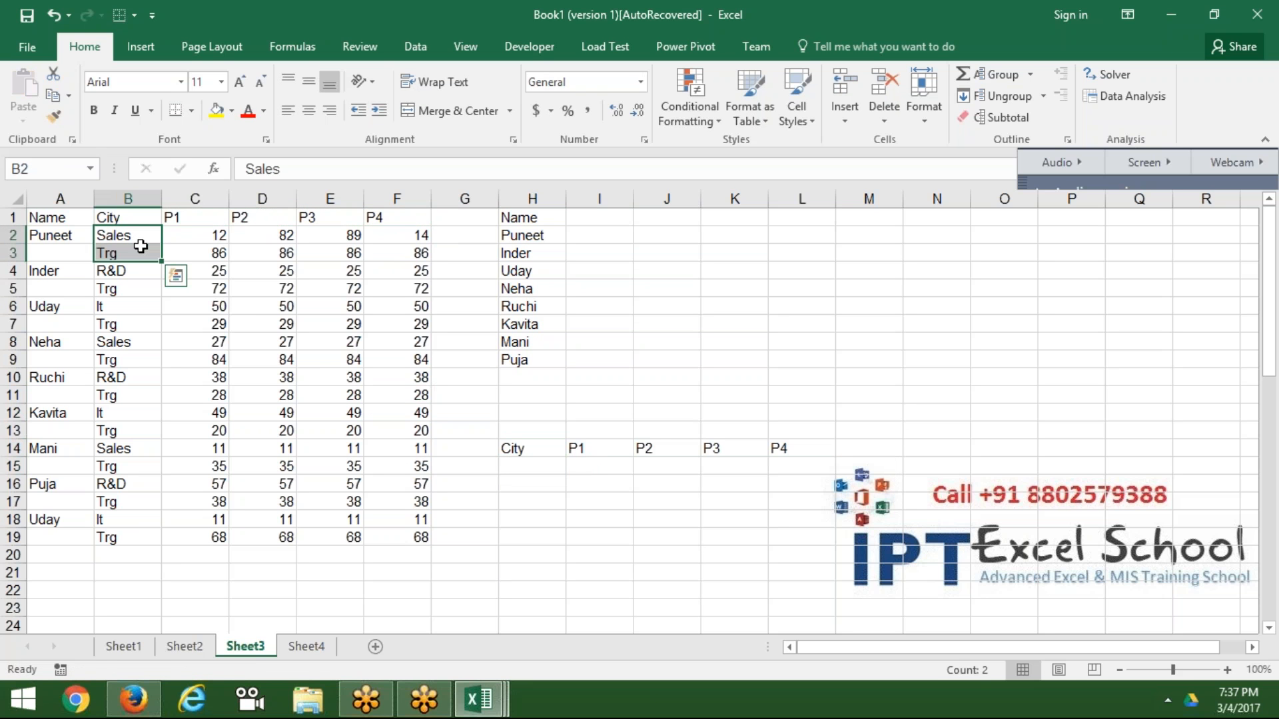
key("ctrl+c")
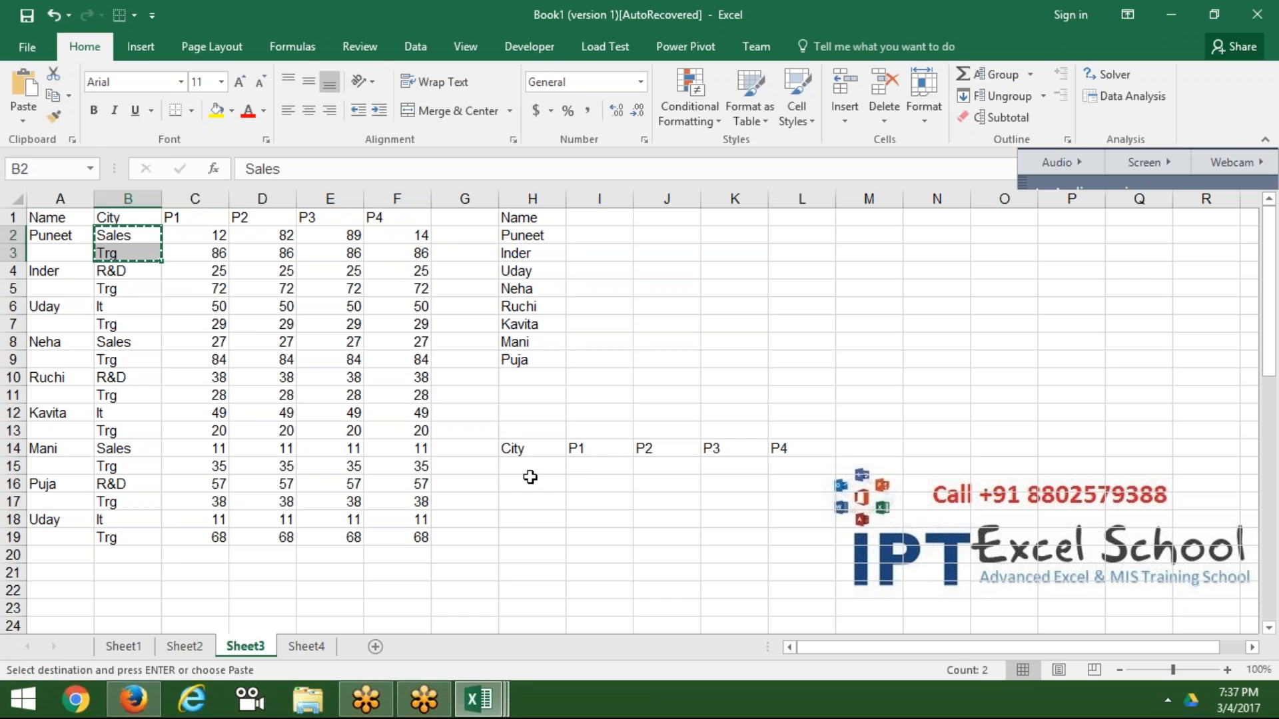
left_click(530, 473)
key("ctrl+v")
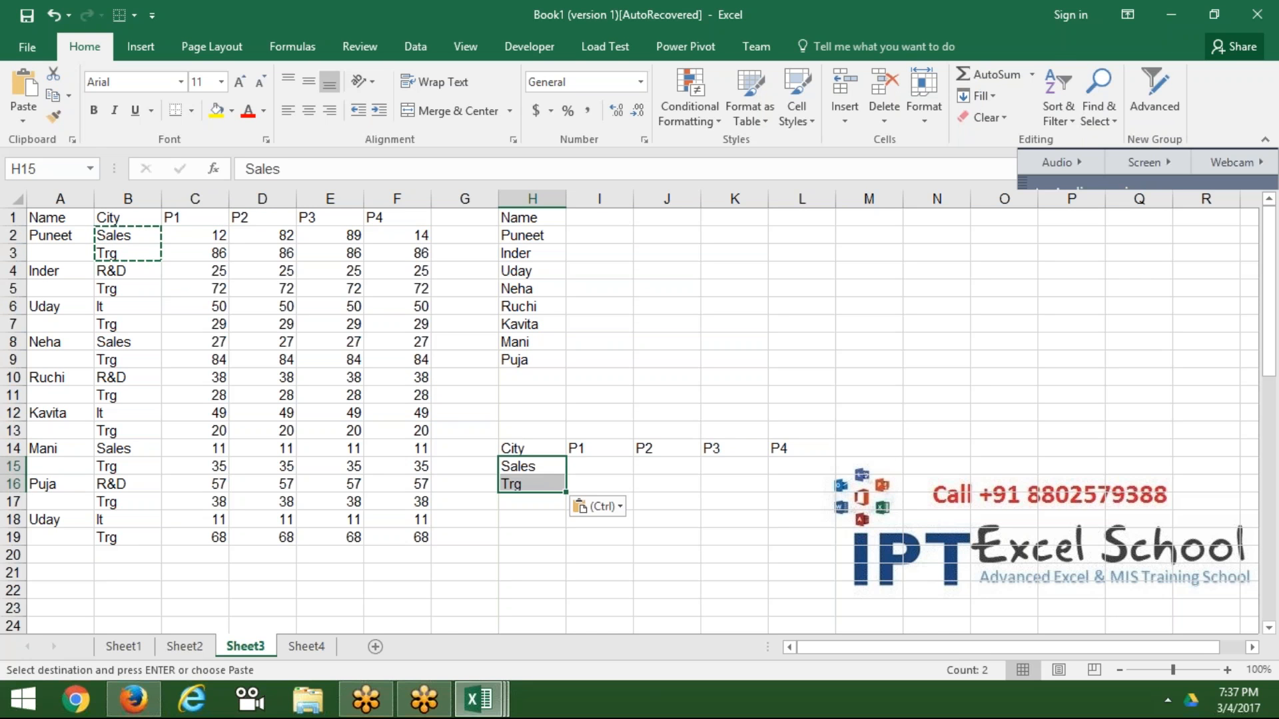
key("Escape")
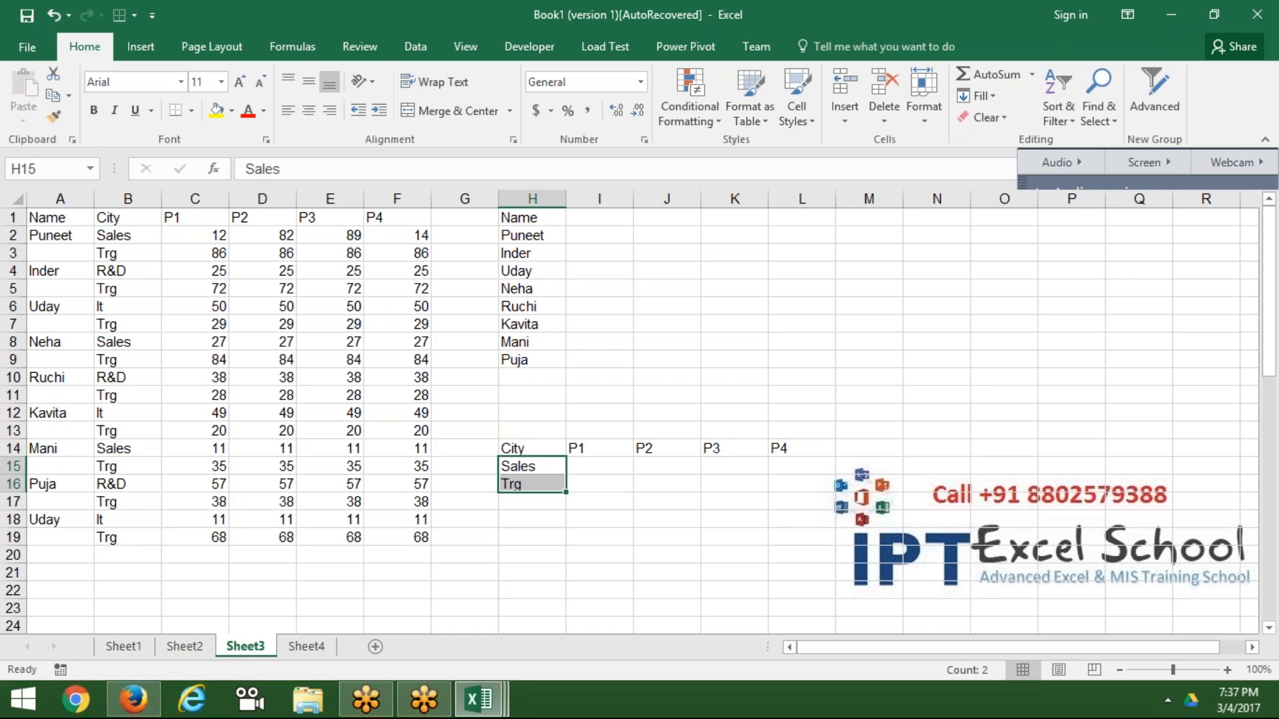
Step: Enter the number 1 in cell H13, above the copied City header
left_click(626, 425)
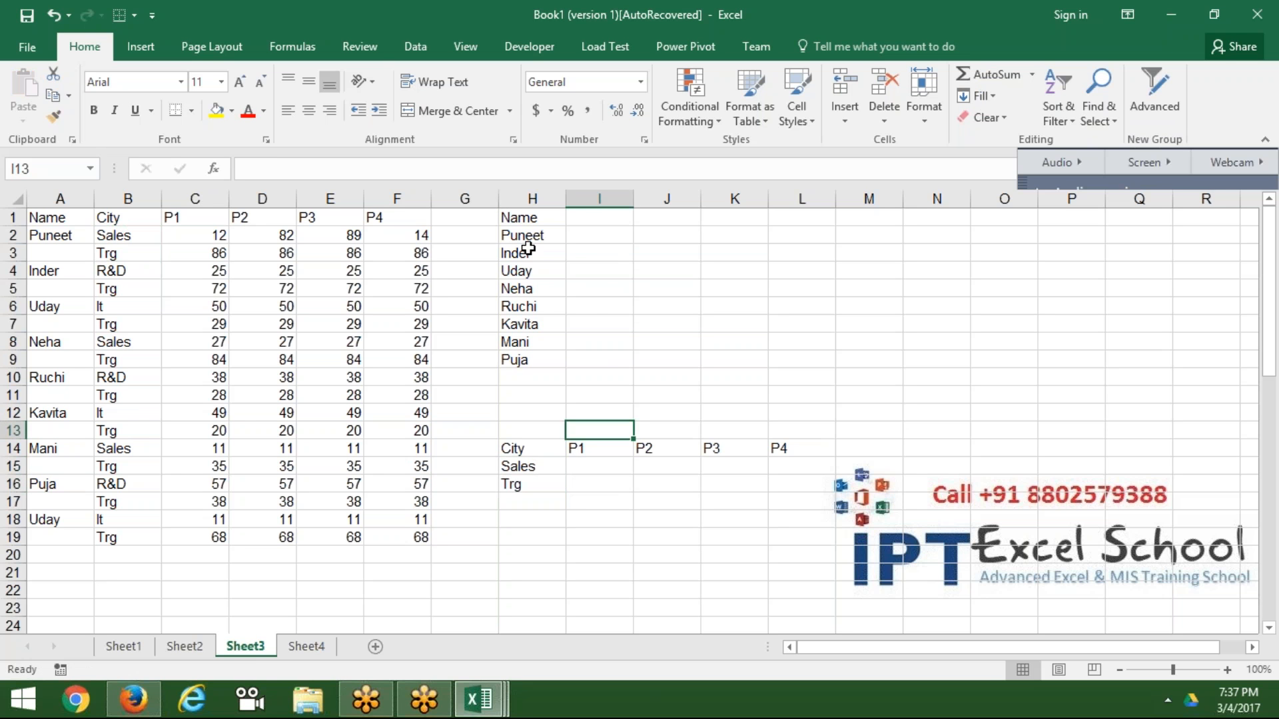
left_click(528, 429)
type("1")
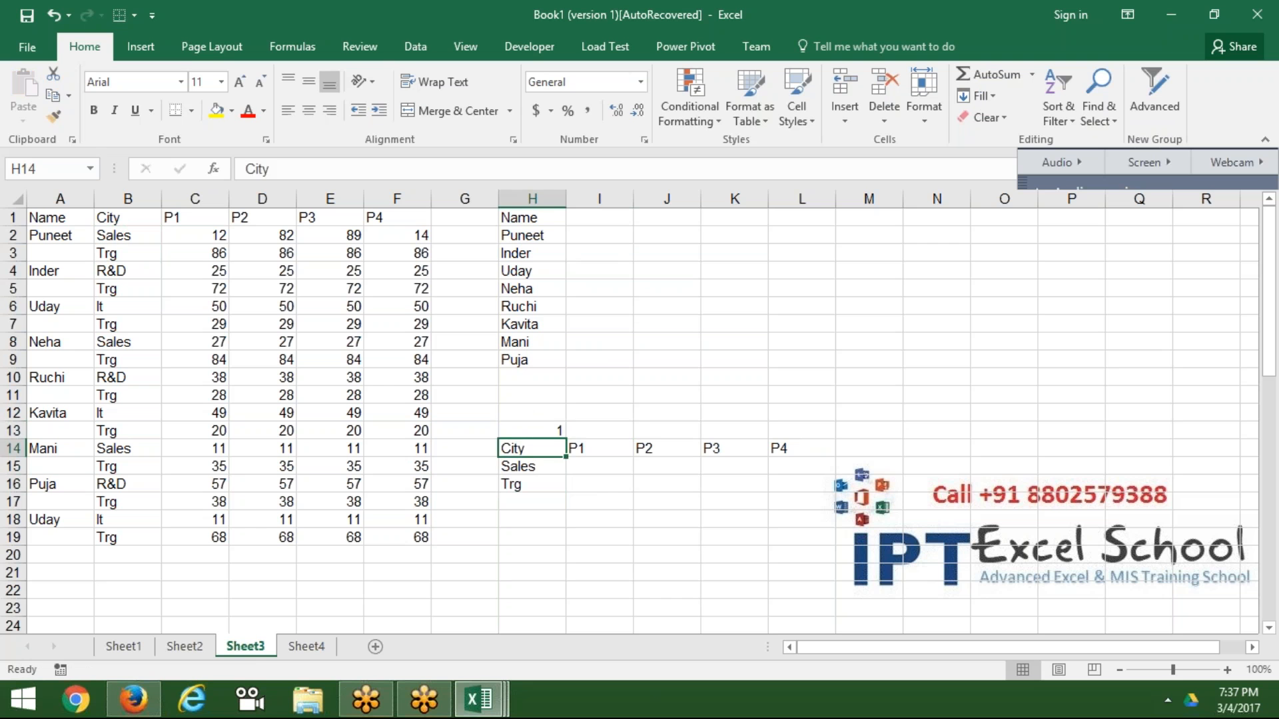
Step: Enter the formula =OFFSET(H1,H13,0) in I13 to return a name from the column H list
key("Tab")
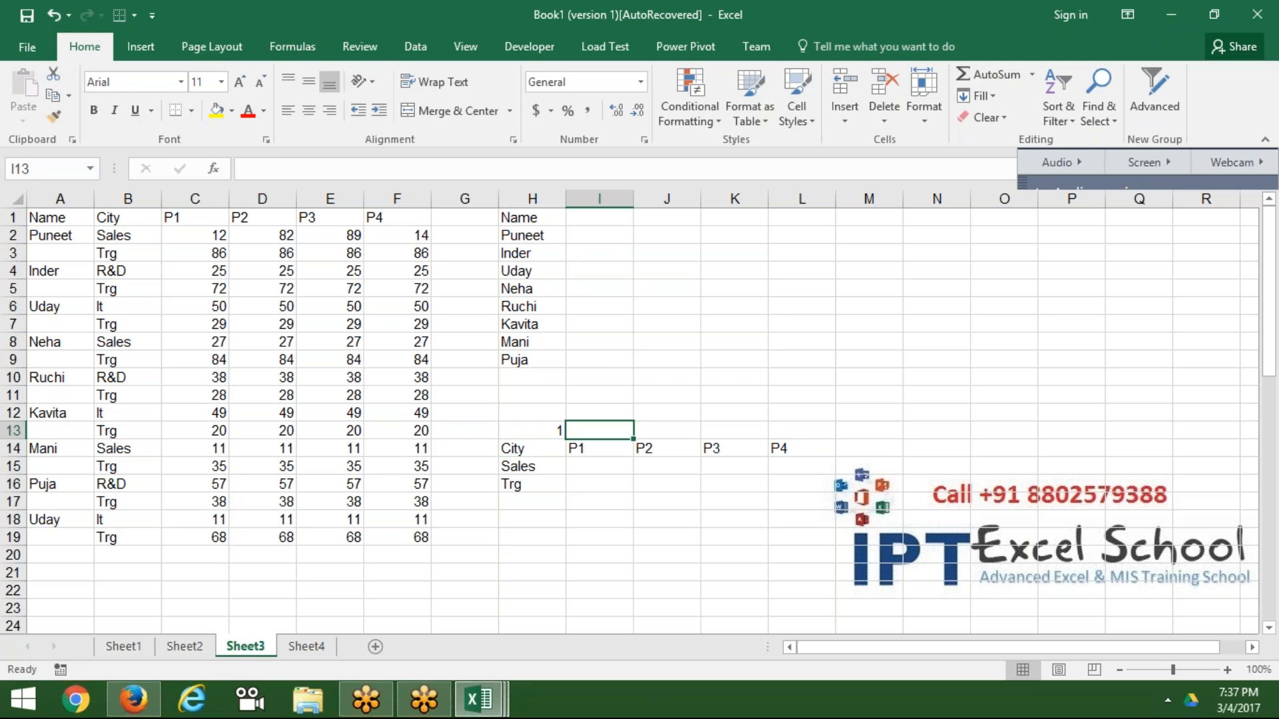
type("=")
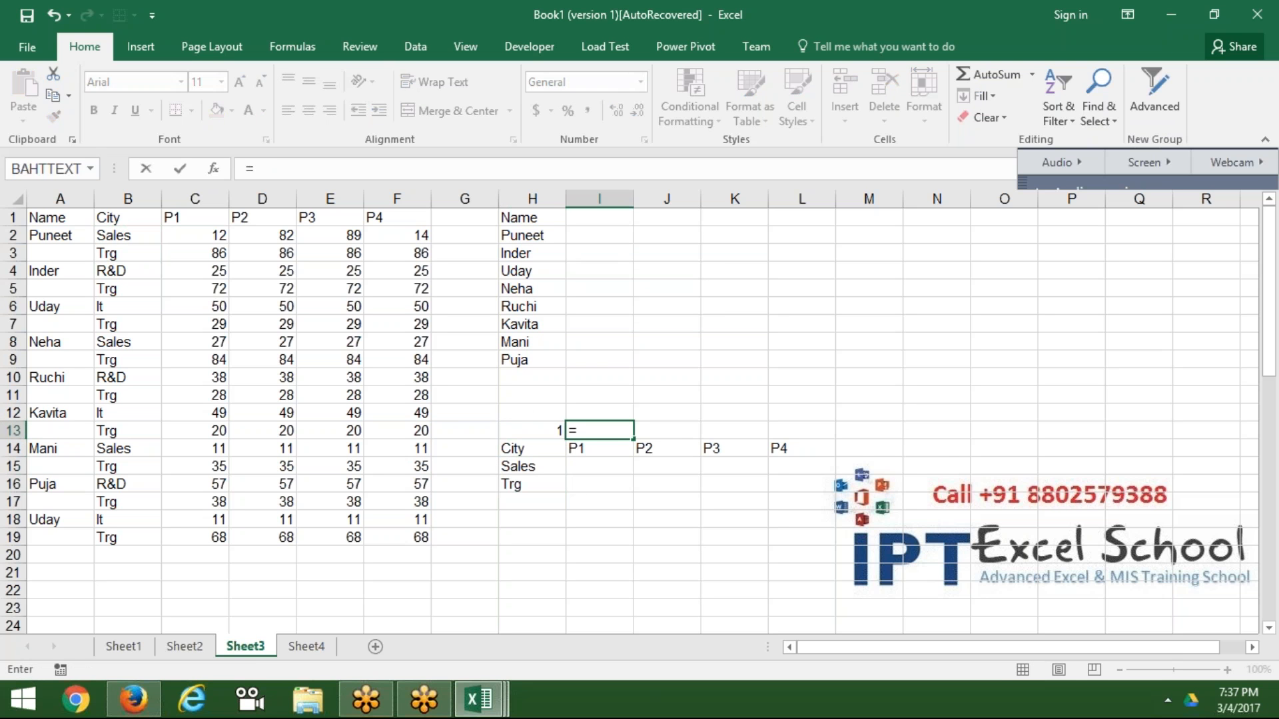
type("ma")
key("BackSpace")
key("BackSpace")
type("of")
key("Tab")
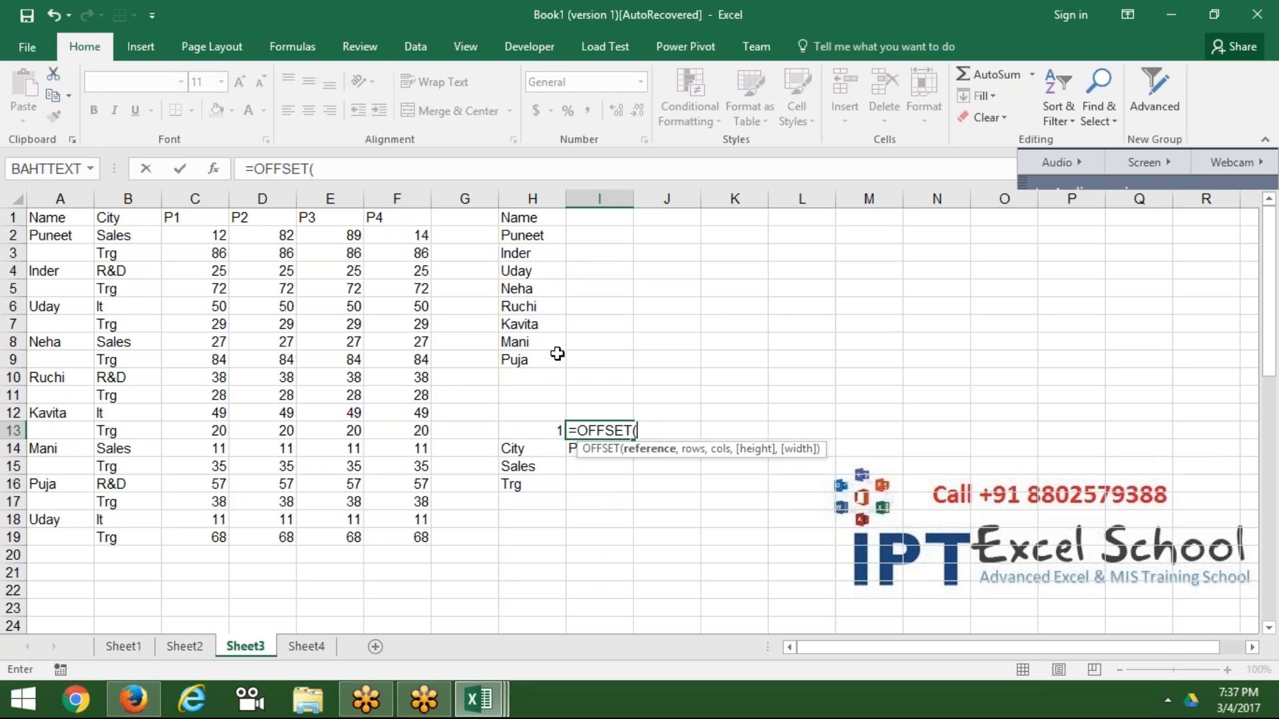
left_click(526, 217)
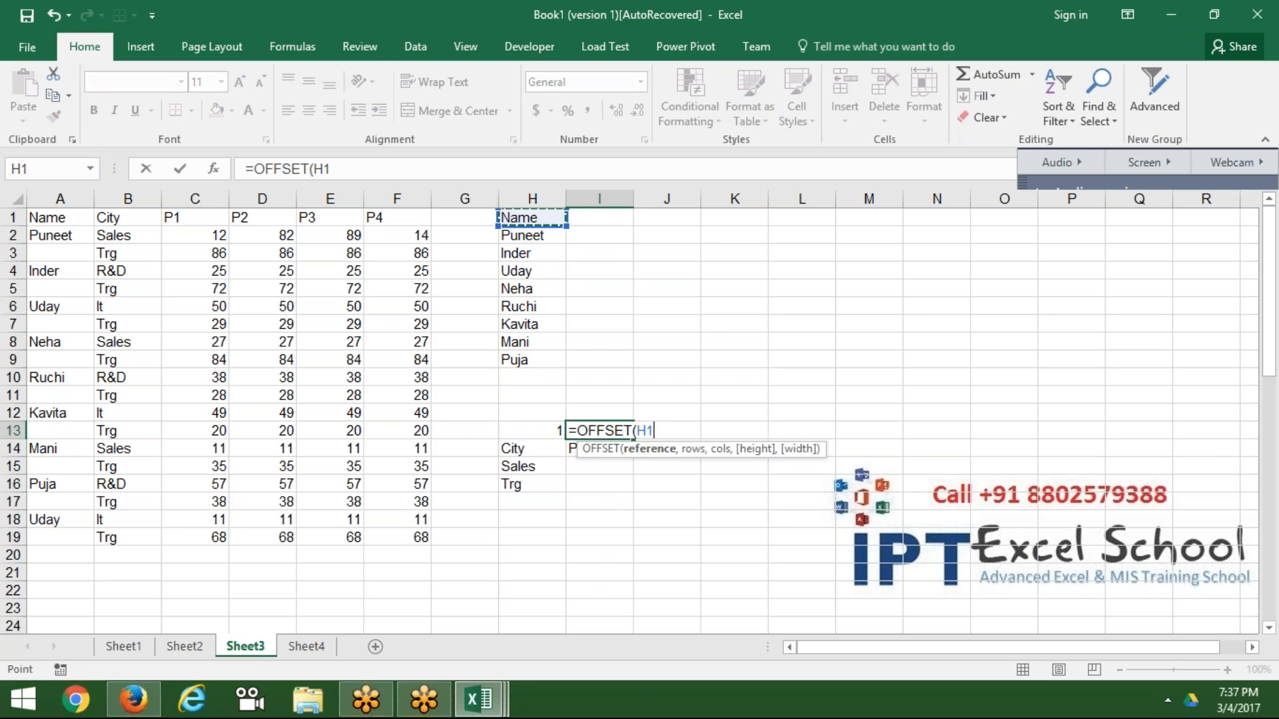
type(",")
left_click(538, 427)
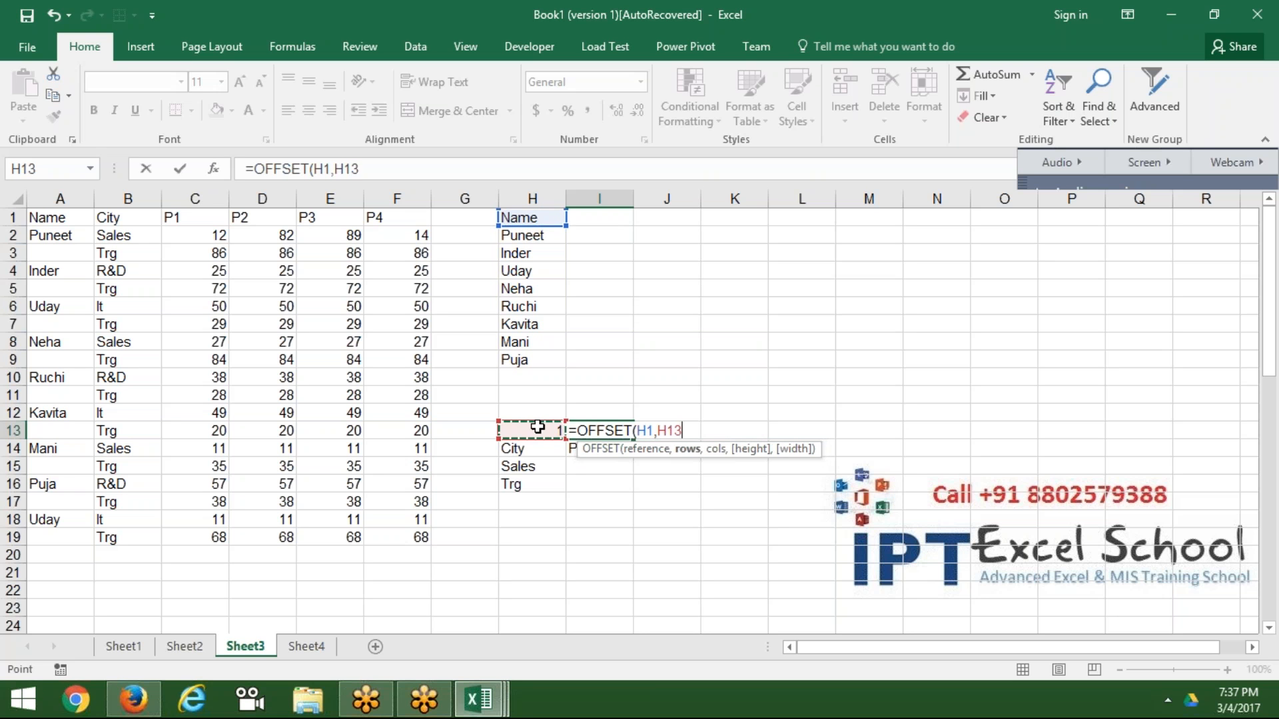
type(",0")
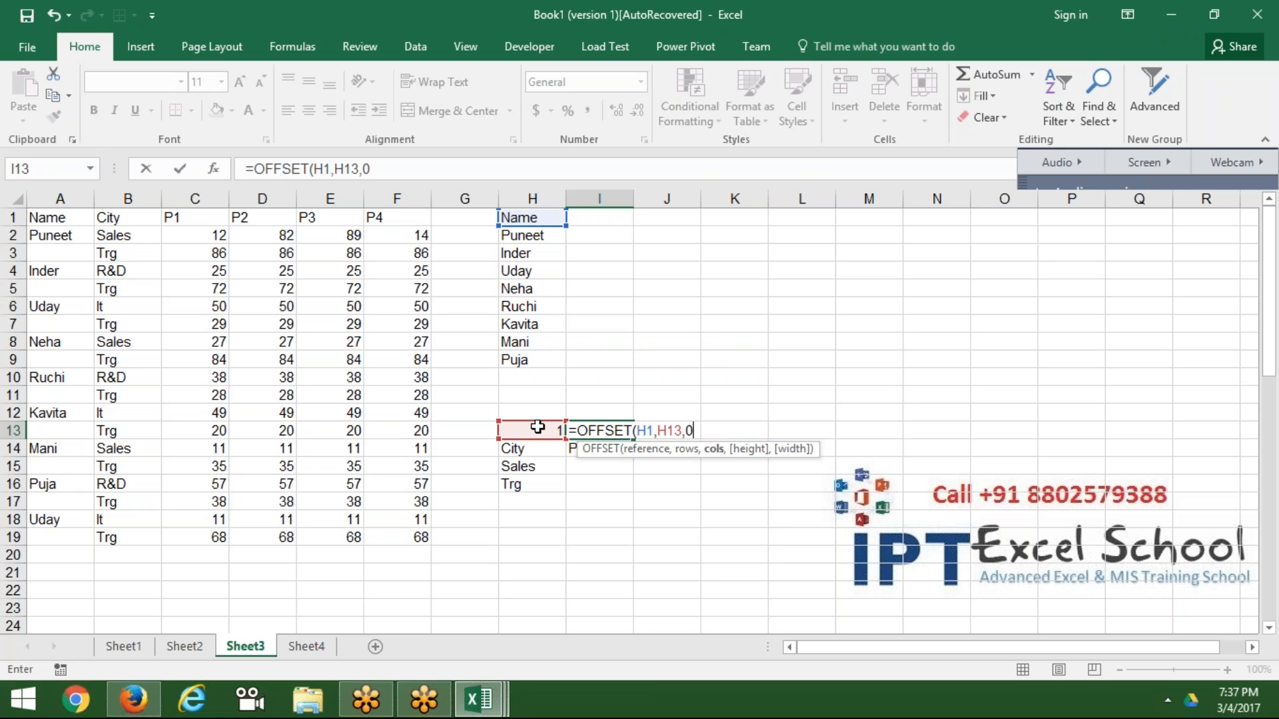
key("Return")
Step: Enter the formula =MATCH(I13,A:A,0) in J13 to find the selected name's row in column A
key("Down")
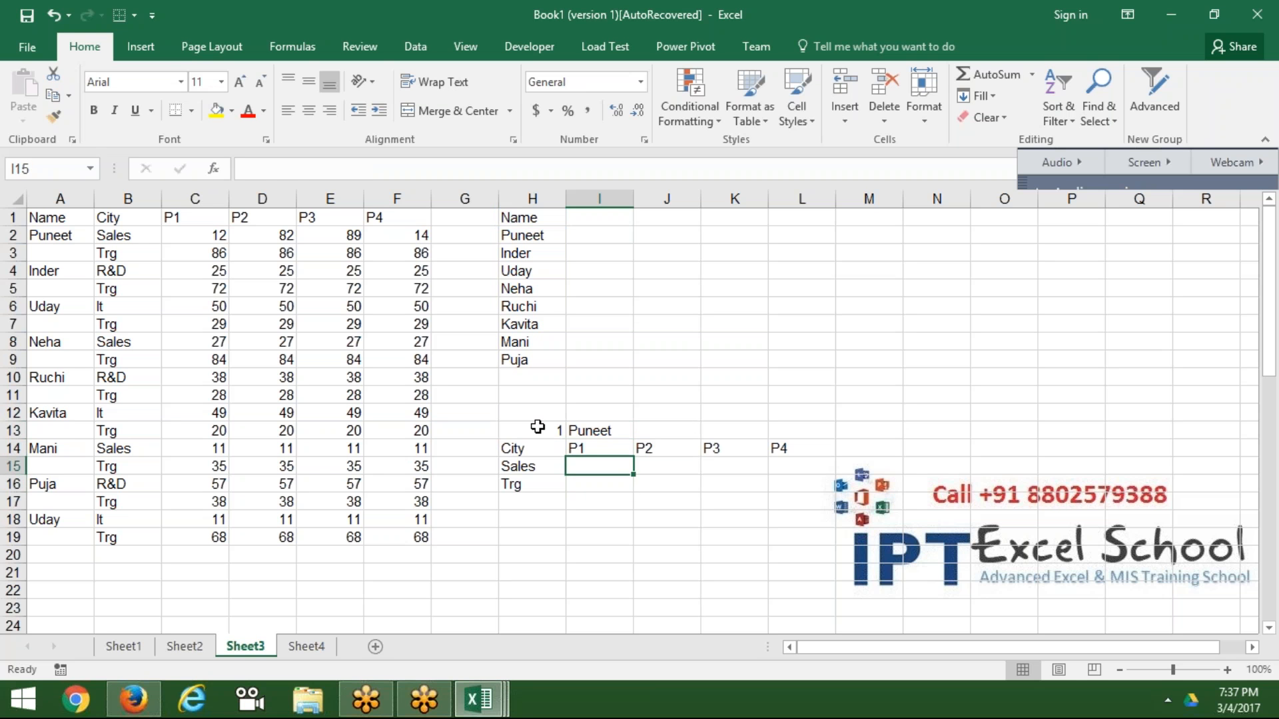
key("Up")
key("Up")
key("Right")
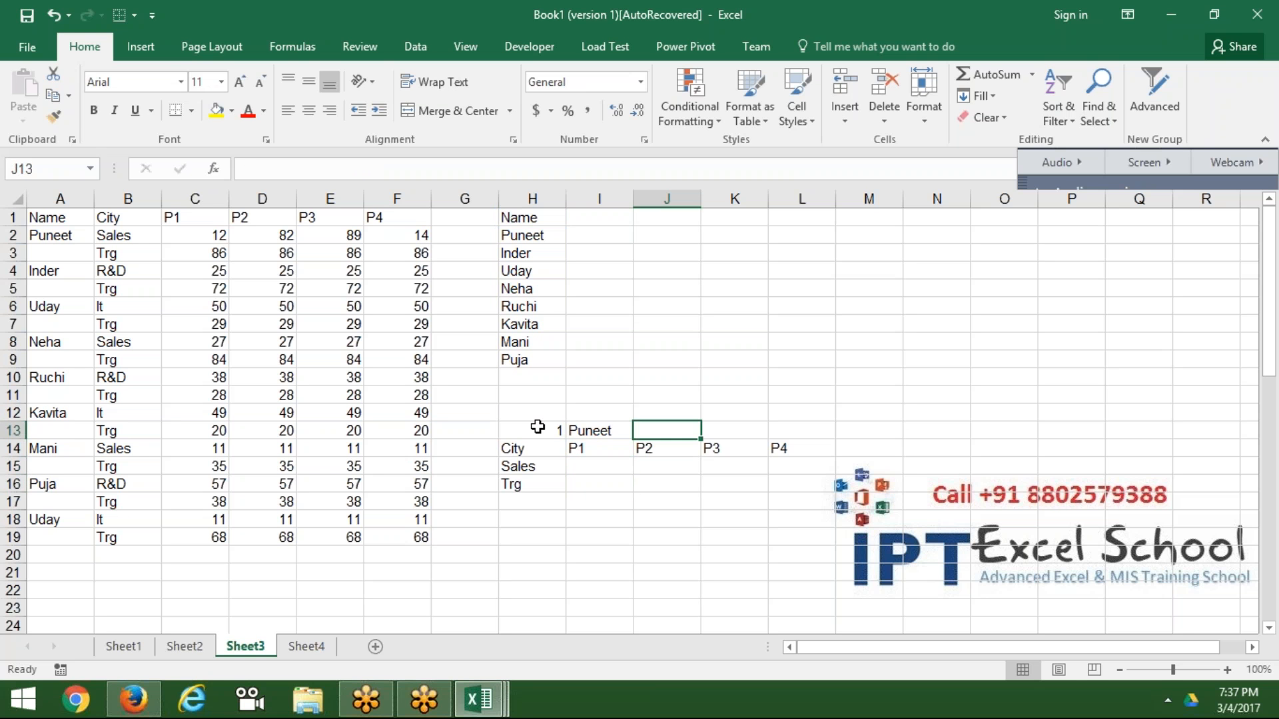
type("=ma")
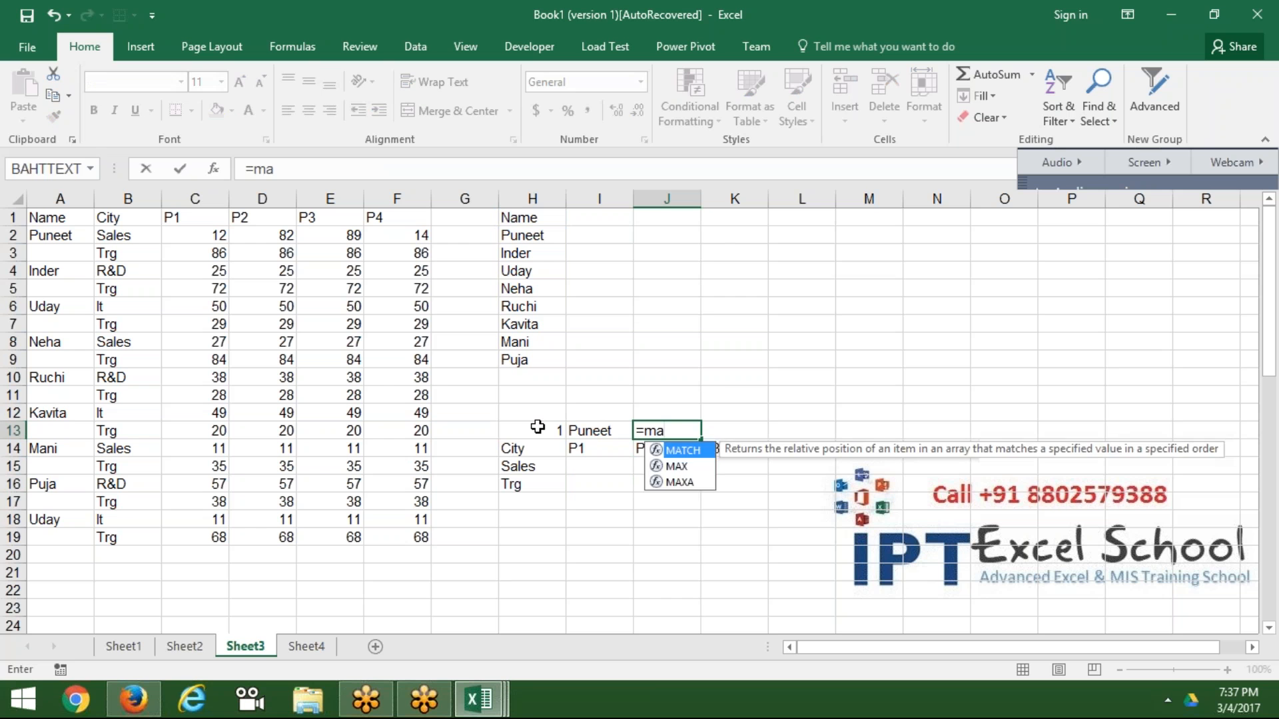
key("Tab")
key("Left")
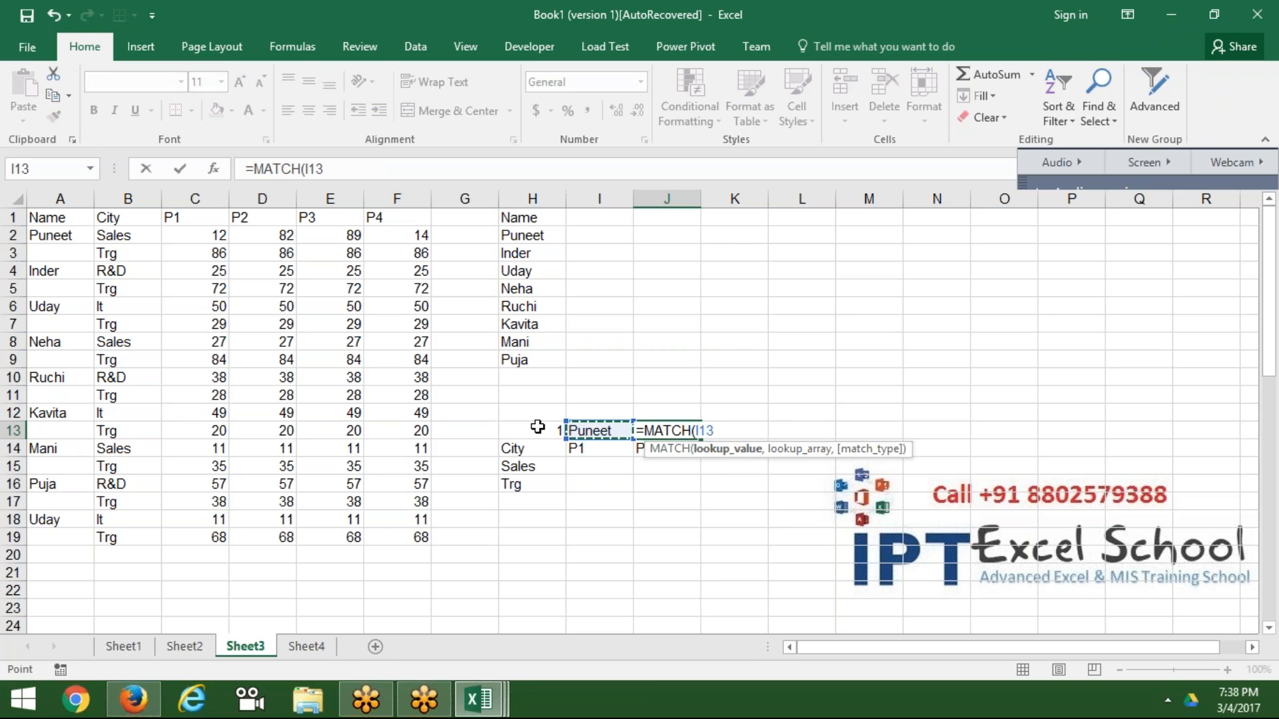
type(",")
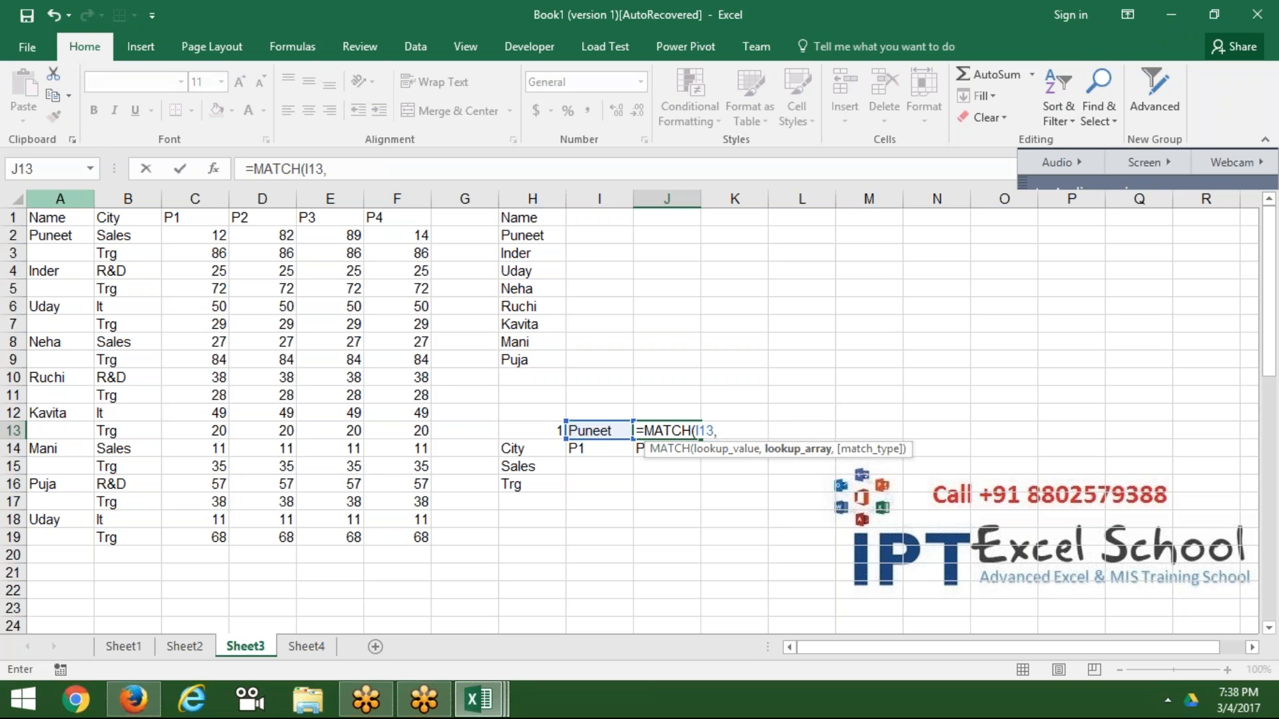
left_click(60, 199)
type(",")
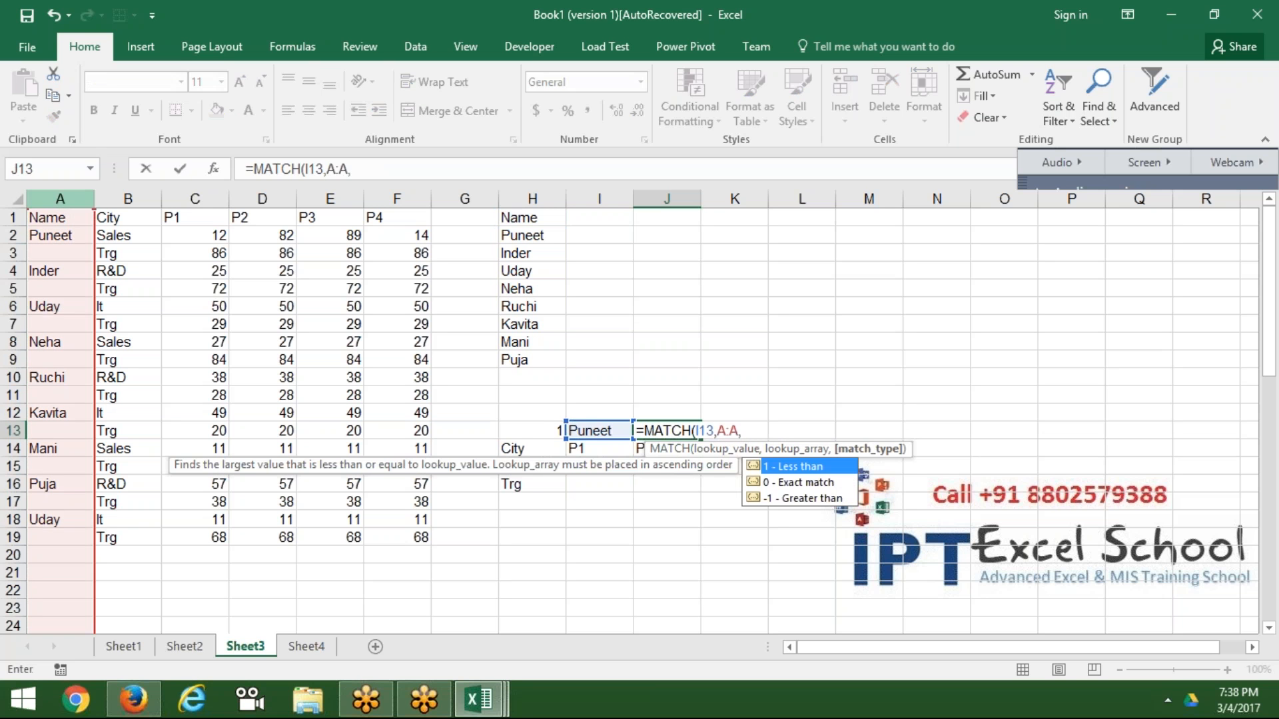
type("0")
key("Return")
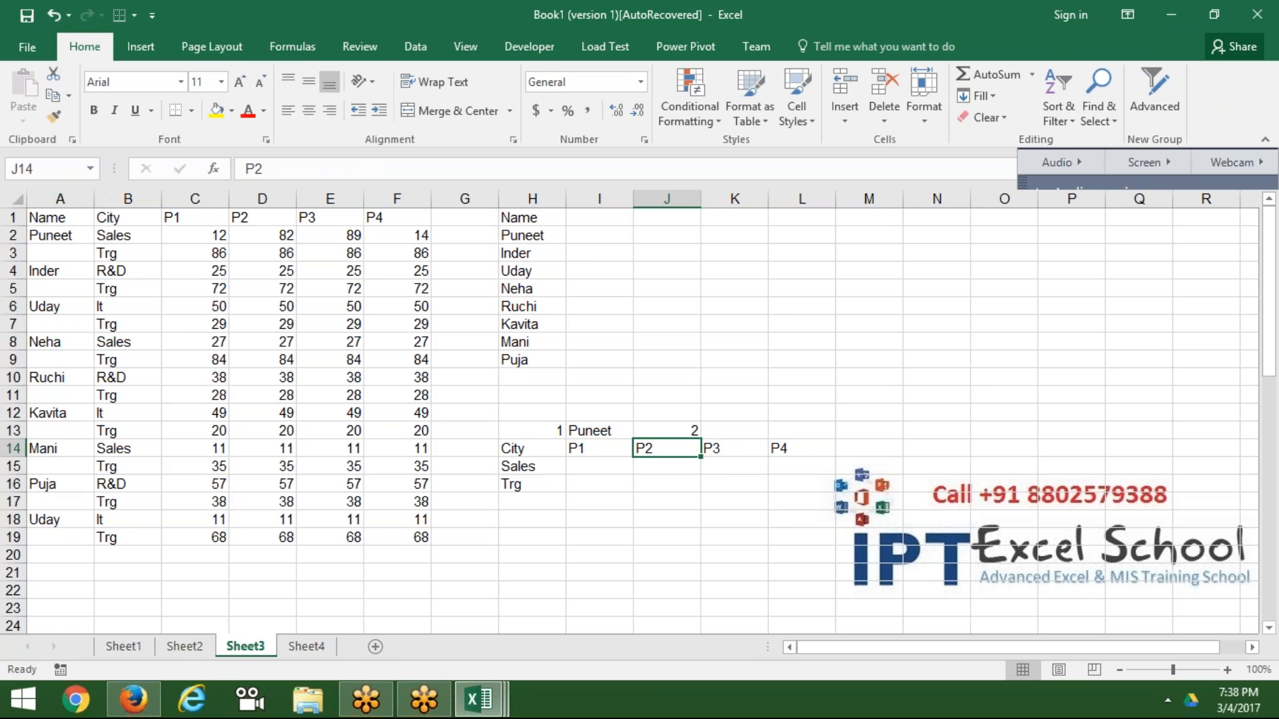
Step: Enter the formula =OFFSET(C1,J13-1,0) in I15 to return the selected name's P1 Sales figure
left_click(579, 464)
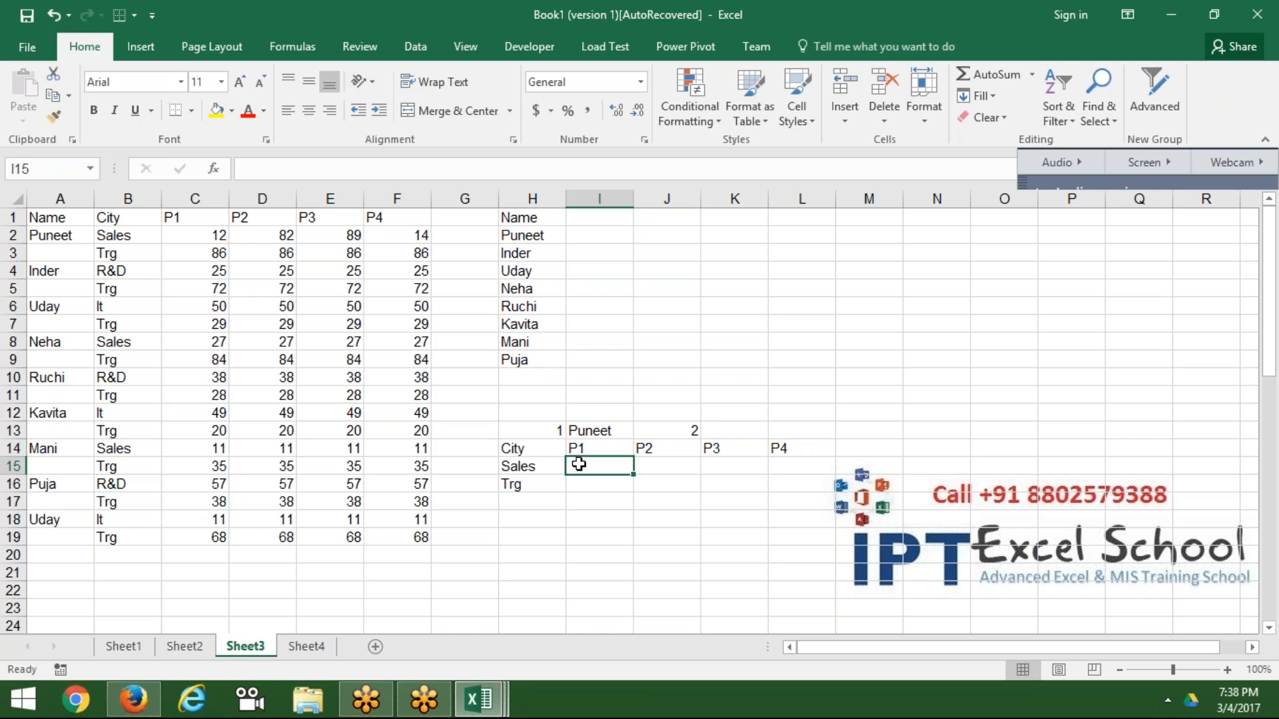
type("=")
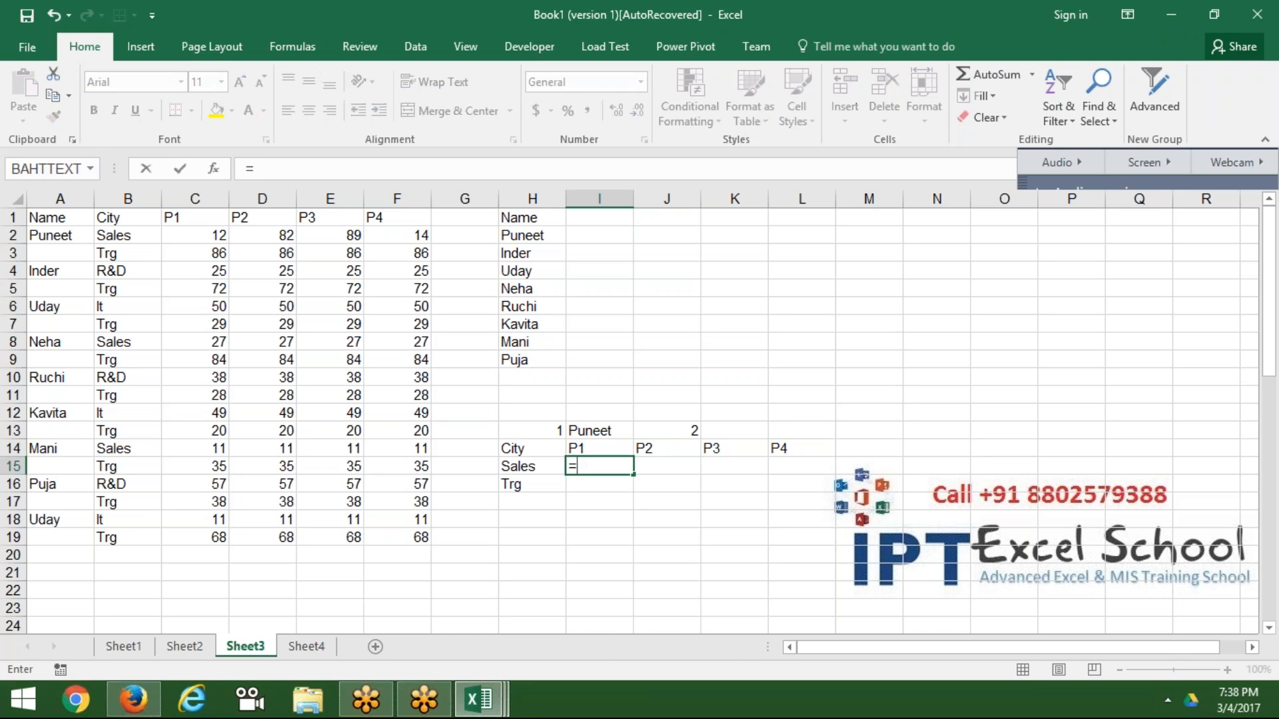
type("o")
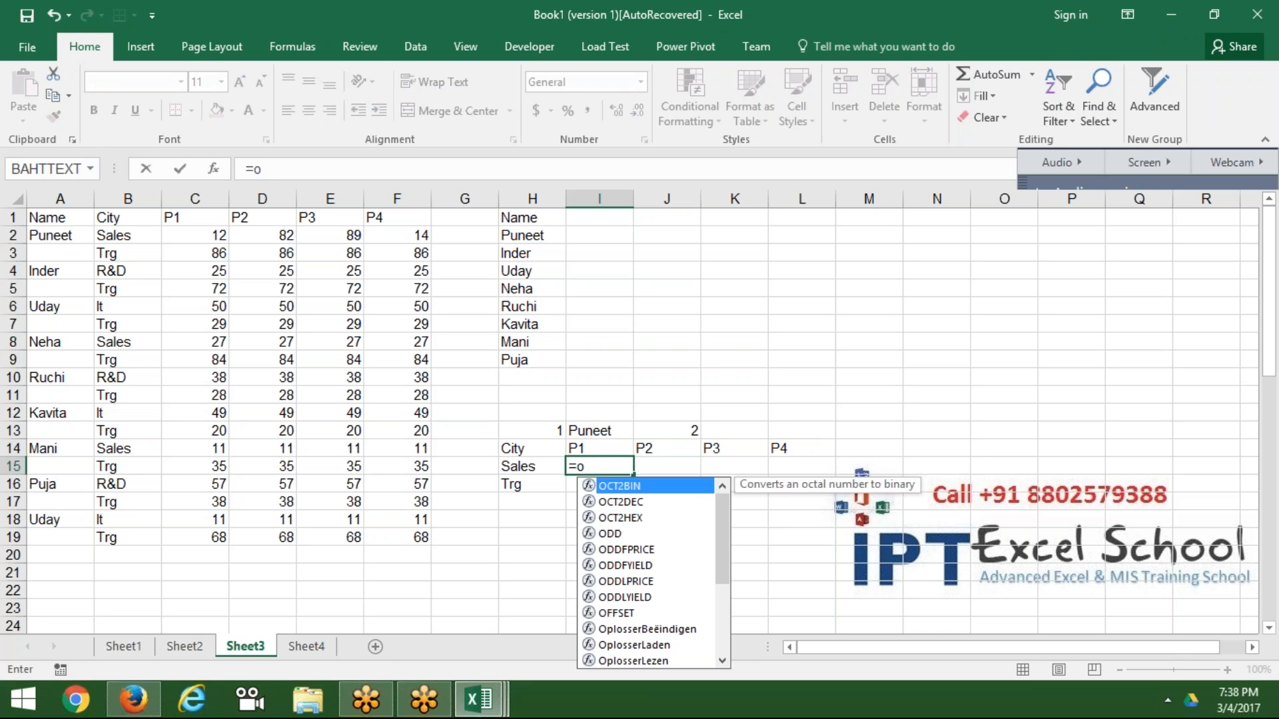
type("f")
key("Tab")
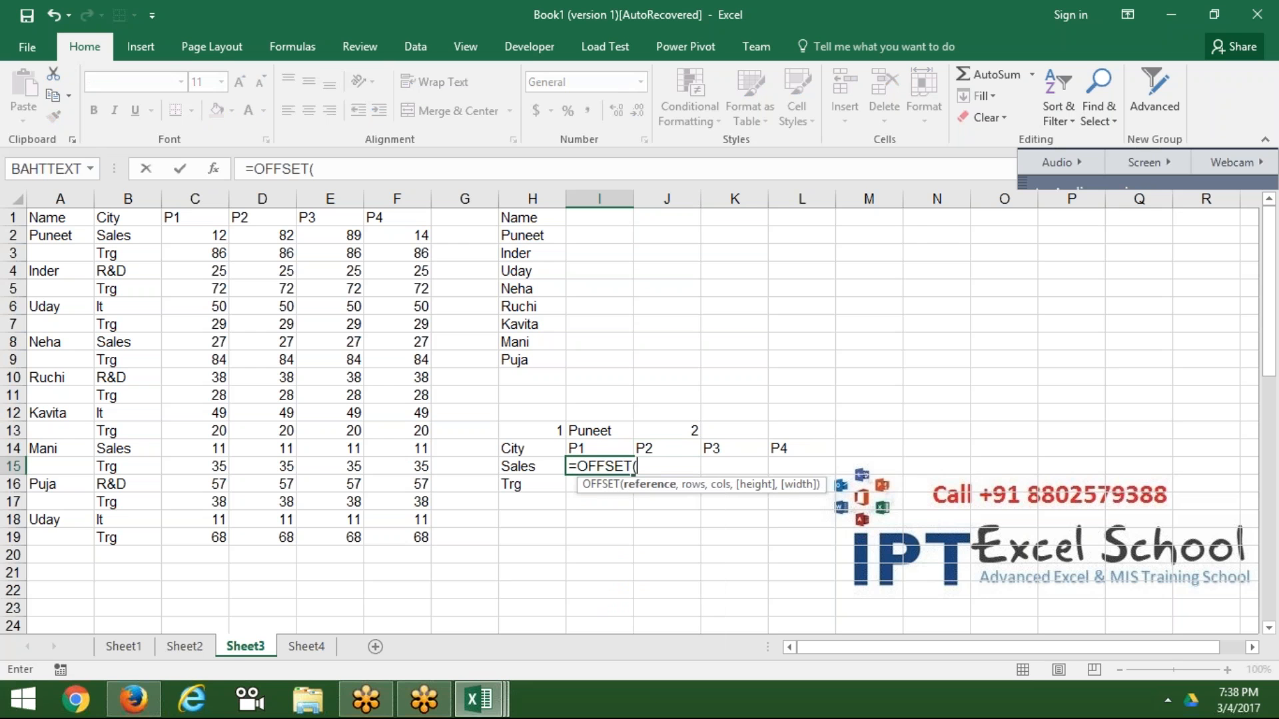
left_click(72, 220)
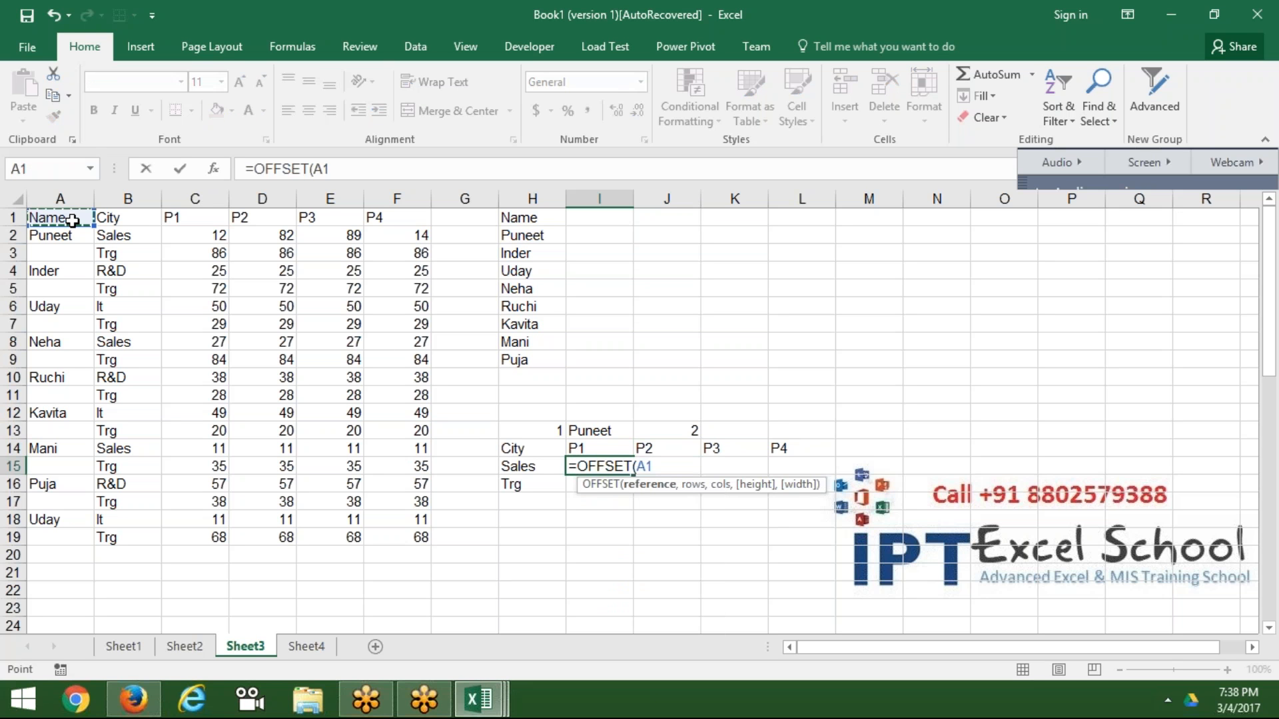
left_click(173, 216)
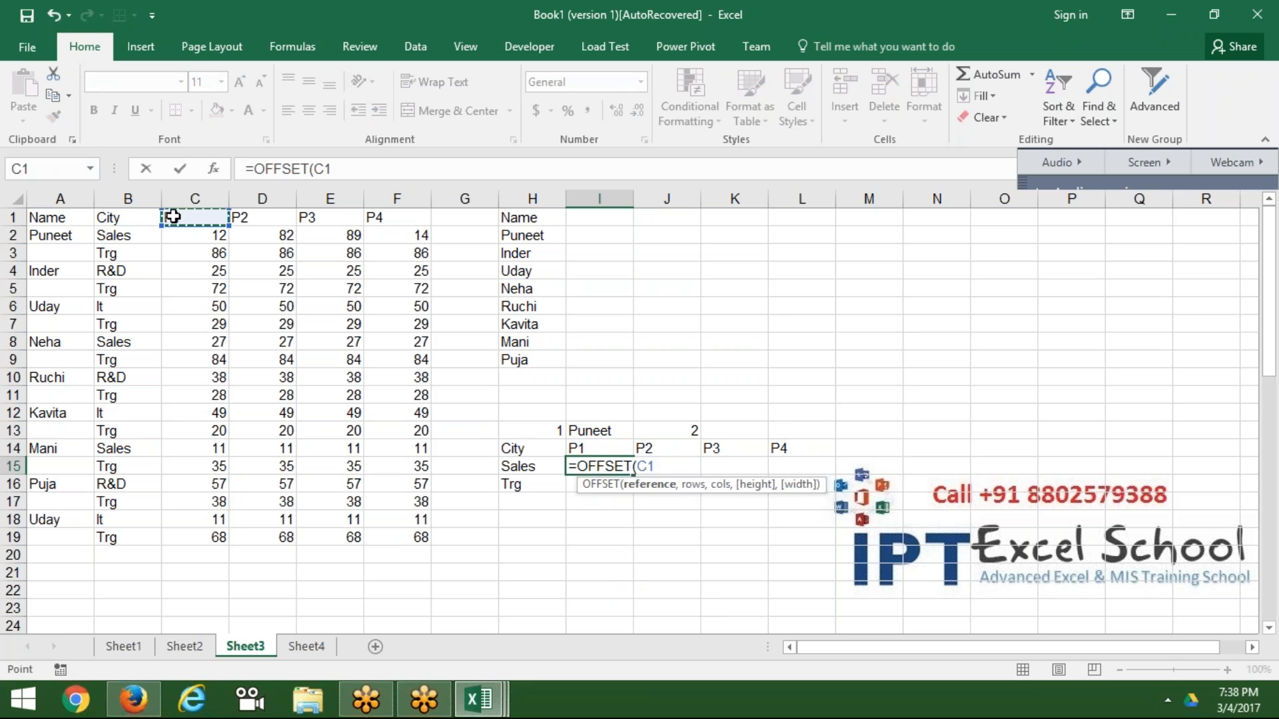
type(",")
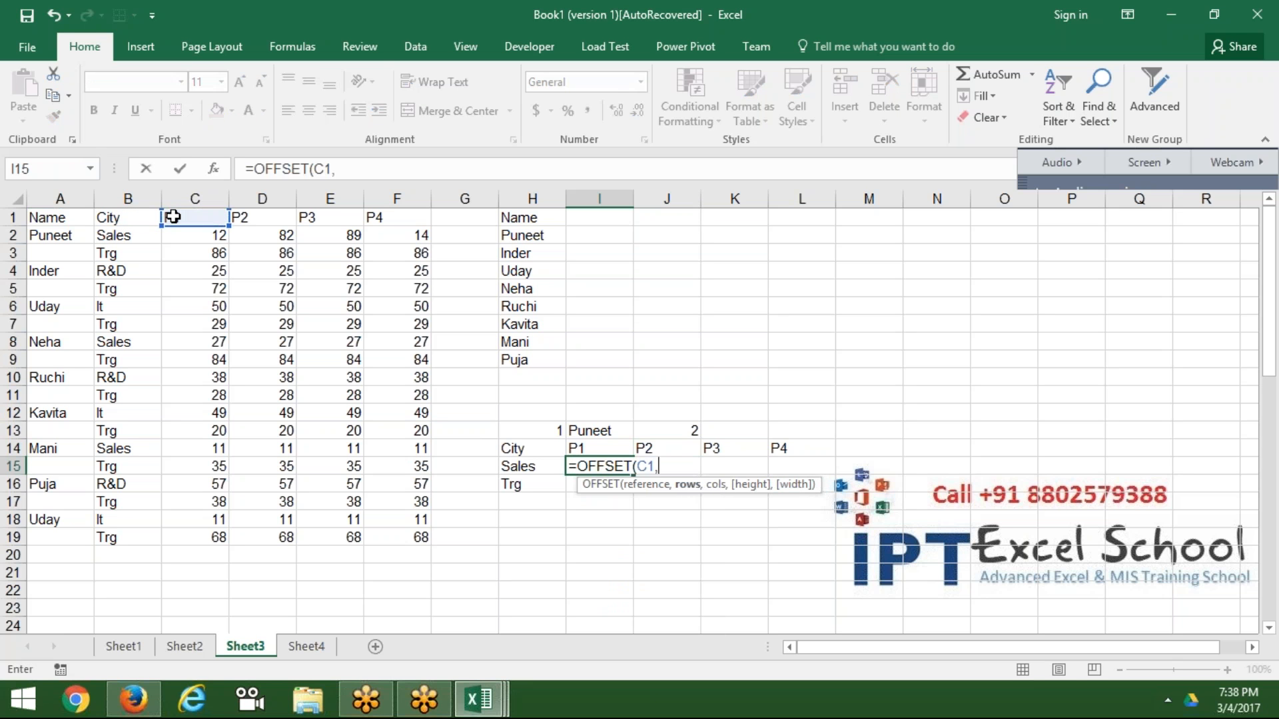
left_click(657, 430)
type("-10")
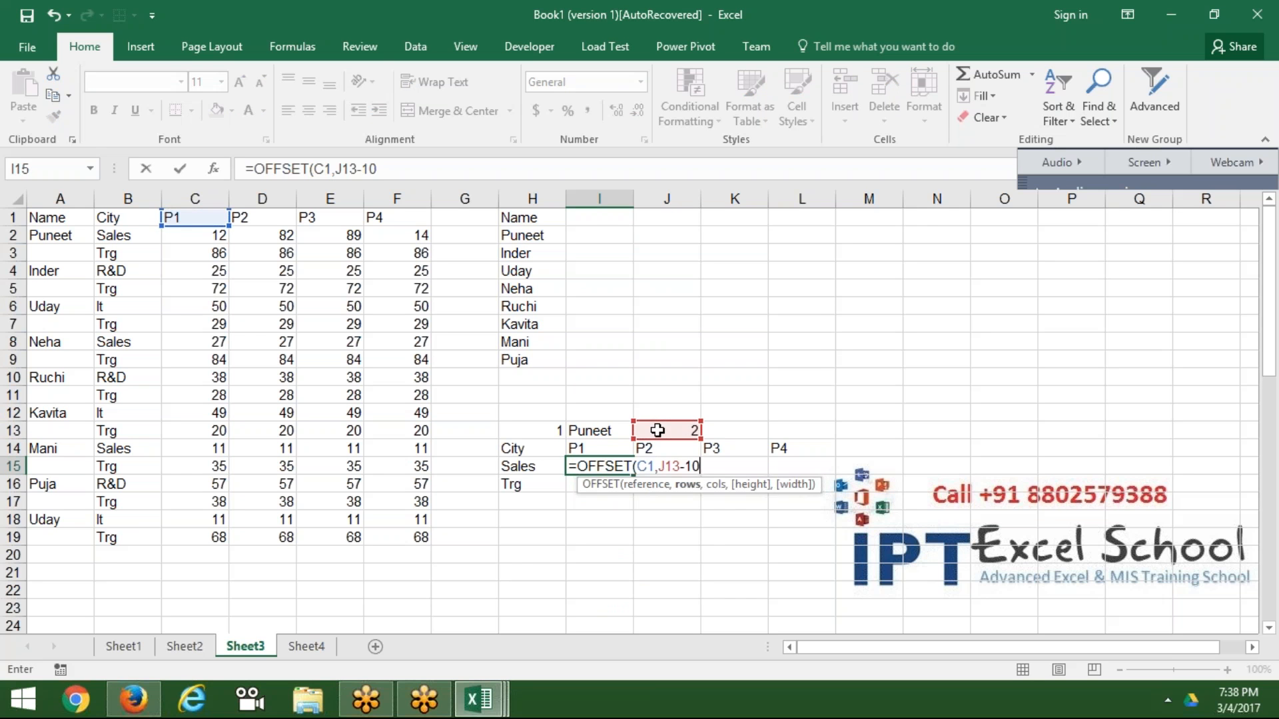
key("Return")
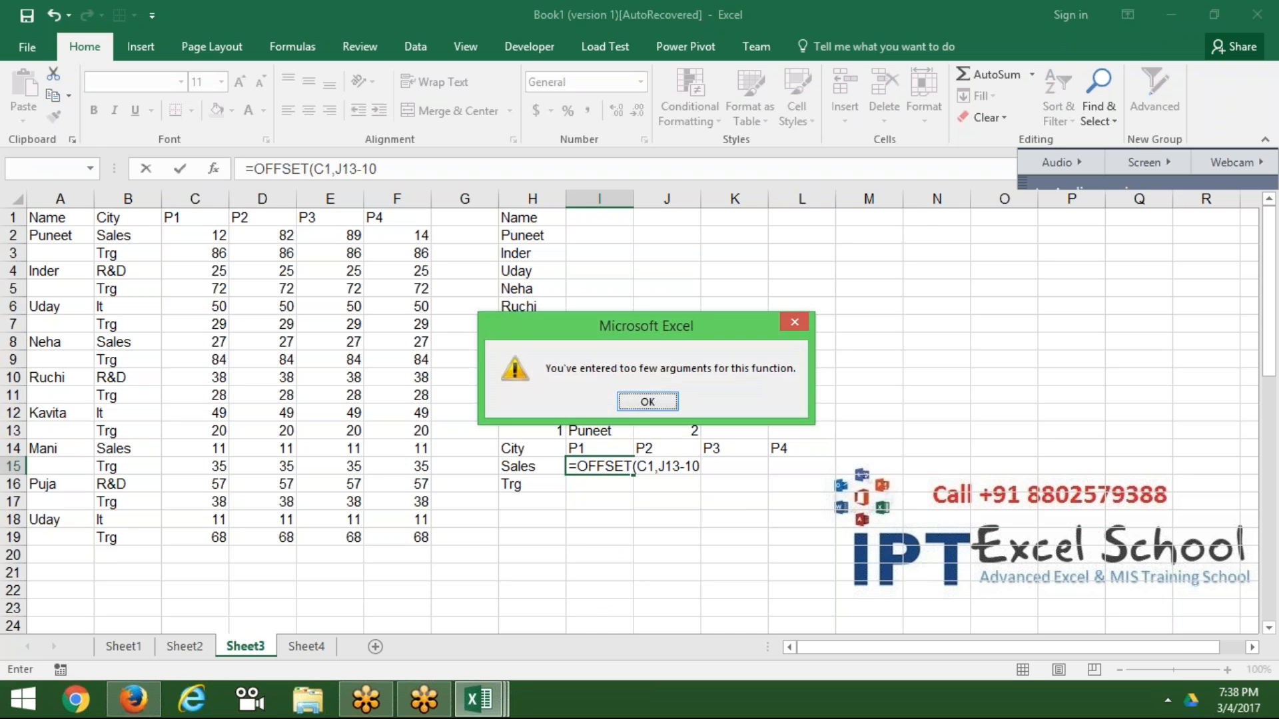
key("Return")
key("BackSpace")
key("BackSpace")
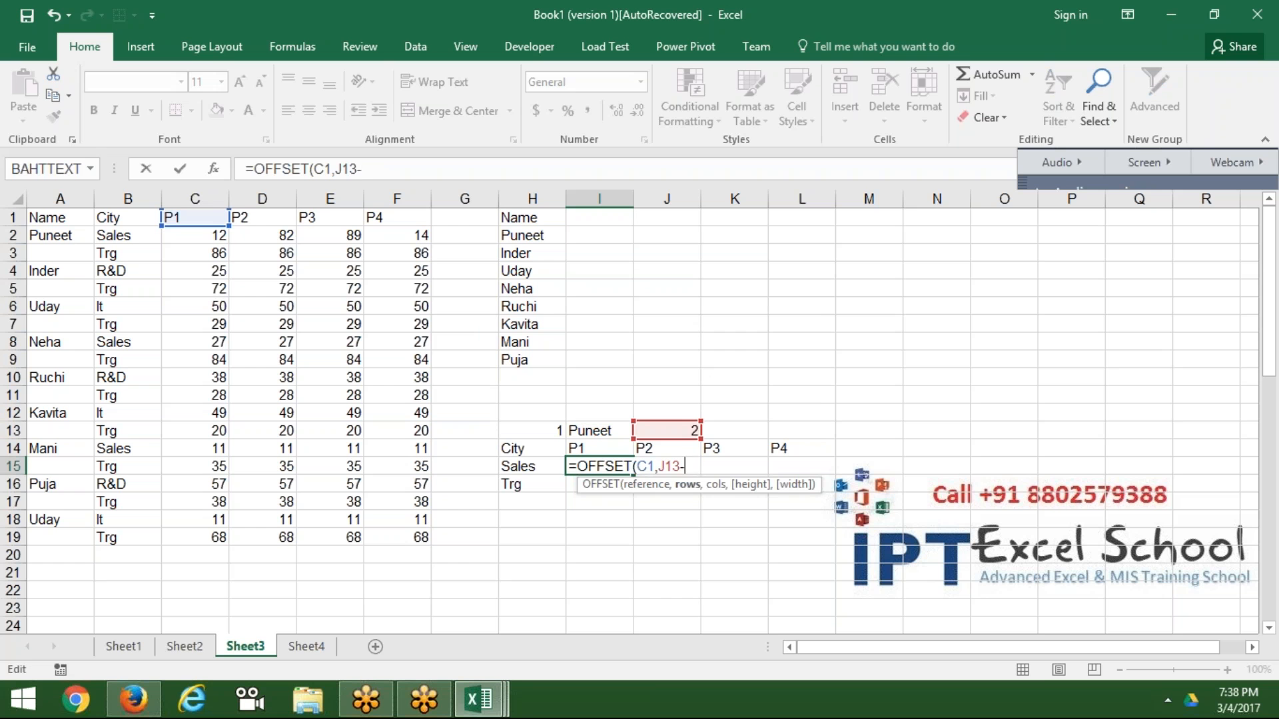
type("1,0")
key("Return")
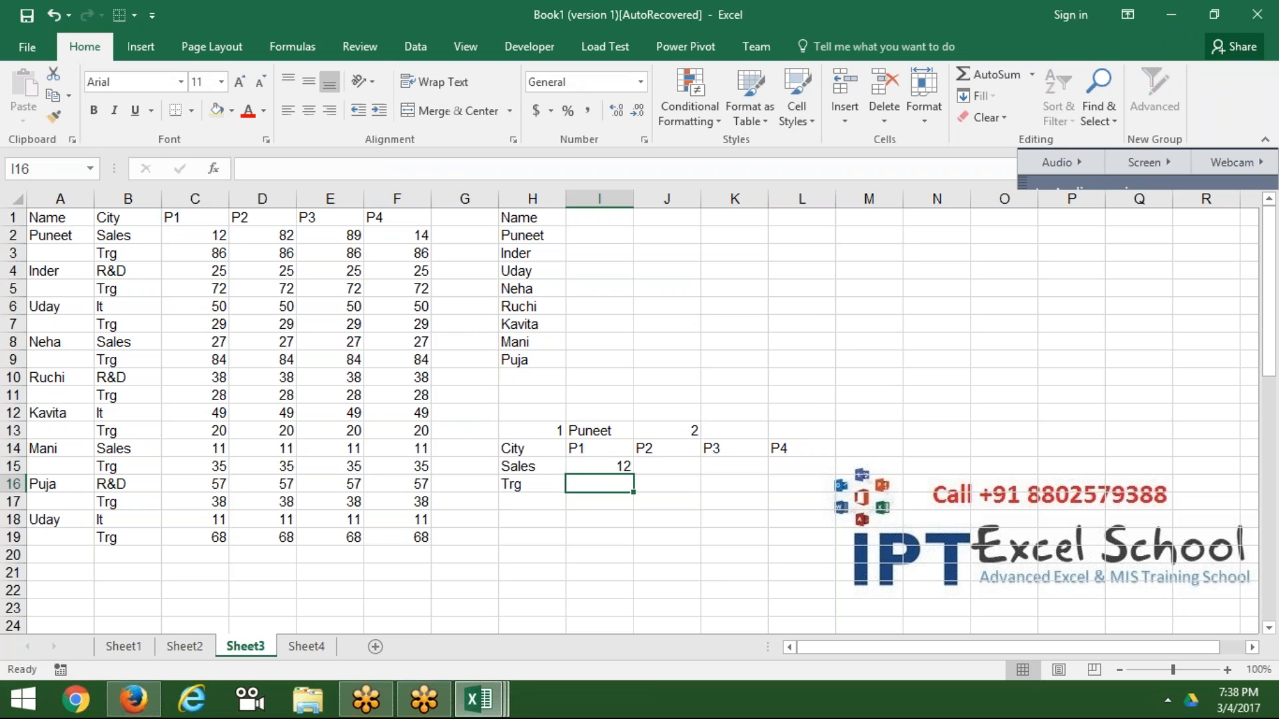
Step: Enter the formula =OFFSET(C1,J13,0) in I16 to return the selected name's P1 Trg figure
type("=")
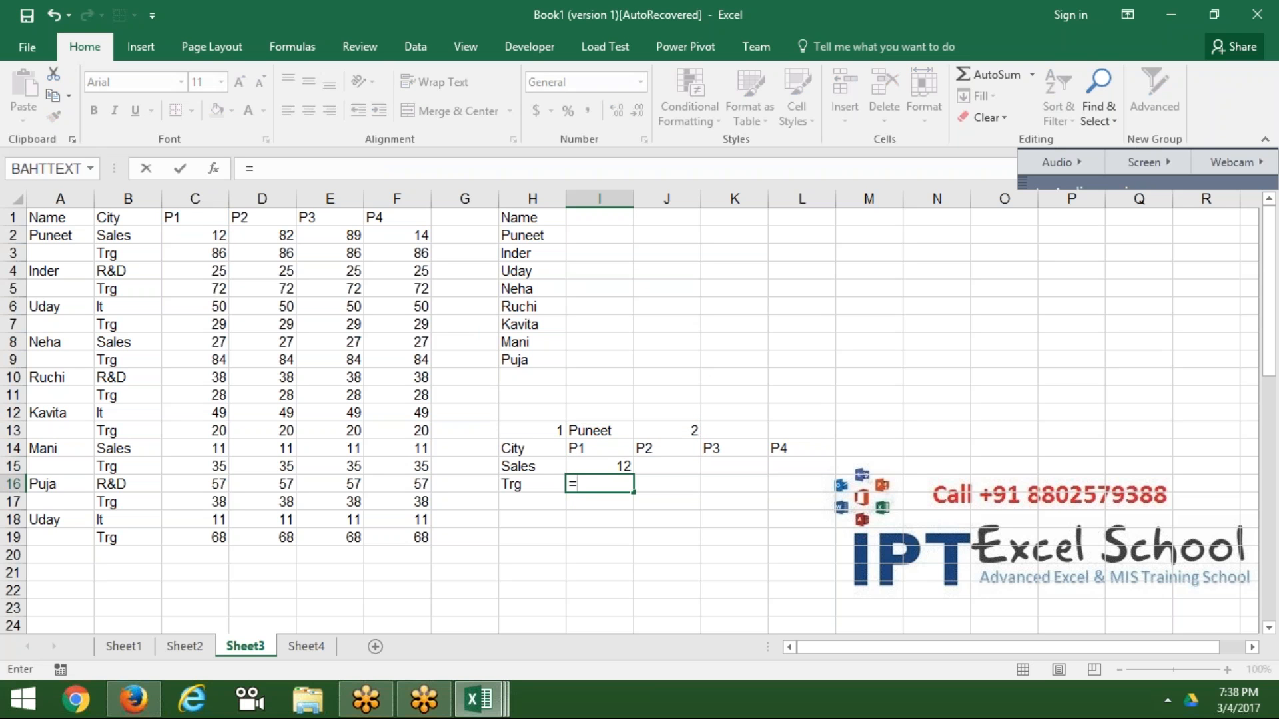
type("of")
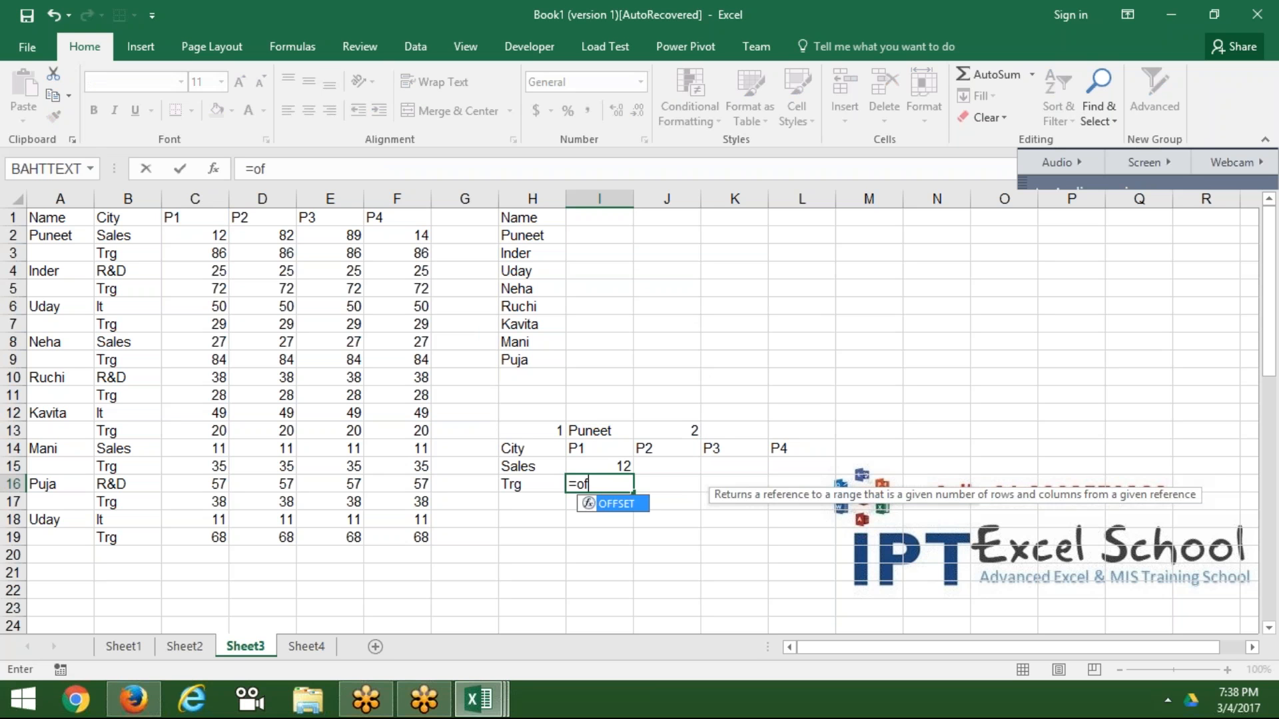
key("Tab")
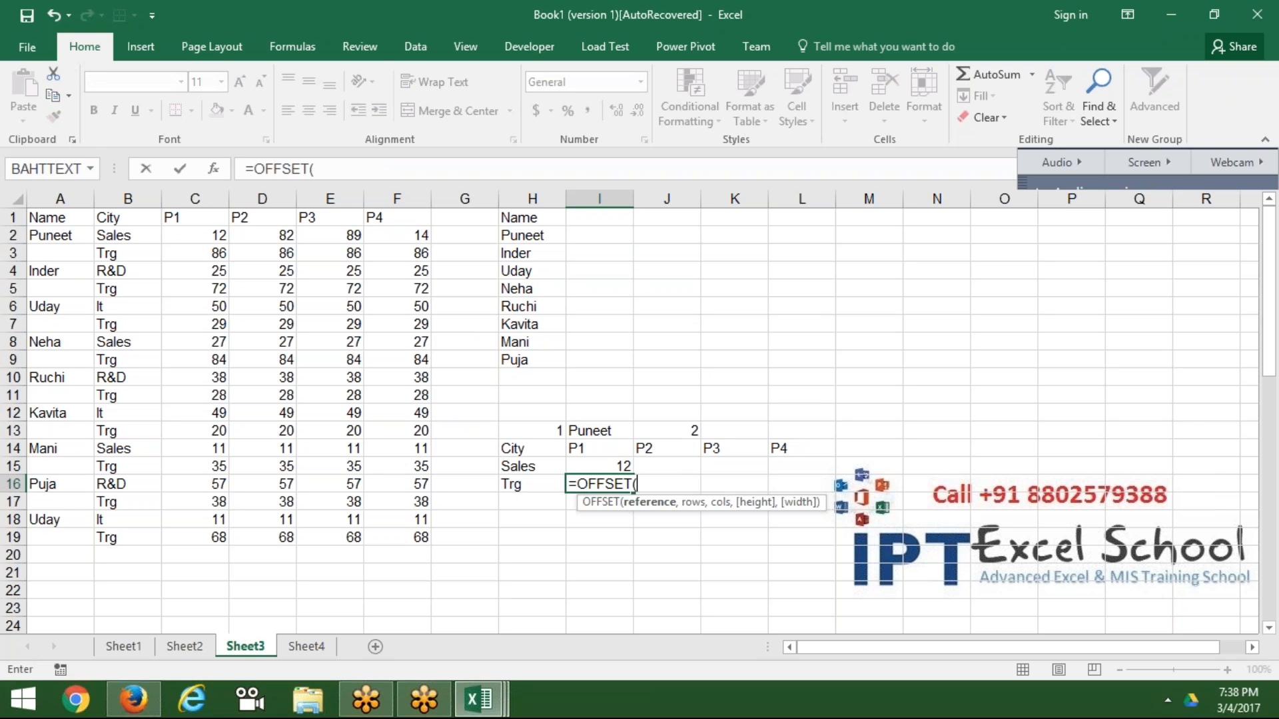
left_click(197, 218)
type(",")
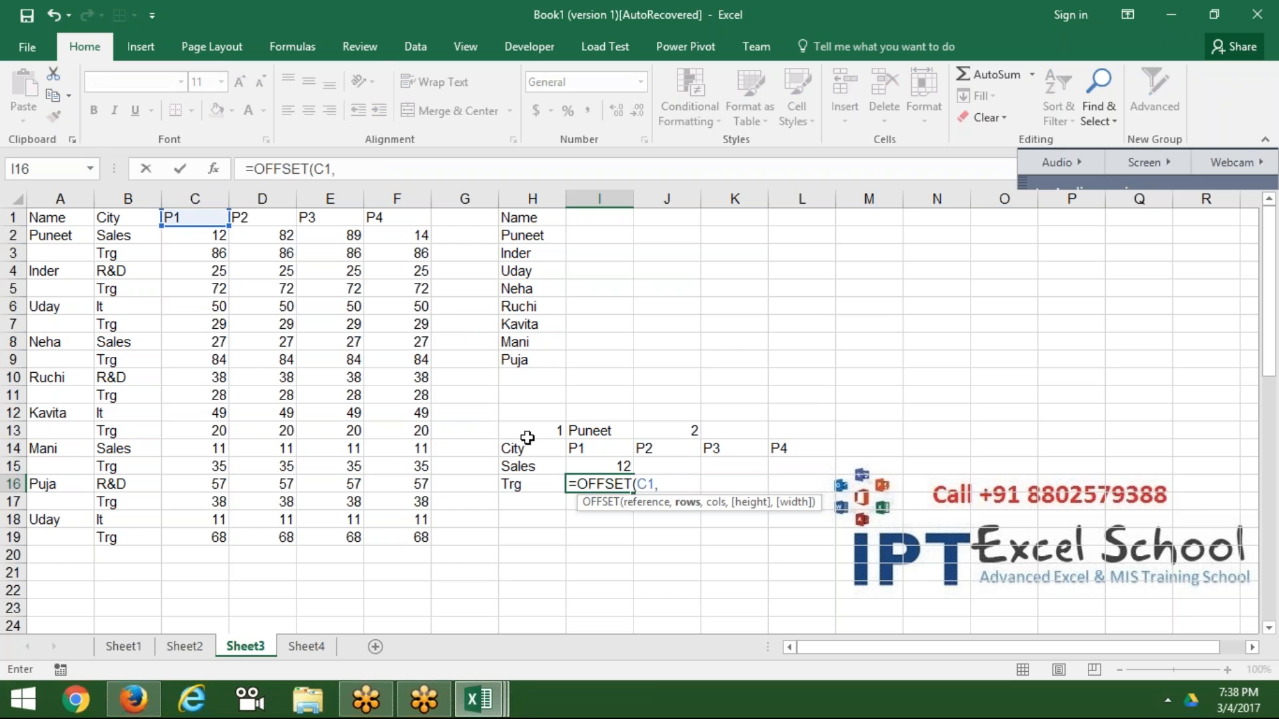
left_click(690, 429)
type(",")
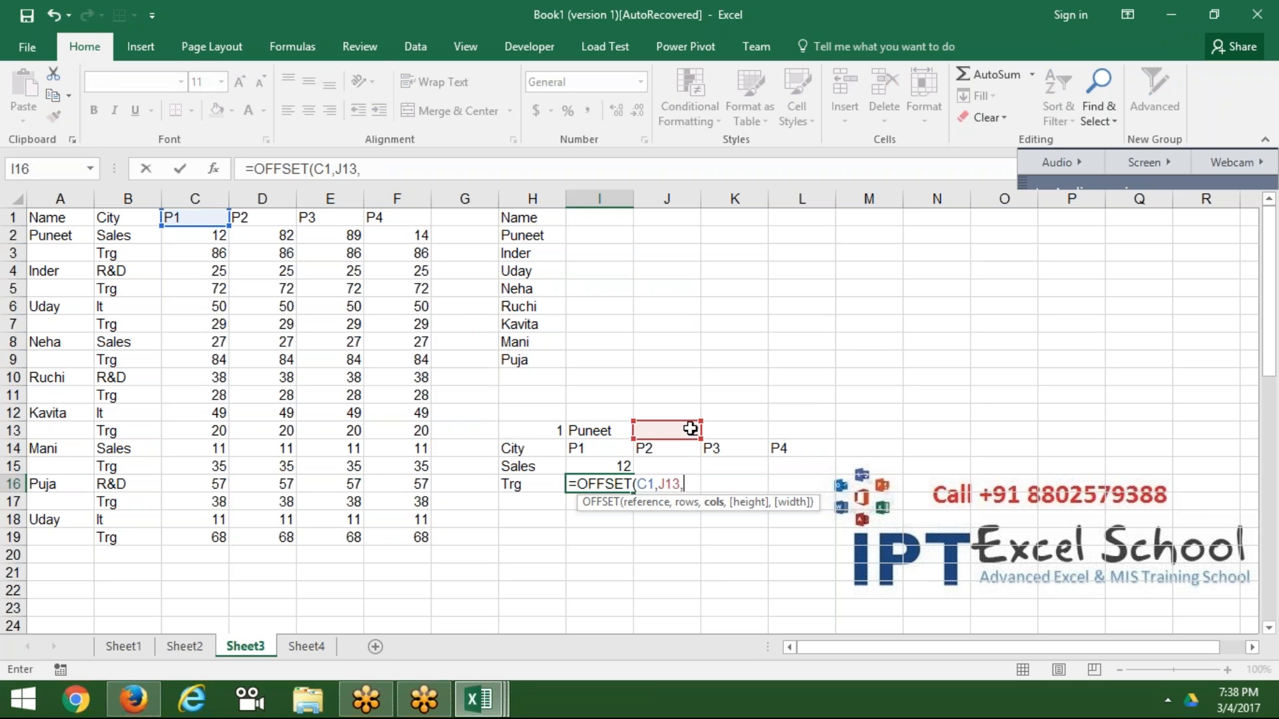
type("0")
key("Return")
Step: Make the J13 reference absolute ($J$13) in the OFFSET formulas in I15 and I16
key("Up")
key("Up")
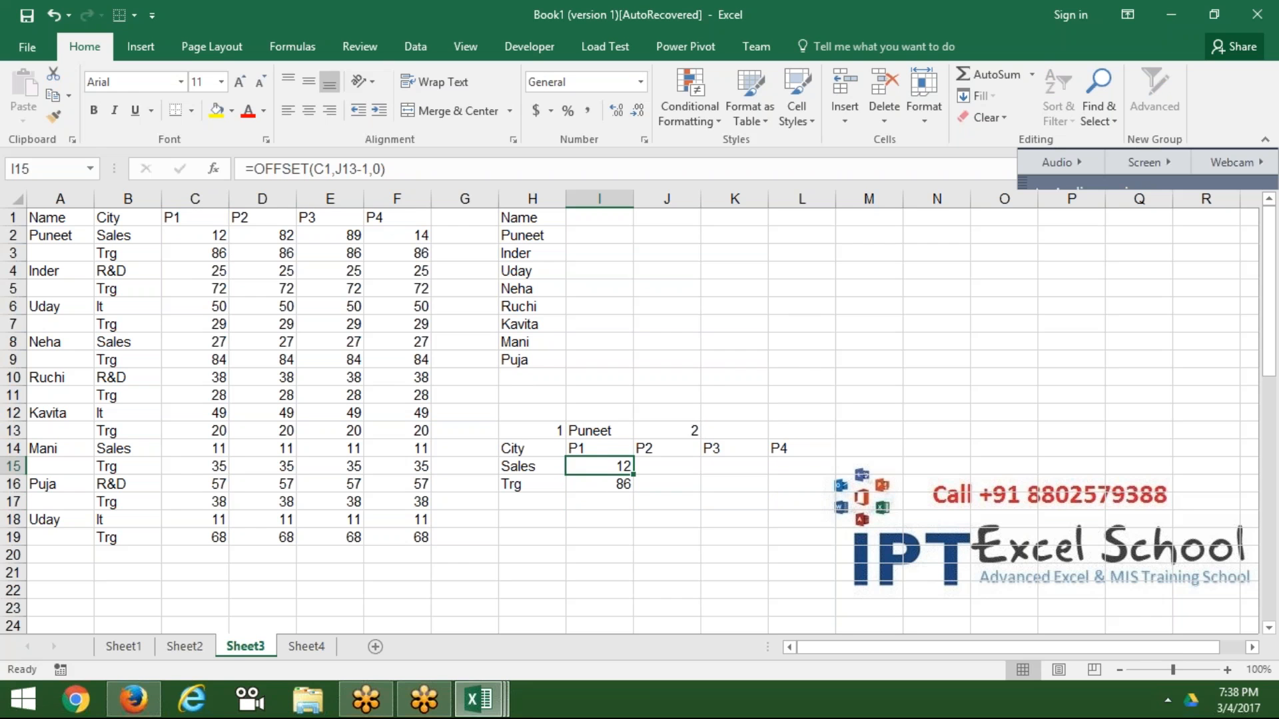
left_click(347, 171)
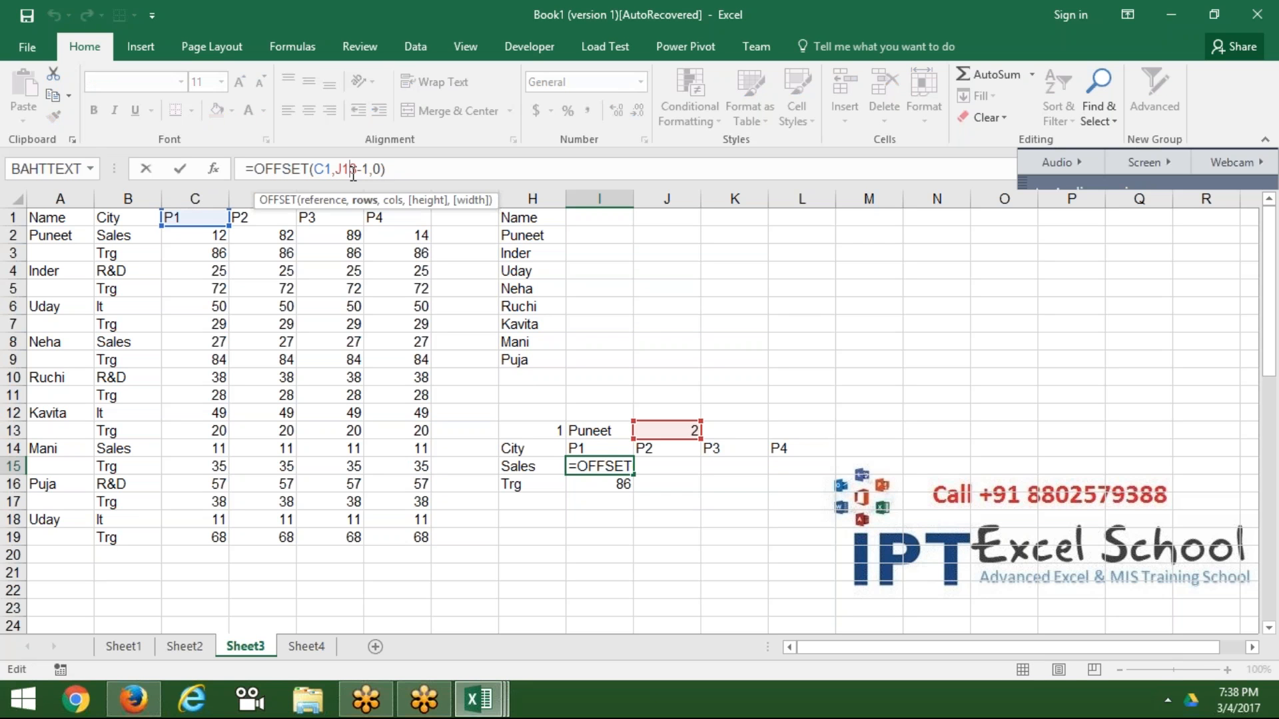
key("F4")
key("Return")
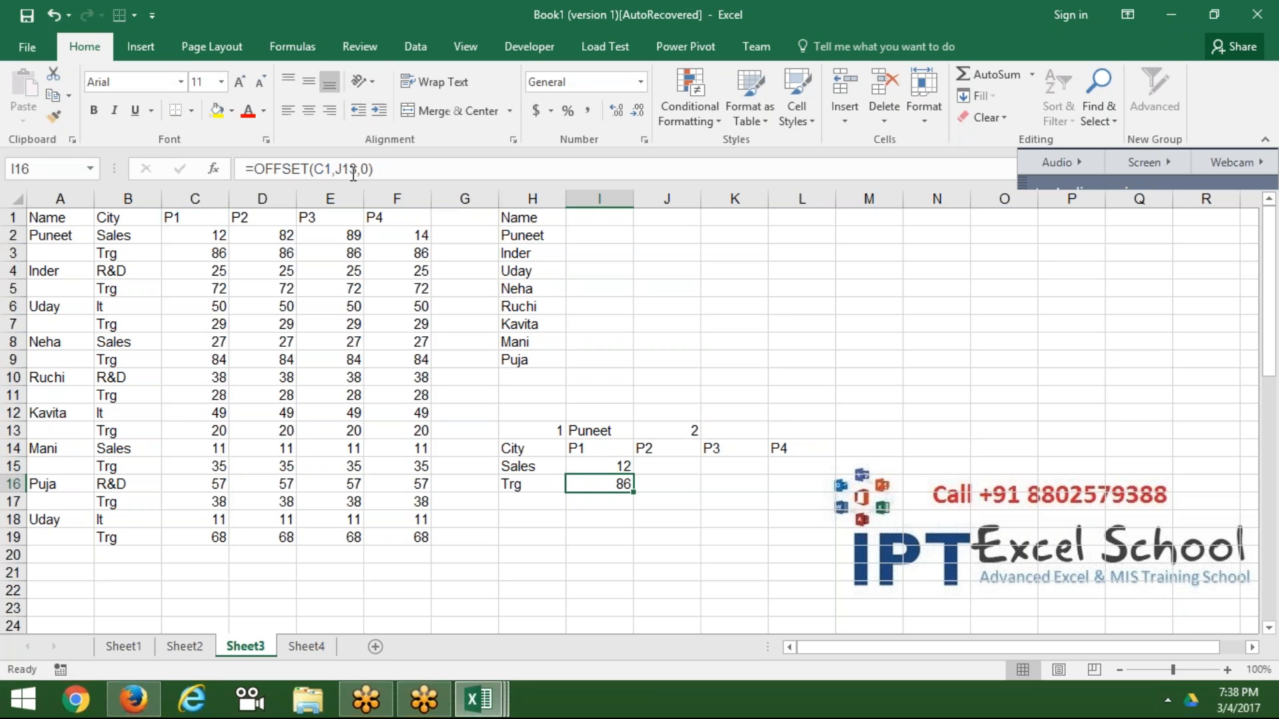
left_click(349, 171)
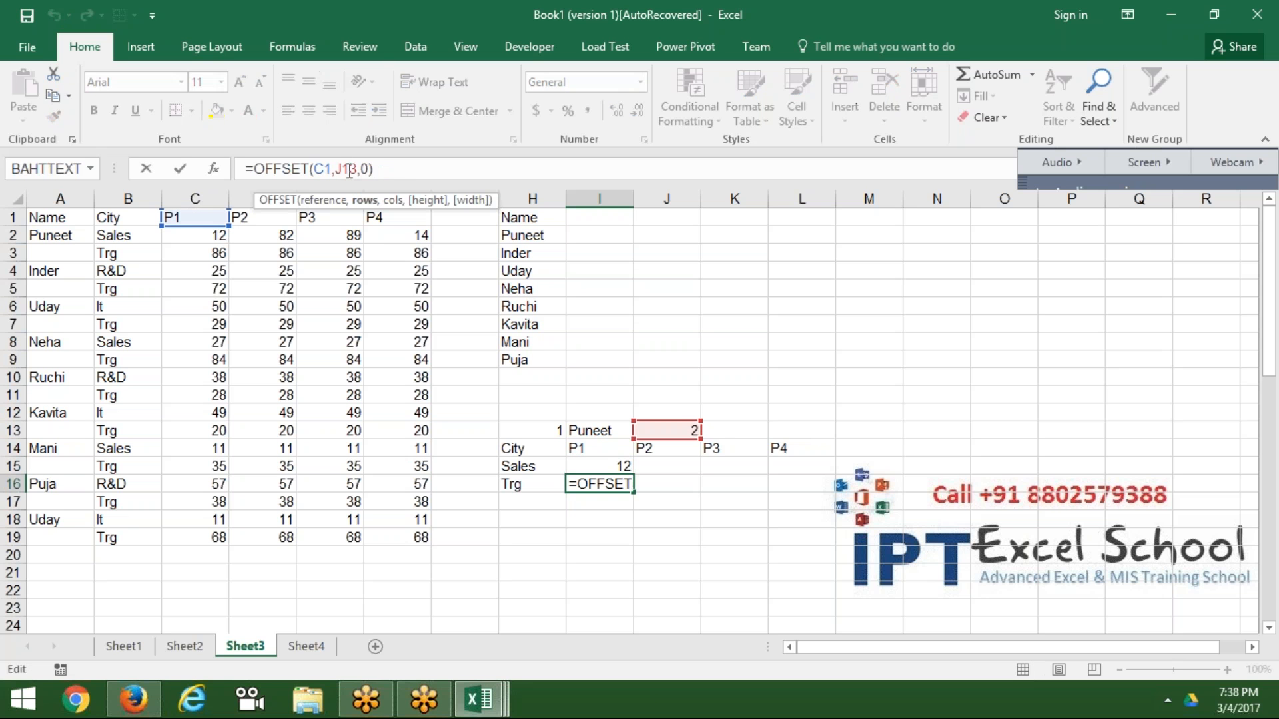
key("F4")
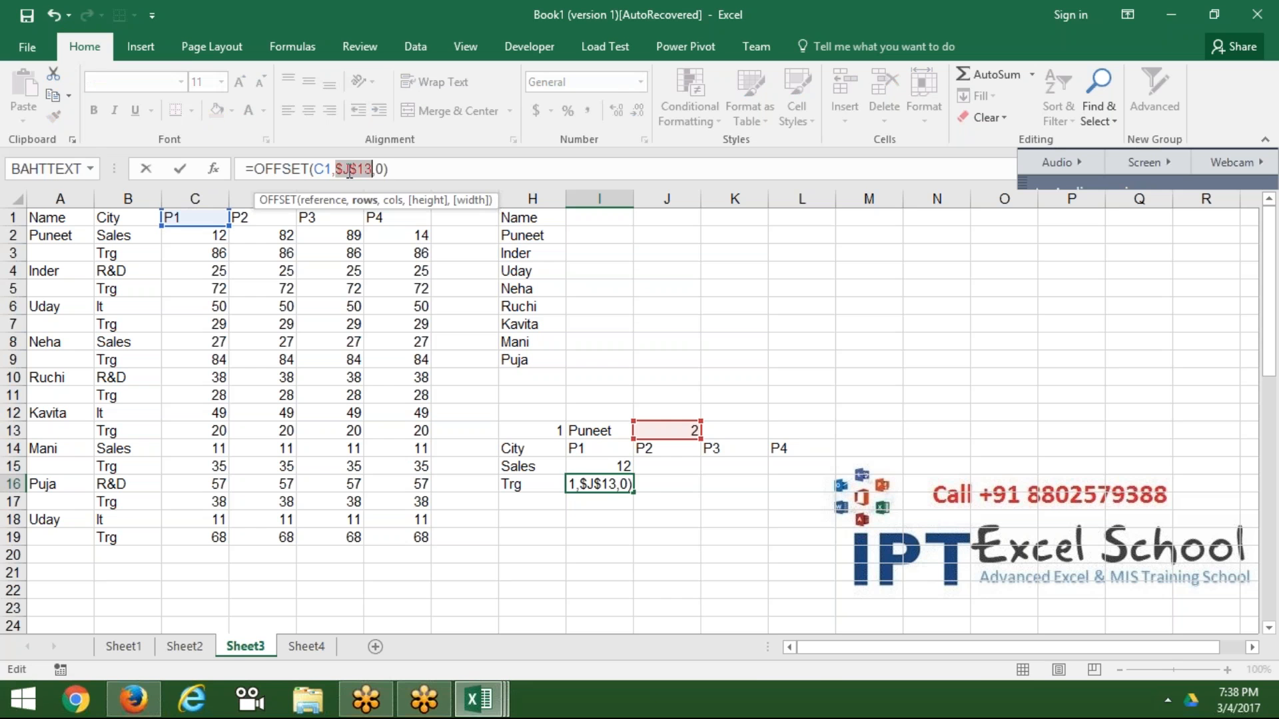
key("Return")
Step: Fill the Sales and Trg formulas from I15:I16 across to column L under P2 to P4
key("Up")
key("Up")
key("shift+Down")
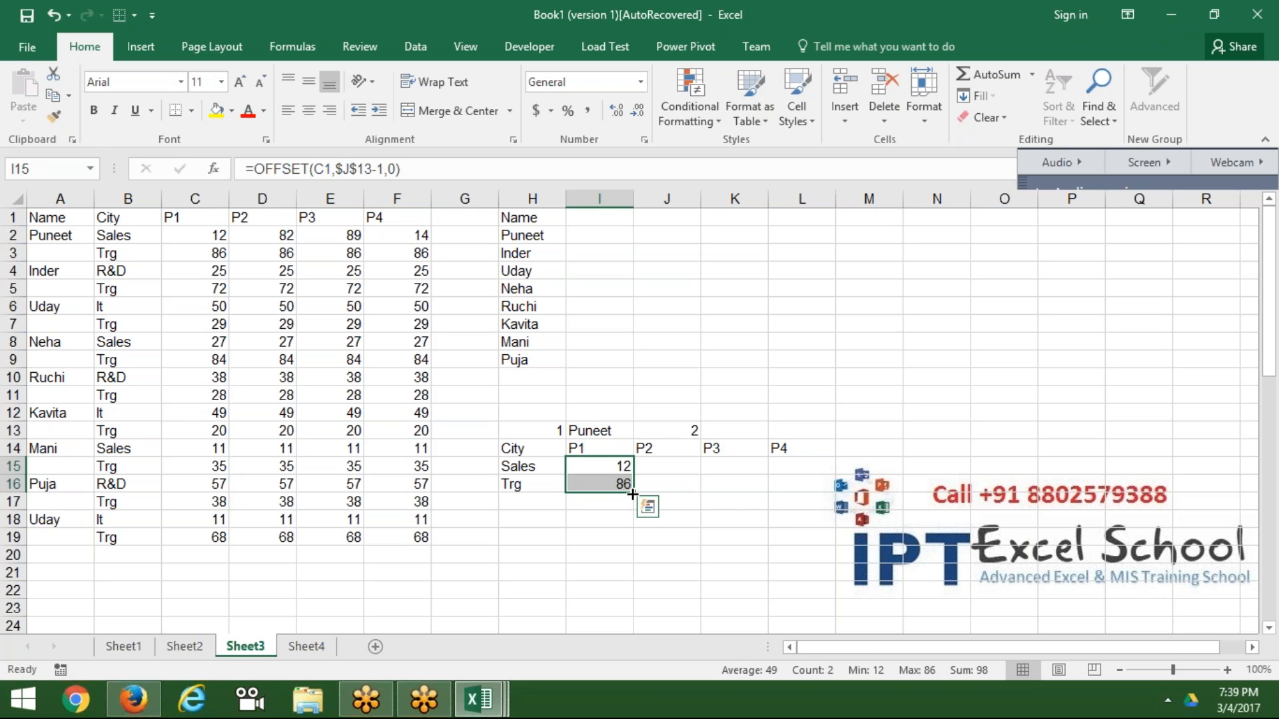
left_click_drag(632, 493, 813, 494)
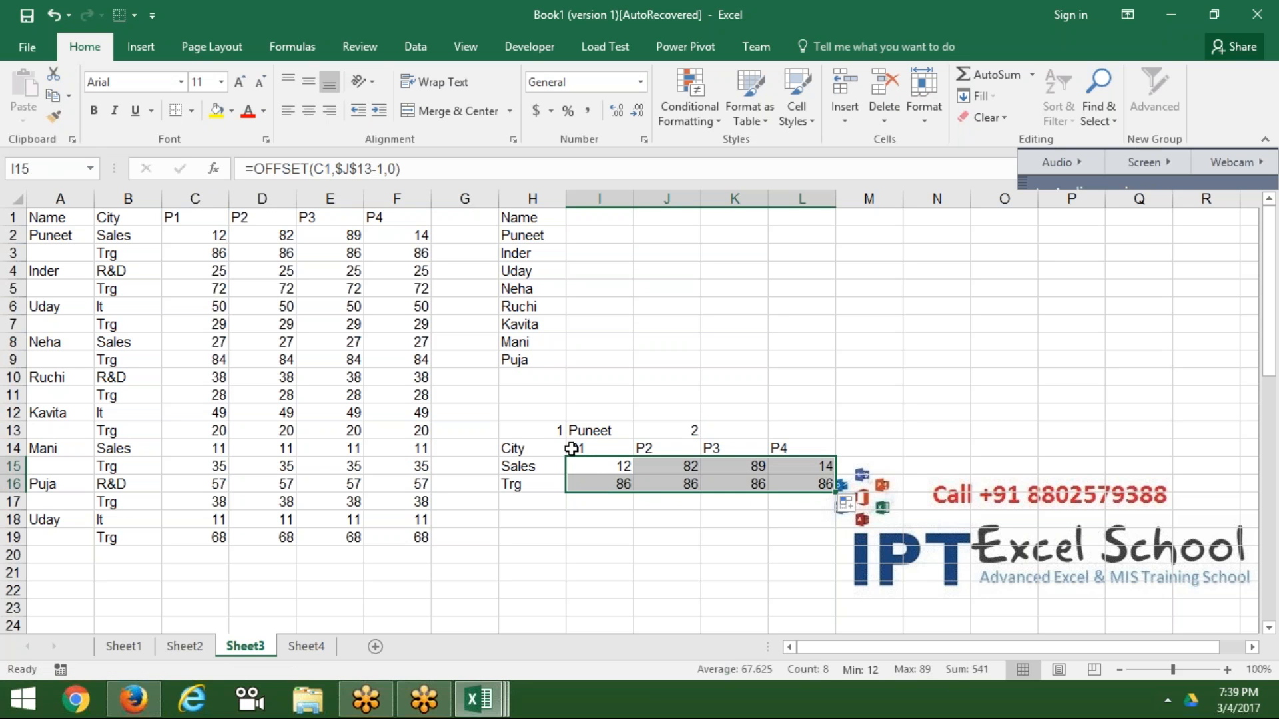
Step: Insert a 2-D clustered column chart based on the summary block H14:L16
left_click_drag(530, 448, 780, 475)
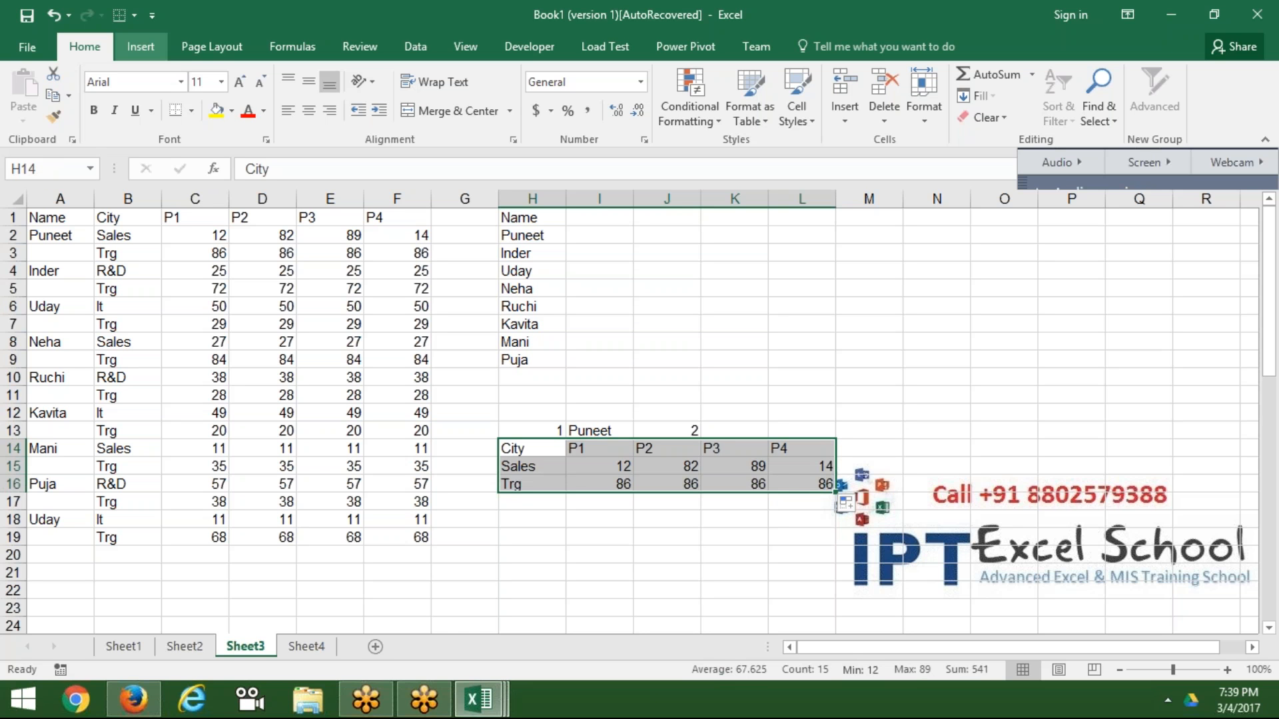
left_click(140, 46)
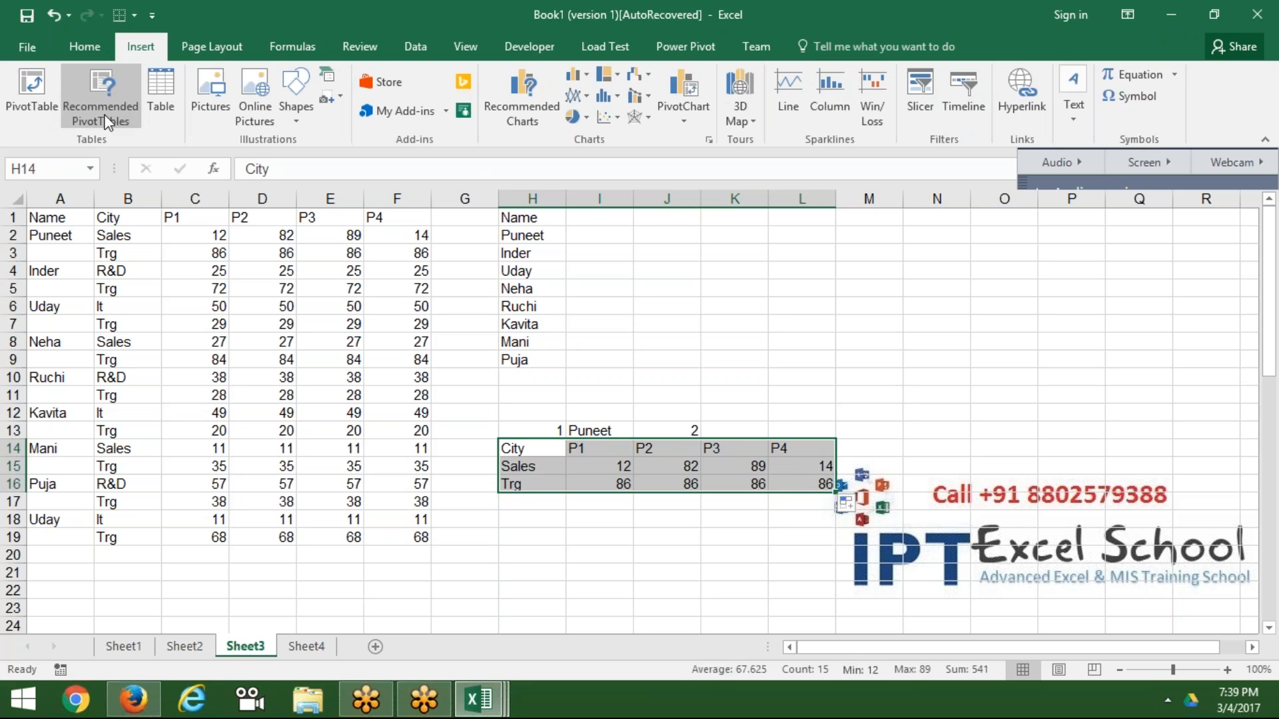
left_click(588, 75)
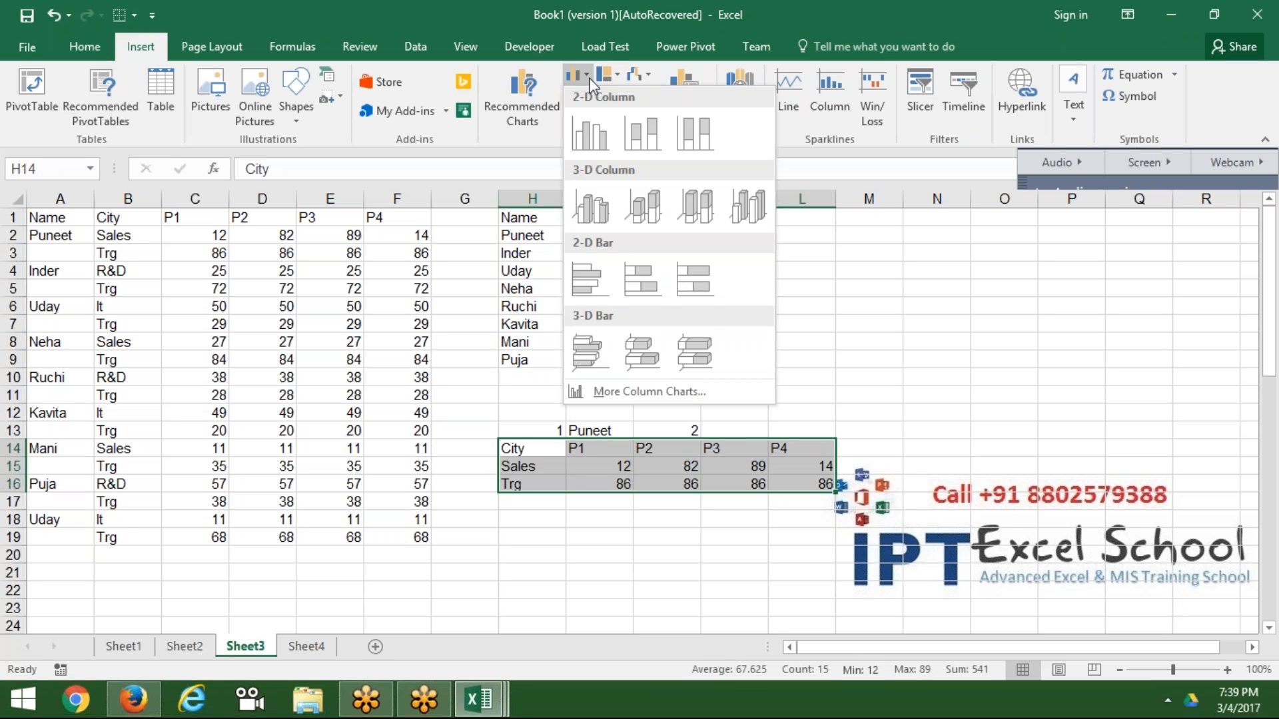
left_click(577, 142)
Step: Shrink the clustered column chart and place it just above the summary block, beside the name list in column H
left_click_drag(591, 331, 593, 278)
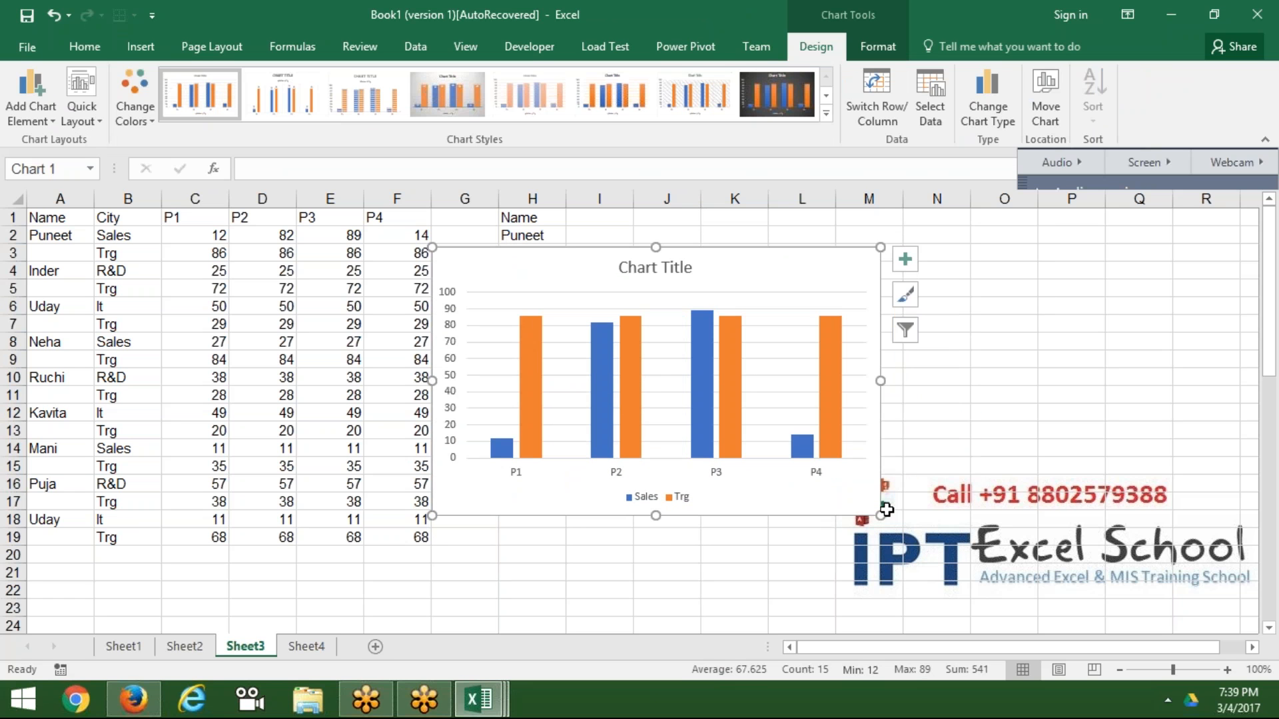
left_click_drag(880, 515, 754, 466)
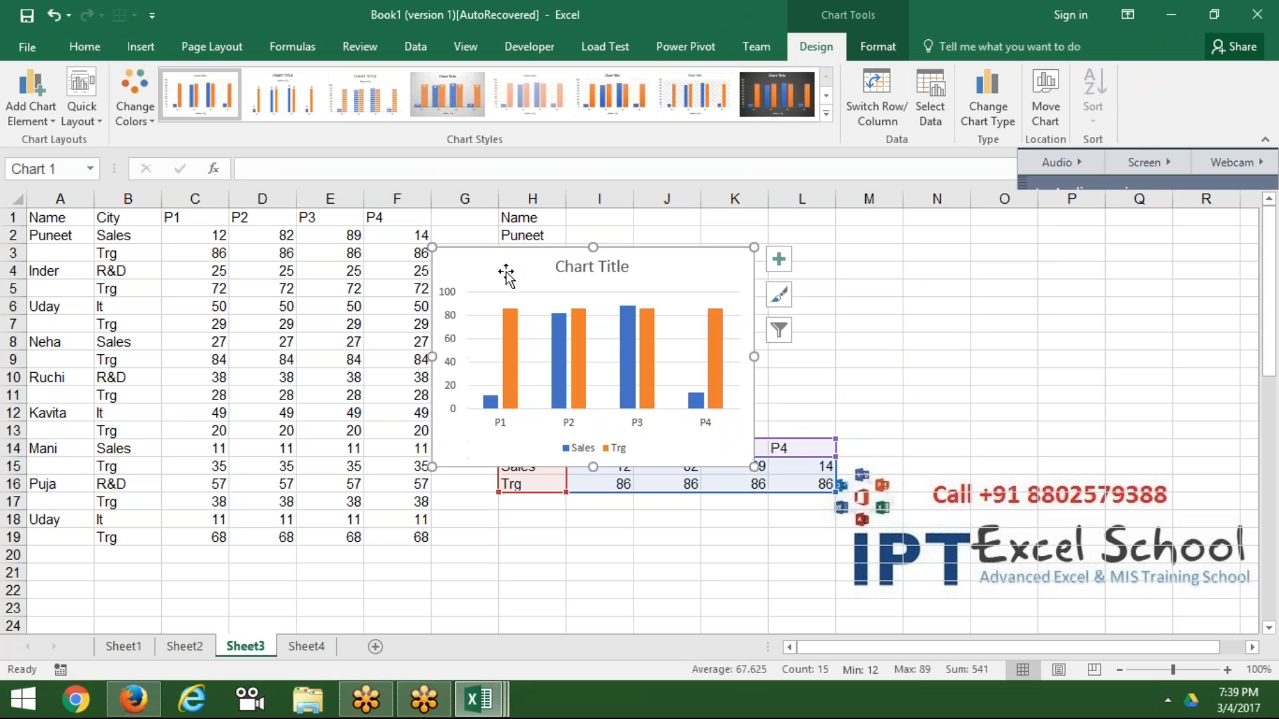
left_click_drag(506, 275, 654, 203)
left_click_drag(649, 268, 773, 229)
Step: Delete the chart title and shorten the chart from its lower edge so it clears row 13
left_click(746, 230)
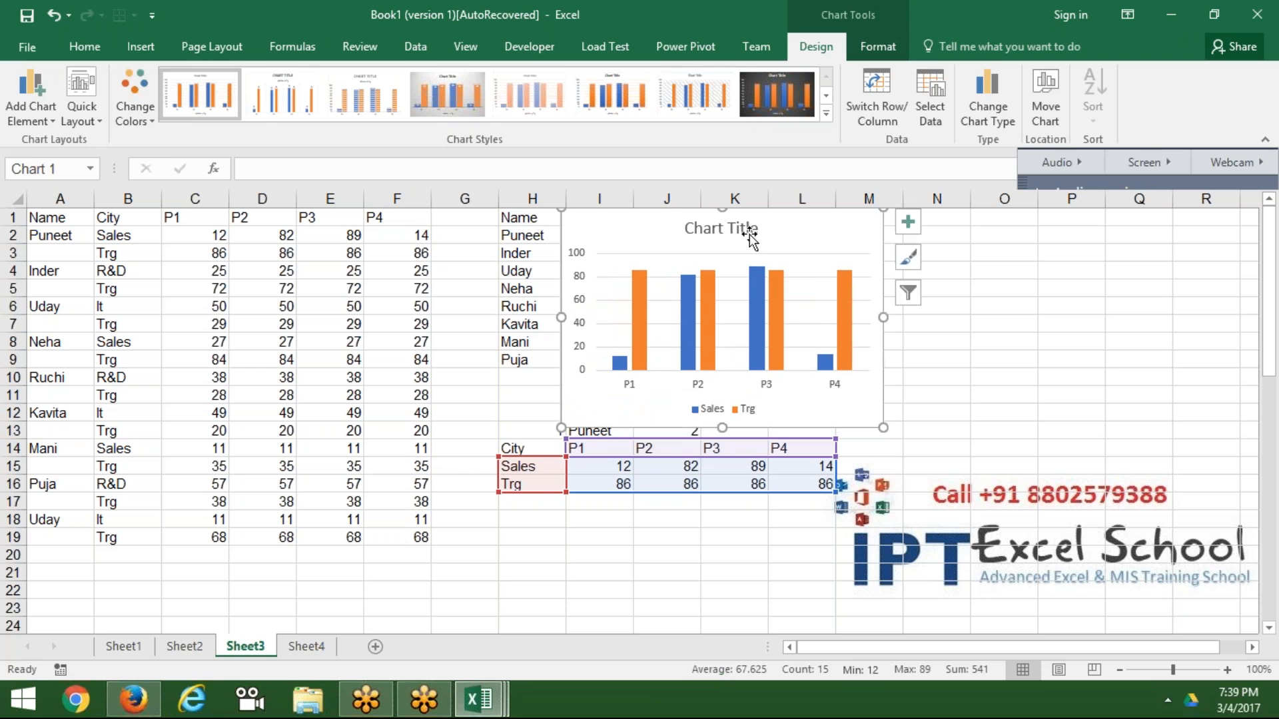
left_click(746, 230)
key("Delete")
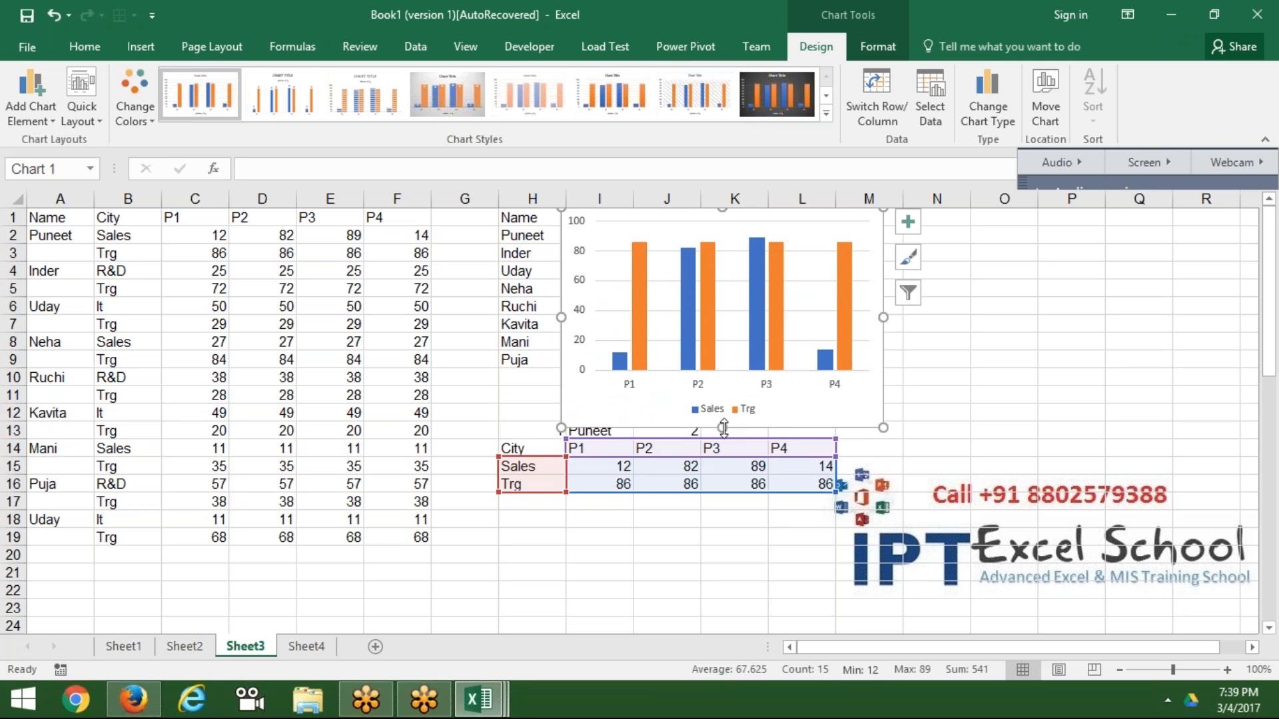
left_click_drag(722, 428, 720, 406)
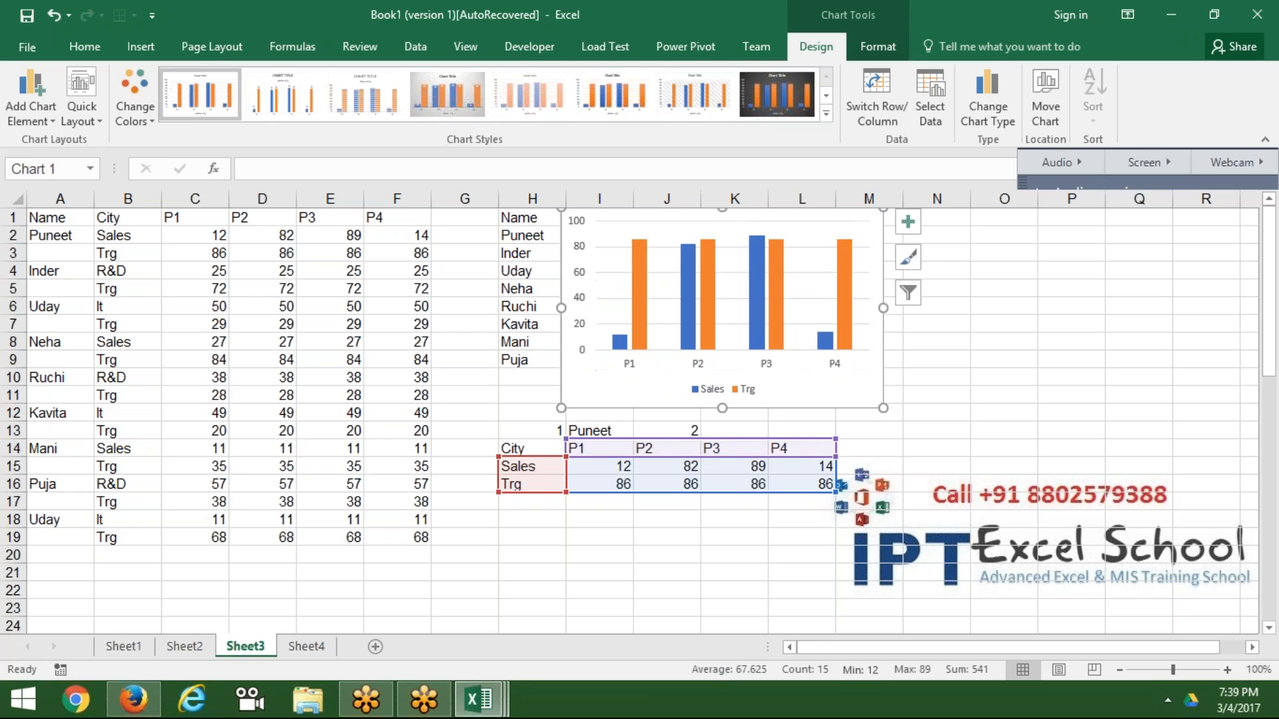
left_click(776, 431)
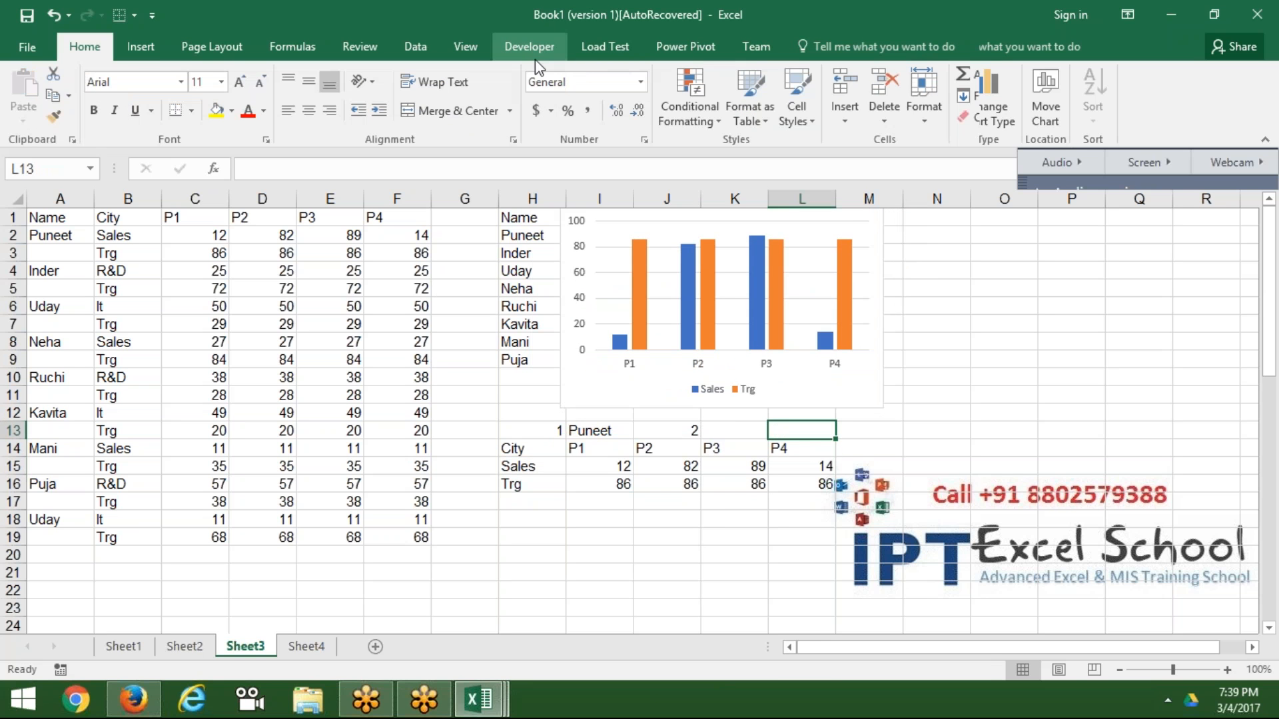
Step: Draw a combo box form control in the chart's lower-left corner, beside the legend
left_click(532, 42)
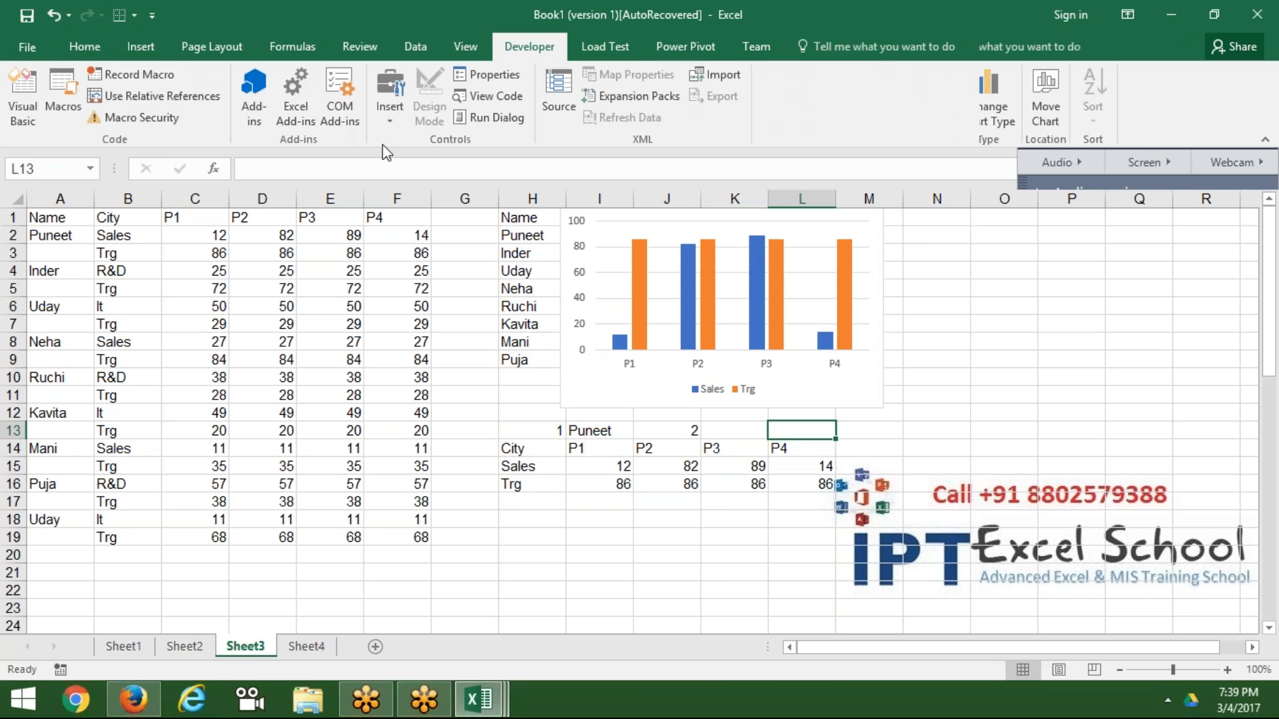
left_click(386, 125)
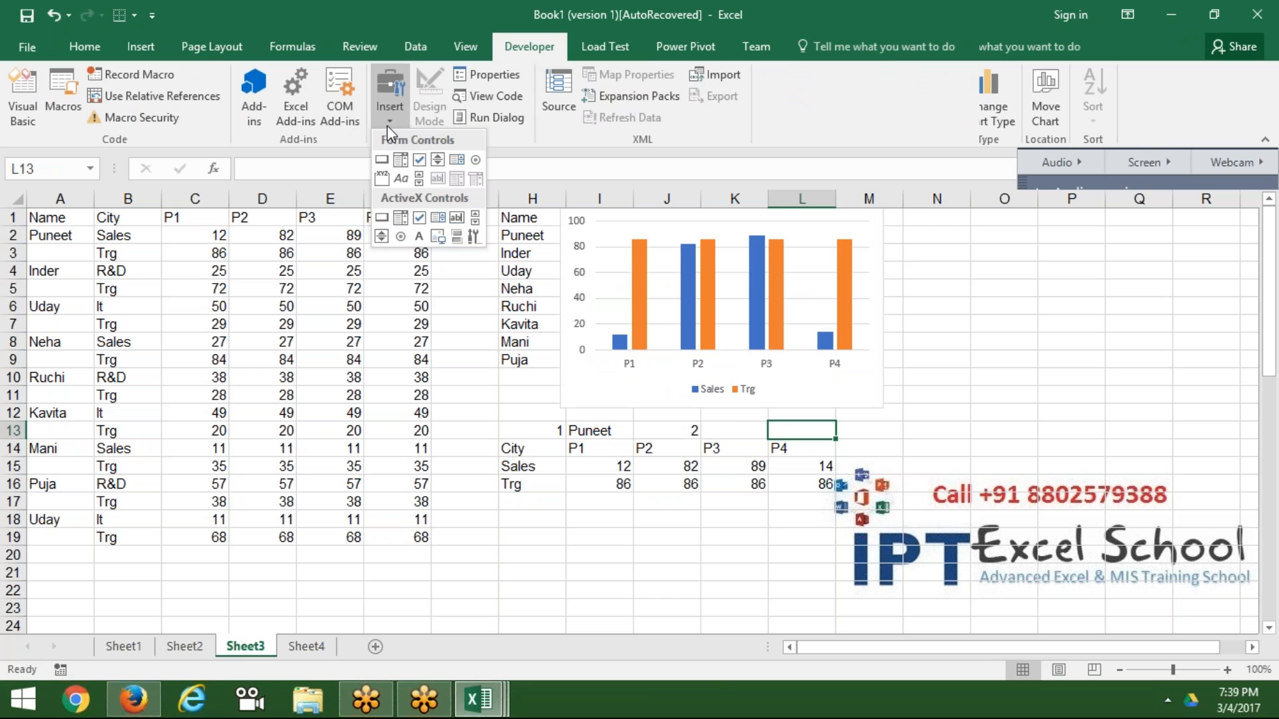
left_click(401, 161)
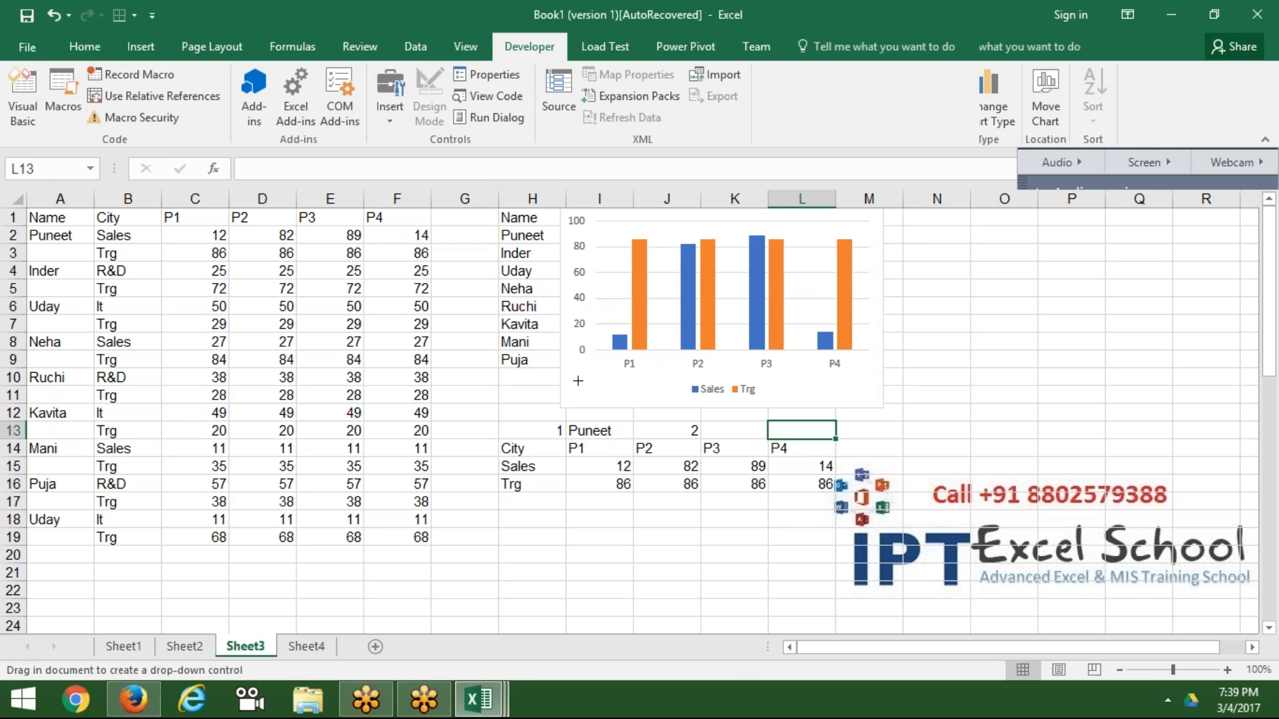
mouse_move(575, 376)
left_mouse_down()
mouse_move(623, 404)
mouse_move(668, 396)
left_mouse_up()
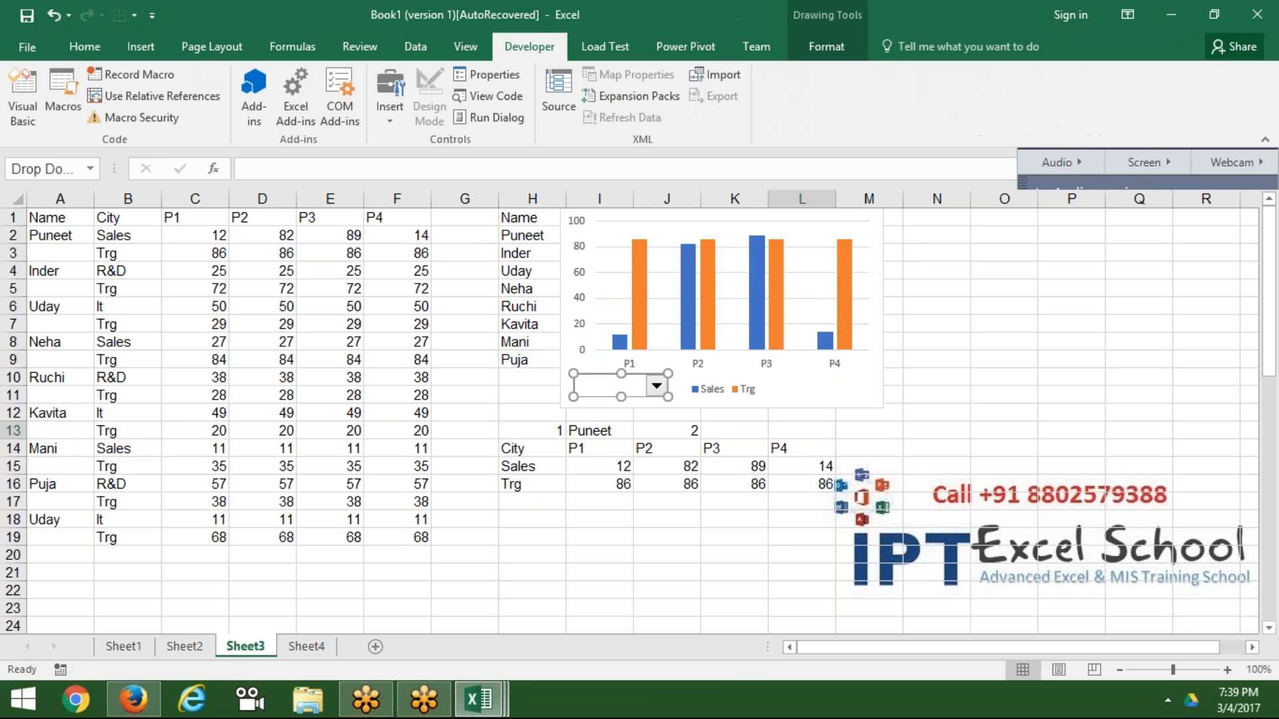
Step: Format the combo box with input range $H$2:$H$9, cell link $H$13 and 3-D shading
right_click(636, 383)
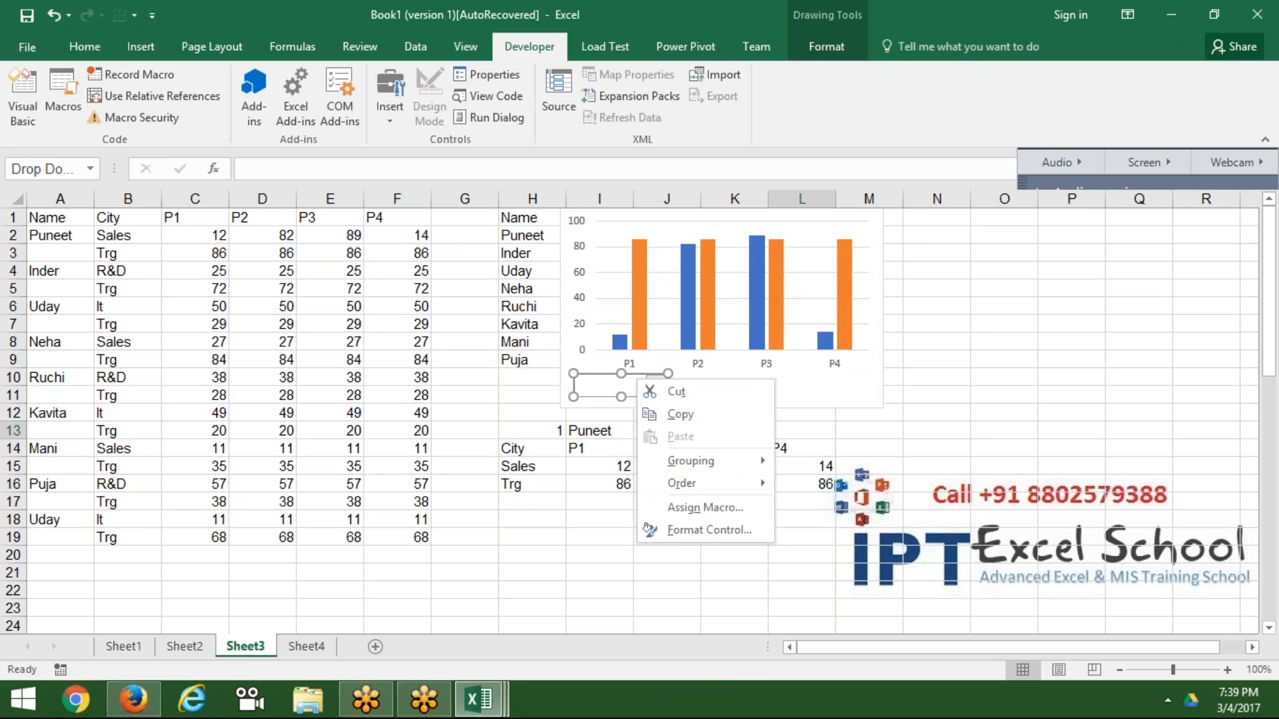
left_click(705, 530)
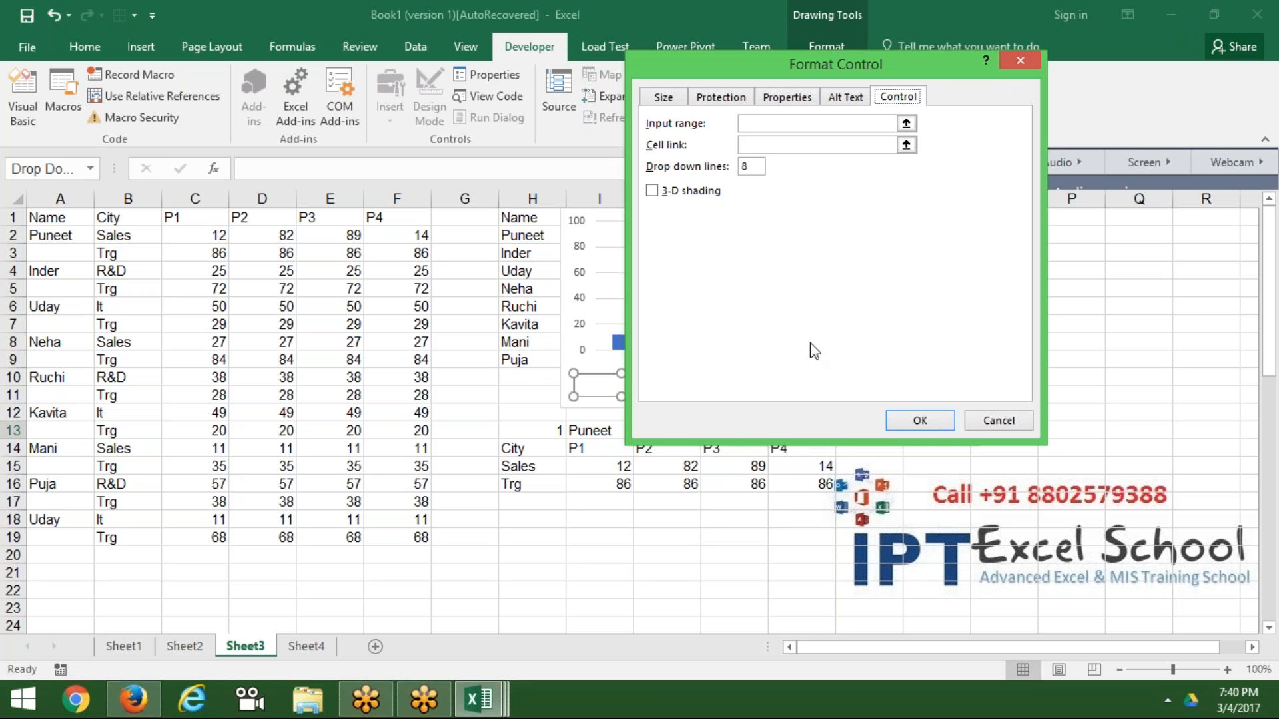
left_click(905, 123)
left_click_drag(531, 237, 521, 361)
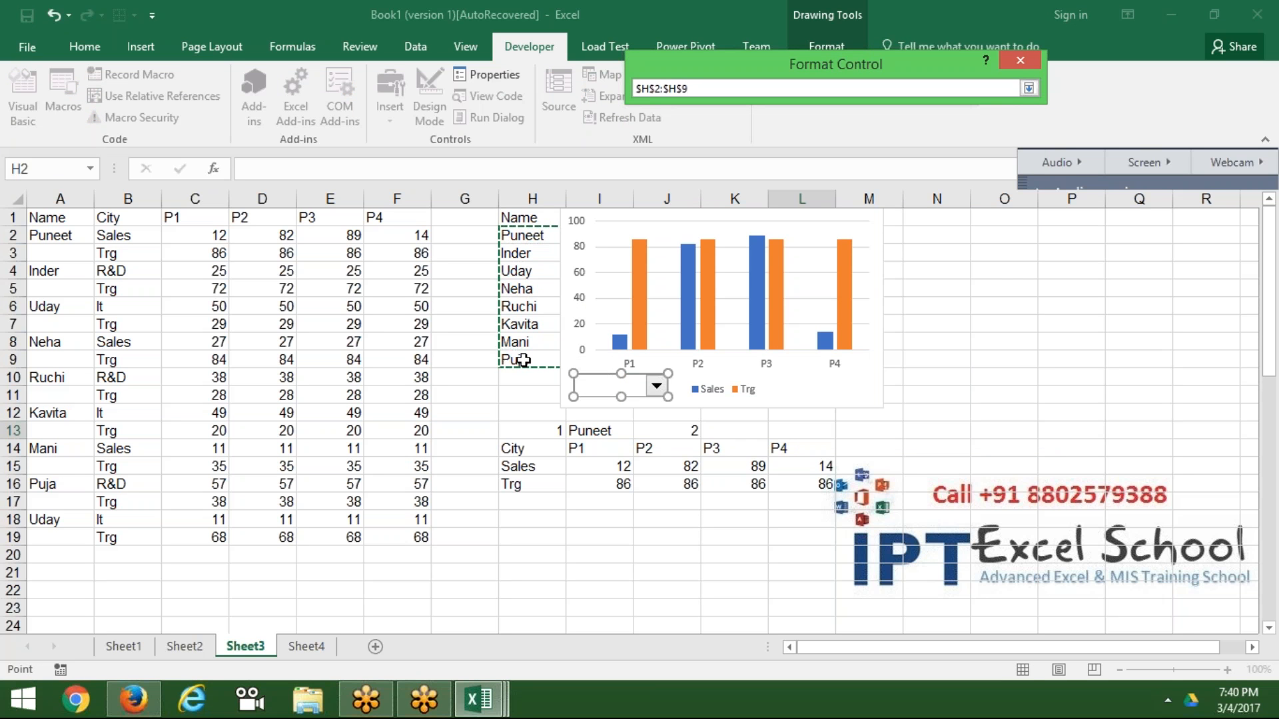
left_click(1021, 89)
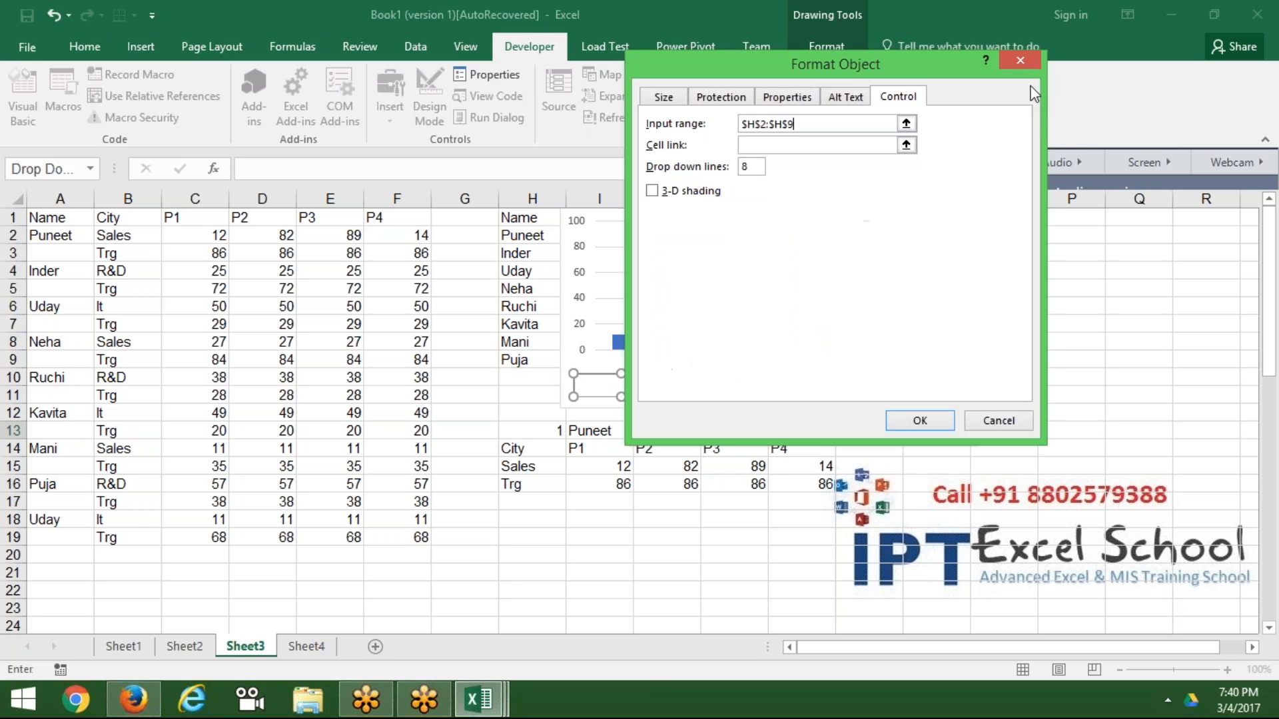
left_click(768, 143)
left_click(546, 430)
left_click(714, 195)
left_click(912, 429)
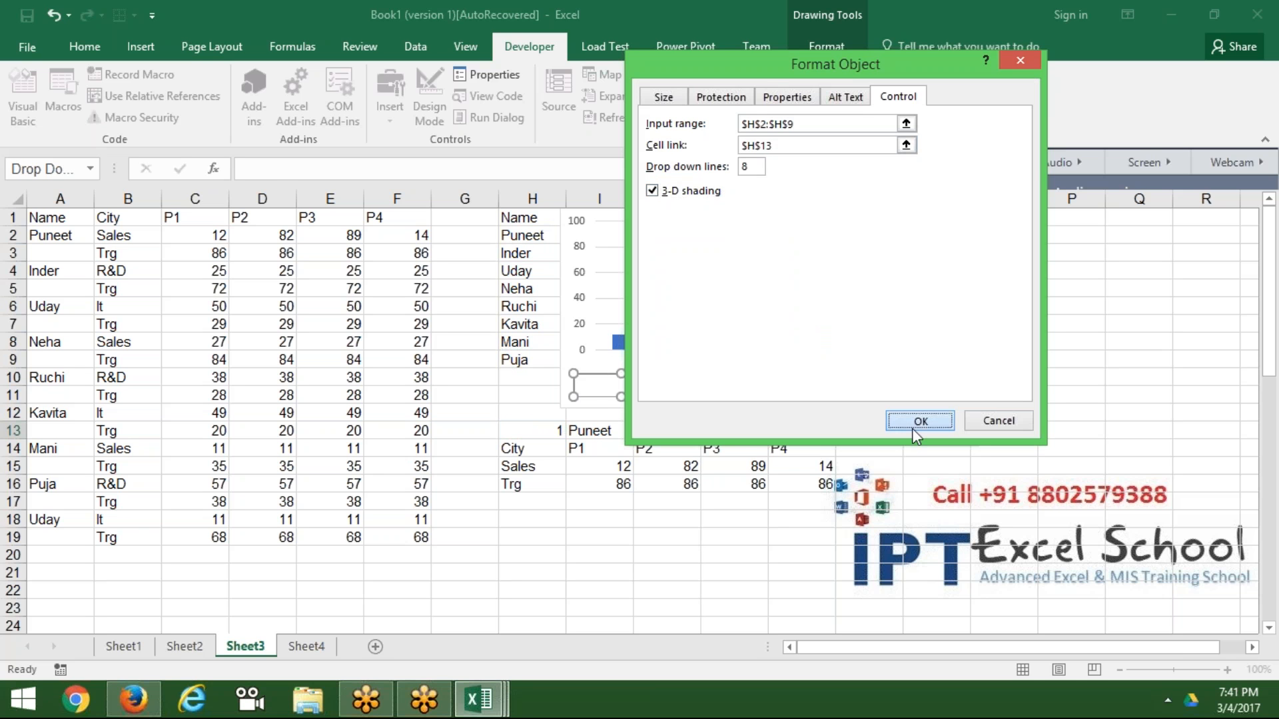
left_click(753, 552)
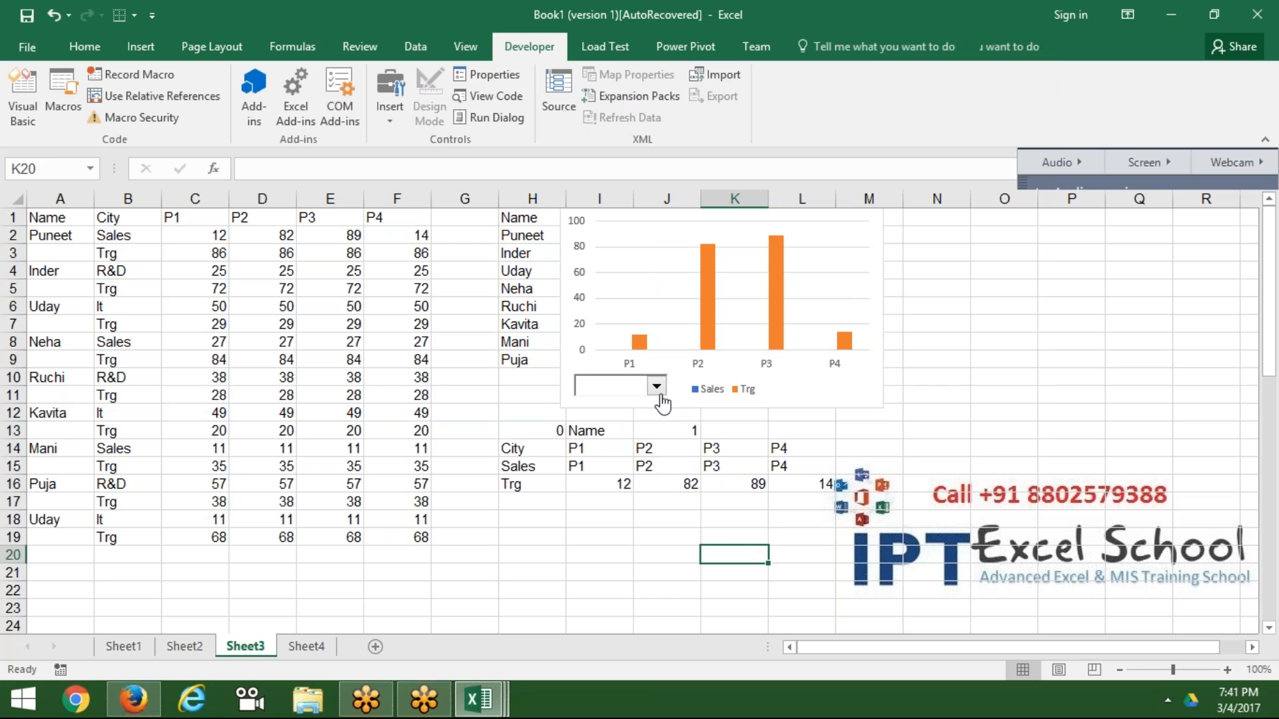
Step: Test the chart's combo box by choosing the first five names of the list one after another
left_click(656, 386)
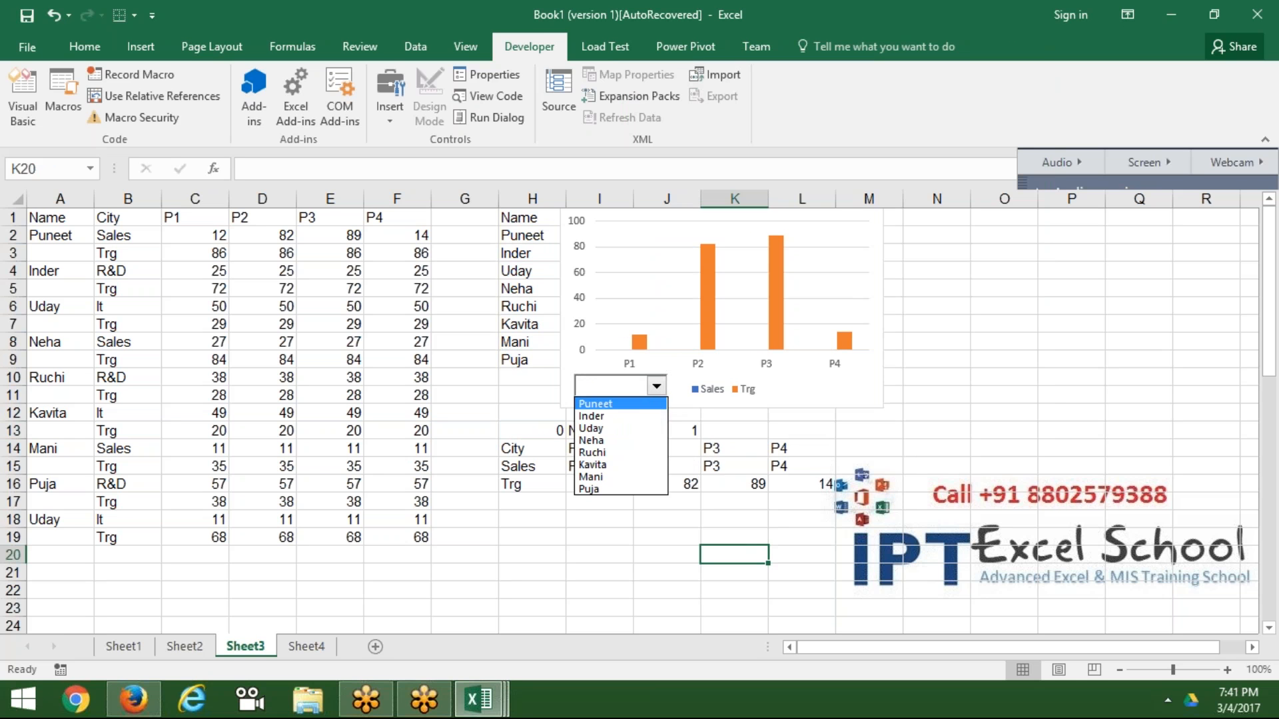
left_click(649, 405)
left_click(655, 394)
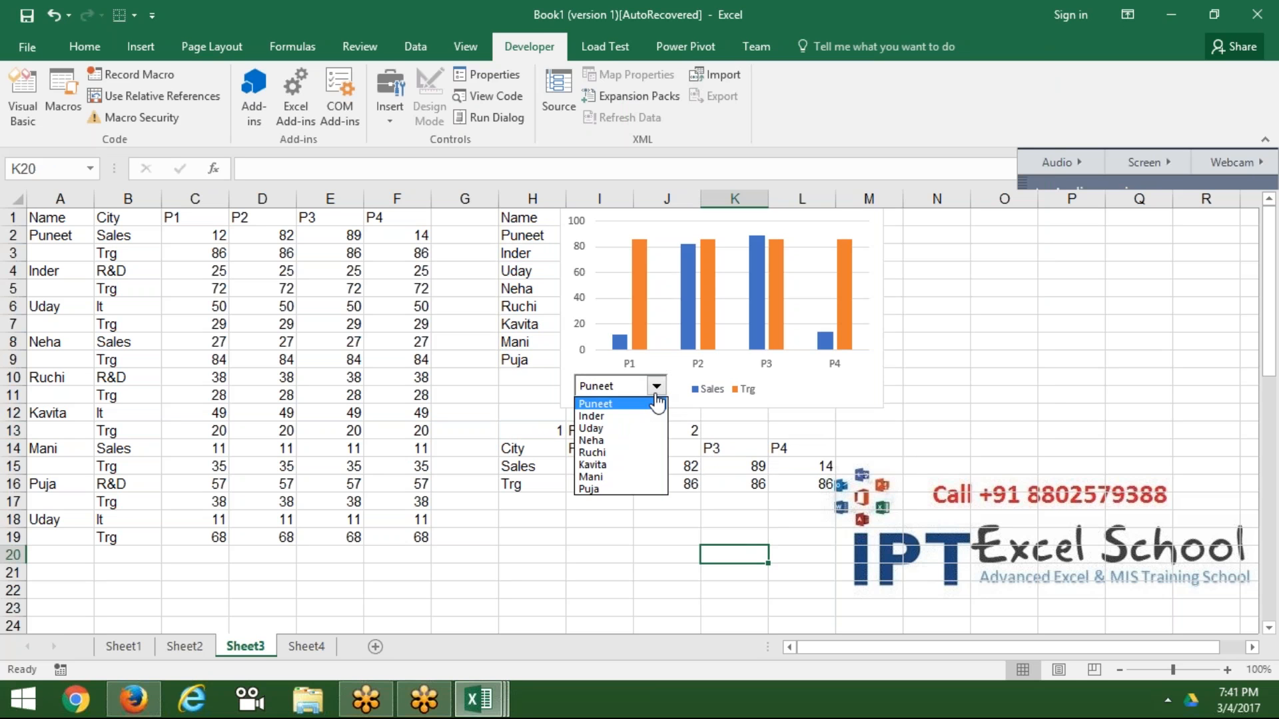
left_click(651, 417)
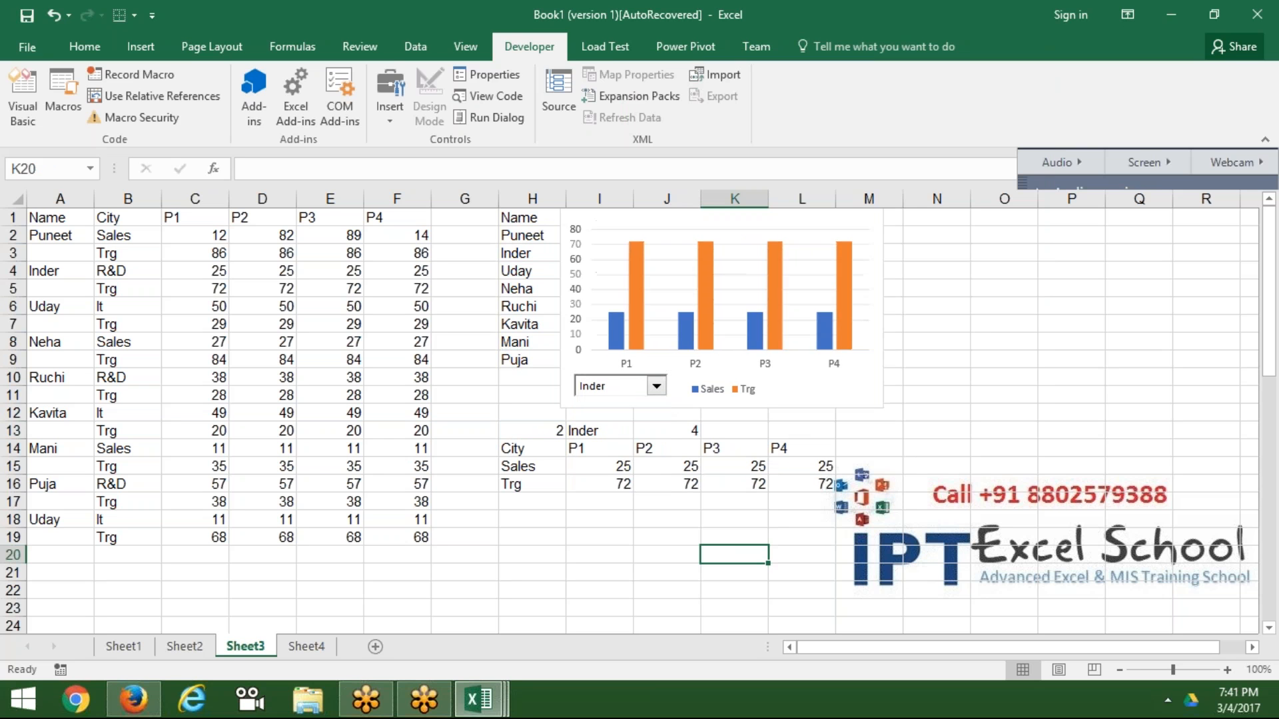
left_click(656, 386)
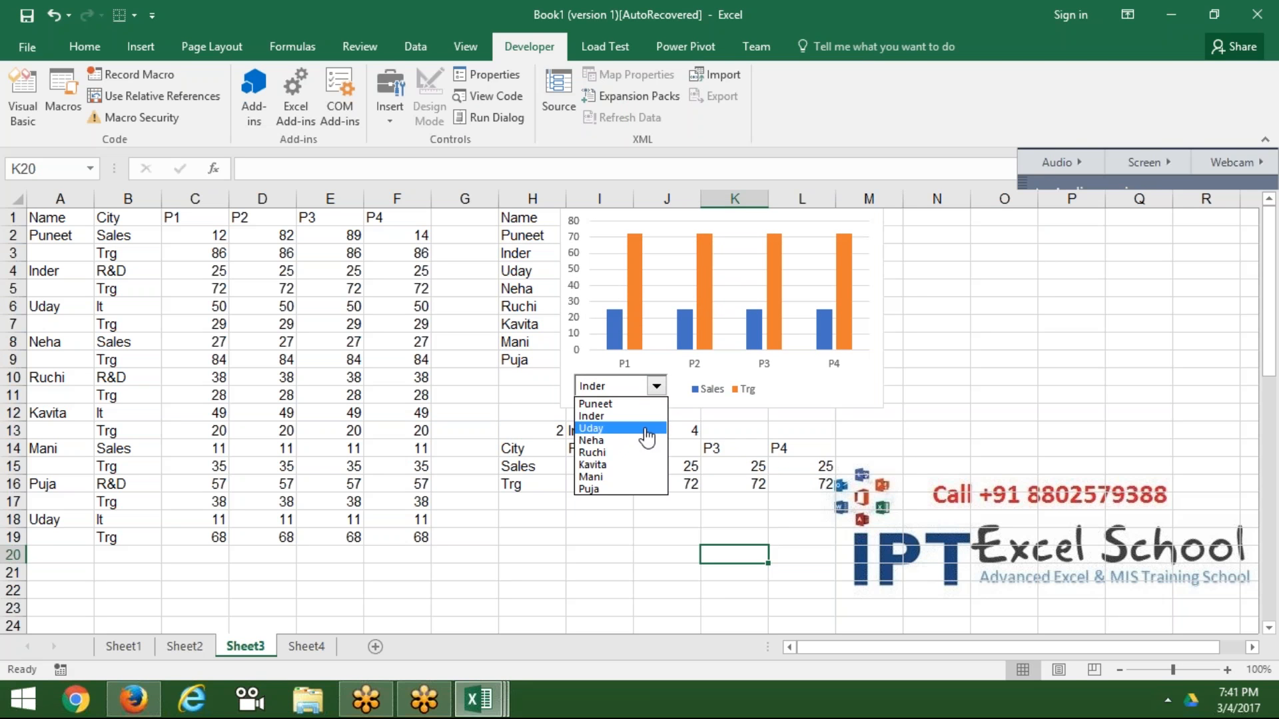
left_click(645, 430)
left_click(656, 386)
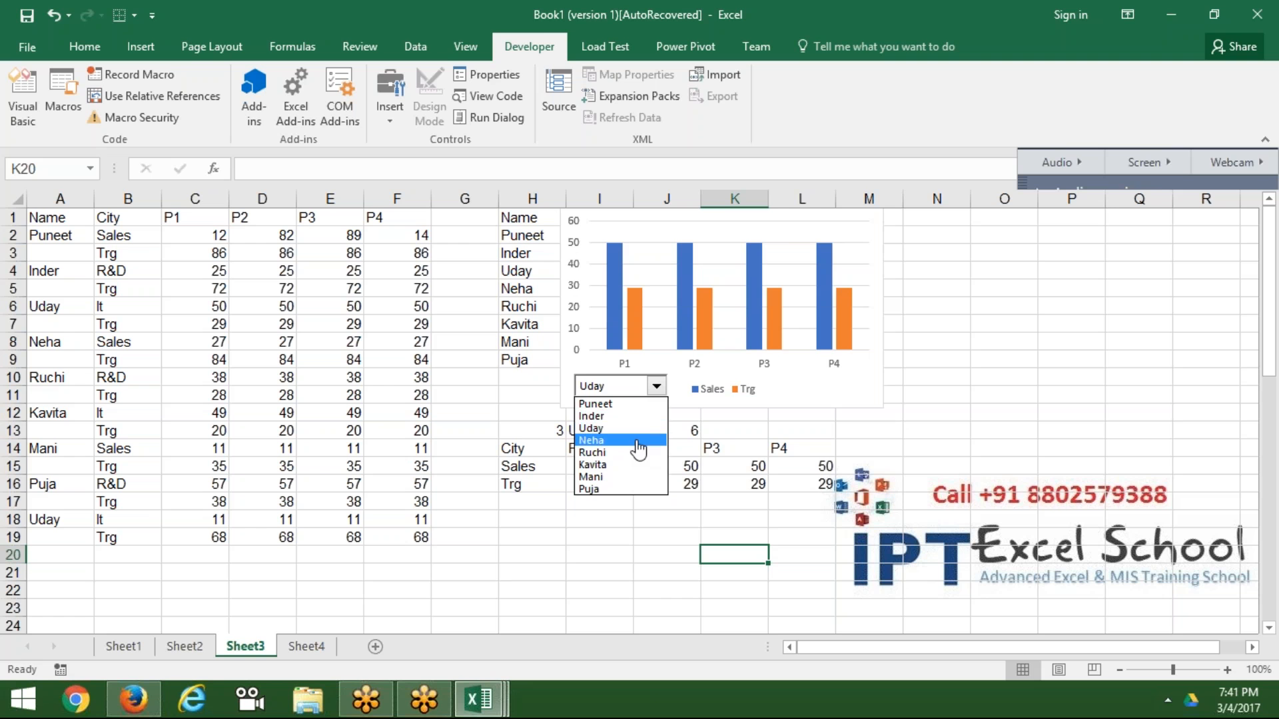
left_click(637, 441)
left_click(656, 386)
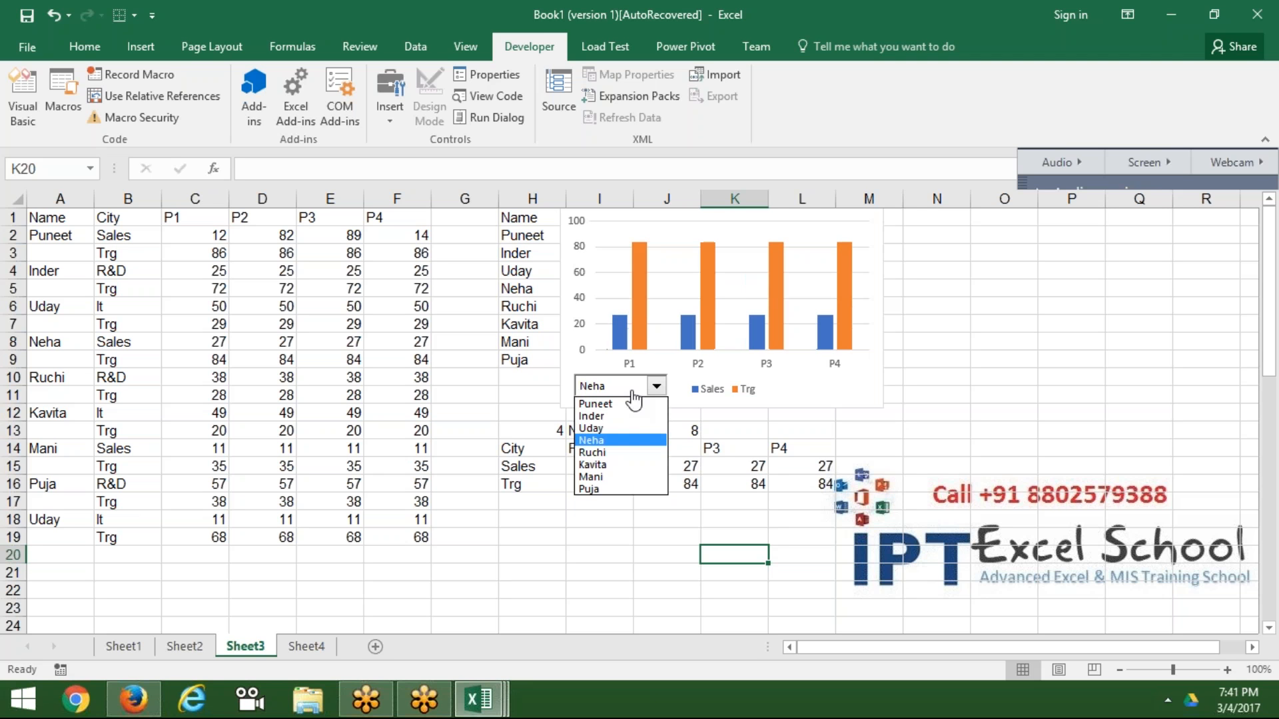
left_click(624, 454)
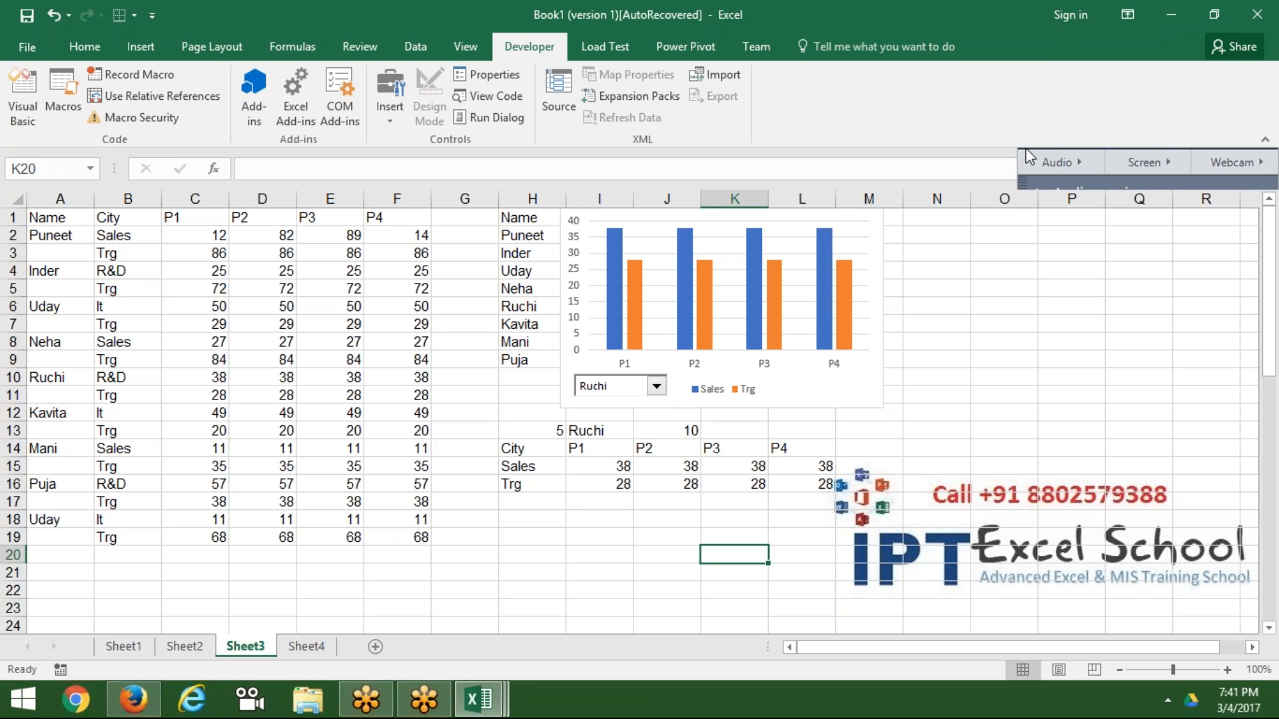
Step: Examine the first name's Sales and Trg rows in the source table, selecting the P1 to P4 figures in C2:F3
left_click(1064, 125)
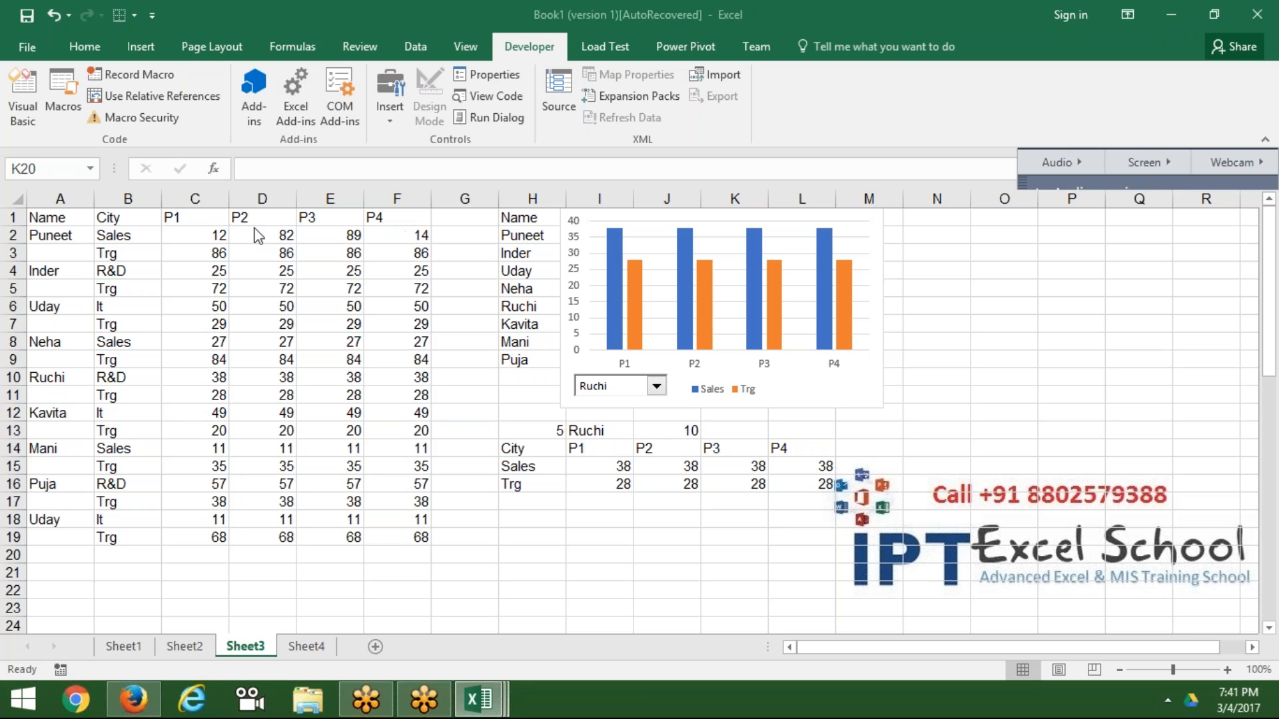
left_click(44, 291)
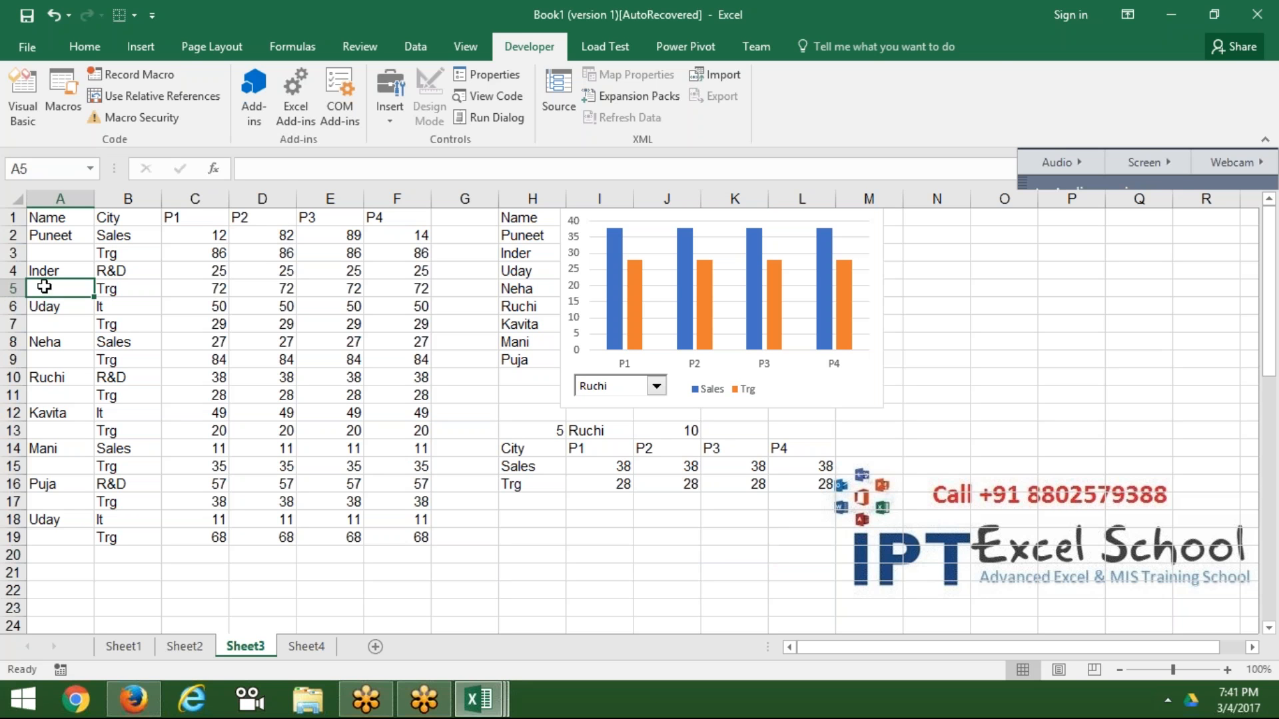
left_click(56, 238)
left_click(105, 233)
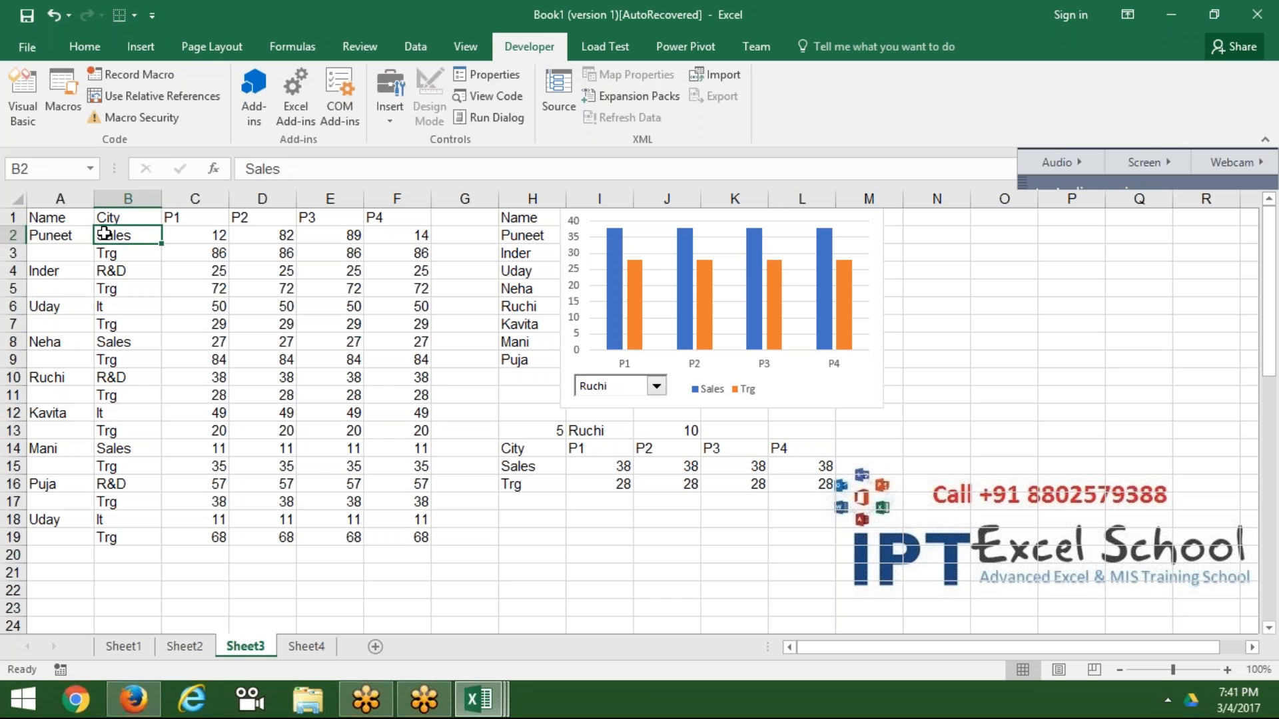
key("Down")
left_click_drag(186, 237, 381, 247)
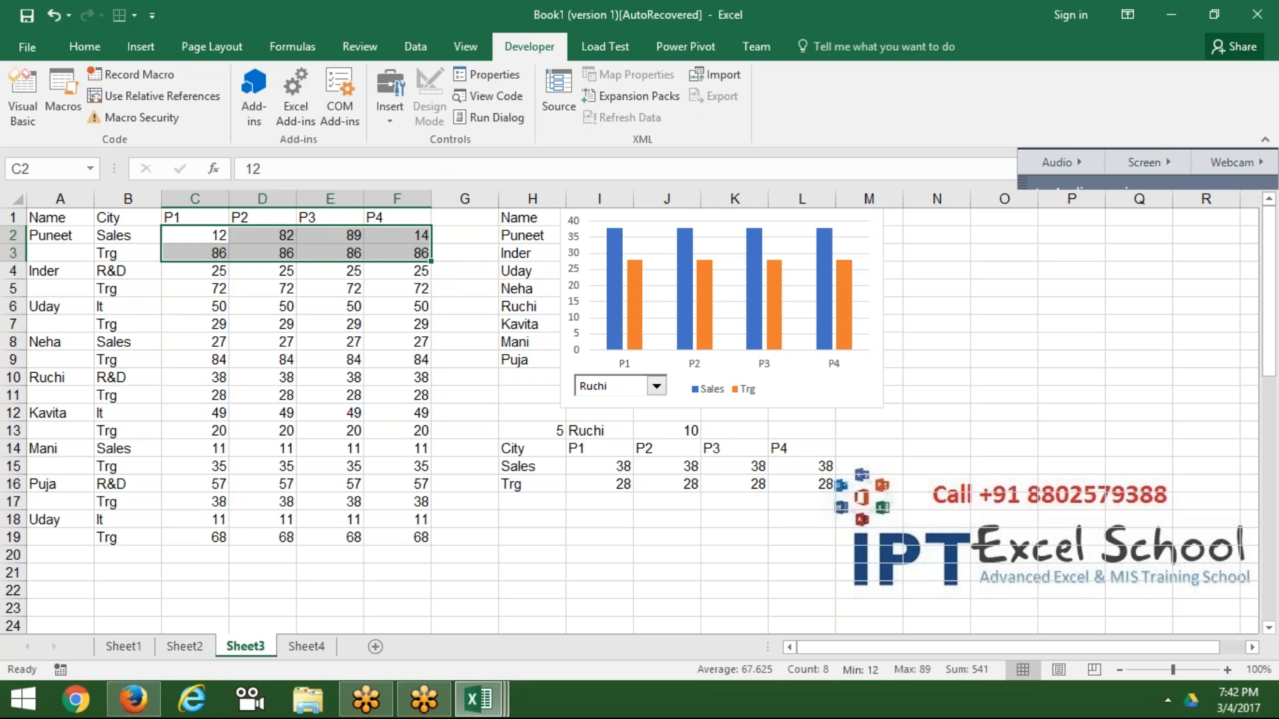
Step: Choose the first name in the chart's combo box to chart that name's figures
left_click(878, 303)
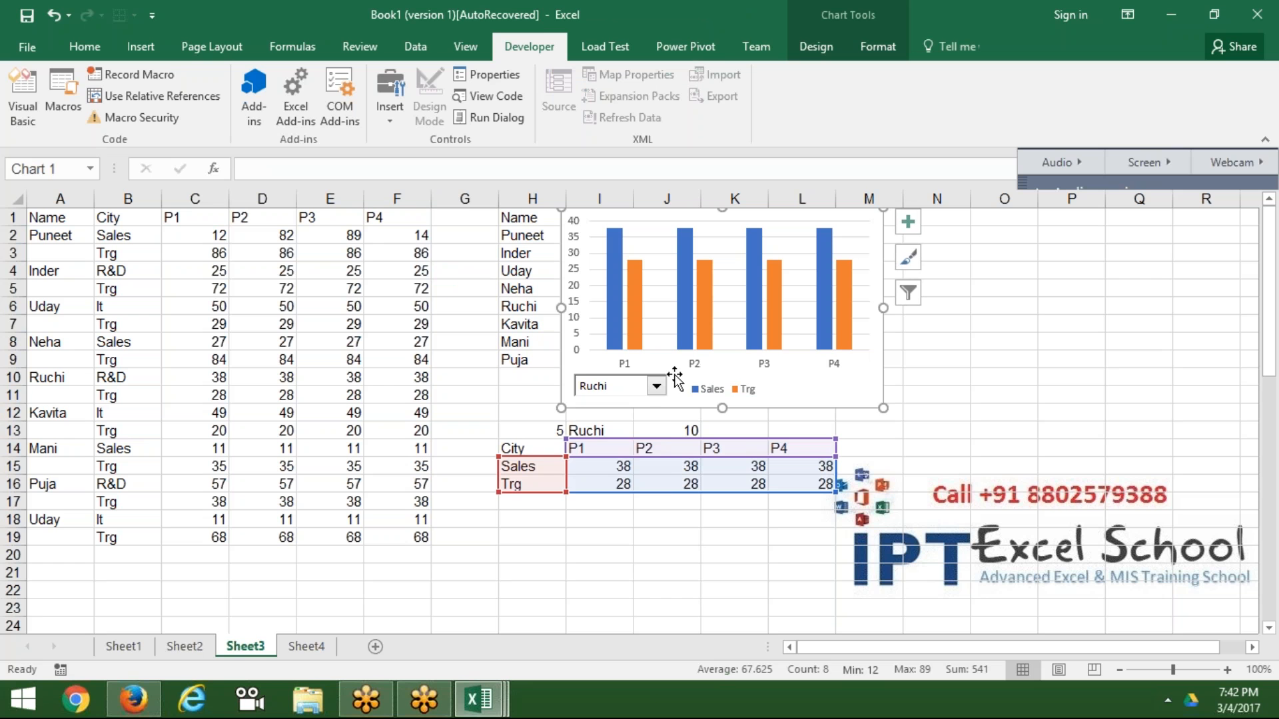
left_click(656, 386)
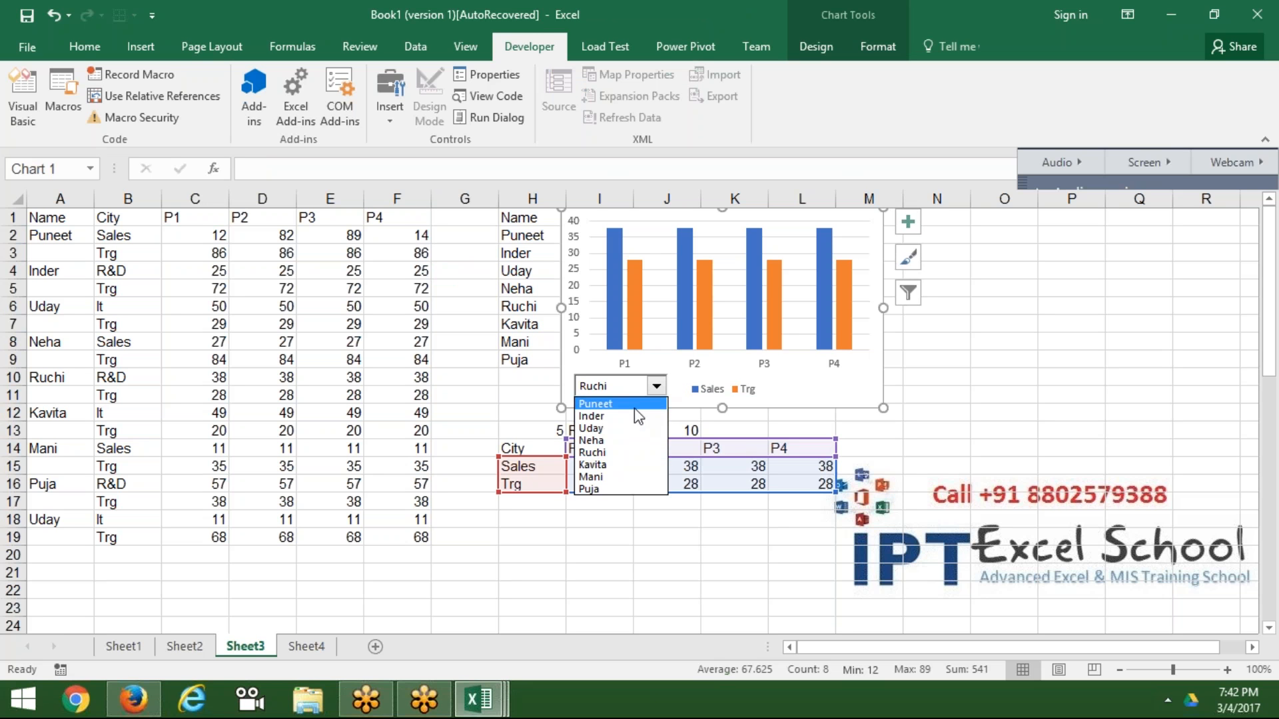
left_click(620, 403)
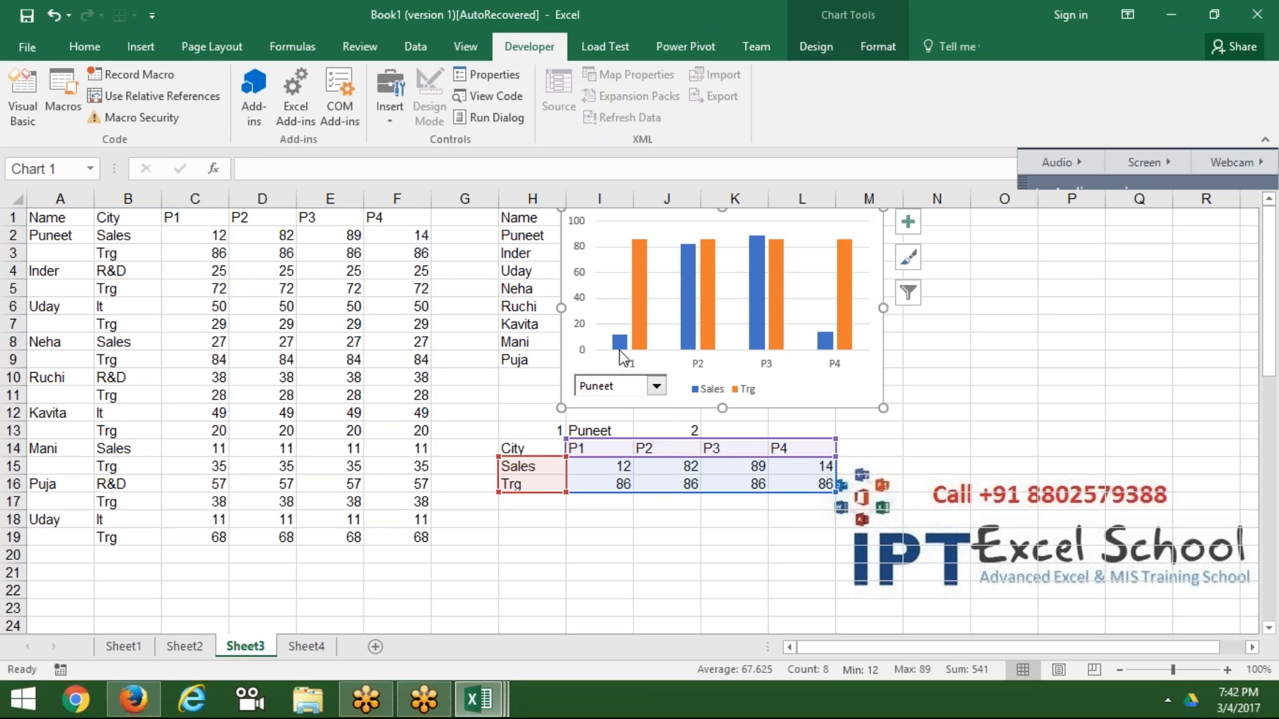
mouse_move(776, 303)
Step: Draw a second combo box form control below the summary block, across columns H to J in rows 18 and 19
left_click(490, 533)
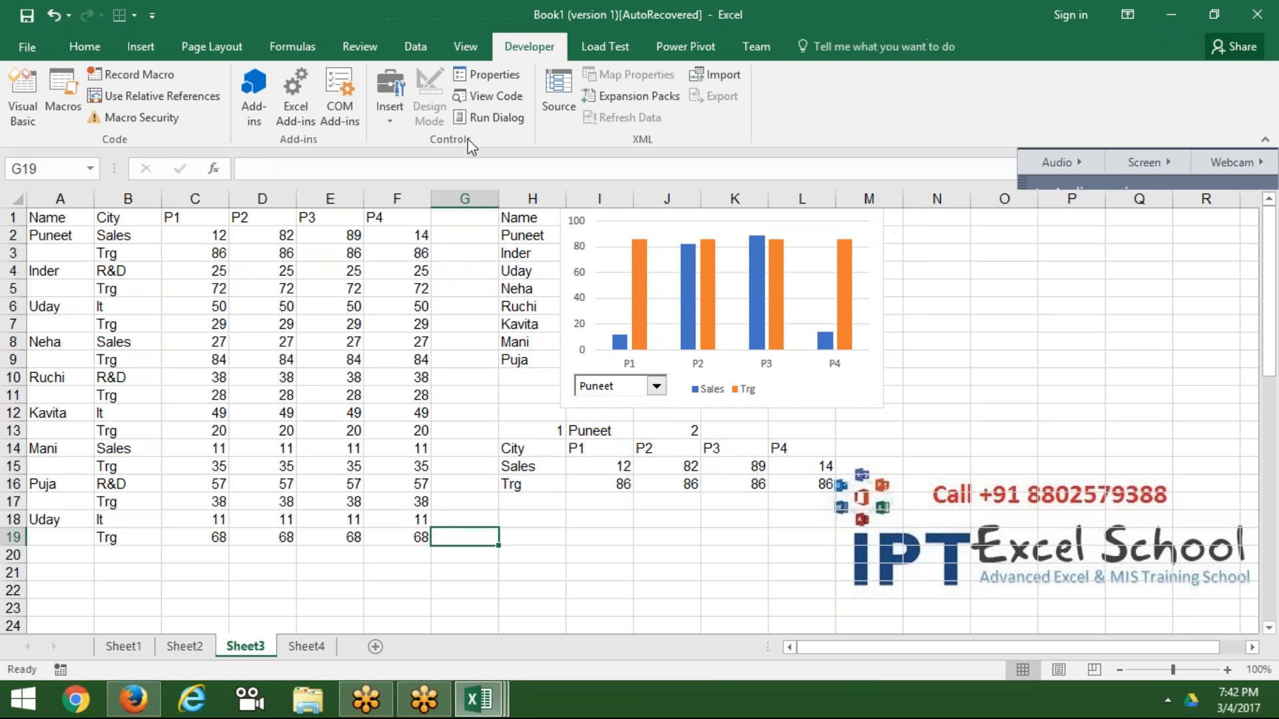
left_click(394, 124)
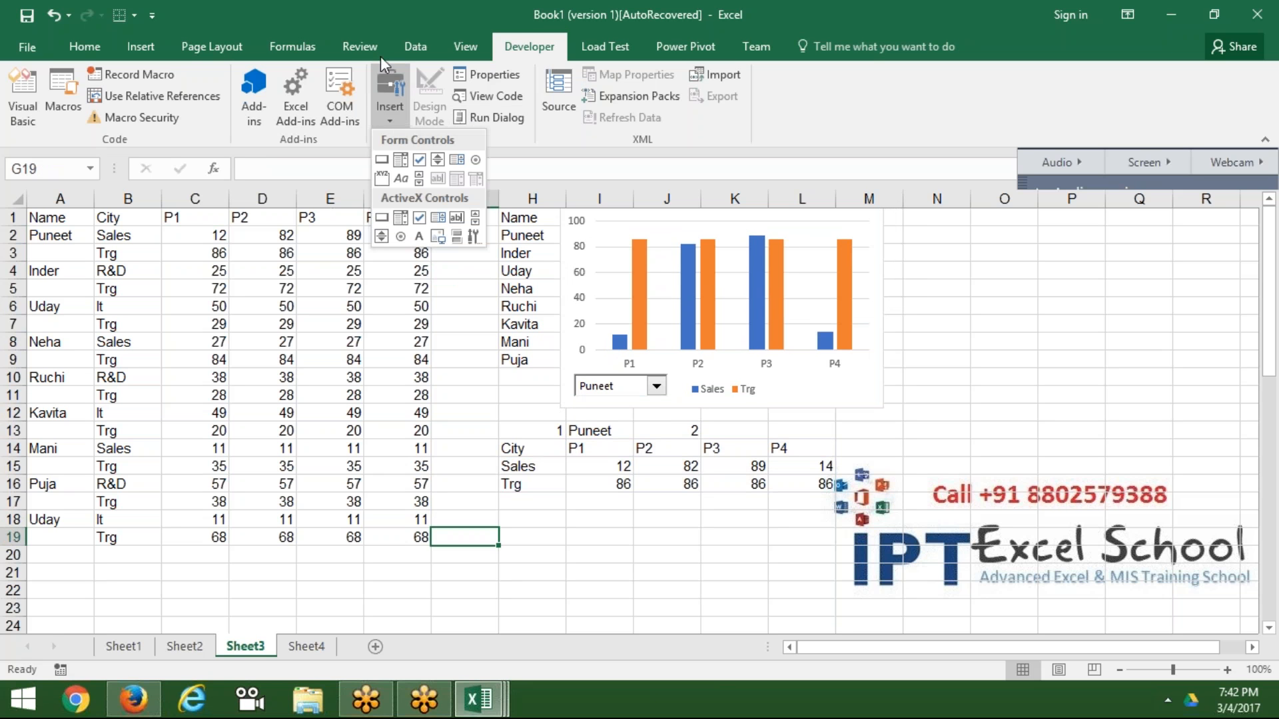
left_click(401, 163)
left_click_drag(517, 522, 713, 548)
Step: Set the second combo box's input range to $A$2:$A$19 in its control format settings
right_click(674, 538)
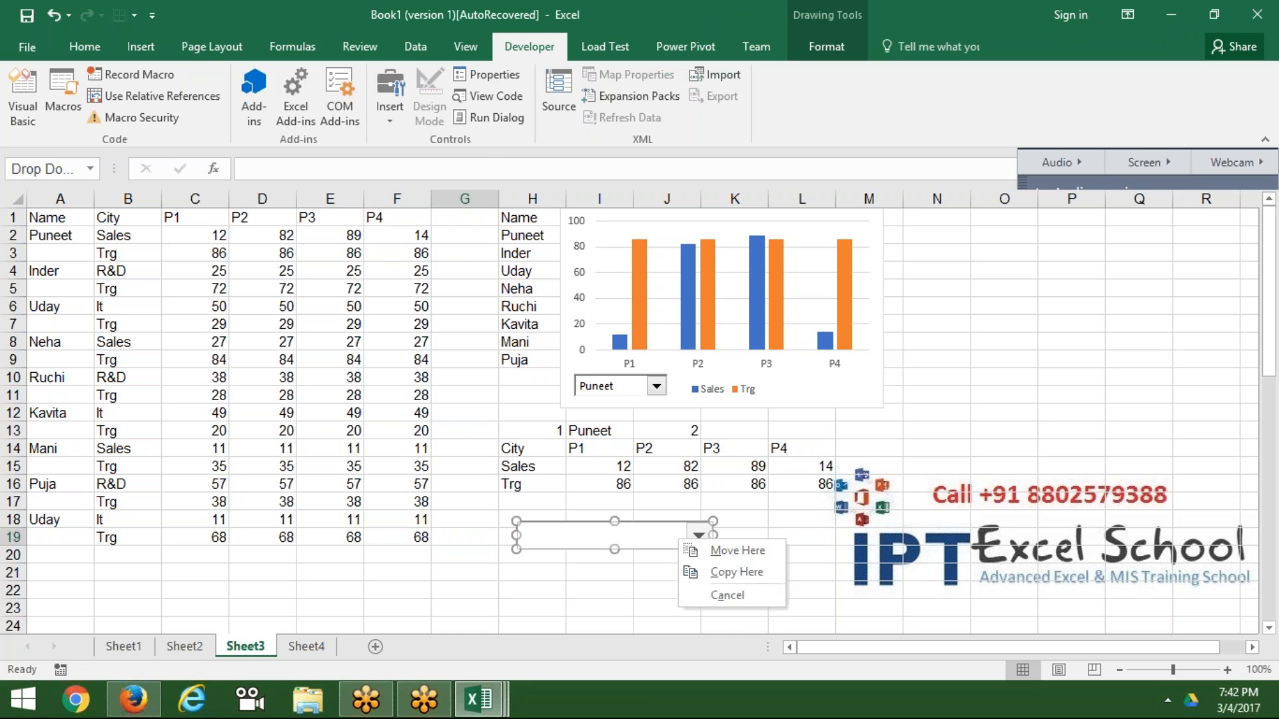
right_click(662, 536)
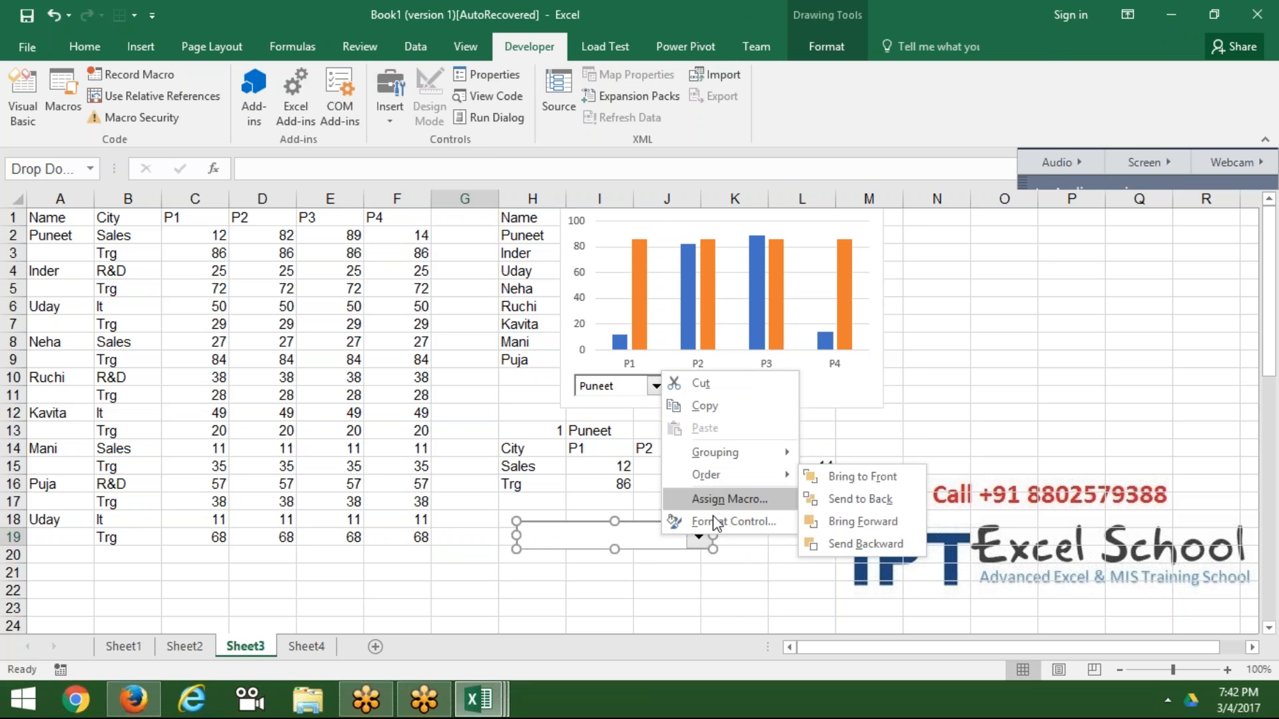
left_click(716, 522)
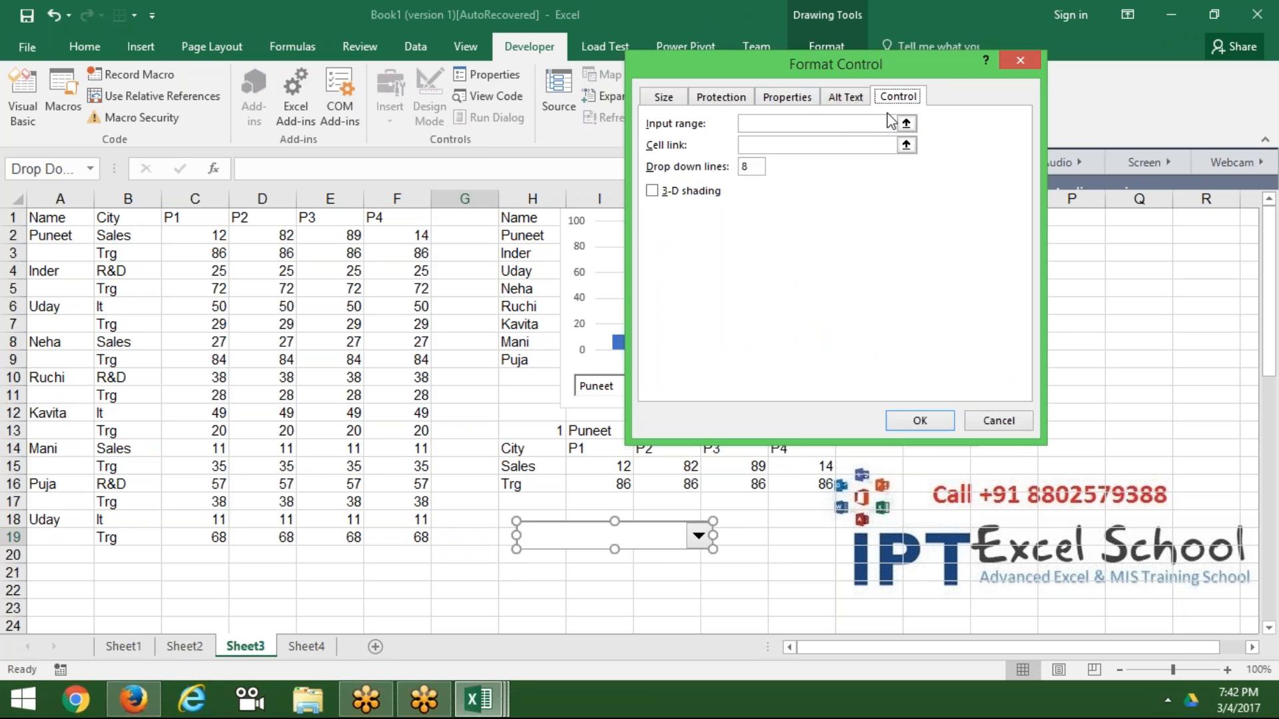
left_click(906, 123)
left_click_drag(86, 238, 90, 534)
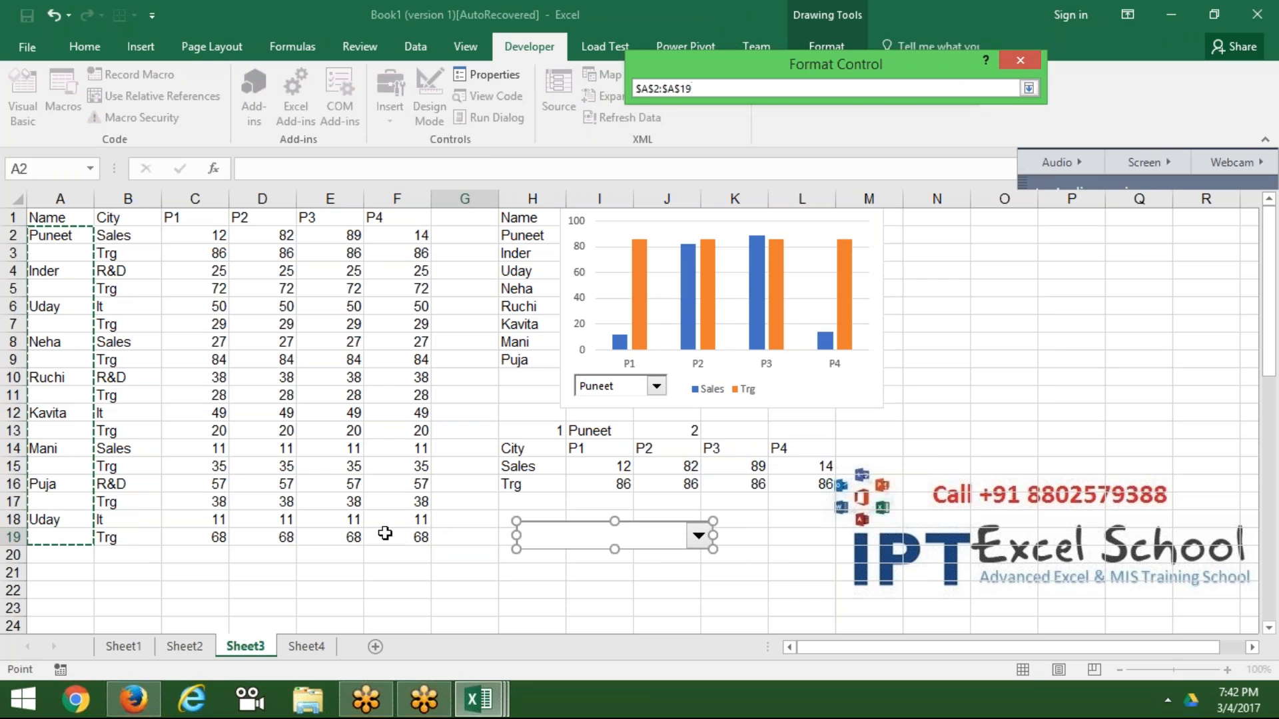
left_click(1029, 88)
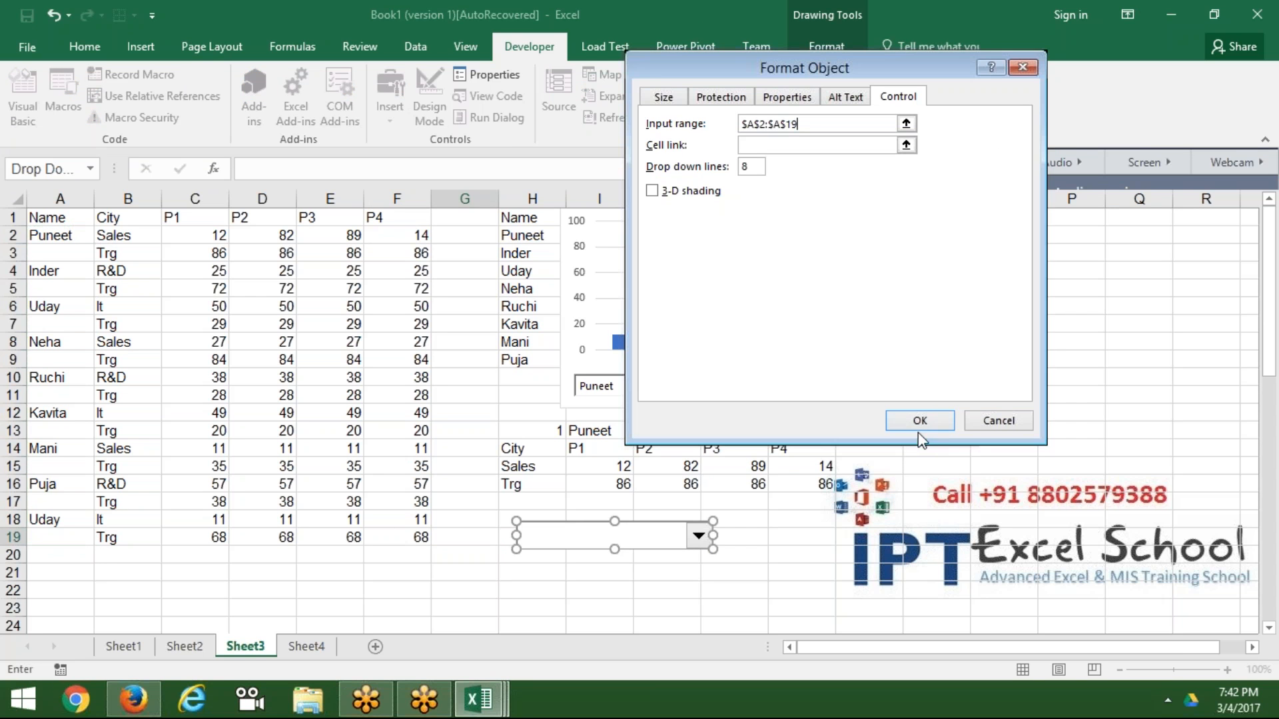
left_click(947, 421)
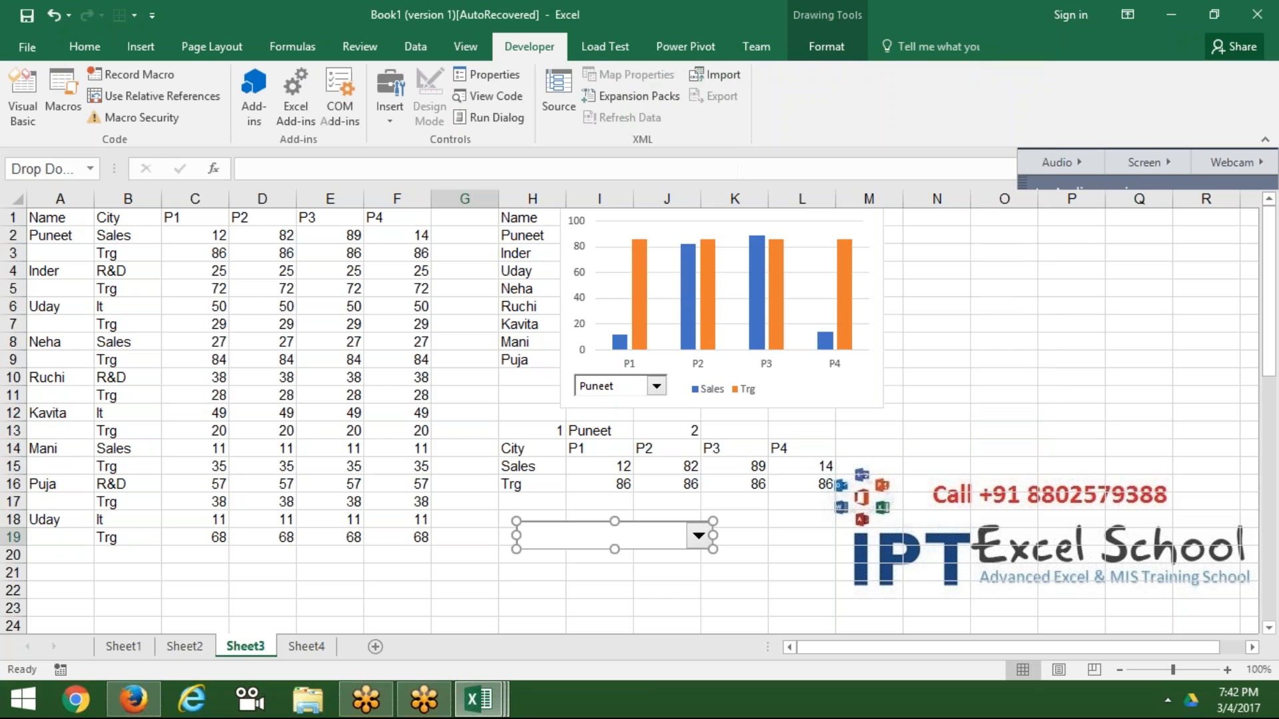
left_click(741, 558)
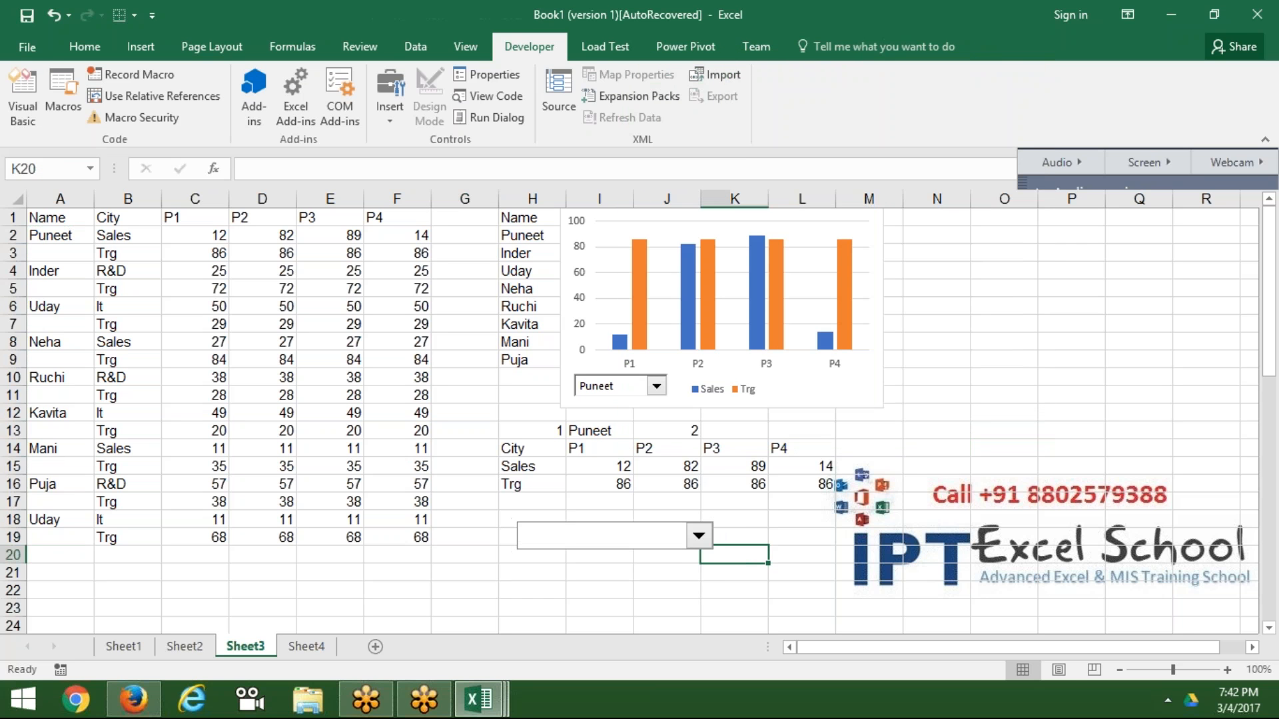
Step: Check the second combo box's list of entries and delete that combo box
left_click(697, 540)
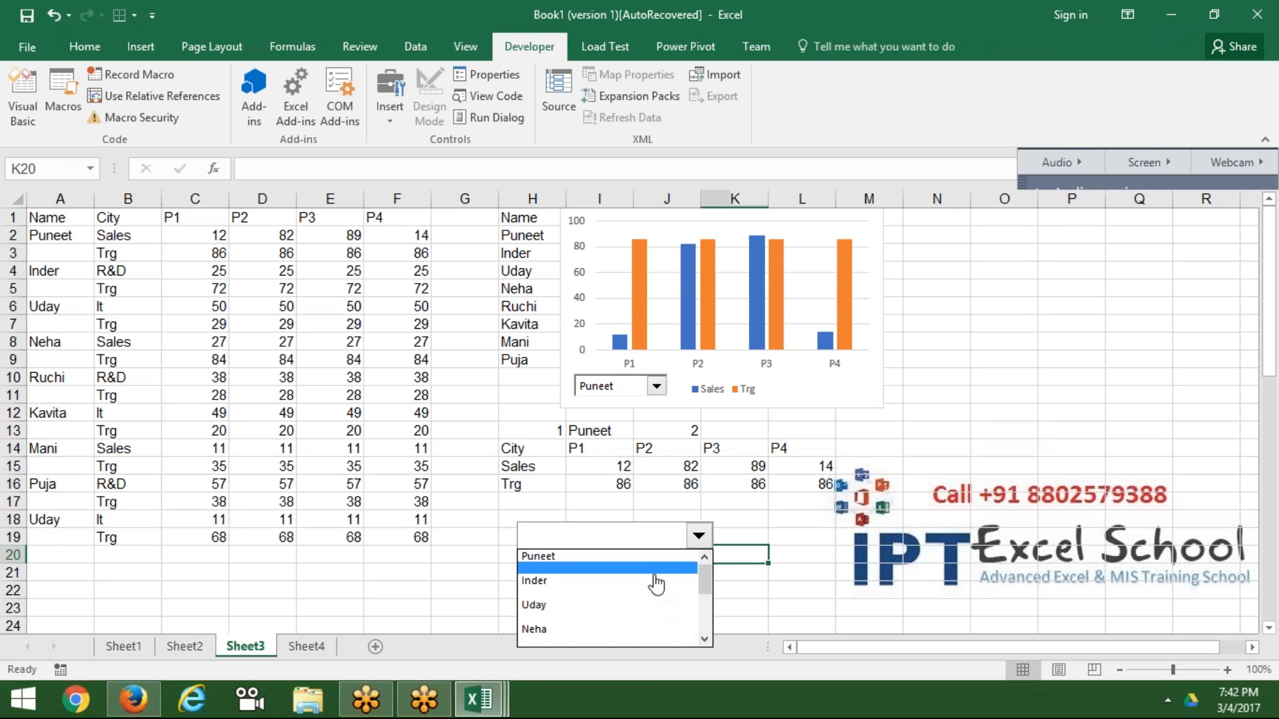
left_click(767, 573)
right_click(690, 547)
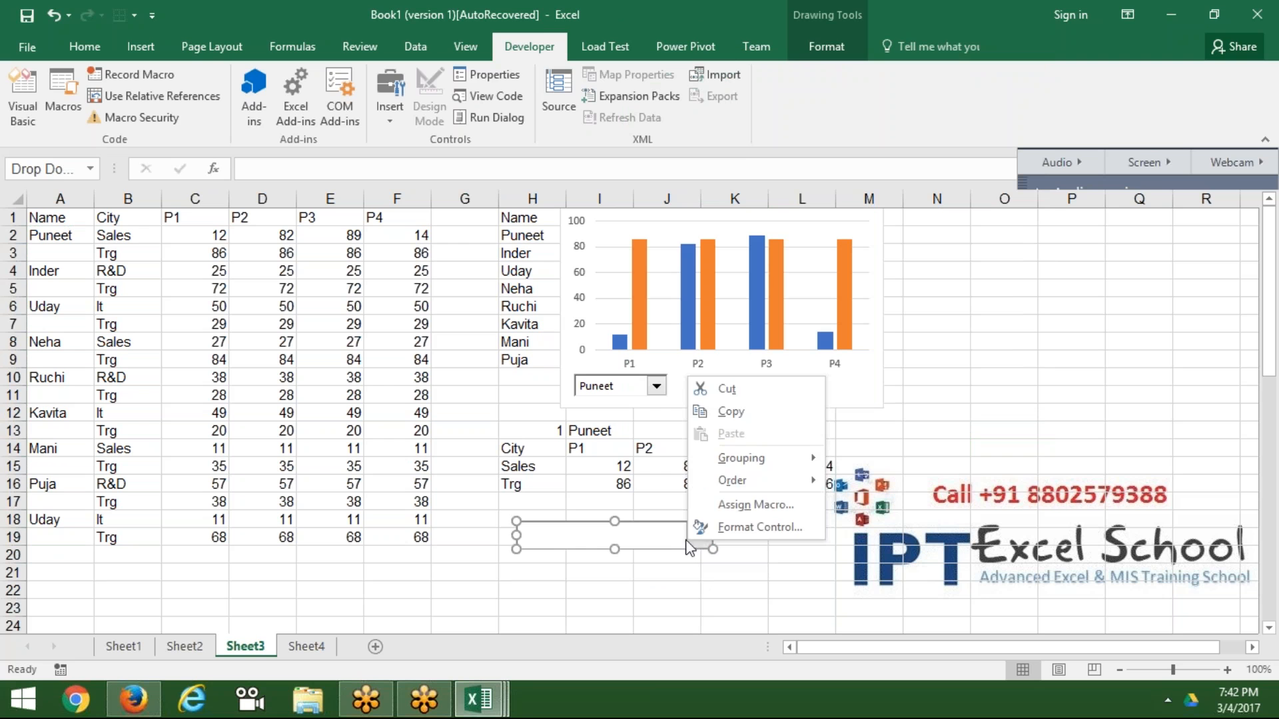
key("Escape")
key("Delete")
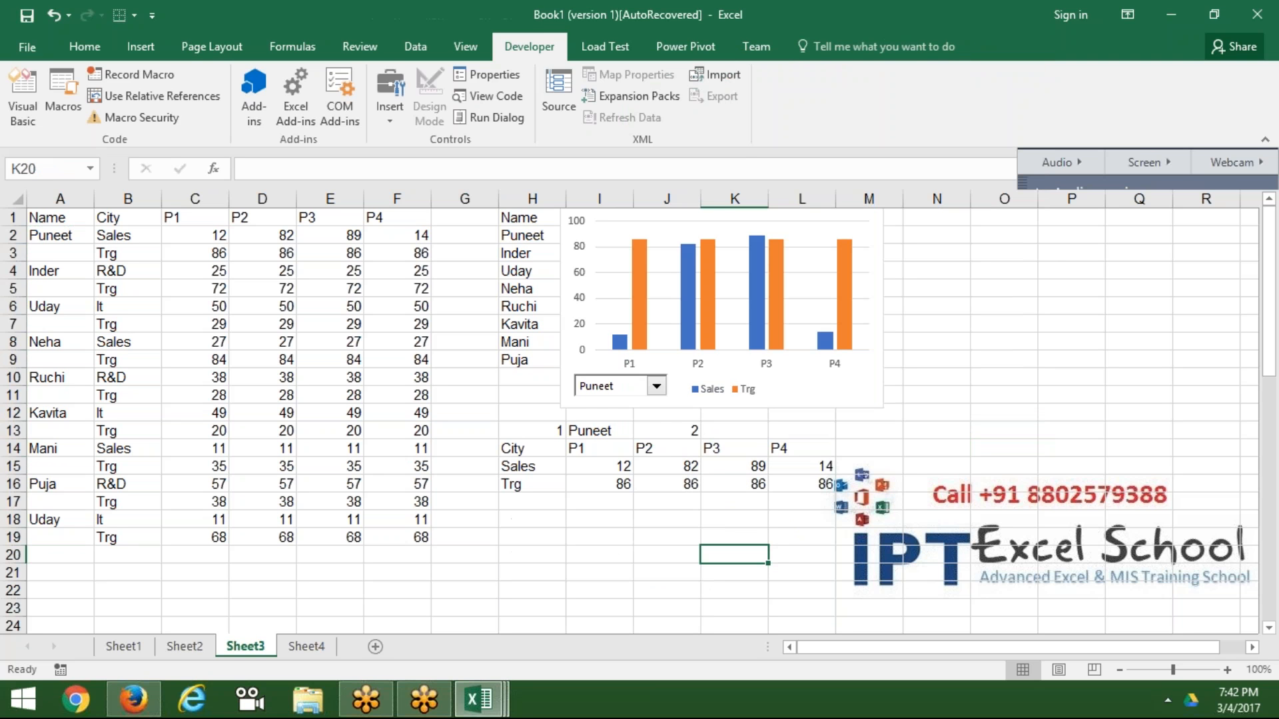
Step: Compare the chart combo box's list with the source name list in H1:H9
left_click(656, 386)
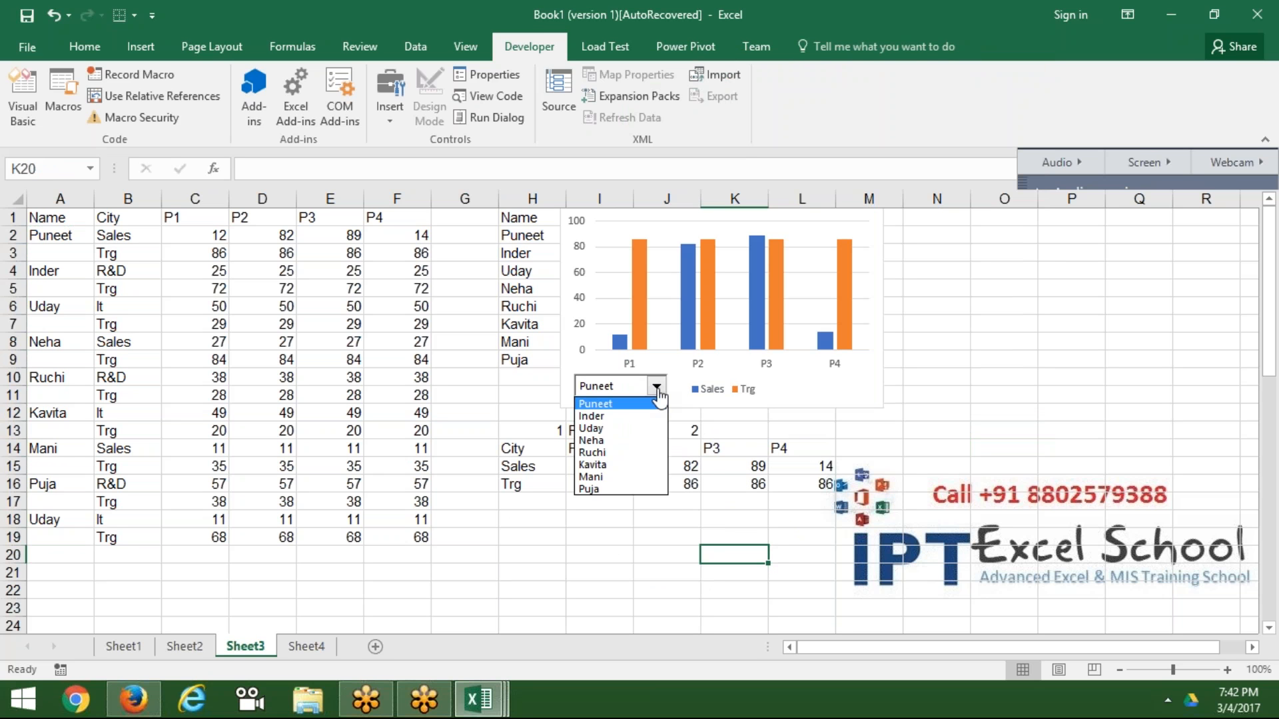
left_click(446, 331)
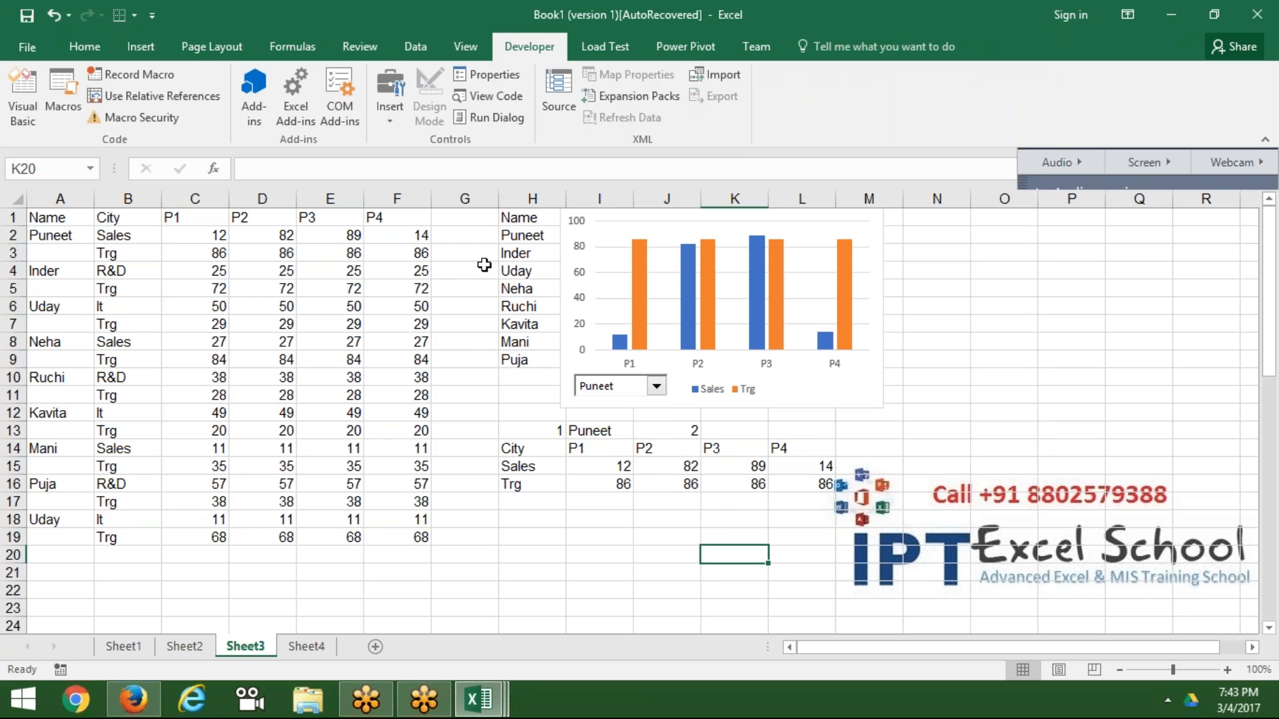
left_click_drag(517, 217, 523, 360)
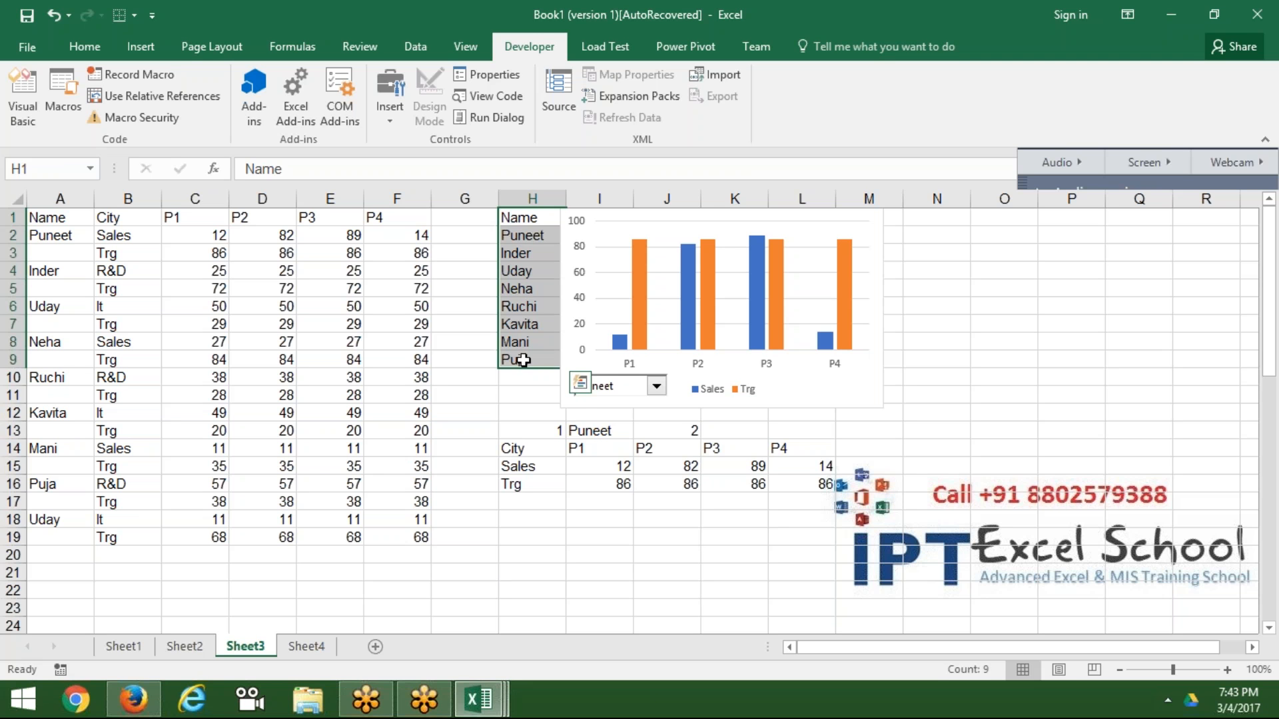
left_click(542, 398)
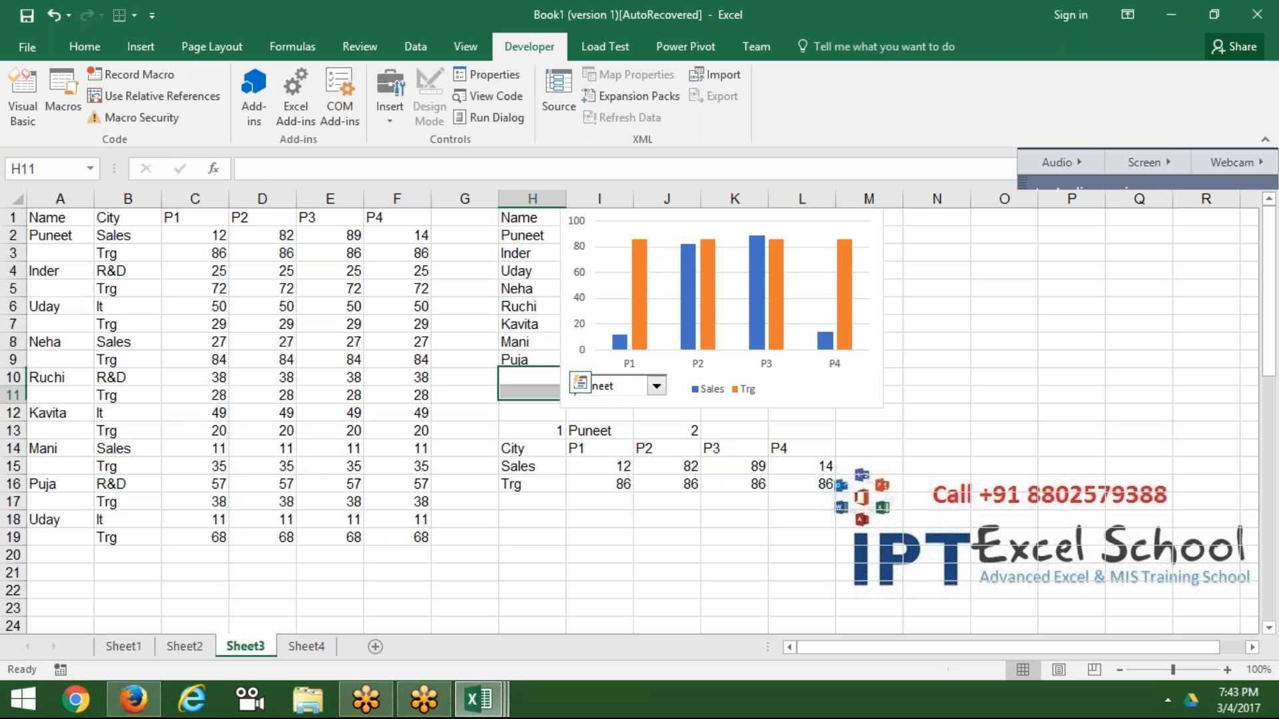
Step: Review the input range and cell link in the chart combo box's control format settings
left_click(603, 389)
left_click(605, 402)
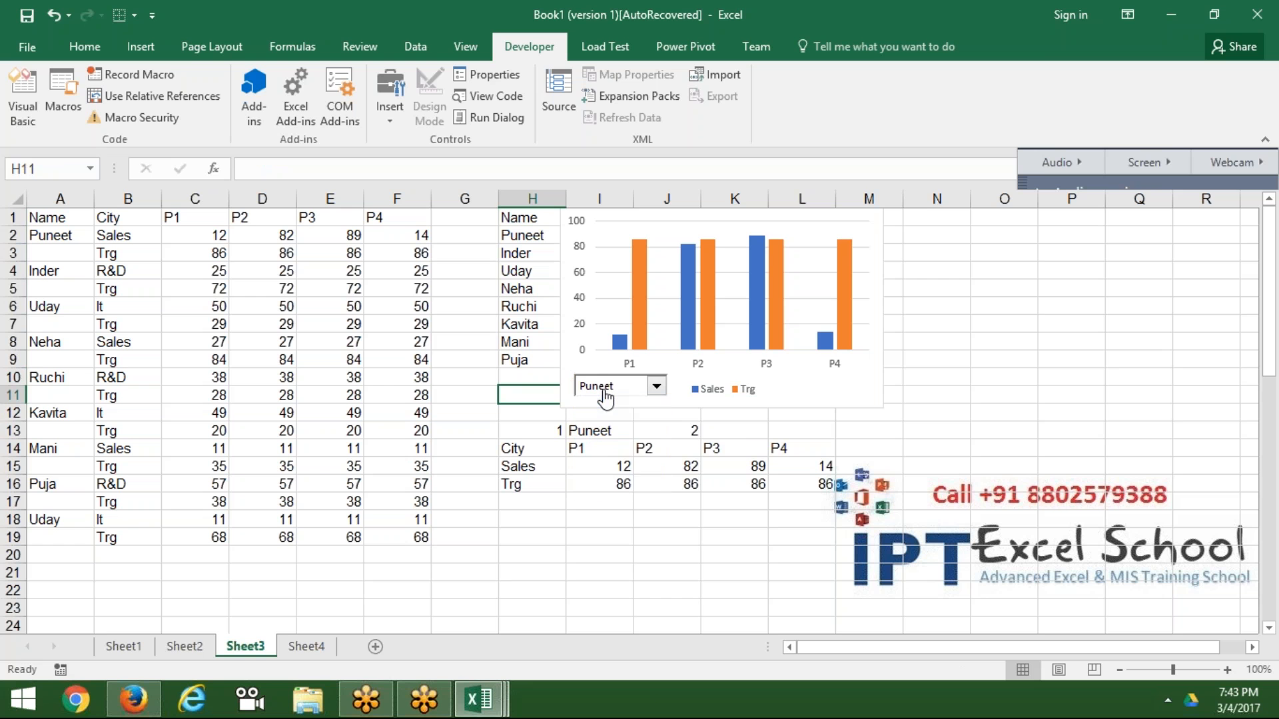
right_click(606, 398)
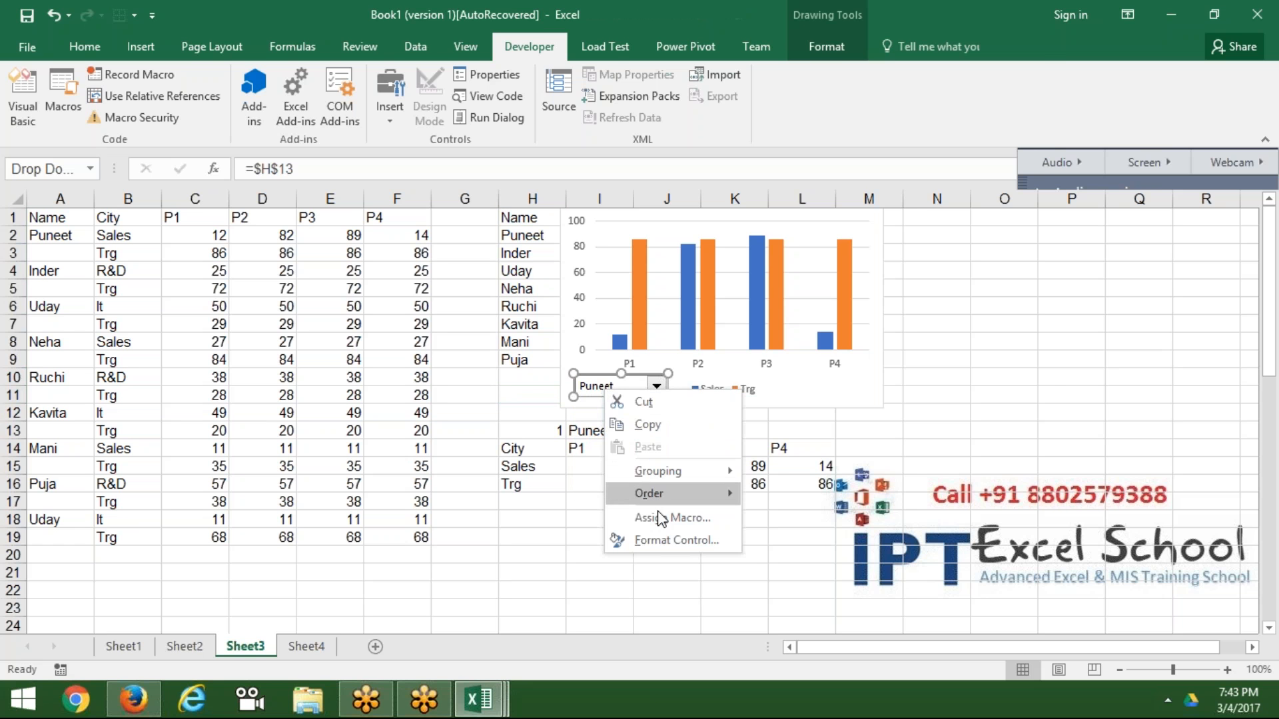
left_click(664, 541)
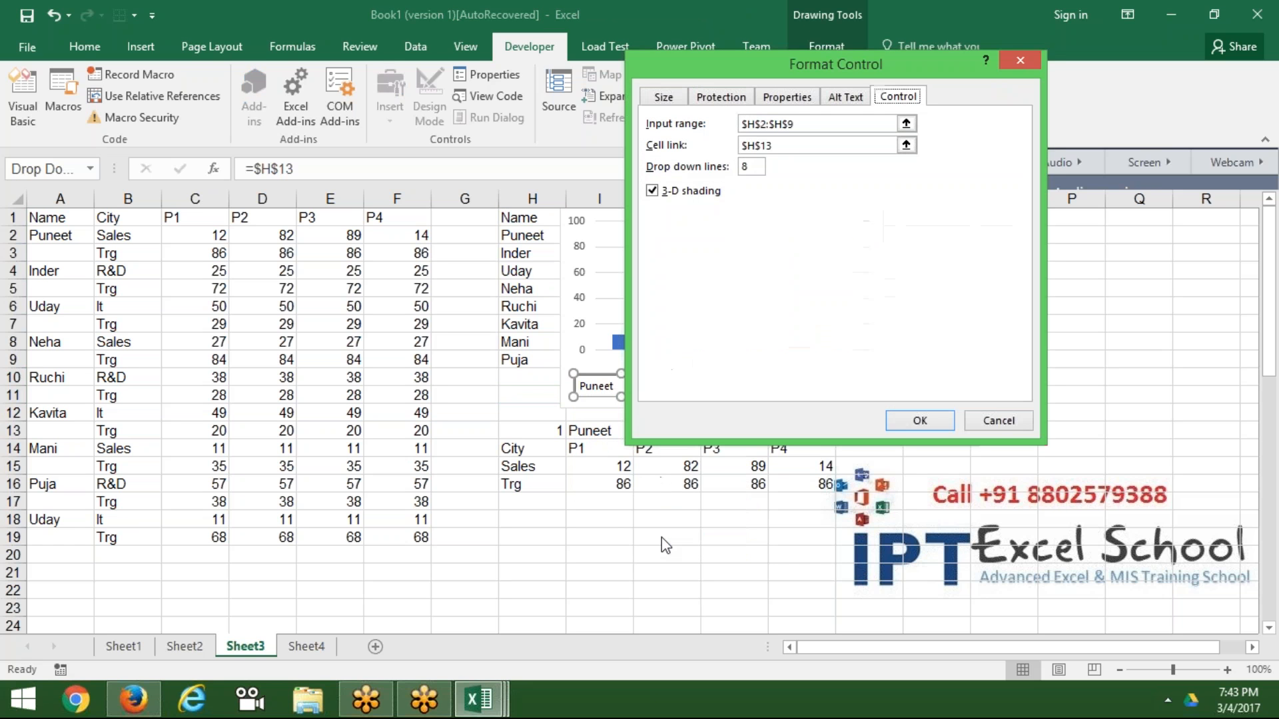
left_click(794, 124)
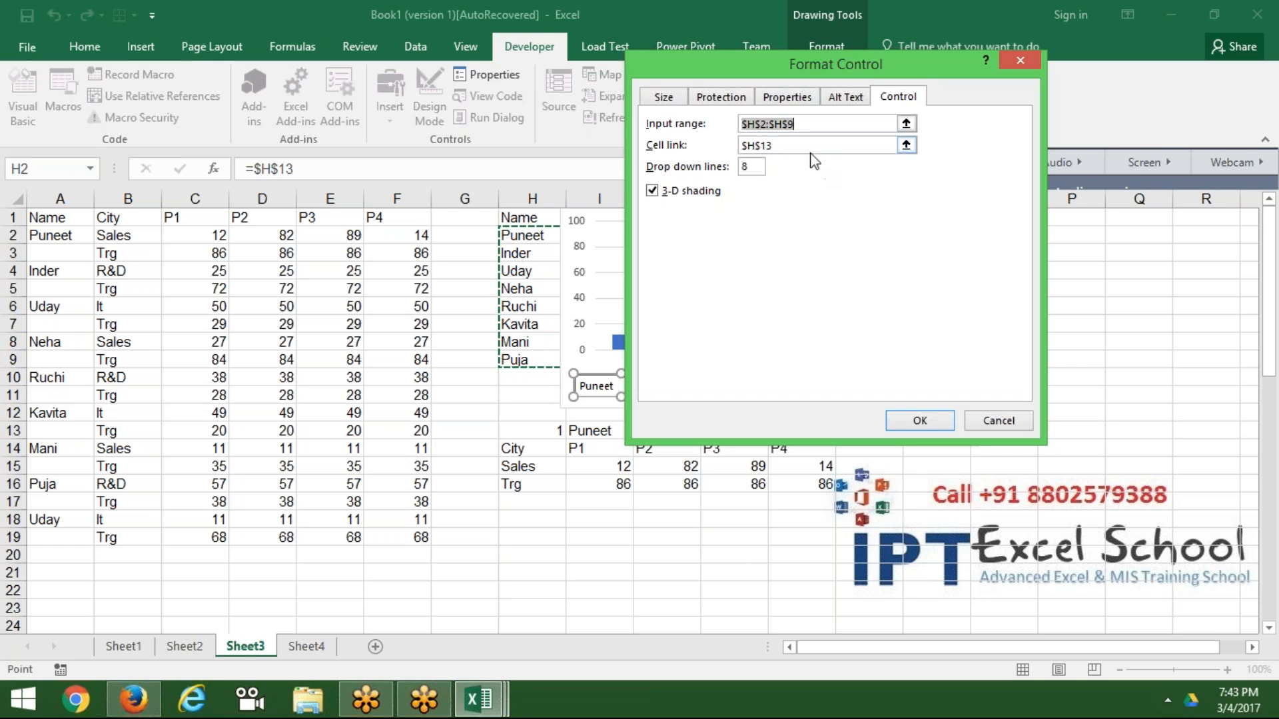
key("Tab")
left_click(790, 145)
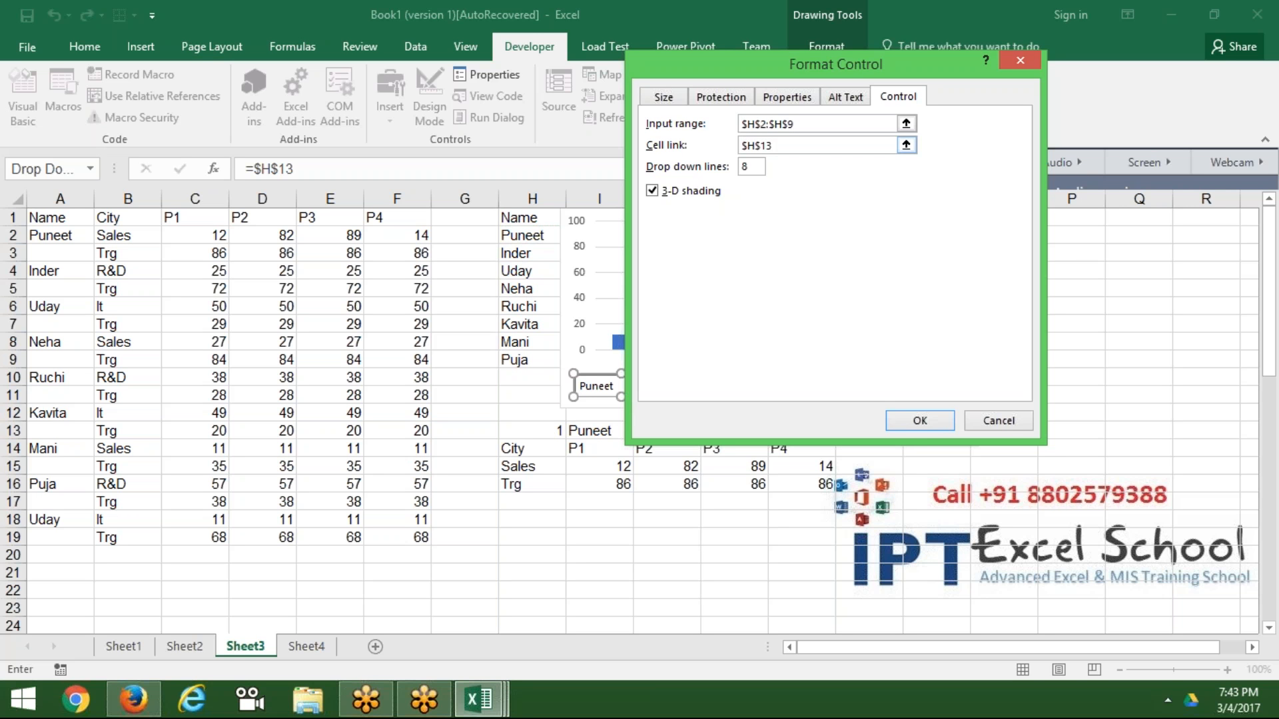
left_click(920, 420)
left_click(655, 544)
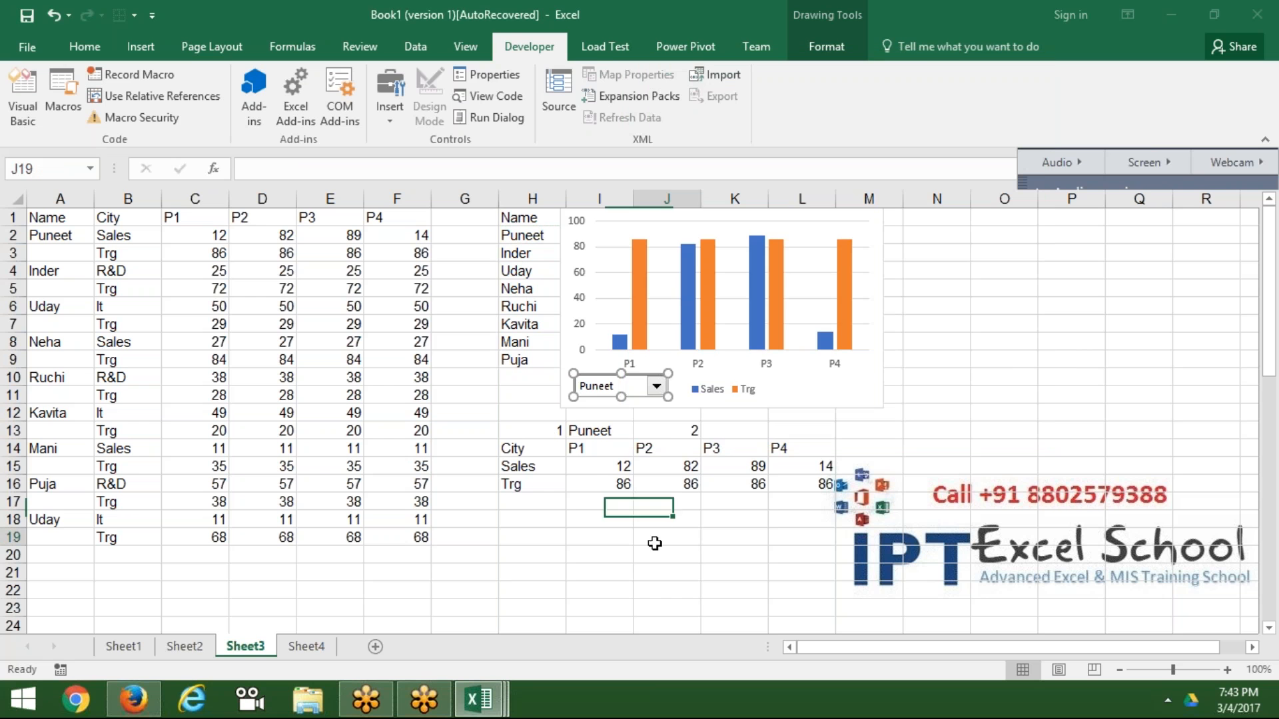
Step: Choose the second name in the chart's combo box and check its place in the name list against linked cell H13
left_click(625, 388)
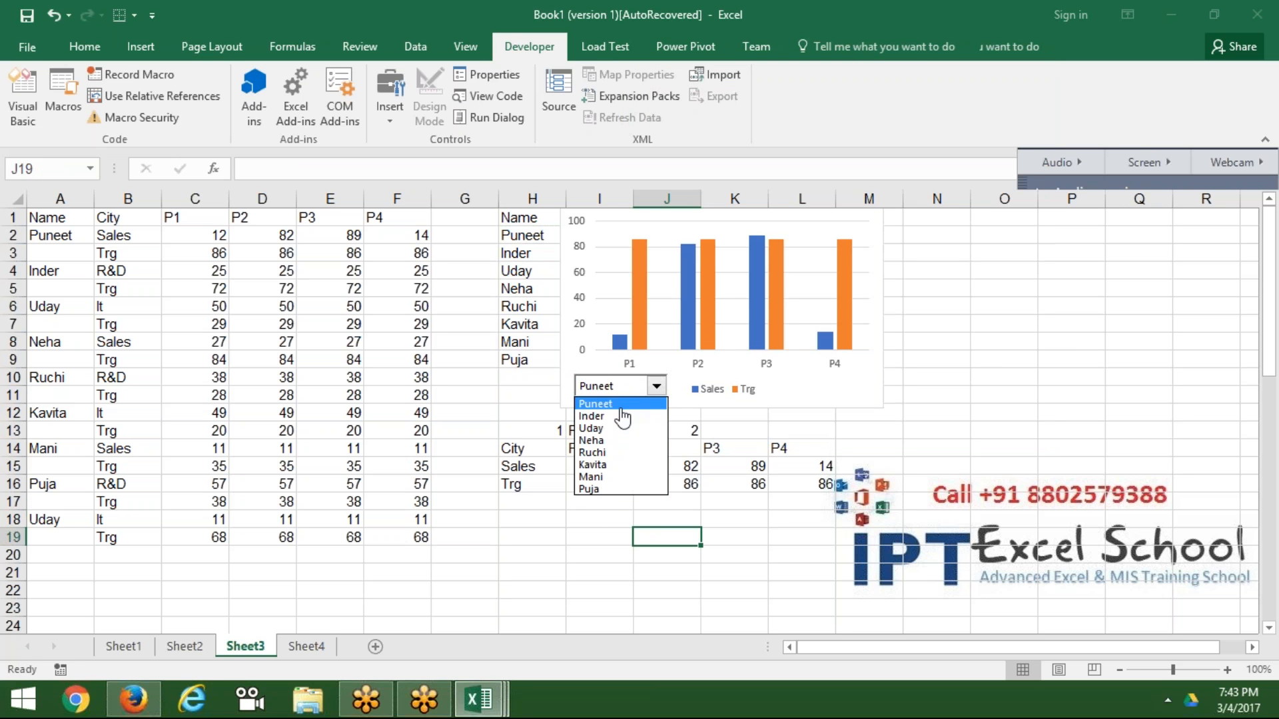
left_click(622, 416)
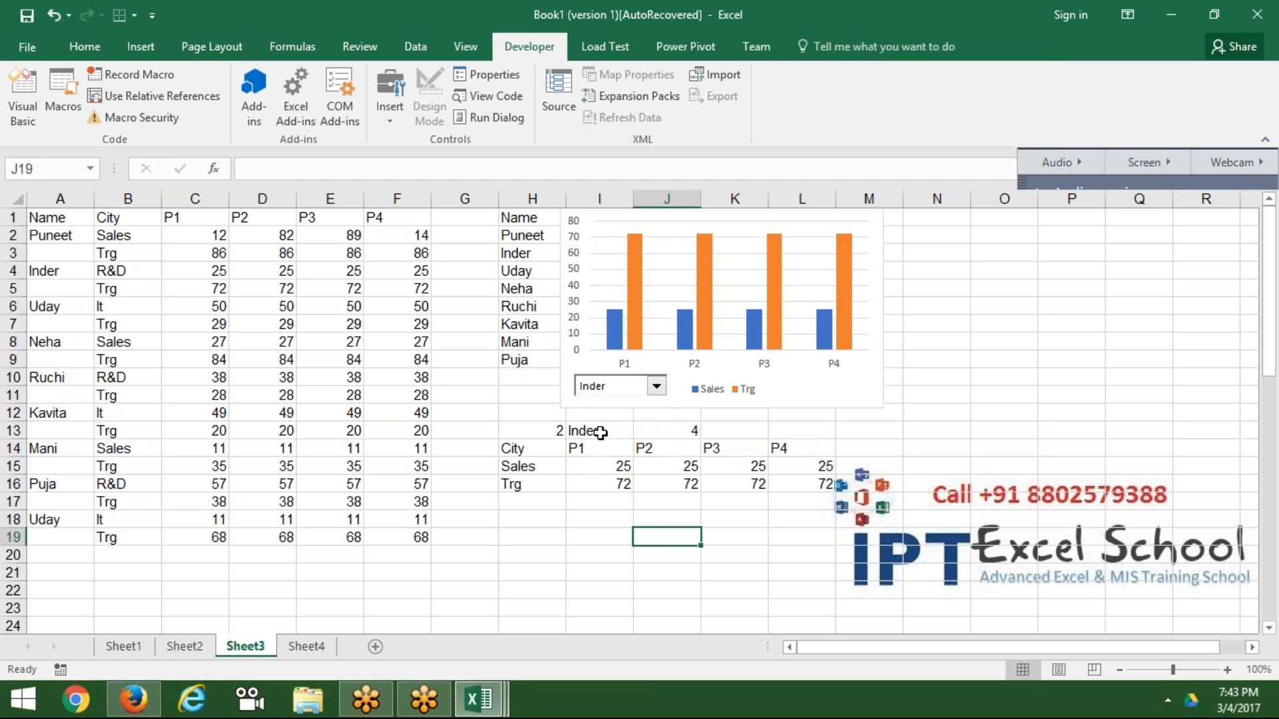
left_click(536, 238)
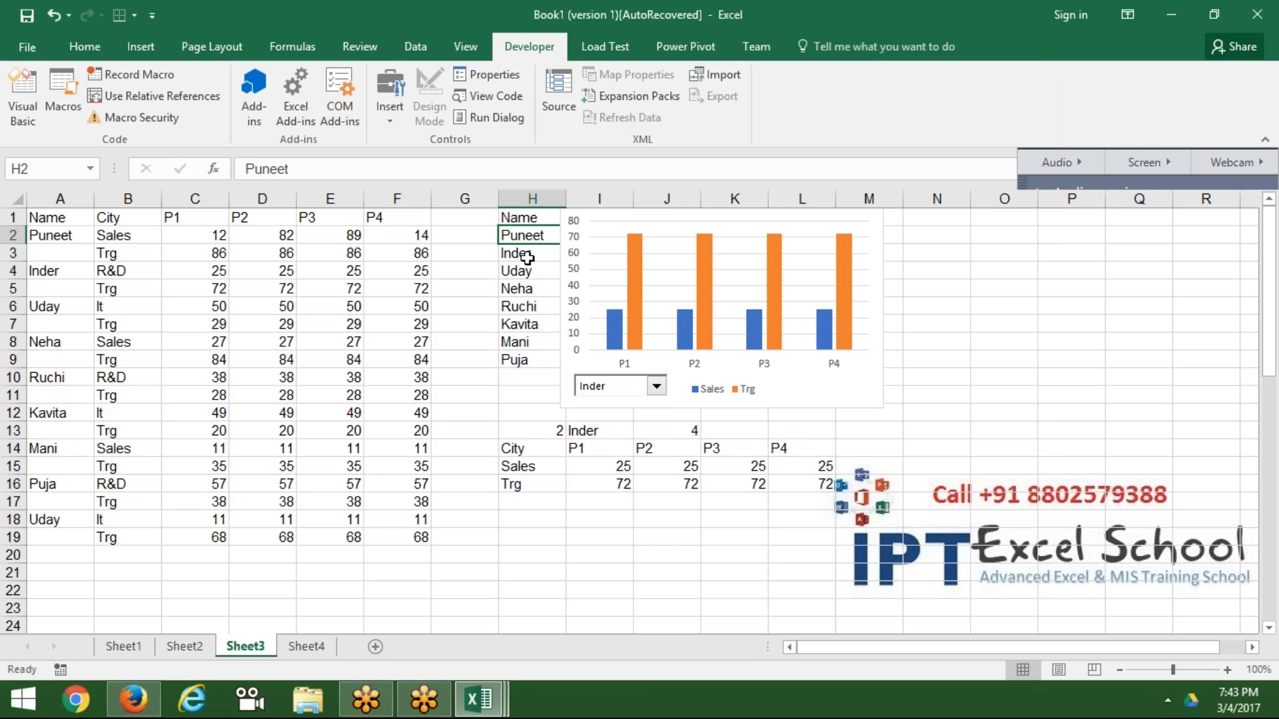
left_click(527, 256)
left_click(545, 429)
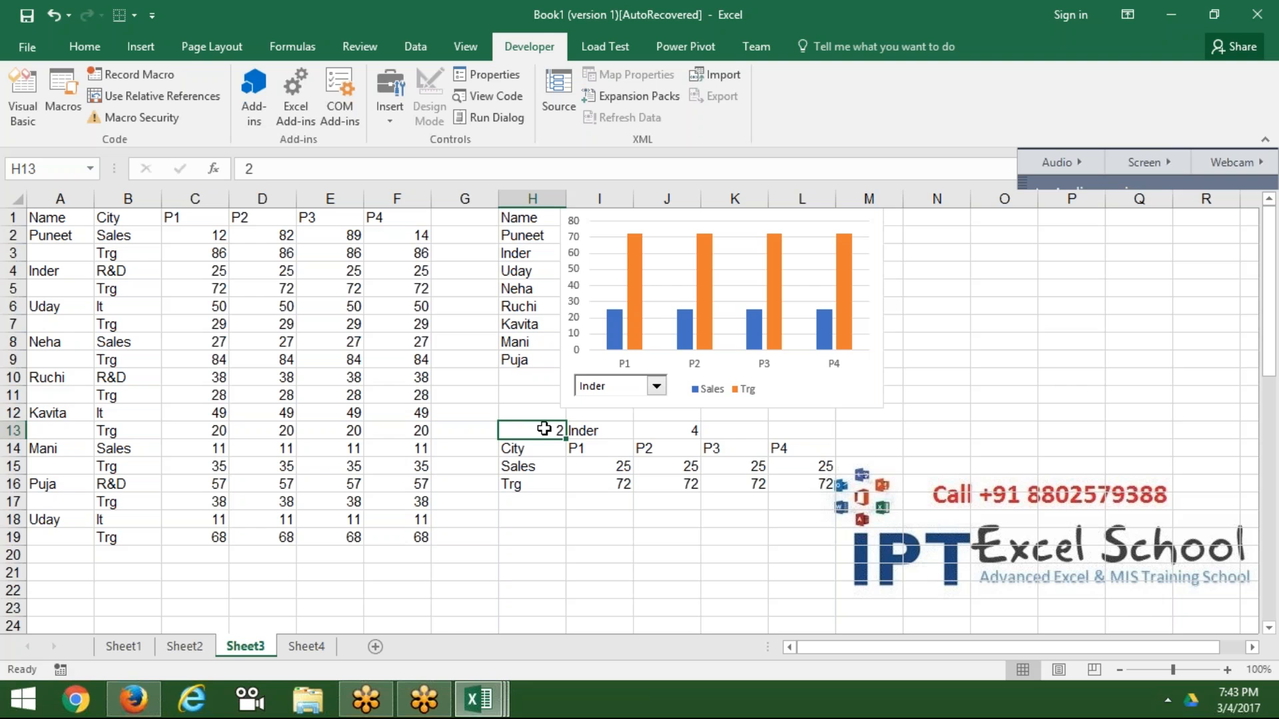
Step: Examine the OFFSET formula in I13 and the MATCH formula in J13 against the selected name's row in column A
double_click(579, 430)
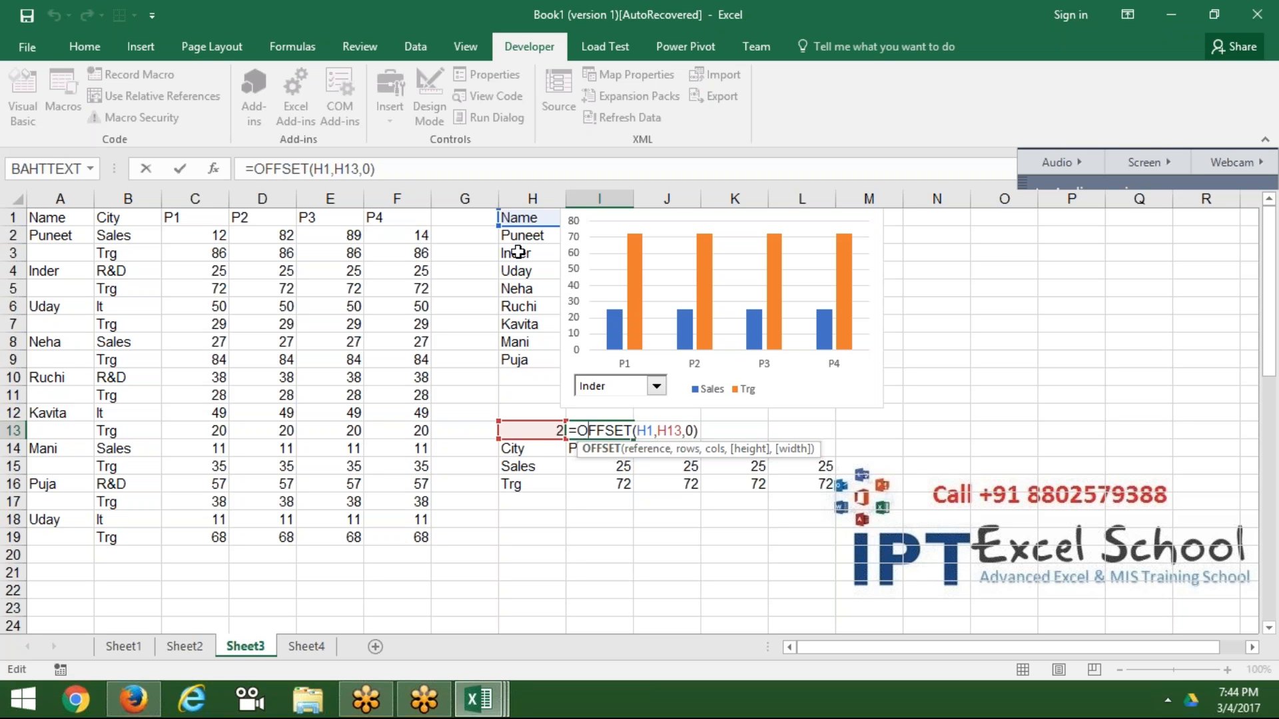
key("Return")
key("Up")
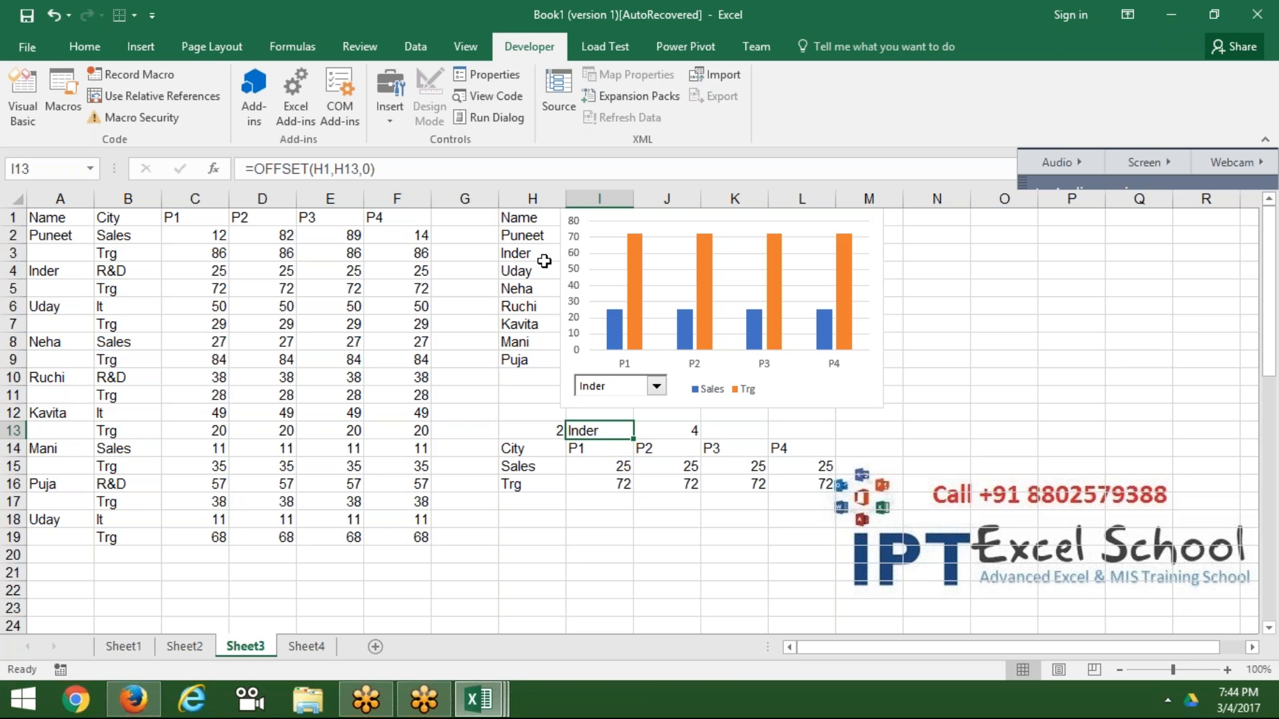
double_click(672, 430)
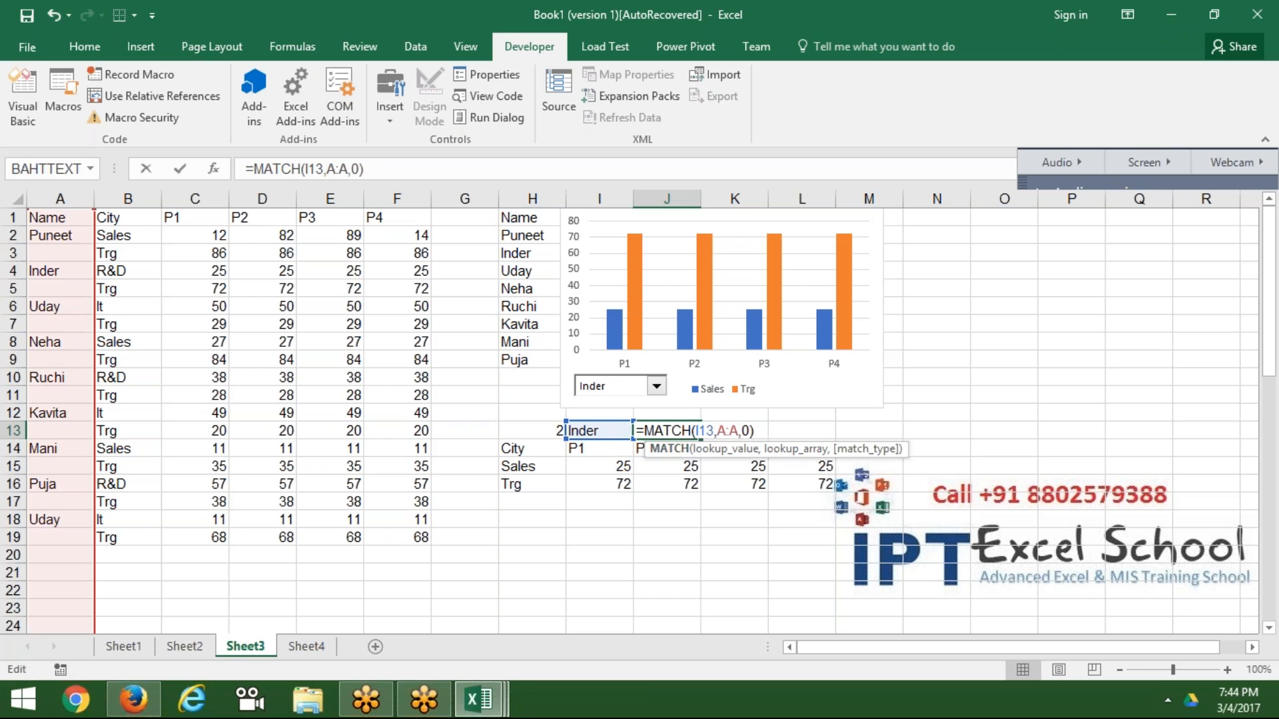
double_click(668, 430)
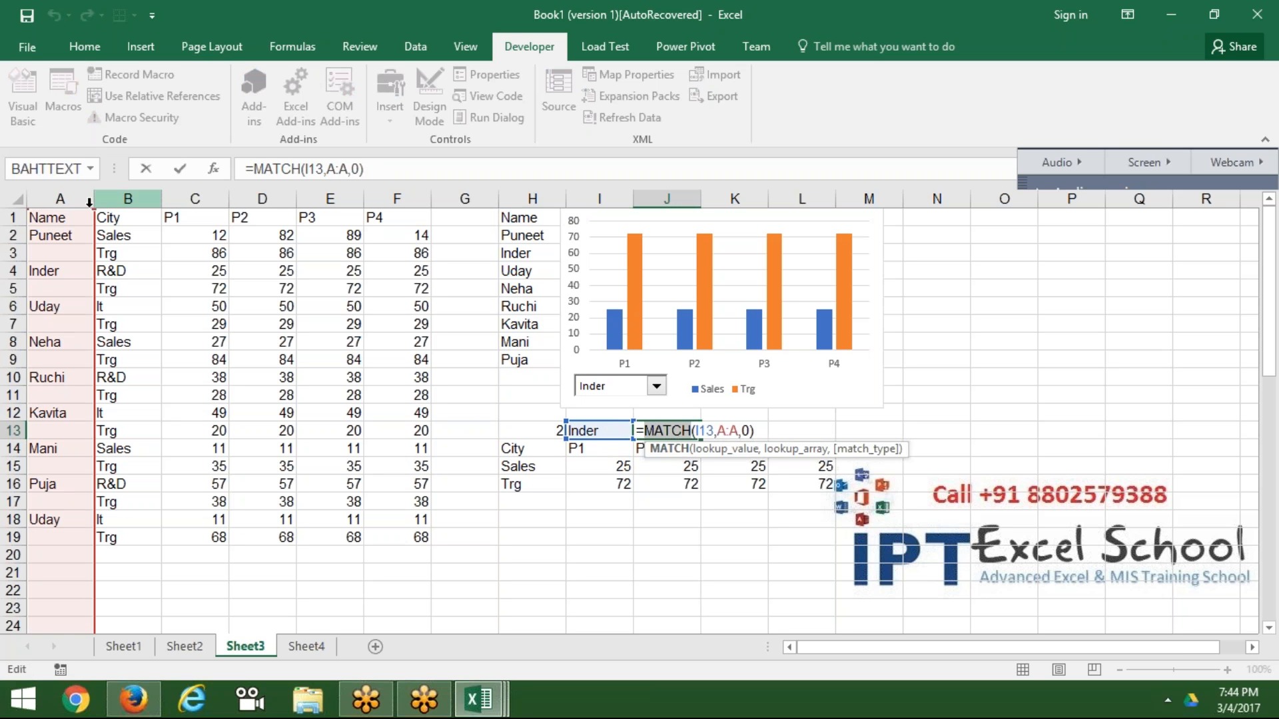
key("Return")
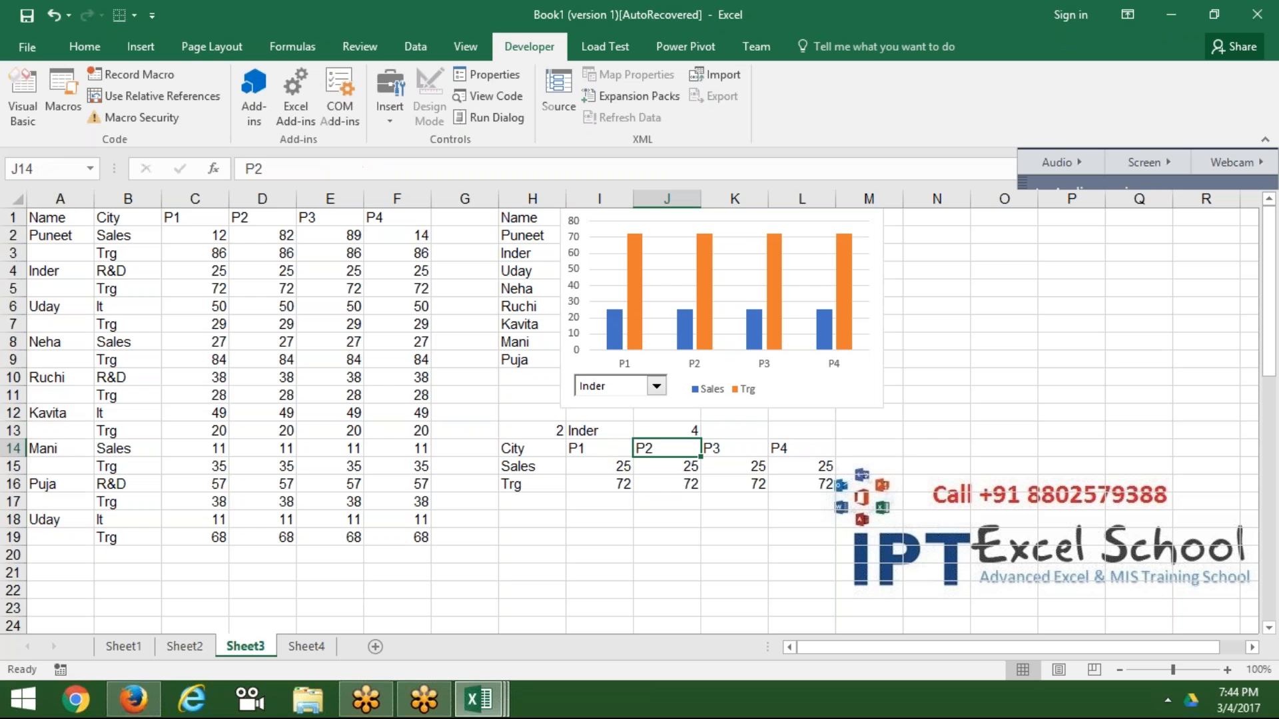
left_click(42, 268)
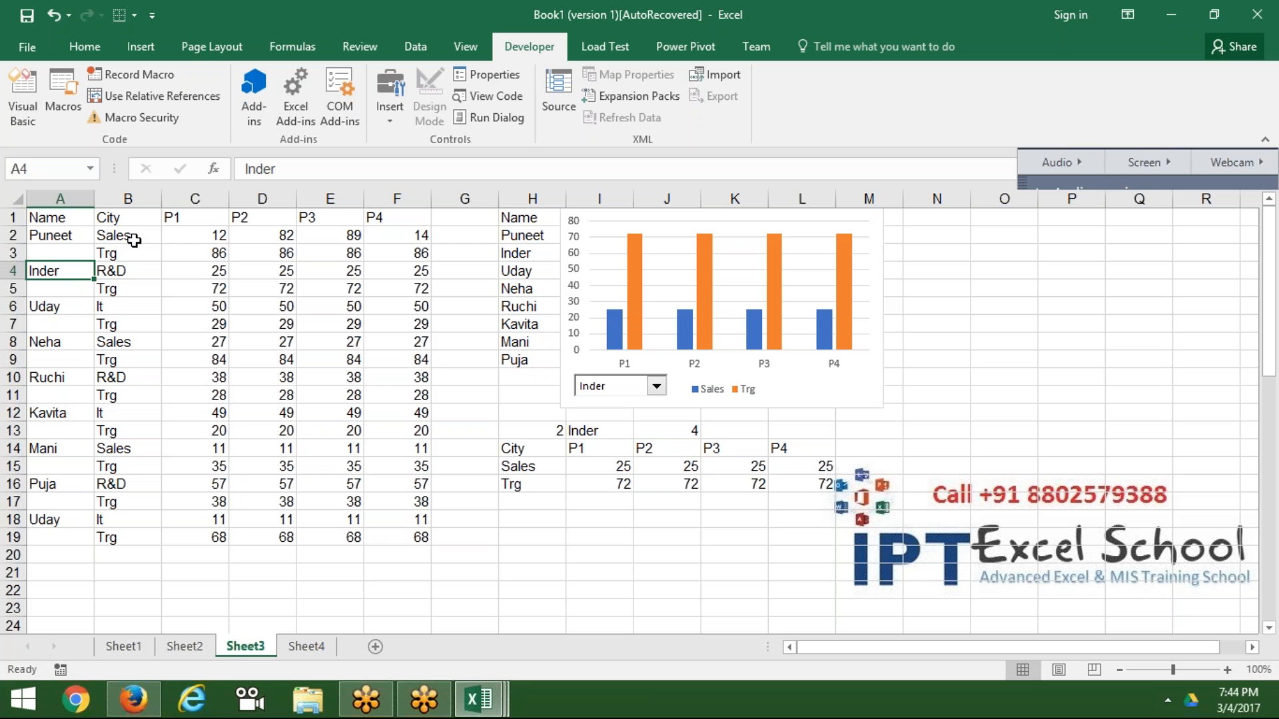
Step: Copy the Sales and Trg labels from B2:B3 over the row labels in B4:B7
left_click(134, 240)
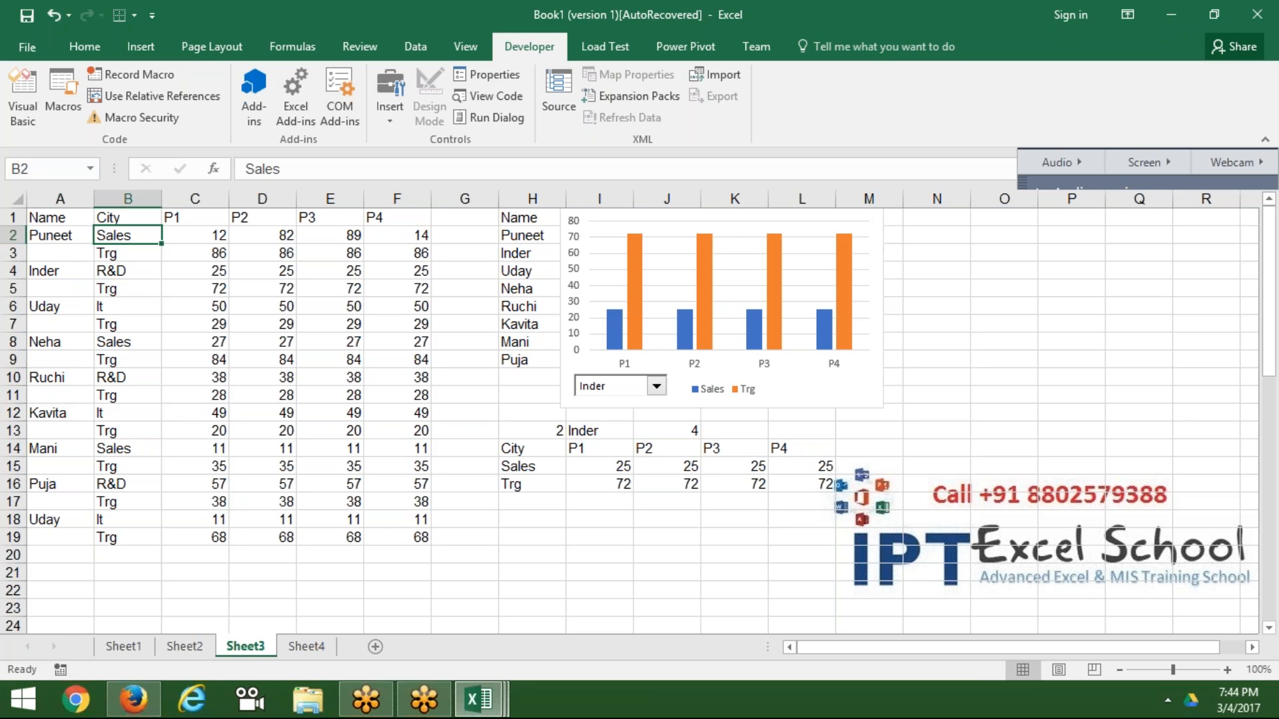
key("shift+Down")
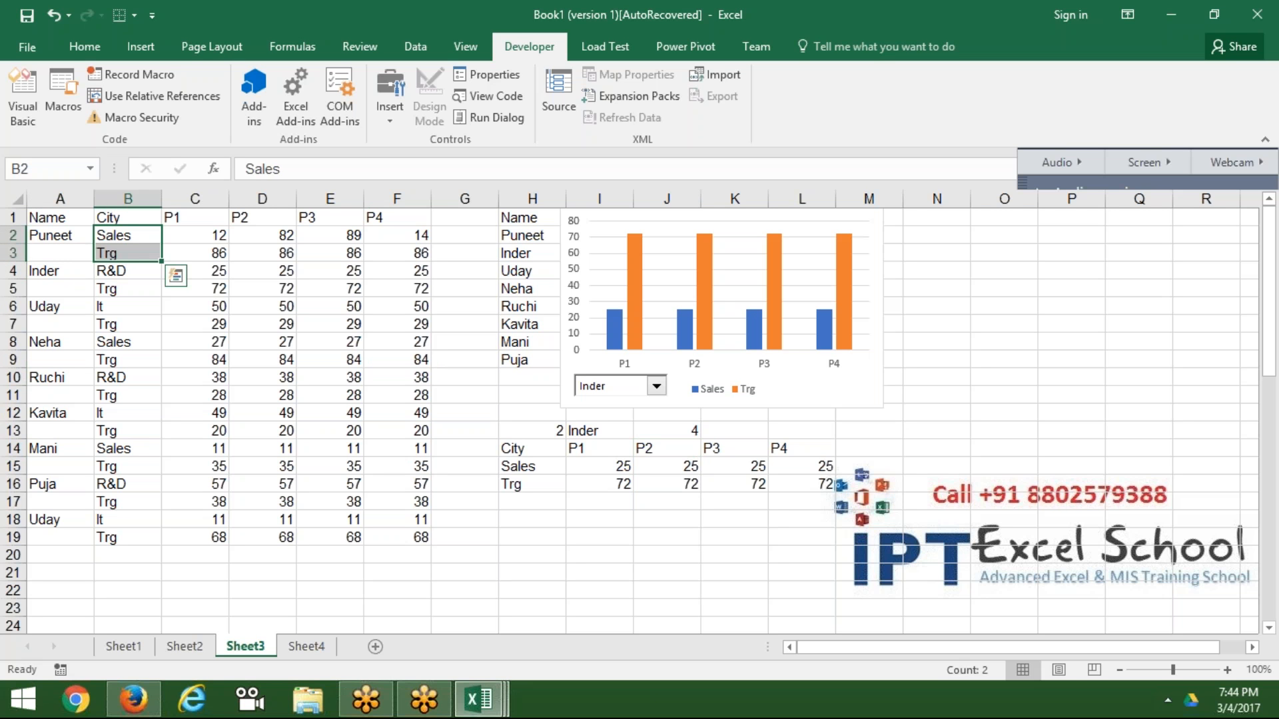
key("ctrl+c")
key("Down")
key("Down")
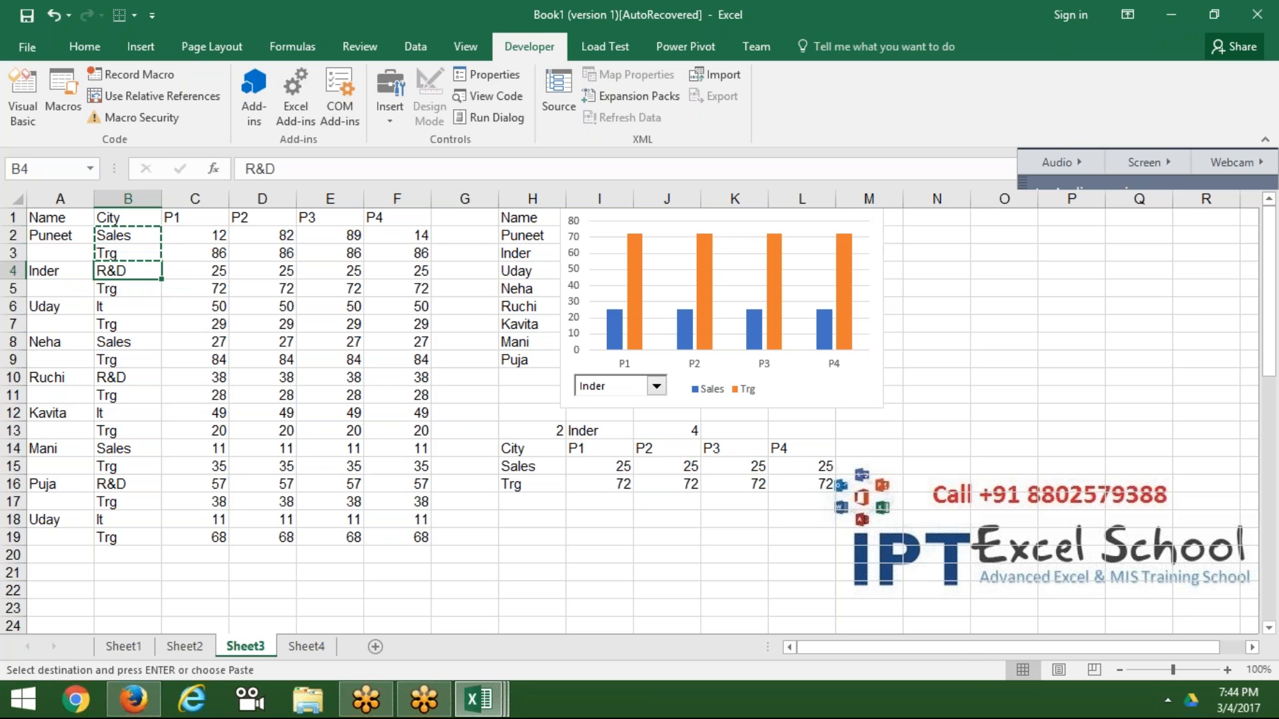
key("ctrl+v")
key("Down")
key("Down")
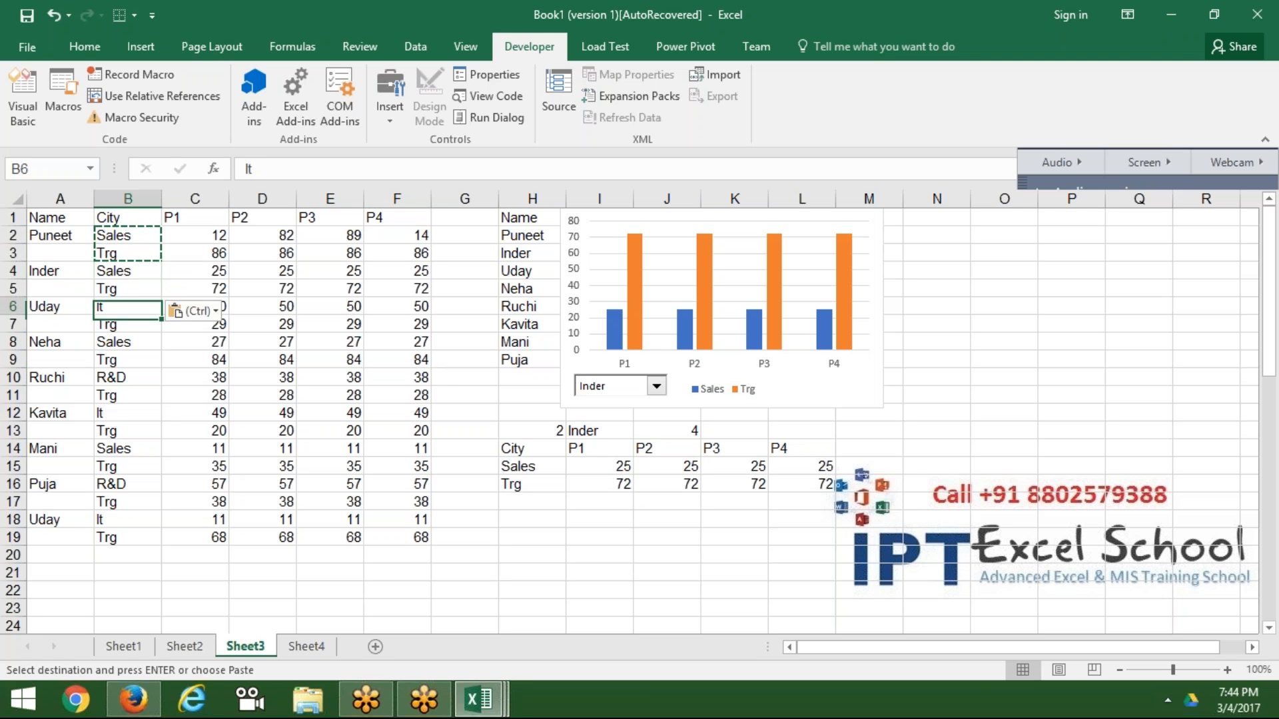
key("ctrl+v")
Step: Paste the copied Sales and Trg labels into B8:B13 so each name has the same row pair
key("Down")
key("Down")
key("ctrl+v")
key("Down")
key("Down")
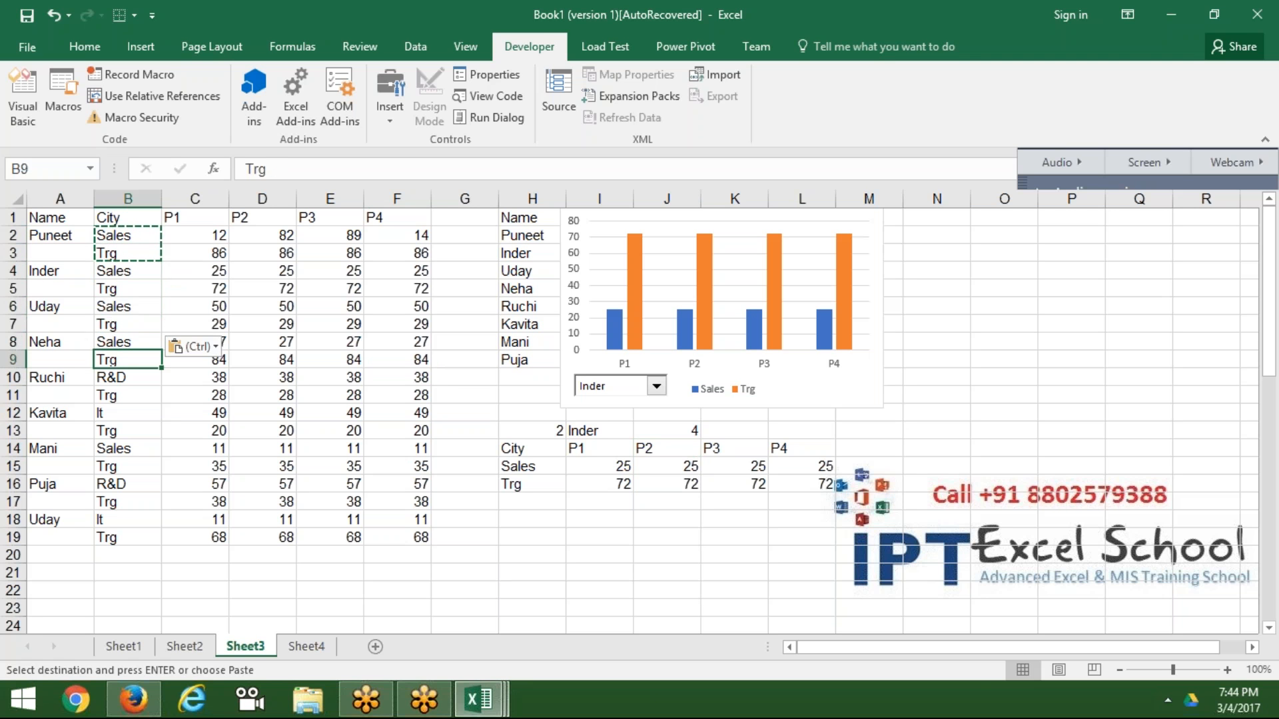
key("ctrl+v")
key("Down")
key("Down")
key("Down")
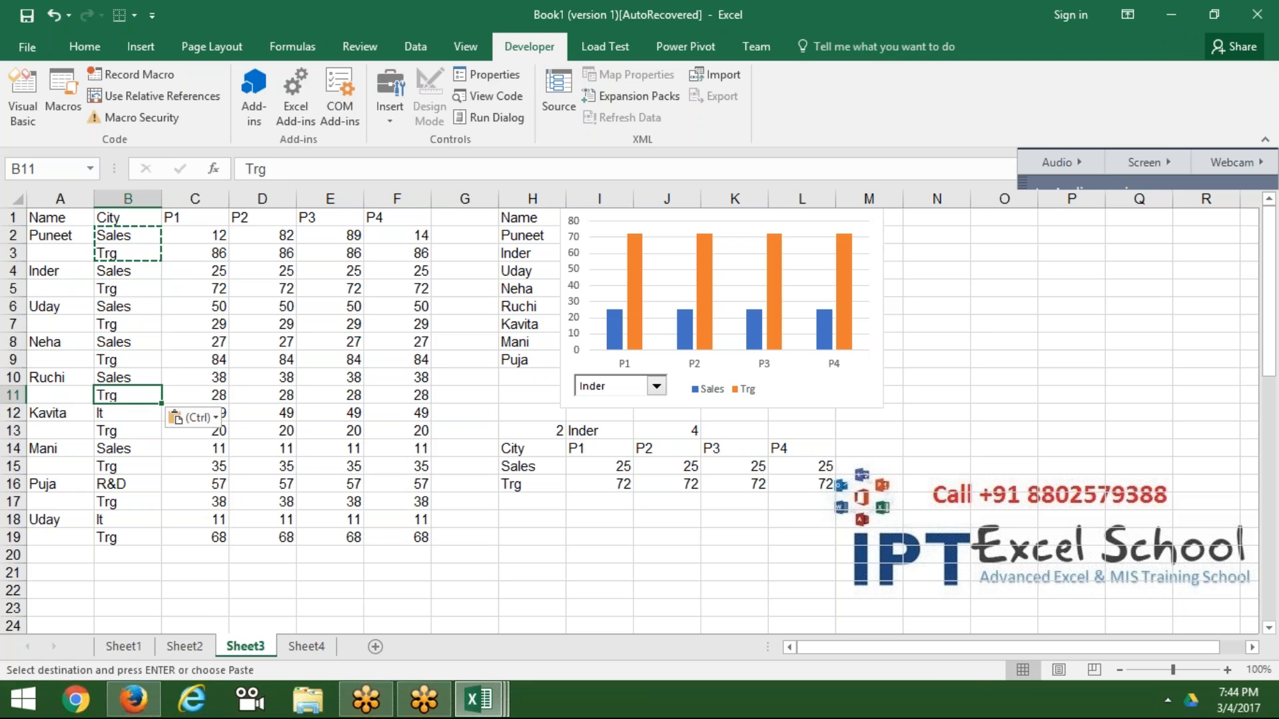
key("Up")
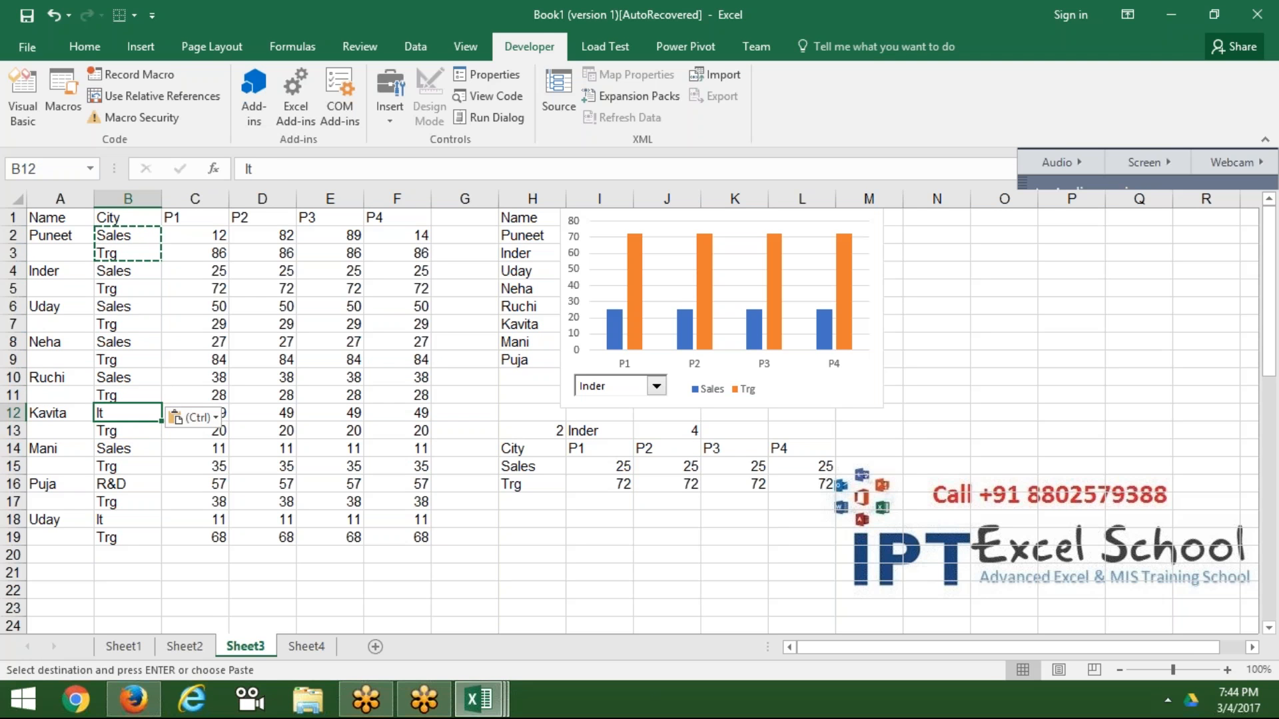
key("ctrl+v")
key("ctrl")
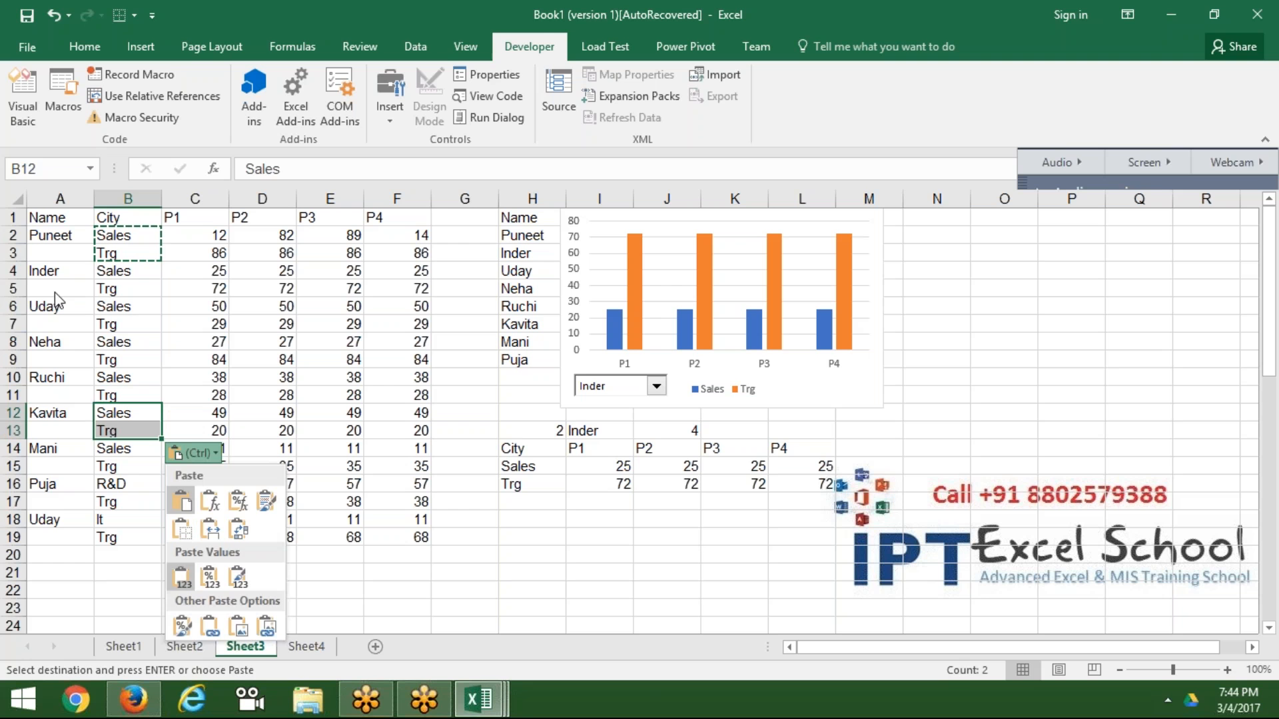
key("Escape")
Step: Replace the remaining R&D and It labels in B16:B19 with the copied Sales and Trg pair
left_click(117, 483)
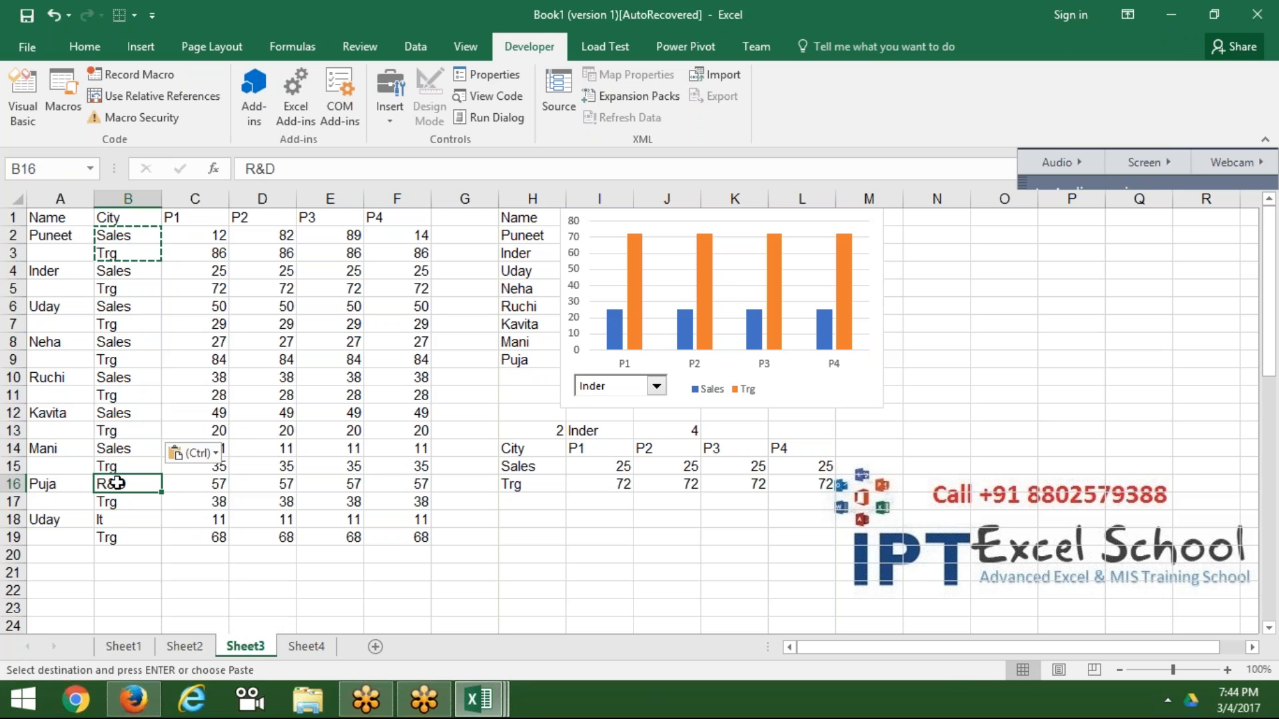
key("ctrl+v")
key("ctrl")
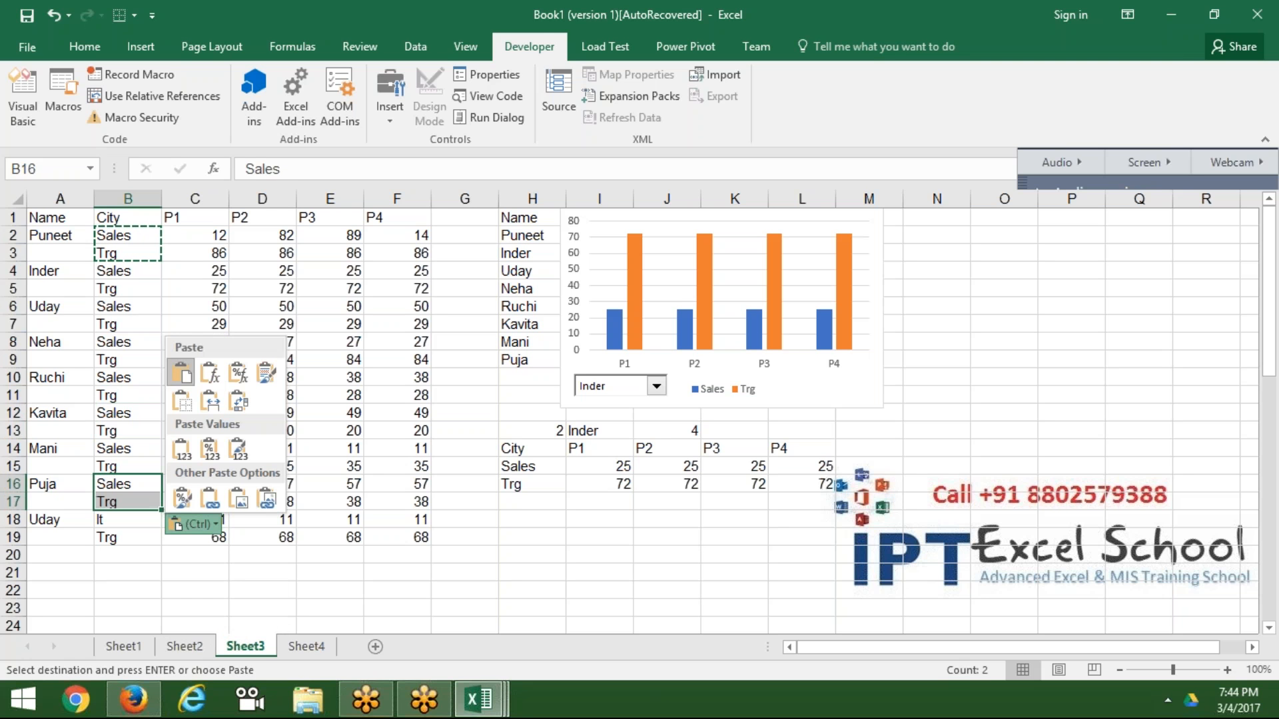
key("Down")
key("Down")
key("Escape")
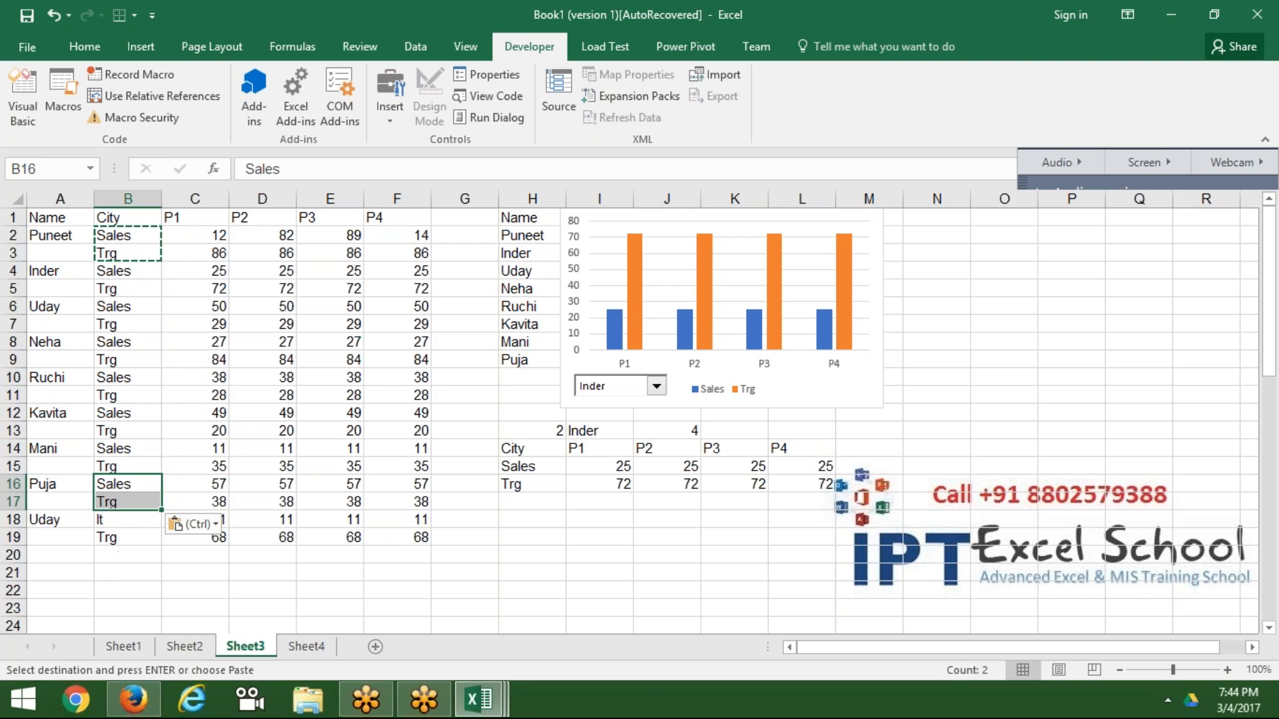
key("Down")
key("Down")
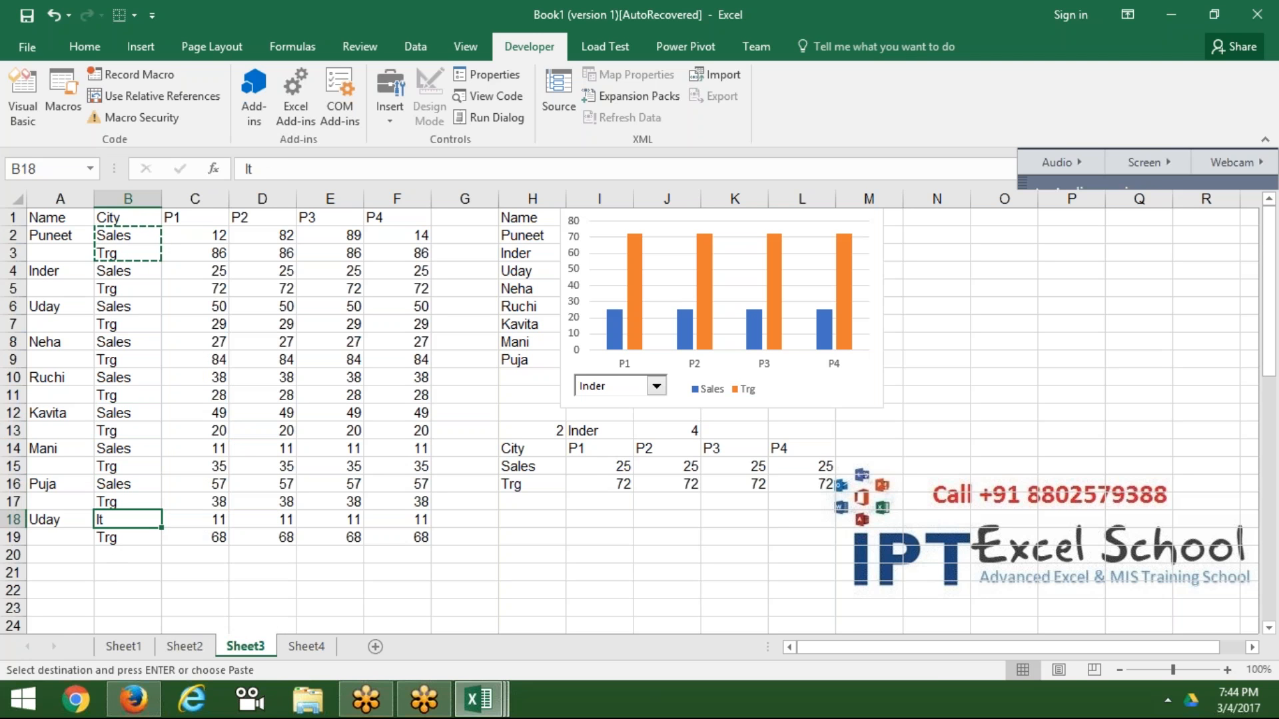
key("Return")
Step: Examine the Sales OFFSET formula in I15 and trace its row offset down column C from C1
double_click(589, 466)
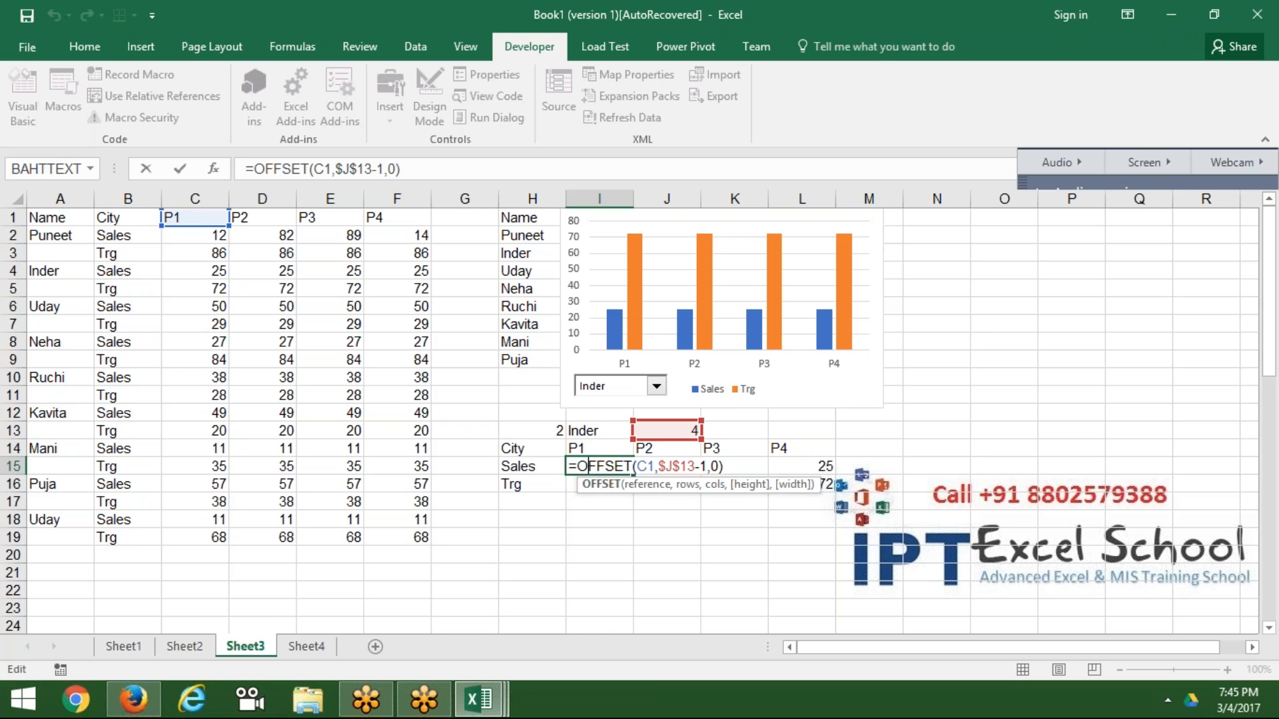
key("Escape")
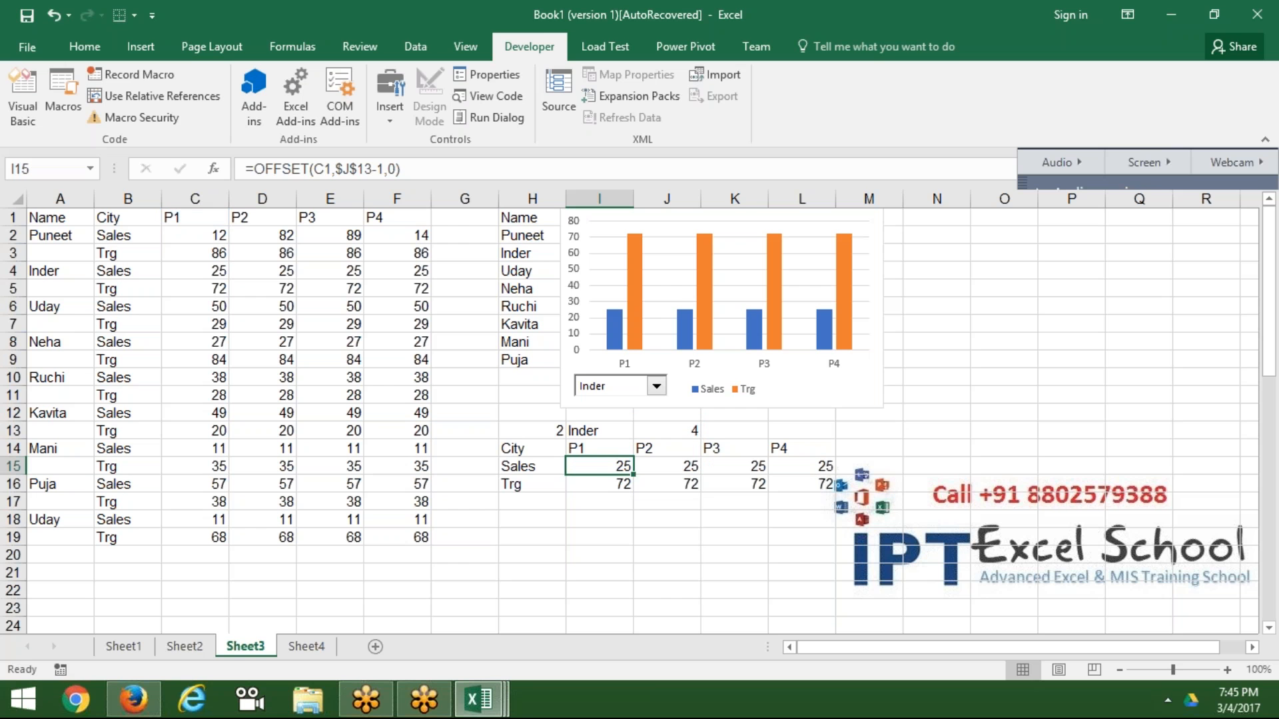
left_click(200, 218)
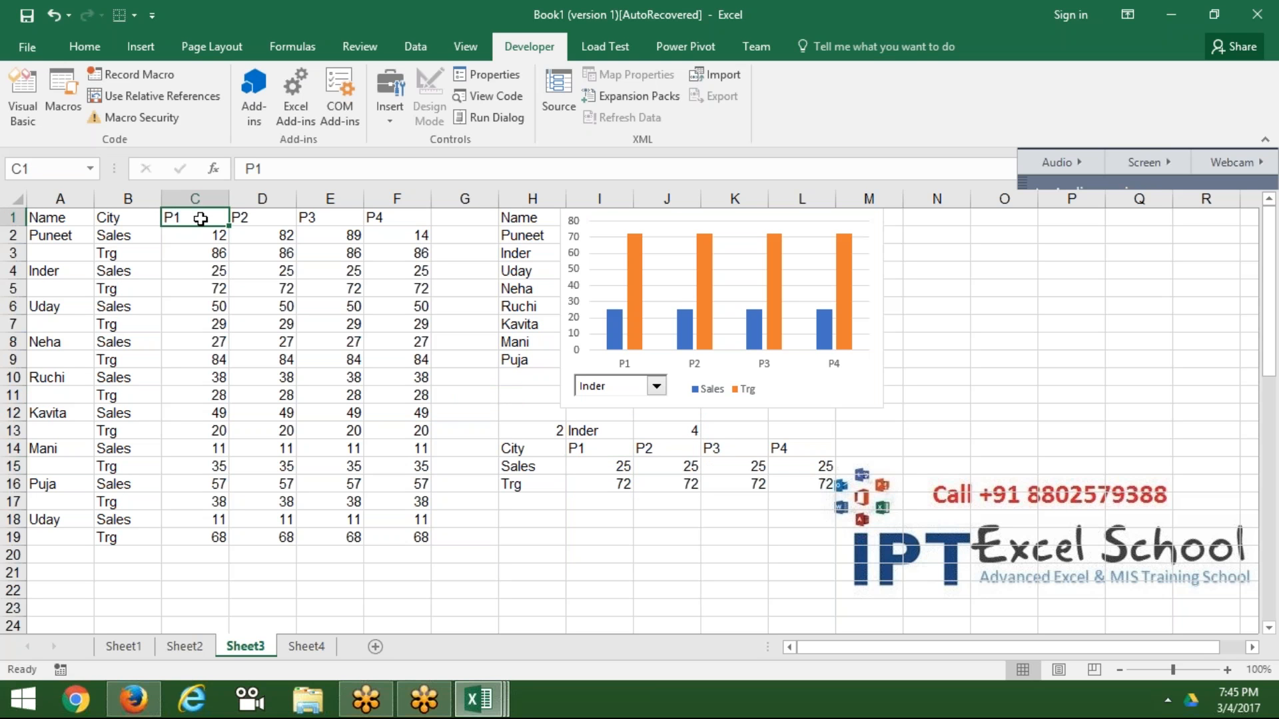
key("Down")
key("Down")
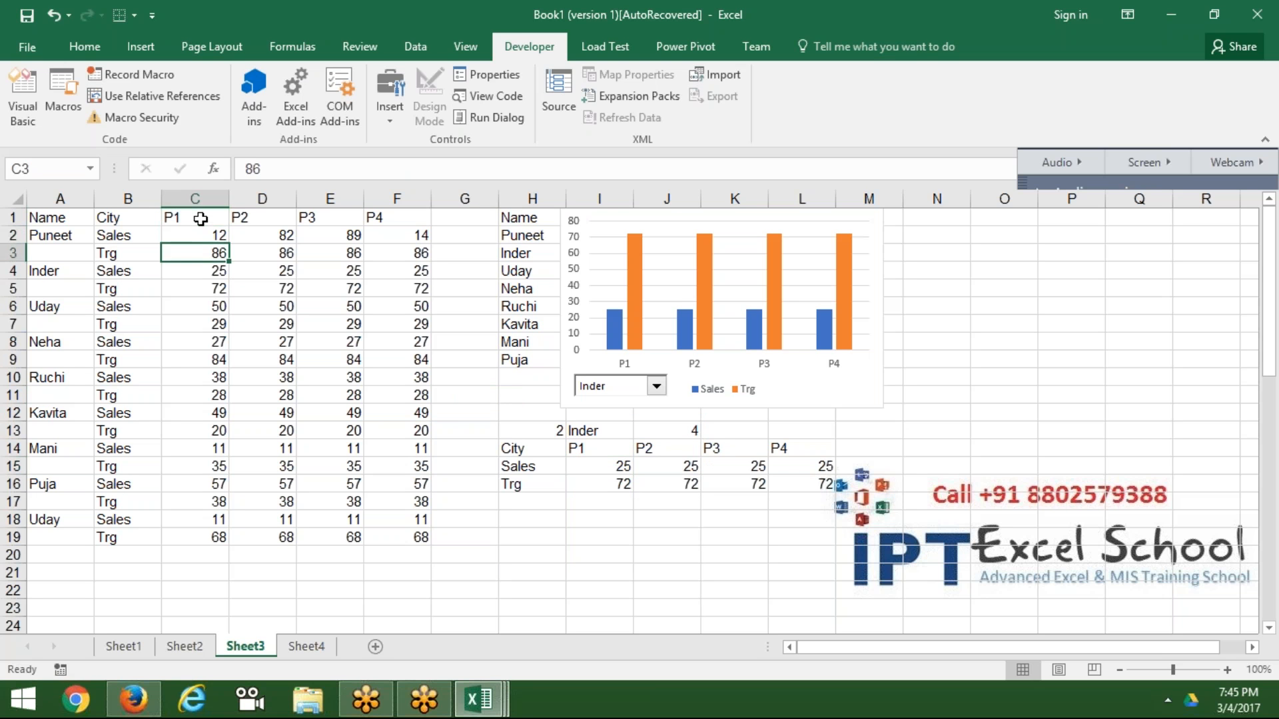
key("Down")
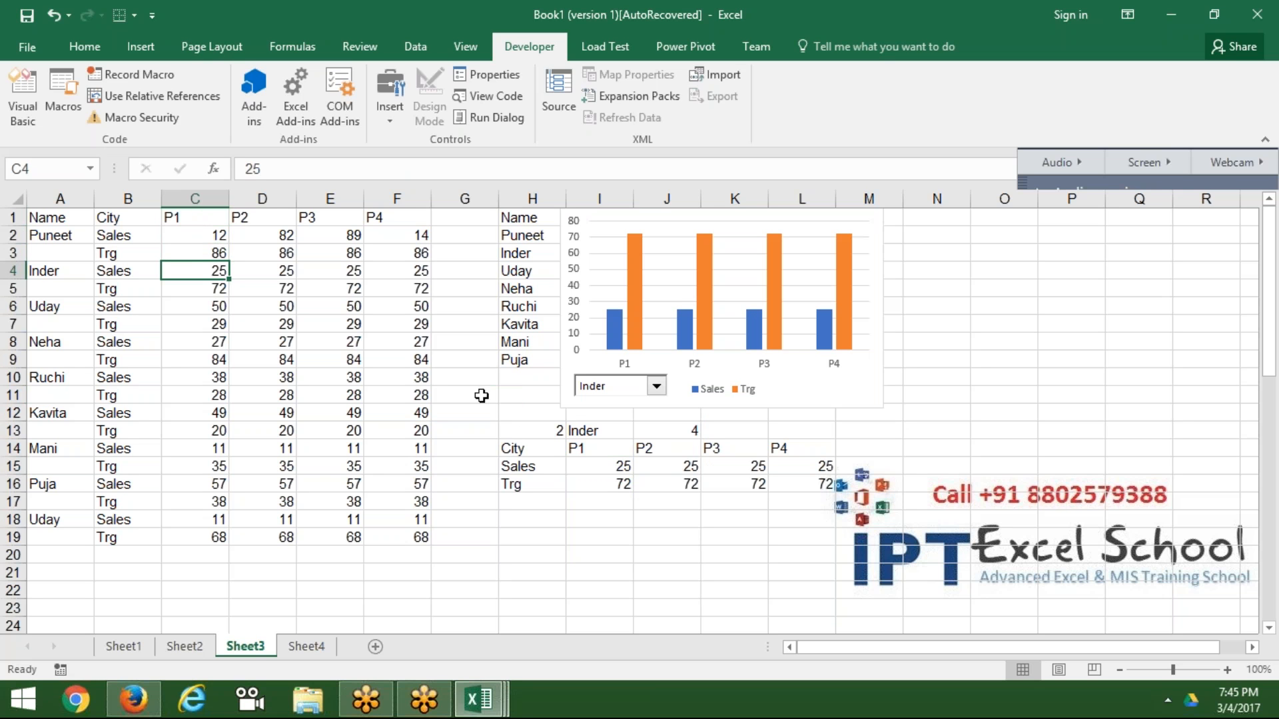
Step: Examine the Trg OFFSET formula in I16 and trace its row offset down column C from C1
double_click(578, 484)
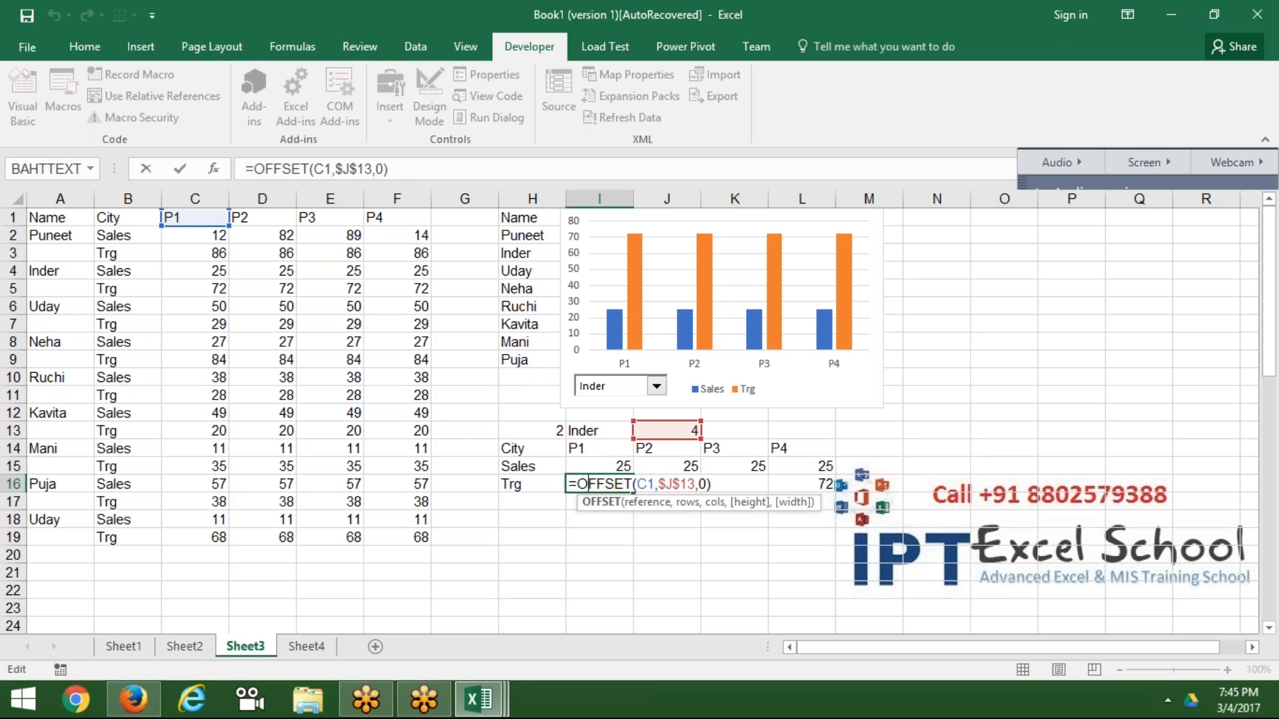
key("ctrl+Return")
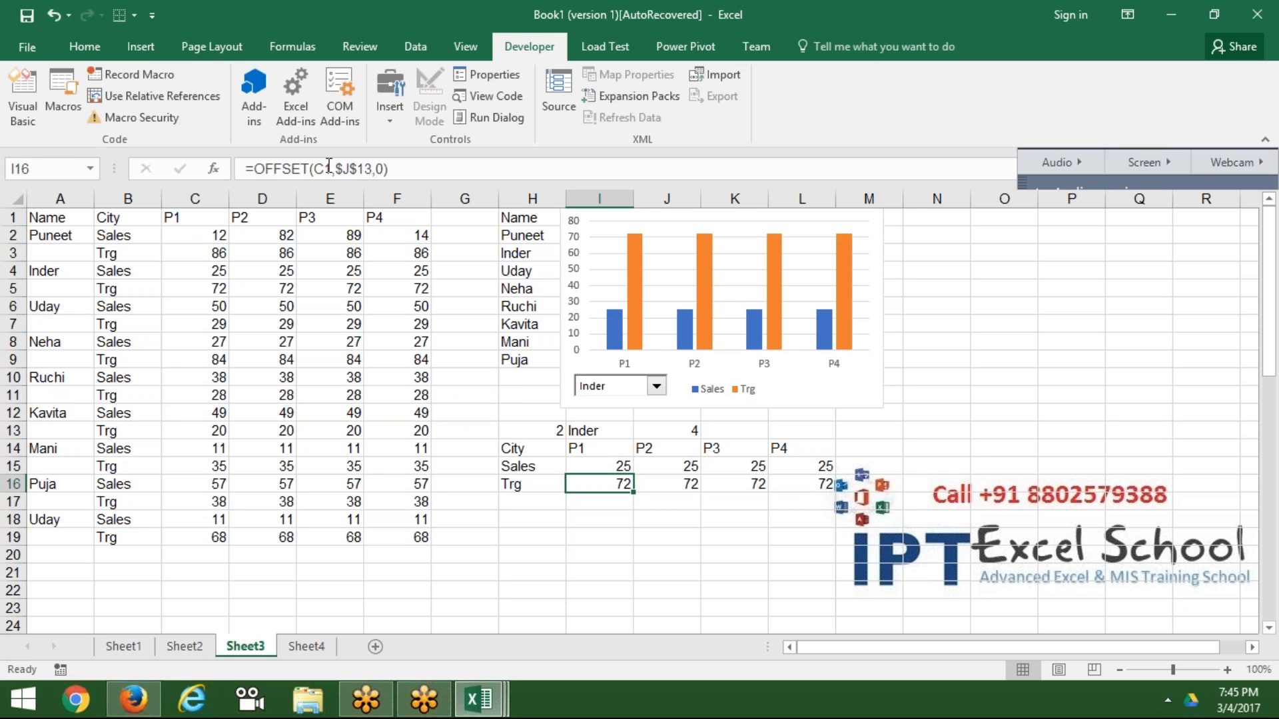
left_click(209, 224)
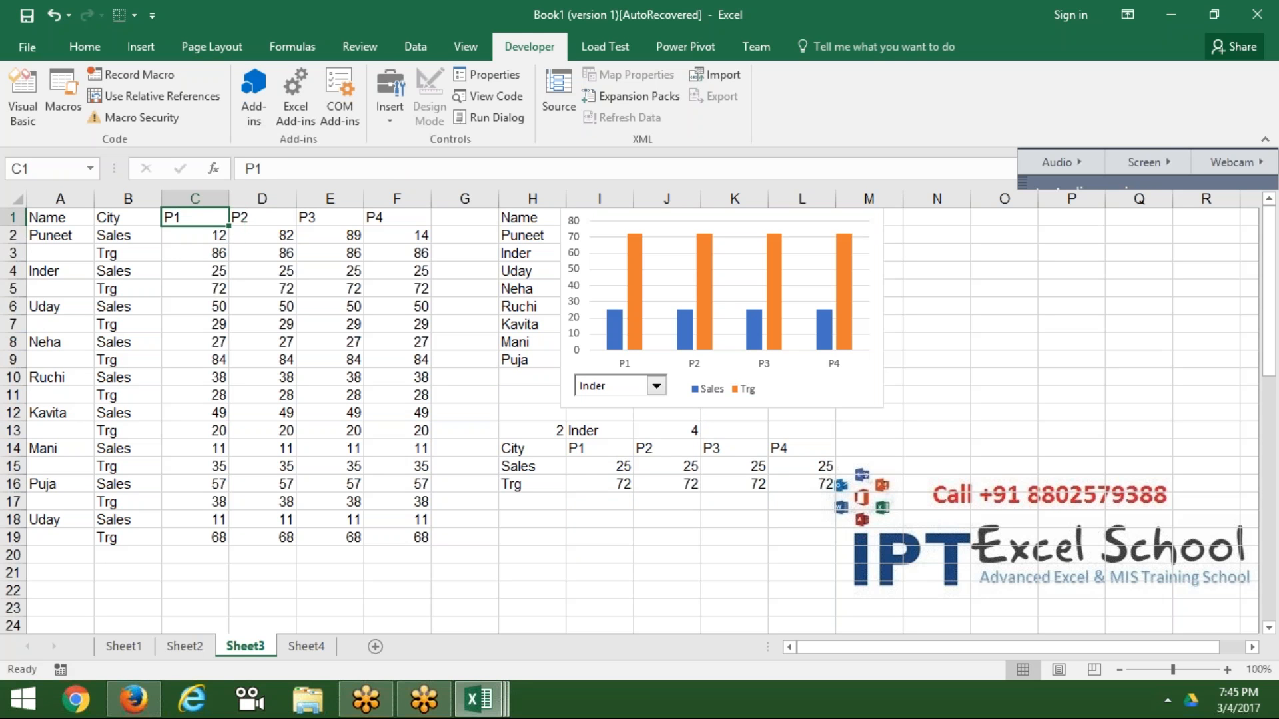
key("Down")
key("Down")
key("Down")
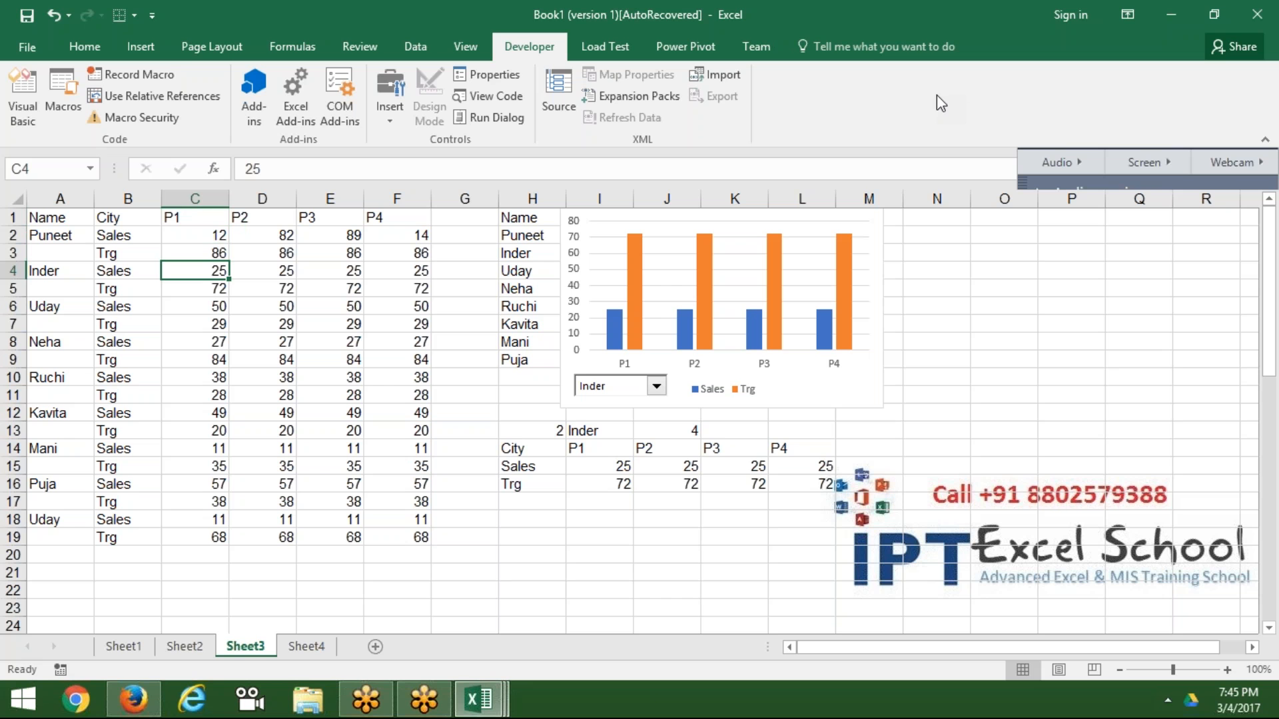
Step: Compare the OFFSET formulas across the Sales row from I15 to L15
left_click(629, 467)
key("Right")
key("Right")
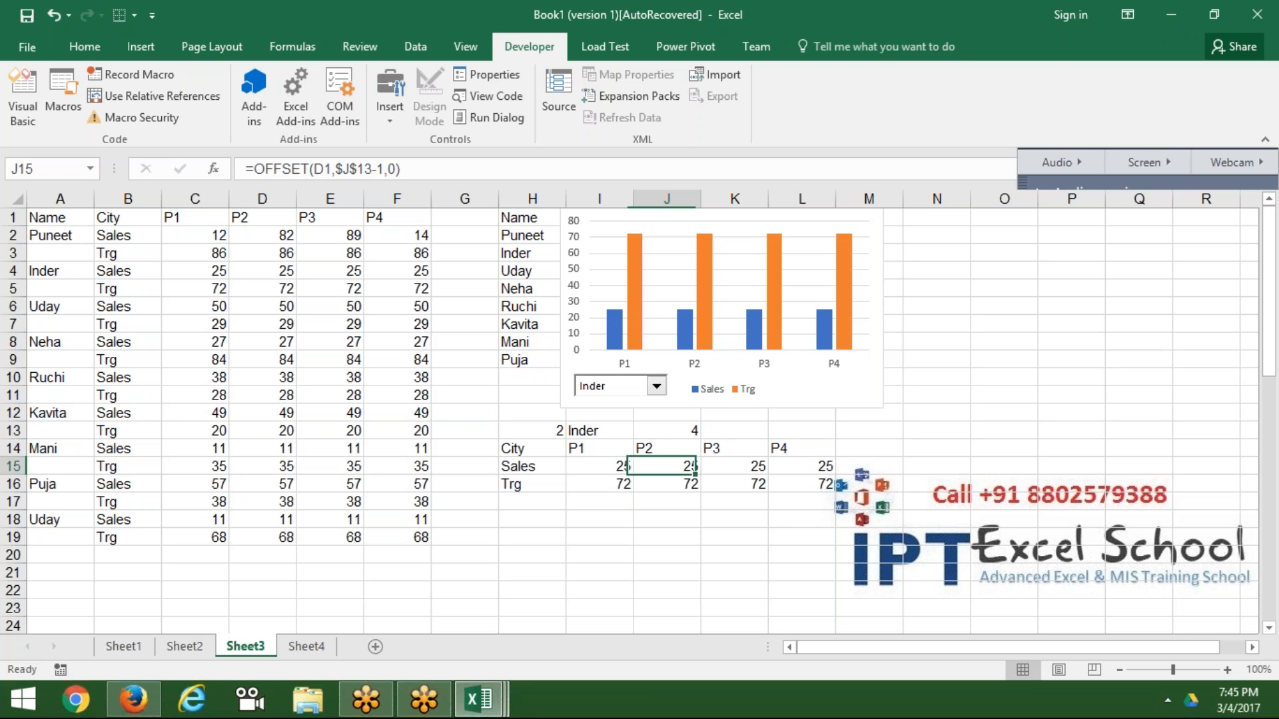
key("Right")
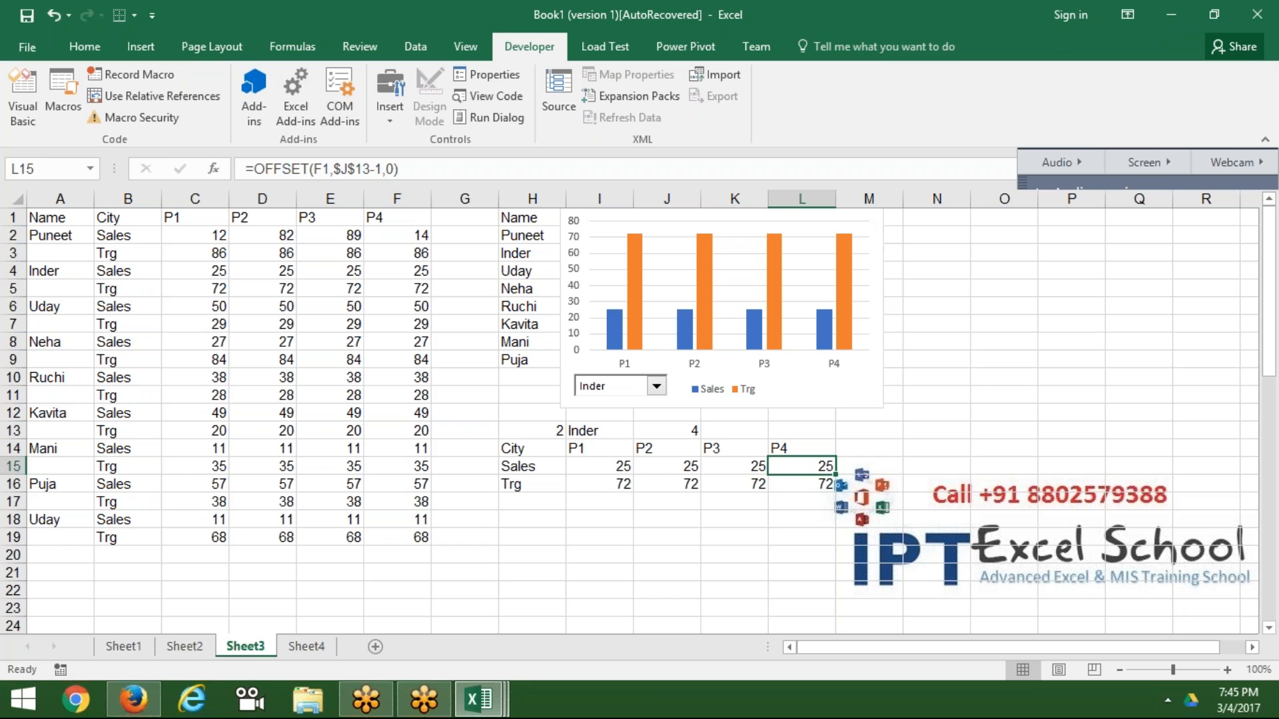
left_click(27, 15)
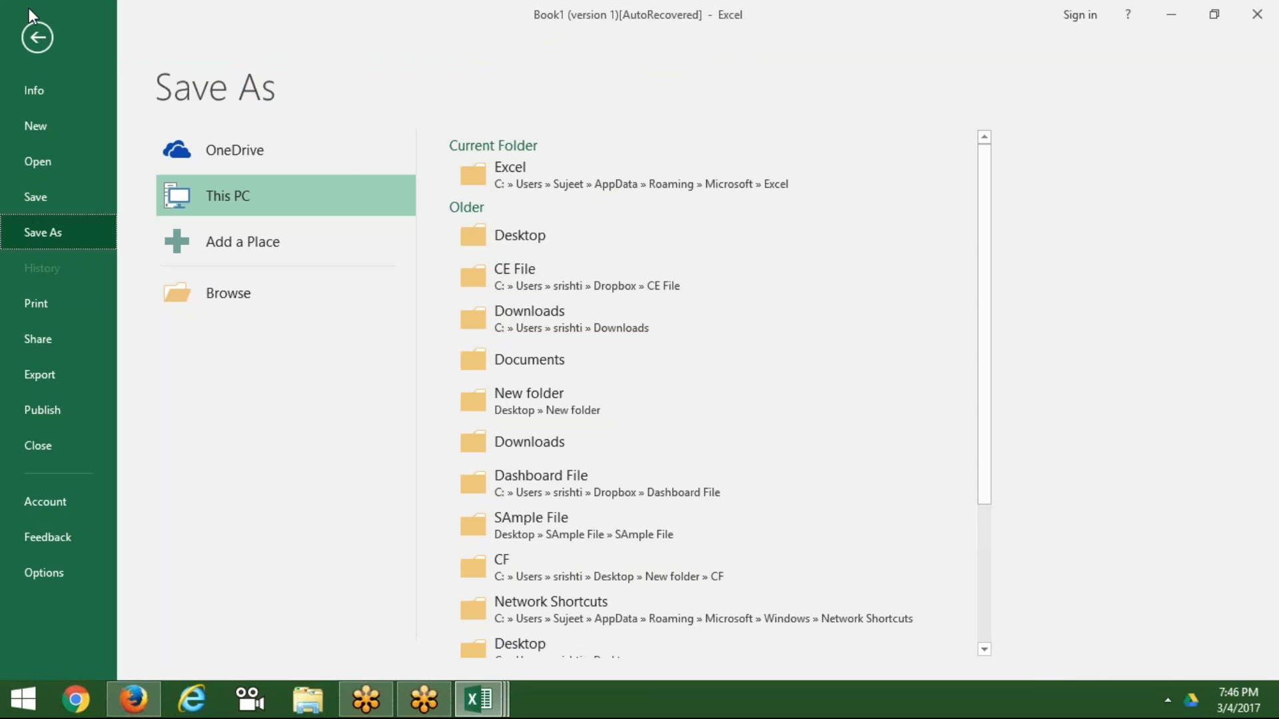
key("Escape")
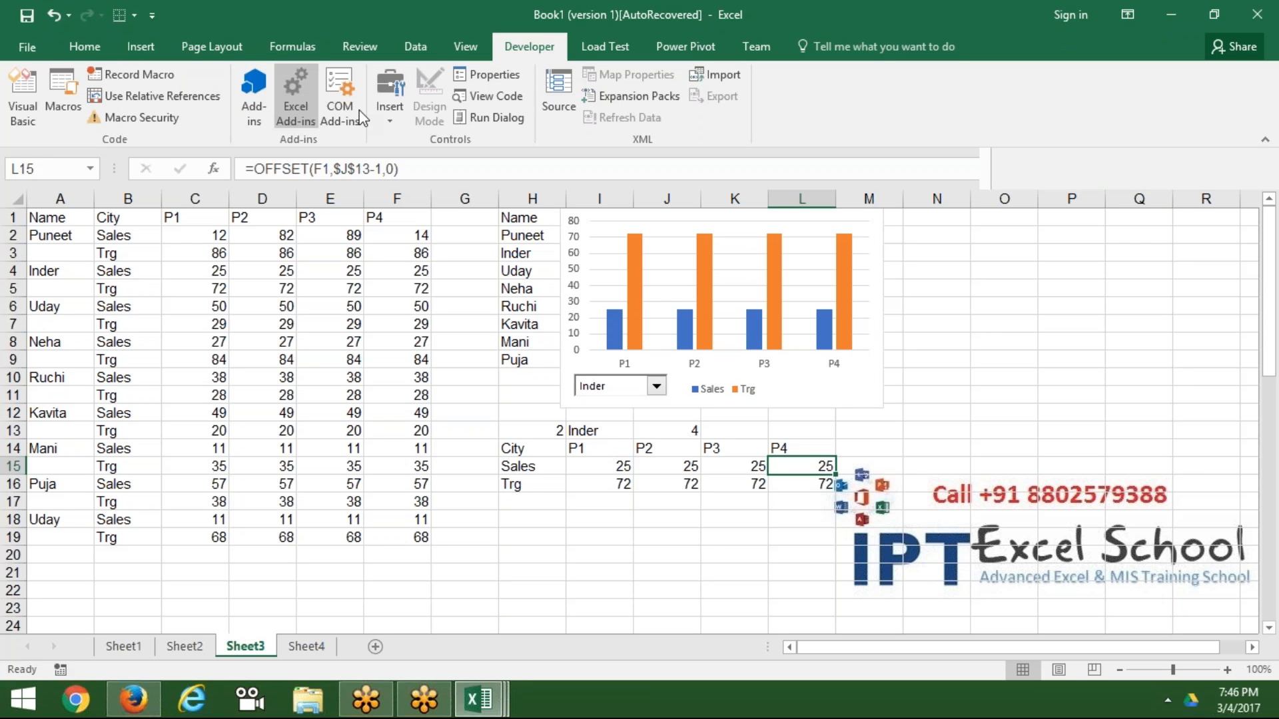
left_click(390, 100)
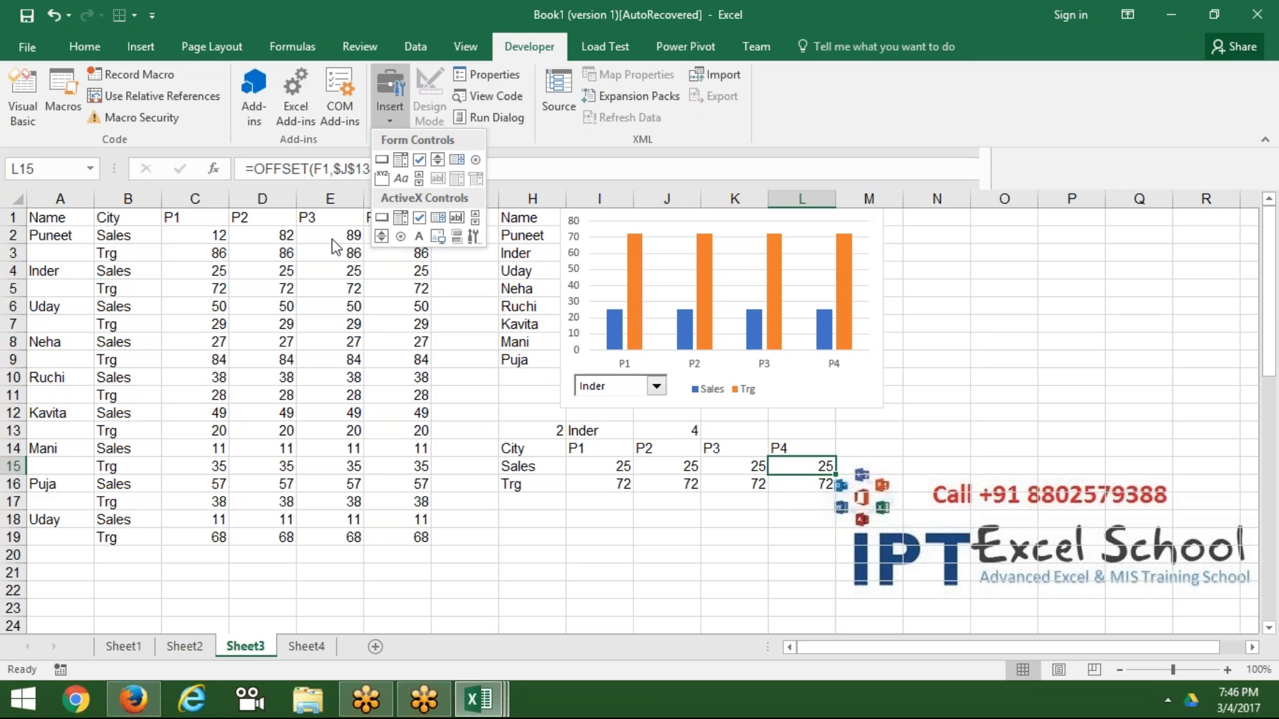
Step: Save the workbook to the Desktop as a macro-enabled workbook named pr
left_click(27, 16)
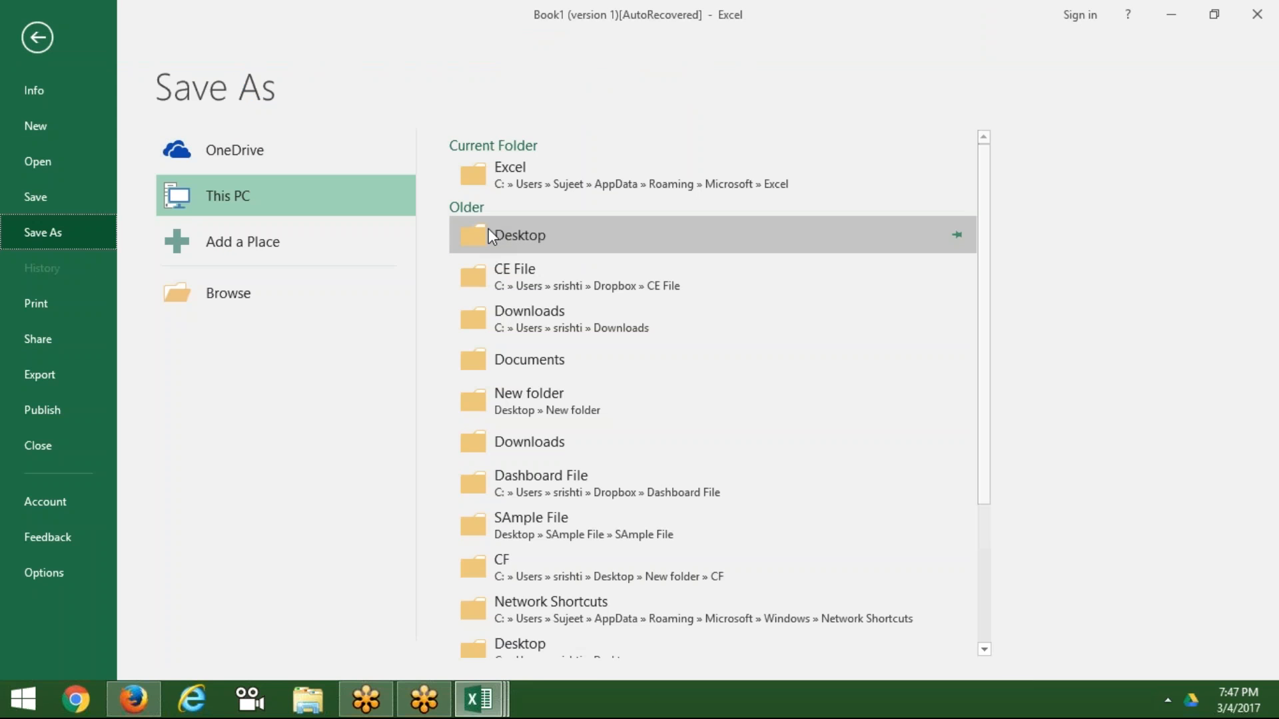
left_click(489, 233)
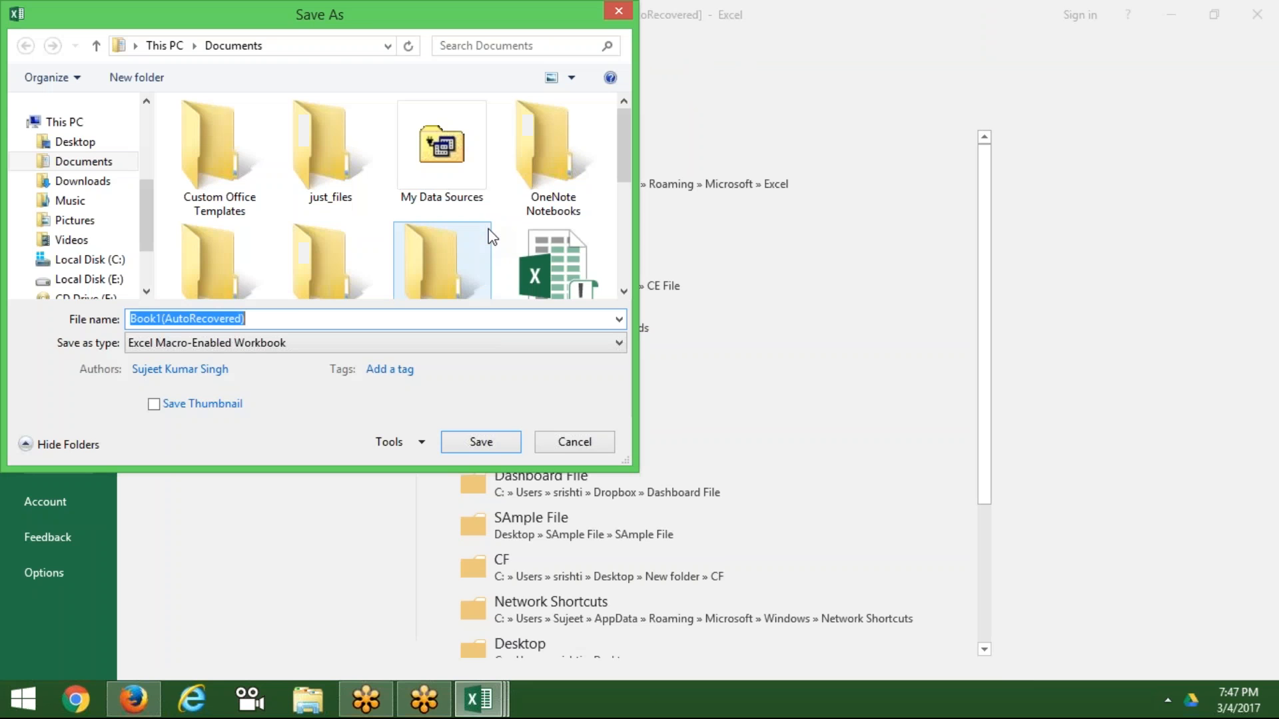
left_click(100, 147)
double_click(161, 320)
double_click(161, 320)
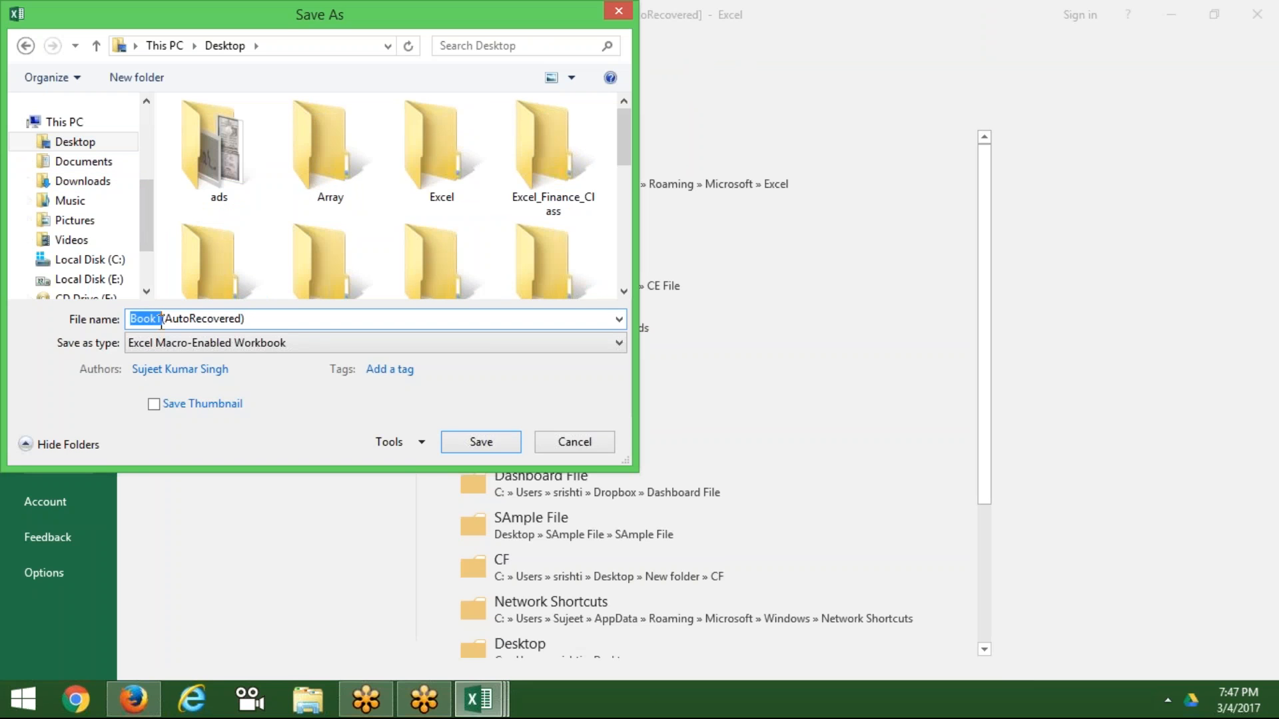
left_click(161, 320)
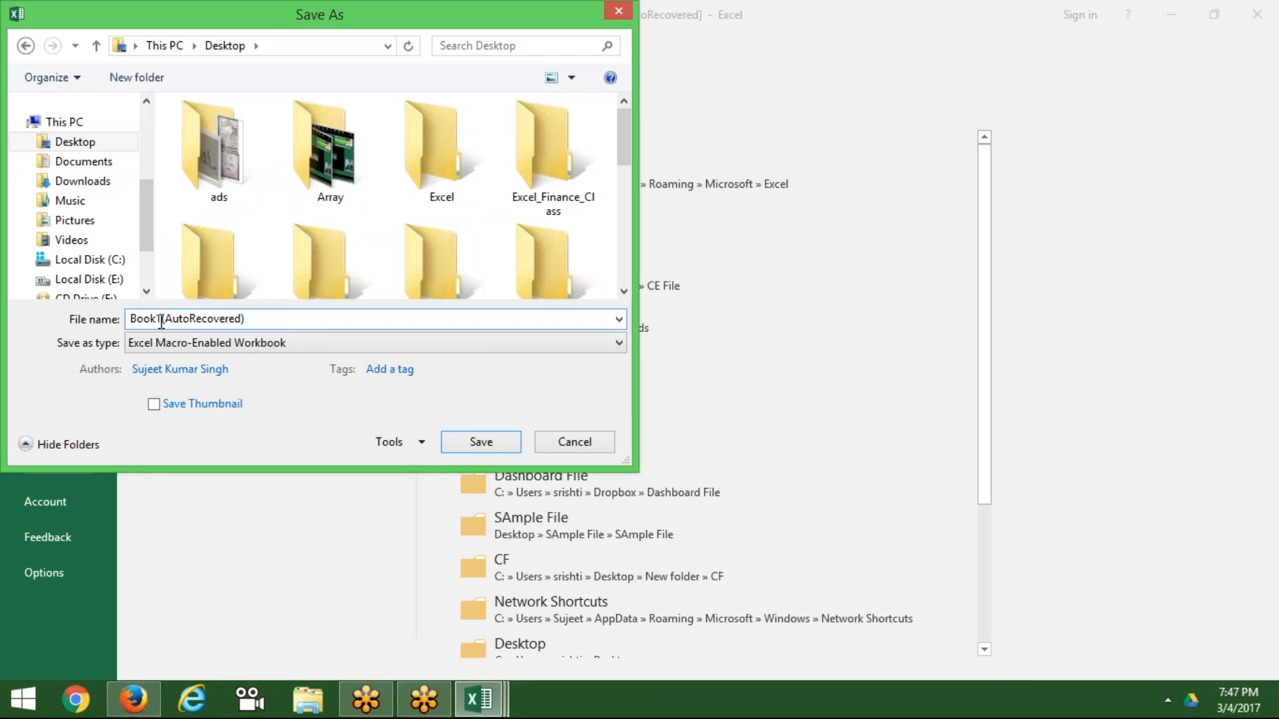
key("ctrl+a")
type("pr")
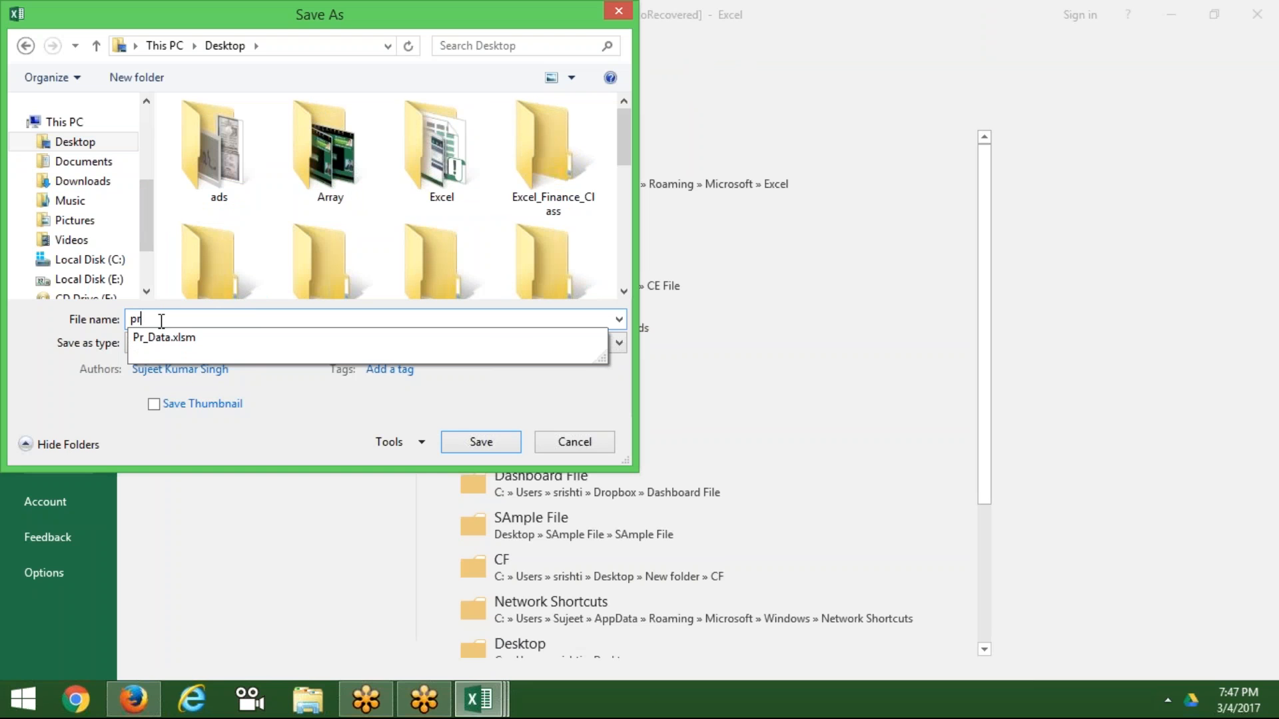
left_click(261, 385)
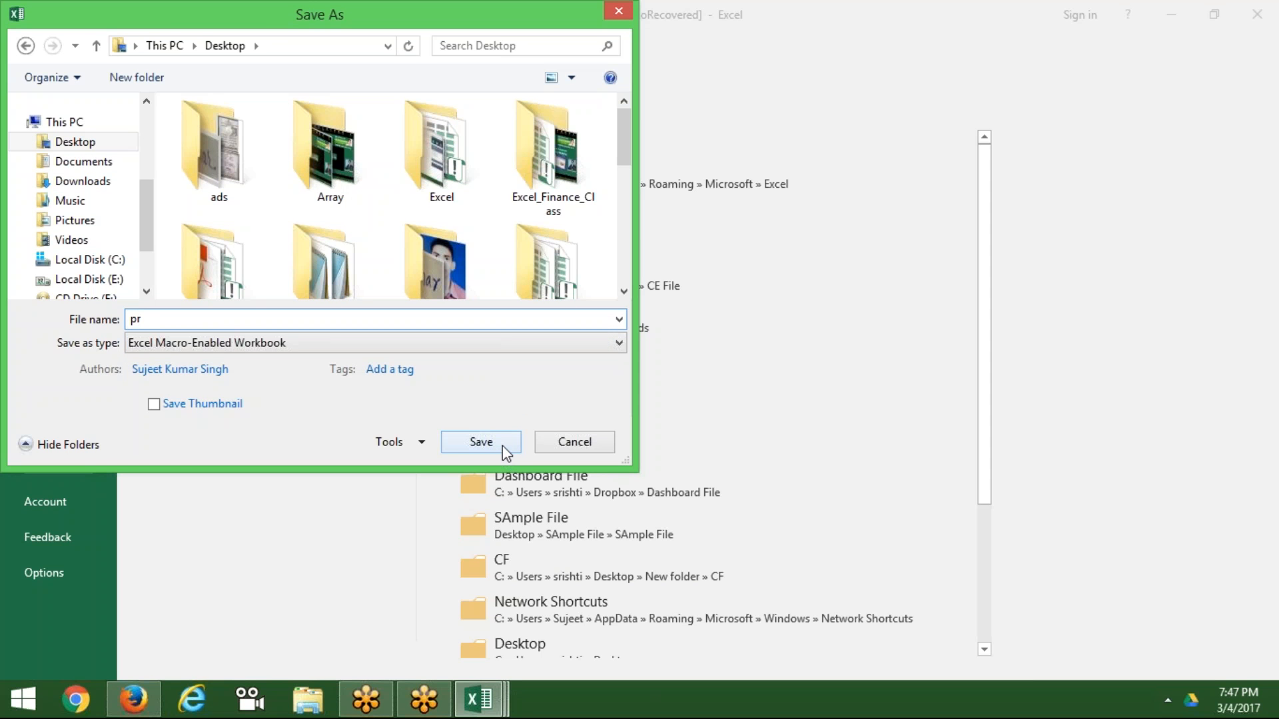
left_click(502, 445)
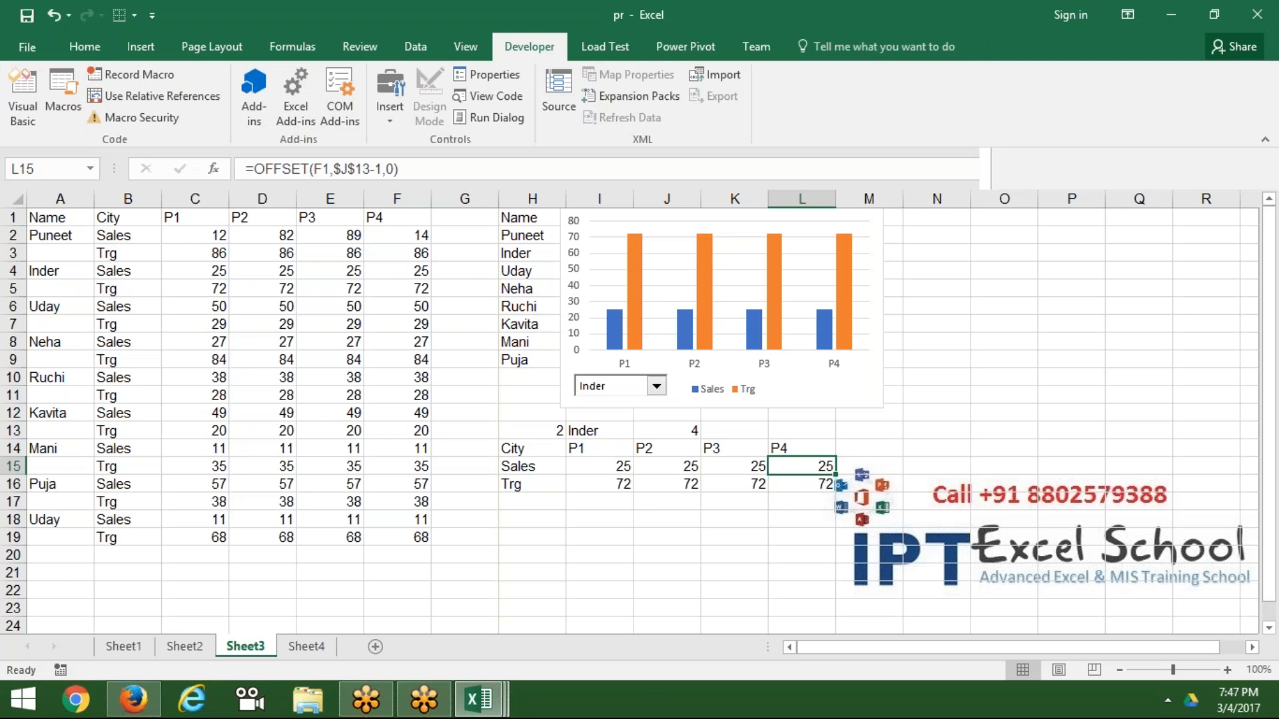
Step: Look over the names offered in the chart's combo box without changing the selection
left_click(506, 400)
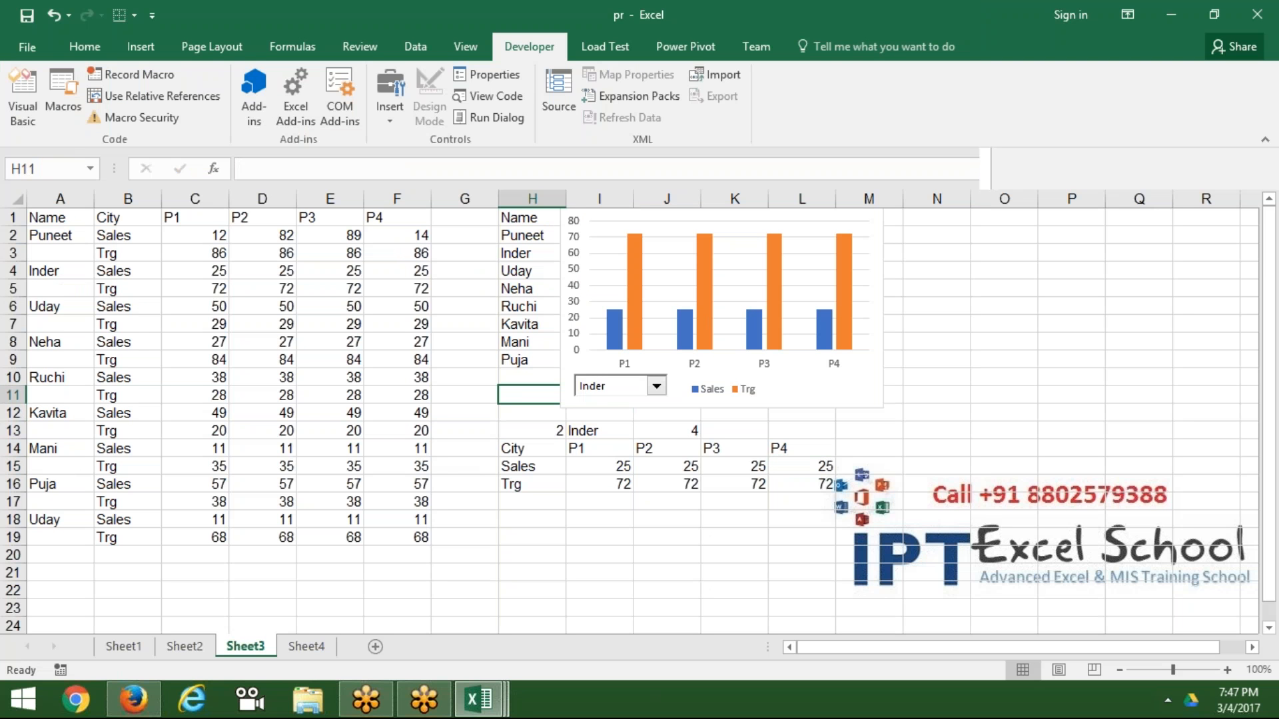
left_click(657, 386)
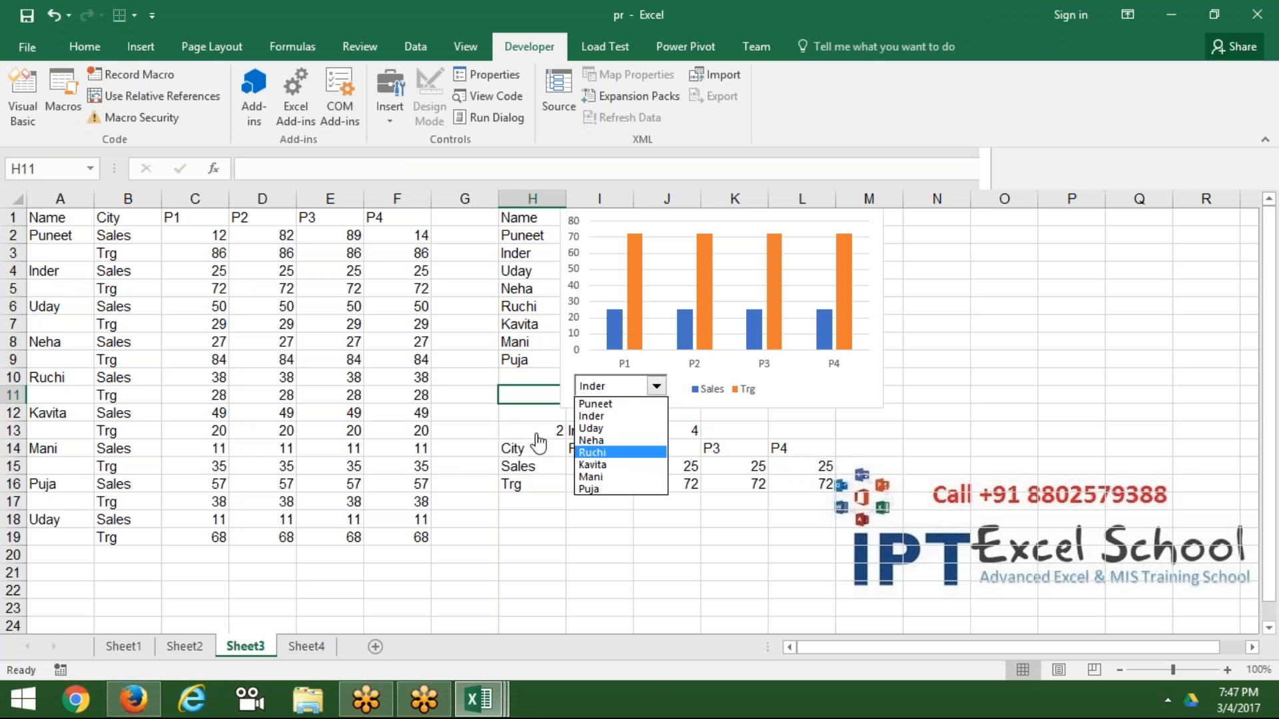
left_click(521, 424)
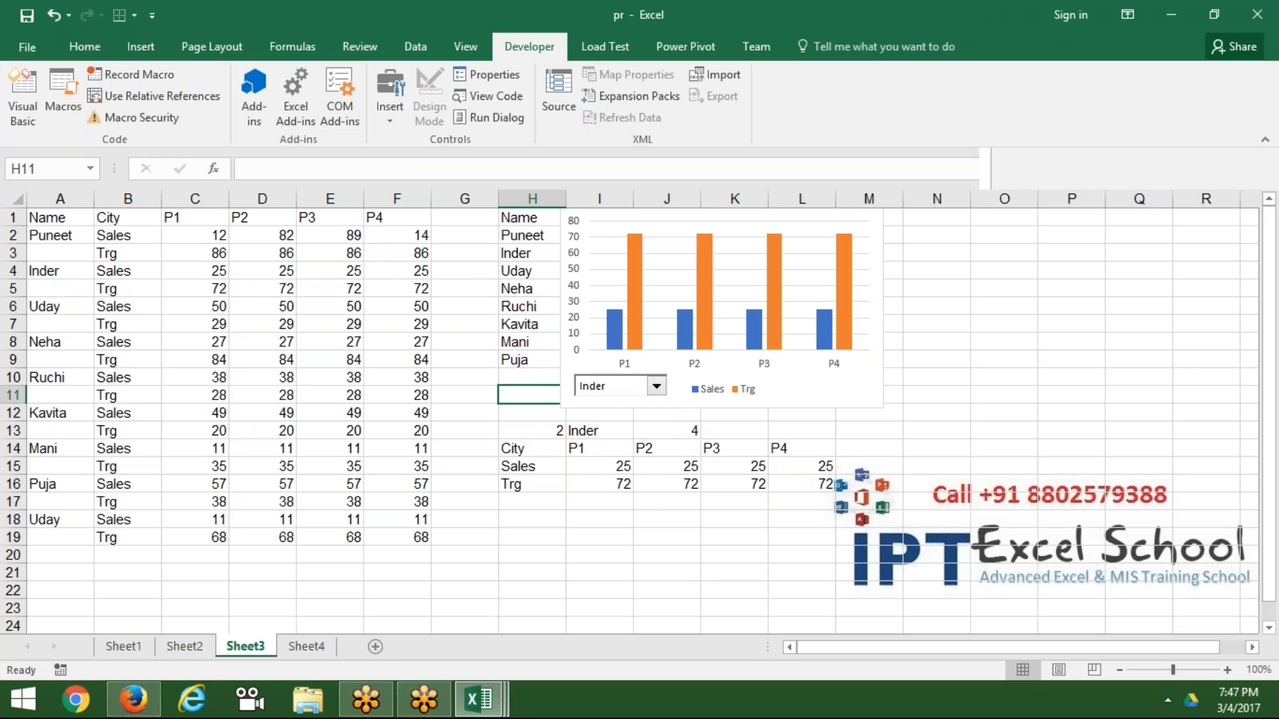
Step: Close the pr workbook with its changes saved and close the IPT-Jan workbook without saving
left_click(1275, 9)
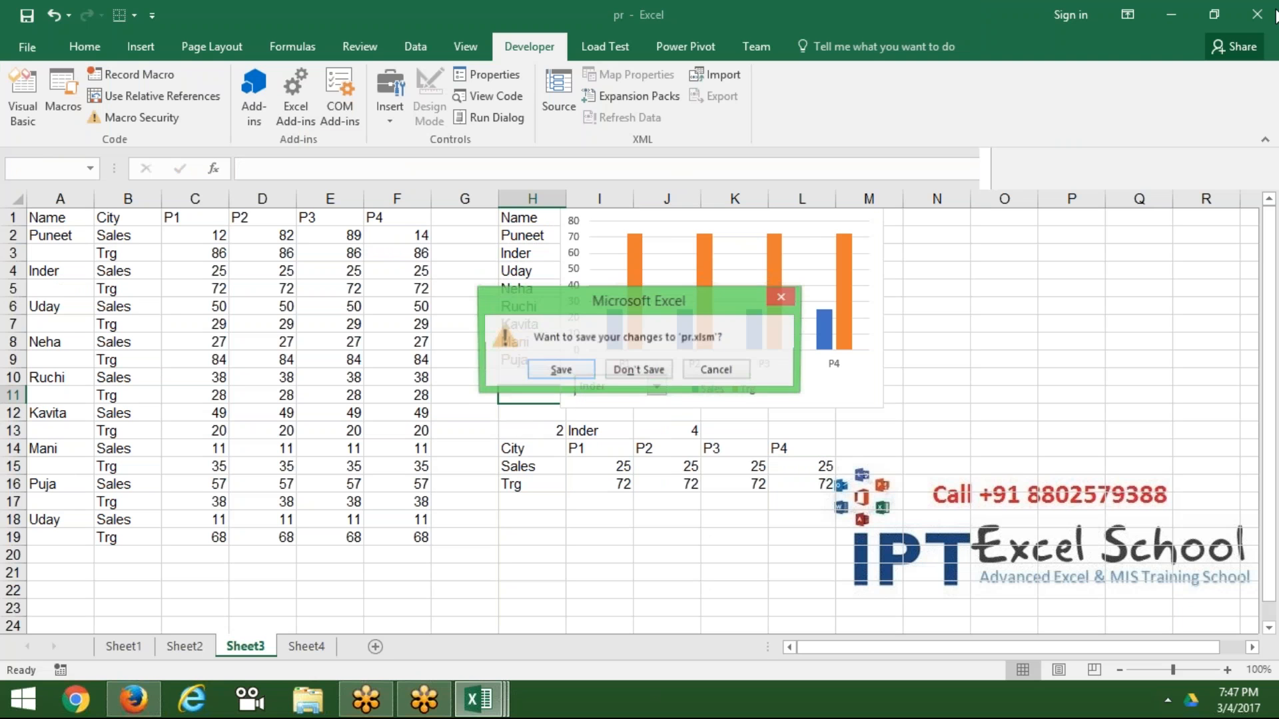
left_click(568, 385)
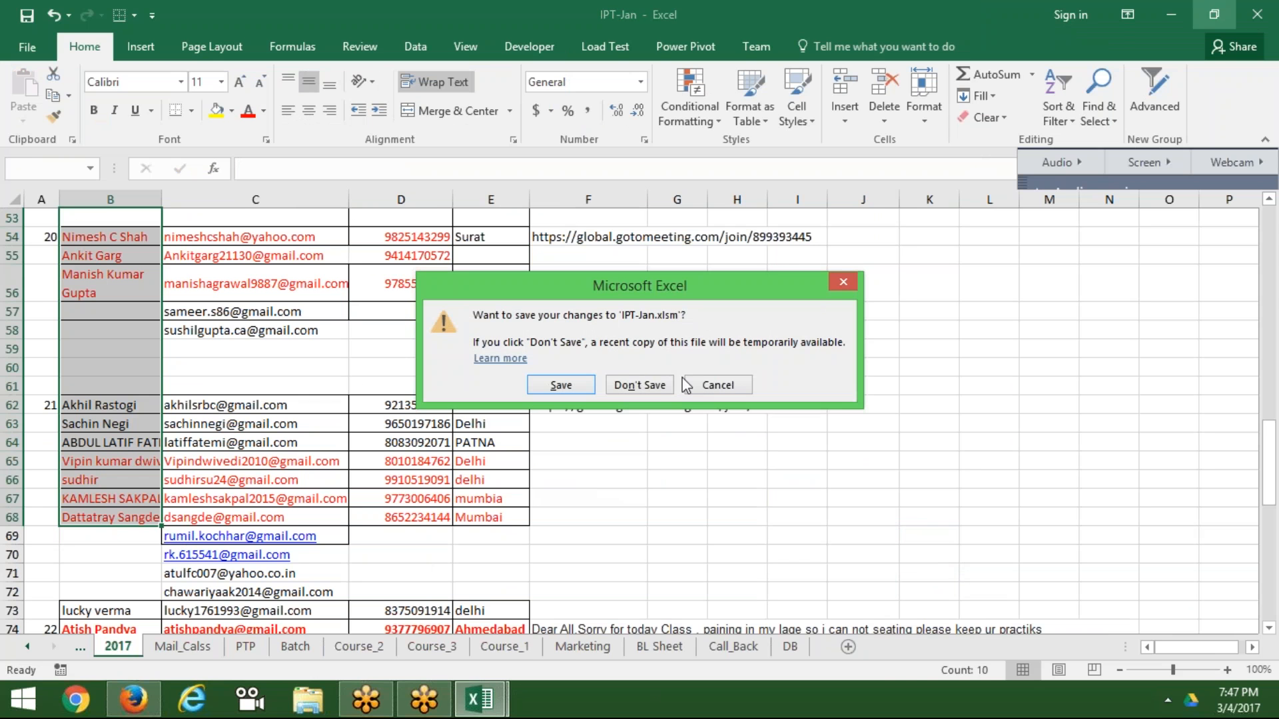
left_click(654, 385)
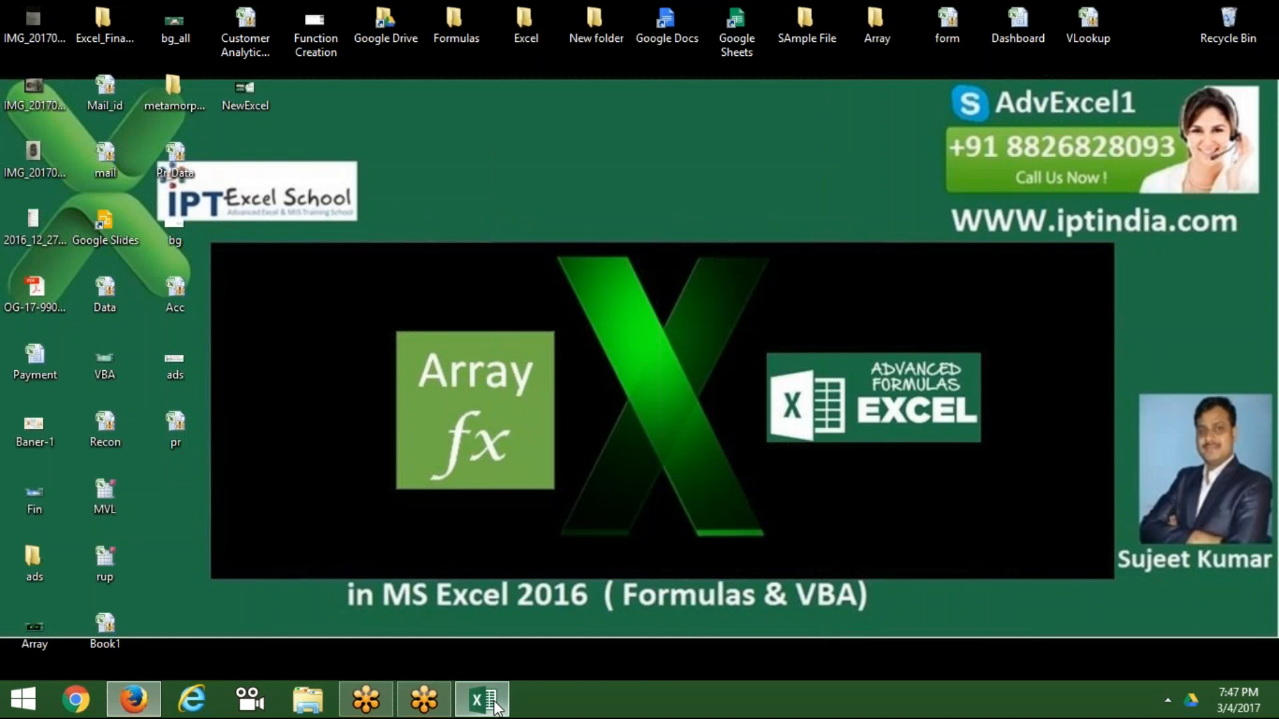
Step: Bring up the auto-recovered Data (version 1) workbook and close it without saving
left_click(495, 708)
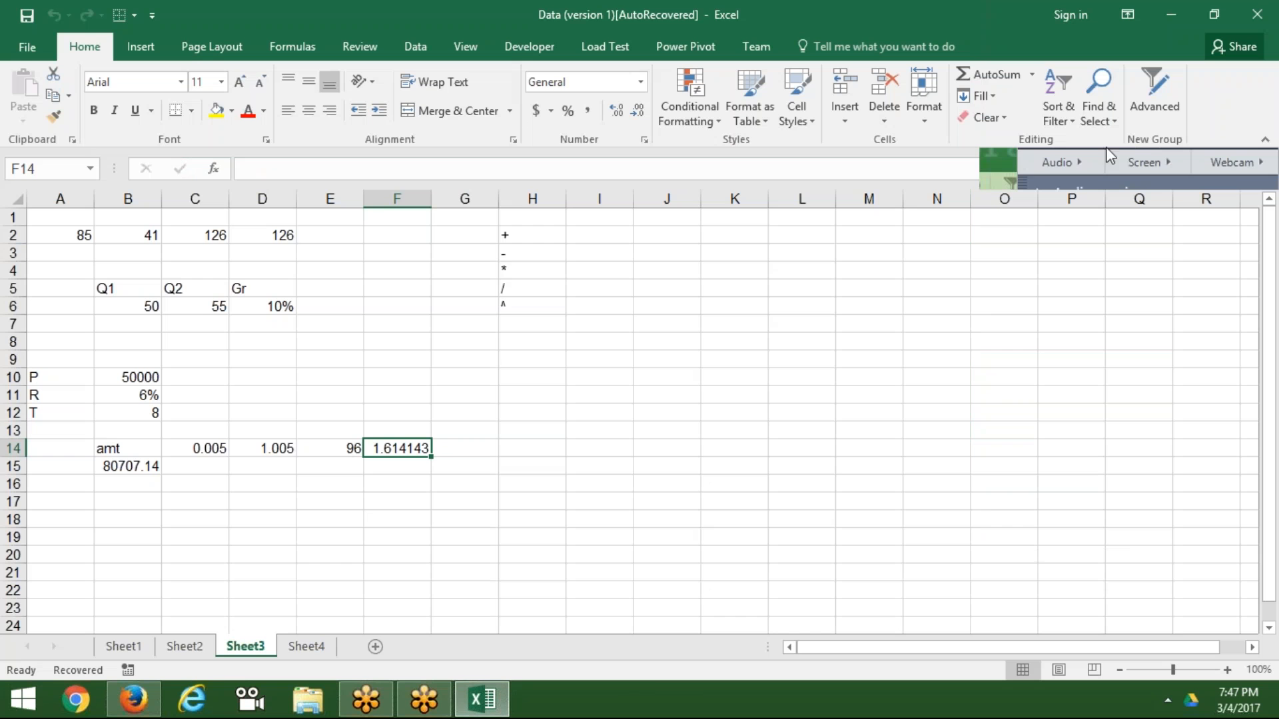
left_click(1260, 19)
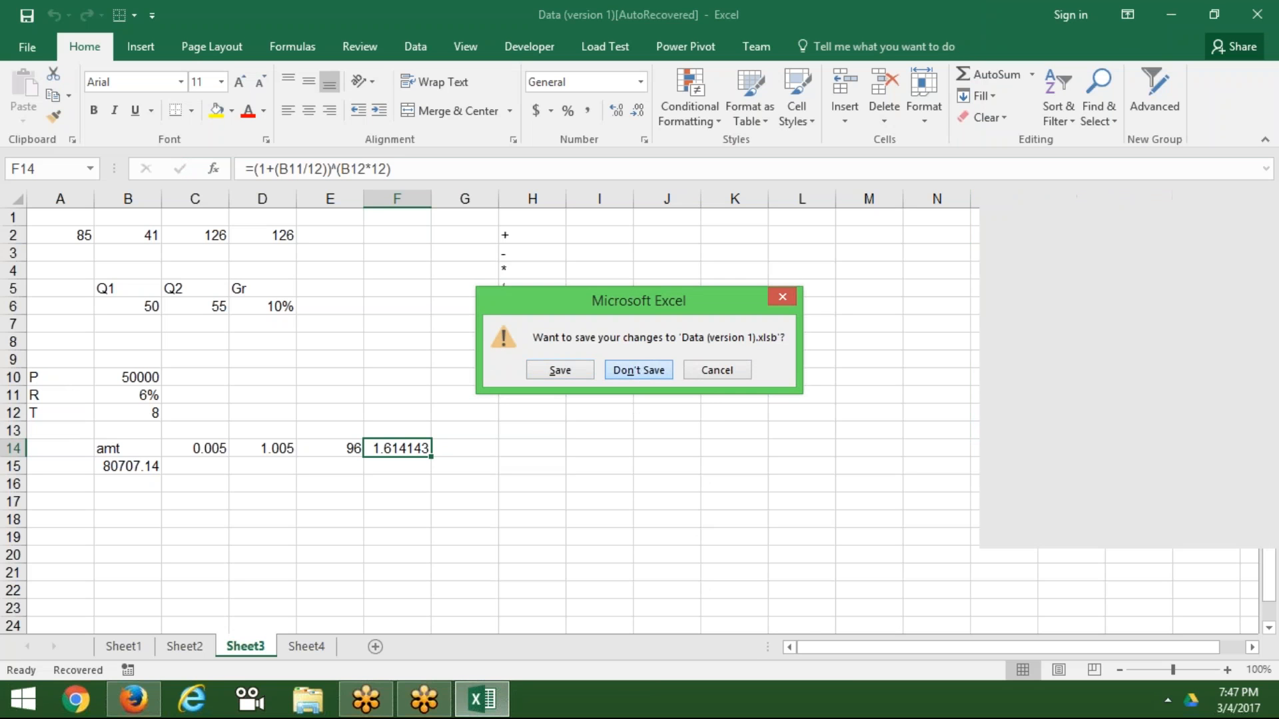
left_click(638, 371)
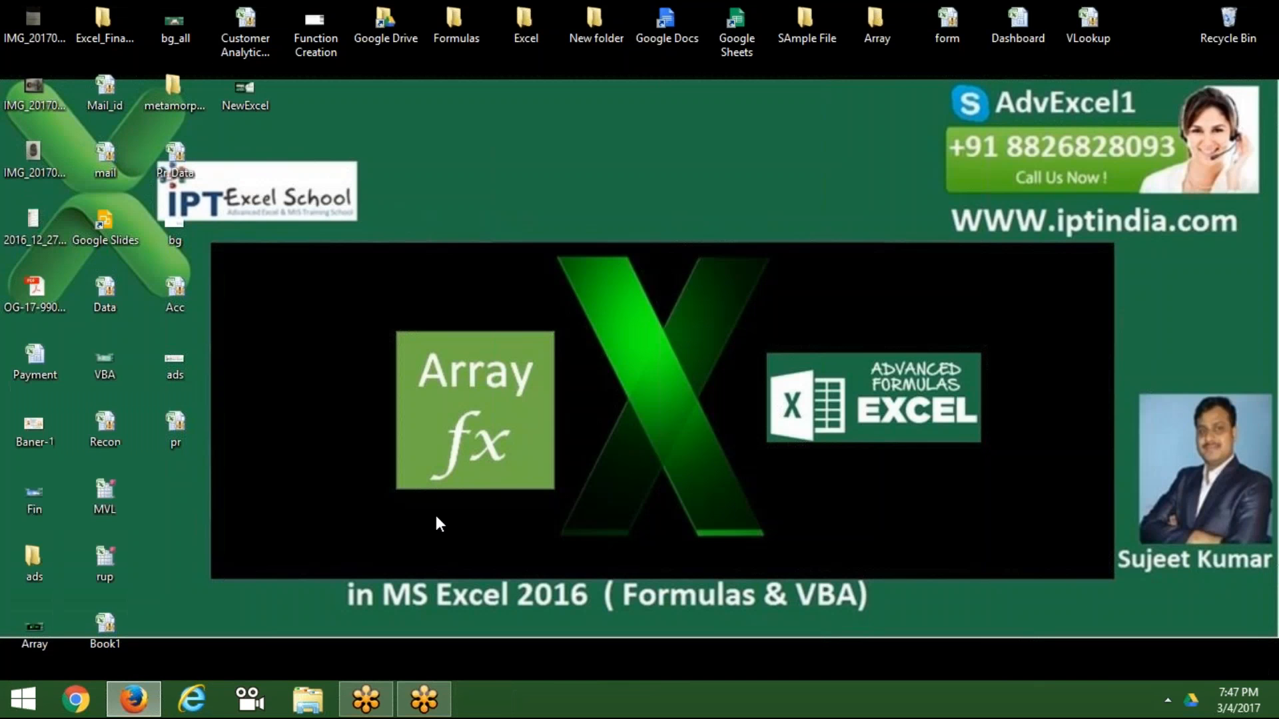
Step: Search for 2016 to launch Excel 2016, and open the pinned Data workbook from the Desktop
key("super")
type("2")
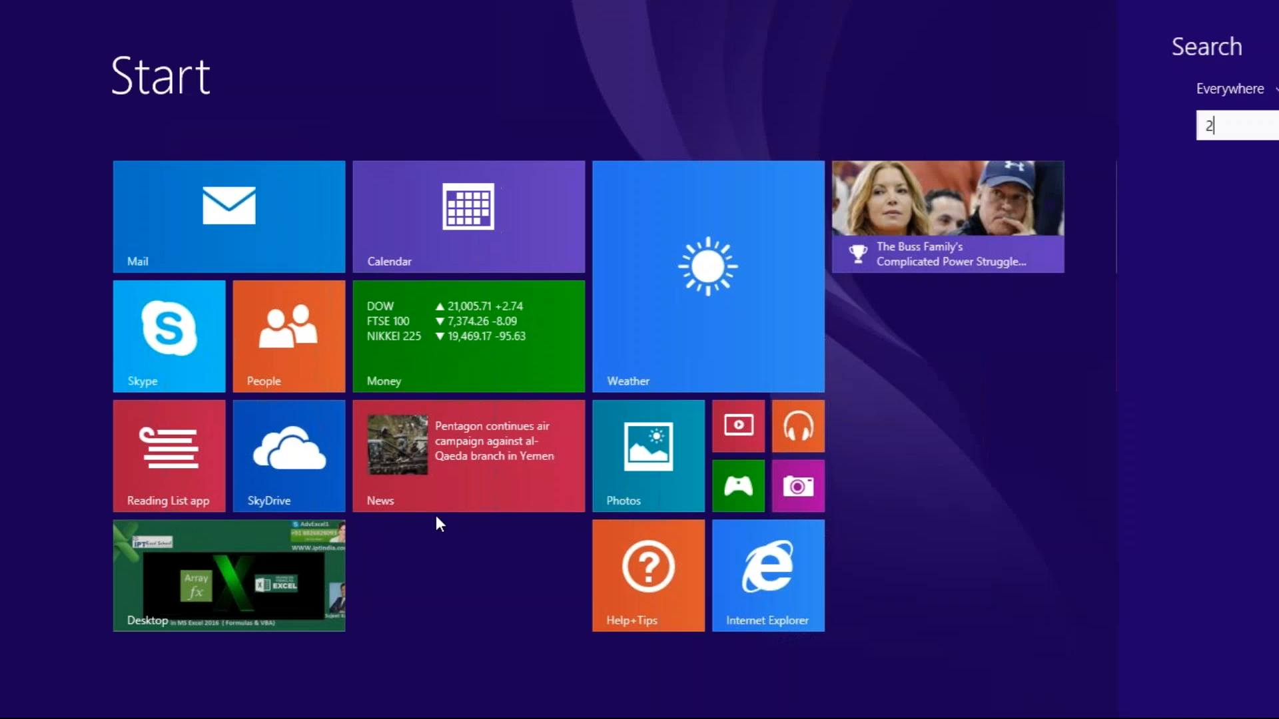
type("016")
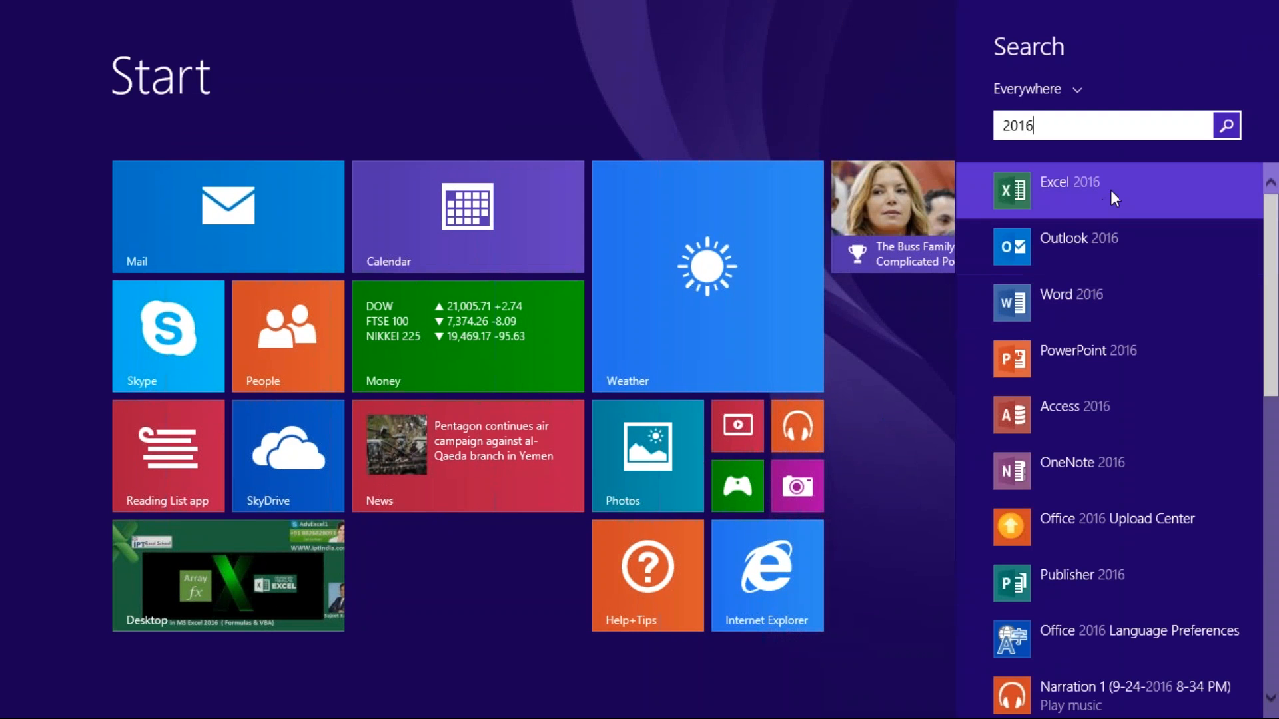
left_click(1109, 190)
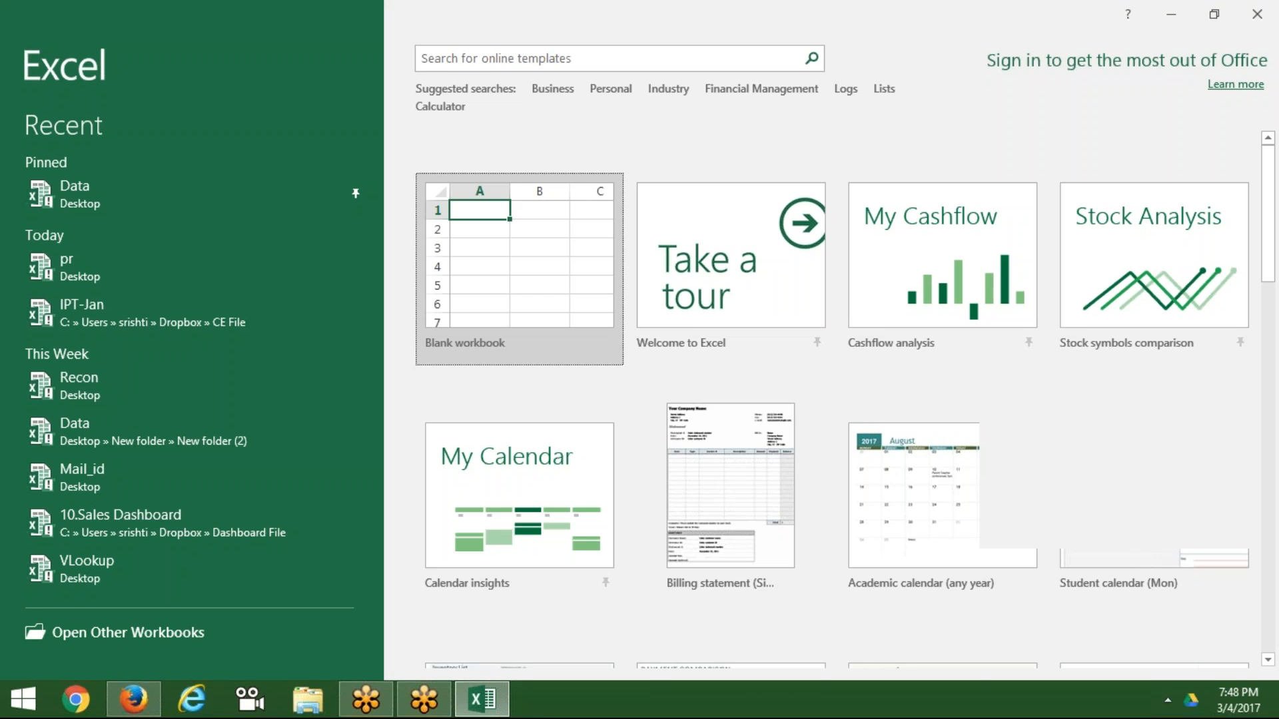
left_click(123, 191)
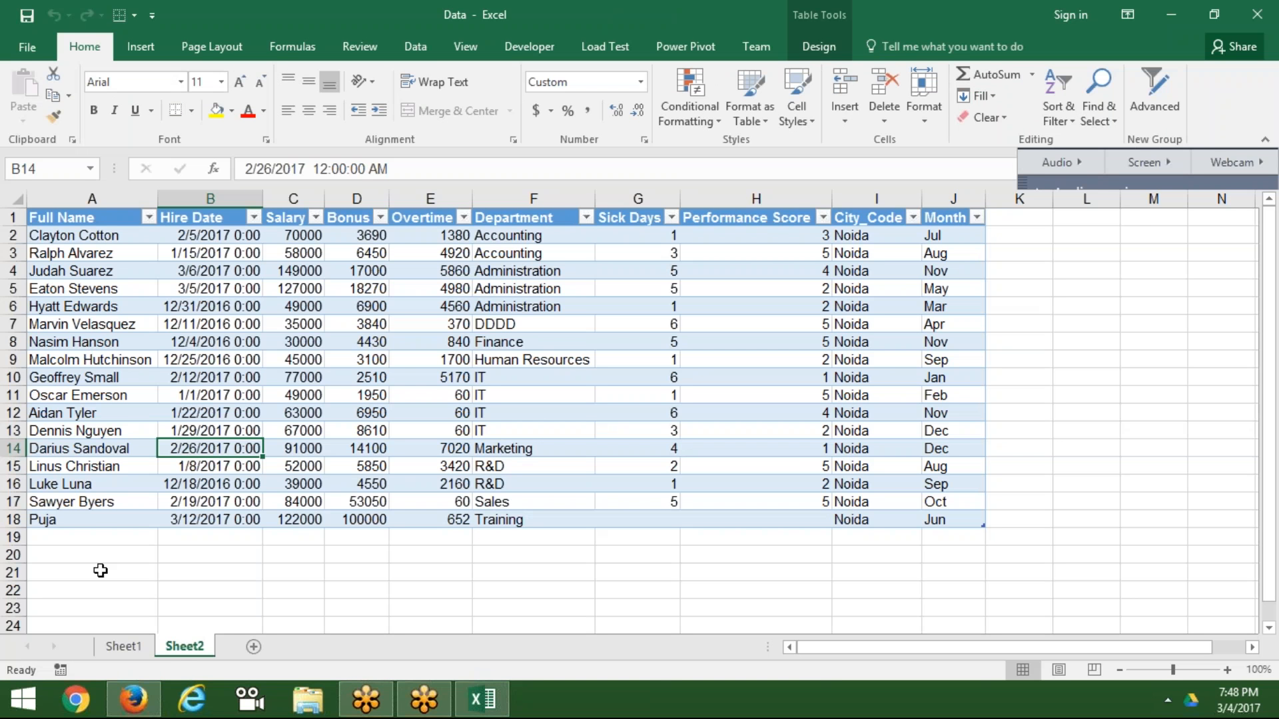
Step: Delete Sheet2 permanently from the Data workbook
right_click(170, 648)
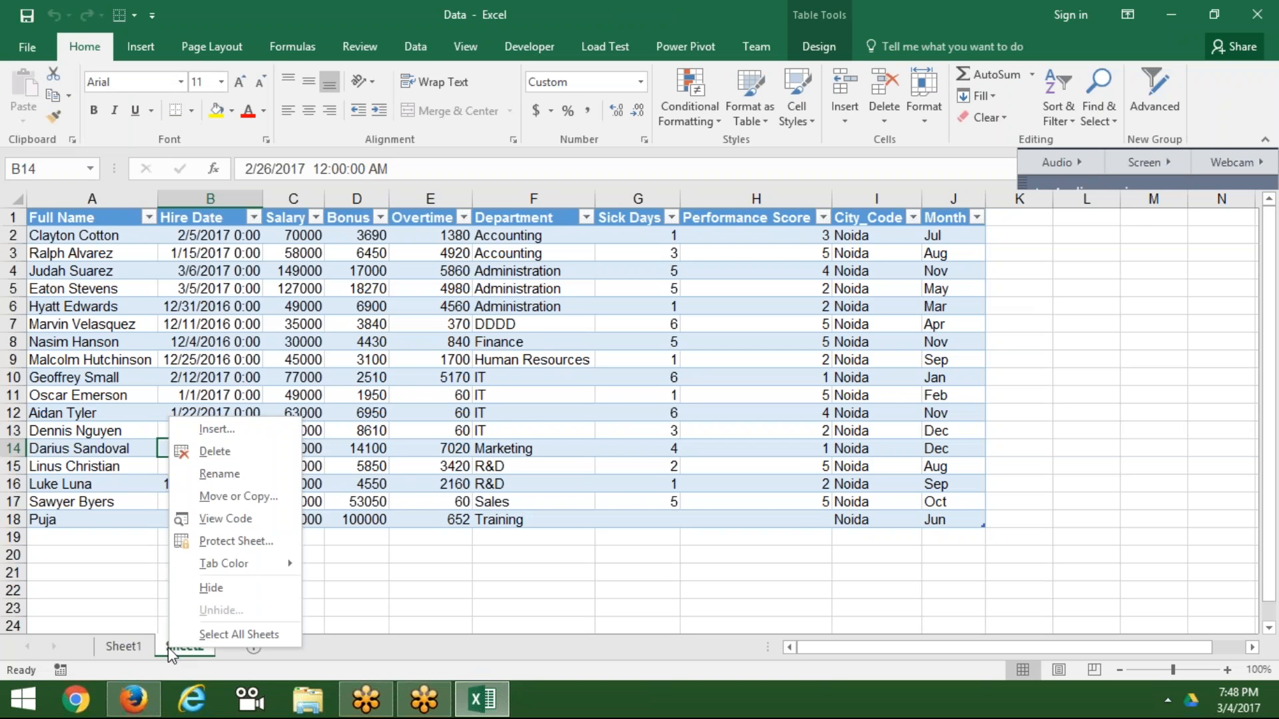
left_click(255, 451)
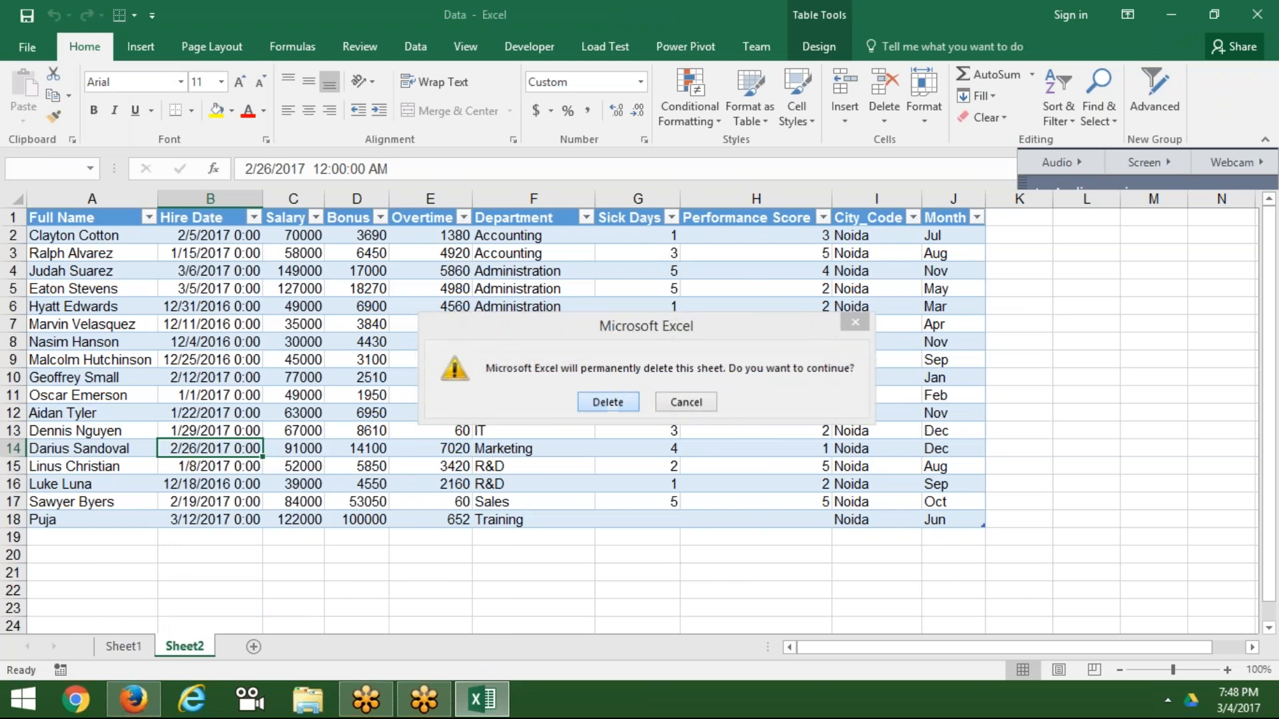
left_click(608, 402)
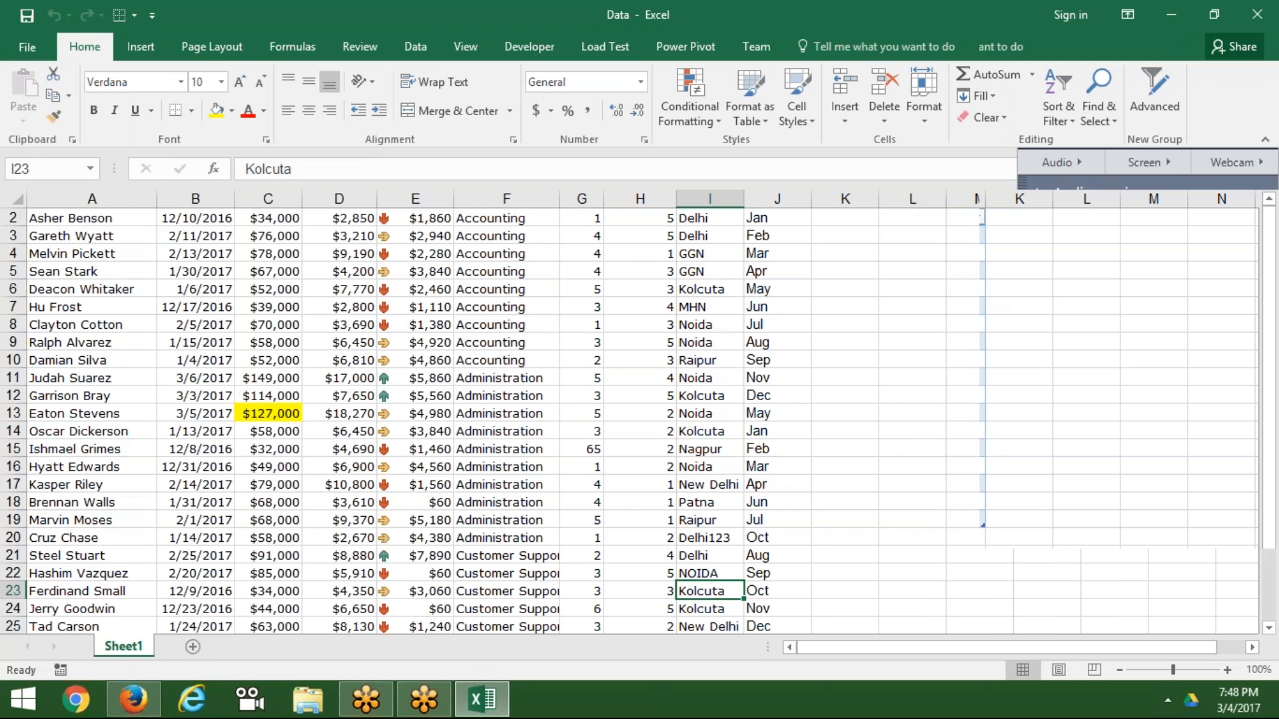
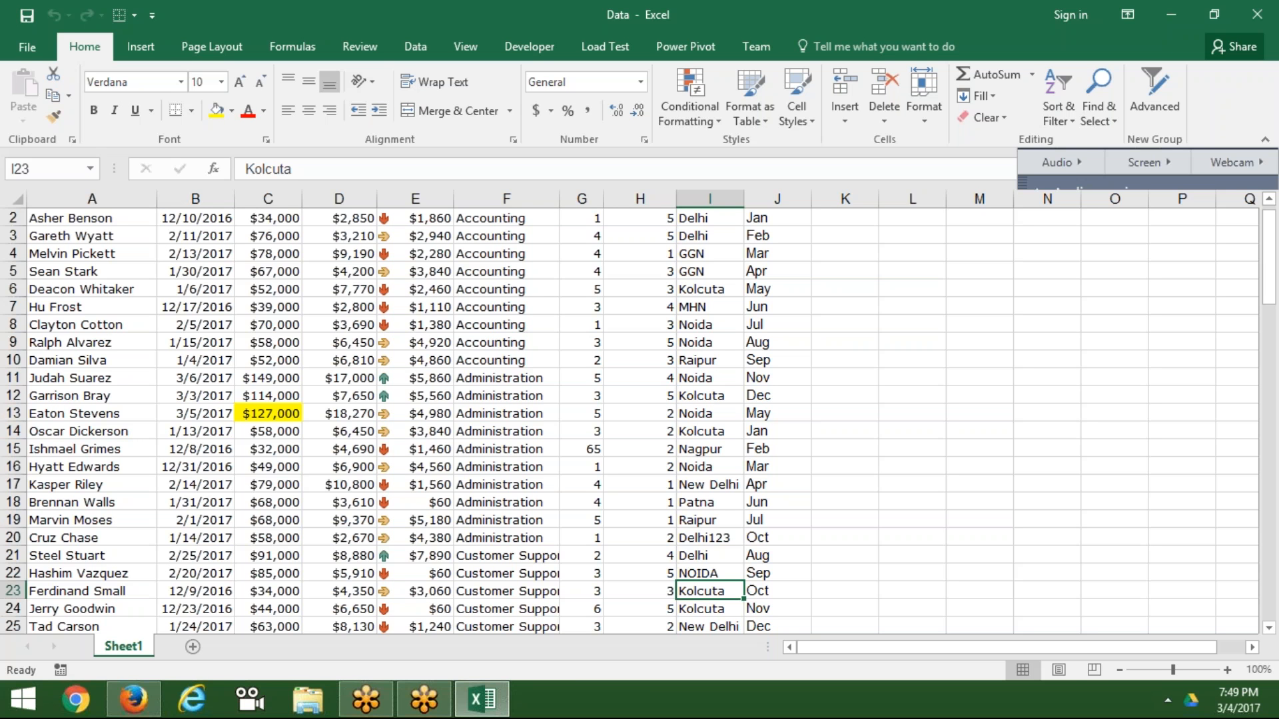
Step: Examine the header row of Sheet1 from Full Name across to Month
key("ctrl+Up")
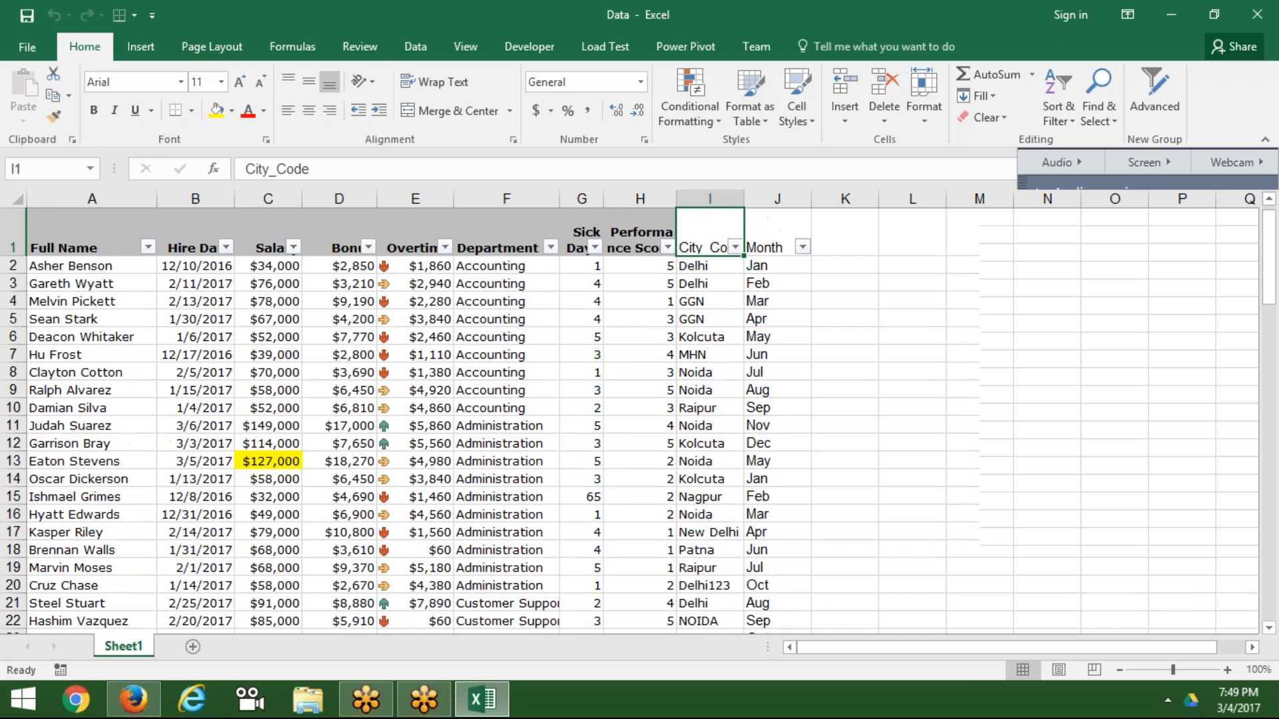
key("ctrl+Left")
key("ctrl+shift+Right")
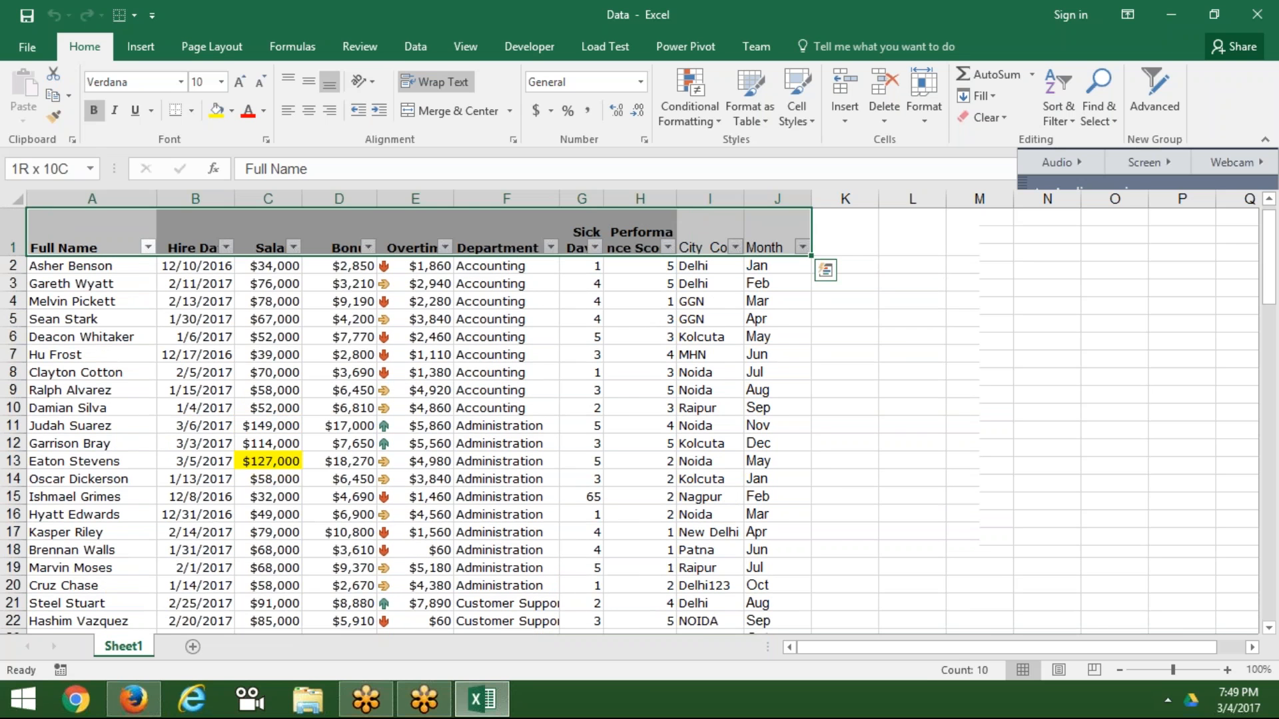
key("Right")
key("Right")
key("Right")
key("Right")
key("Right")
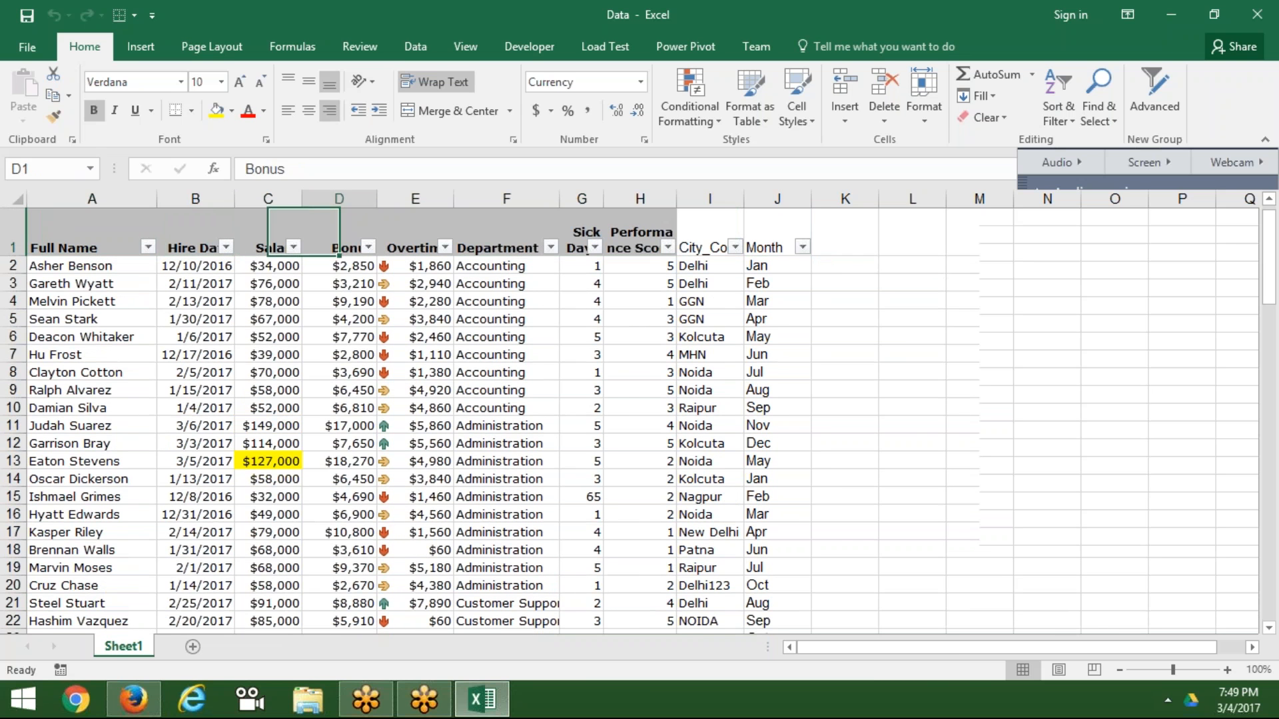
key("Right")
key("Right")
key("Right")
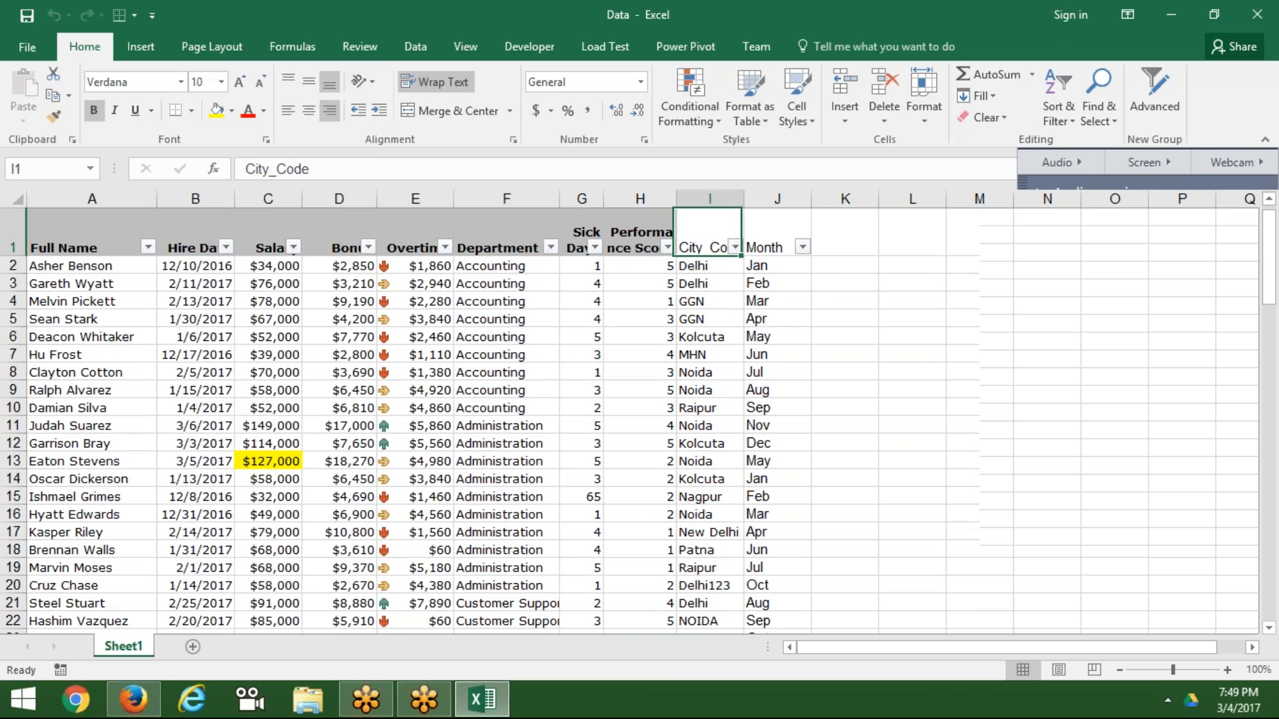
key("Right")
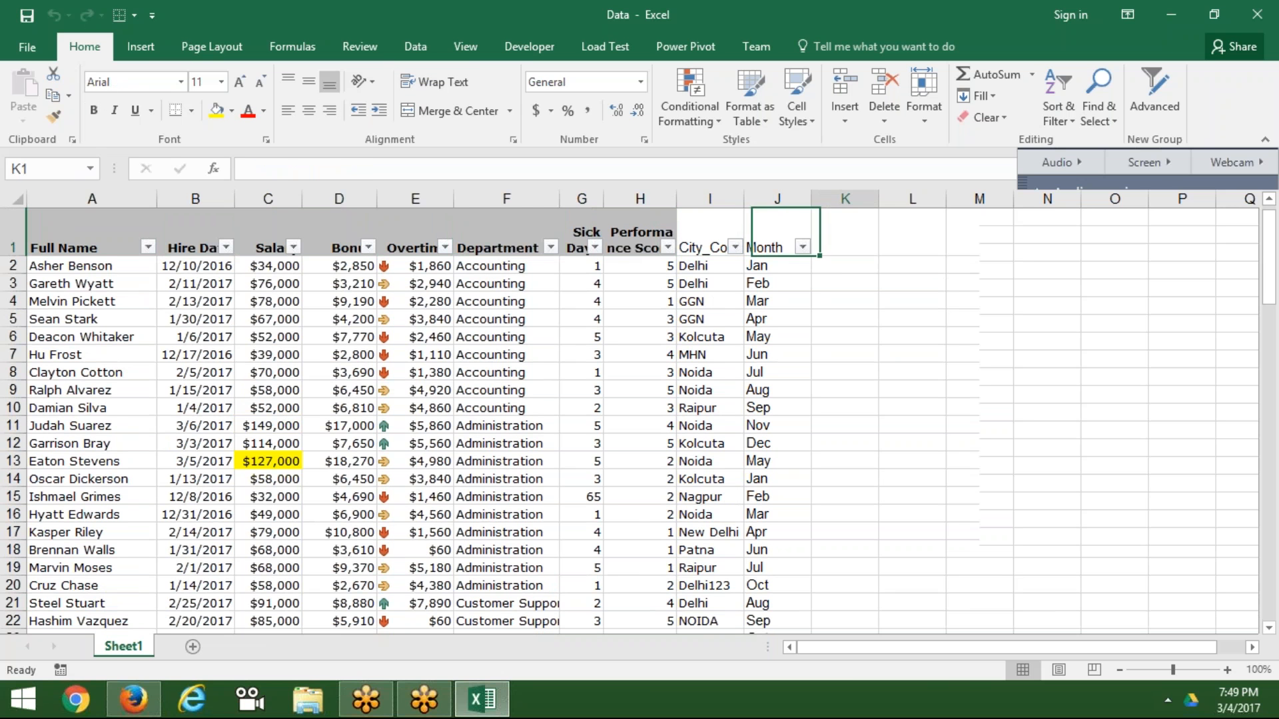
key("Right")
key("Left")
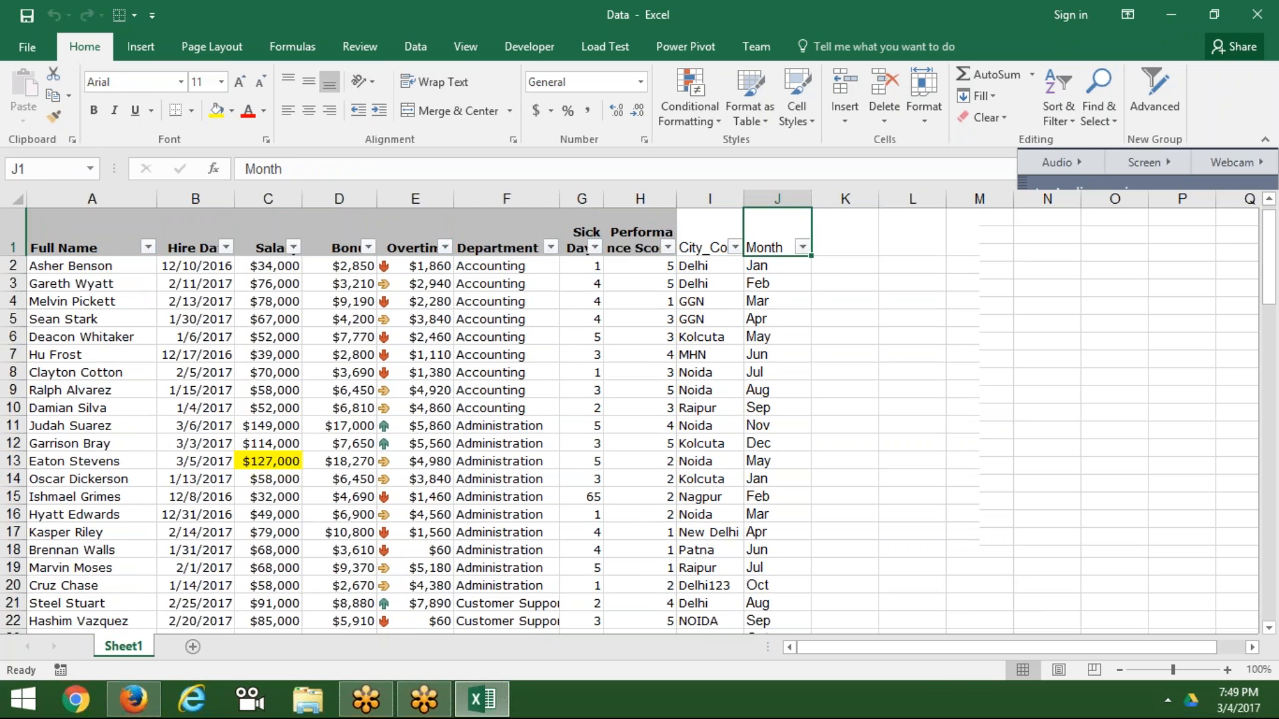
Step: Create a PivotTable from Sheet1's range A1:J103 on a new worksheet, with Department as rows and Count of Full Name as values
key("ctrl+Left")
key("ctrl+shift+Right")
key("ctrl+shift+Down")
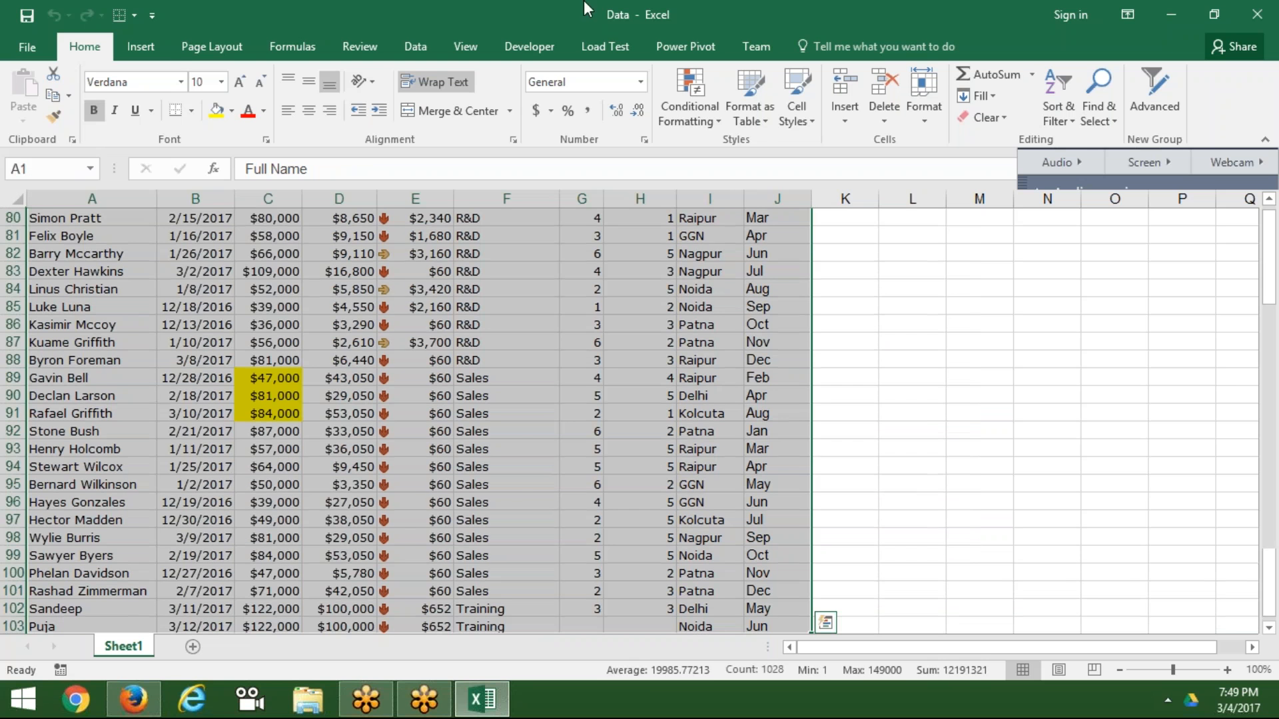
left_click(154, 40)
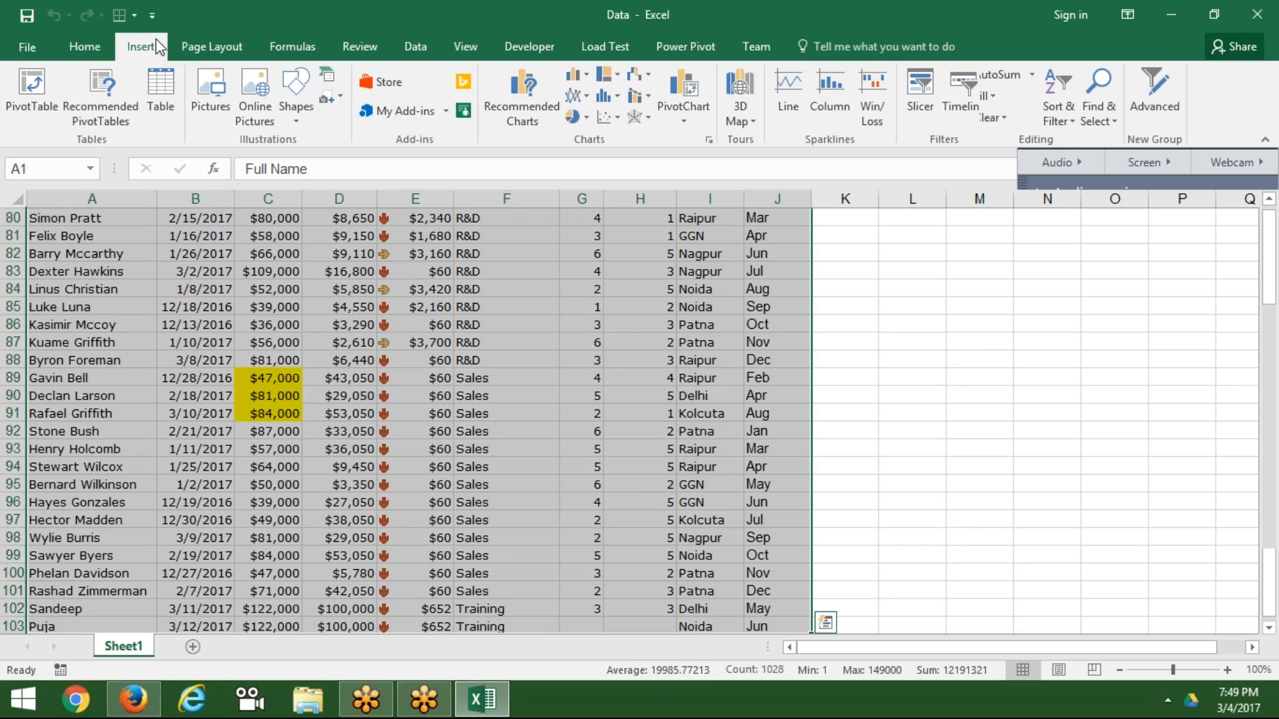
left_click(44, 106)
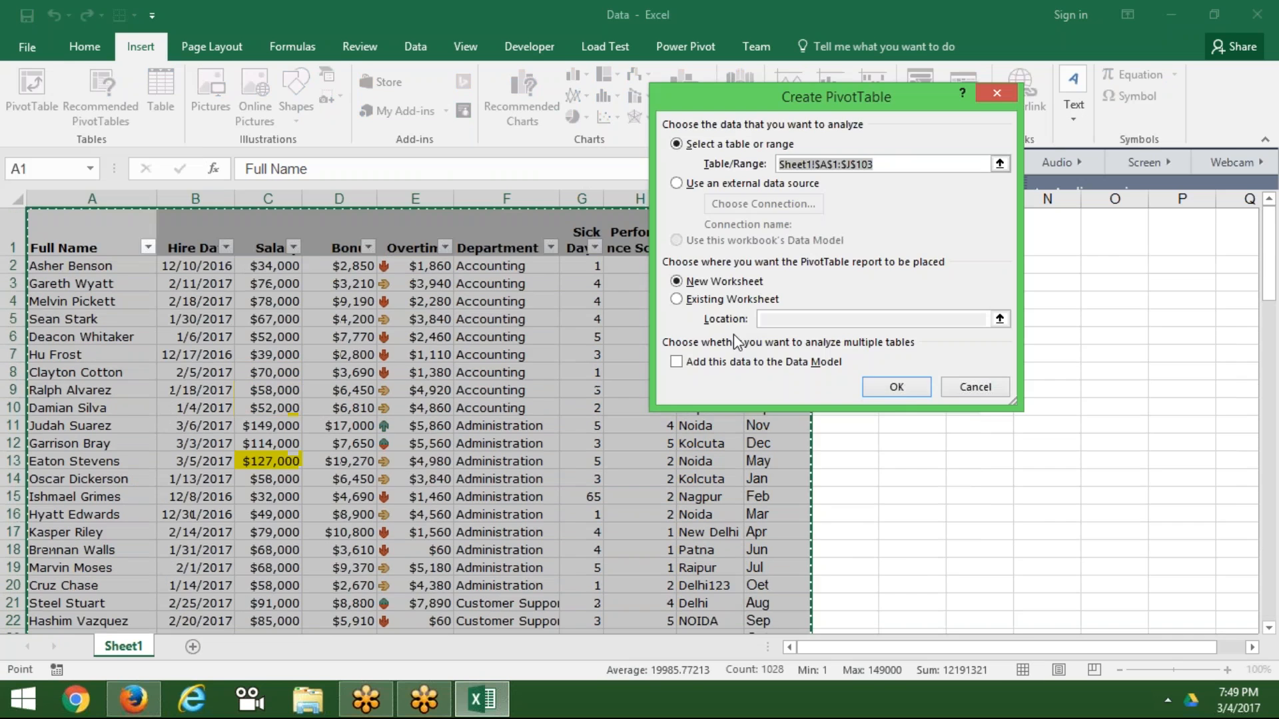
left_click(906, 393)
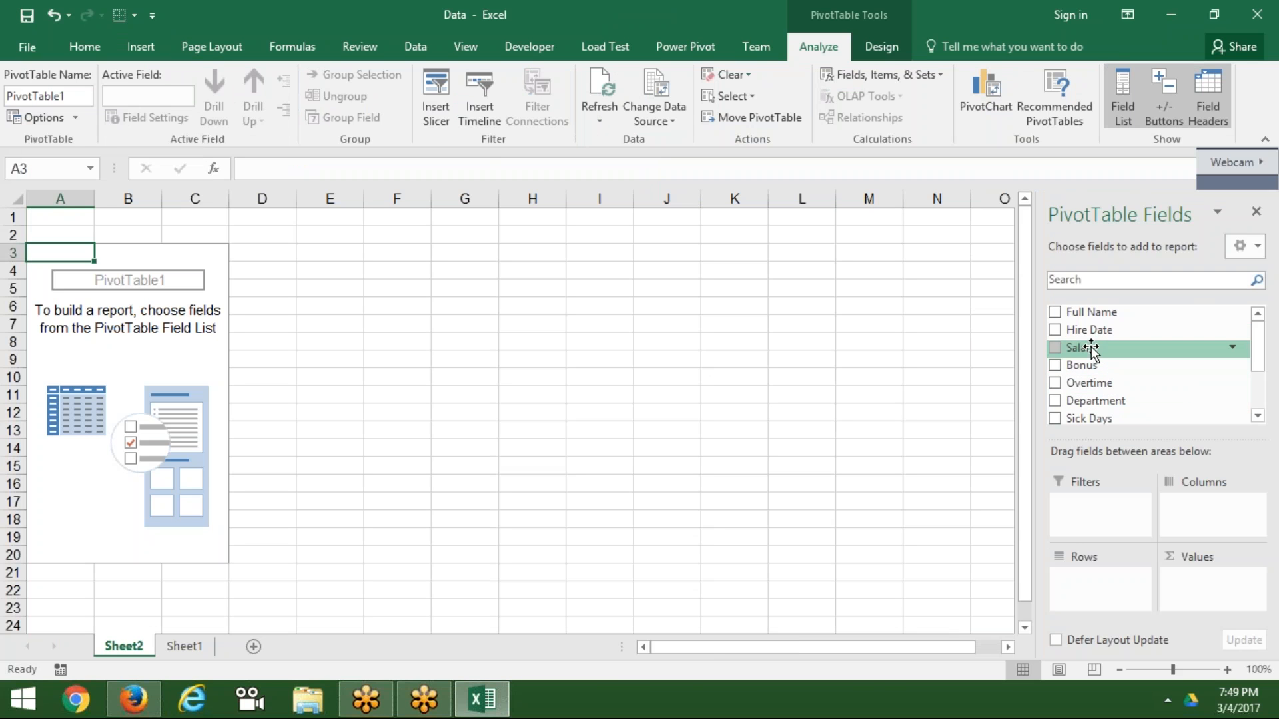
left_click_drag(1096, 323, 1202, 586)
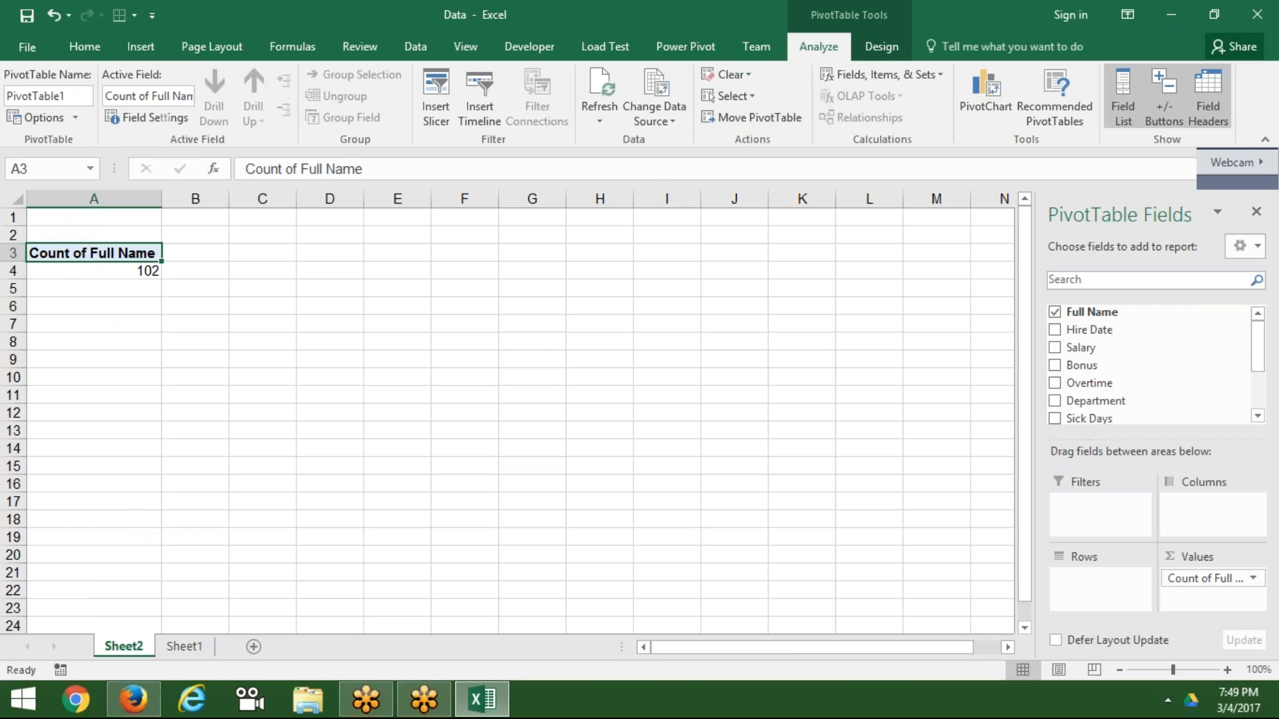
left_click_drag(1111, 403, 1099, 579)
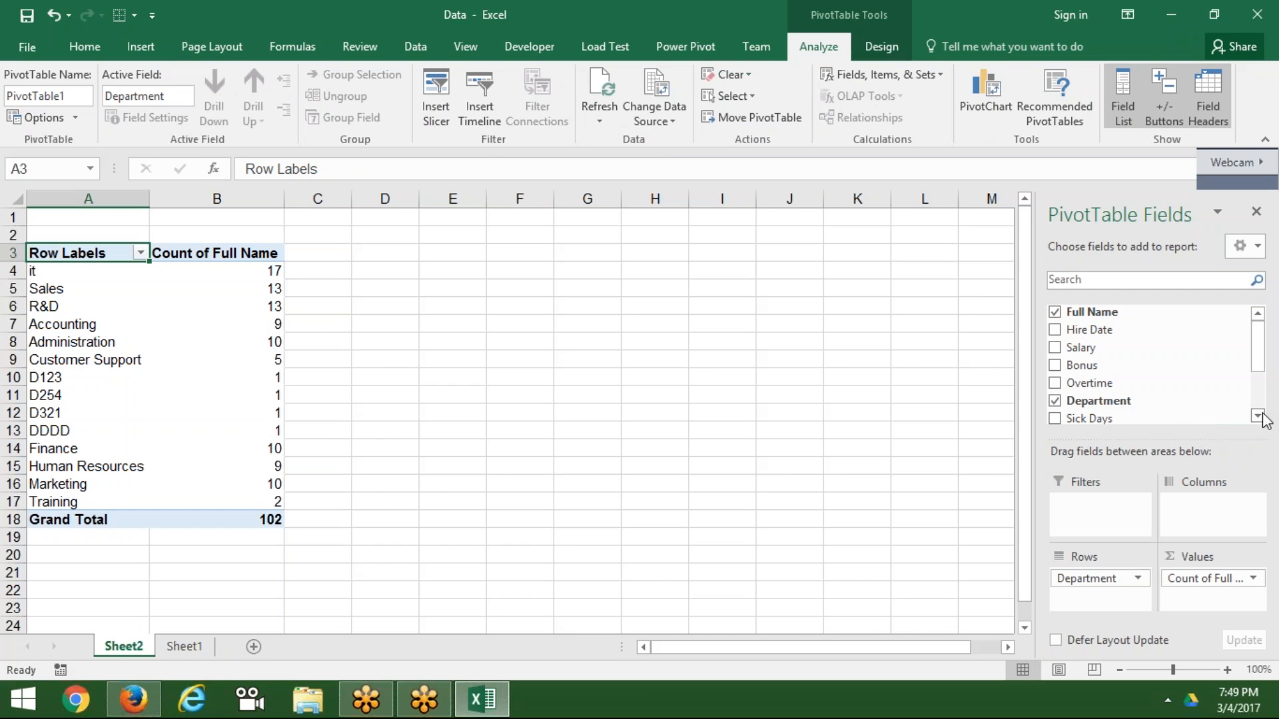
Step: Insert a clustered column PivotChart from the department counts and enlarge it in width and height
left_click(177, 341)
left_click(151, 55)
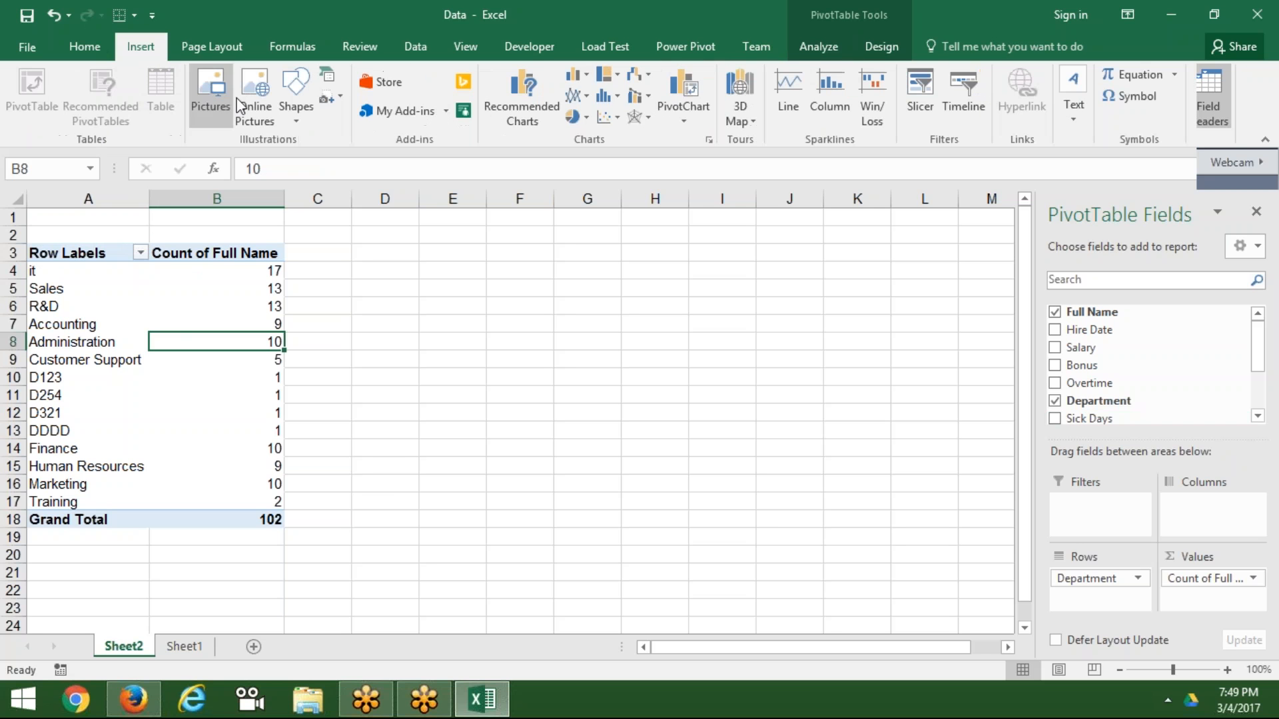
left_click(570, 86)
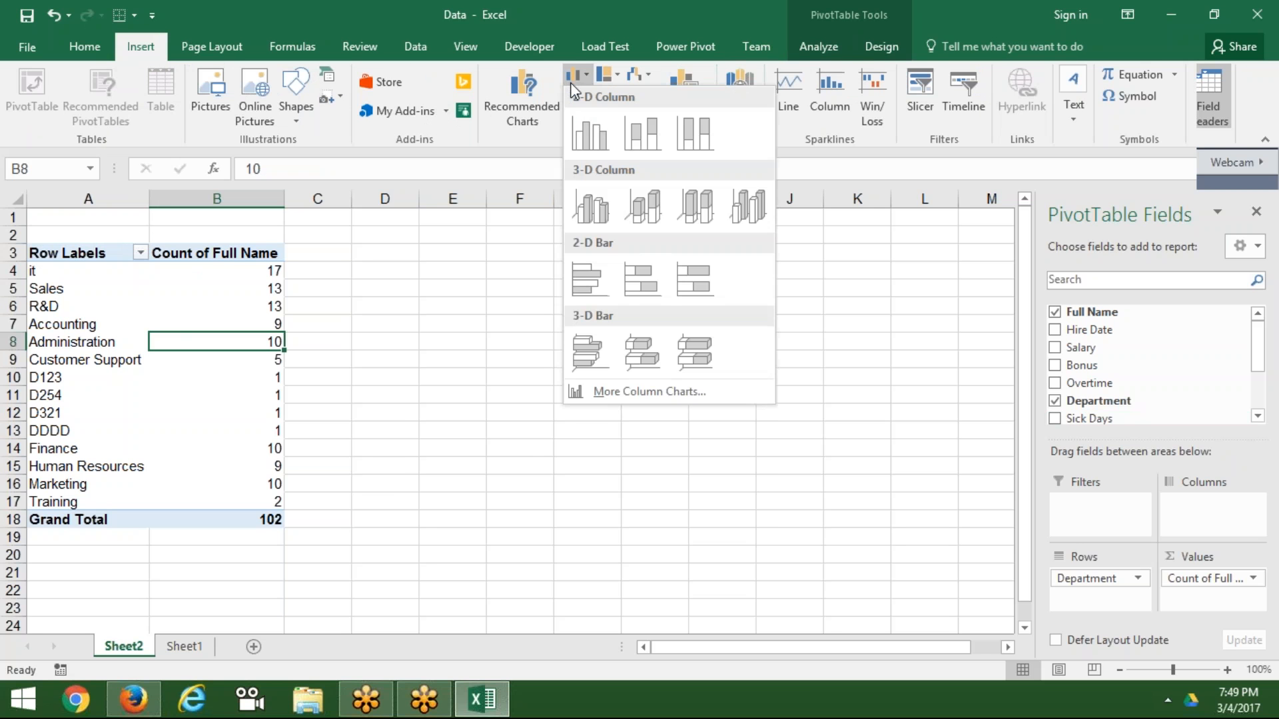
left_click(580, 131)
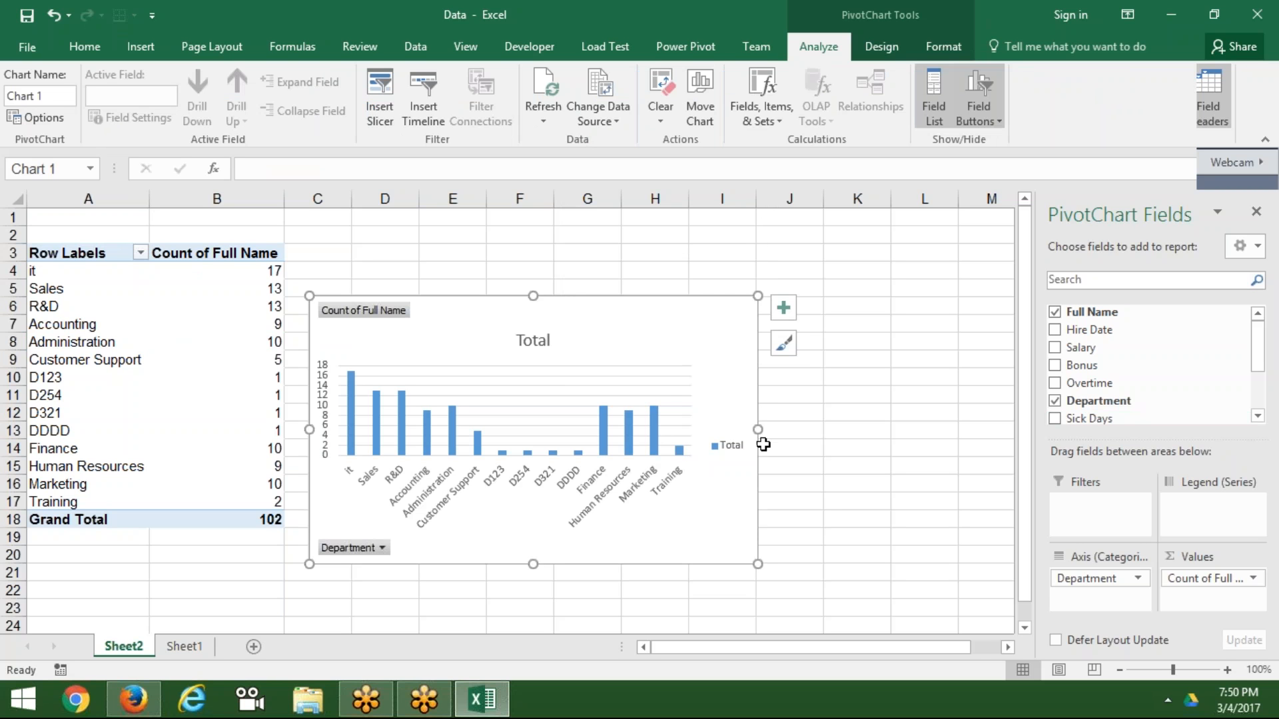
left_click_drag(758, 429, 834, 429)
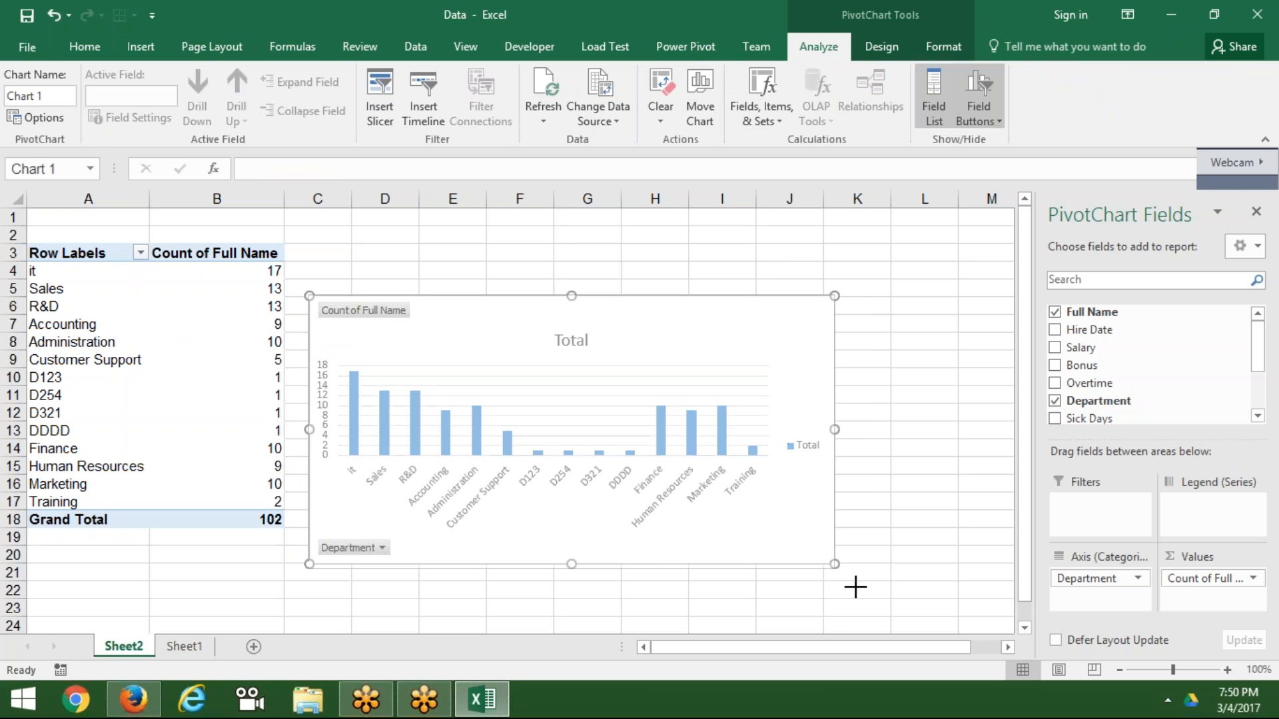
left_click_drag(855, 587, 865, 592)
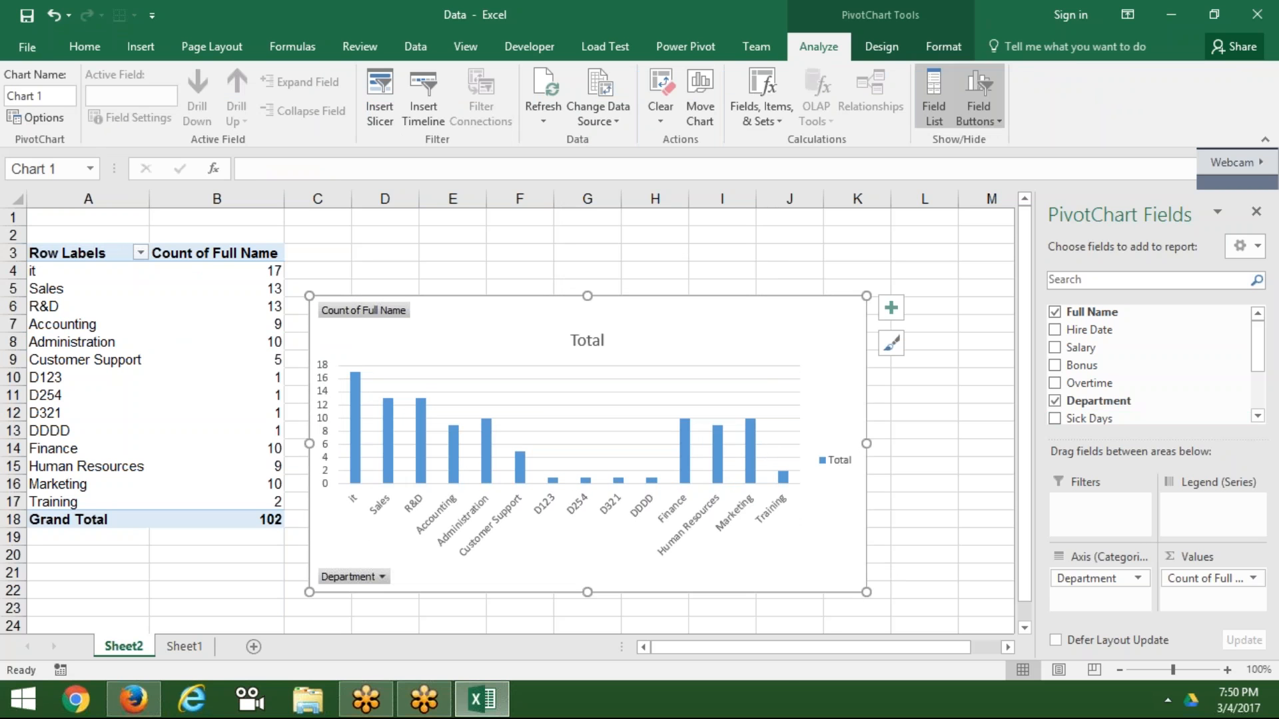
Step: Add a new worksheet and paste the department PivotChart at cell A1
left_click(217, 341)
left_click(253, 646)
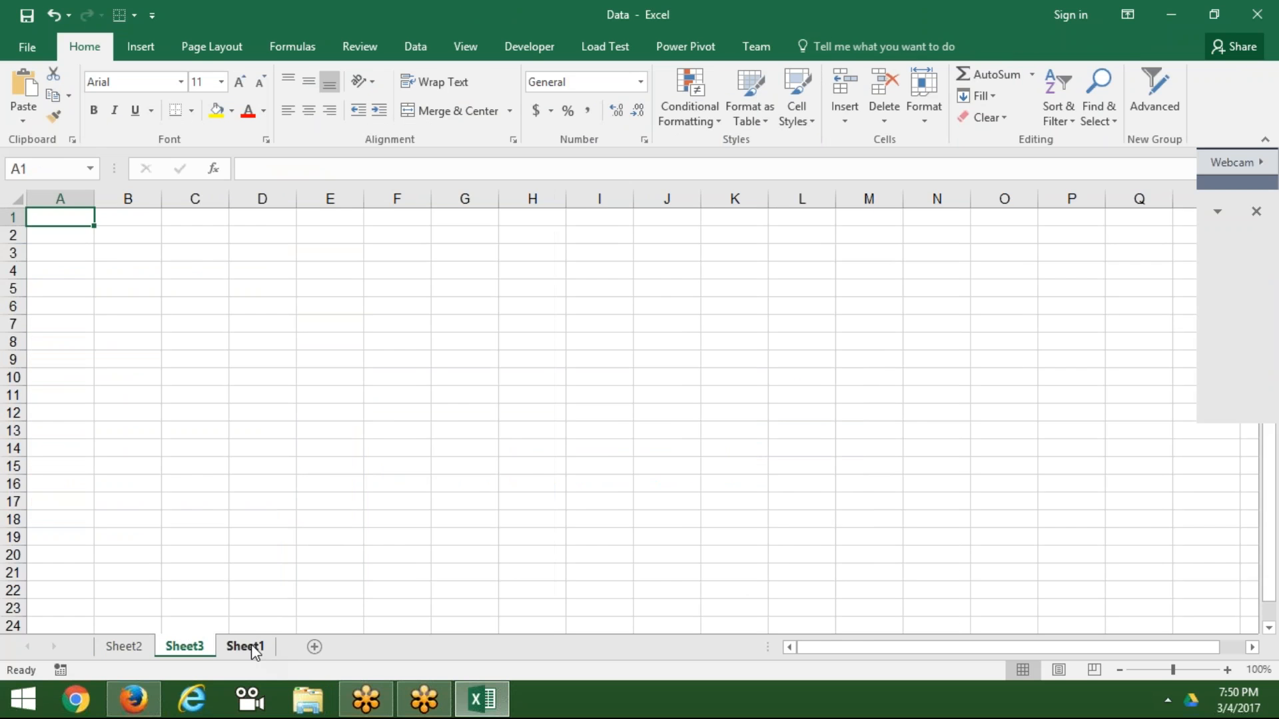
key("ctrl+v")
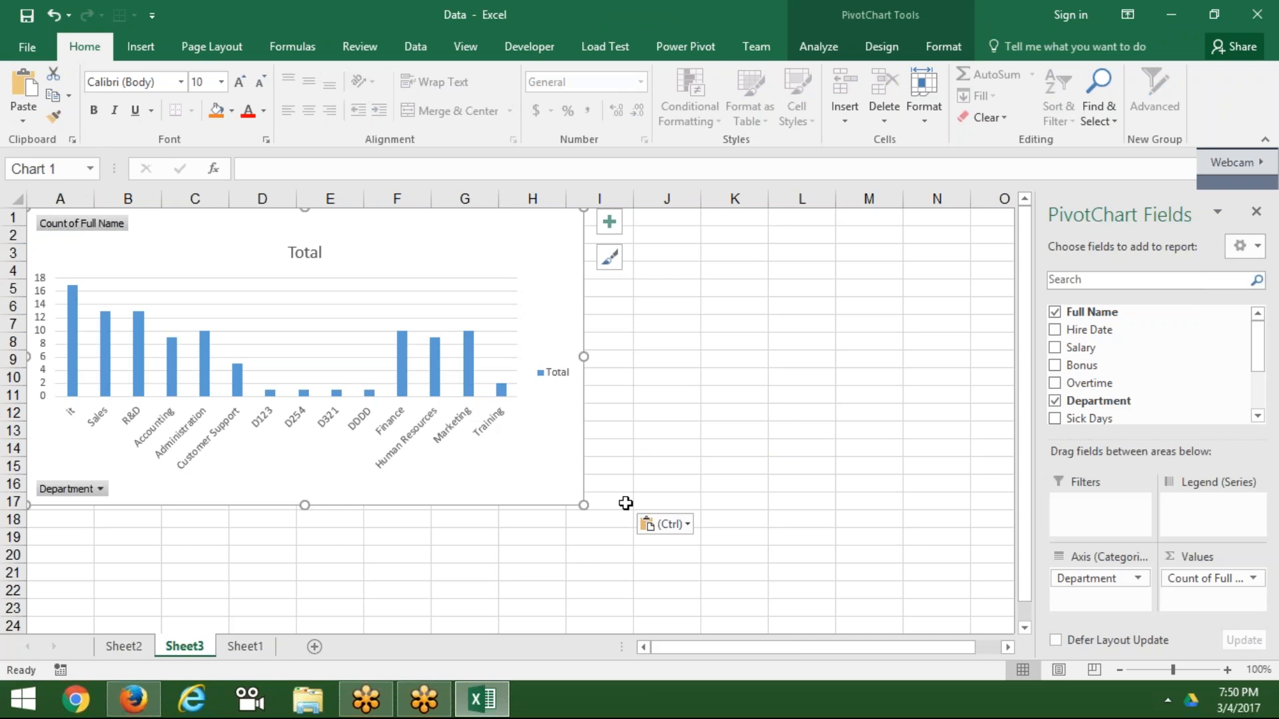
left_click(702, 442)
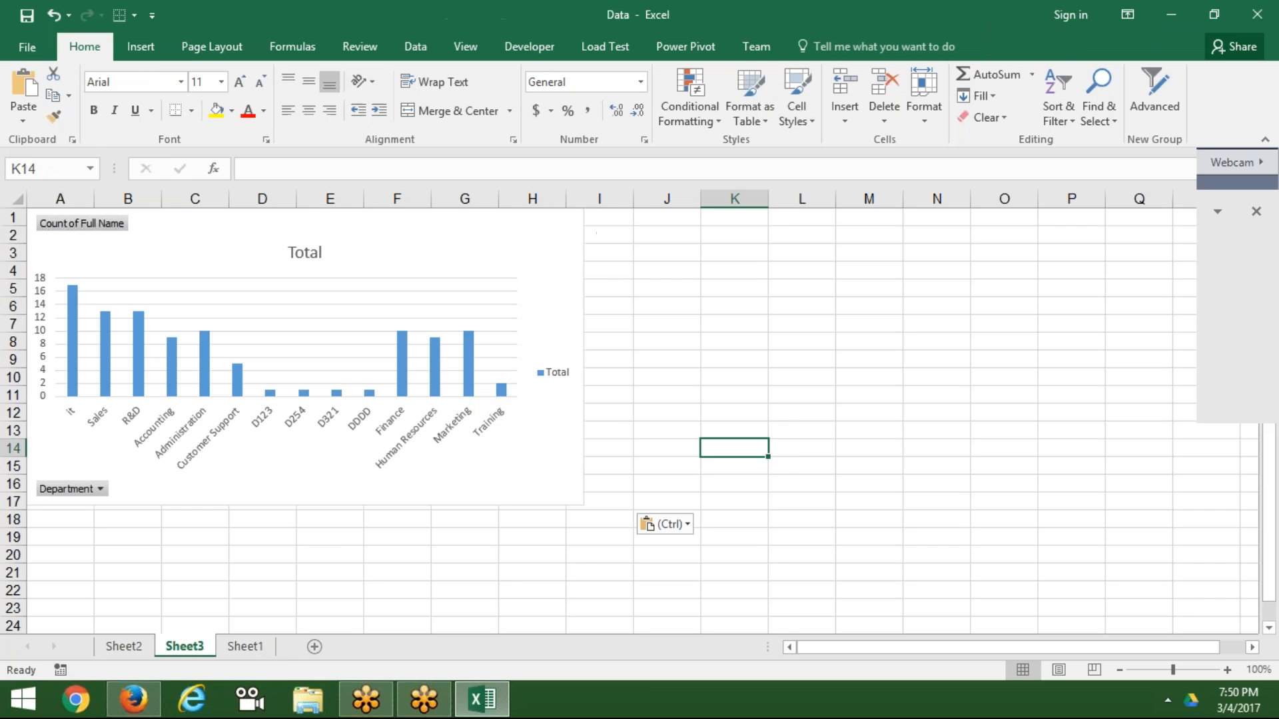
Step: Display the Developer commands while on the new chart sheet
left_click(663, 50)
left_click(581, 50)
left_click(554, 50)
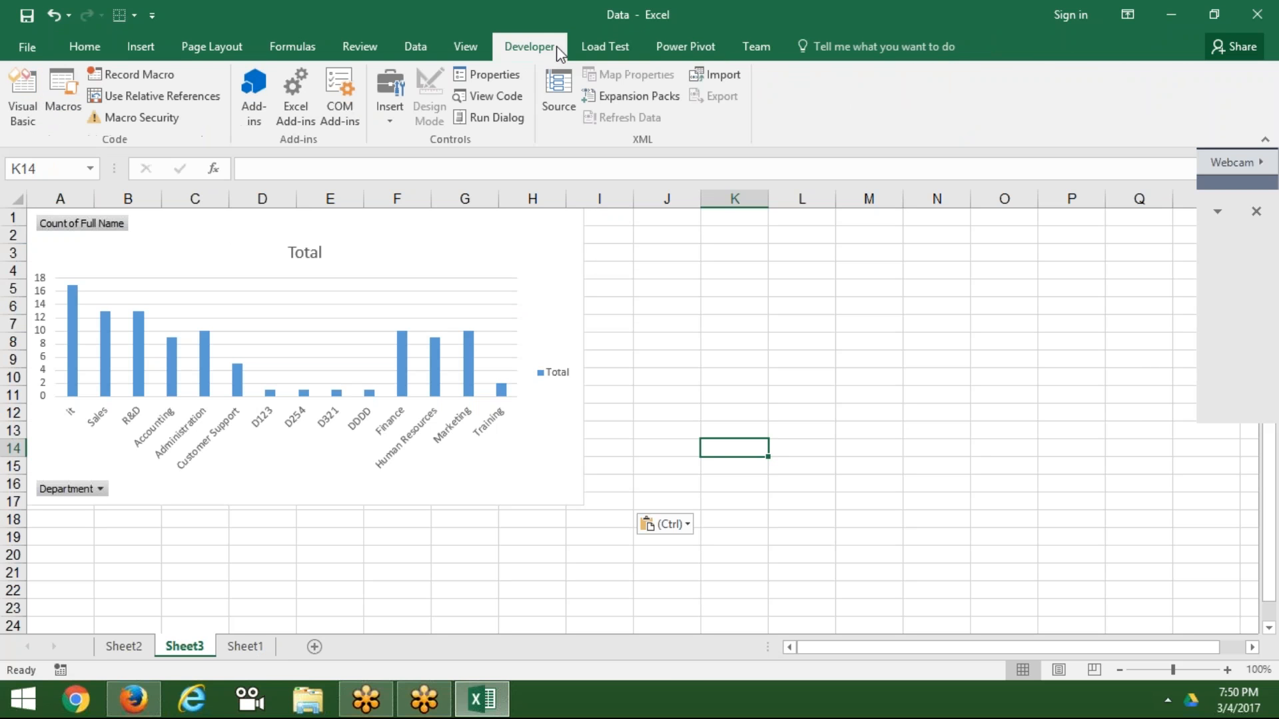
Step: Draw an ActiveX option button in the blank area of the pivot chart above its title
left_click(466, 41)
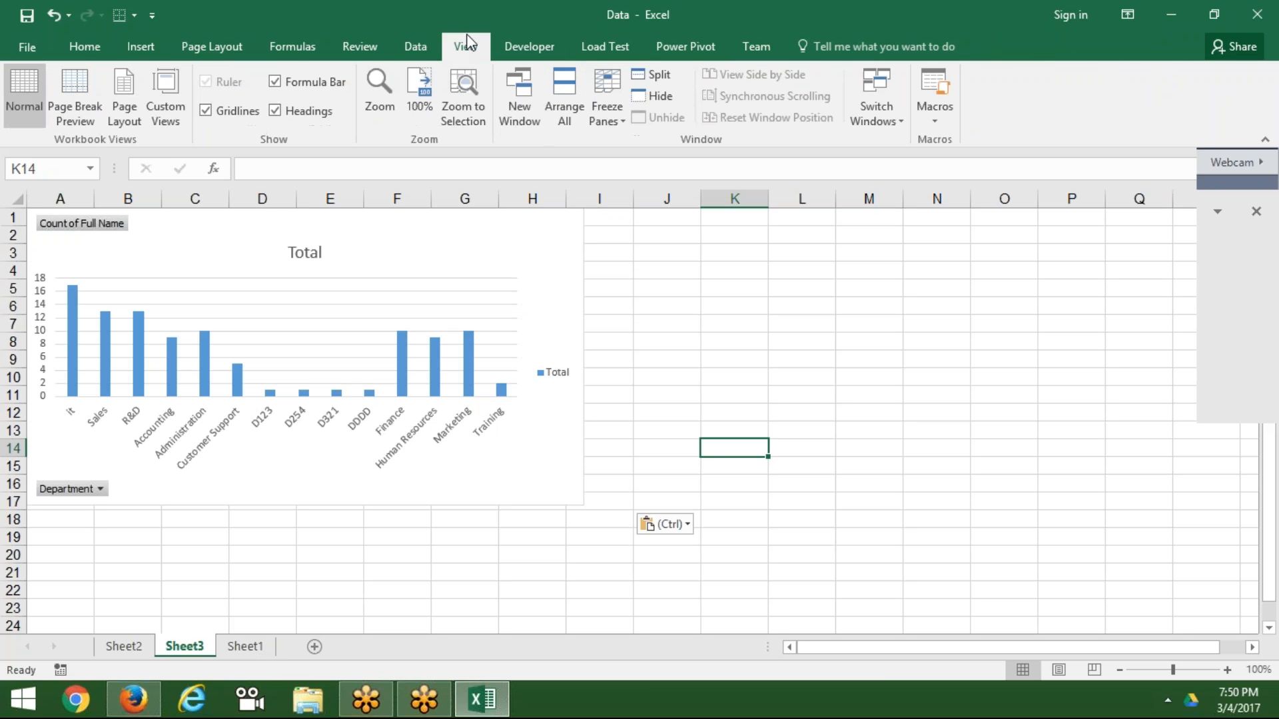
left_click(427, 53)
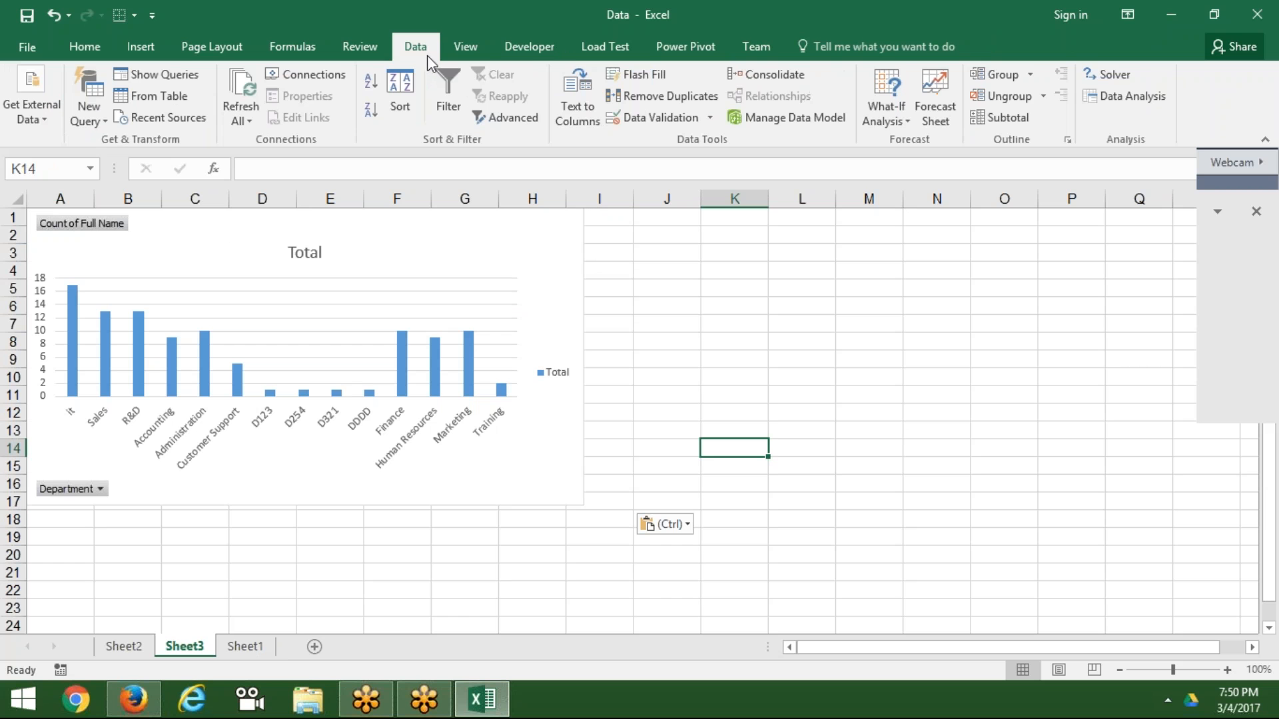
left_click(548, 53)
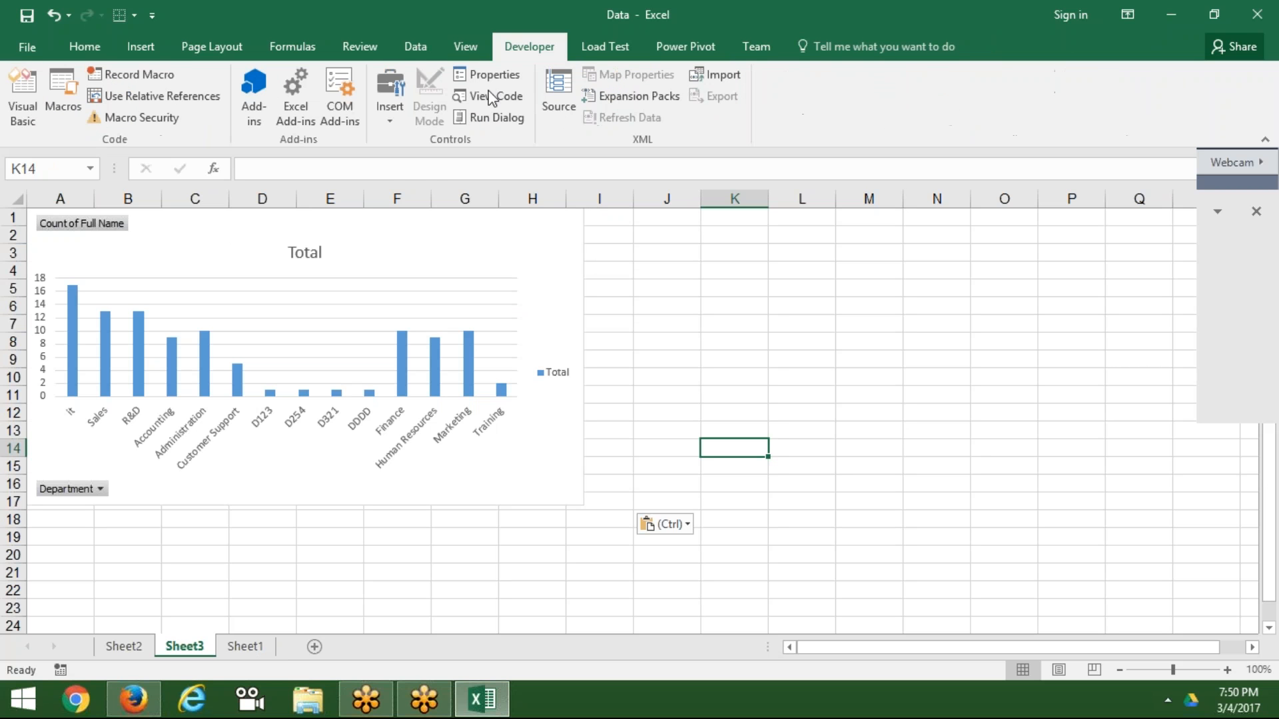
left_click(391, 125)
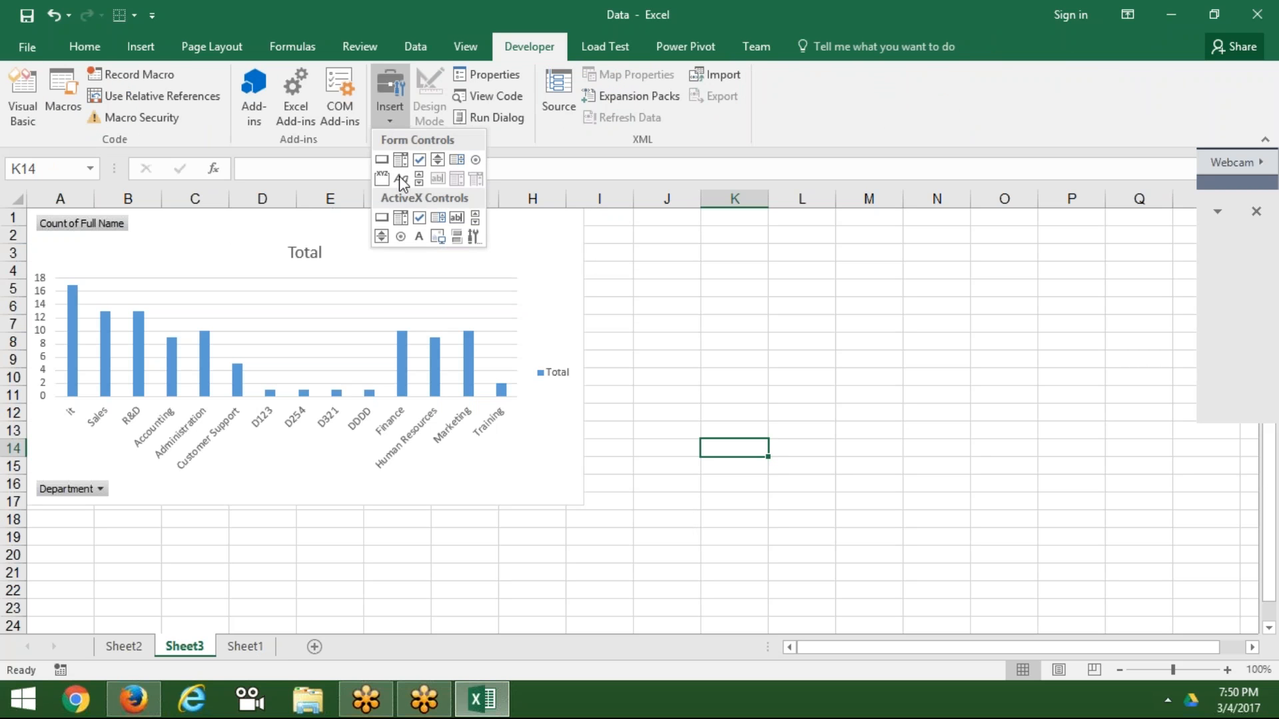
left_click(403, 237)
left_click_drag(332, 219, 413, 239)
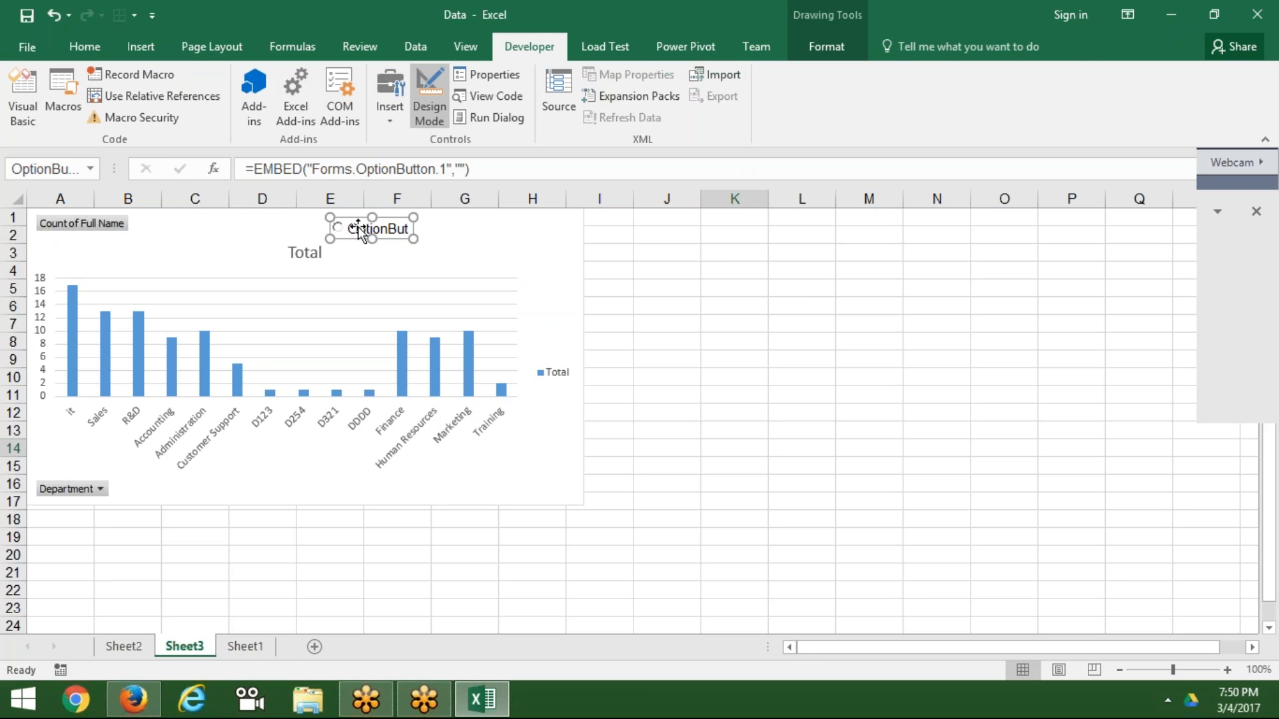
double_click(358, 227)
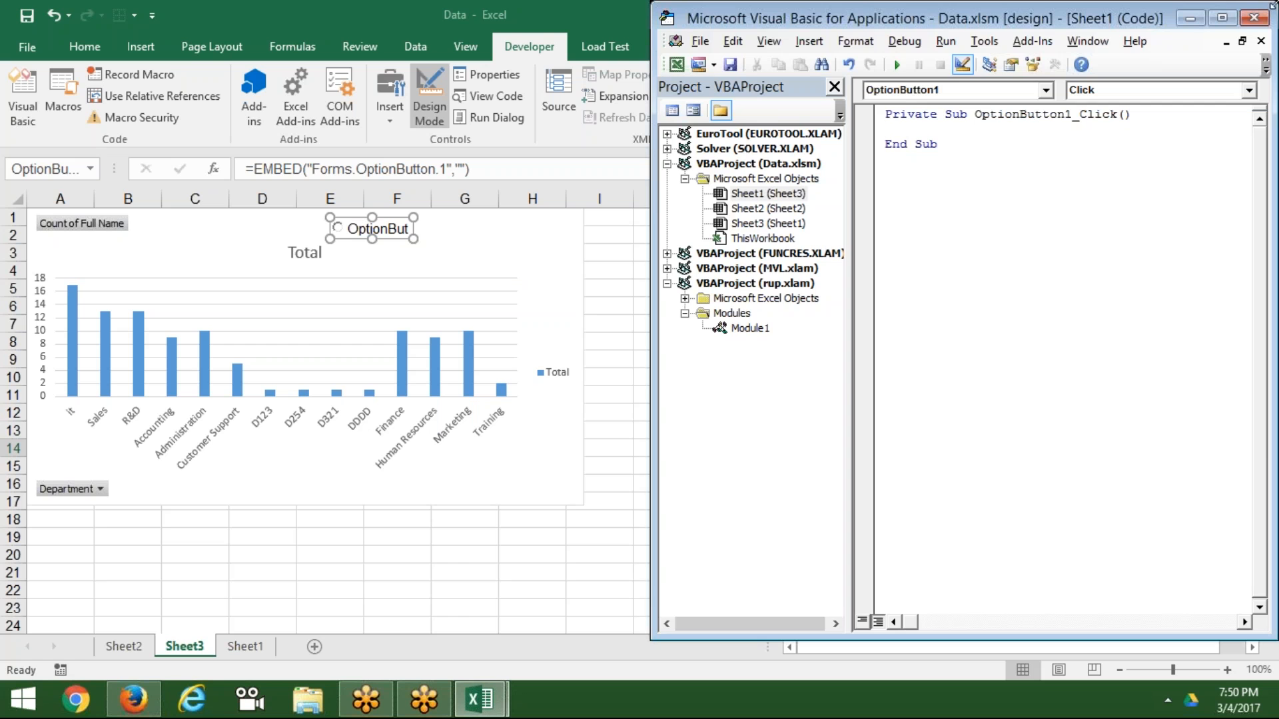
left_click(1254, 18)
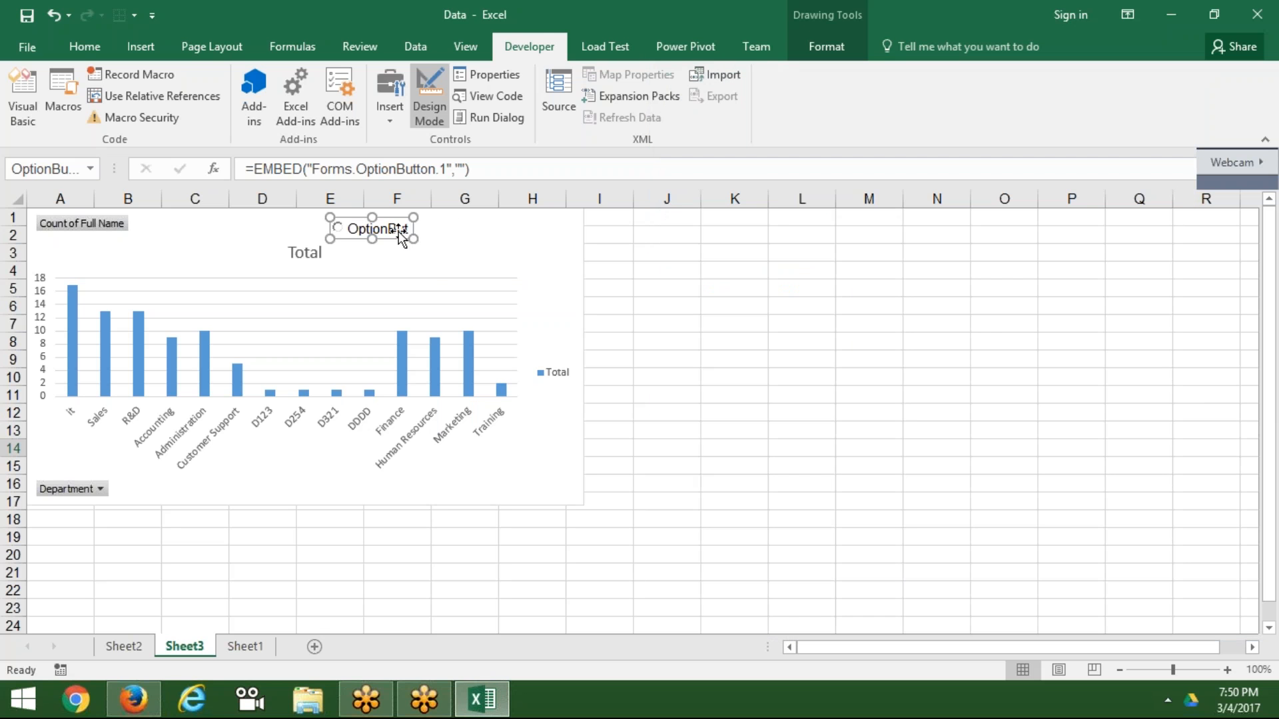
right_click(398, 230)
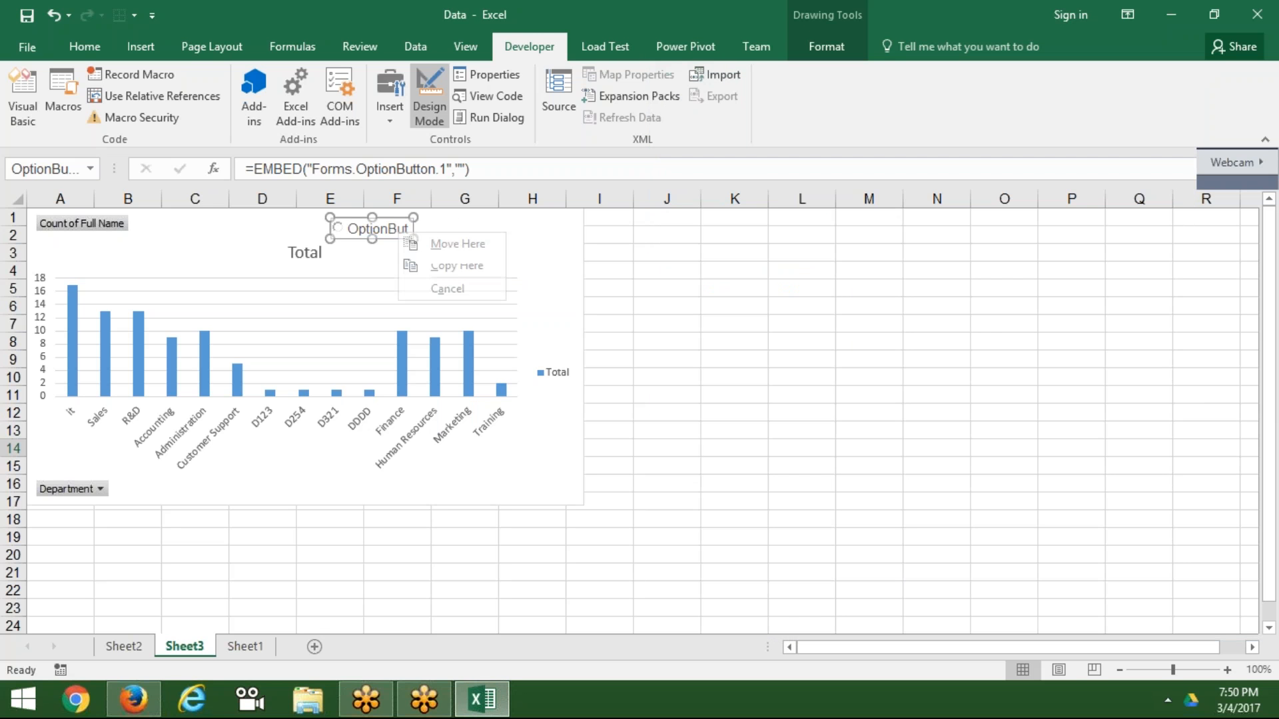
left_click(374, 231)
Step: Change the caption of the option button on the chart to Month
right_click(376, 229)
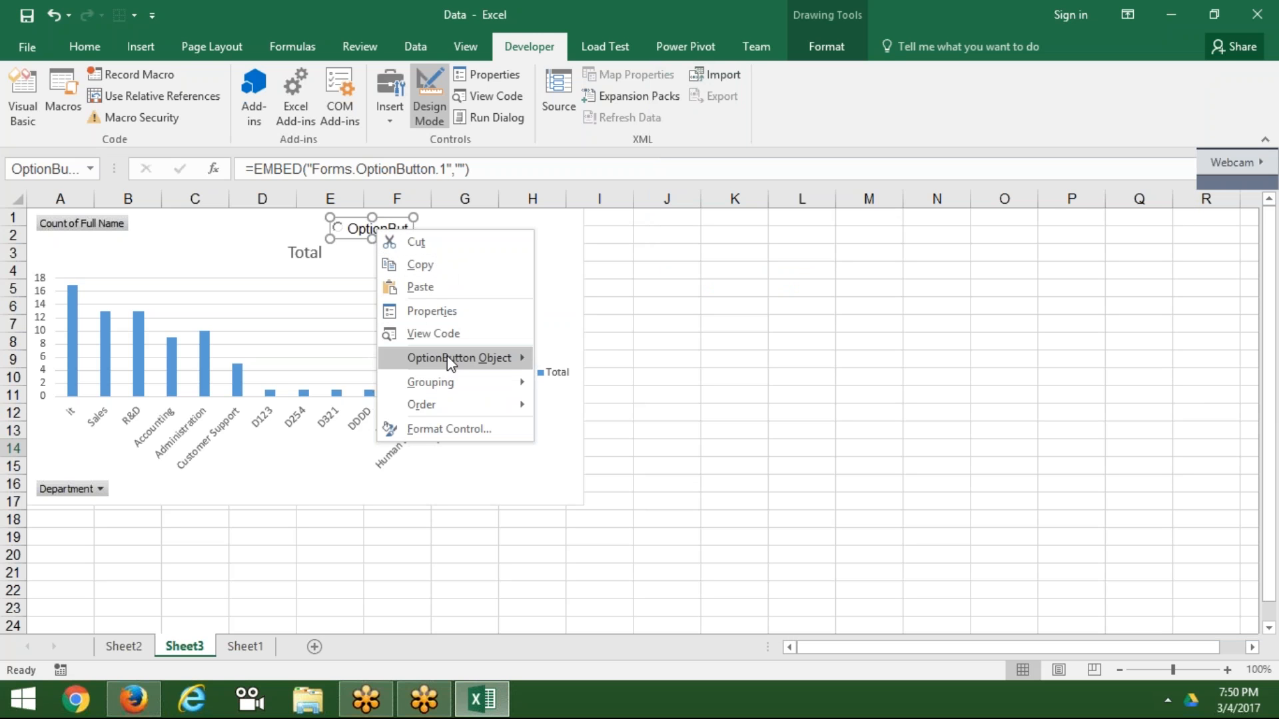
mouse_move(449, 360)
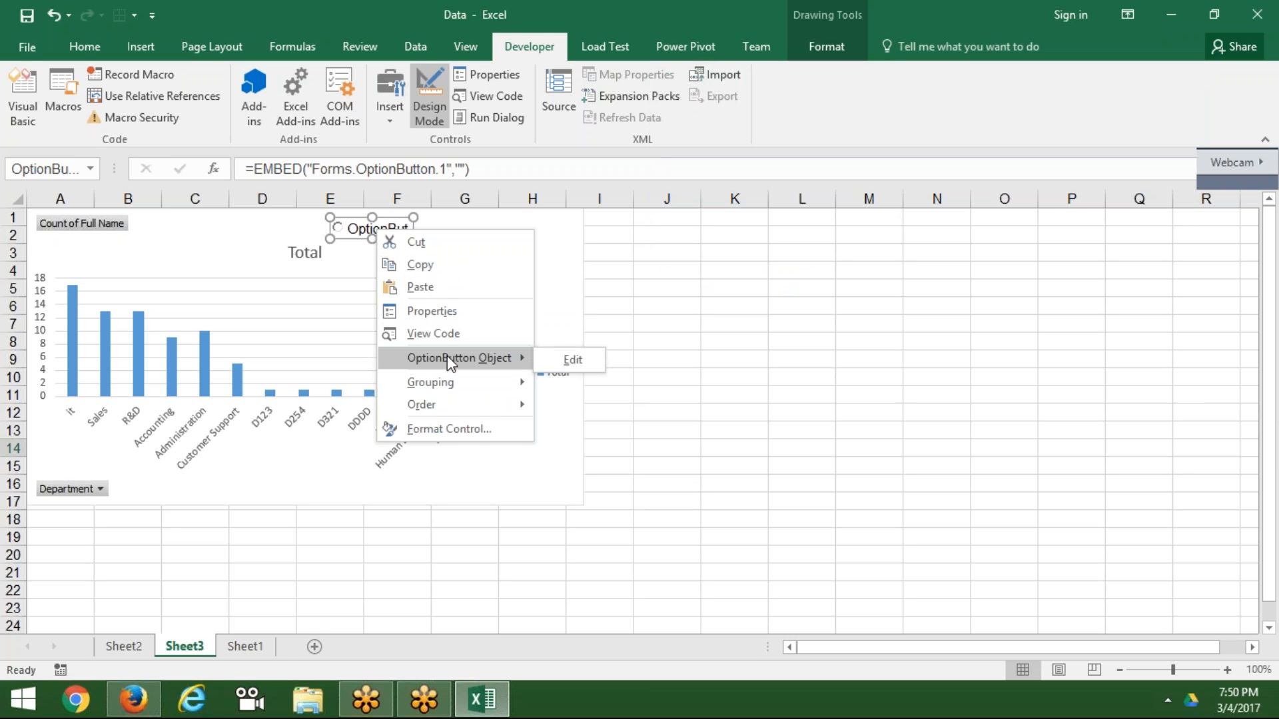
left_click(566, 357)
key("BackSpace")
key("BackSpace")
key("BackSpace")
key("BackSpace")
key("BackSpace")
key("BackSpace")
key("BackSpace")
key("BackSpace")
key("BackSpace")
key("BackSpace")
key("BackSpace")
key("BackSpace")
key("BackSpace")
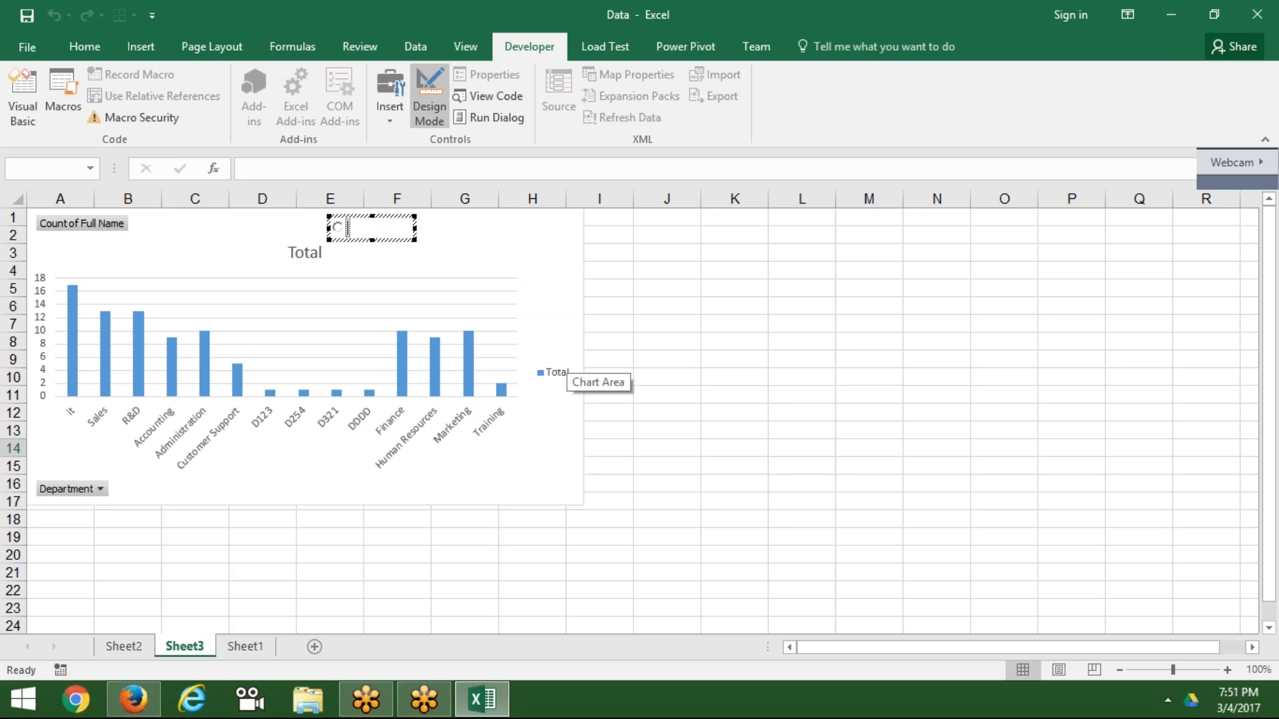
type("Month")
left_click(474, 244)
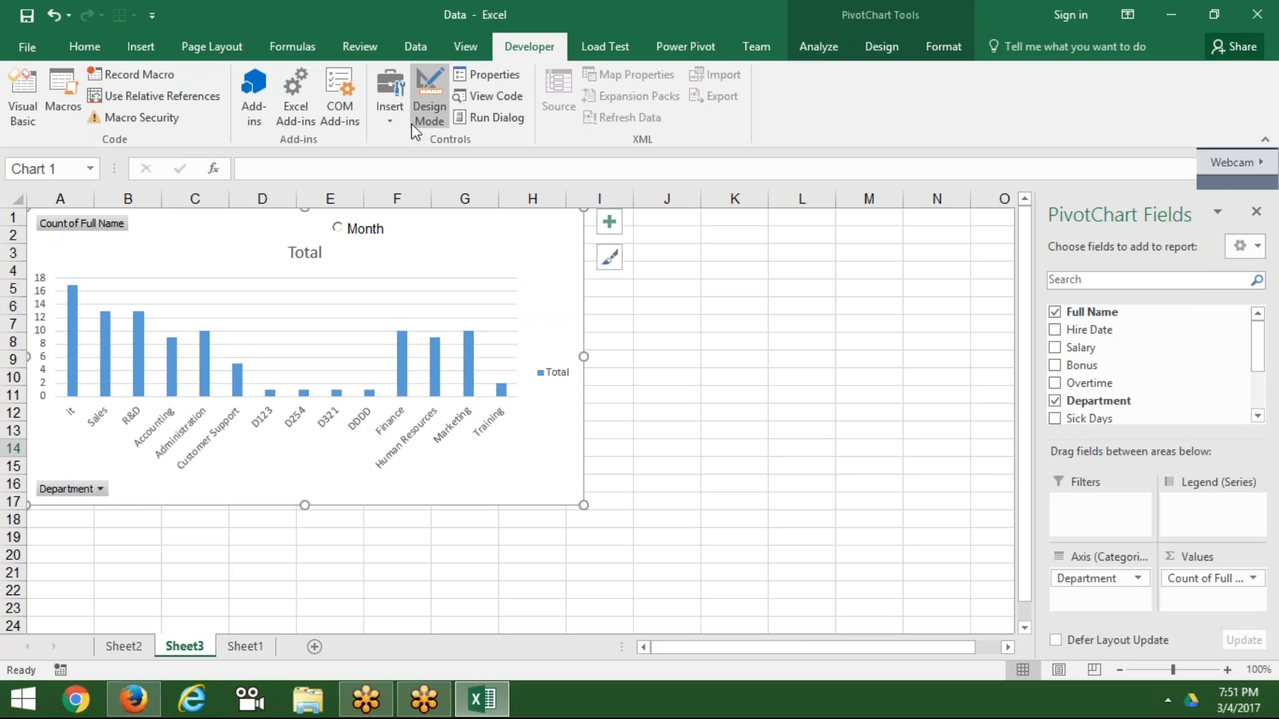
Step: Draw a second ActiveX option button on the chart, just to the right of Month
left_click(390, 100)
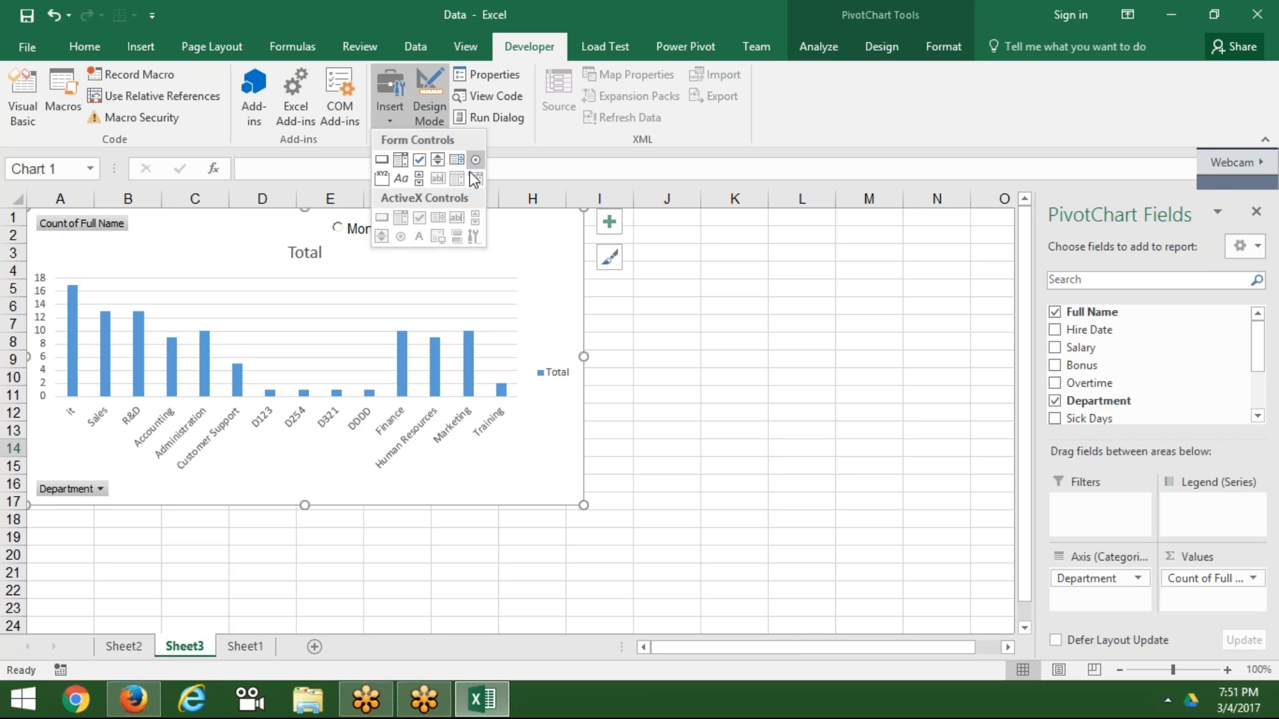
left_click(734, 305)
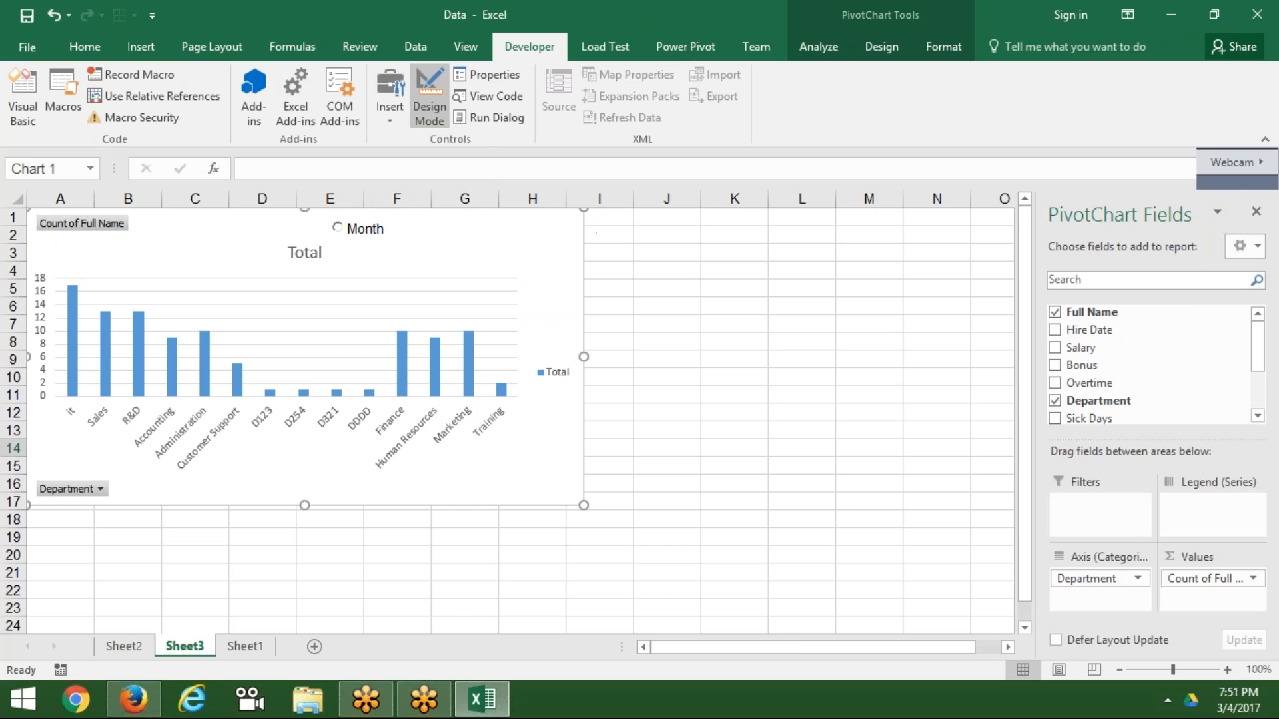
left_click(390, 121)
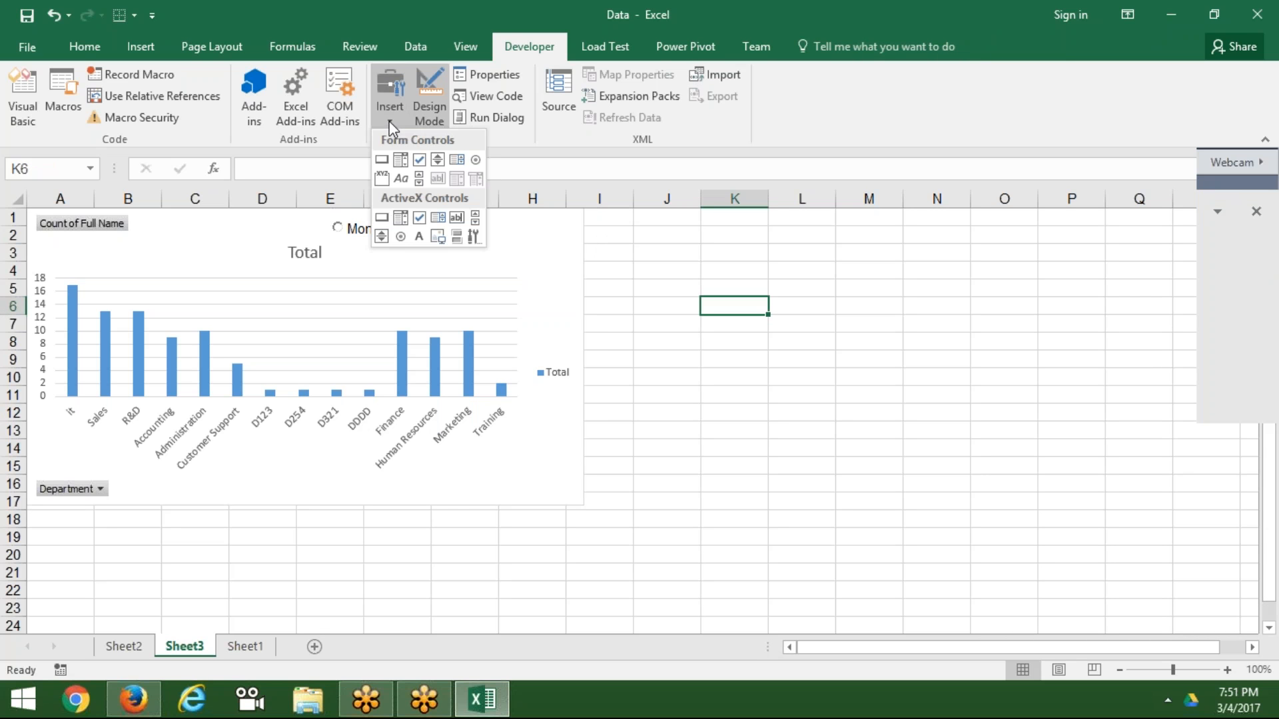
left_click(402, 237)
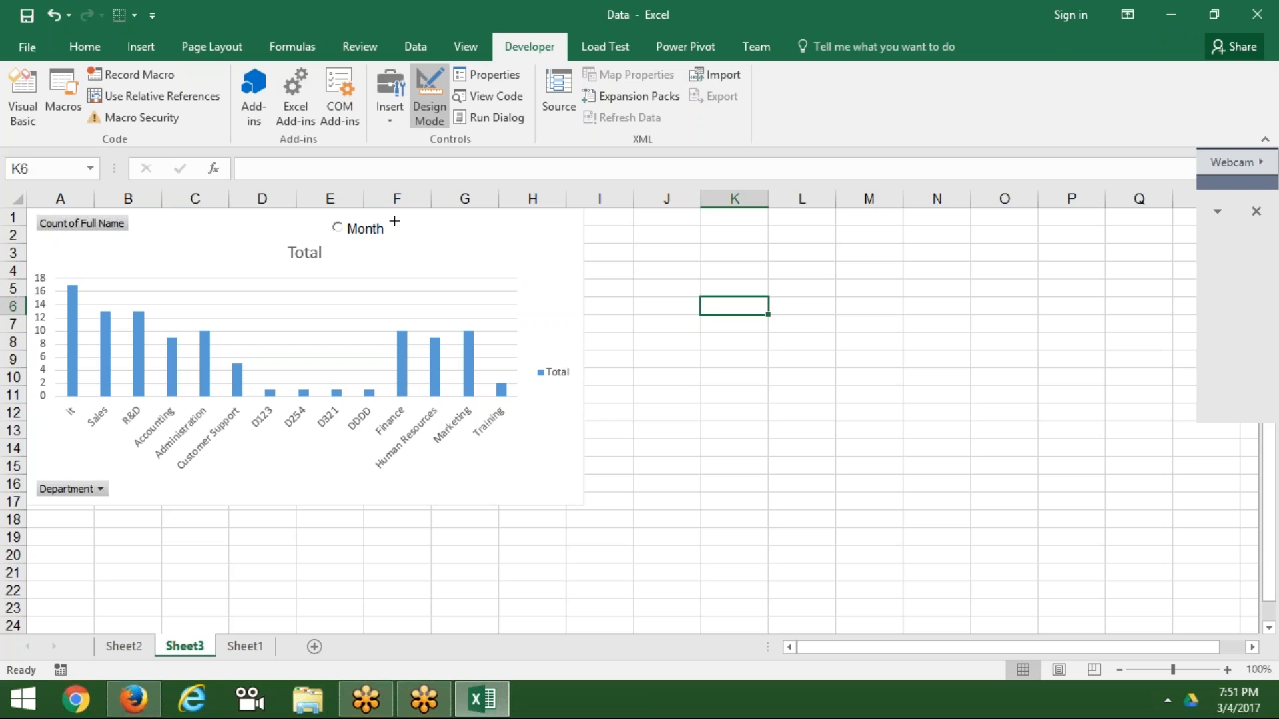
left_click_drag(395, 221, 499, 251)
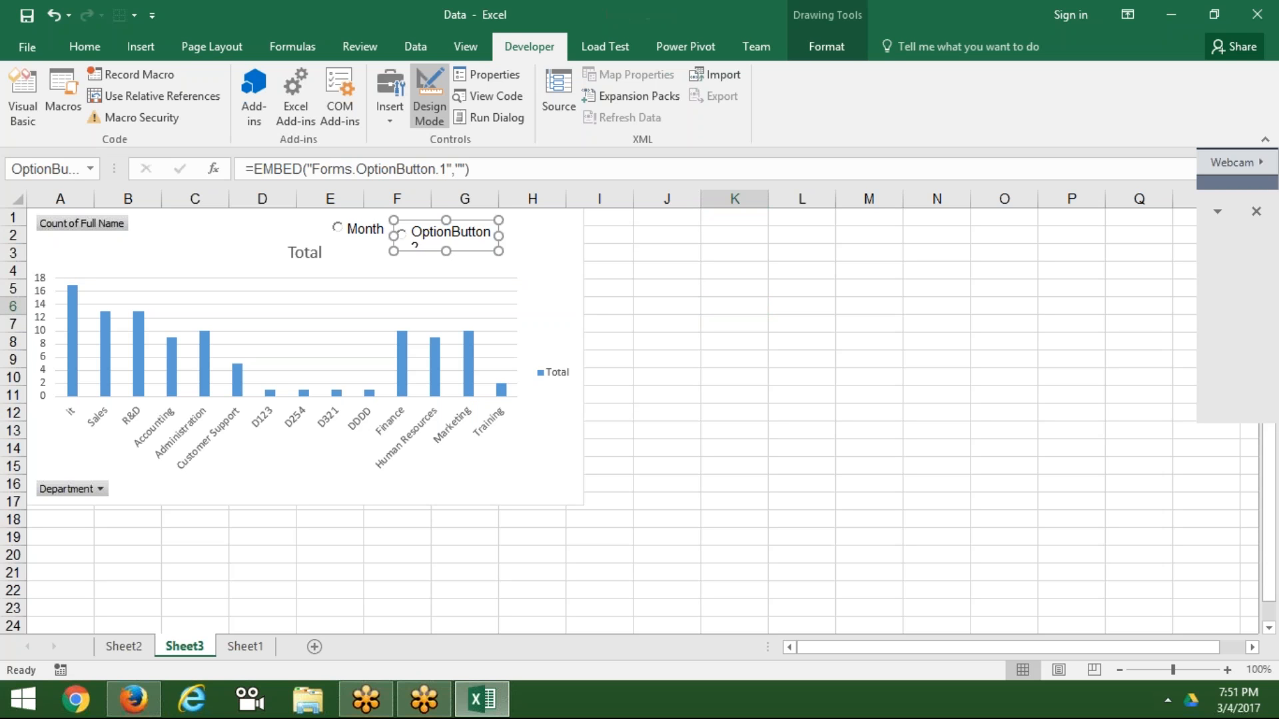
Step: Change the second option button's caption to City
right_click(444, 241)
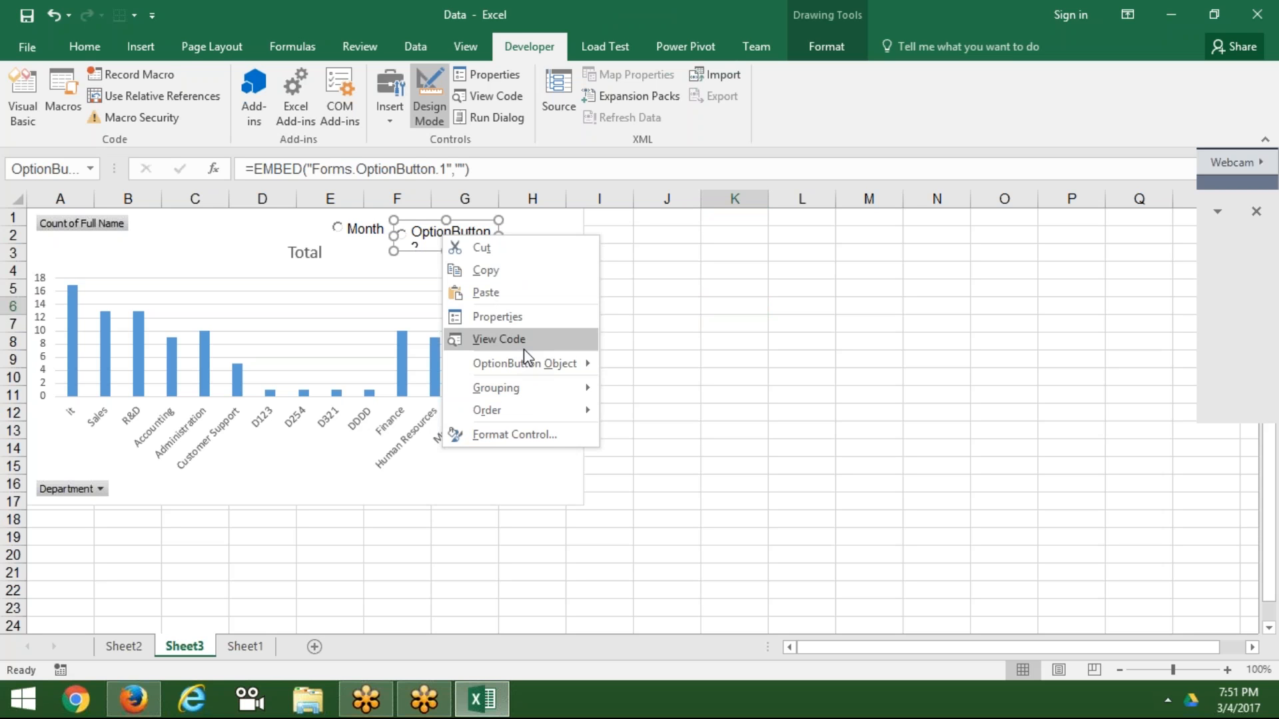
mouse_move(528, 363)
left_click(637, 365)
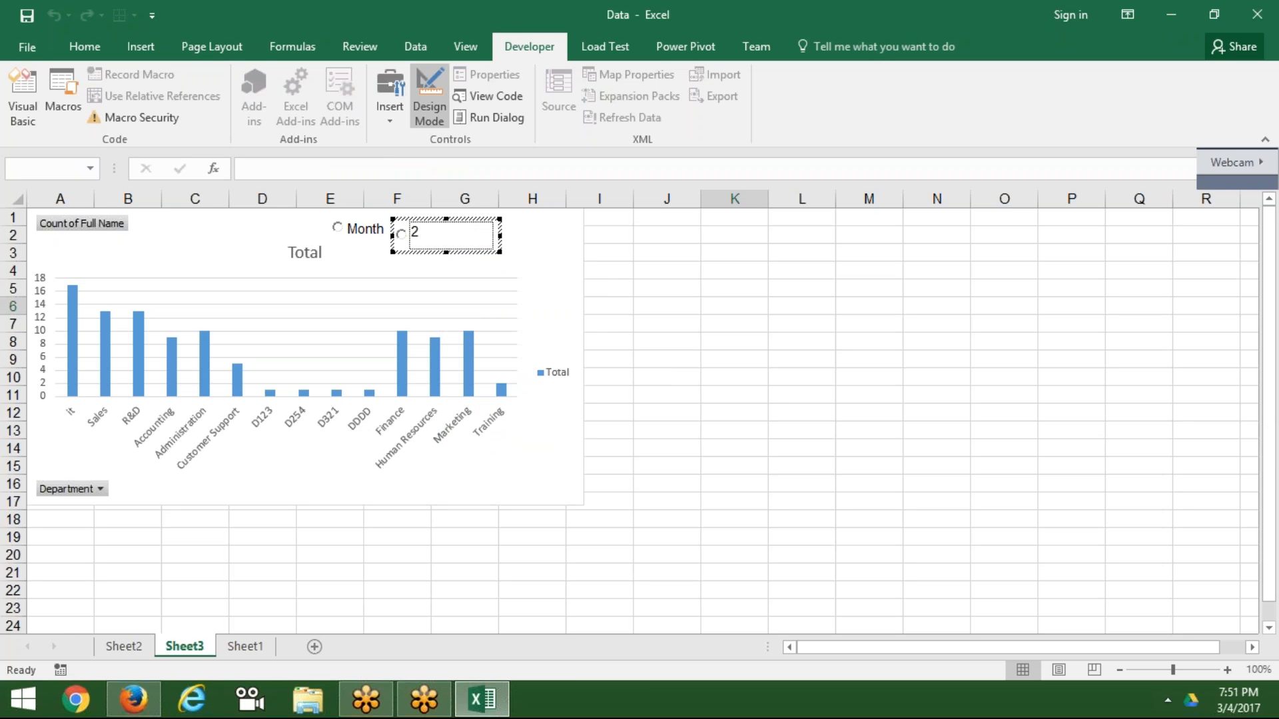
key("BackSpace")
key("BackSpace")
key("BackSpace")
key("BackSpace")
key("BackSpace")
key("BackSpace")
key("BackSpace")
key("BackSpace")
key("BackSpace")
key("BackSpace")
key("BackSpace")
key("BackSpace")
key("BackSpace")
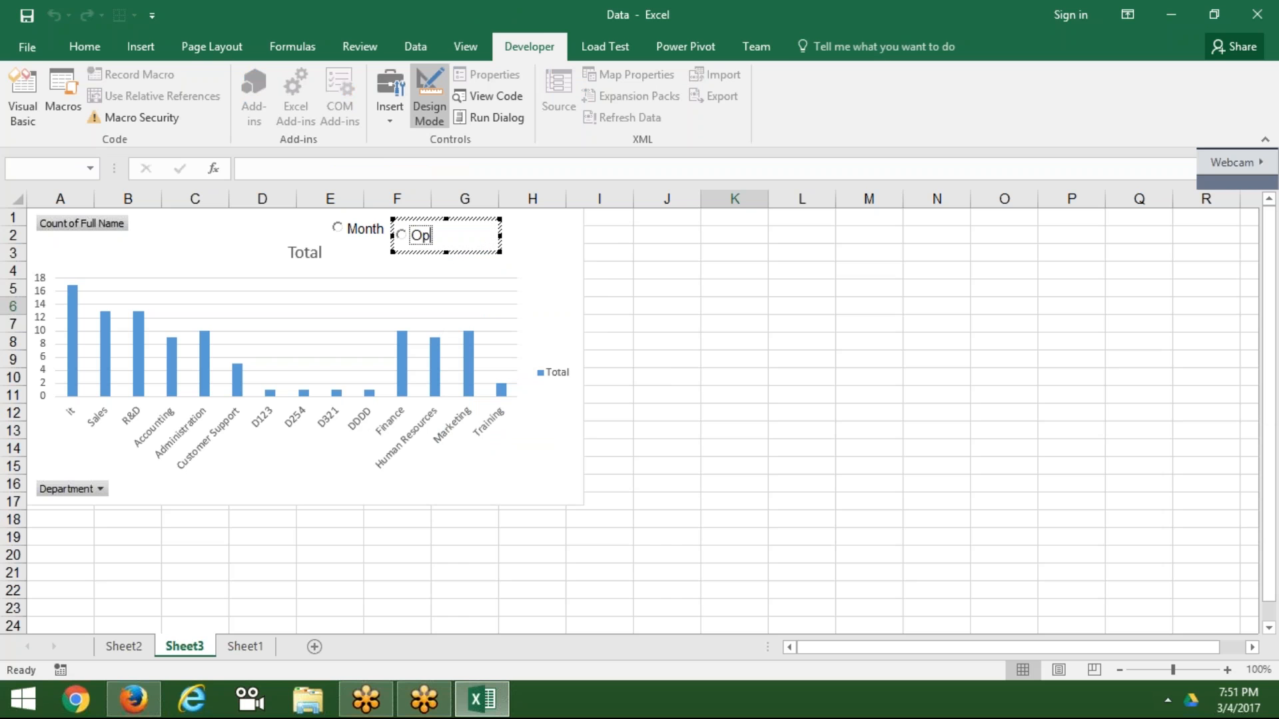
type("City")
Step: Shrink the City option button to fit its caption and align it directly beside Month
left_click_drag(504, 256, 444, 253)
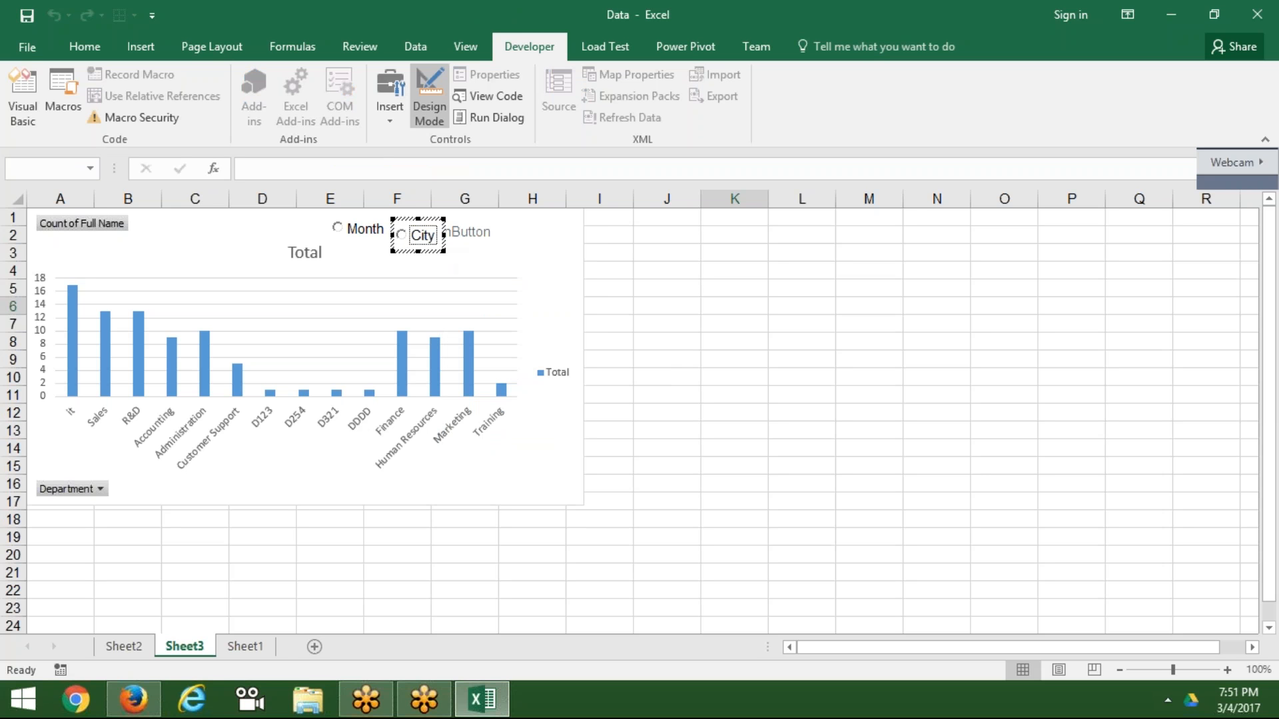
left_click_drag(404, 221, 477, 260)
left_click(474, 247)
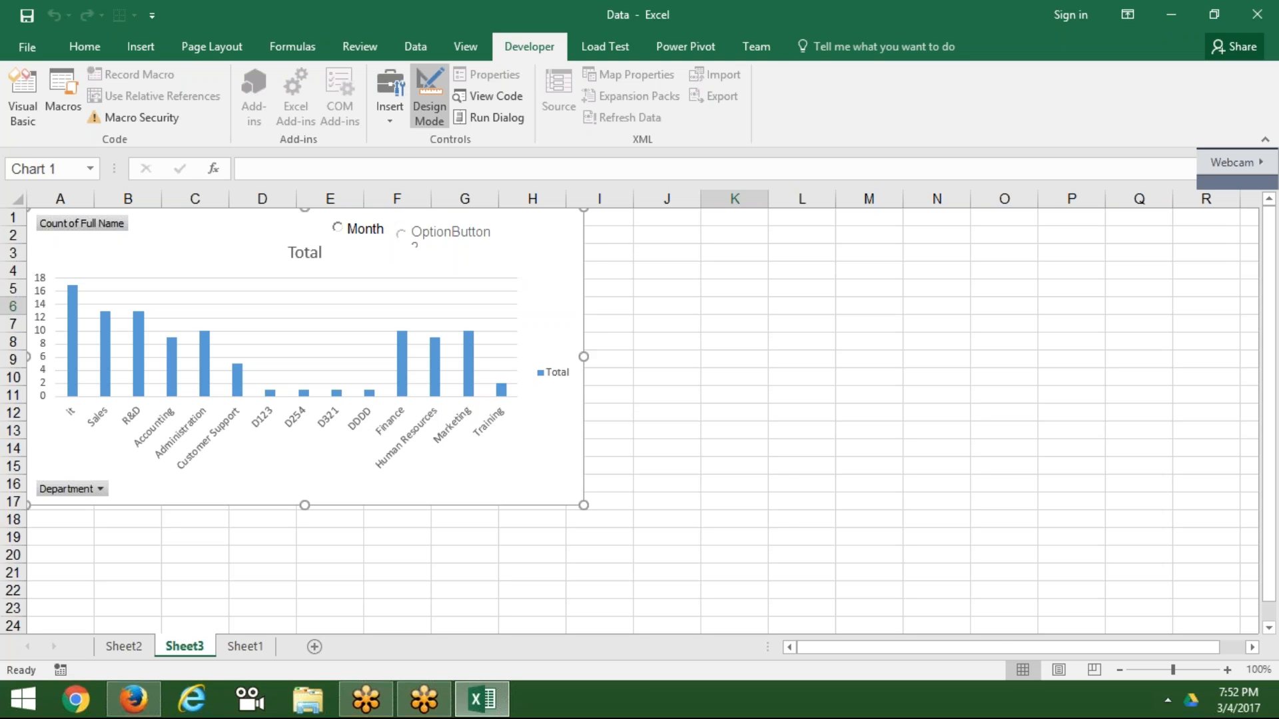
left_click(735, 286)
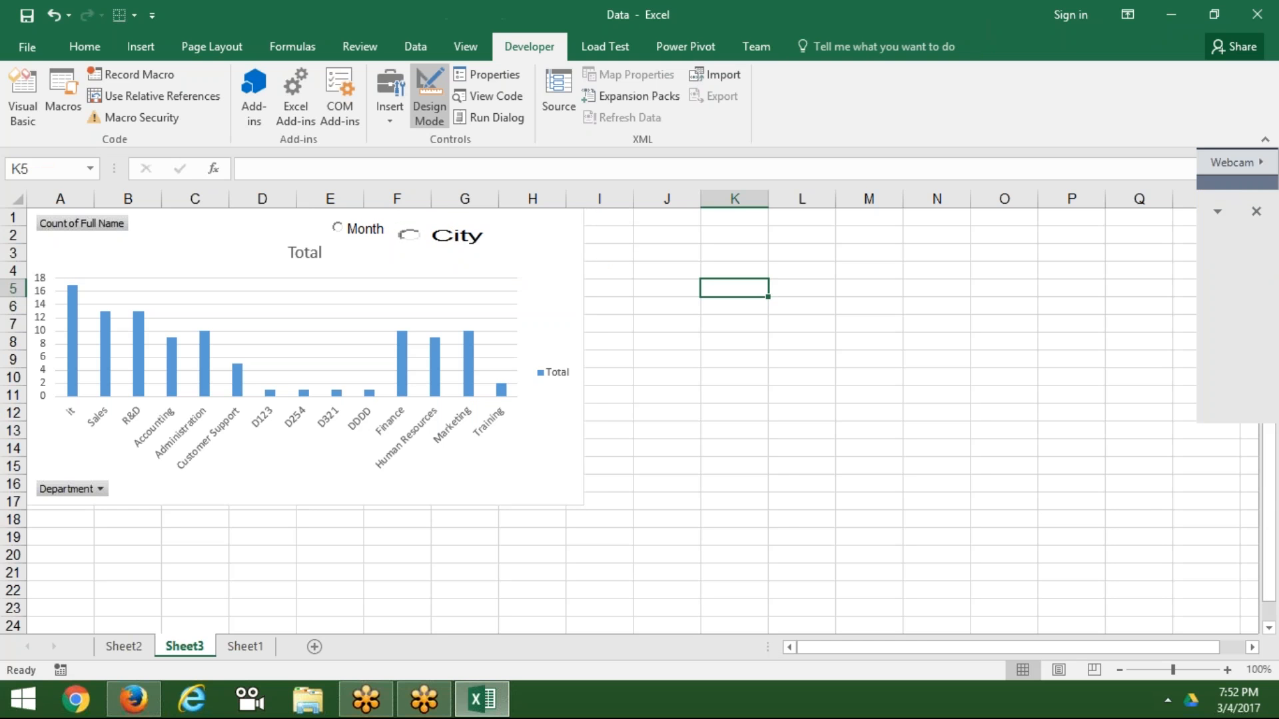
left_click(483, 248)
left_click_drag(499, 251, 434, 245)
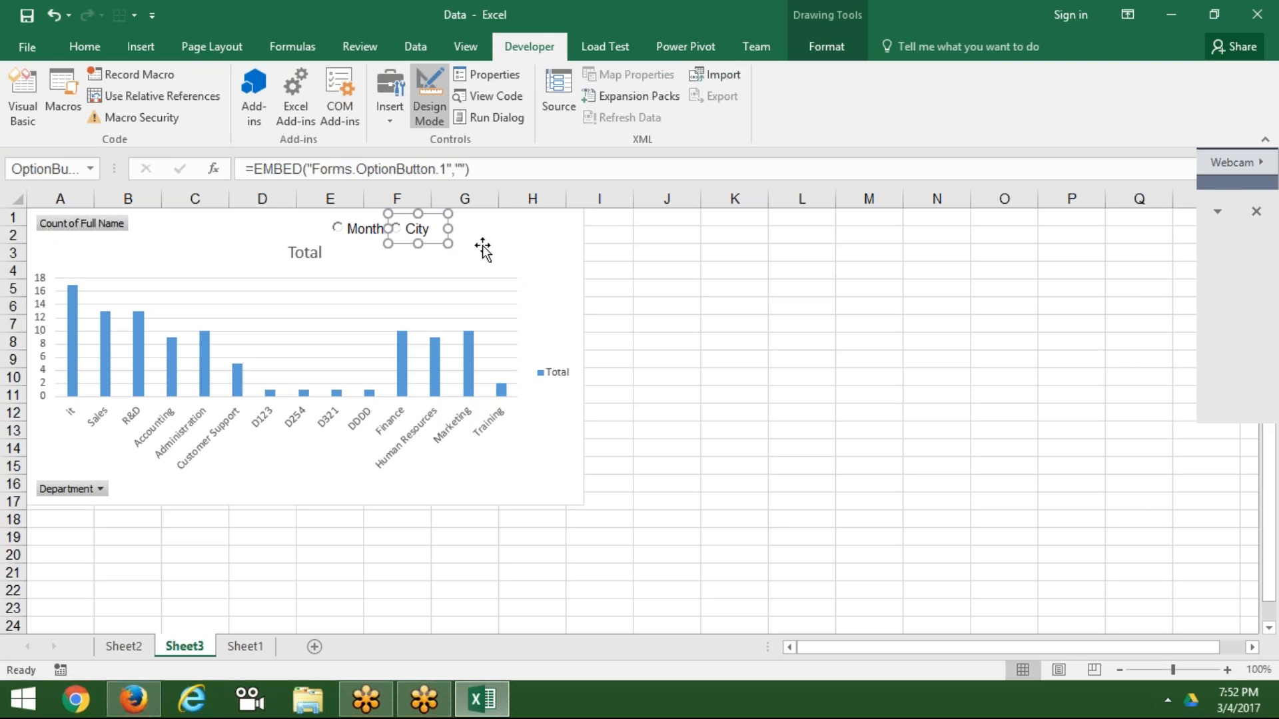
key("Escape")
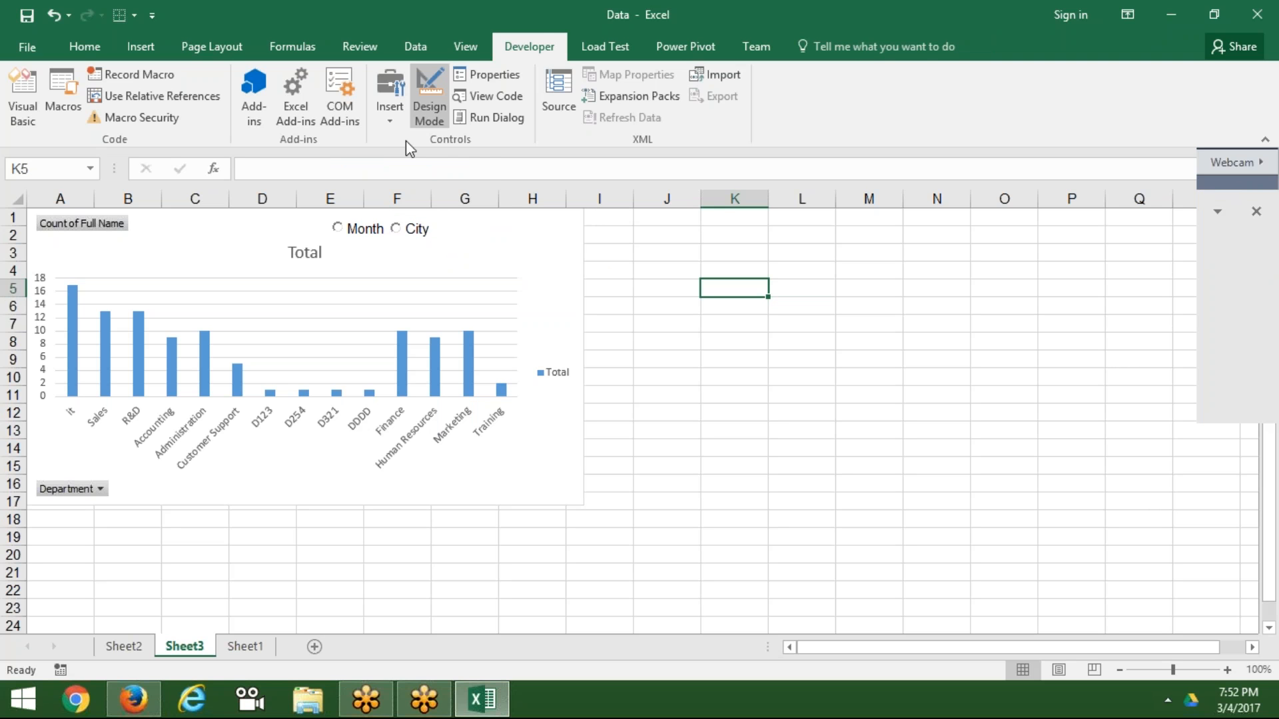
Step: Draw a third ActiveX option button on the chart, just to the right of City
left_click(391, 113)
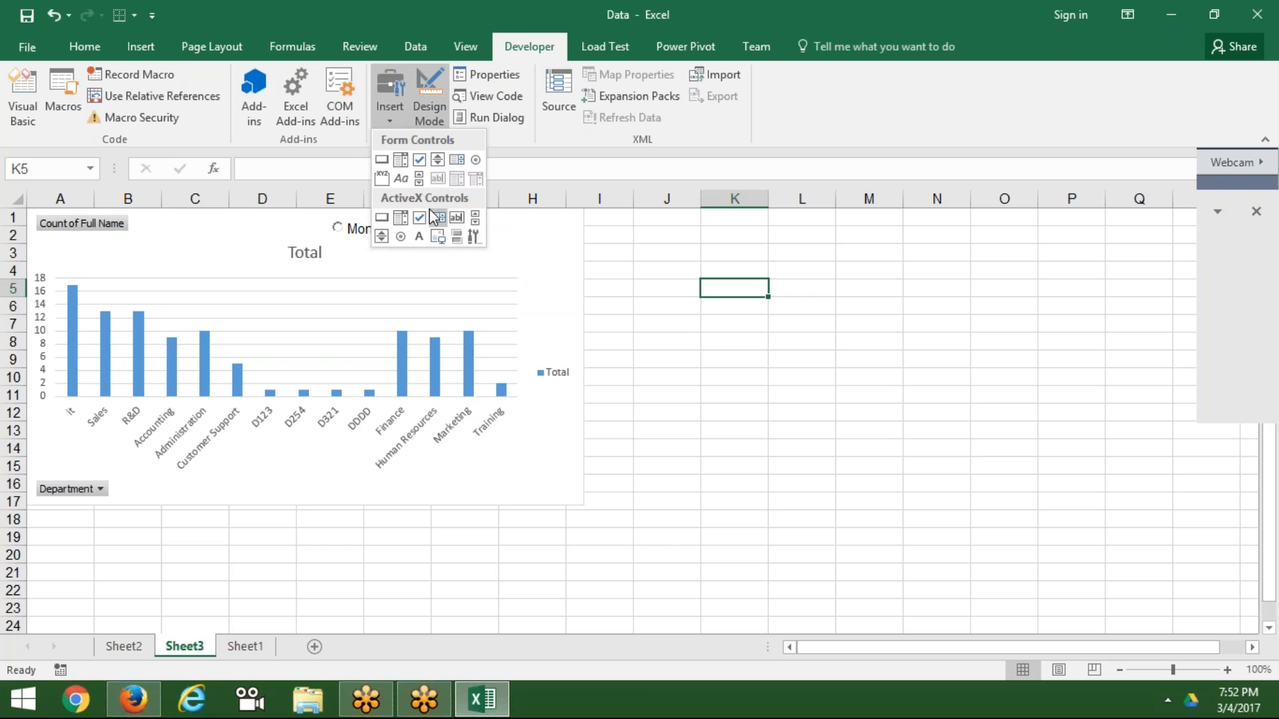
left_click(401, 237)
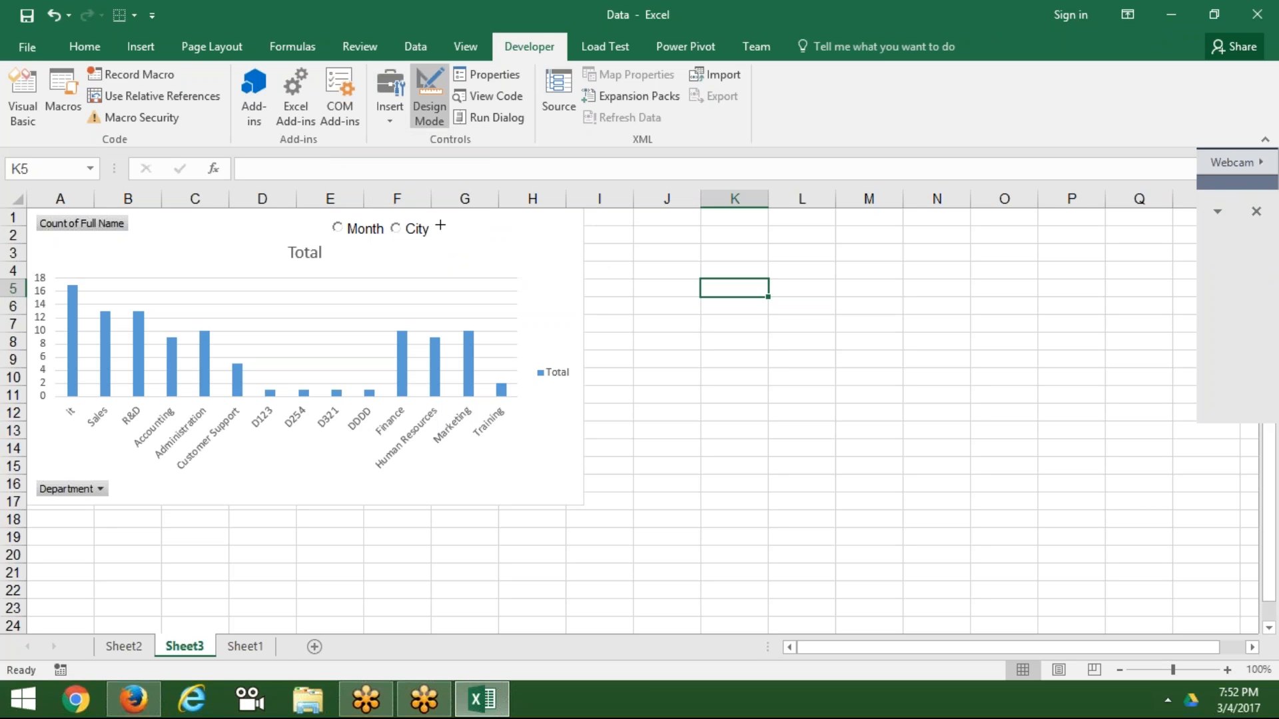
mouse_move(446, 219)
left_mouse_down()
mouse_move(486, 242)
mouse_move(564, 248)
left_mouse_up()
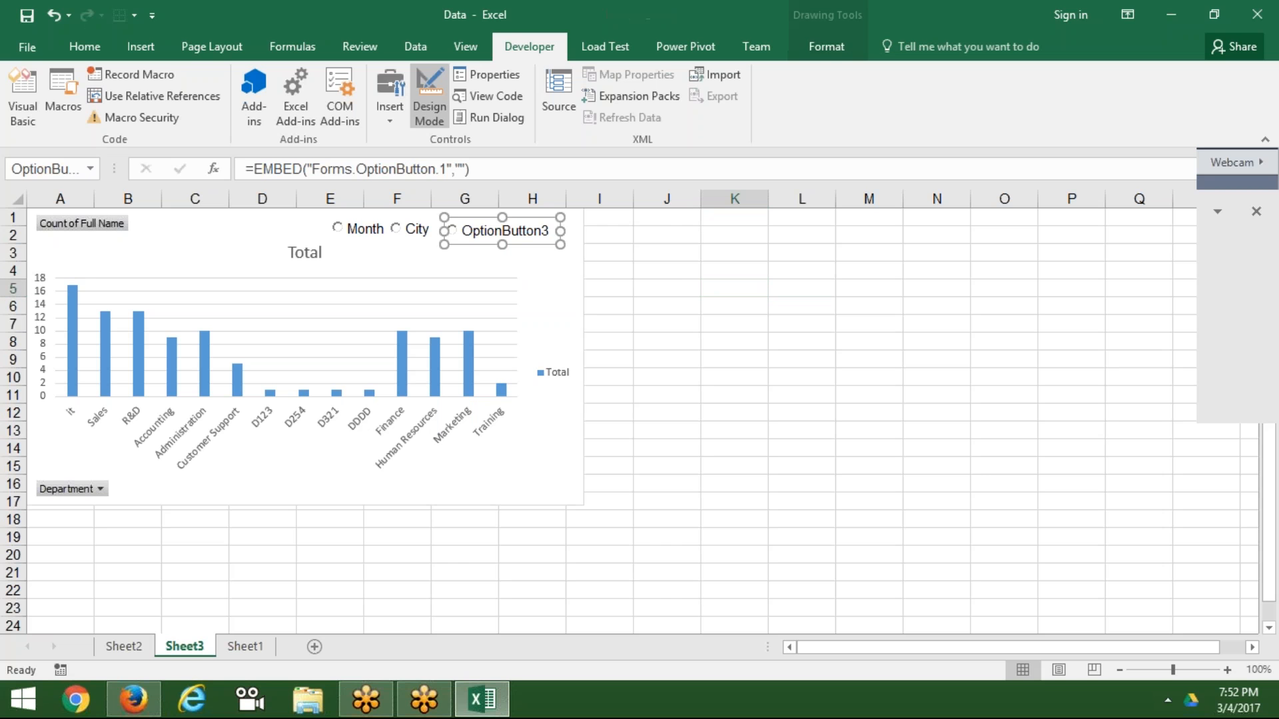
Step: Change the third option button's caption to Department
right_click(519, 237)
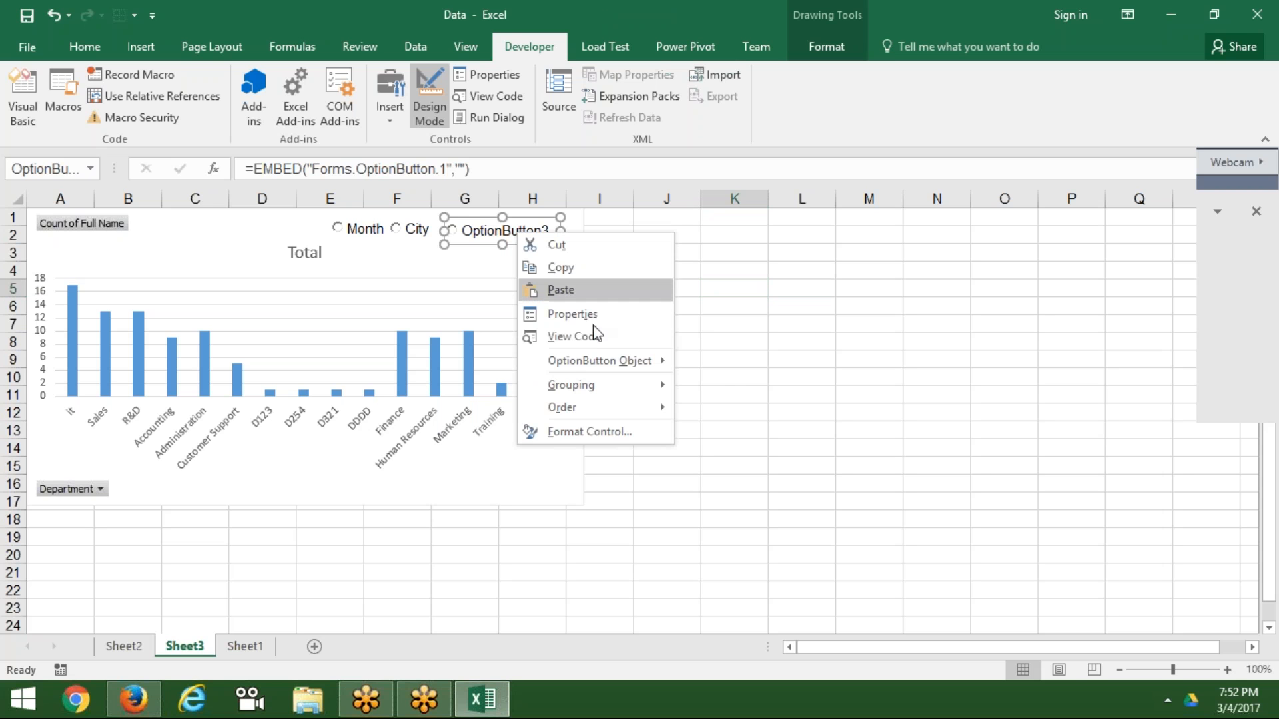
mouse_move(612, 368)
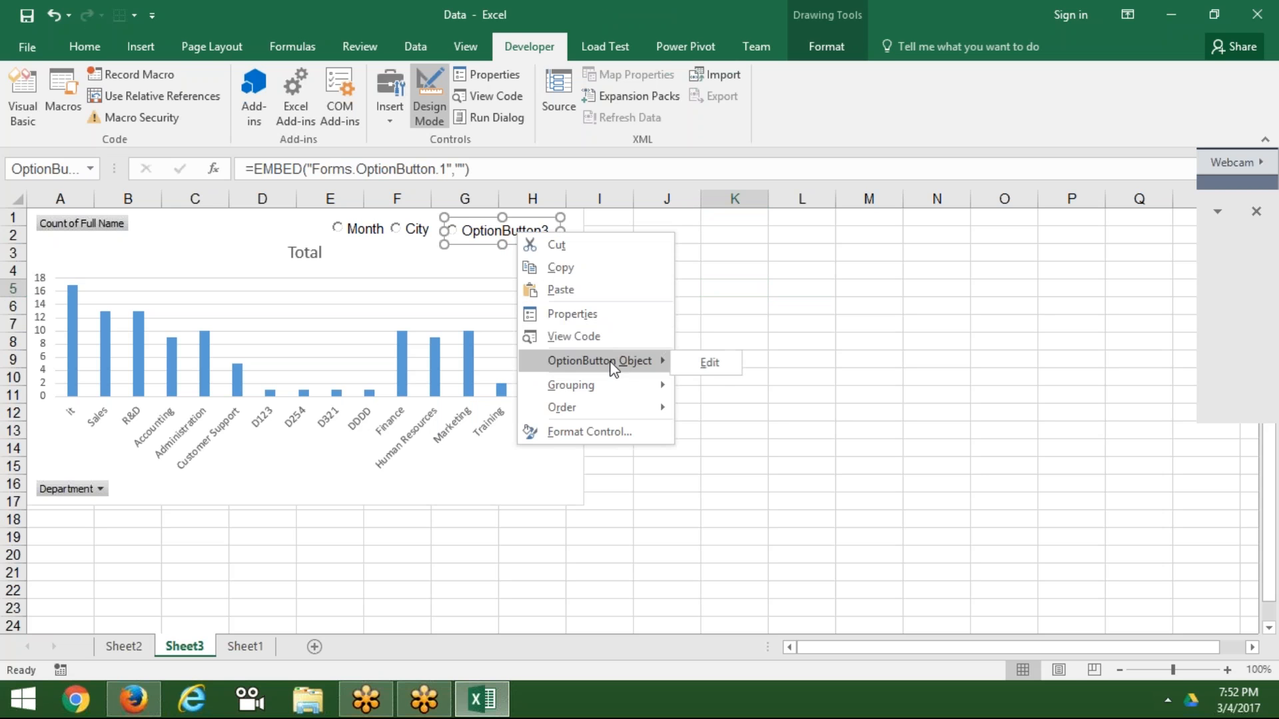
left_click(709, 369)
key("BackSpace")
key("BackSpace")
key("BackSpace")
key("BackSpace")
key("BackSpace")
key("BackSpace")
key("BackSpace")
key("BackSpace")
key("BackSpace")
key("BackSpace")
key("BackSpace")
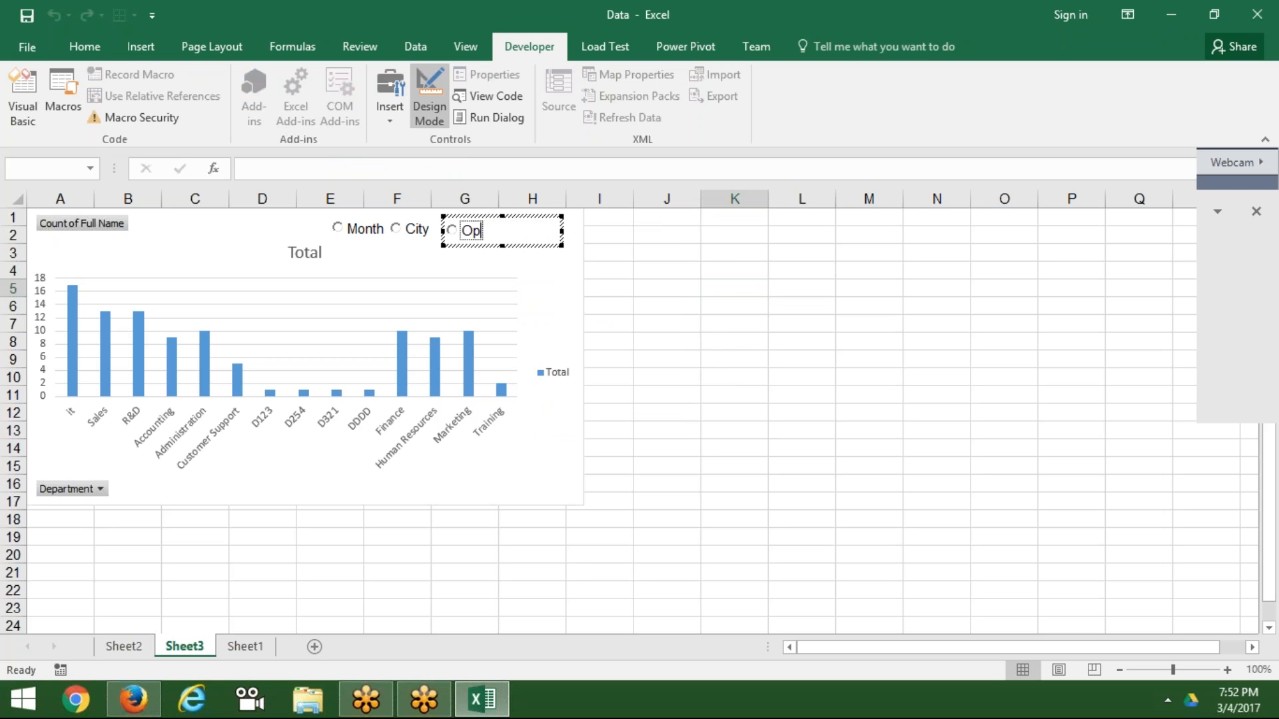
key("BackSpace")
key("BackSpace")
type("M")
key("BackSpace")
type("Department")
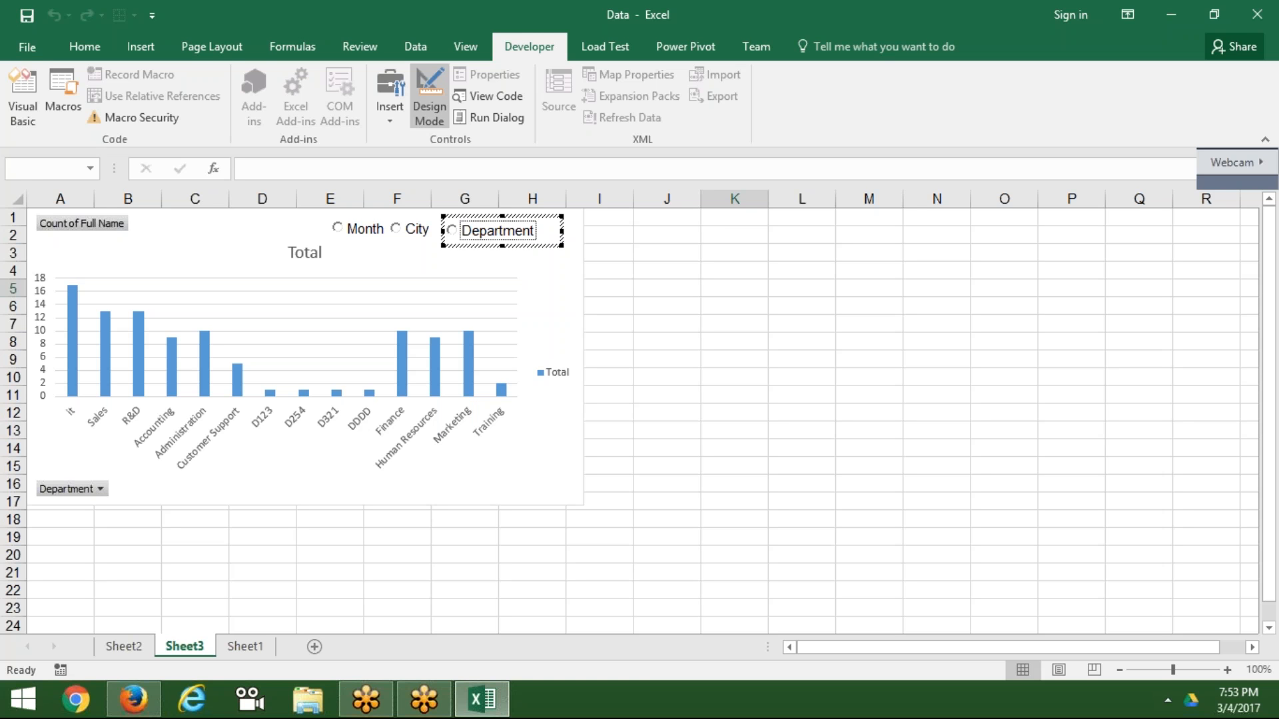
left_click(710, 396)
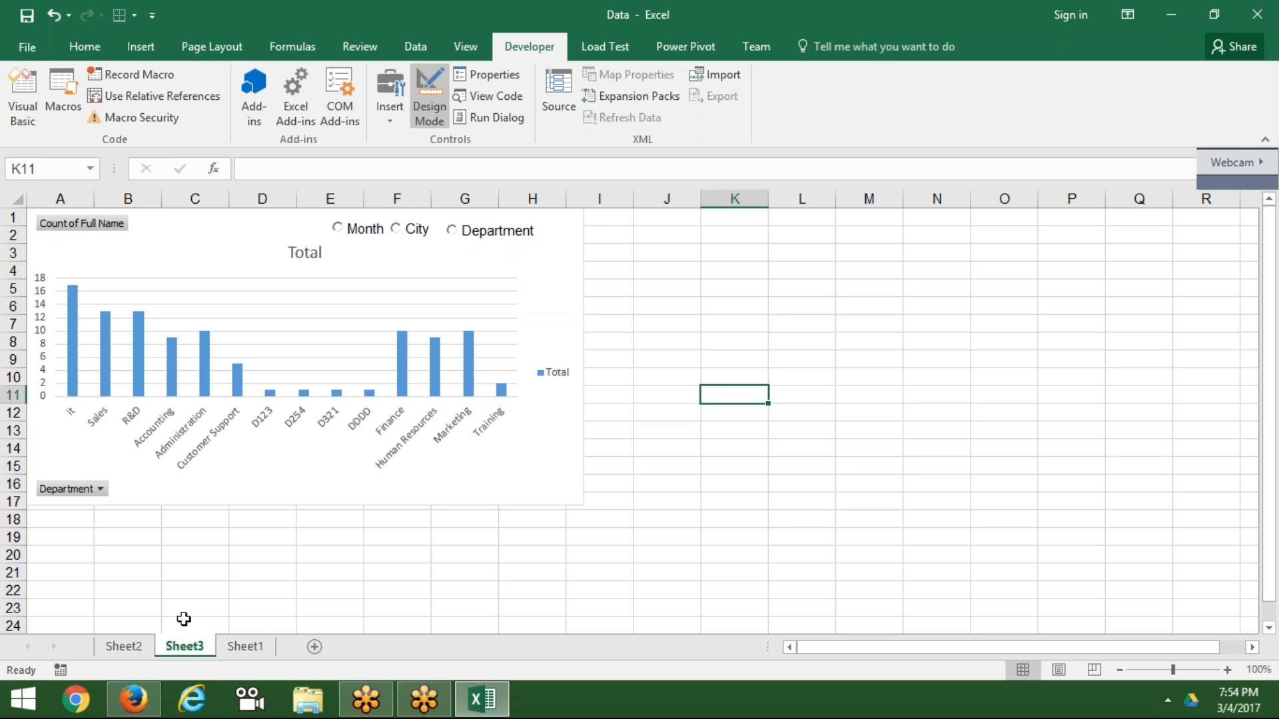
Step: Record a macro on the Sheet2 pivot table that removes Department and puts Month in the Rows area, storing it in this workbook
left_click(123, 646)
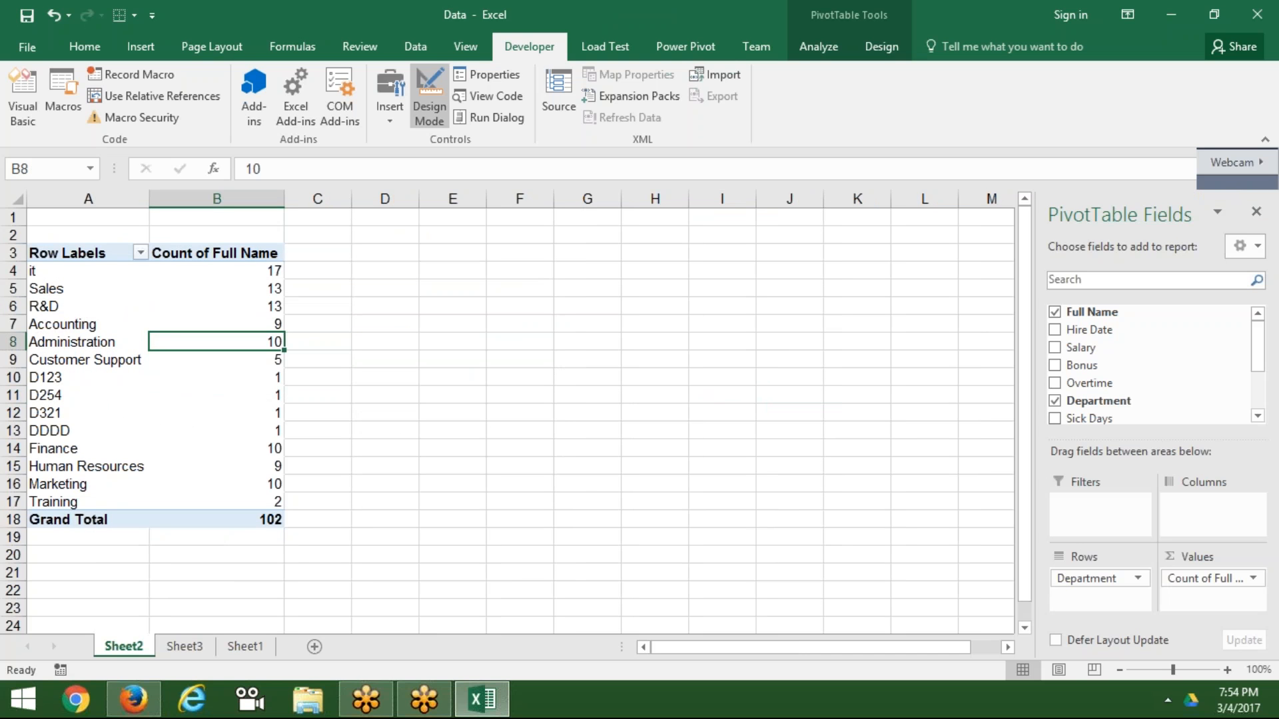
left_click(64, 669)
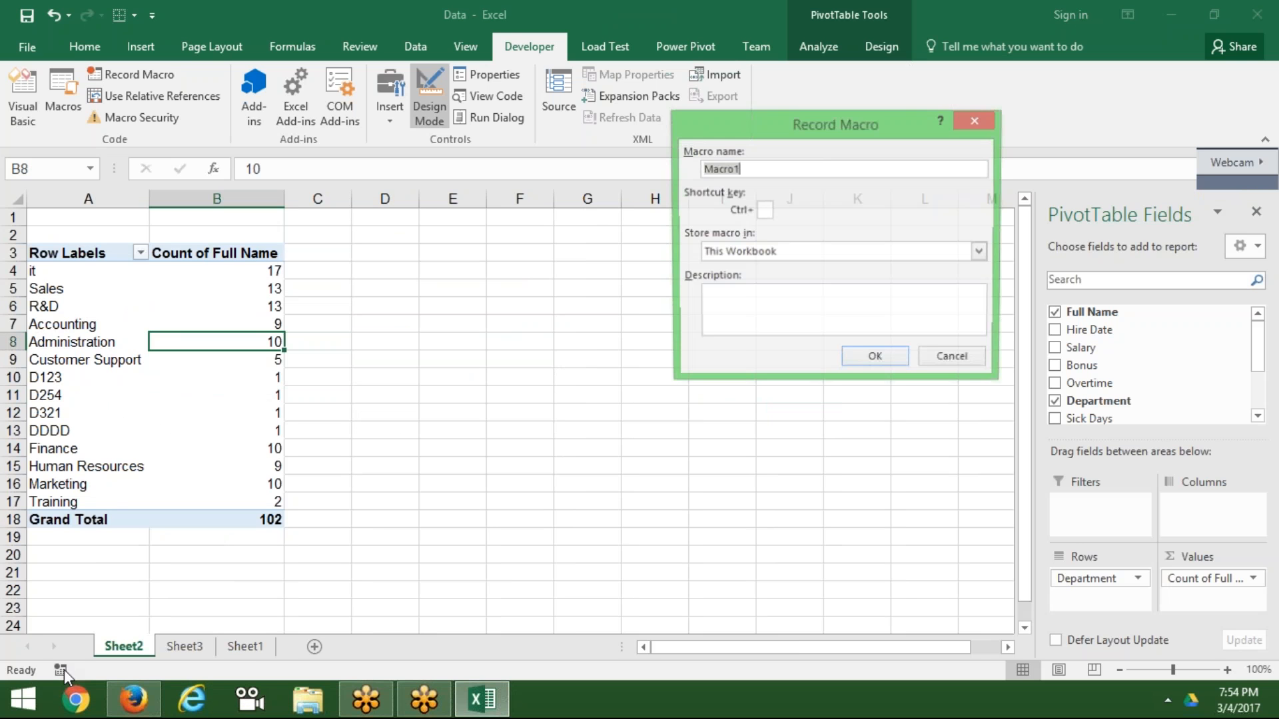
left_click(892, 361)
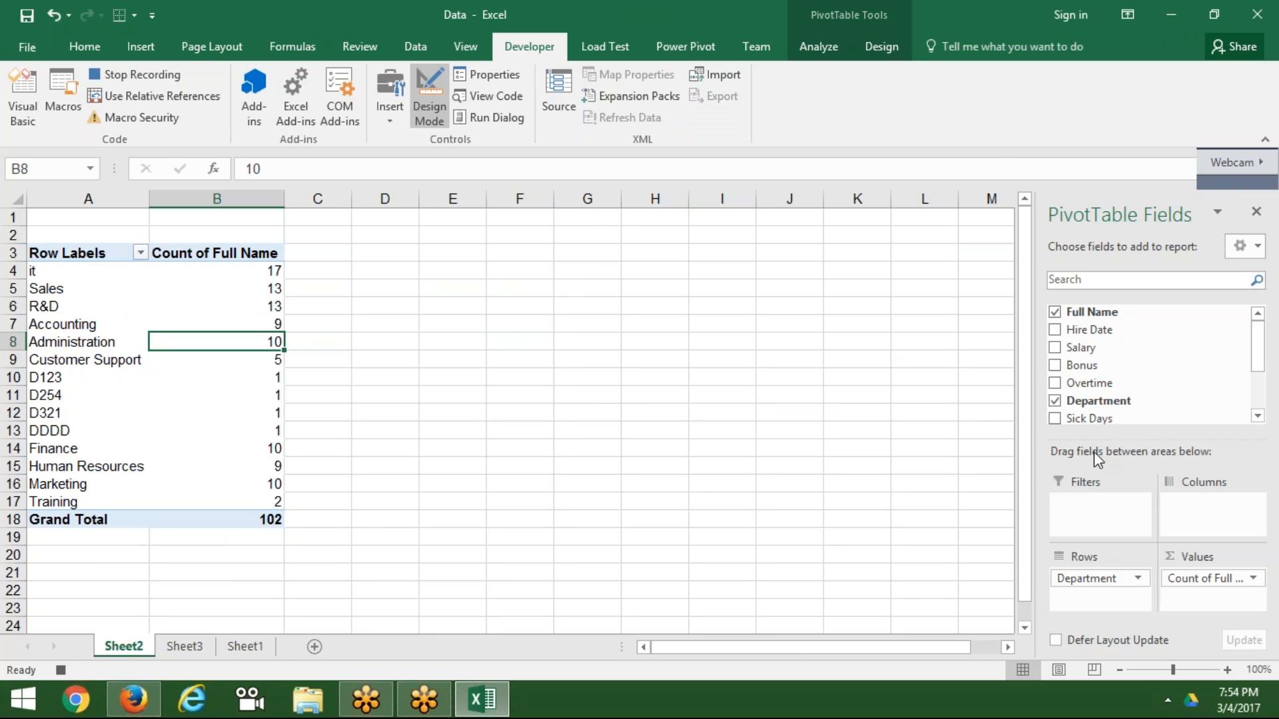
left_click(1056, 402)
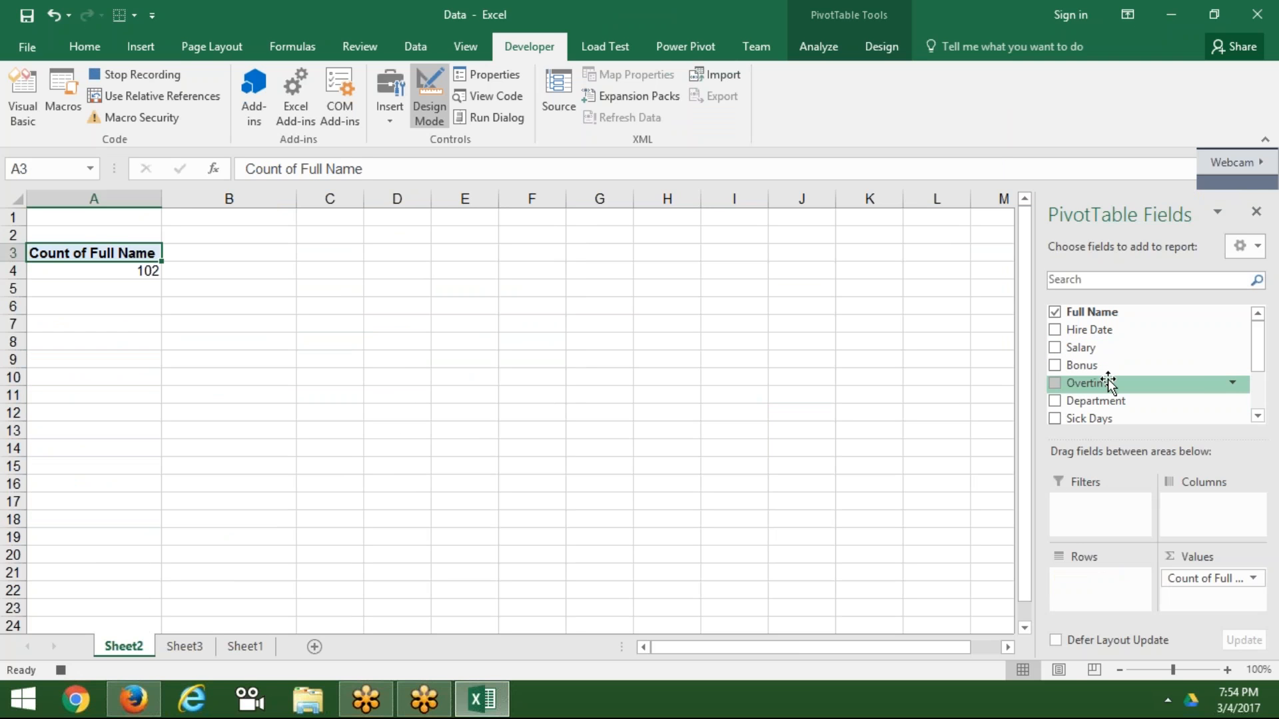
left_click(1258, 416)
left_click(1258, 416)
left_click(1258, 416)
left_click(1258, 416)
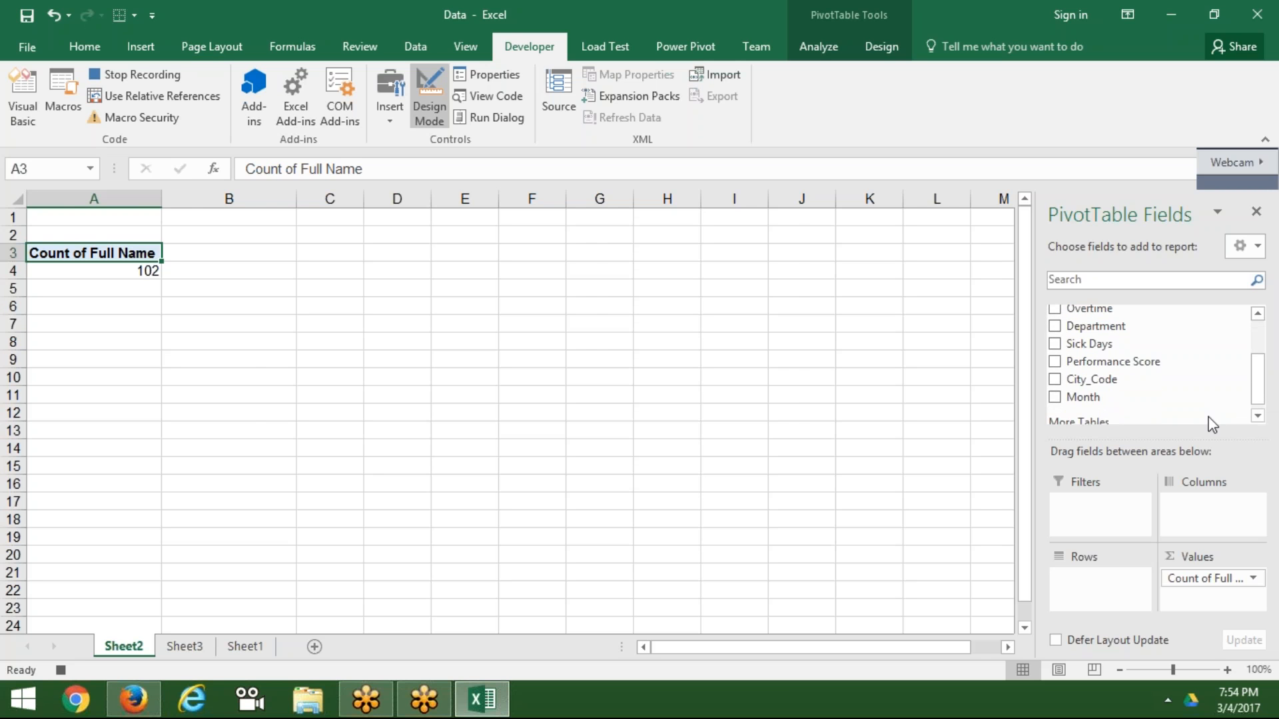
left_click_drag(1099, 398, 1099, 578)
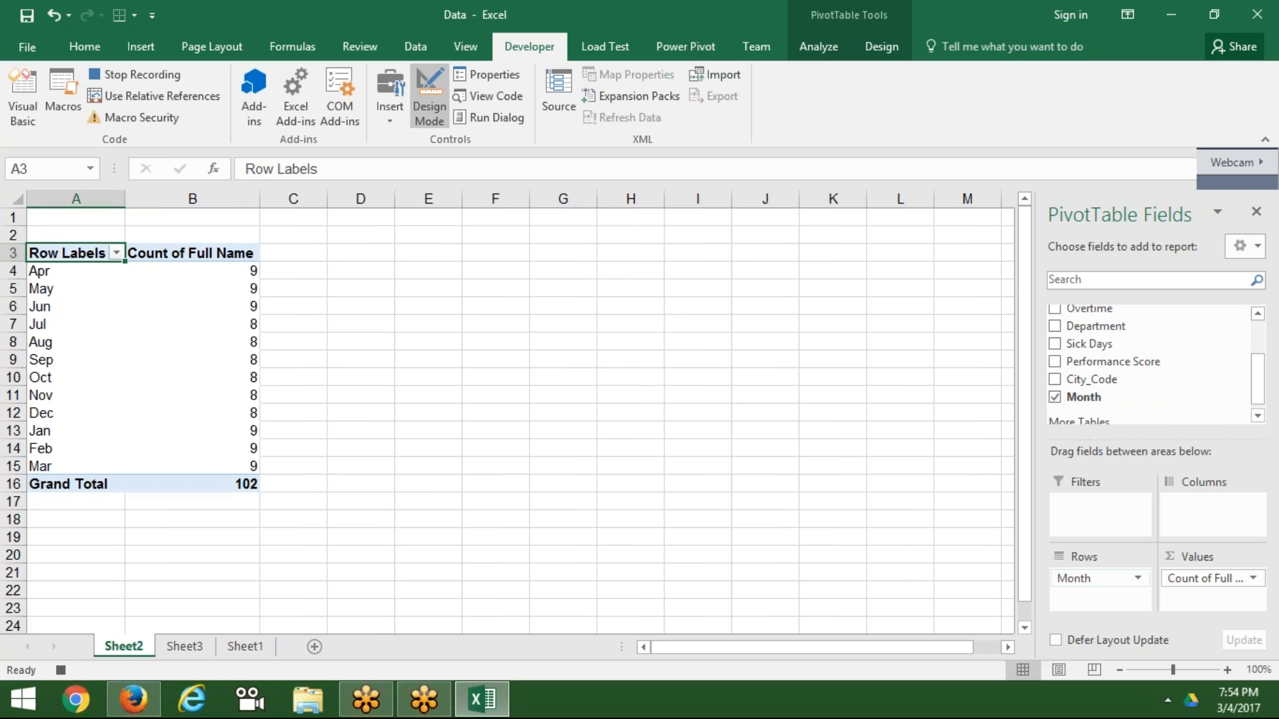
left_click(71, 677)
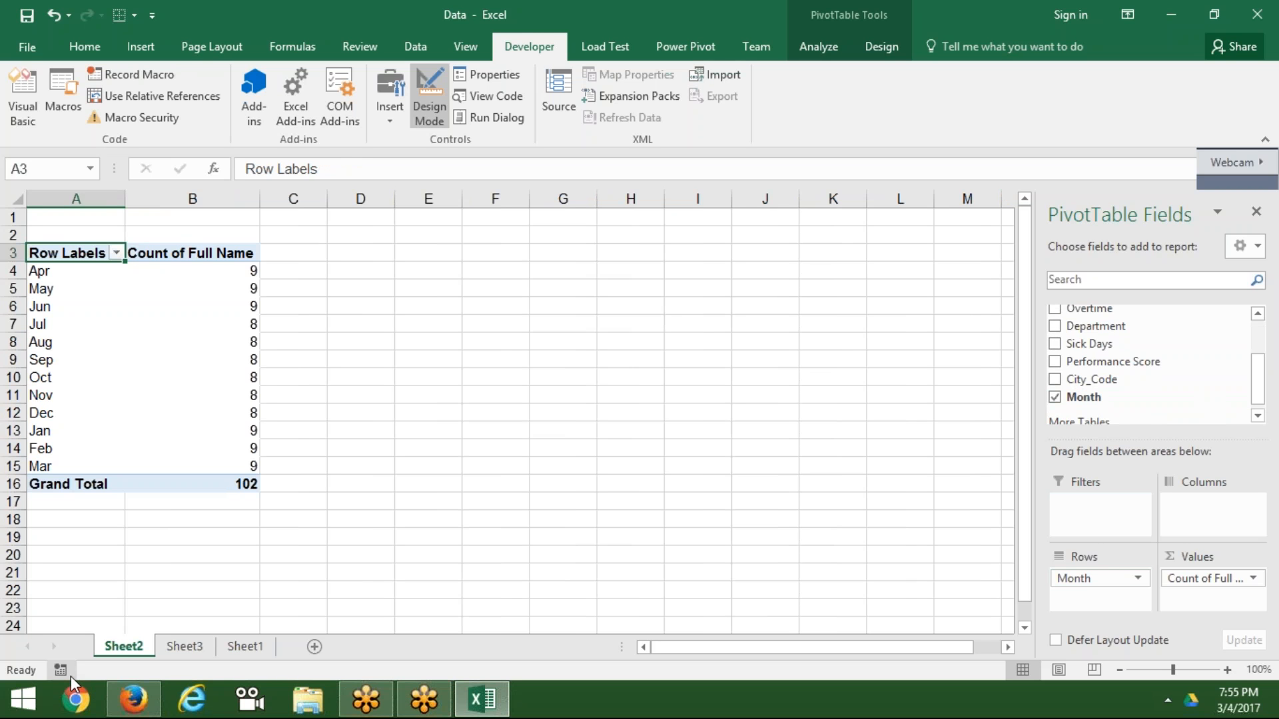
Step: Record a macro named City that replaces Month with City_Code in the pivot table's Rows area
left_click(70, 677)
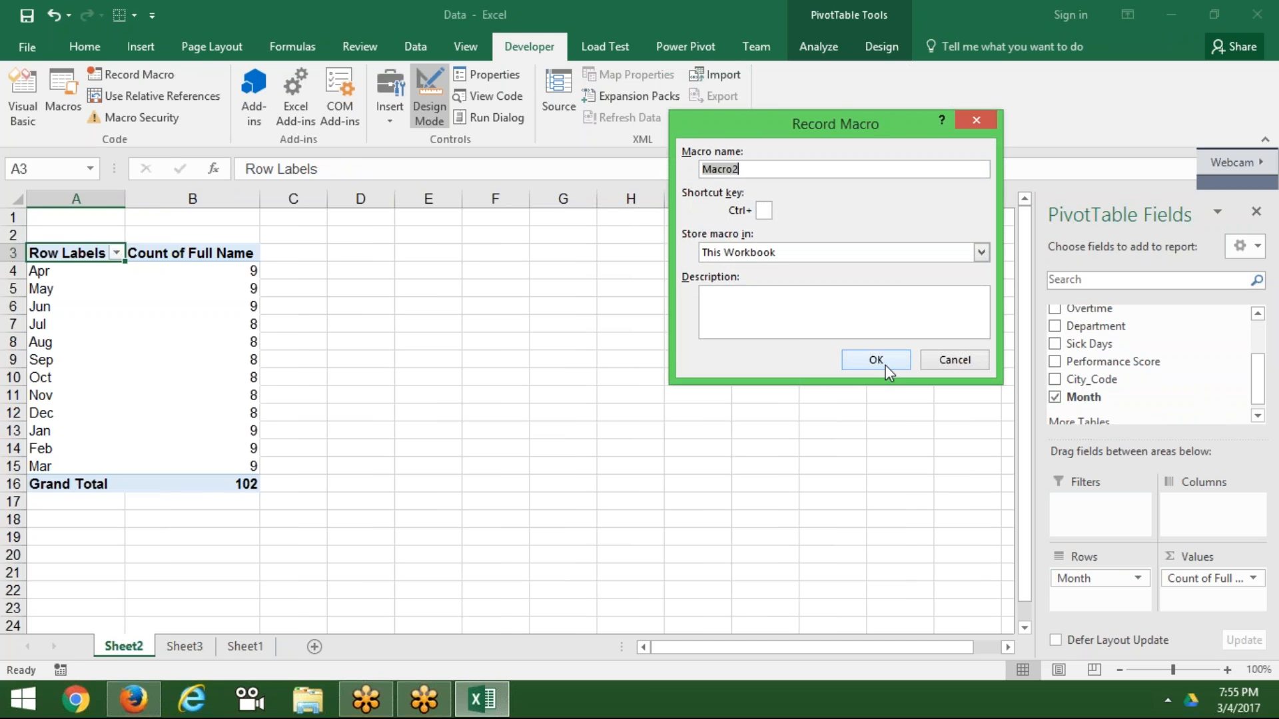
type("City")
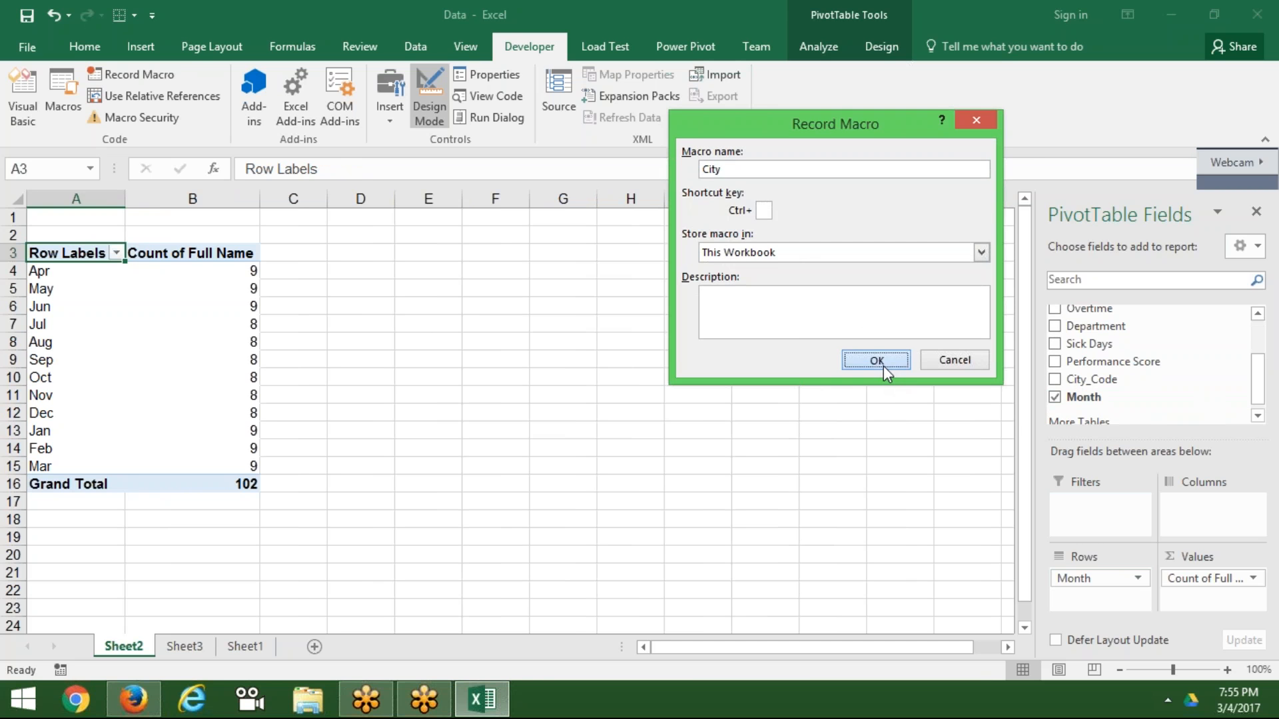
left_click(876, 361)
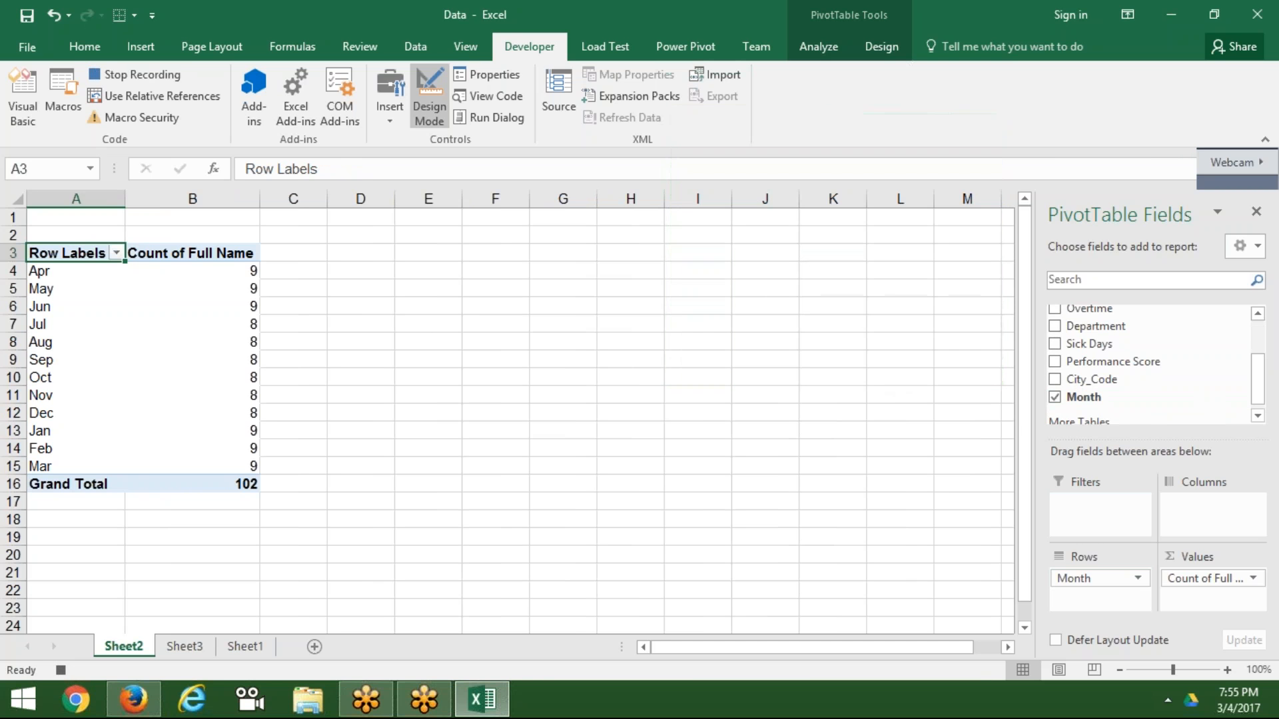
left_click(1055, 399)
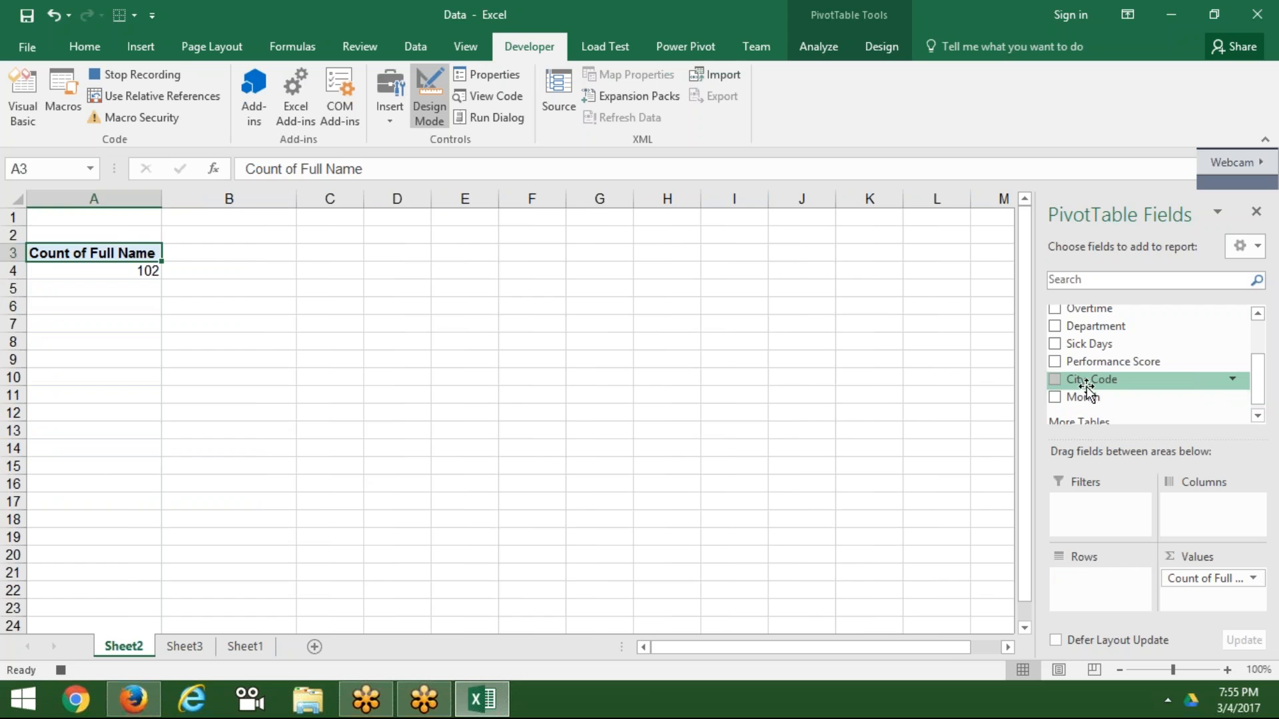
left_click_drag(1086, 386, 1081, 581)
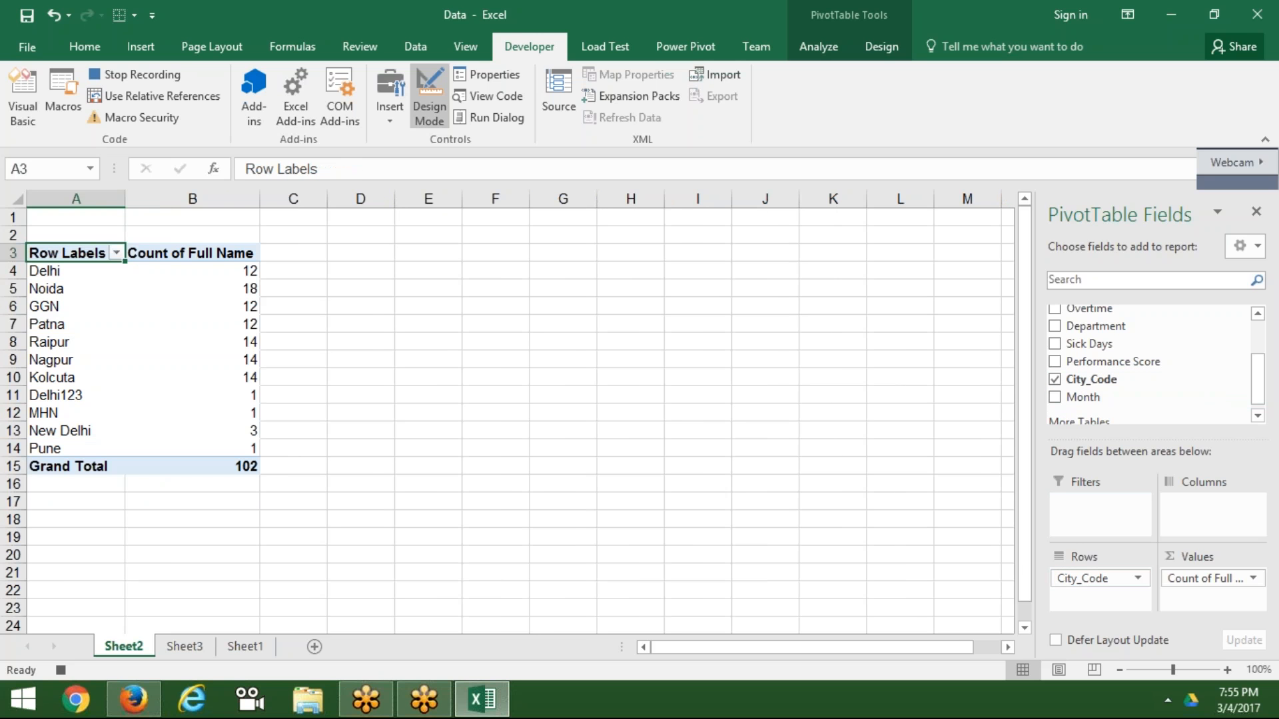
left_click(63, 670)
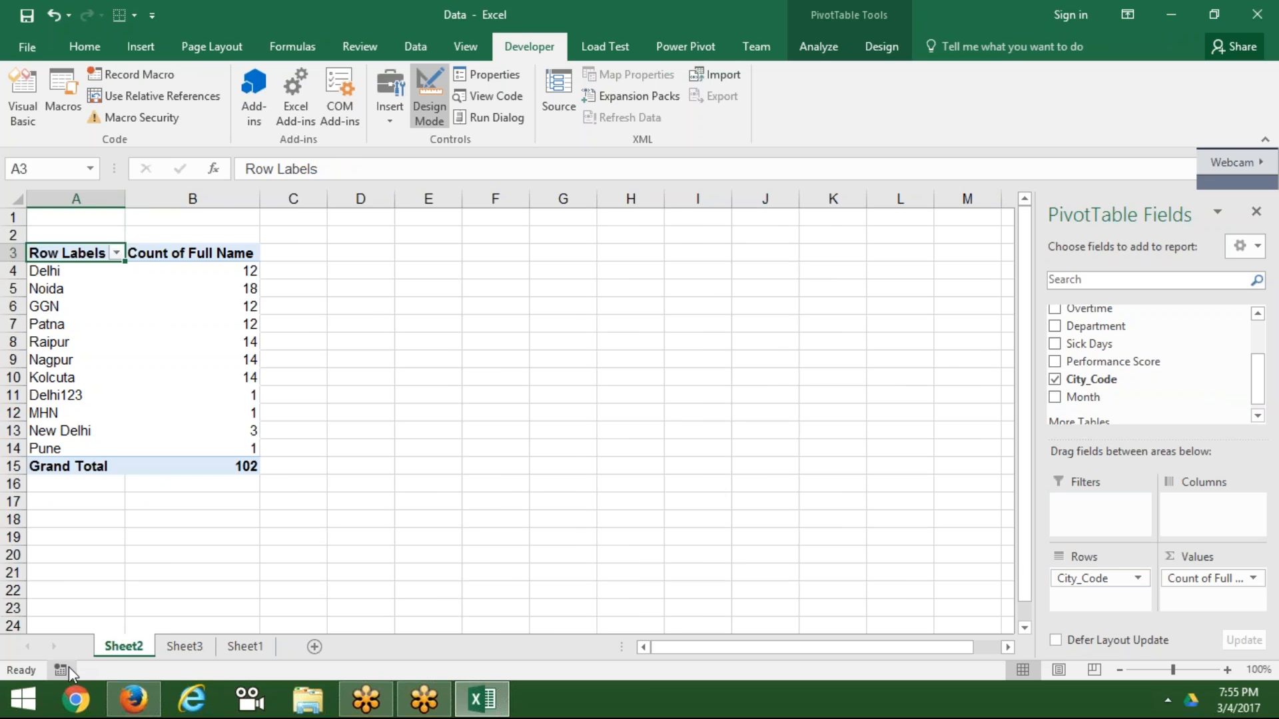
Step: Record a macro named Dep that replaces City_Code with Department in the pivot table's Rows area
left_click(142, 76)
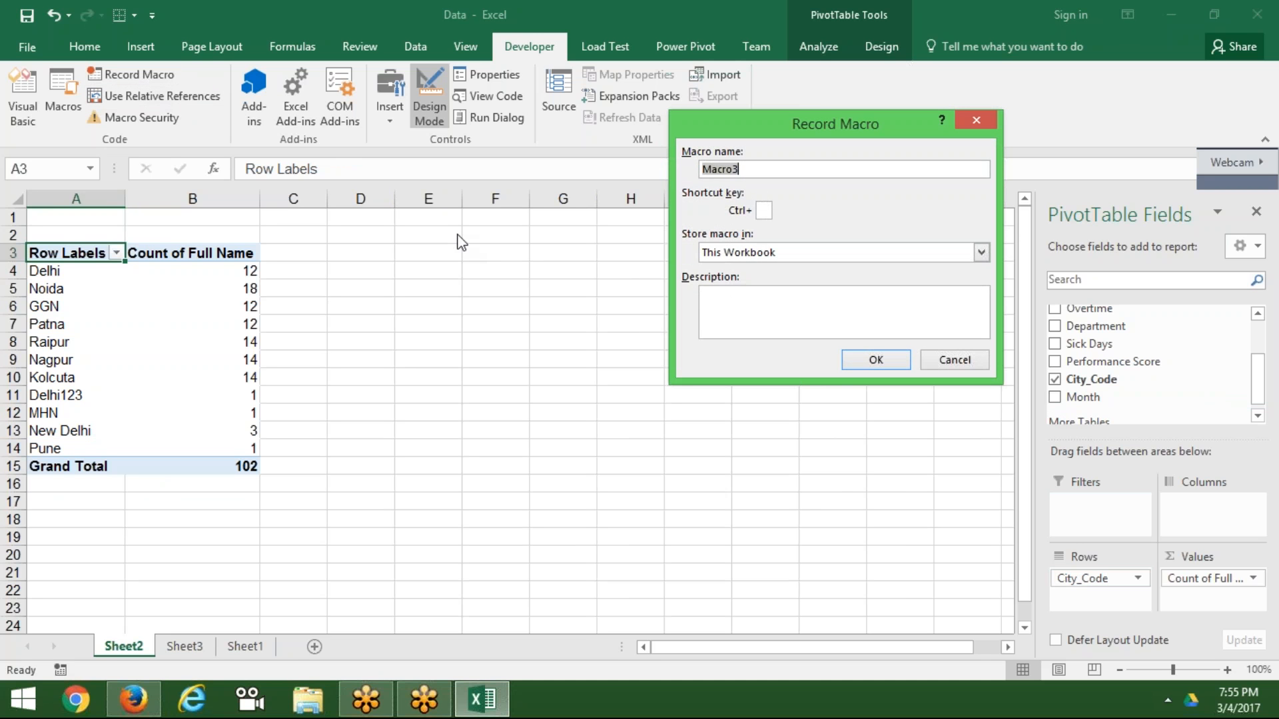
type("Dep")
left_click(874, 359)
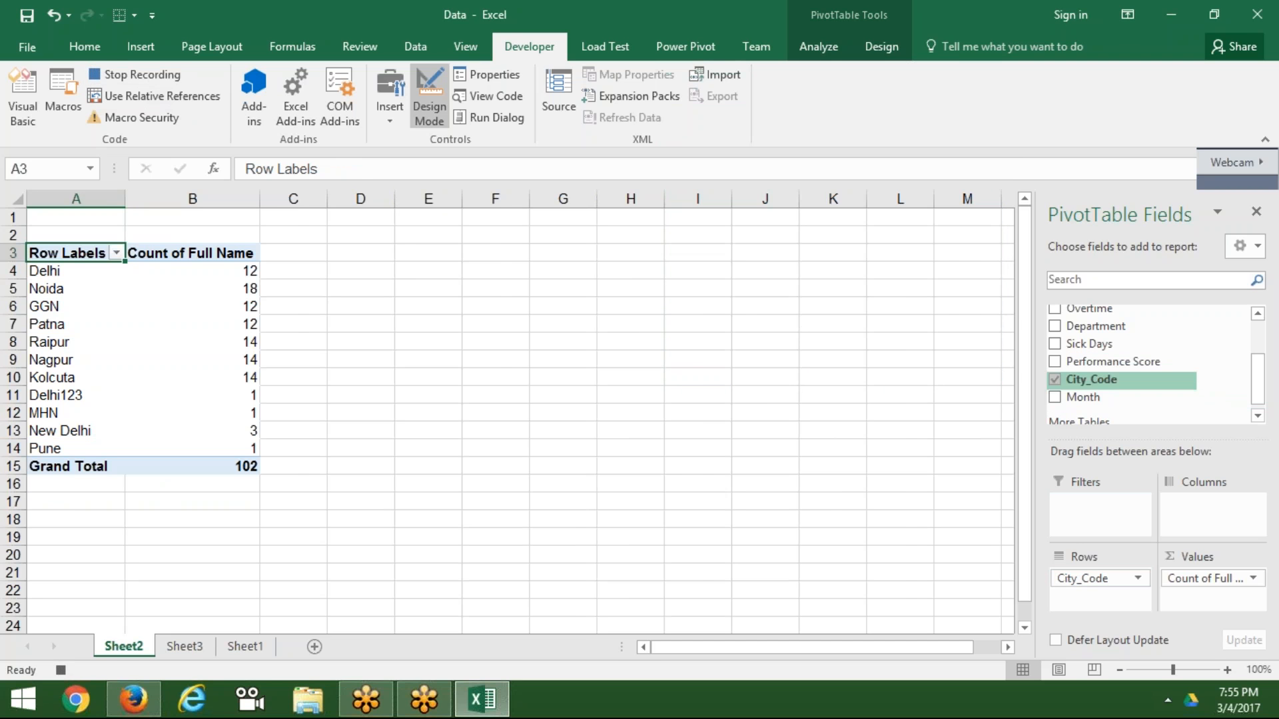
left_click(1055, 380)
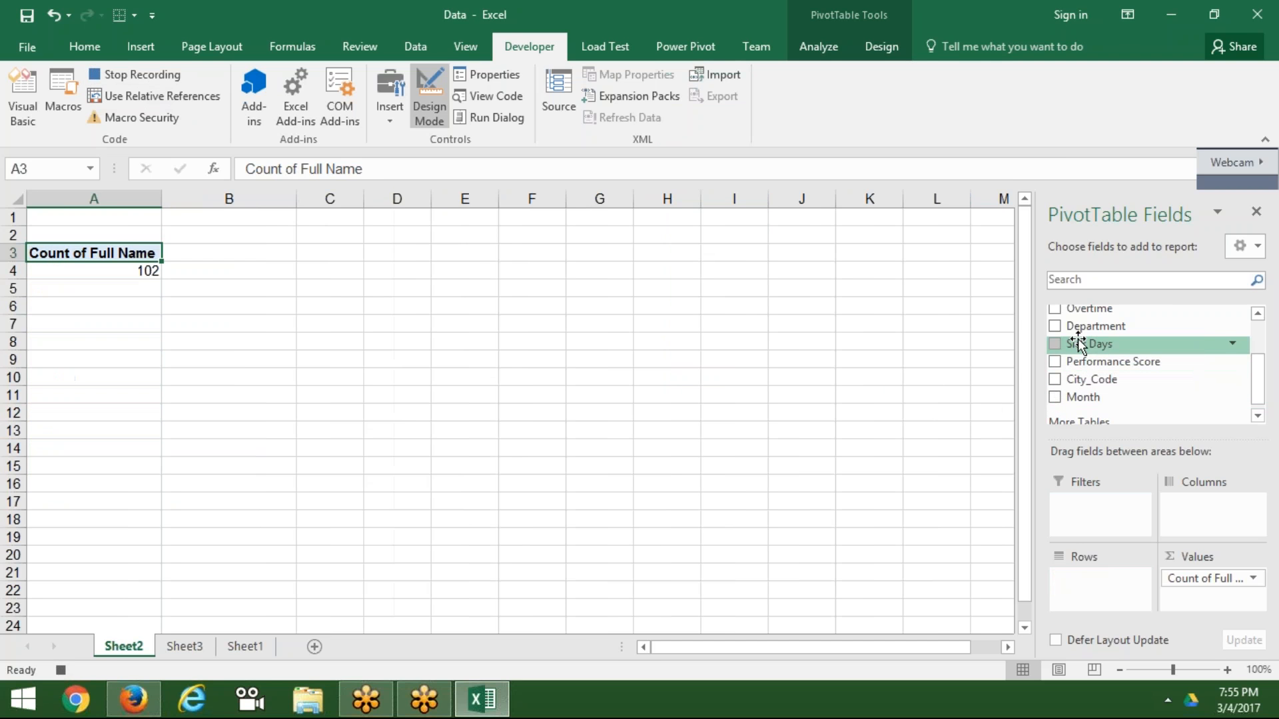
left_click_drag(1095, 327, 1099, 590)
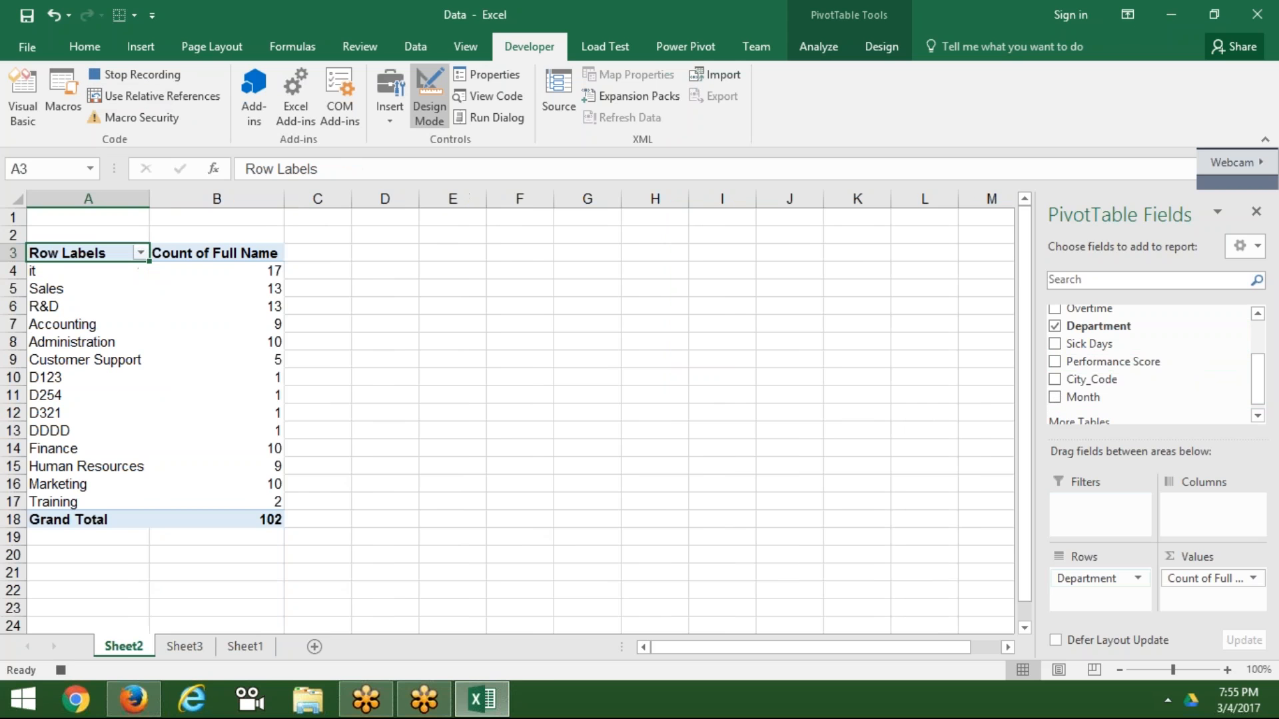
left_click(64, 670)
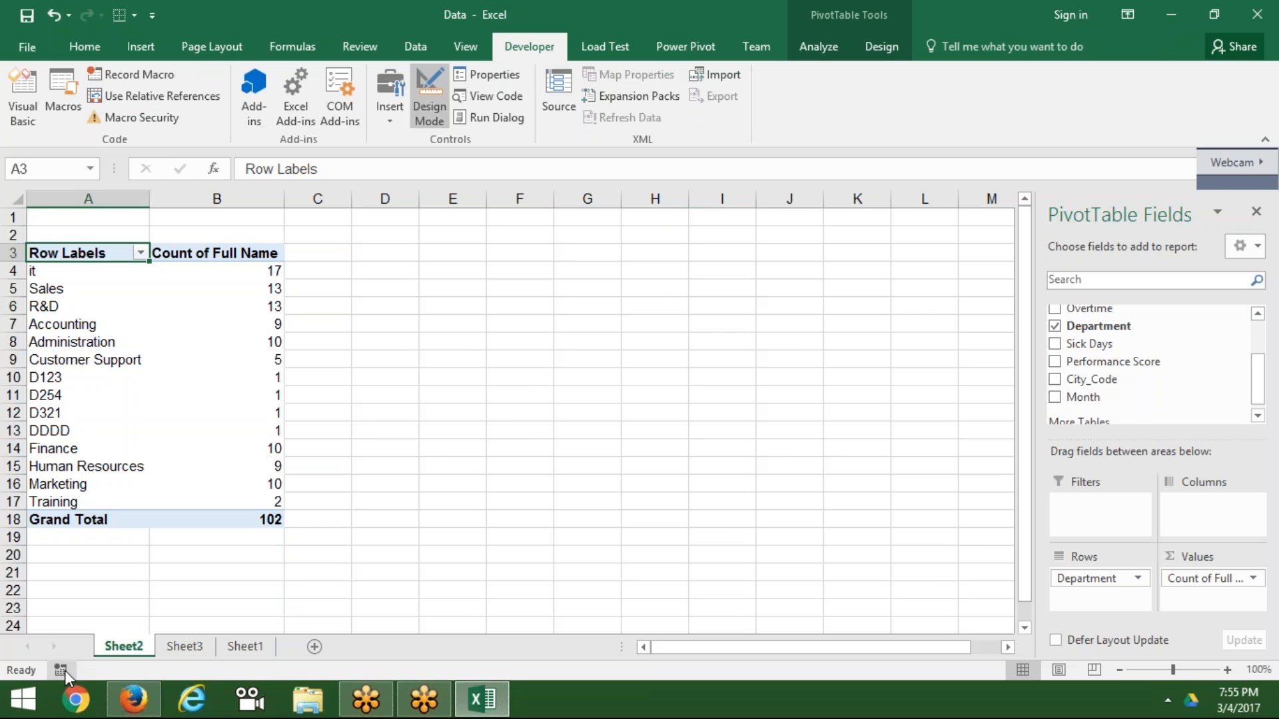
Step: Open Module1 of the Data.xlsm project in the Visual Basic editor and maximize the editor window
left_click(32, 118)
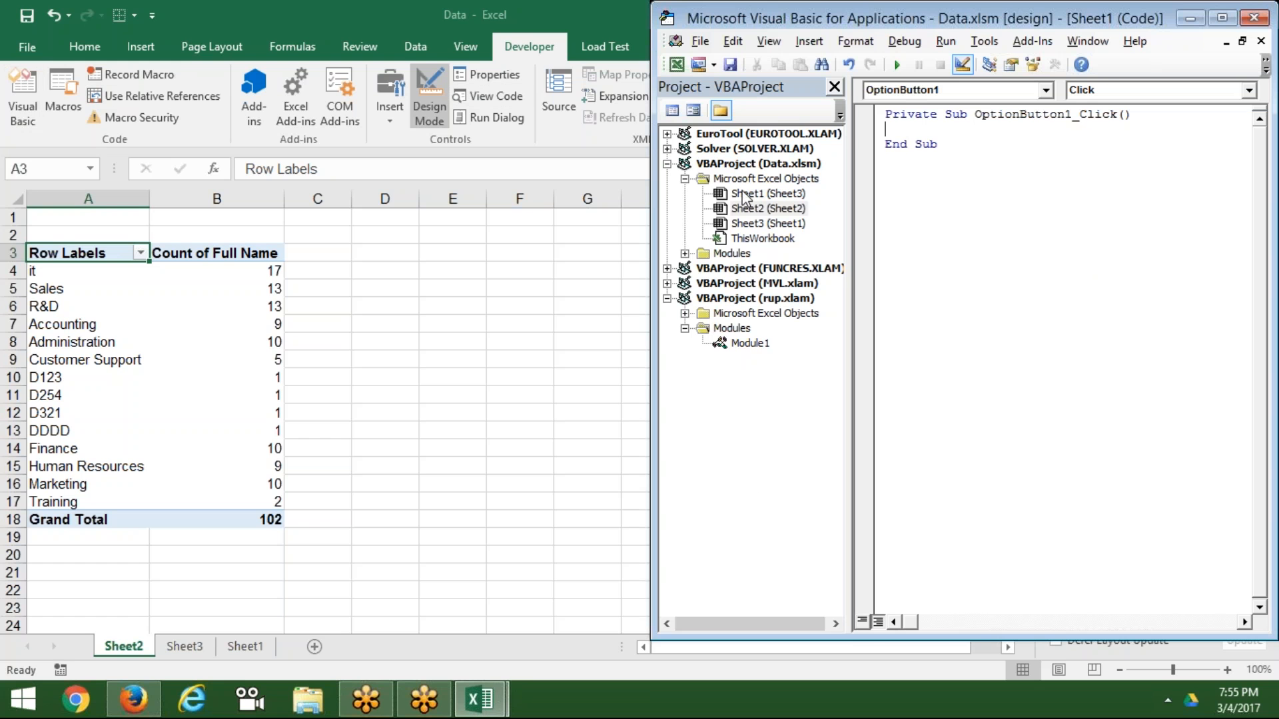
double_click(735, 255)
double_click(738, 268)
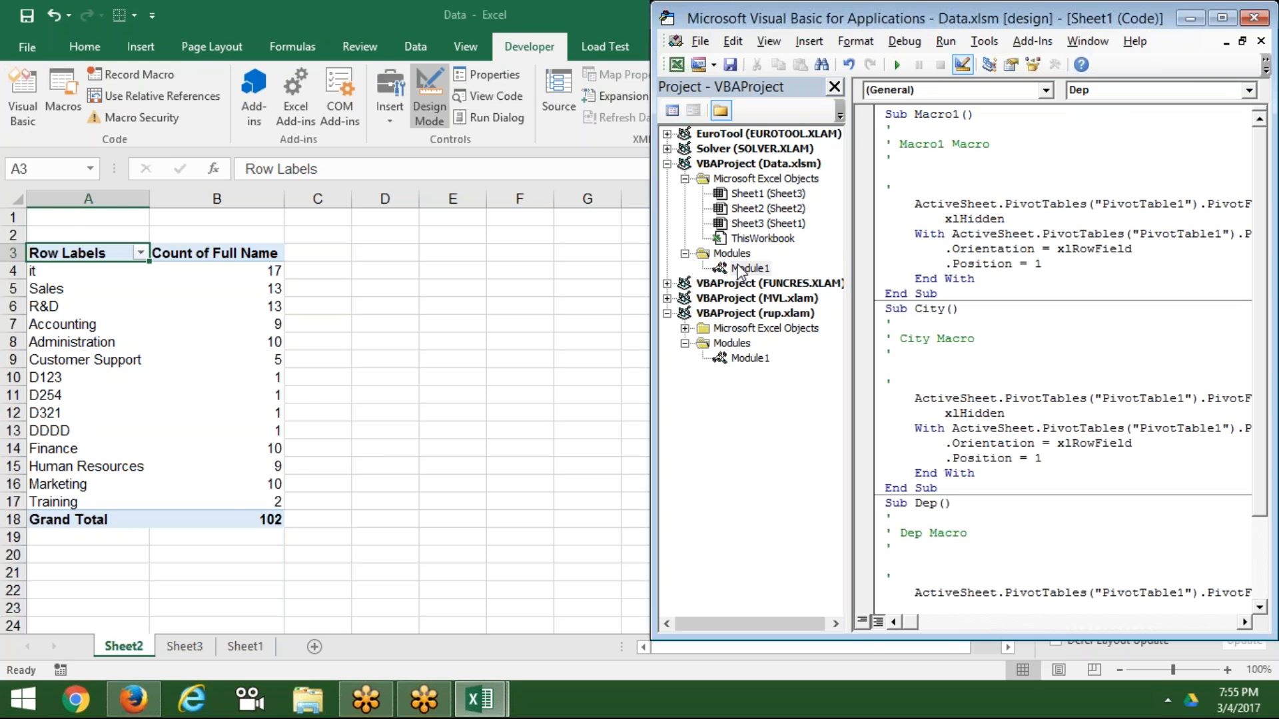
double_click(824, 26)
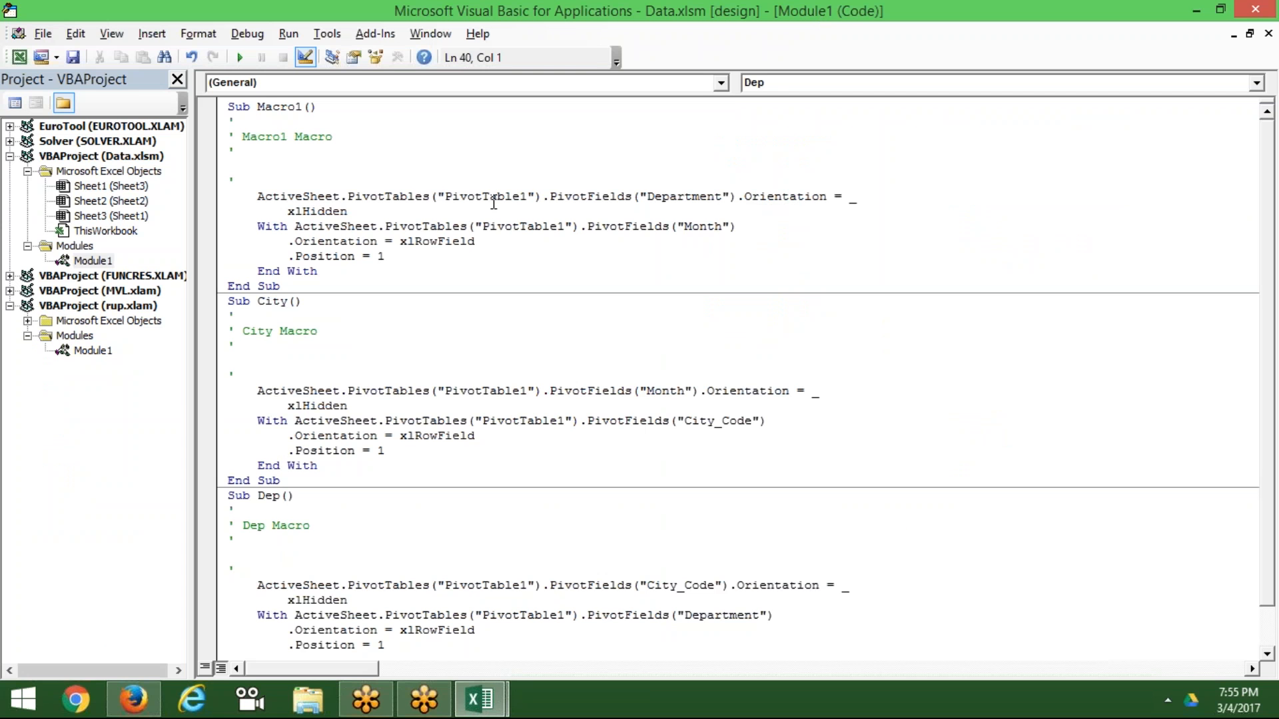
Step: Examine the Macro1 statement that hides the Department field, including its pivot table reference, PivotFields and xlHidden
double_click(418, 207)
double_click(427, 197)
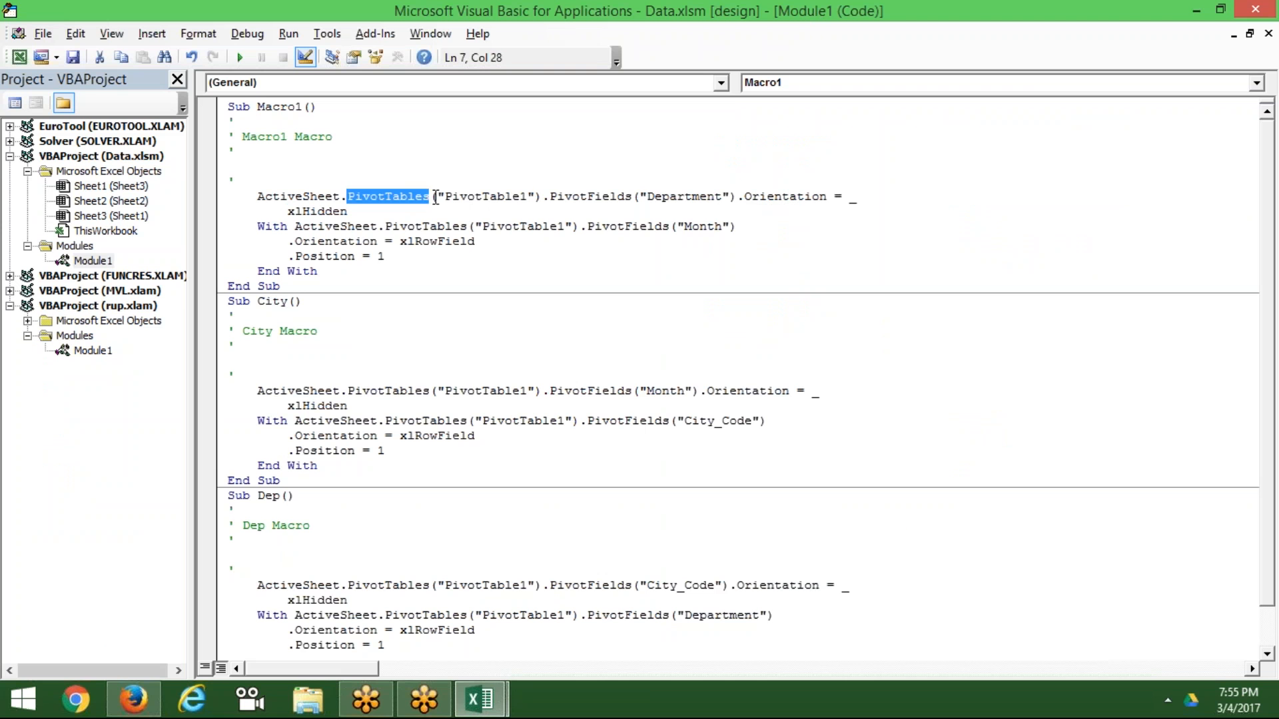
double_click(453, 197)
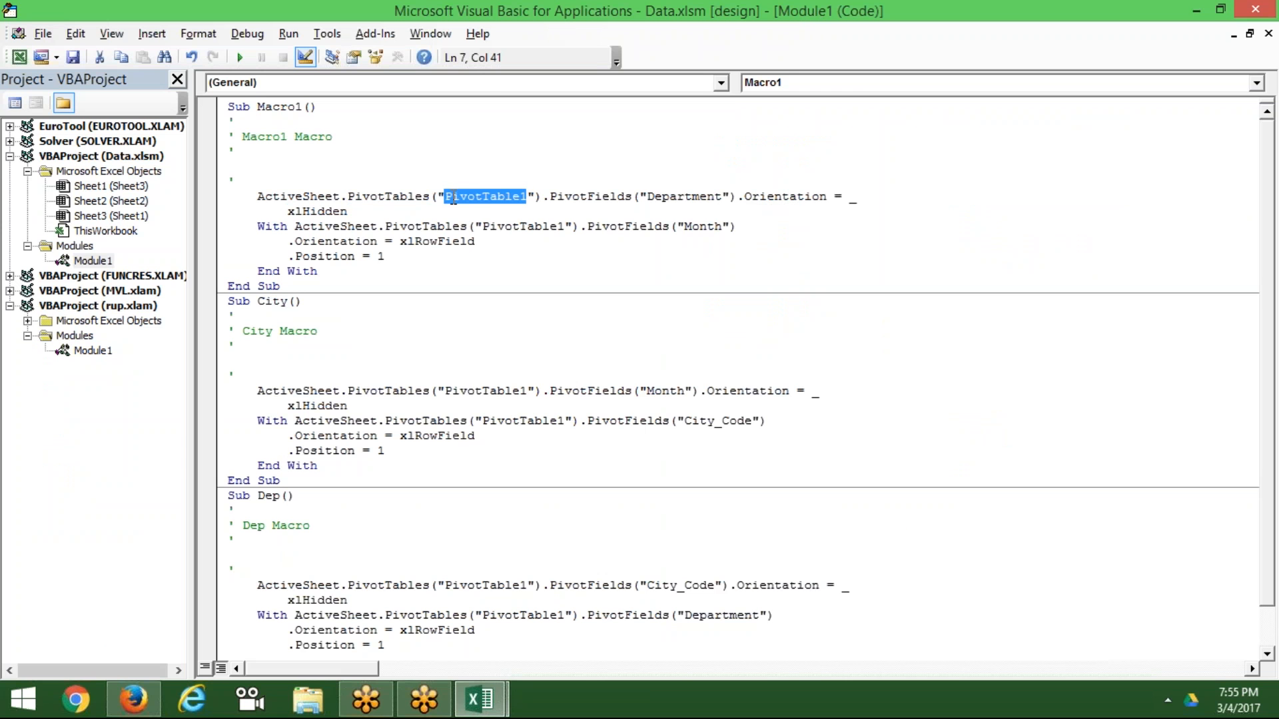
left_click(594, 198)
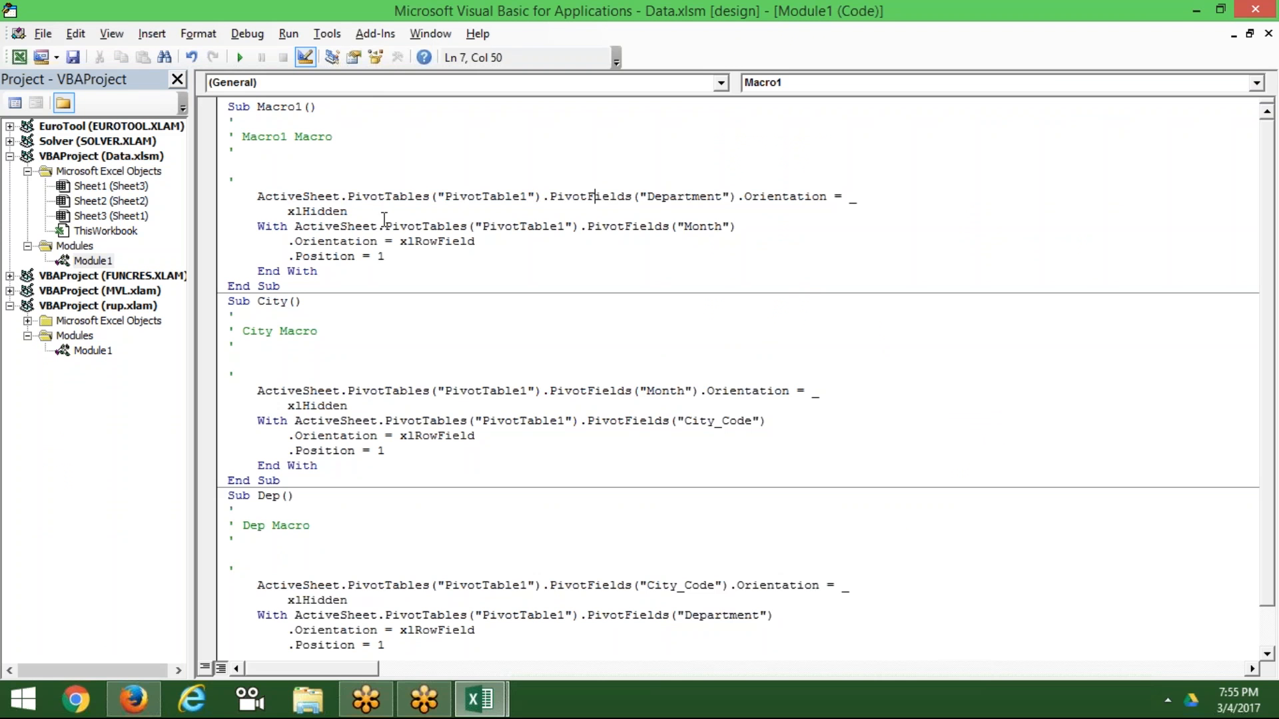
left_click_drag(369, 227, 288, 209)
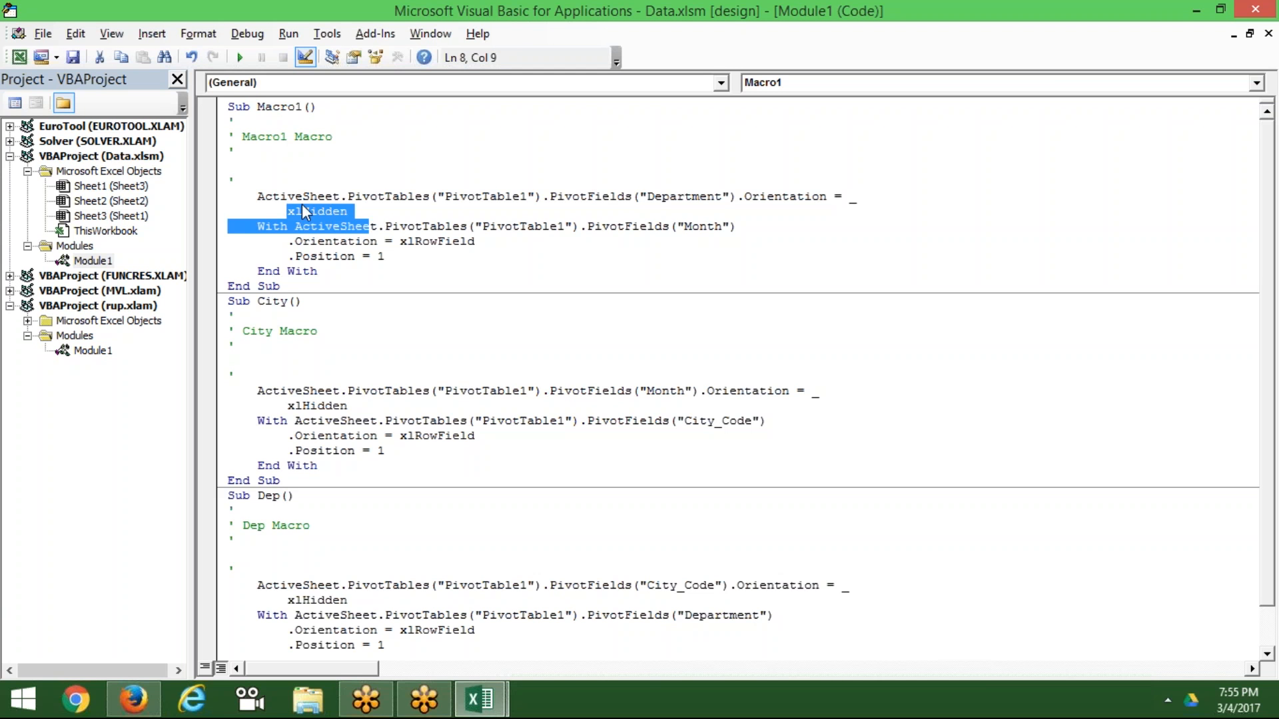
left_click(348, 211)
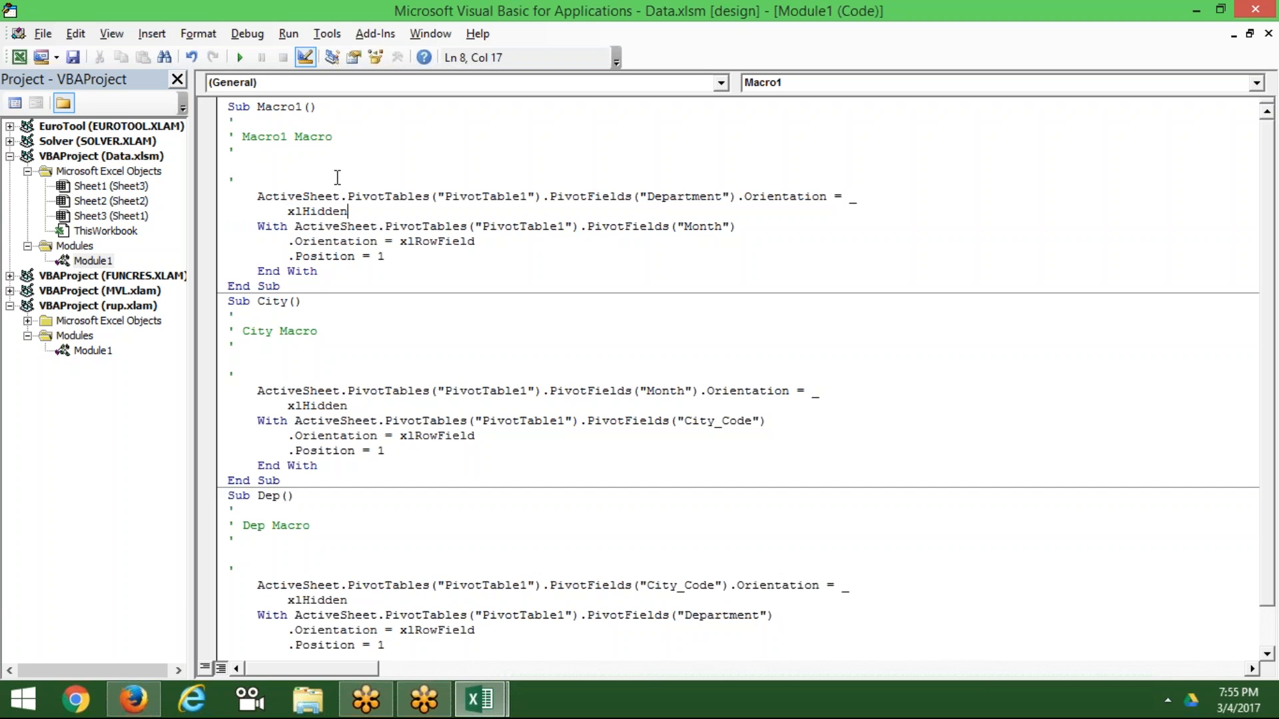
Step: Rename the Macro1 procedure in Module1 to Month
double_click(296, 109)
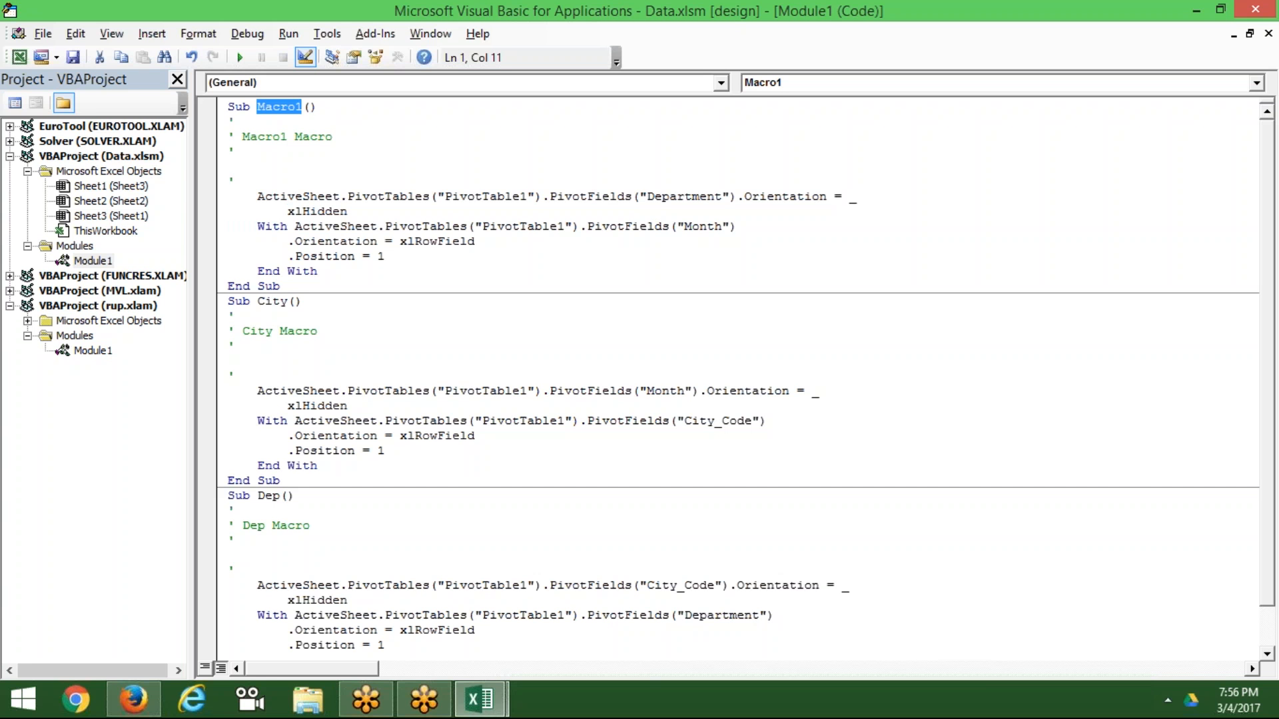
type("Mon")
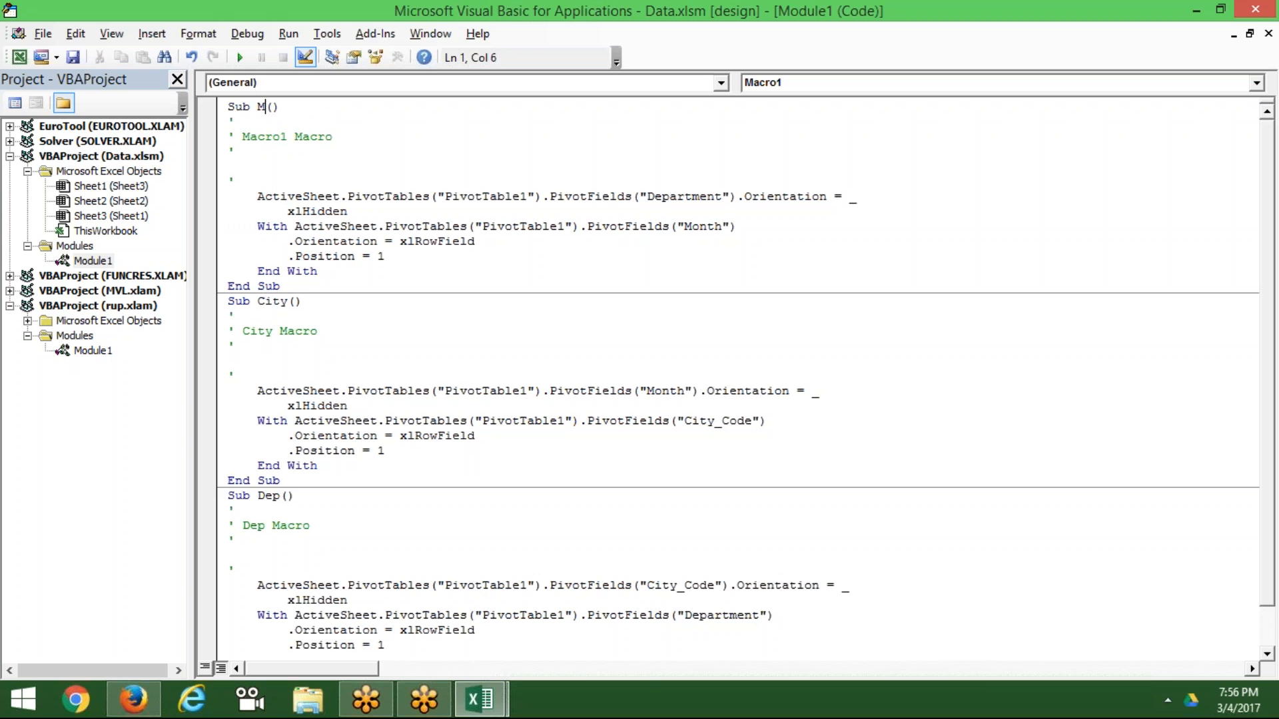
type("th")
left_click(371, 213)
left_click(369, 243)
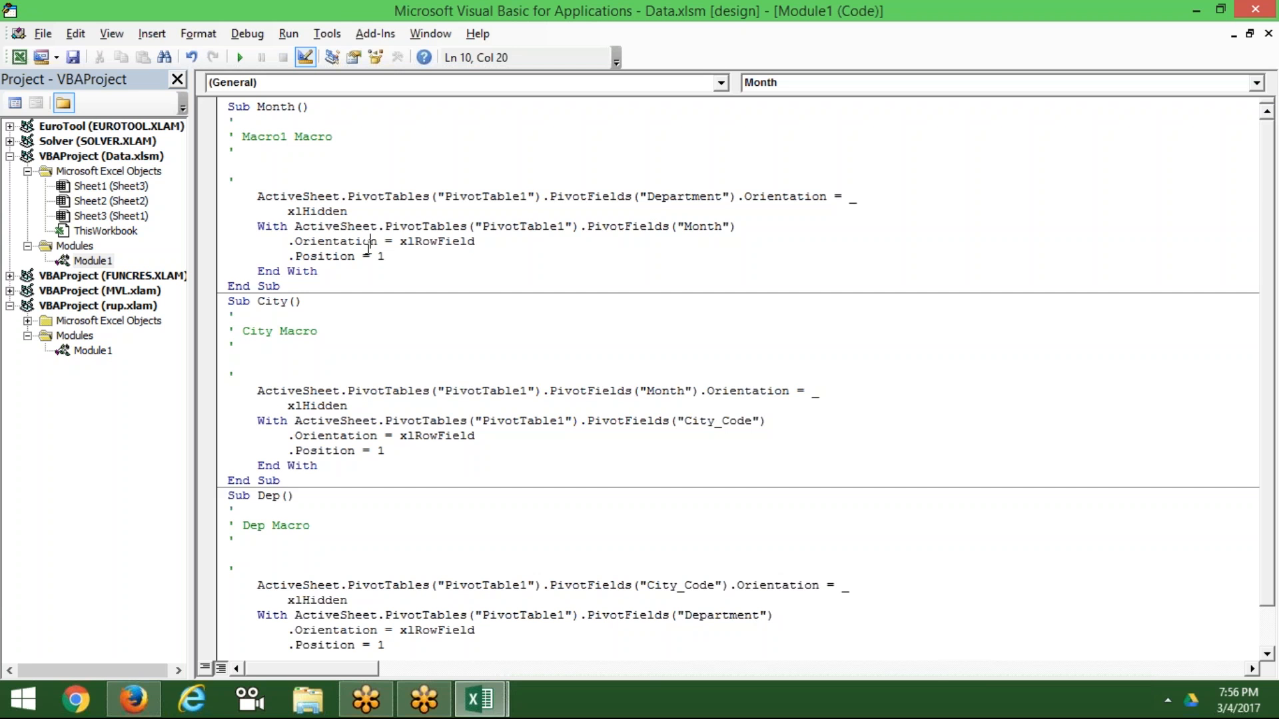
left_click(369, 318)
Step: Compare the Month macro's xlHidden setting with the options of the Department field in the pivot table's Rows area
double_click(701, 216)
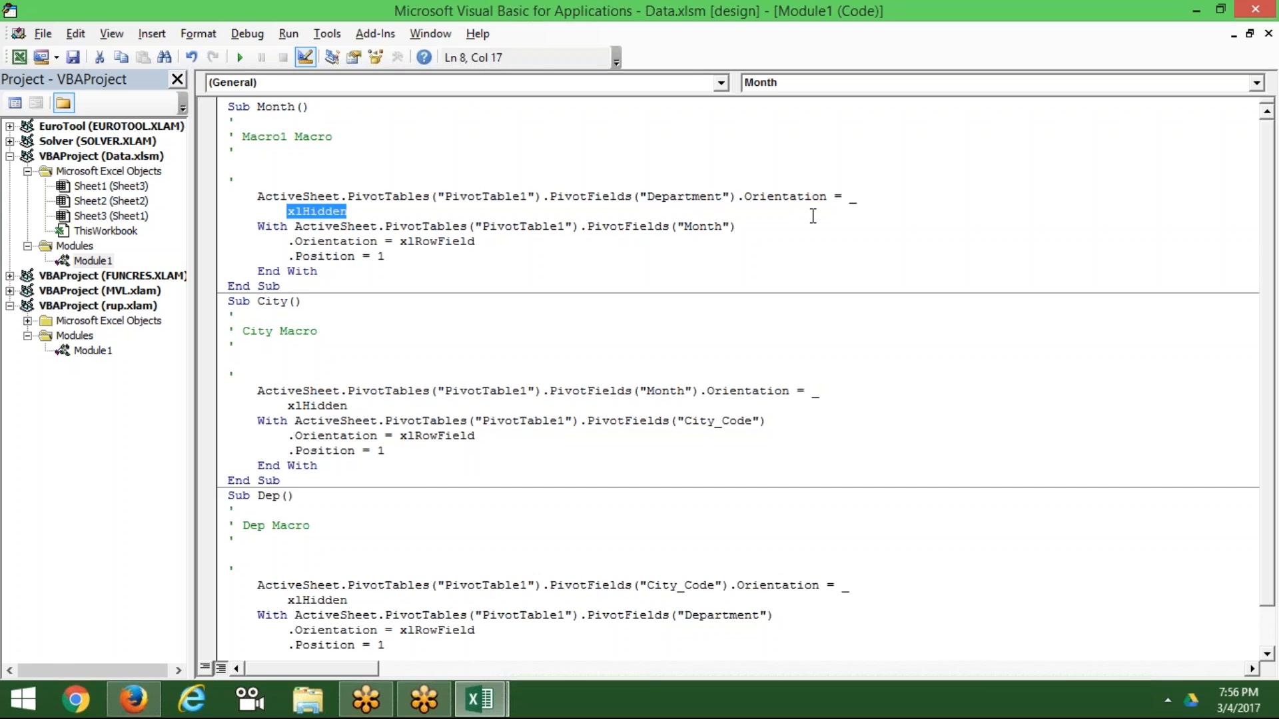
key("alt+F11")
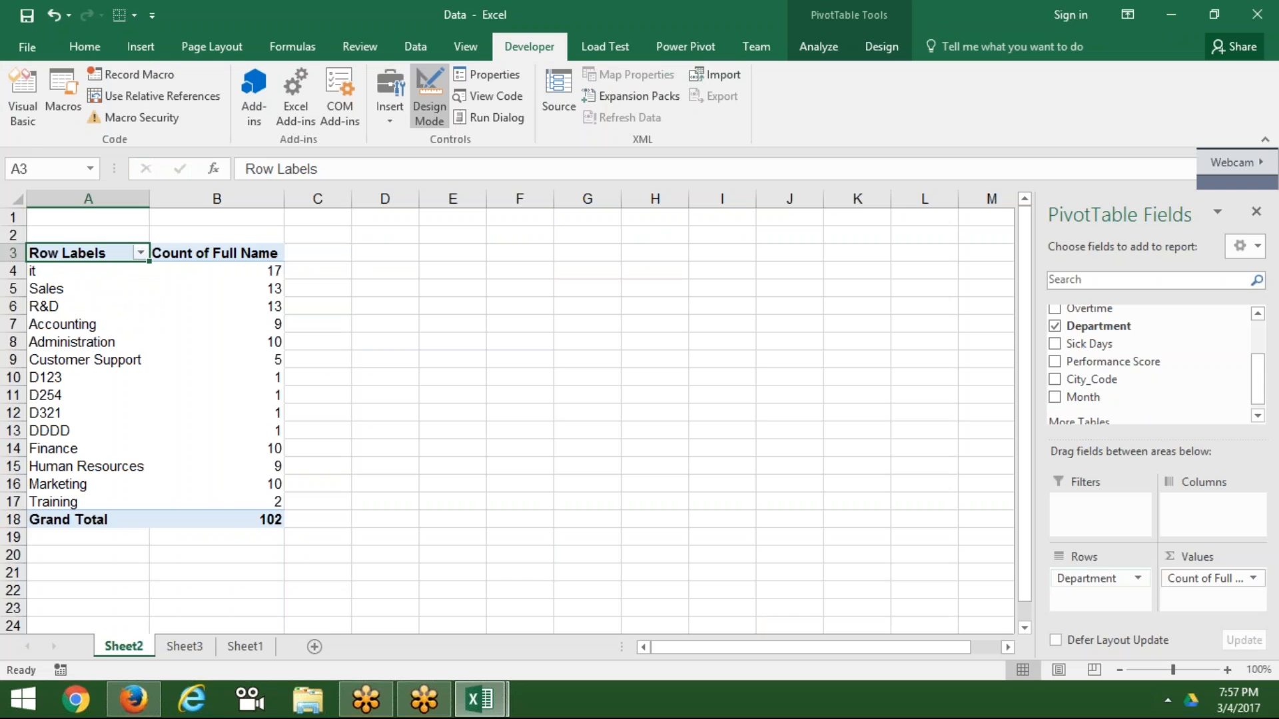
left_click(1105, 578)
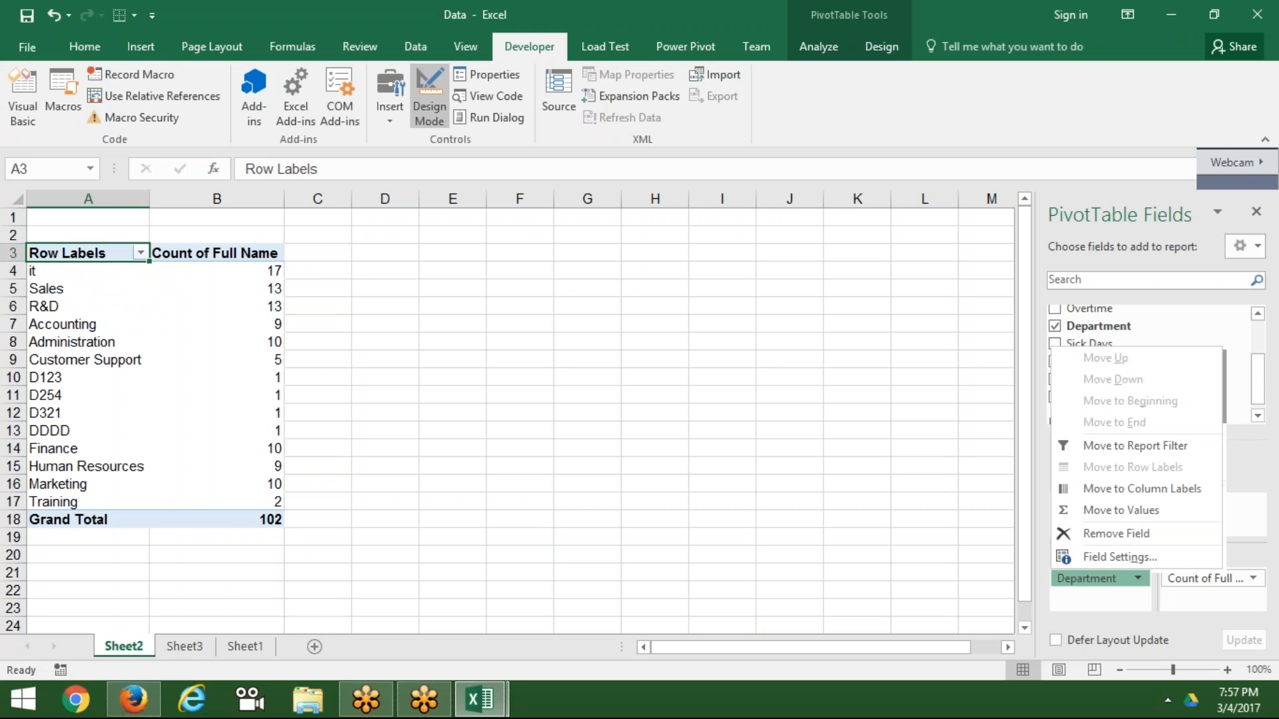
left_click(1079, 616)
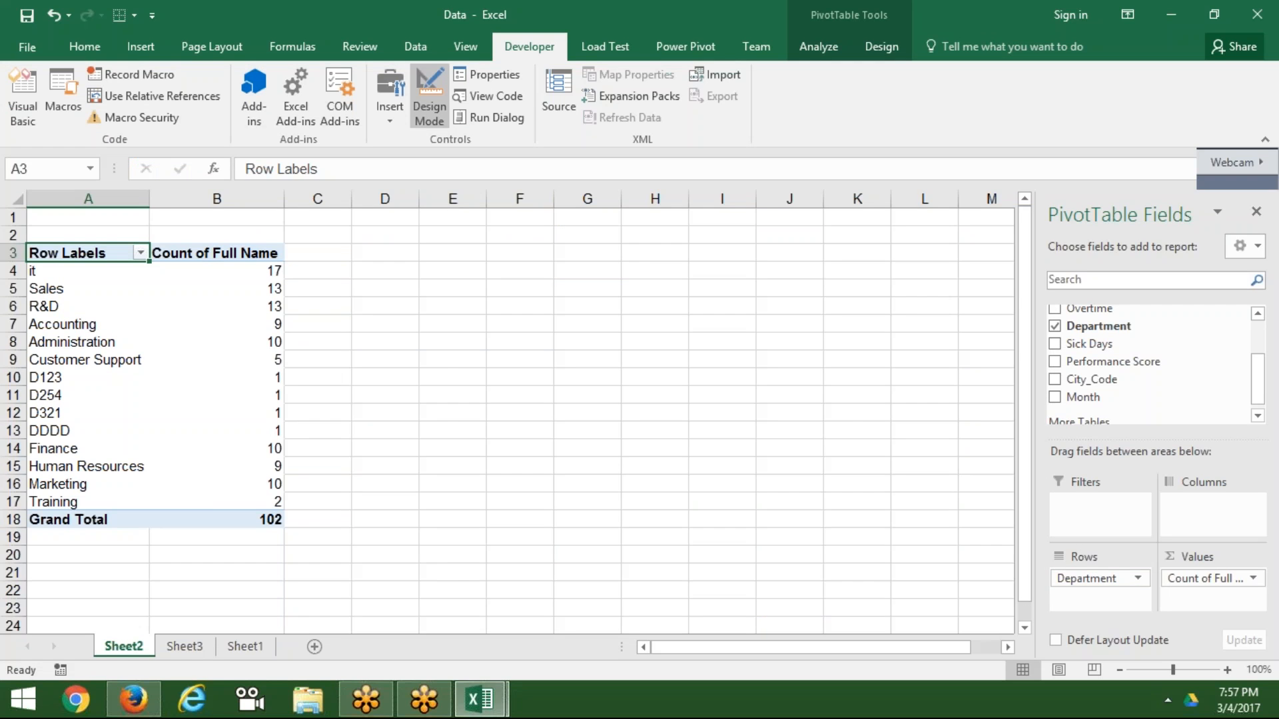
key("alt+F11")
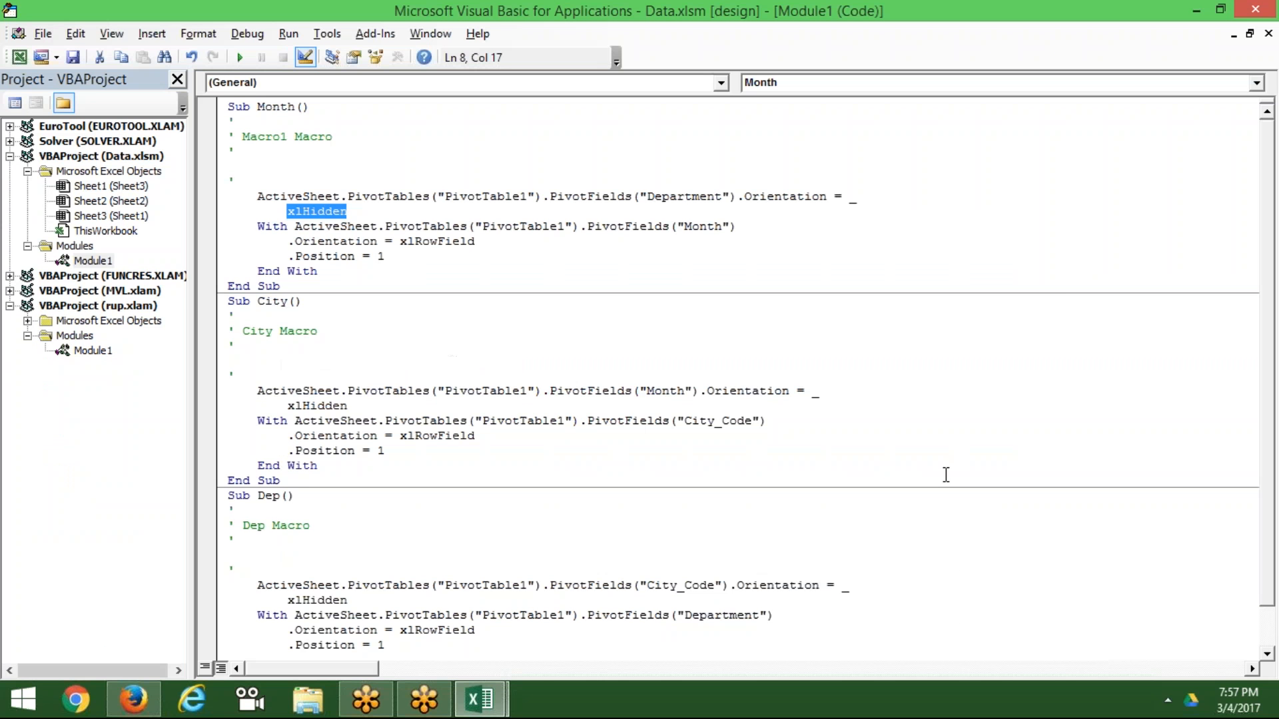
key("alt+F11")
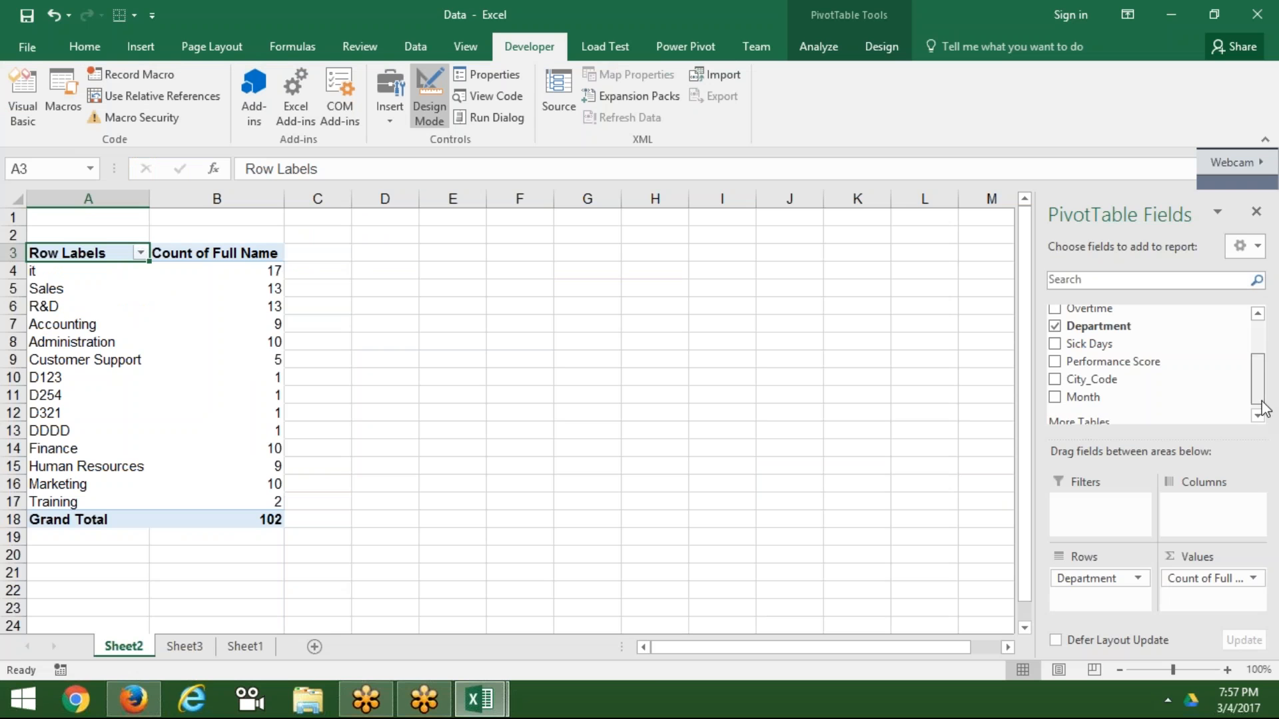
Step: Record a macro in this workbook that removes the Full Name and Department fields from the pivot table
left_click_drag(1264, 401, 1261, 348)
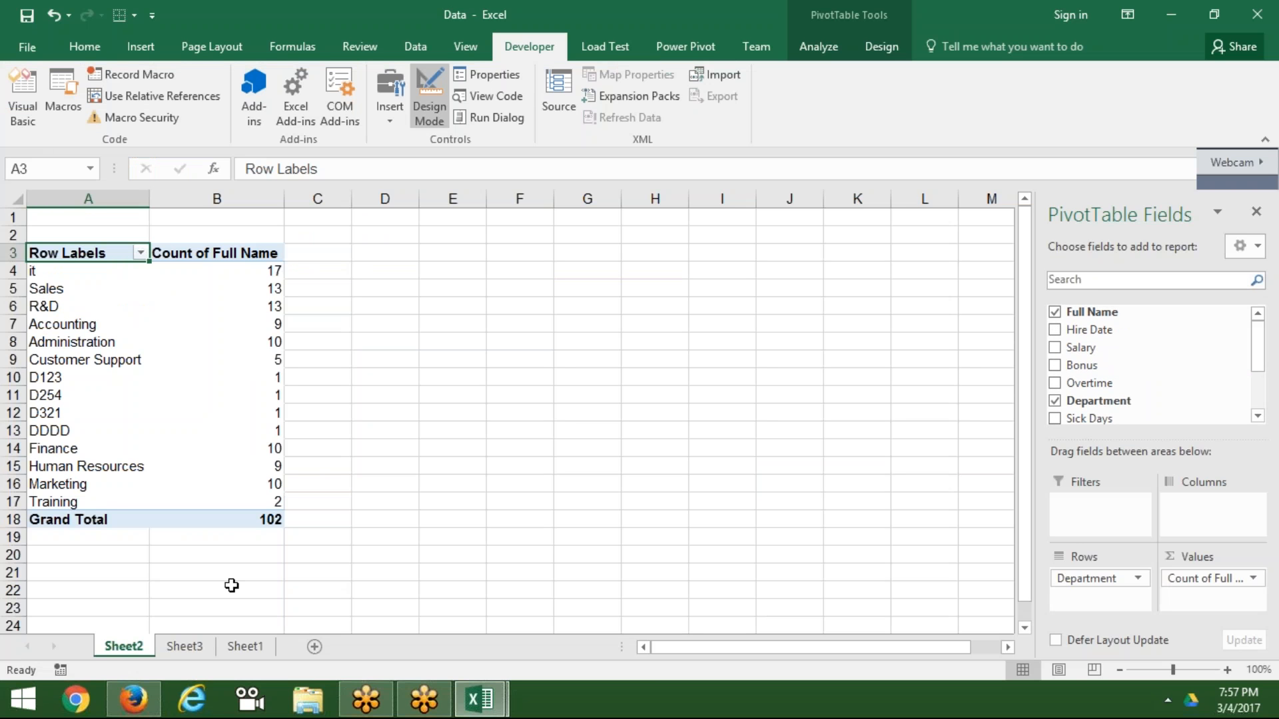
left_click(61, 669)
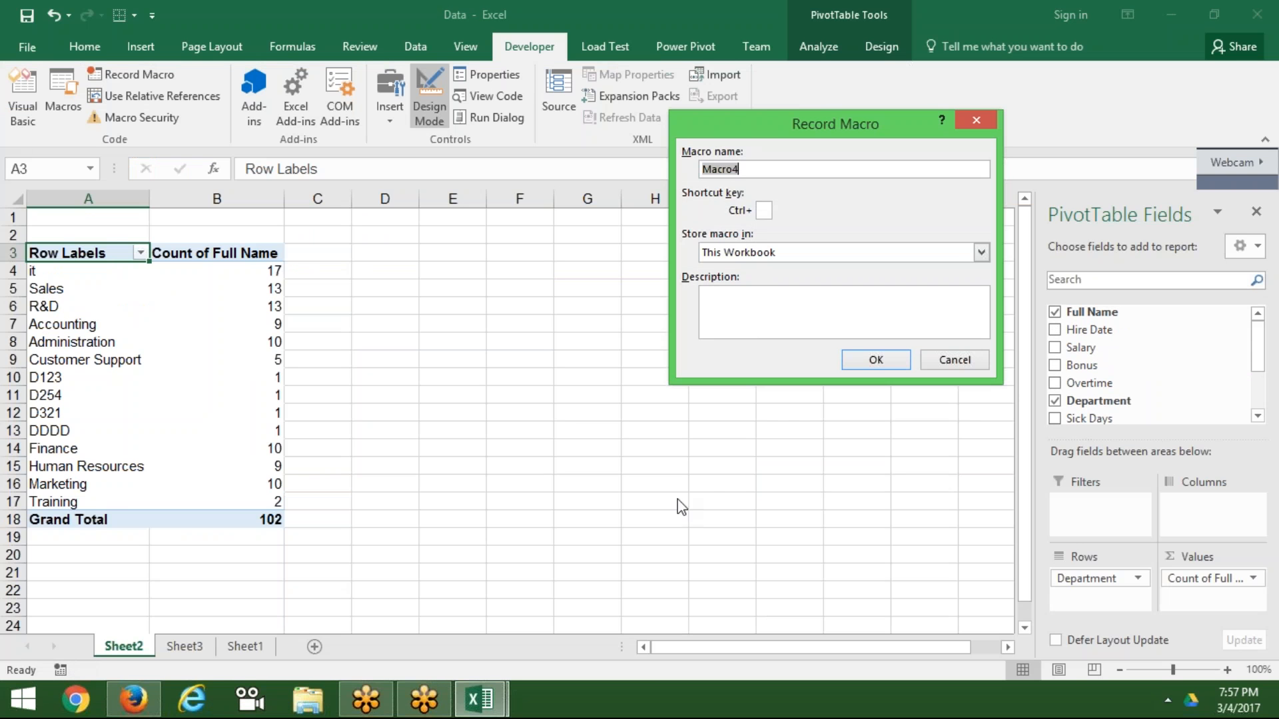
left_click(892, 367)
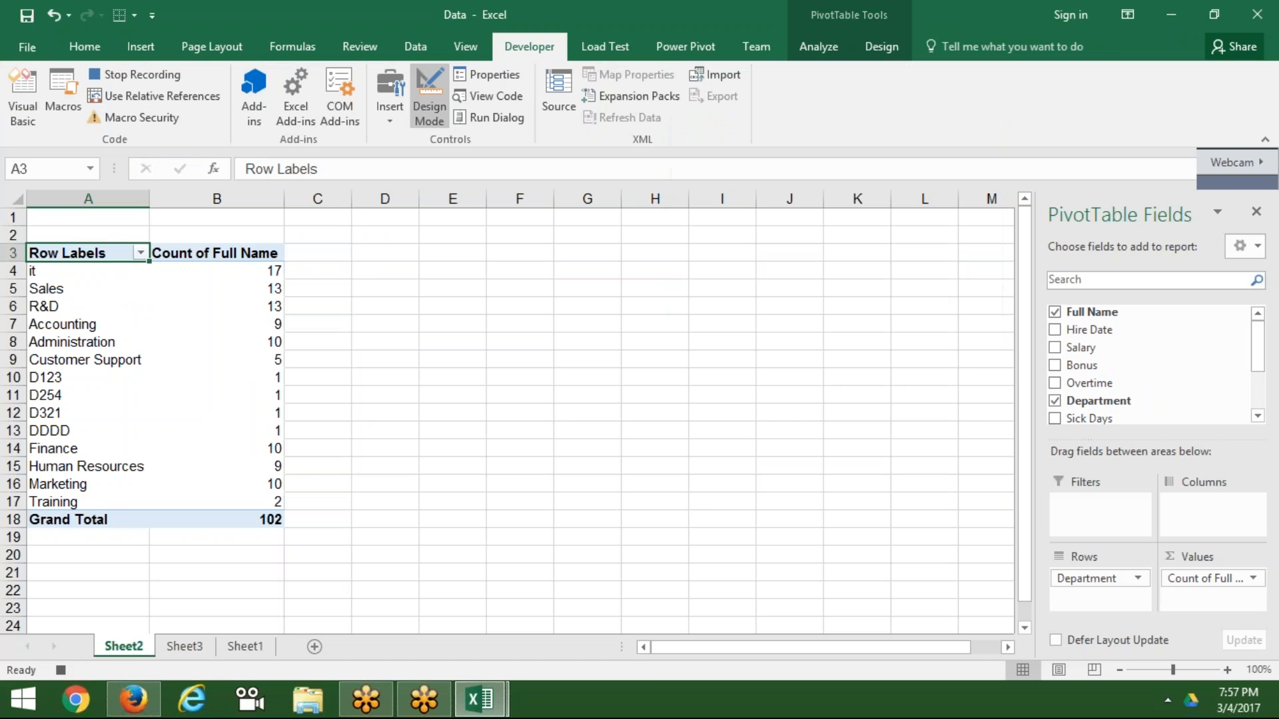
left_click(1057, 312)
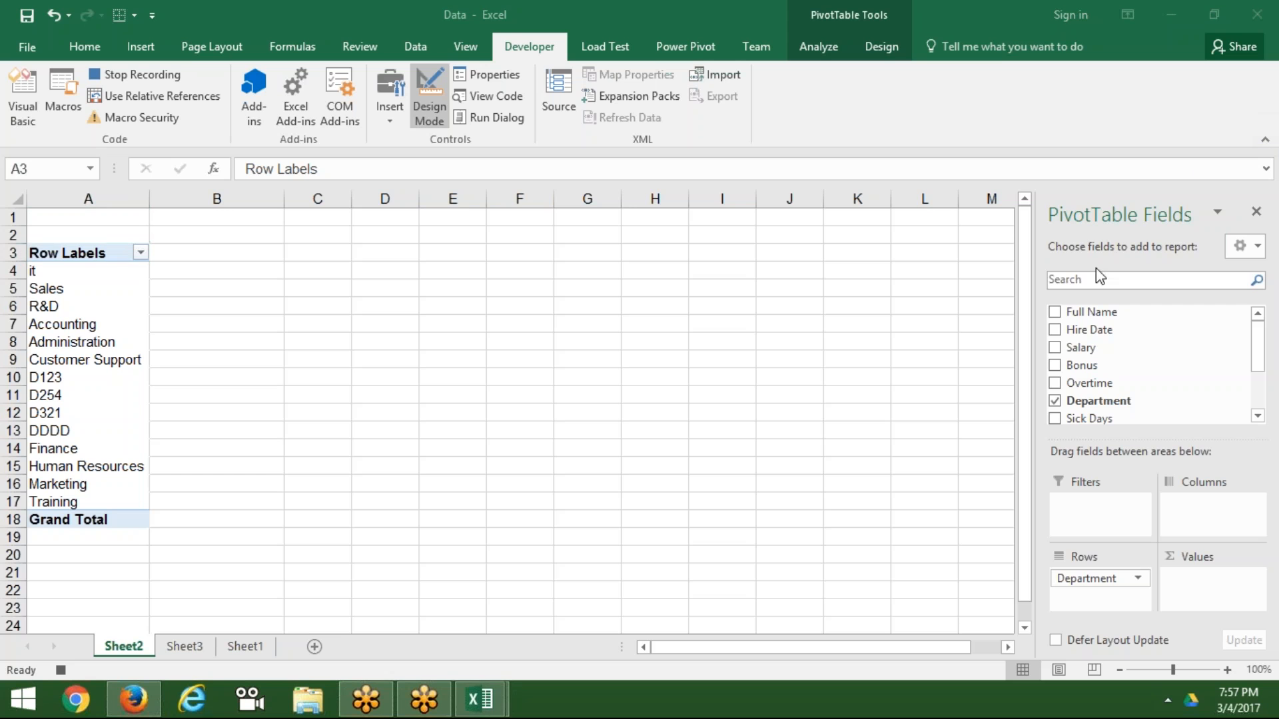
mouse_move(1263, 346)
left_mouse_down()
mouse_move(1264, 376)
mouse_move(1262, 358)
left_mouse_up()
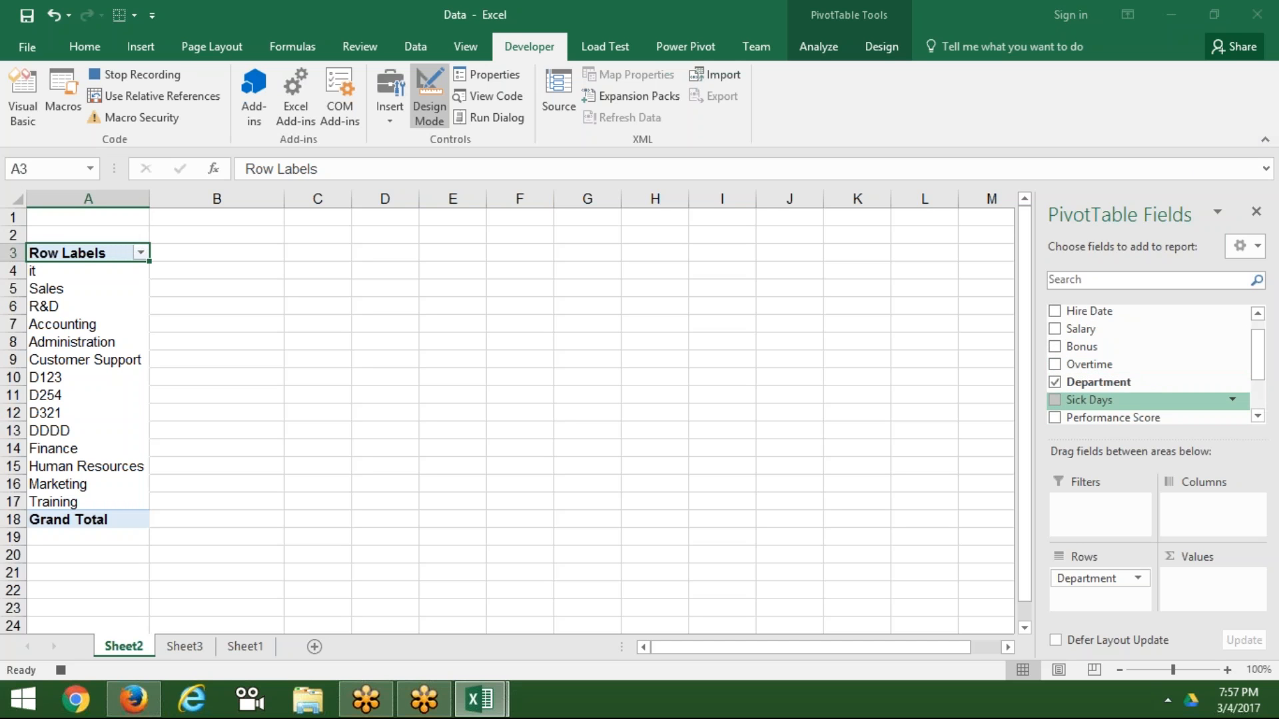
left_click(1055, 382)
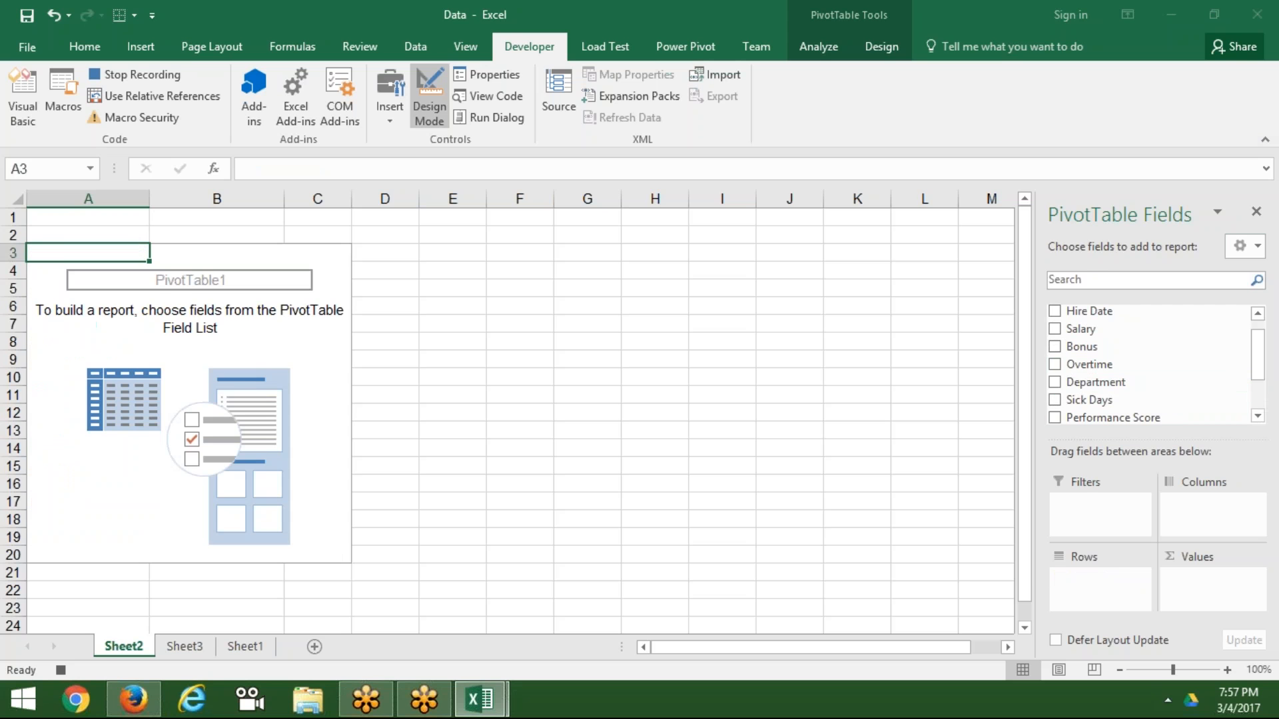
left_click(1245, 246)
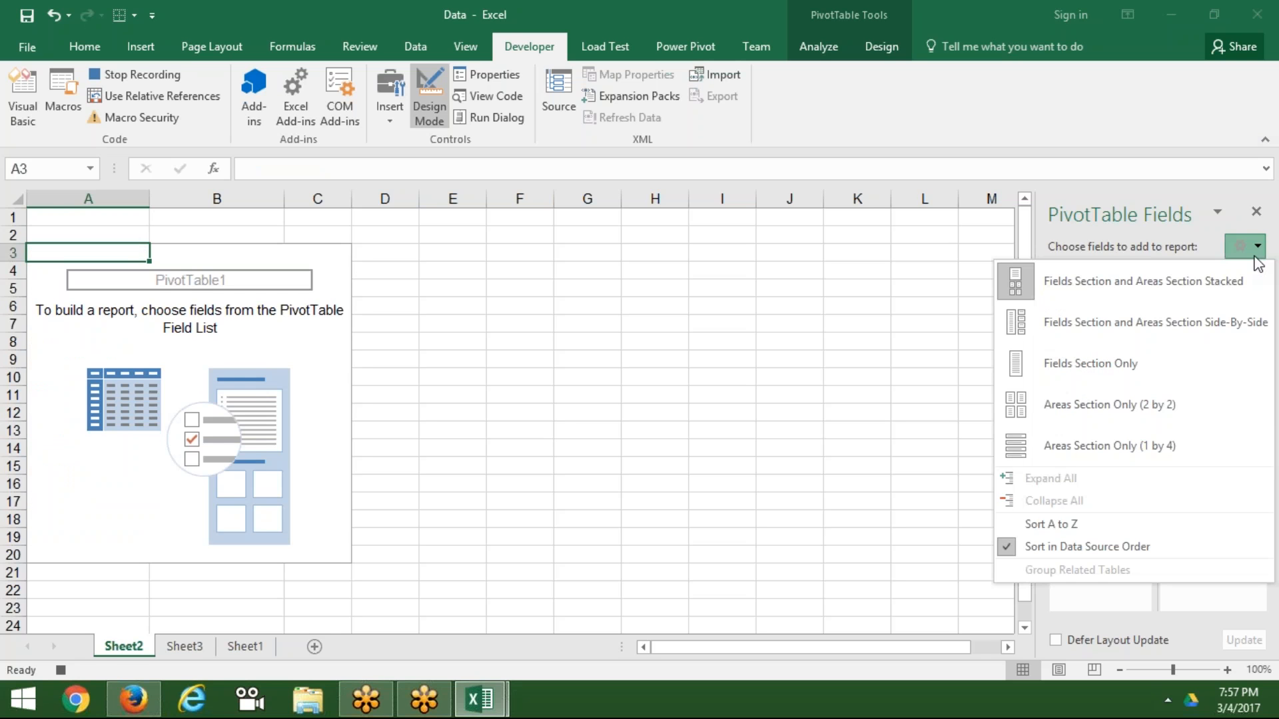
left_click(734, 405)
left_click(62, 671)
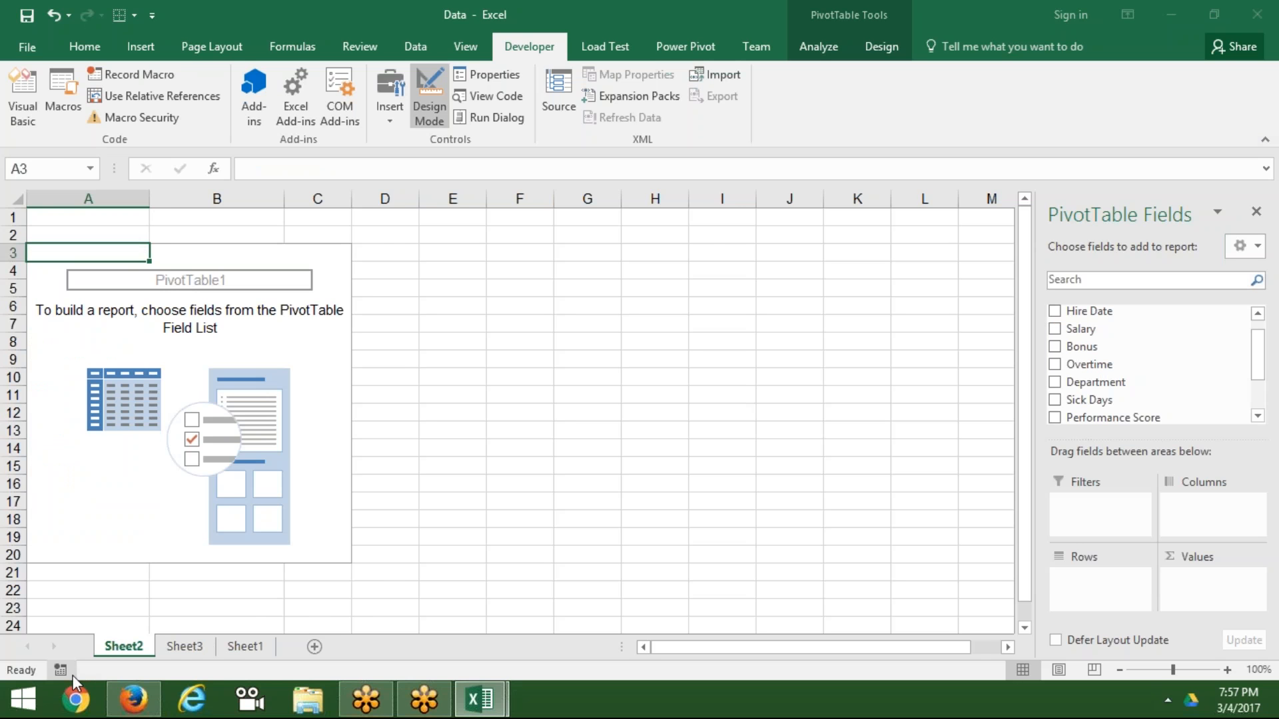
Step: Review the recorded Macro4 code in Module1 and delete the whole procedure
key("alt+Tab")
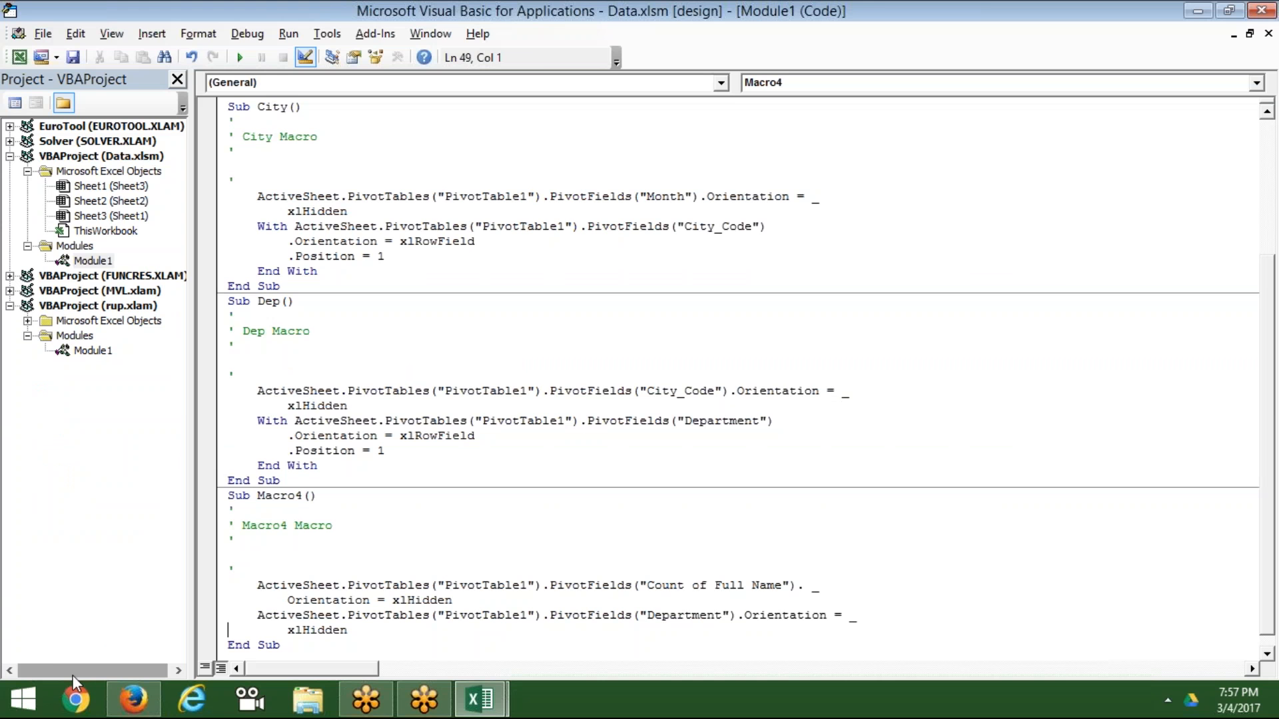
key("alt+Tab")
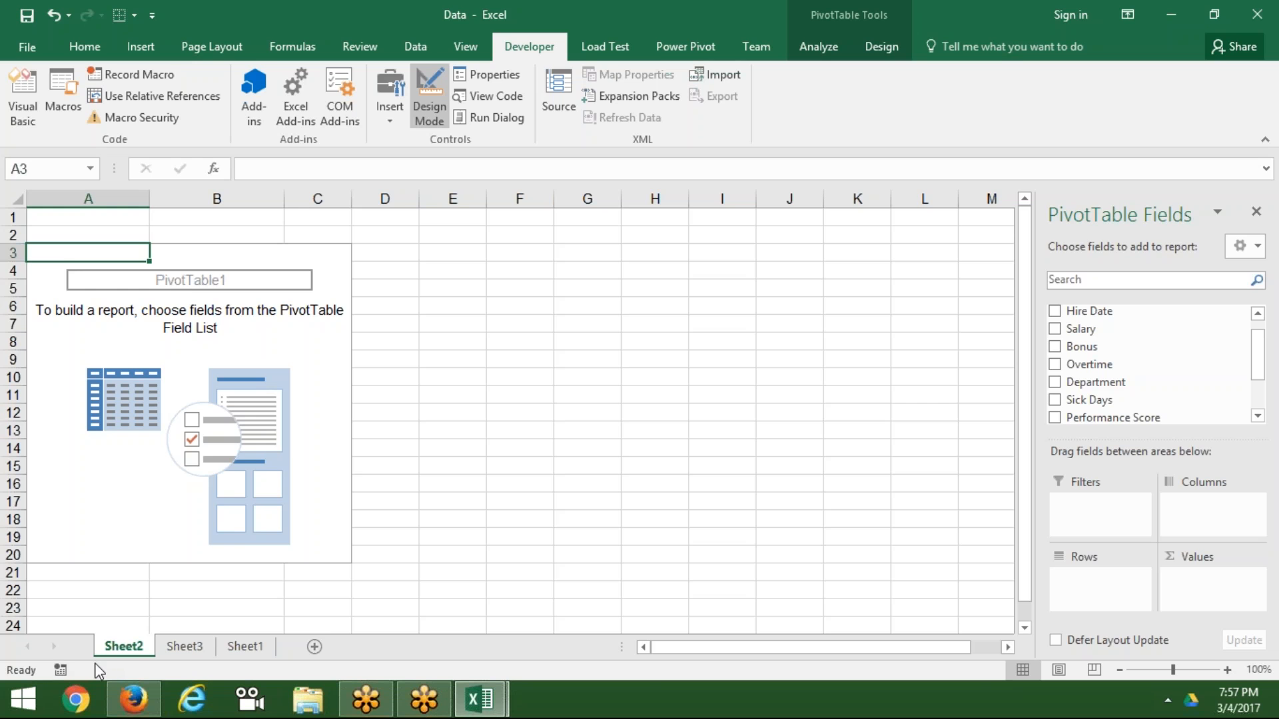
key("alt+Tab")
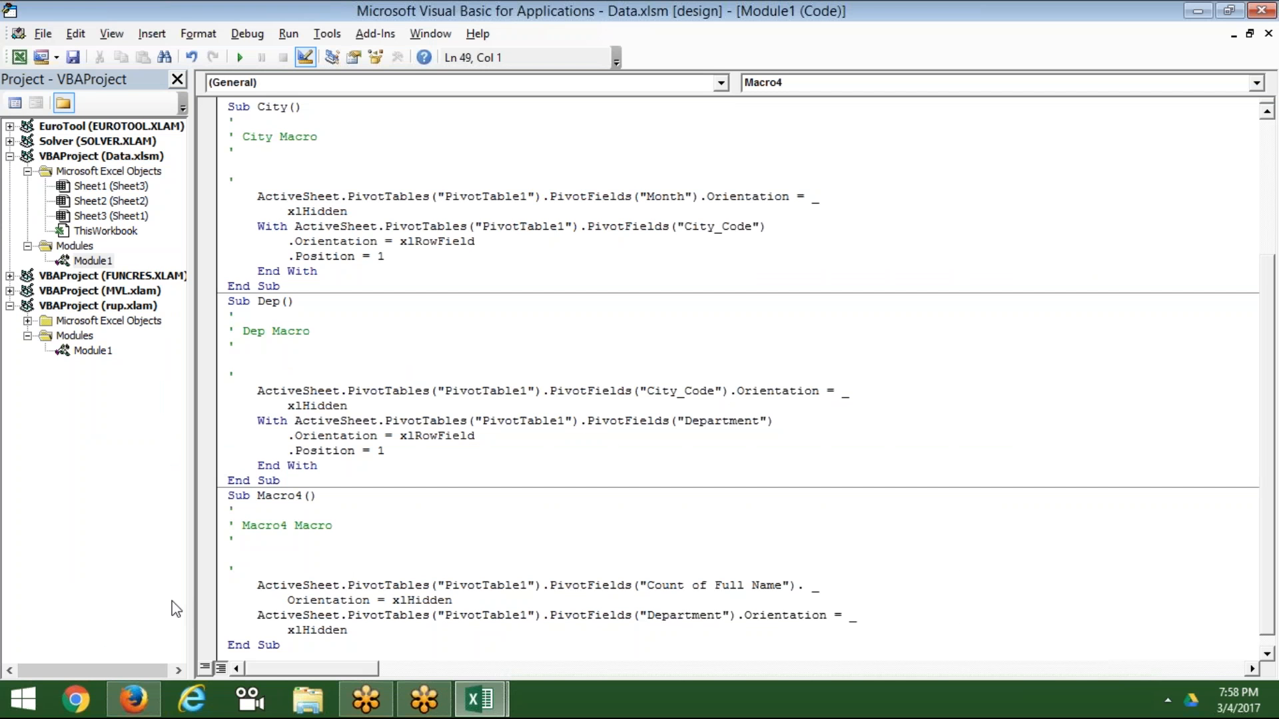
key("Down")
key("Down")
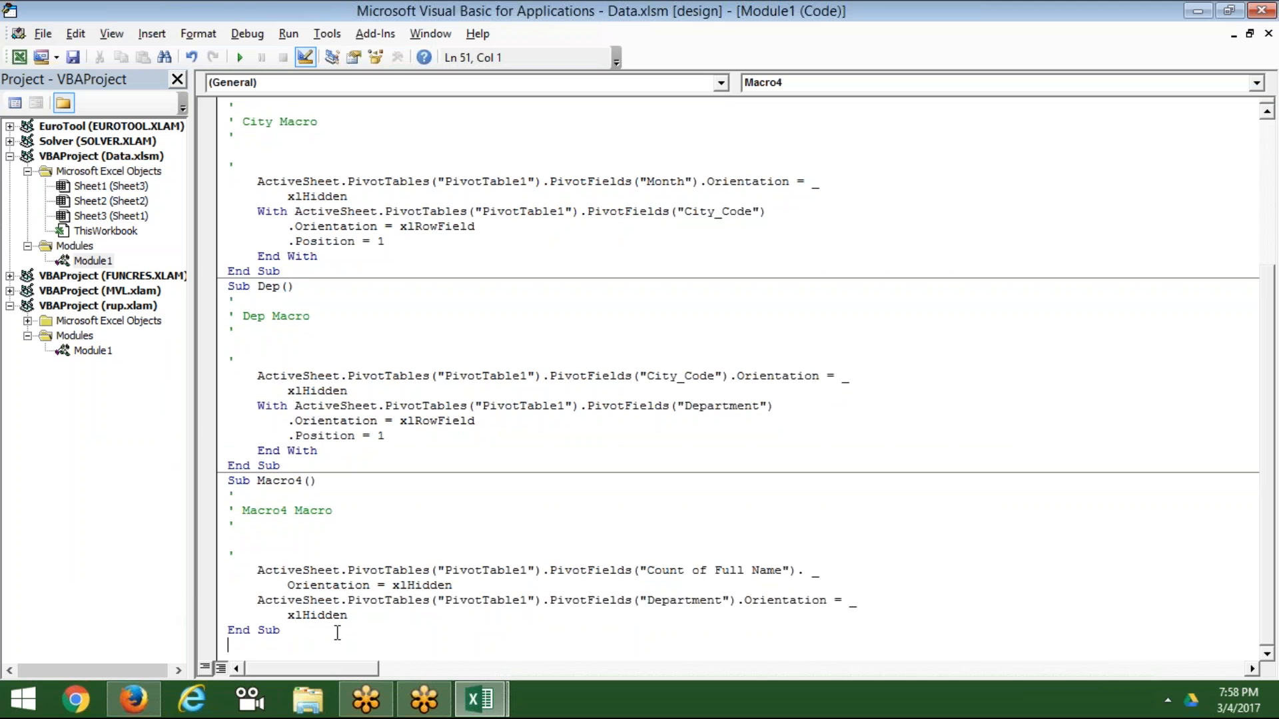
left_click_drag(344, 616, 222, 500)
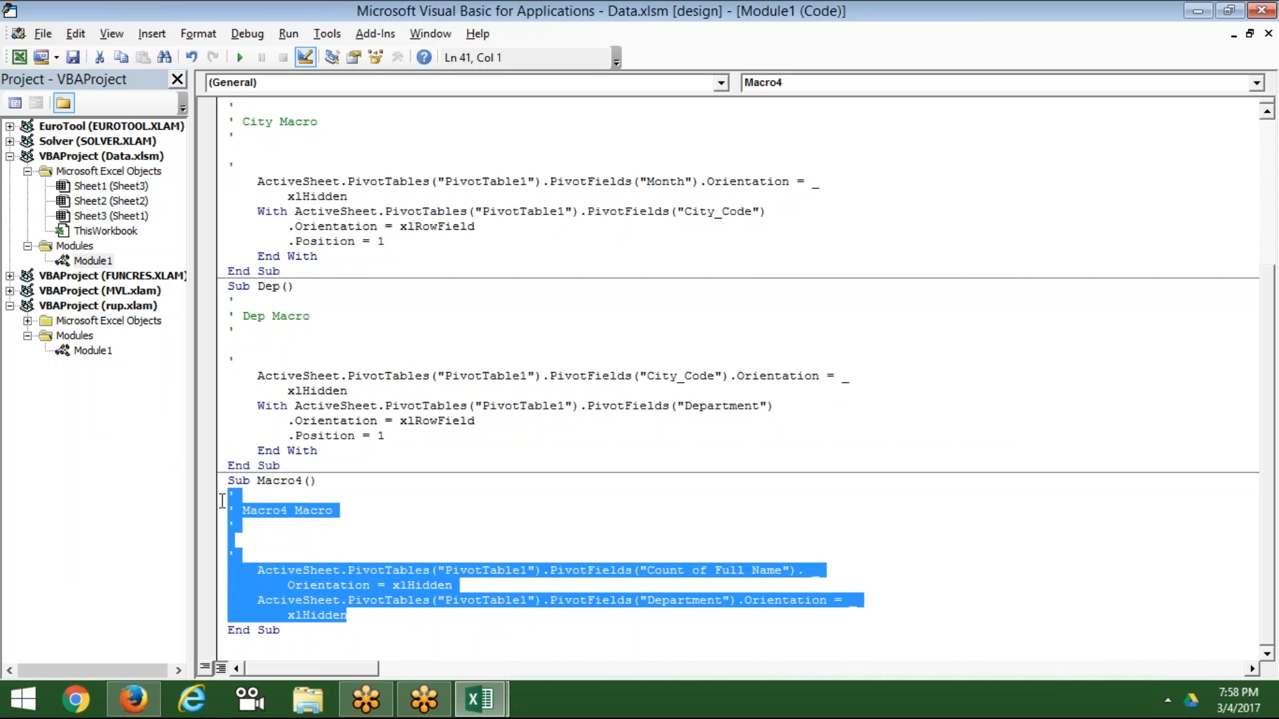
key("Delete")
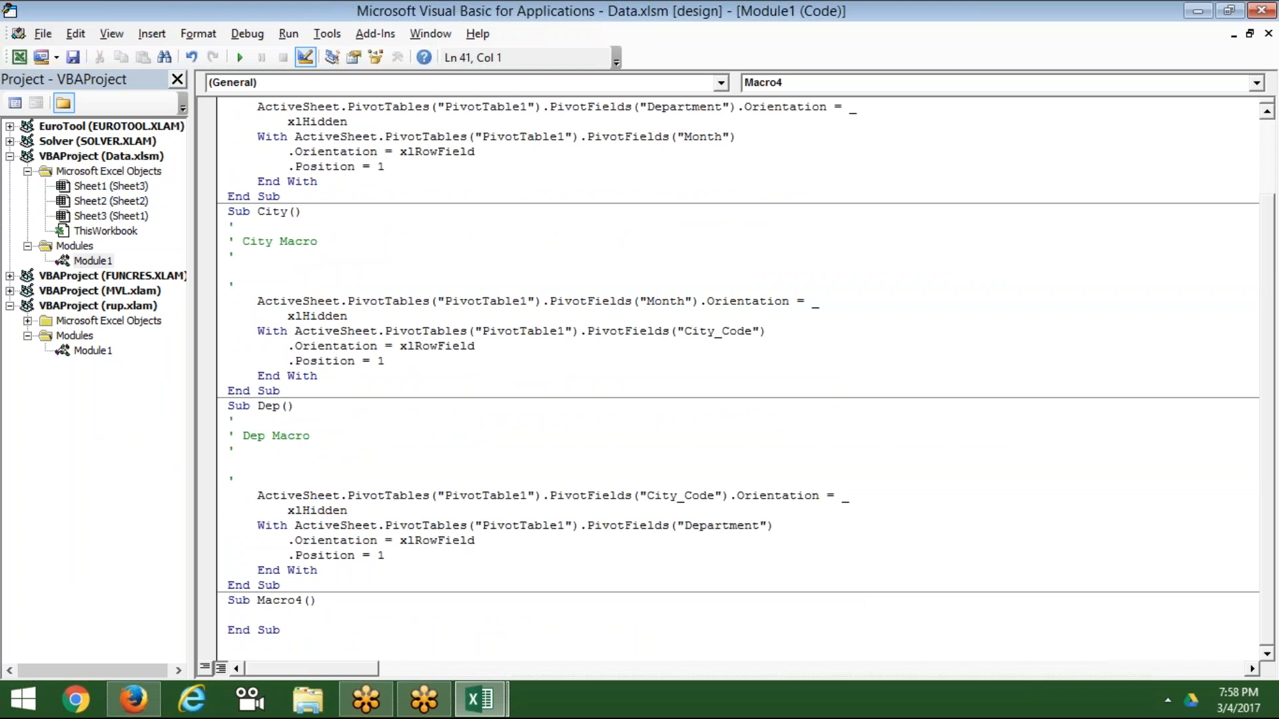
left_click_drag(280, 630, 216, 598)
key("Delete")
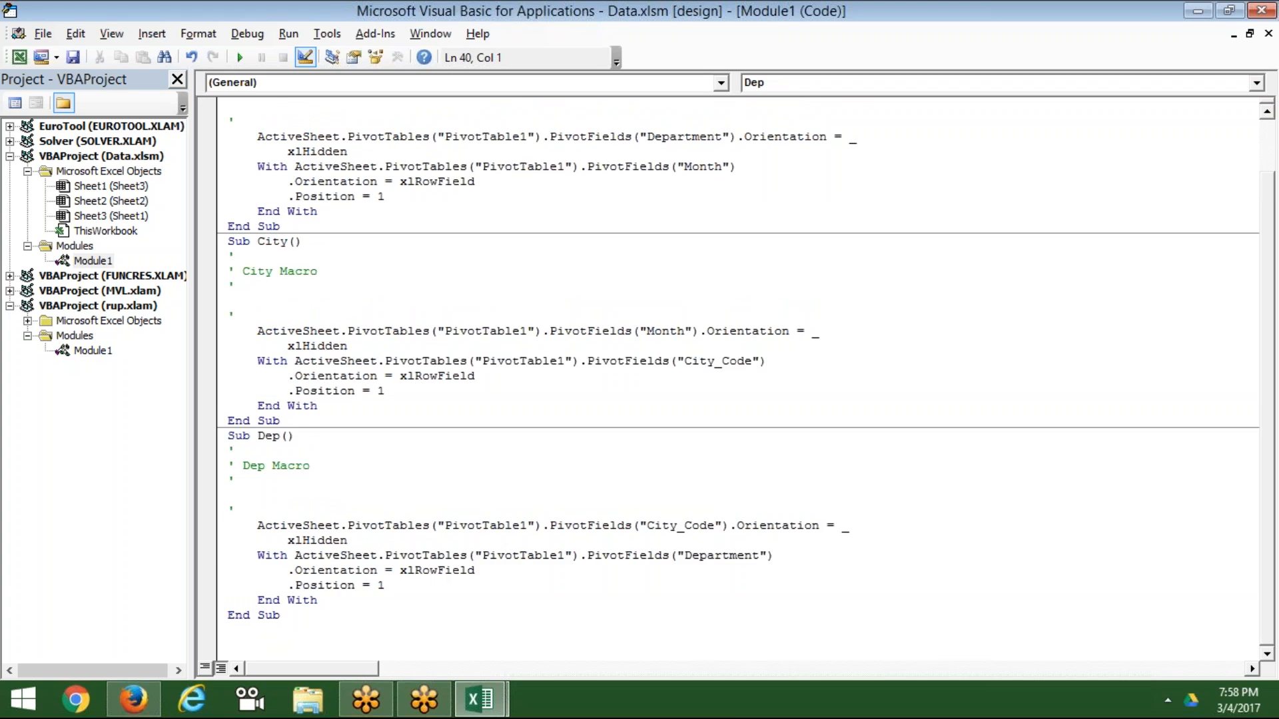
Step: Comment out the statement in the Month macro that sets the Department field's orientation to xlHidden
key("Up")
key("Up")
key("Up")
key("Up")
key("Up")
key("Up")
key("Up")
key("Up")
key("Up")
key("Up")
key("Up")
key("Up")
key("Up")
key("Up")
key("Up")
key("Up")
key("Up")
key("Up")
key("Up")
key("Up")
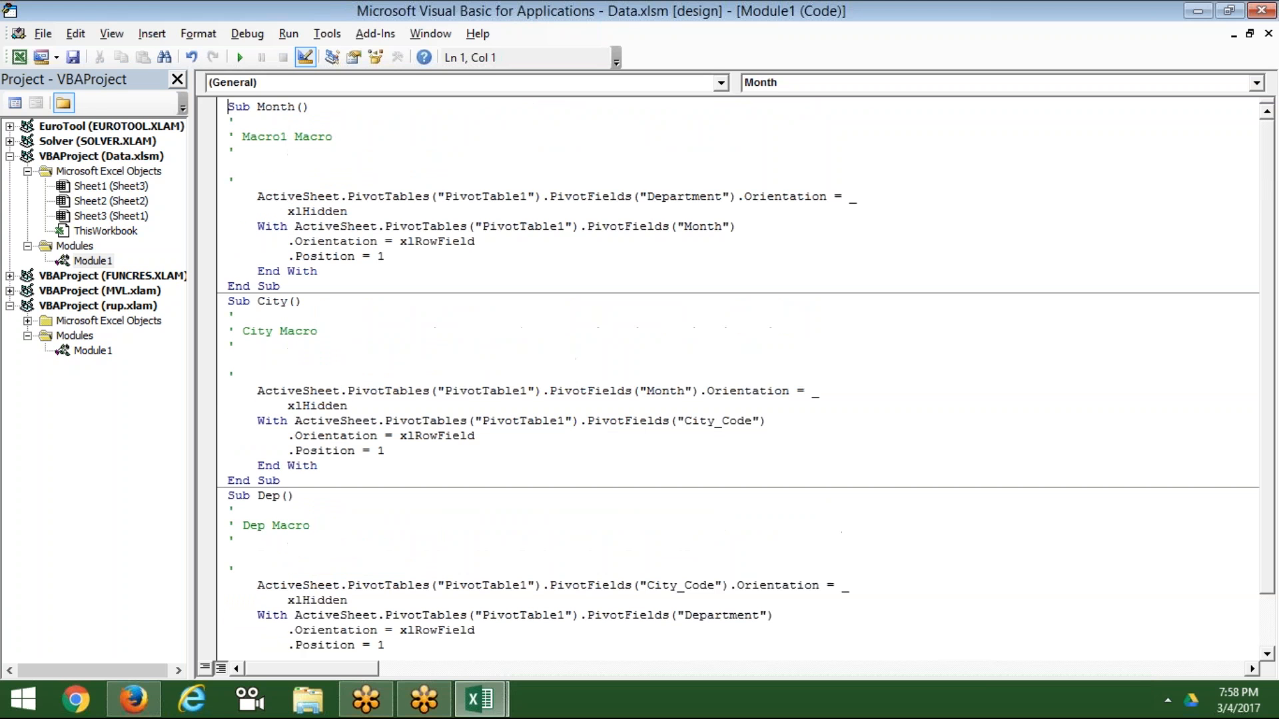
key("Down")
key("Down")
key("Down")
key("Down")
key("Down")
key("Down")
key("Down")
key("Down")
key("Up")
key("Up")
key("Right")
key("Right")
type("'")
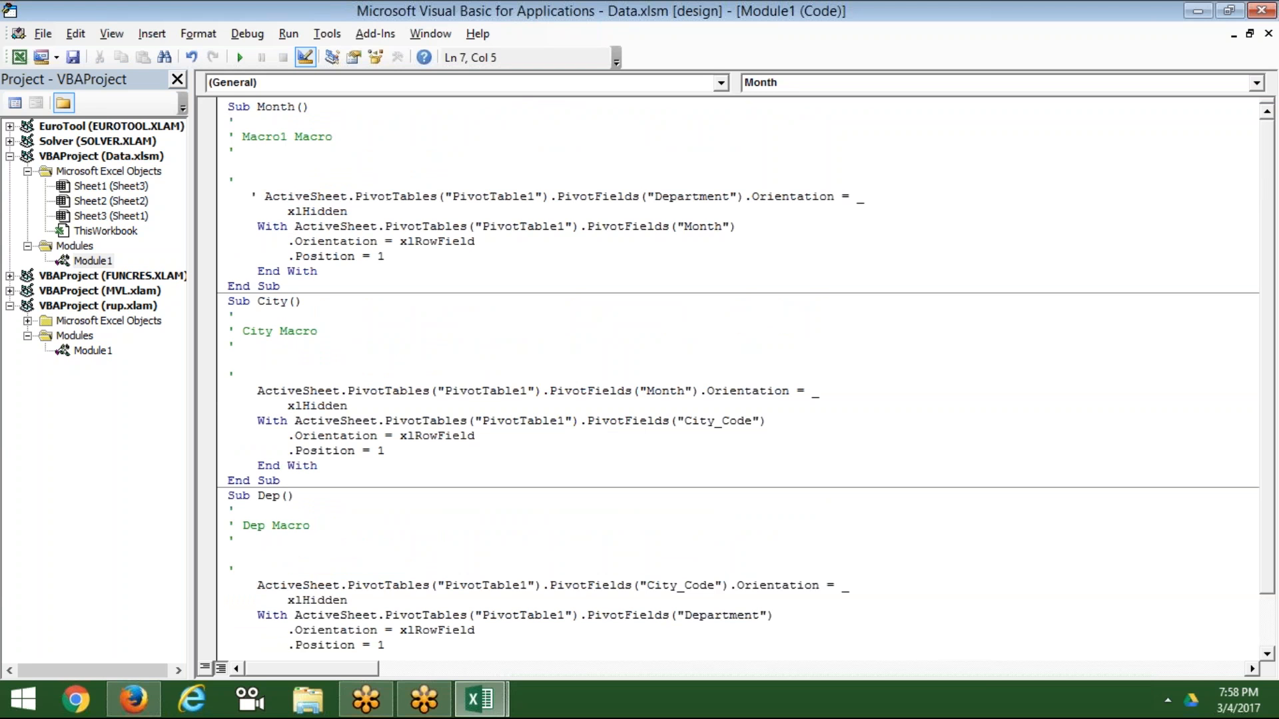
key("Right")
key("Down")
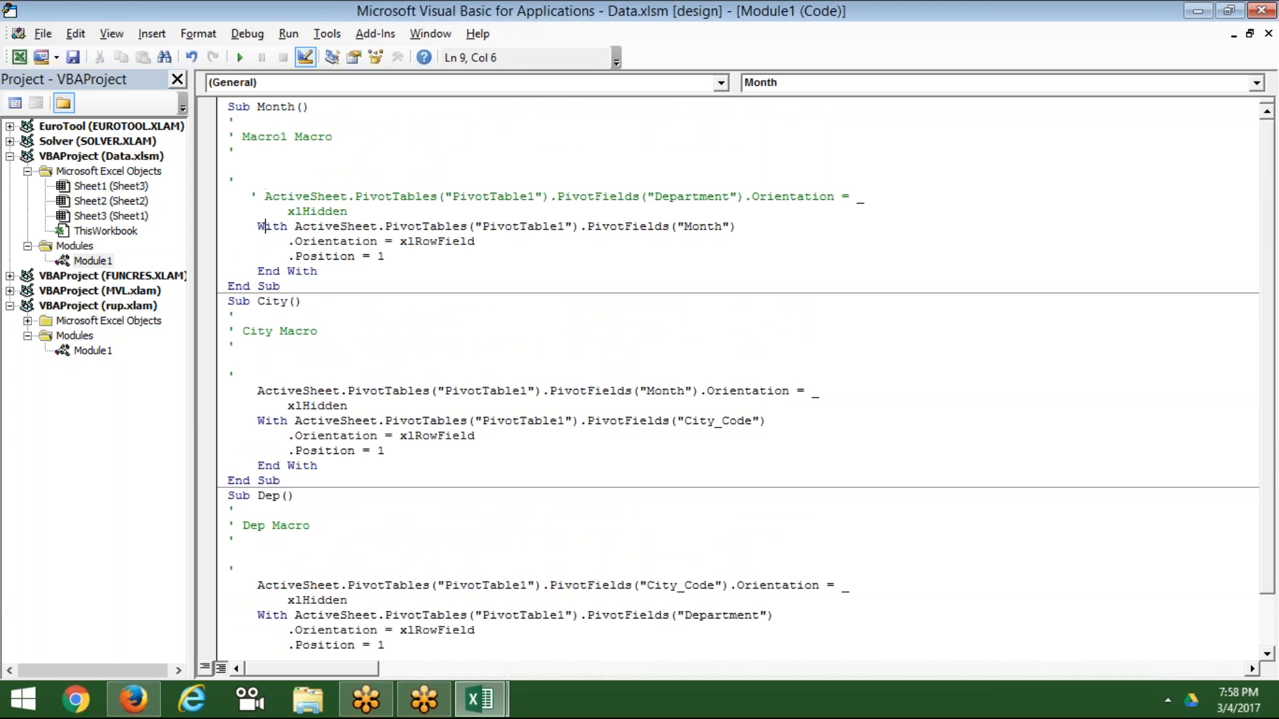
Step: Rebuild the Sheet2 pivot table with Month as the row field and a count of Full Name as the values
key("alt+F11")
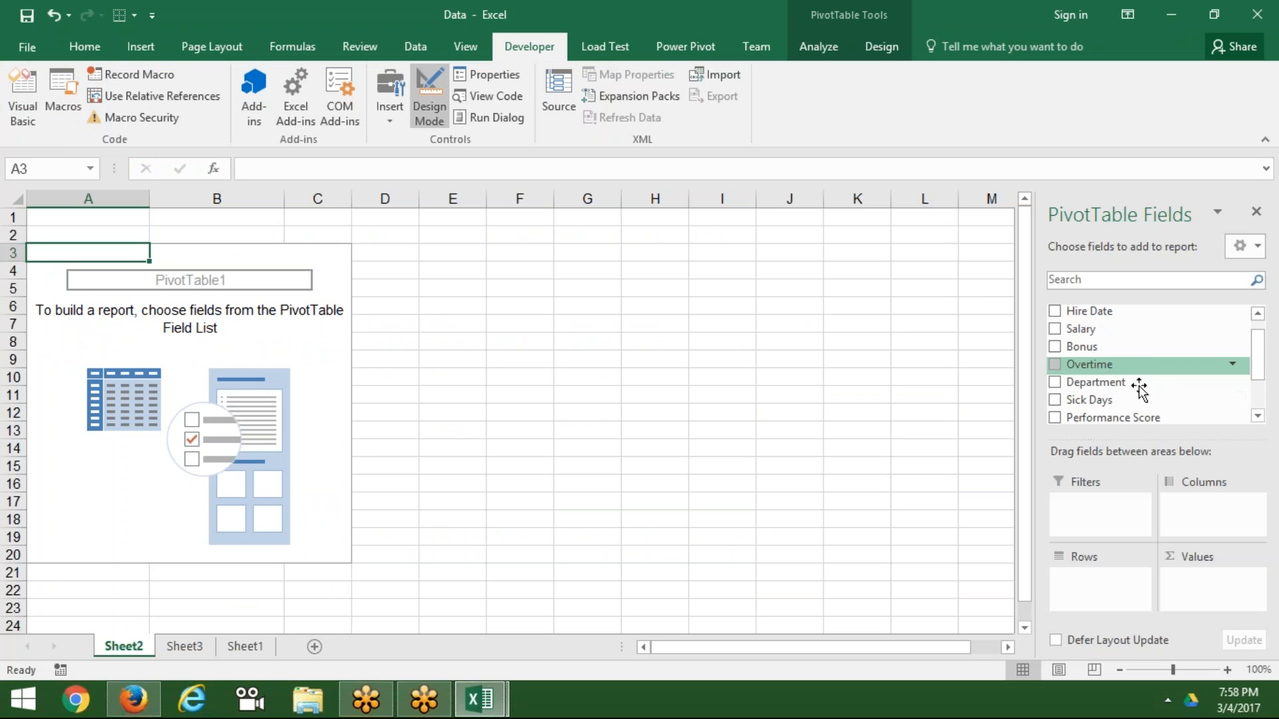
left_click_drag(1257, 356, 1258, 385)
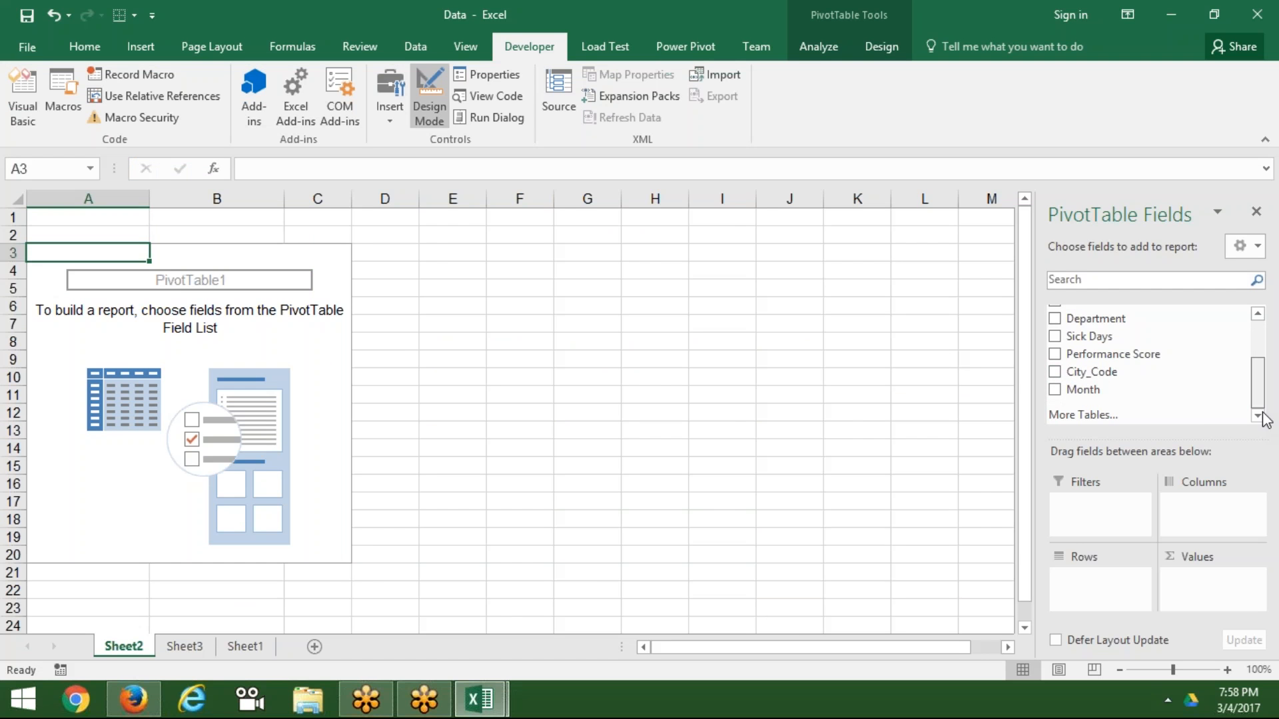
left_click_drag(1128, 390, 1096, 580)
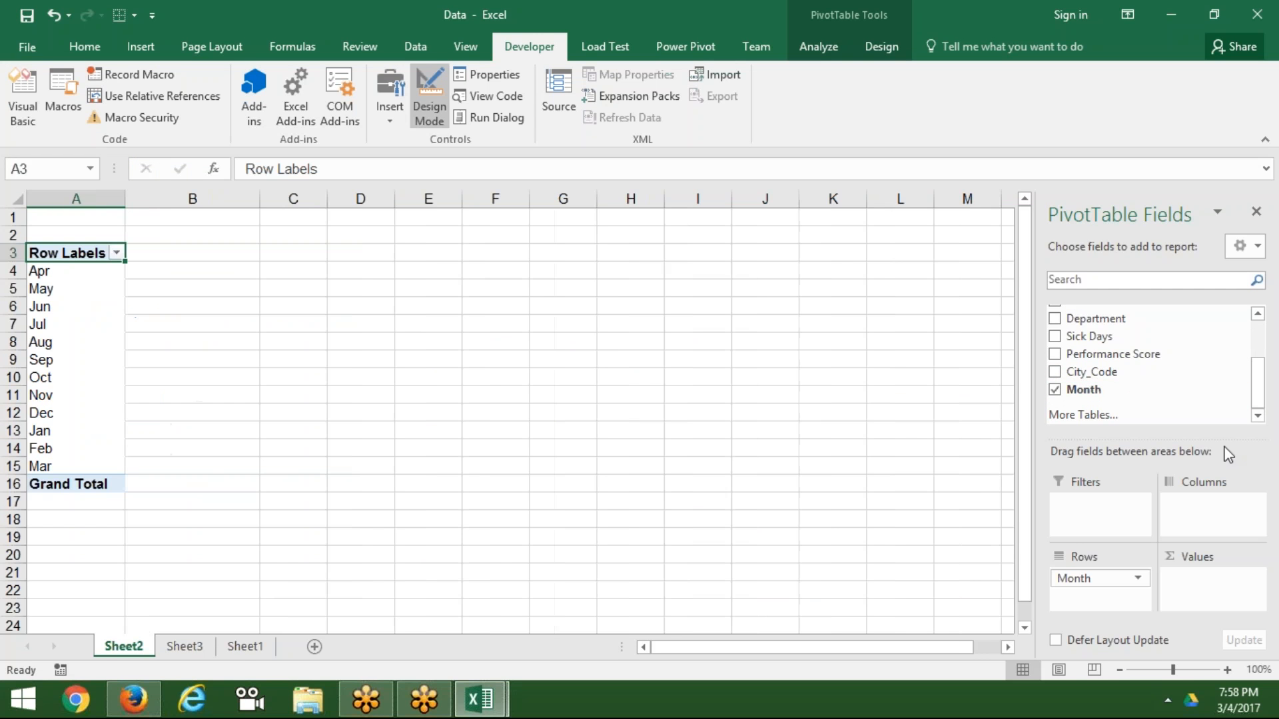
left_click_drag(1258, 388, 1263, 340)
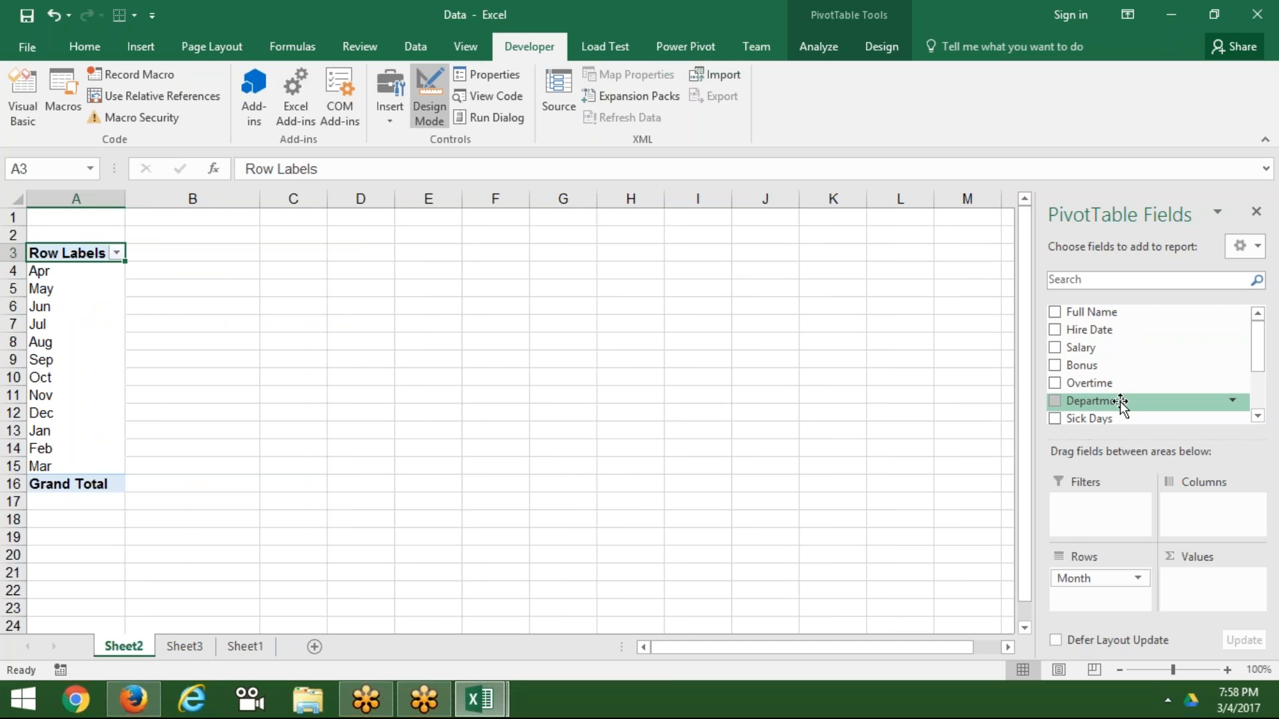
left_click_drag(1120, 314, 1211, 587)
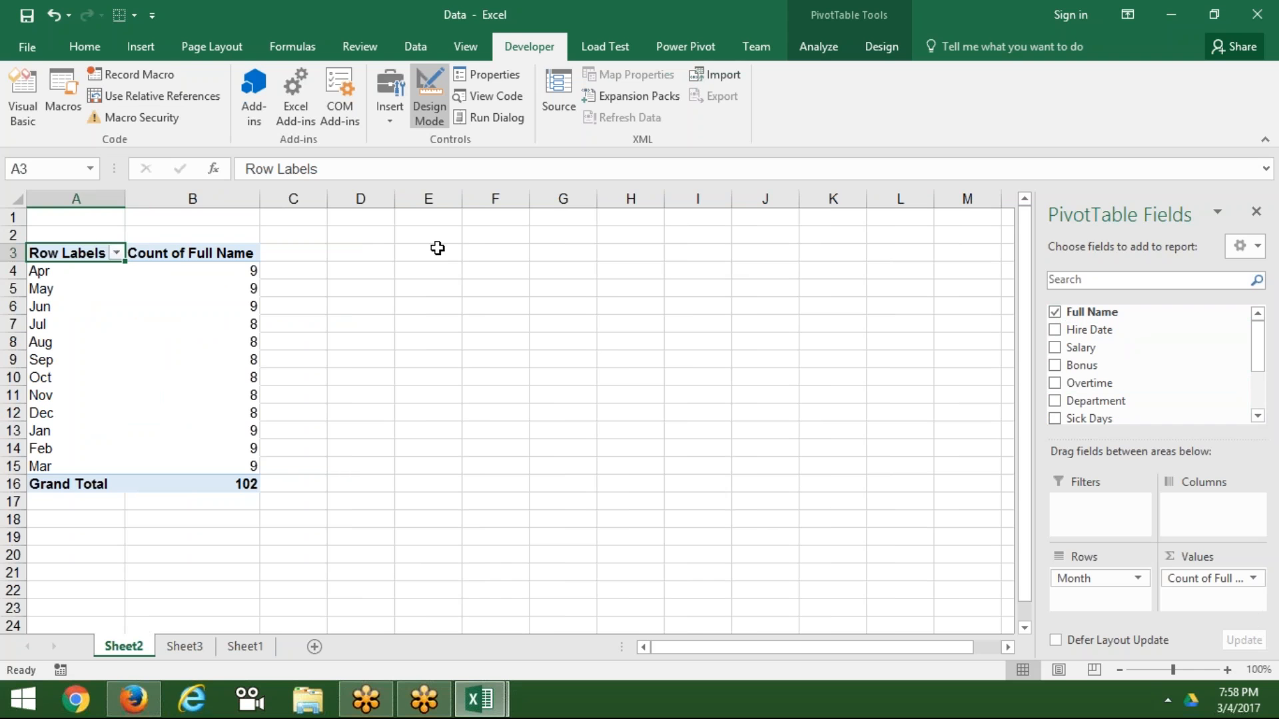
left_click(73, 115)
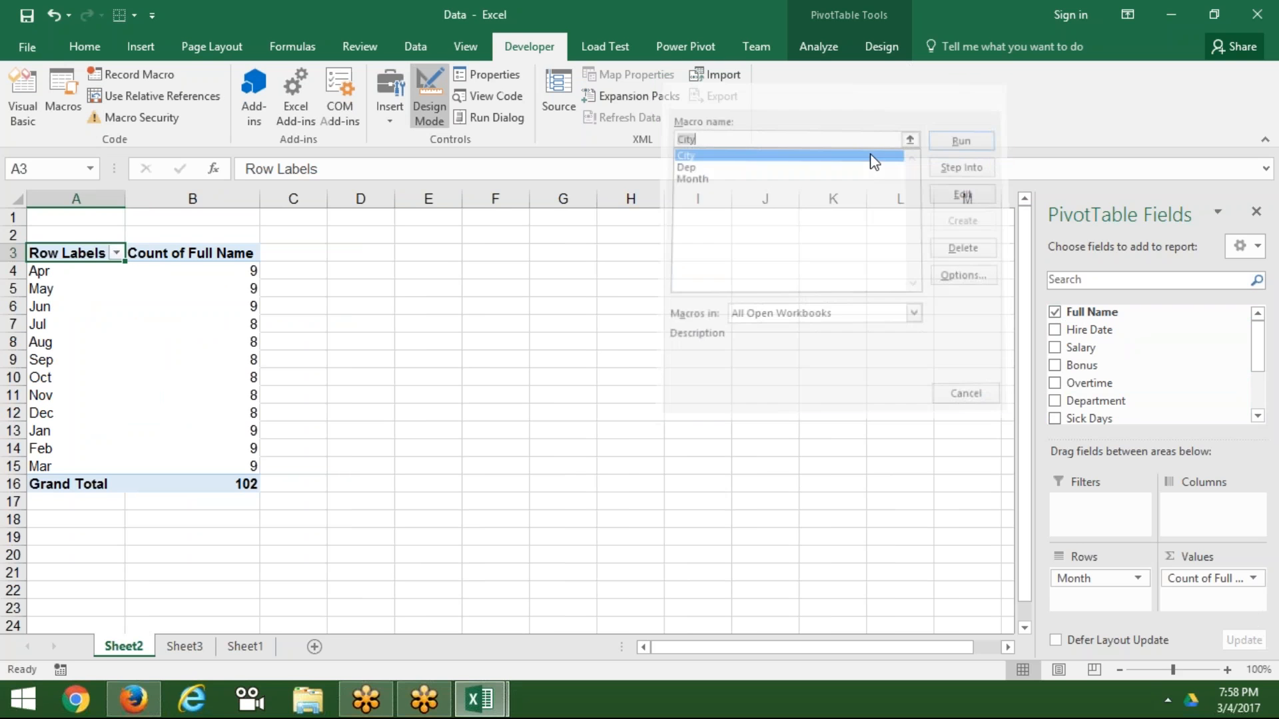
key("Escape")
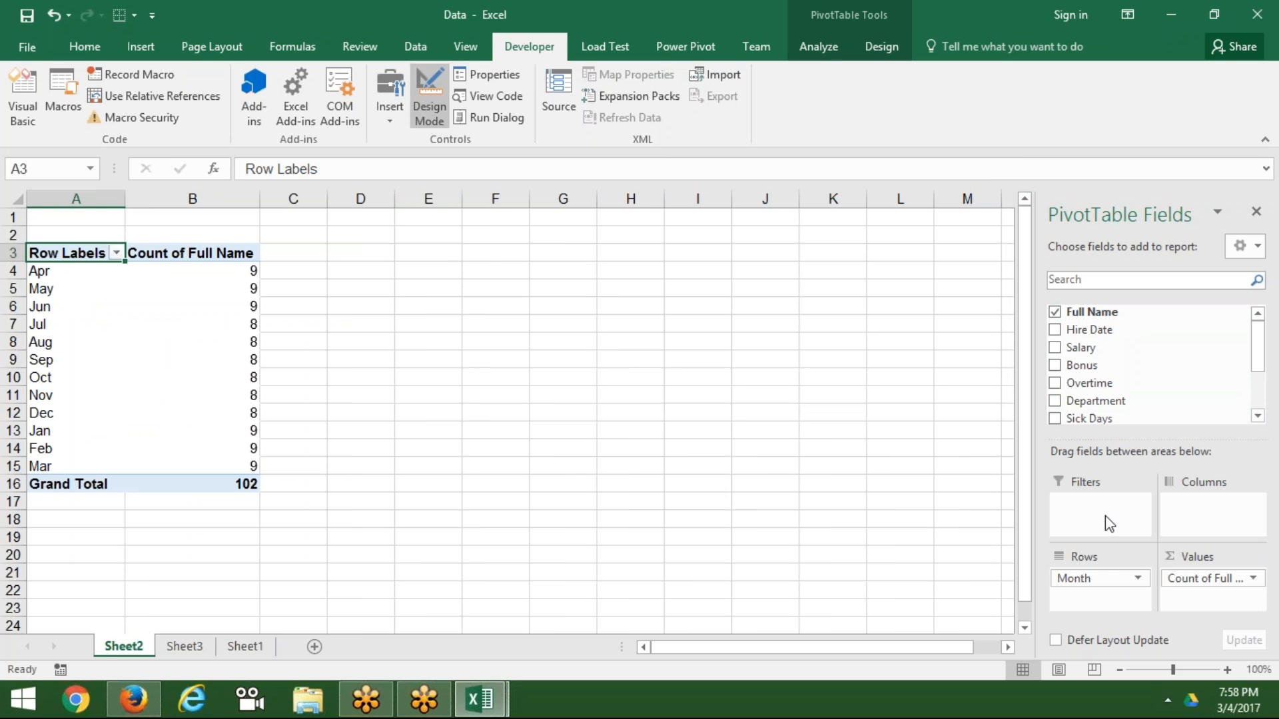
Step: Replace Month with Performance Score as the pivot table's row field
left_click_drag(1101, 579, 1132, 368)
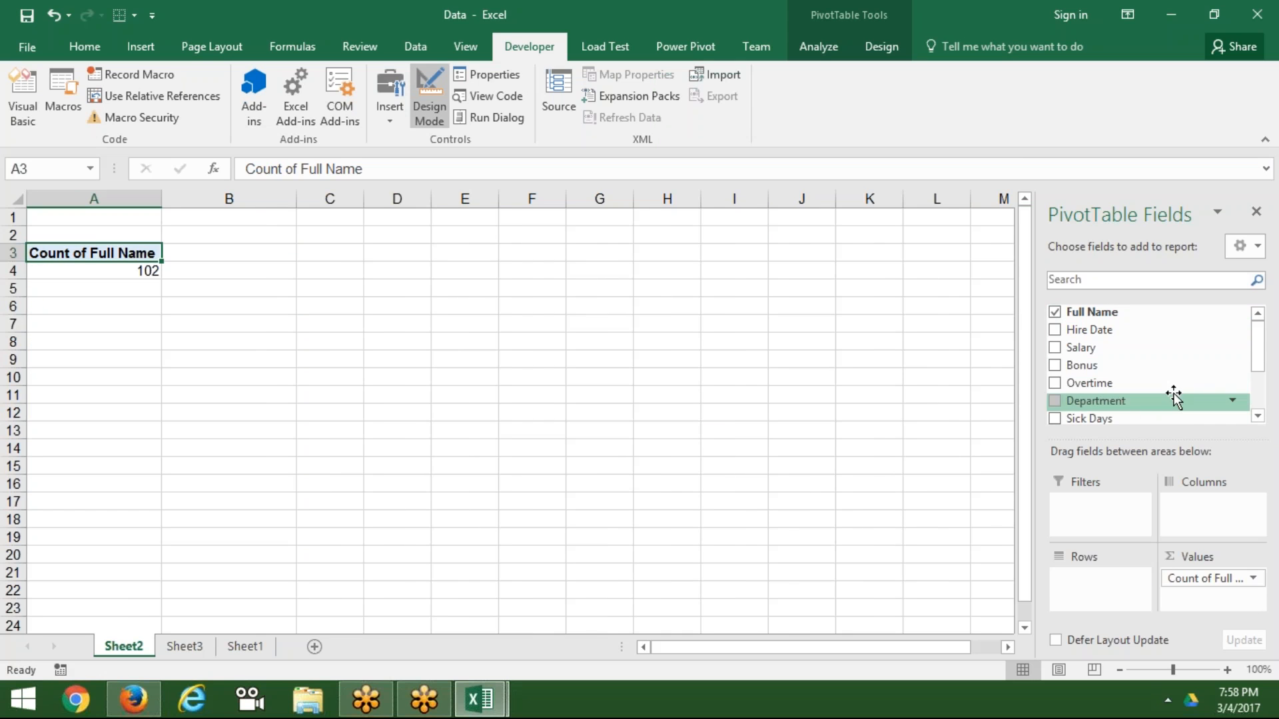
left_click_drag(1256, 362, 1256, 380)
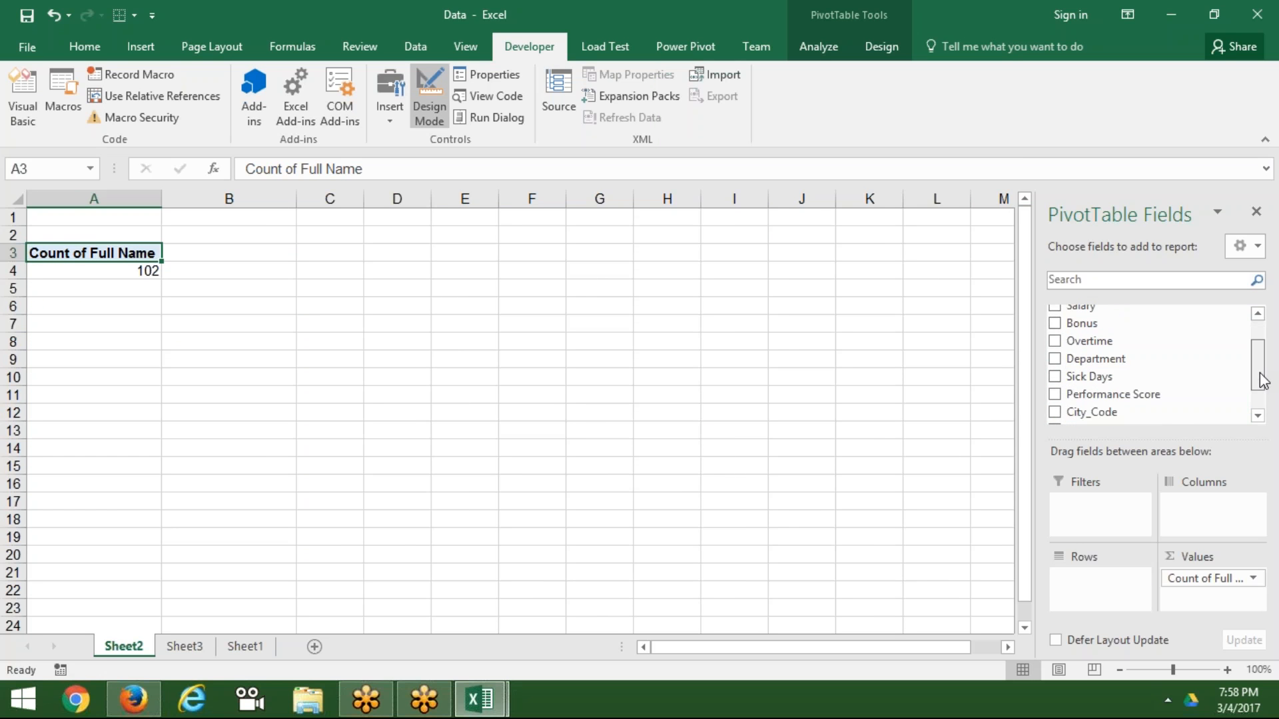
left_click_drag(1132, 394, 1099, 578)
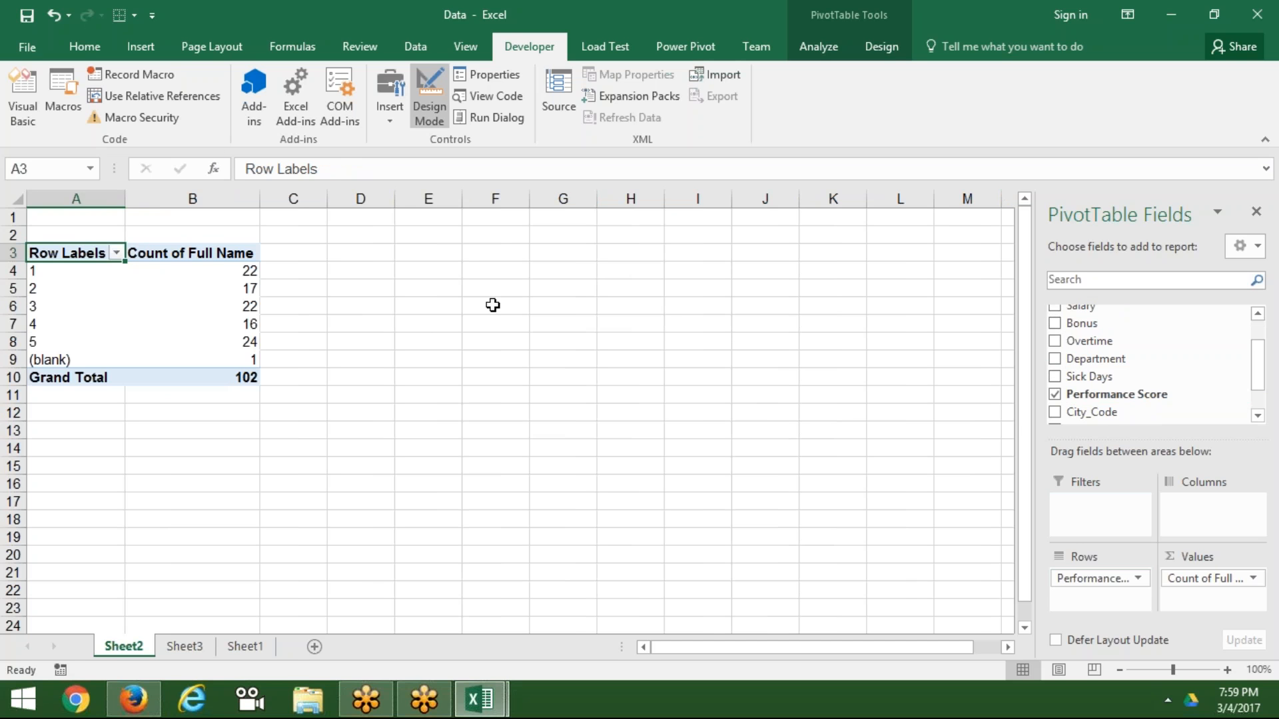
Step: Run the City macro on the pivot table and remove Performance Score from the row fields
left_click(63, 93)
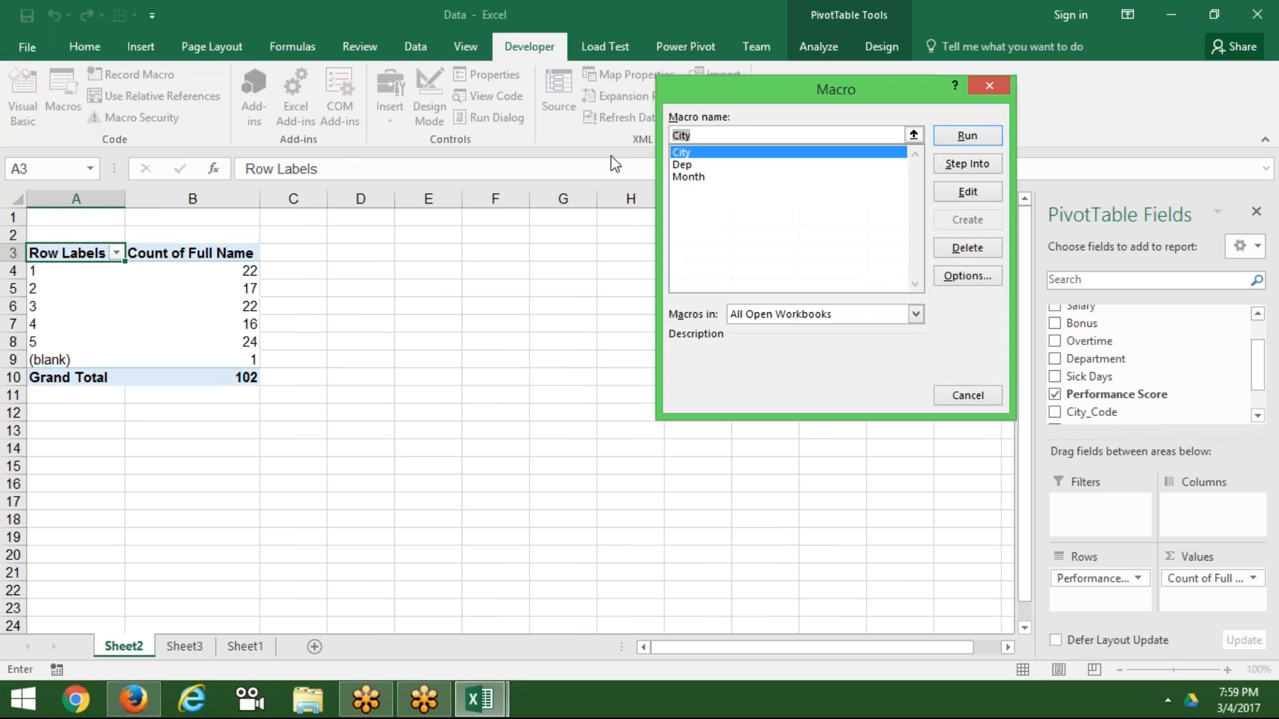
left_click(966, 135)
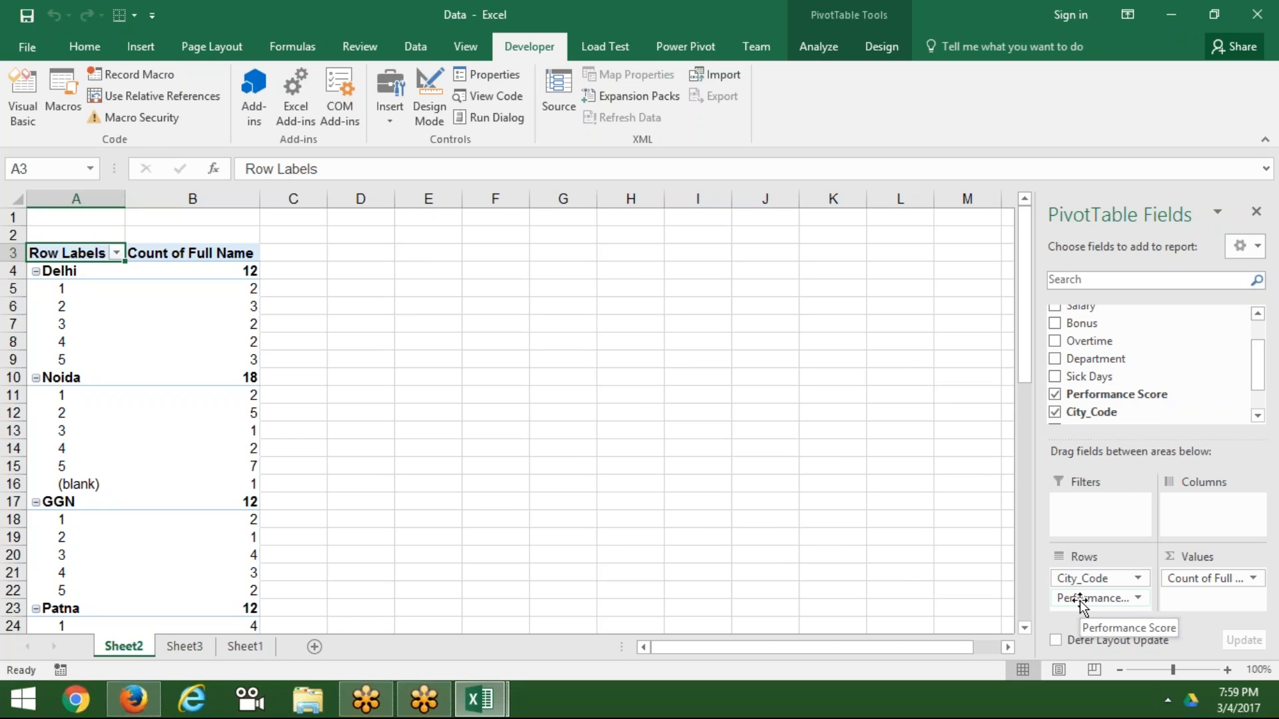
left_click_drag(1079, 599, 989, 536)
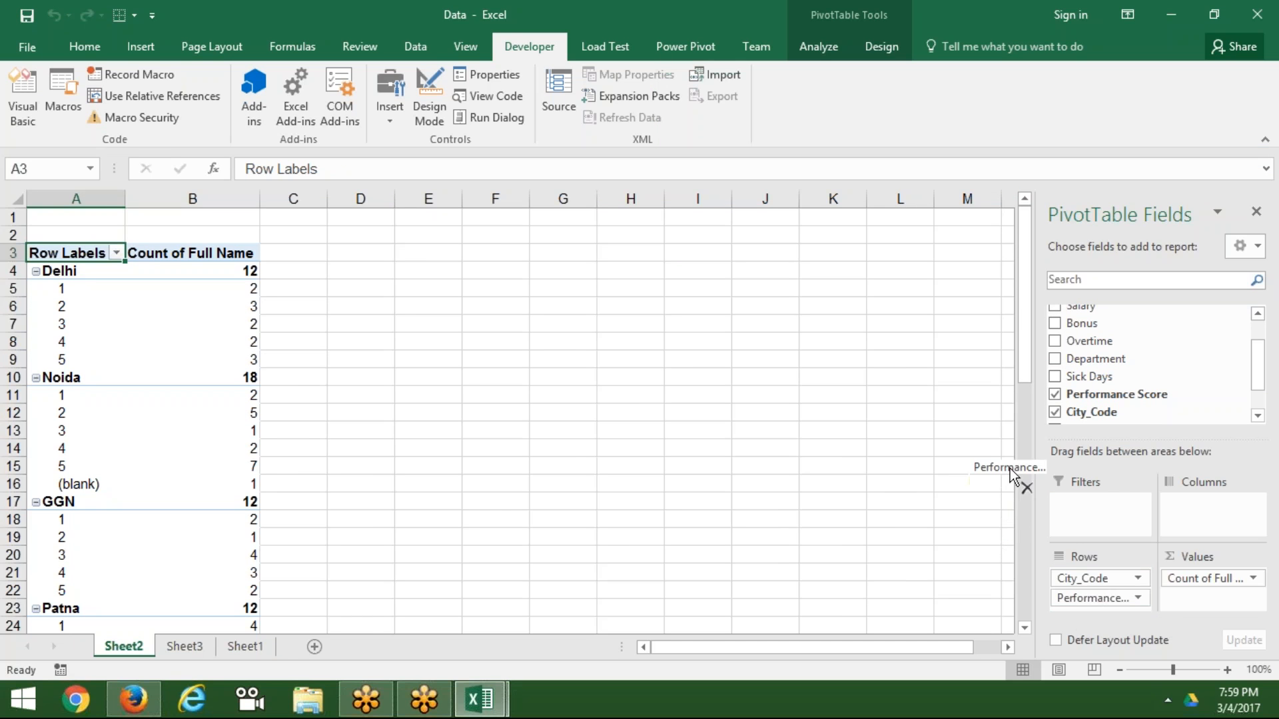
left_click_drag(1010, 469, 1013, 414)
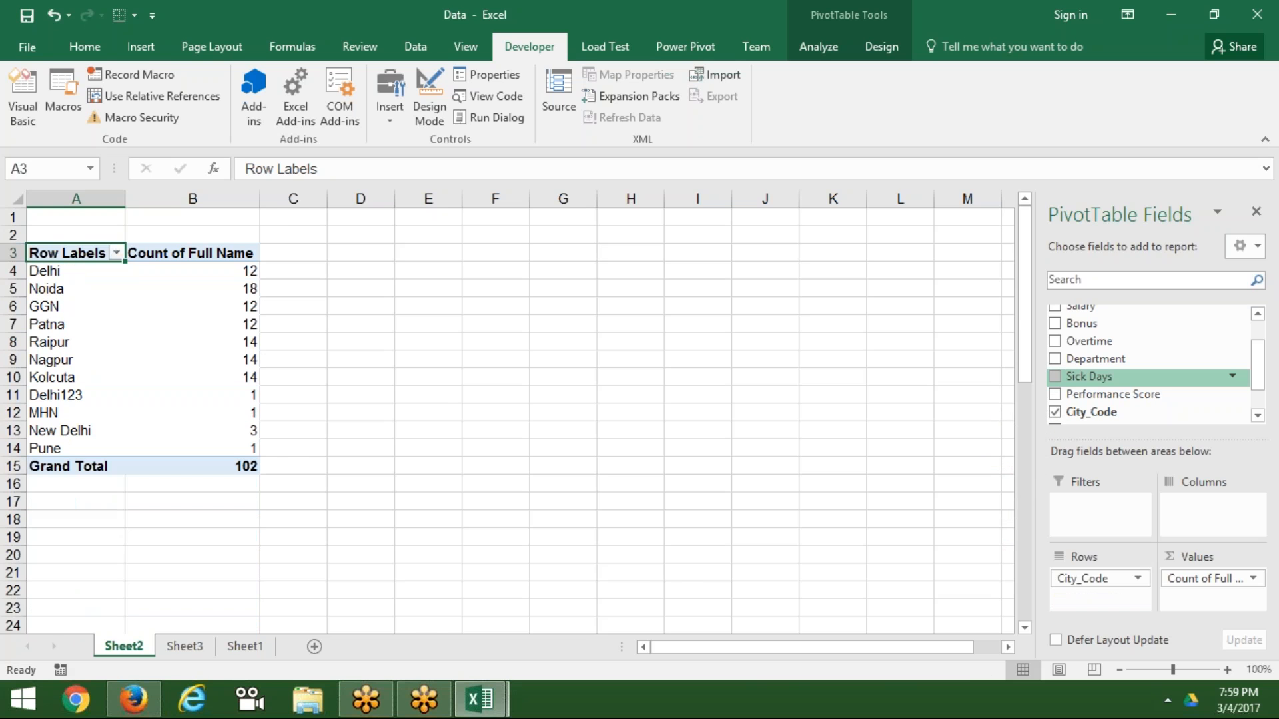
Step: Compare the pivot table's row field with the Month, City and Dep macros in Module1
key("alt+Tab")
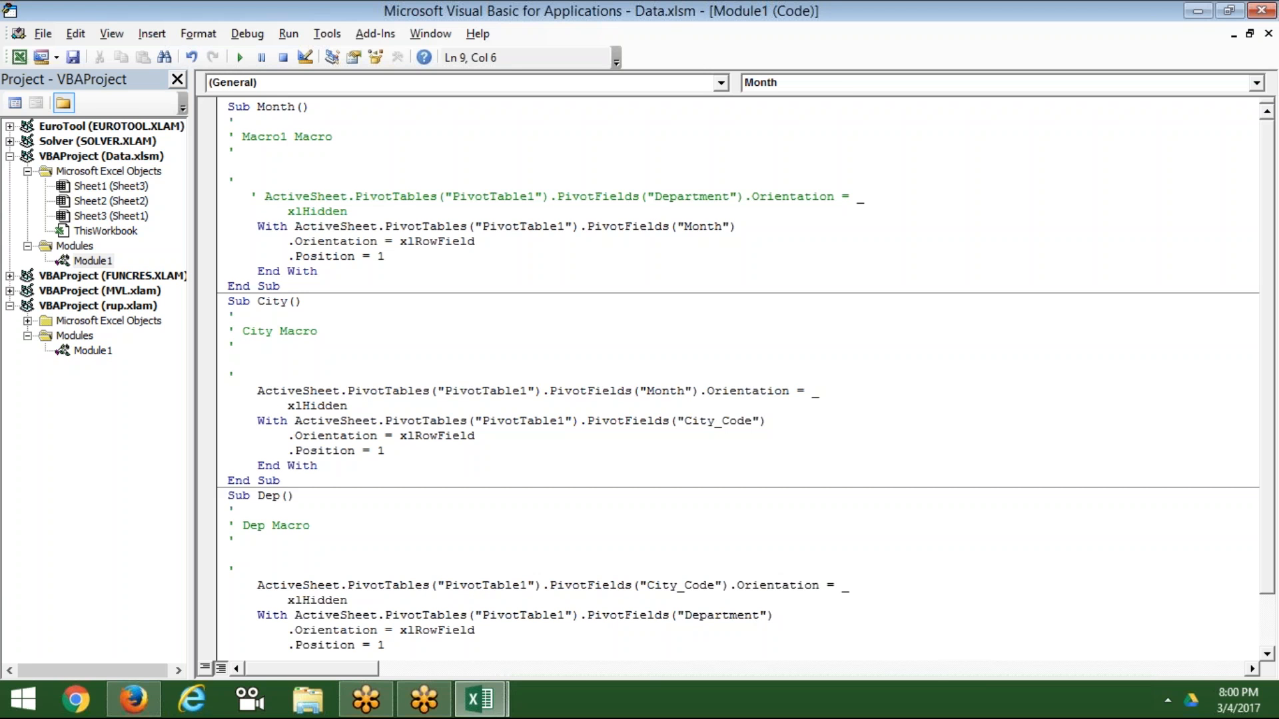
key("alt+F11")
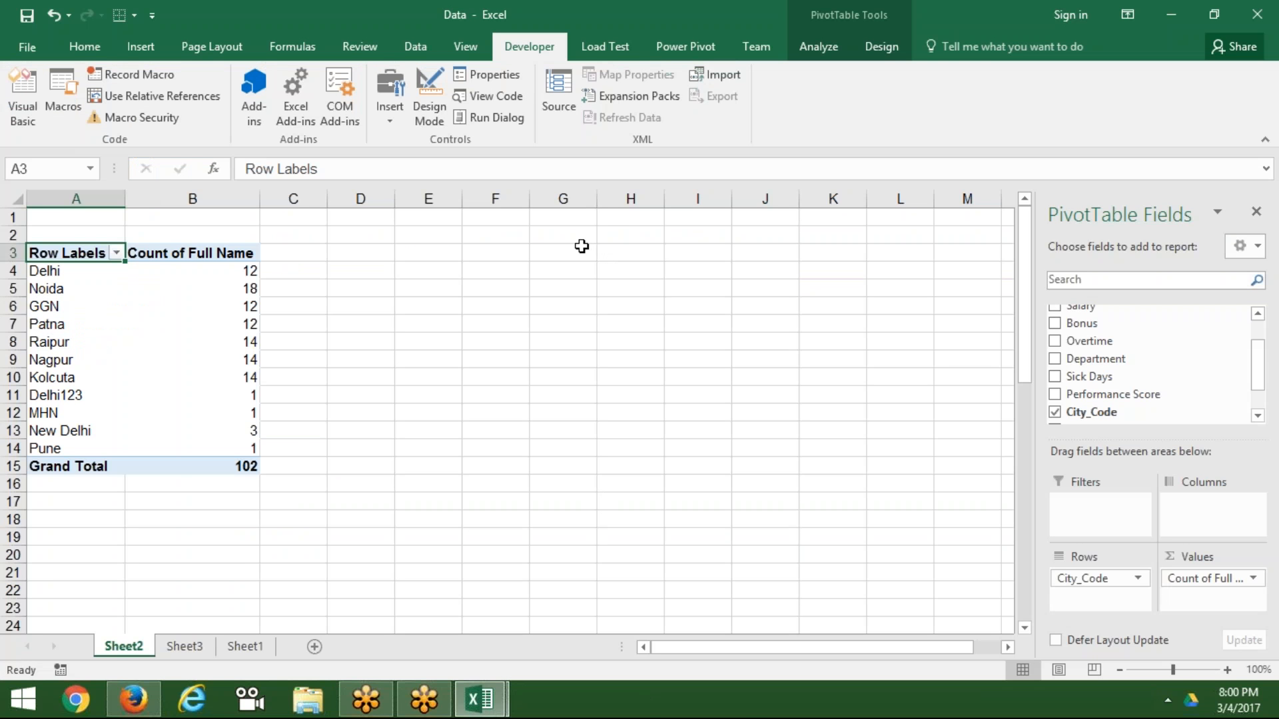
key("alt+F11")
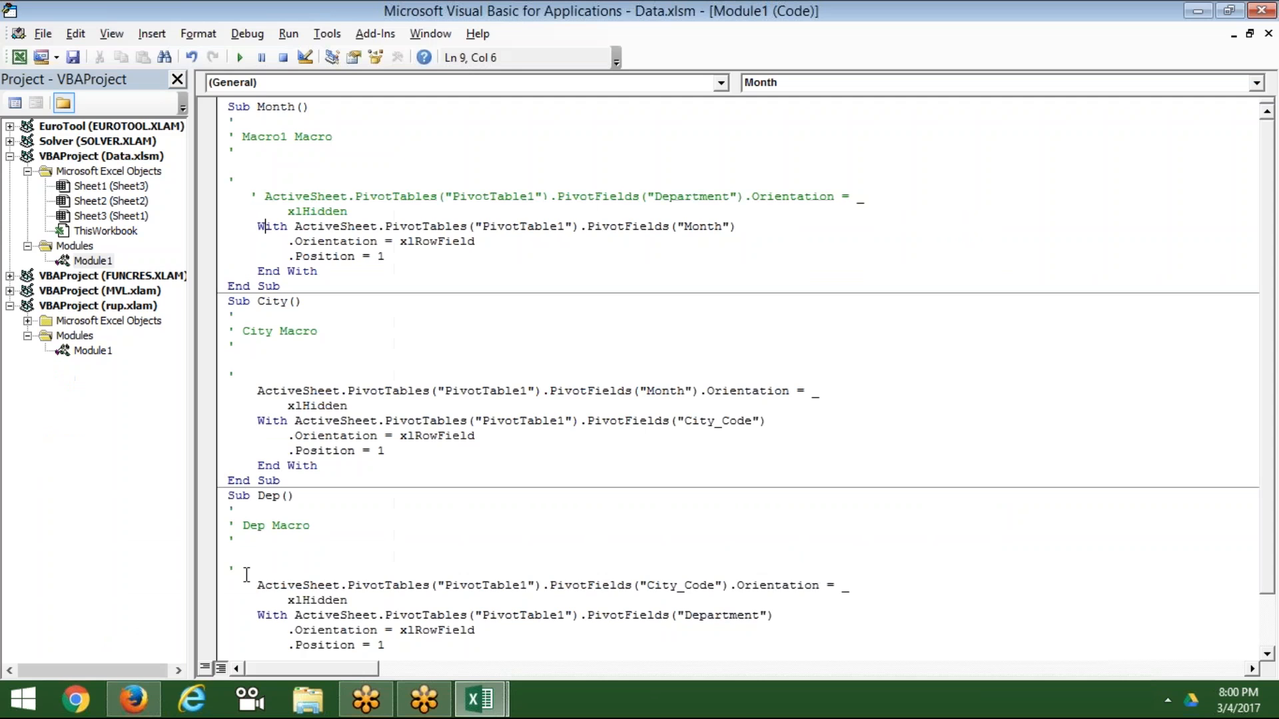
Step: Start recording a macro with the default name in this workbook and clear the whole Sheet2 pivot table
key("alt+F11")
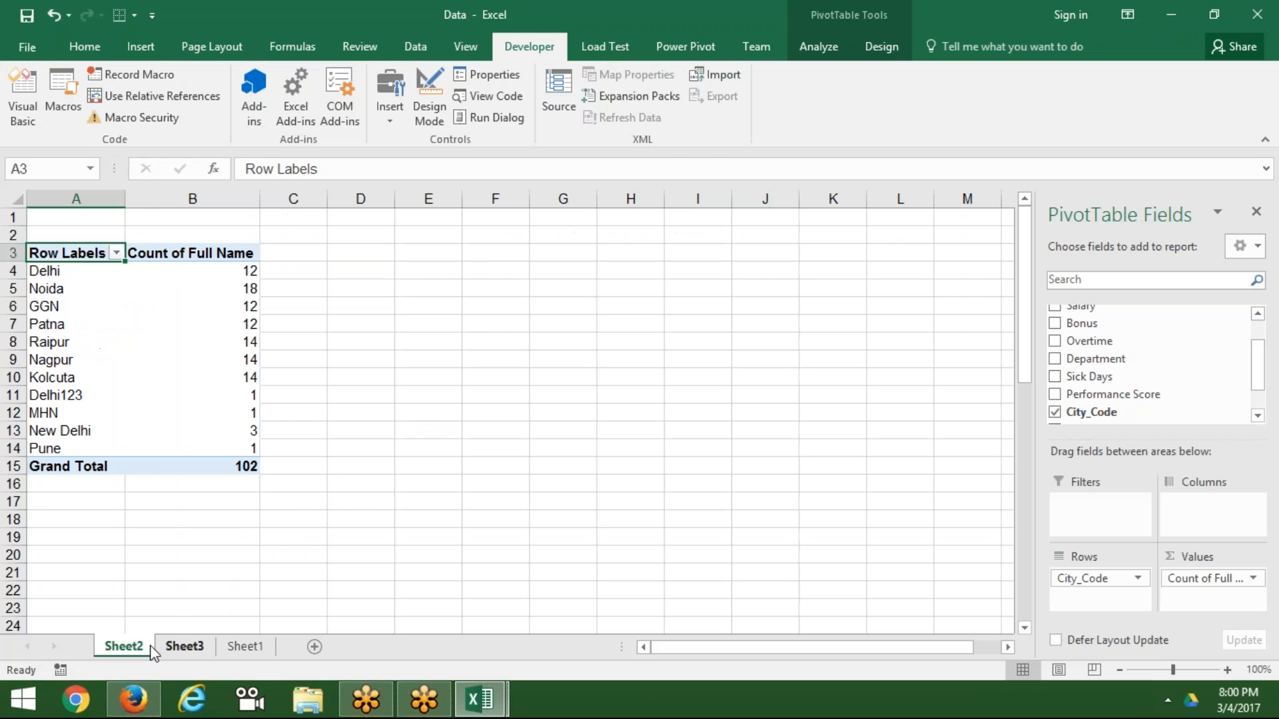
left_click(60, 670)
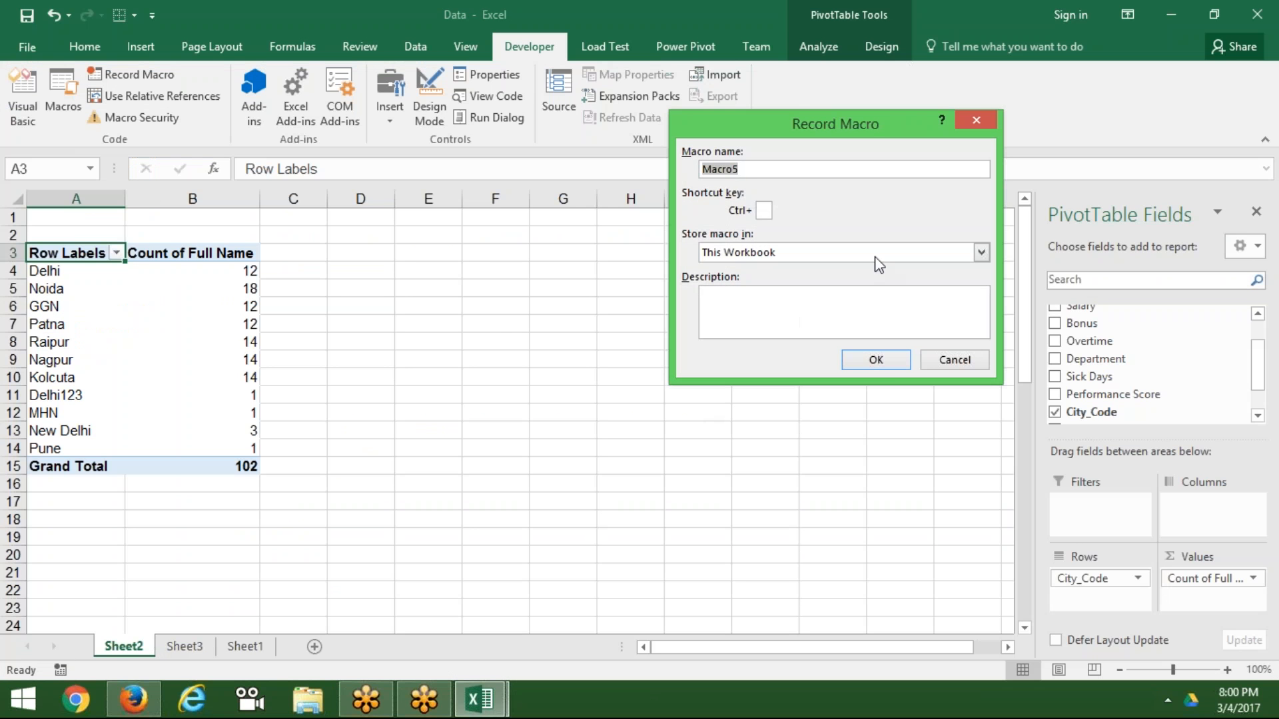
left_click(883, 361)
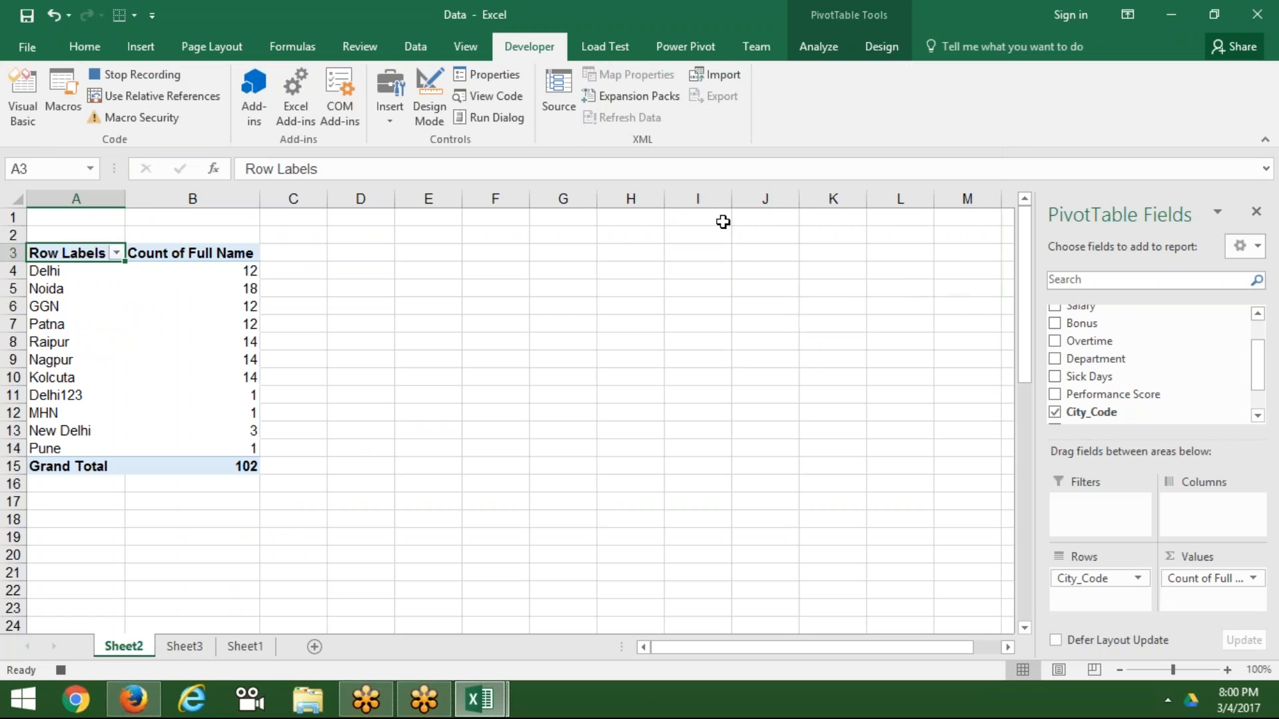
left_click(818, 46)
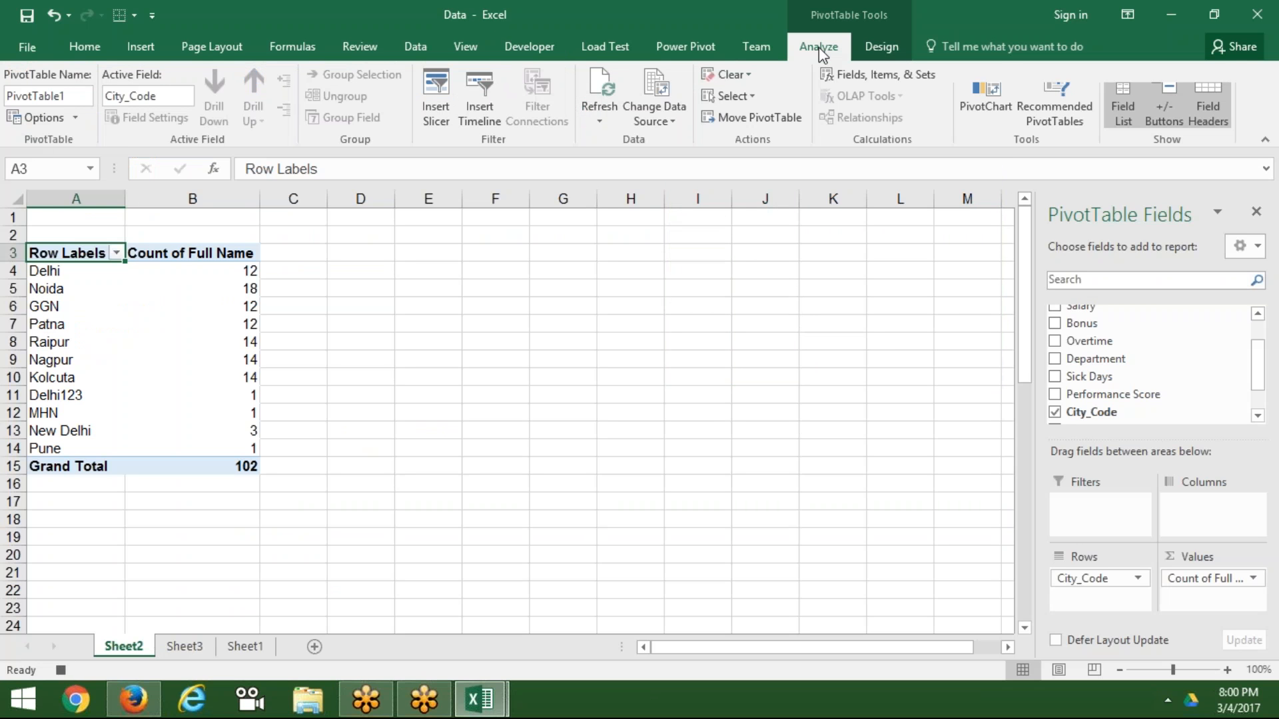
left_click(754, 83)
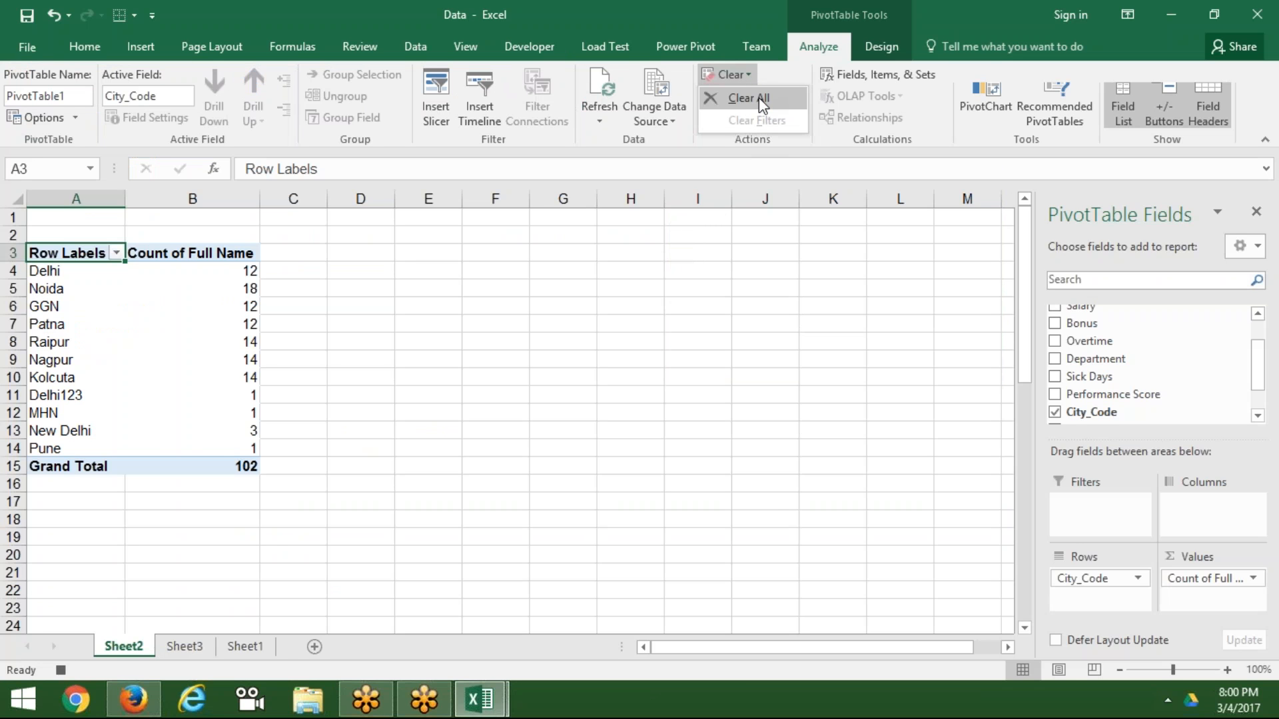
left_click(758, 98)
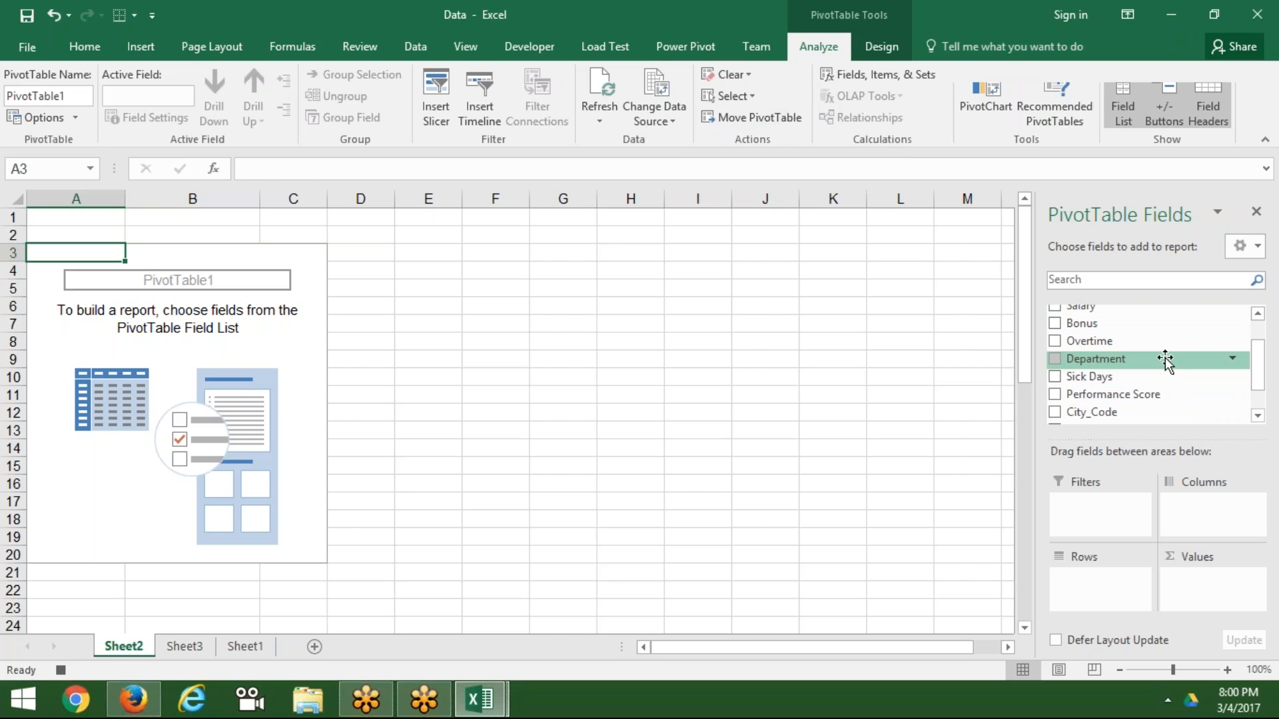
Step: Set Department as the pivot table's row field and Full Name as its counted value, and stop recording the macro
left_click_drag(1164, 360, 1106, 586)
left_click_drag(1256, 374, 1259, 346)
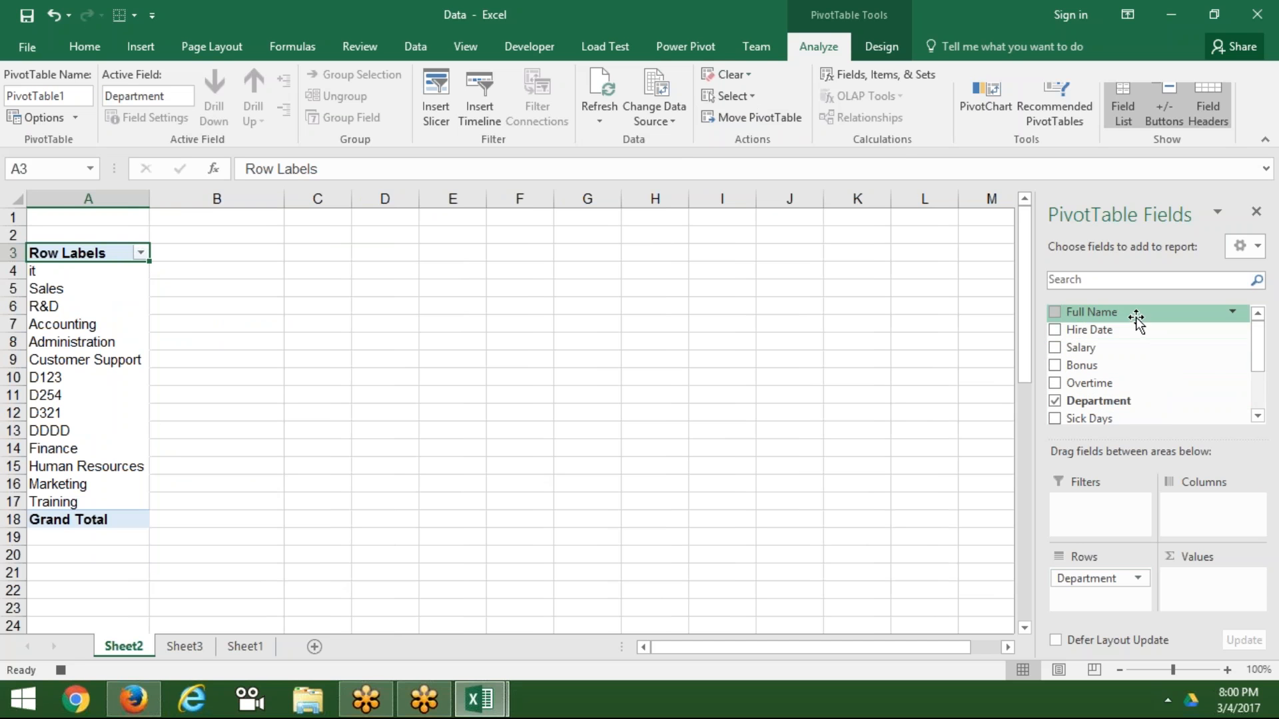
left_click_drag(1133, 315, 1212, 587)
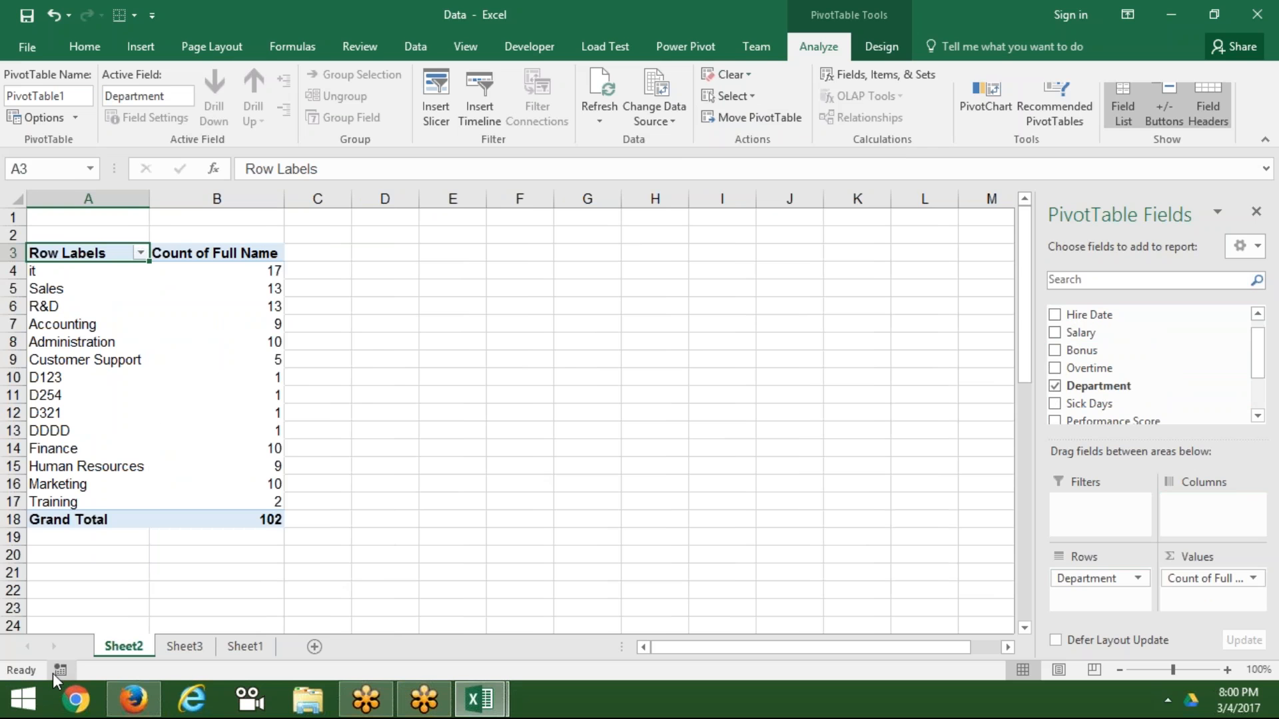
Step: Examine the recorded Macro5 code in Module1 of Data.xlsm, including its ClearTable, Department row field and data field statements
key("alt+F11")
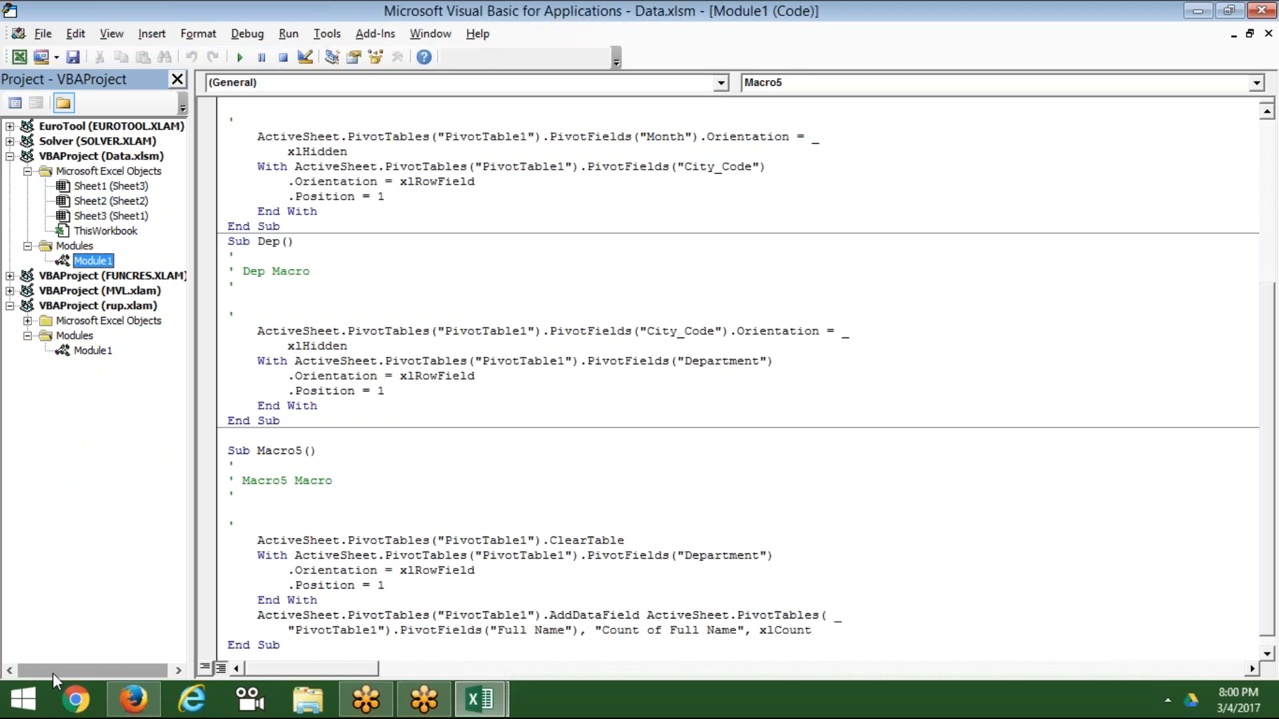
key("Down")
key("Down")
key("Down")
key("Down")
key("Down")
key("Down")
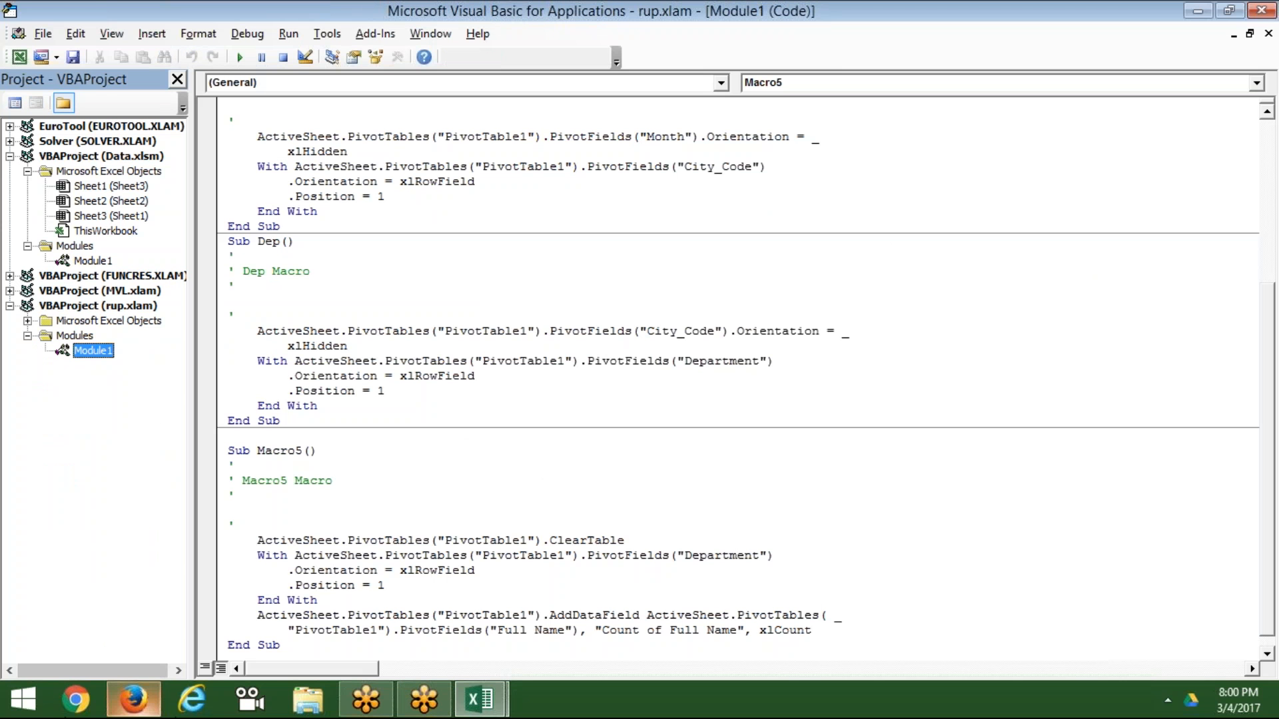
double_click(612, 538)
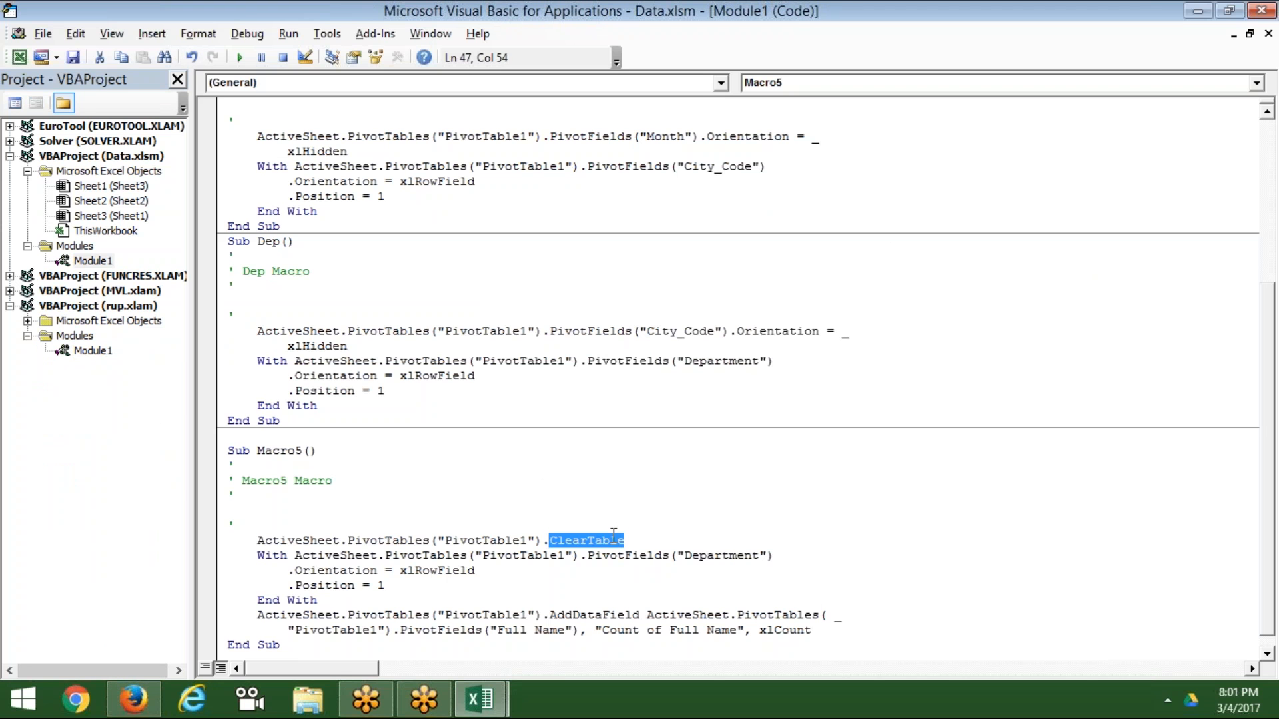
left_click(426, 585)
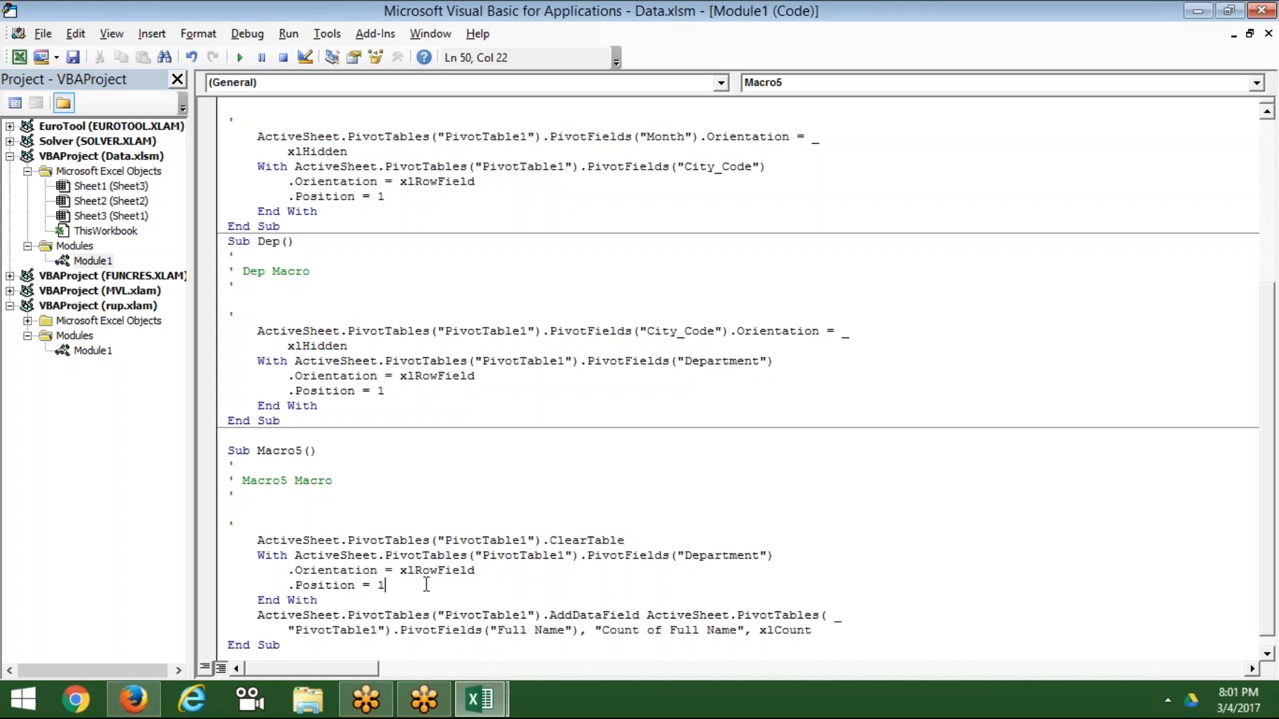
left_click(461, 627)
left_click(218, 646)
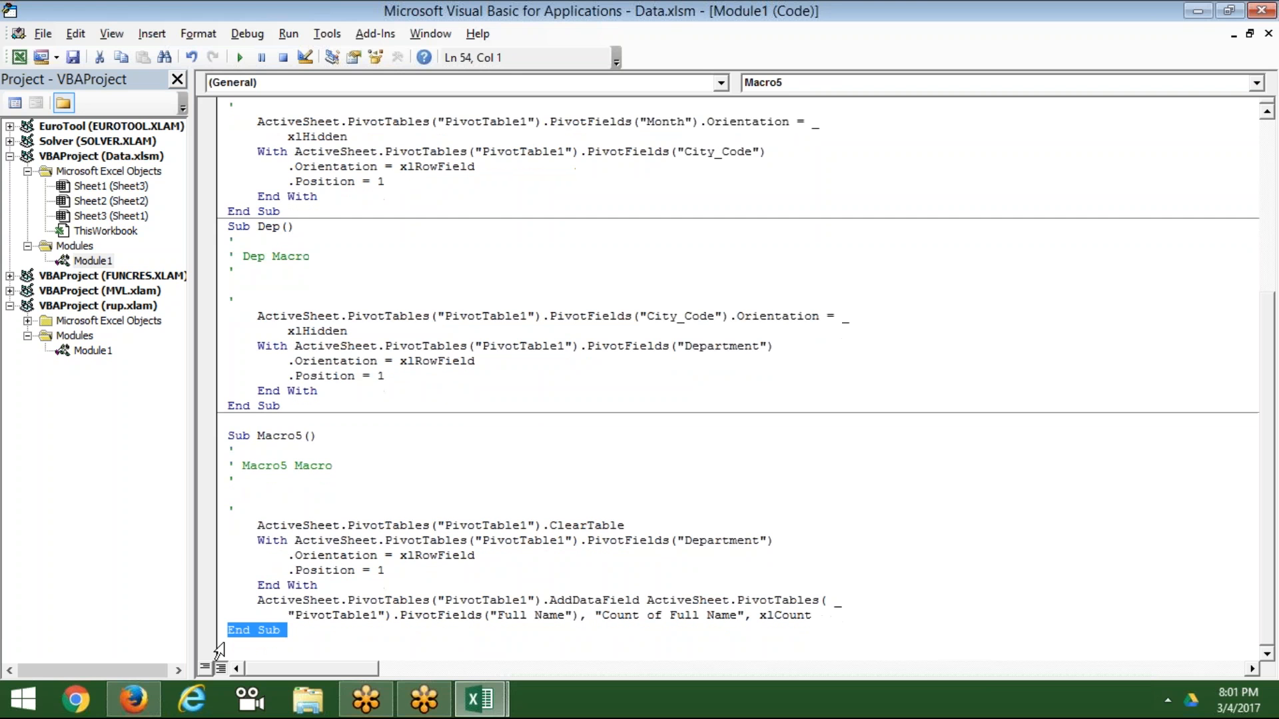
left_click(310, 653)
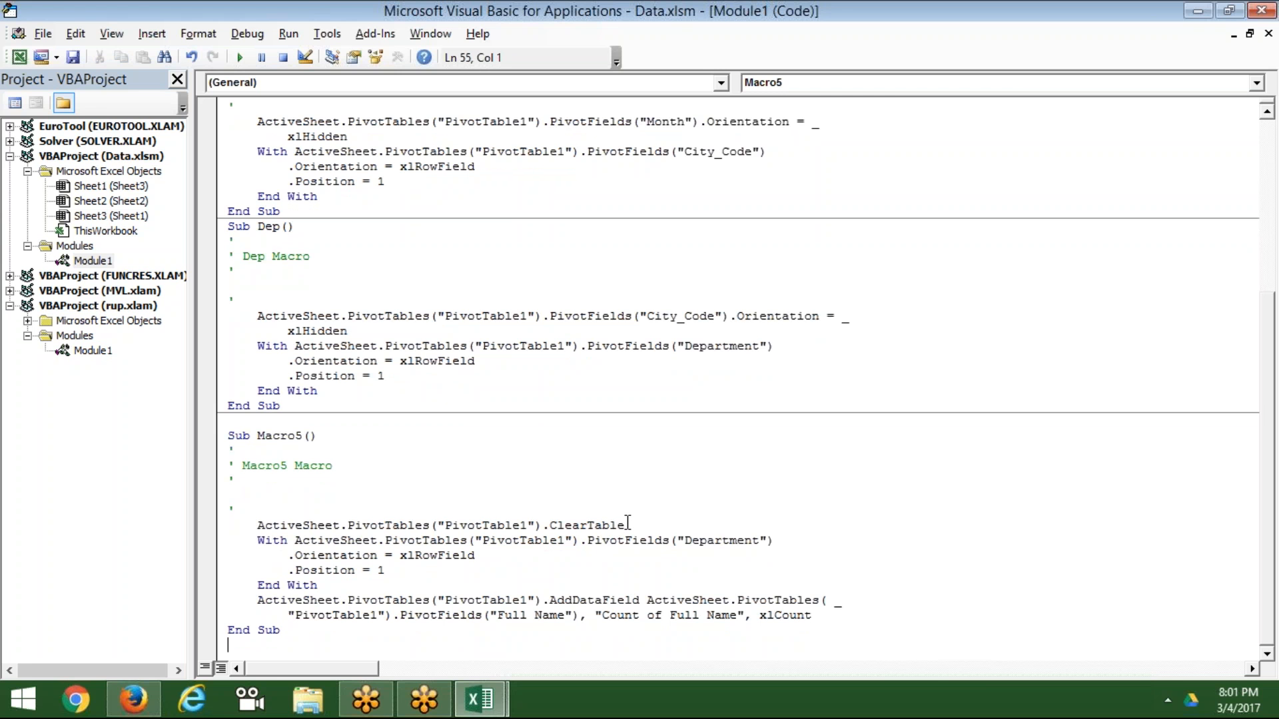
Step: Delete the commented-out Department xlHidden statement from the Month macro
key("Up")
key("Up")
key("Up")
key("Up")
key("Up")
key("Up")
key("Up")
key("Up")
key("Right")
key("Right")
key("Up")
key("Up")
key("Up")
key("Up")
key("Up")
key("Up")
key("Up")
key("Up")
key("Up")
key("Up")
key("Up")
key("Up")
key("Up")
key("Up")
key("Up")
key("Up")
key("Up")
key("Up")
key("Up")
key("Up")
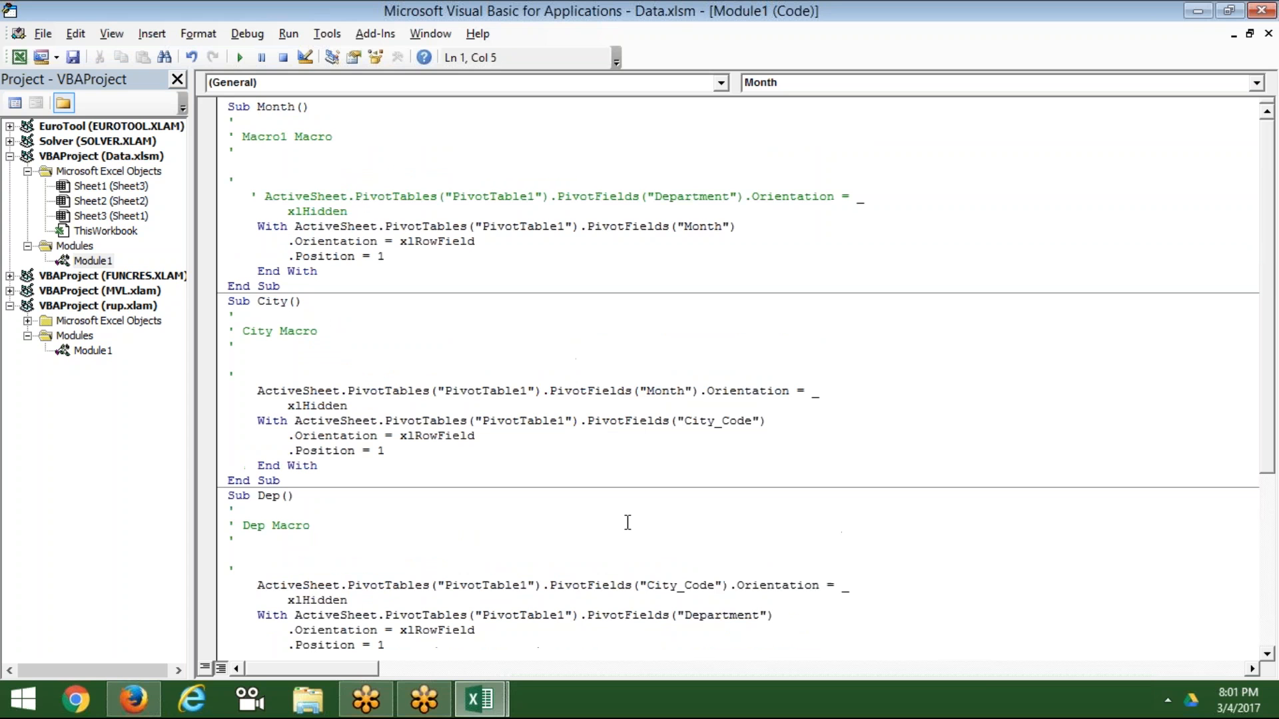
key("Down")
key("Down")
key("Down")
key("Down")
key("Down")
key("Down")
key("Right")
key("Left")
key("Left")
key("shift+Down")
key("shift+Down")
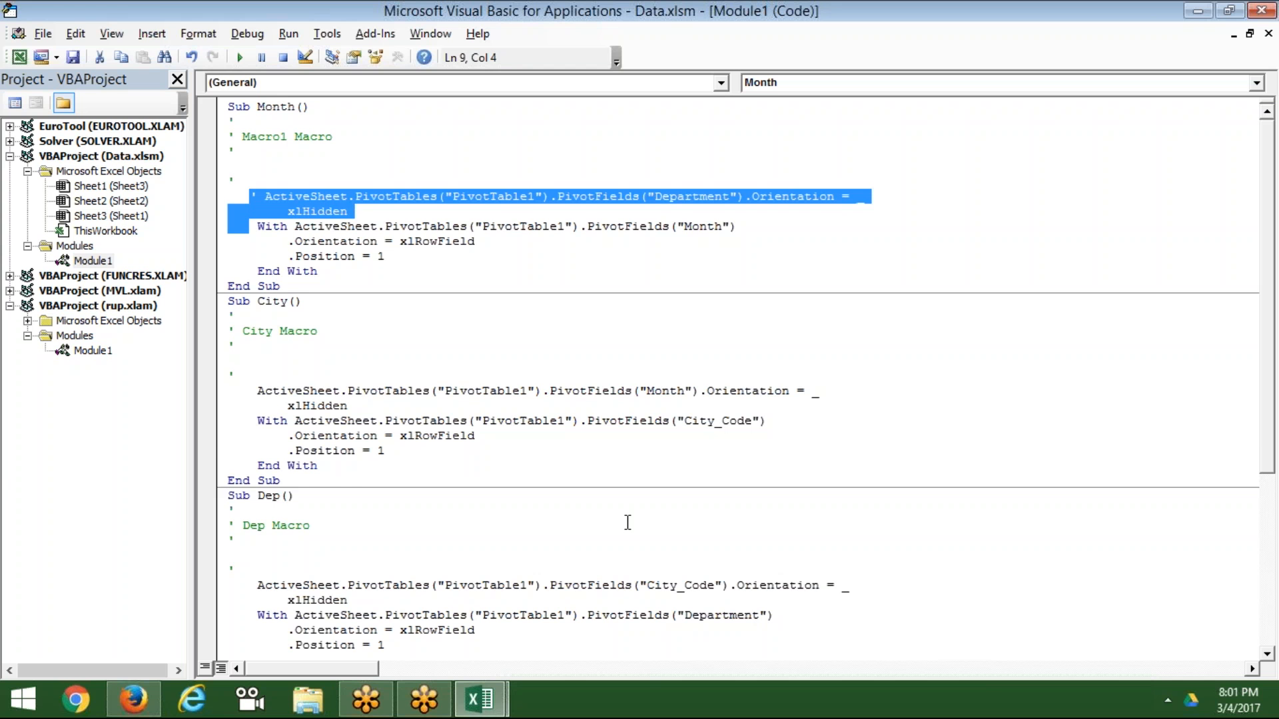
key("Delete")
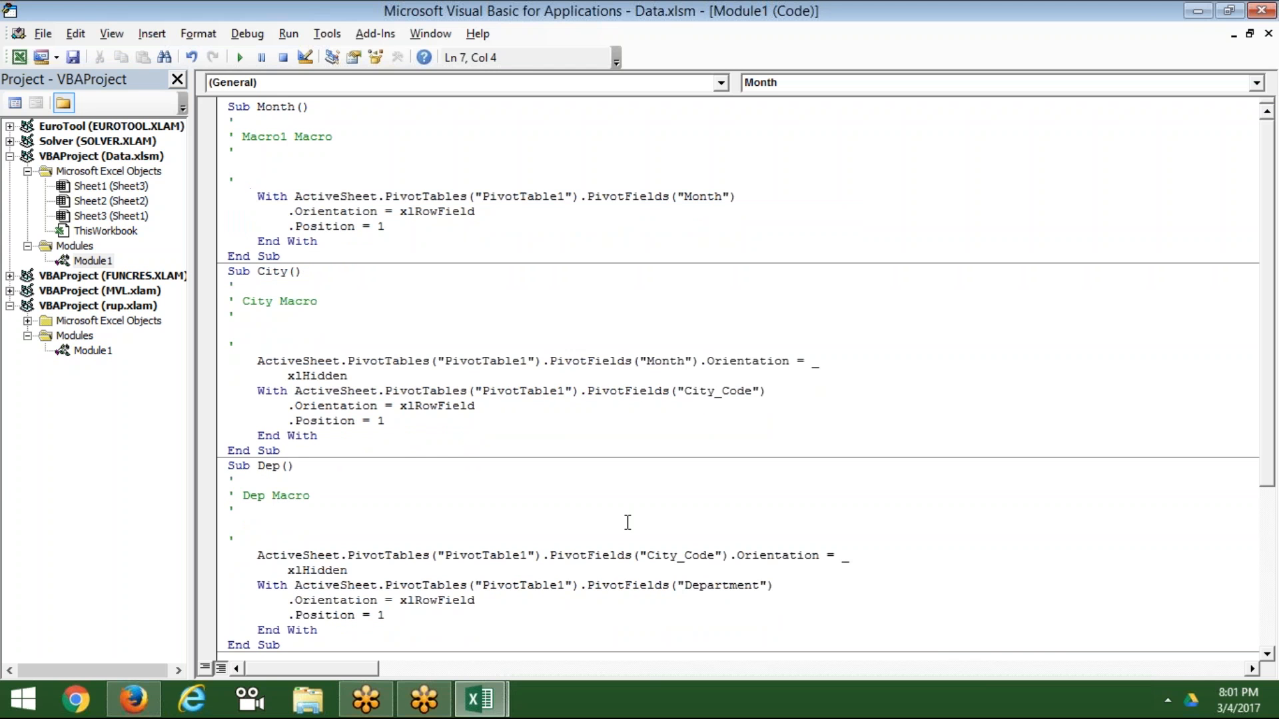
Step: Copy the PivotTable1 ClearTable statement from Macro5 into the Month macro, above its With block
key("Down")
key("Down")
key("Down")
key("Down")
key("Down")
key("Down")
key("Down")
key("Down")
key("Down")
key("Down")
key("Down")
key("Down")
key("Down")
key("Down")
key("Down")
key("Down")
key("Down")
key("Down")
key("Down")
key("Down")
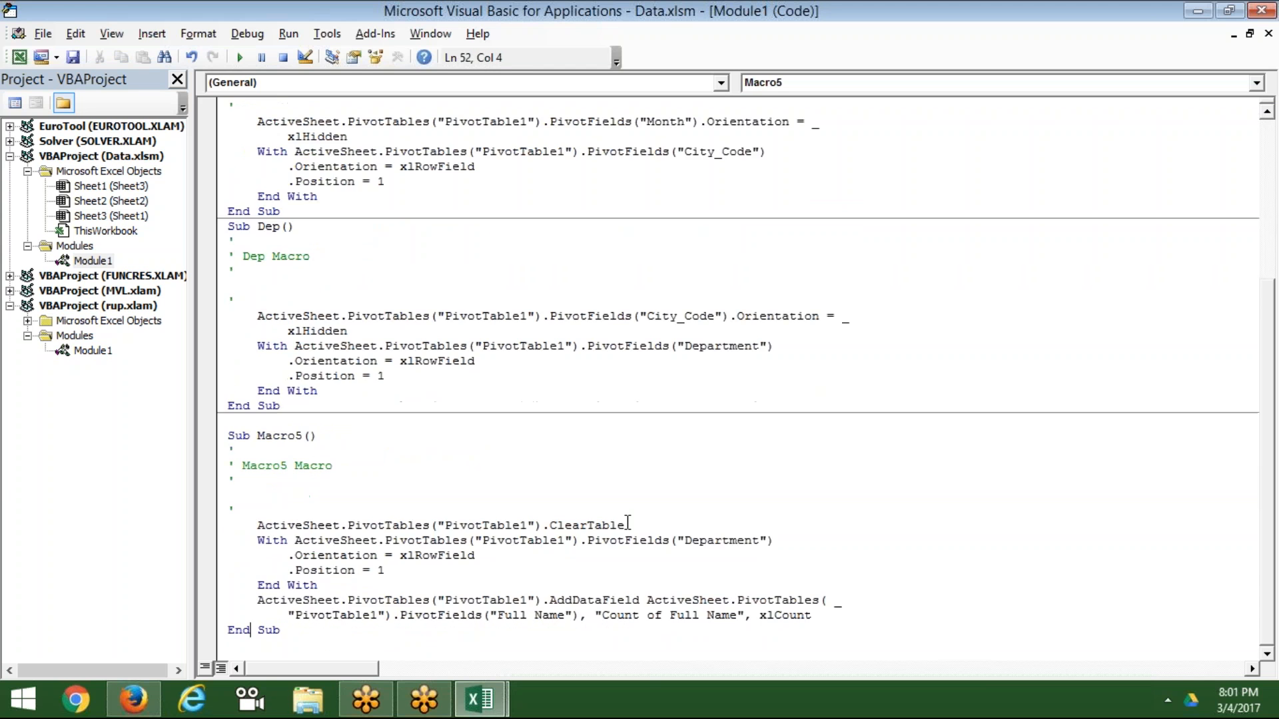
key("Up")
key("Up")
key("Up")
key("Up")
key("Up")
key("Up")
key("Down")
key("Right")
key("Right")
key("Right")
key("shift+Down")
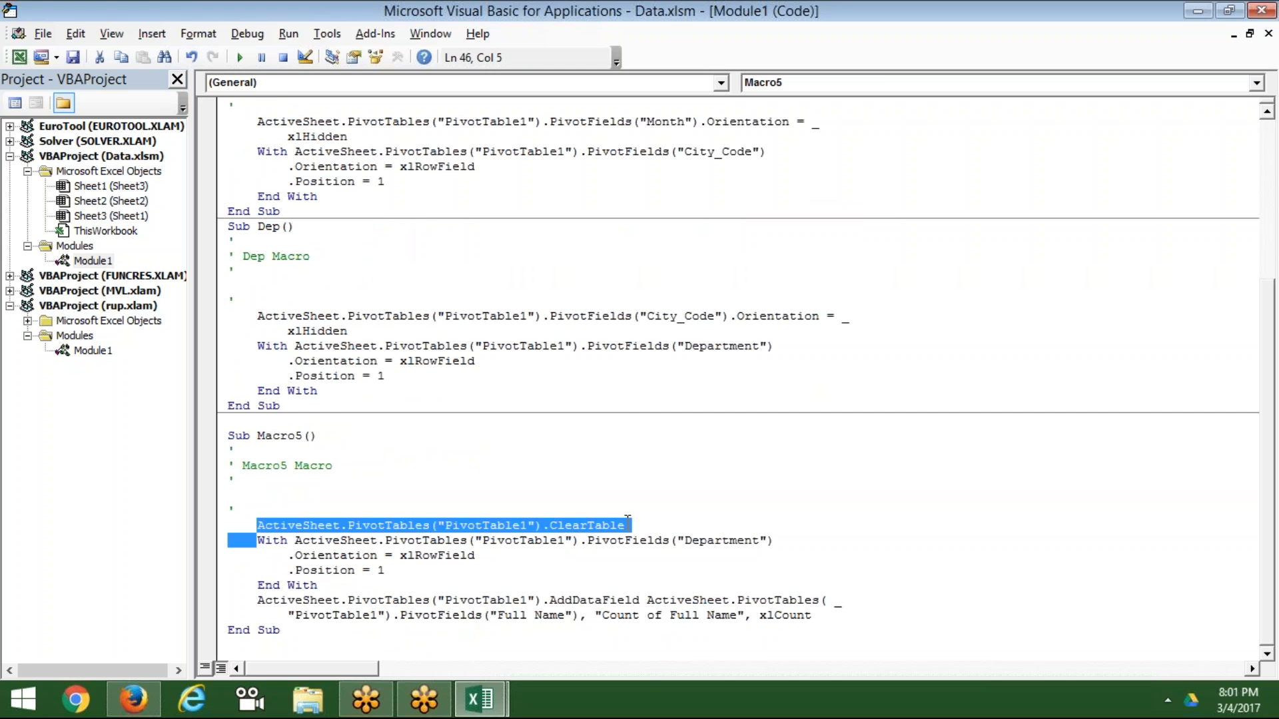
key("shift+Left")
key("shift+Left")
key("shift+Left")
key("shift+Left")
key("ctrl+c")
key("Up")
key("Up")
key("Up")
key("Up")
key("Up")
key("Up")
key("Up")
key("Up")
key("Up")
key("Up")
key("Up")
key("Up")
key("Up")
key("Up")
key("Up")
key("Up")
key("Up")
key("Up")
key("Up")
key("Up")
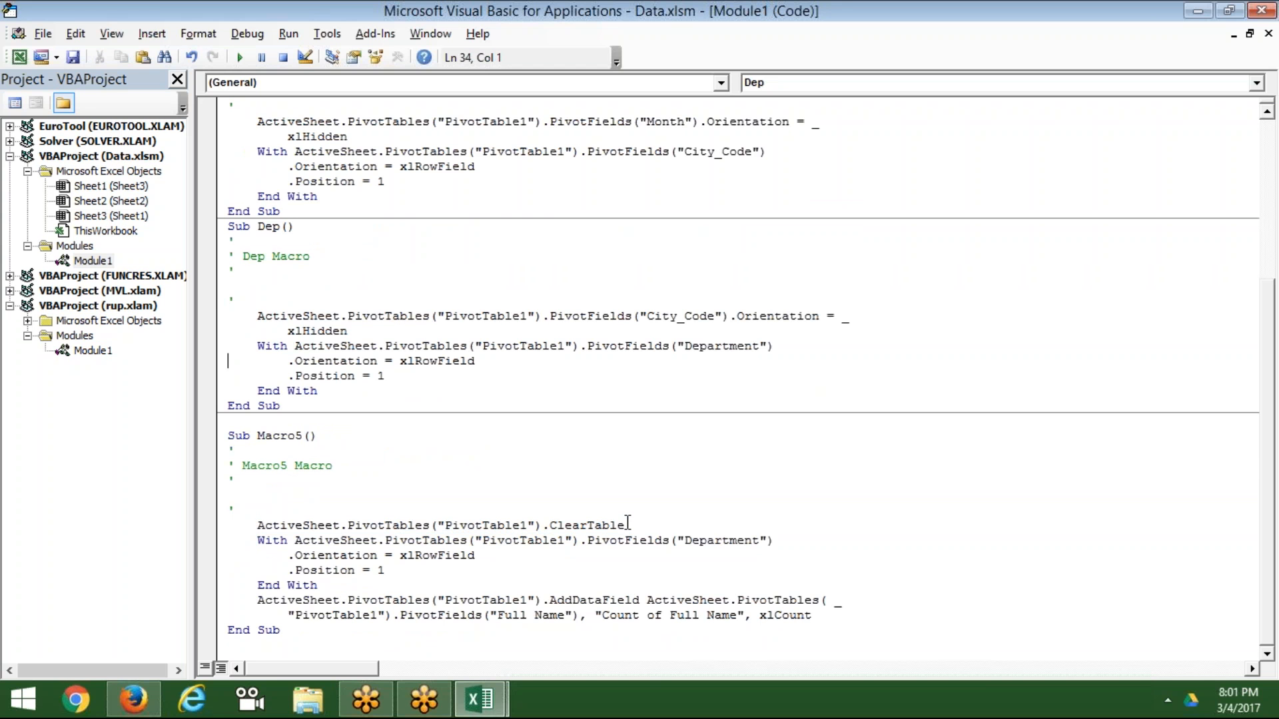
key("Up")
key("Up")
key("Up")
key("Up")
key("Up")
key("Up")
key("Up")
key("Up")
key("Up")
key("Up")
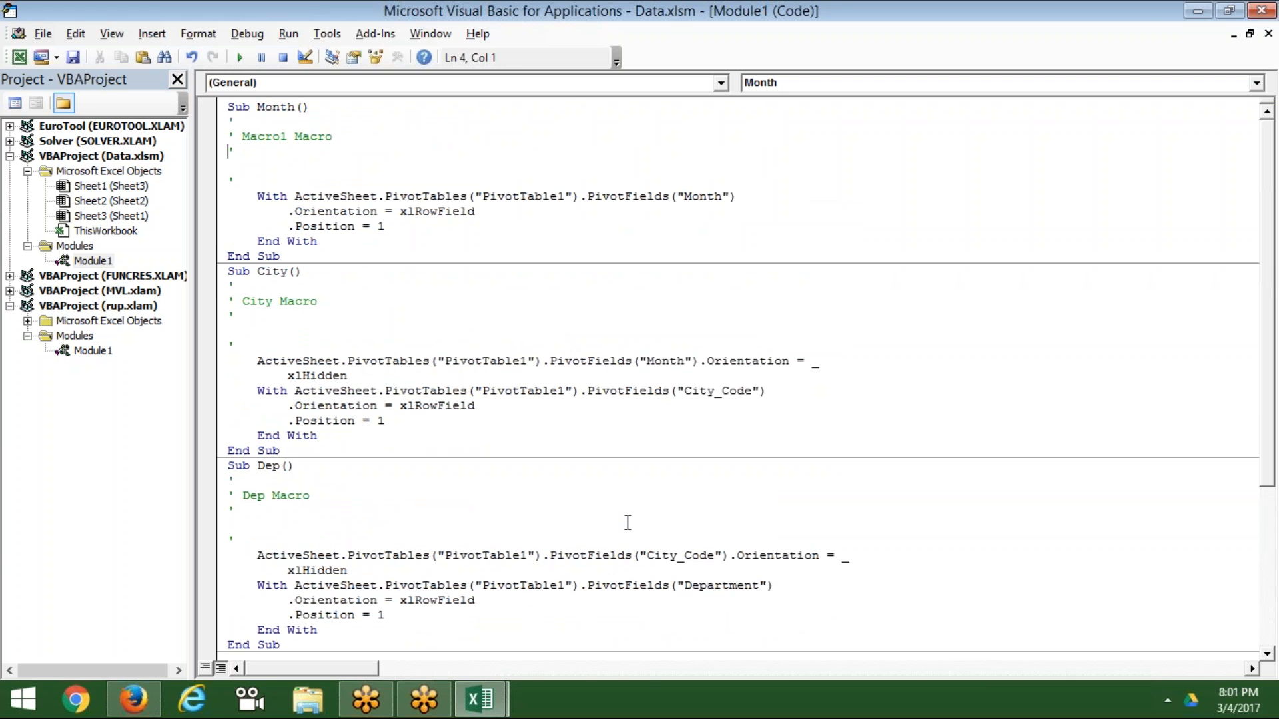
key("Down")
key("Return")
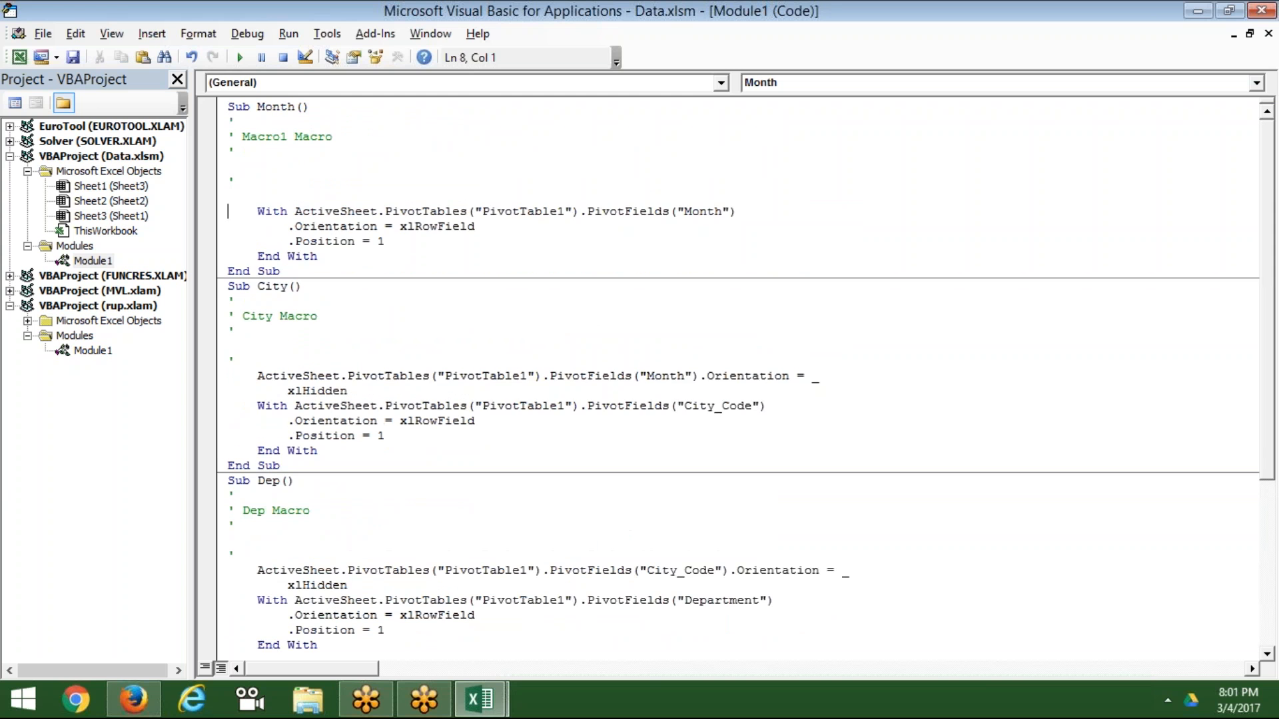
key("Up")
key("ctrl+v")
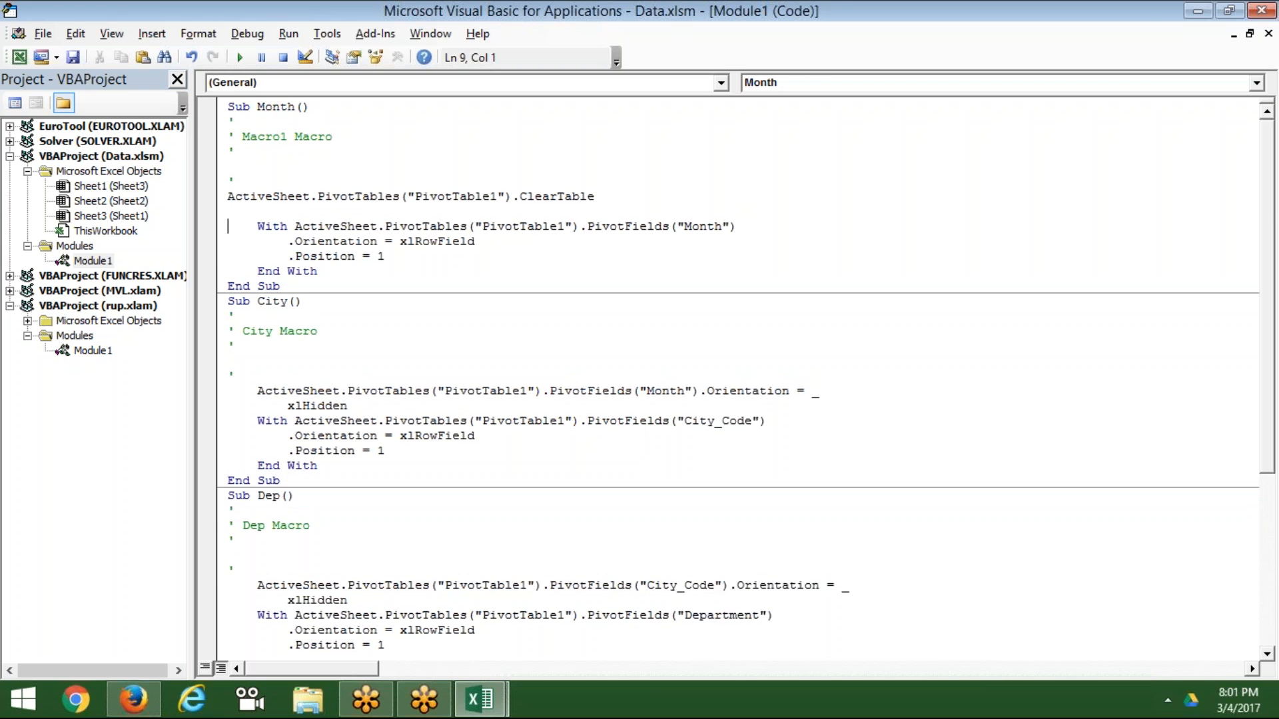
Step: Delete the With block that sets Department as row field from the Macro5 code
key("Down")
key("Down")
key("Down")
key("Down")
key("Down")
key("Down")
key("Down")
key("Down")
key("Down")
key("Down")
key("Down")
key("Down")
key("Down")
key("Down")
key("Down")
key("Down")
key("Down")
key("Down")
key("Down")
key("Down")
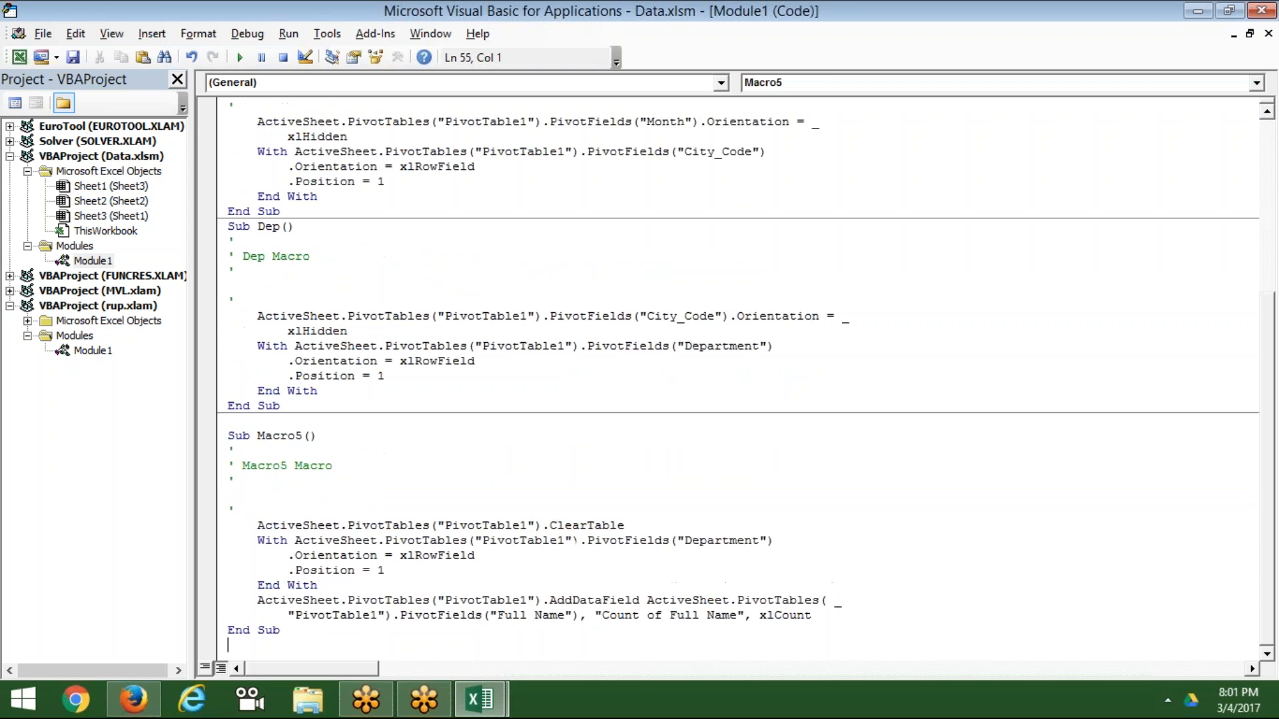
key("Up")
key("Up")
key("Up")
key("Right")
key("Up")
key("Up")
key("Up")
key("Right")
key("shift+Down")
key("shift+Down")
key("shift+Down")
key("shift+Right")
key("shift+Right")
key("shift+Right")
key("shift+Right")
key("shift+Right")
key("shift+Right")
key("shift+Right")
key("shift+Right")
key("shift+Right")
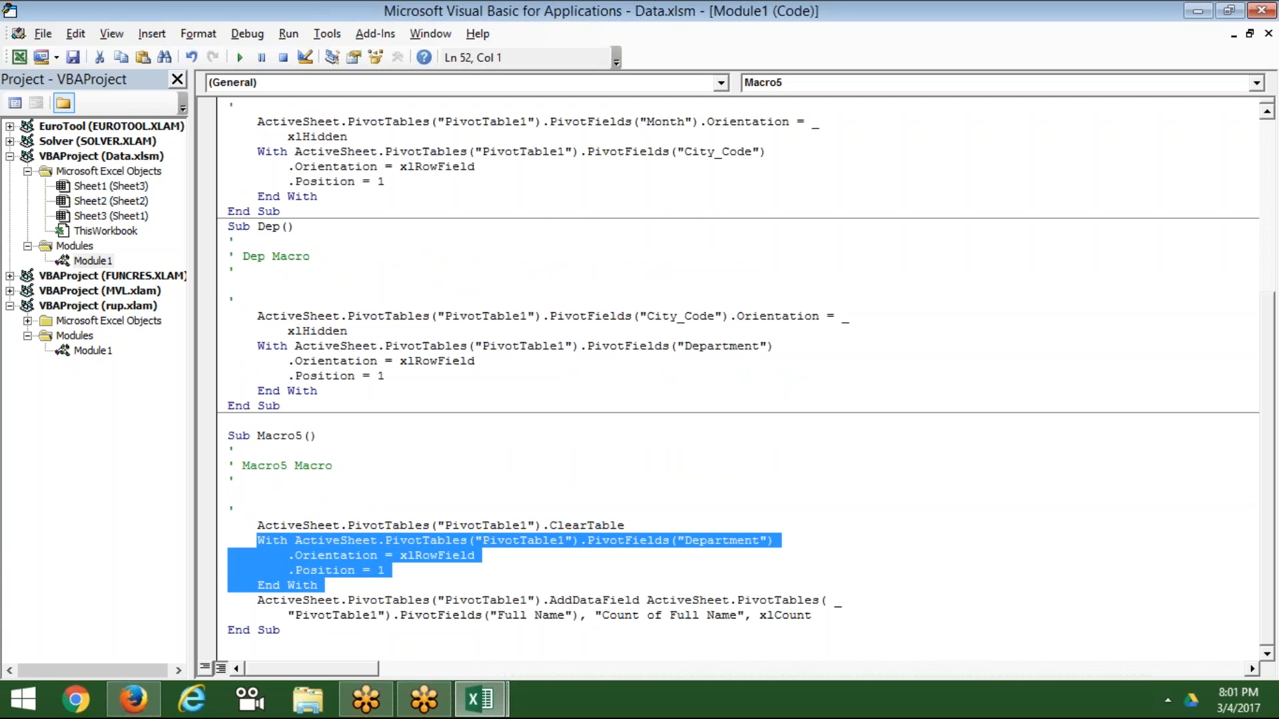
key("Delete")
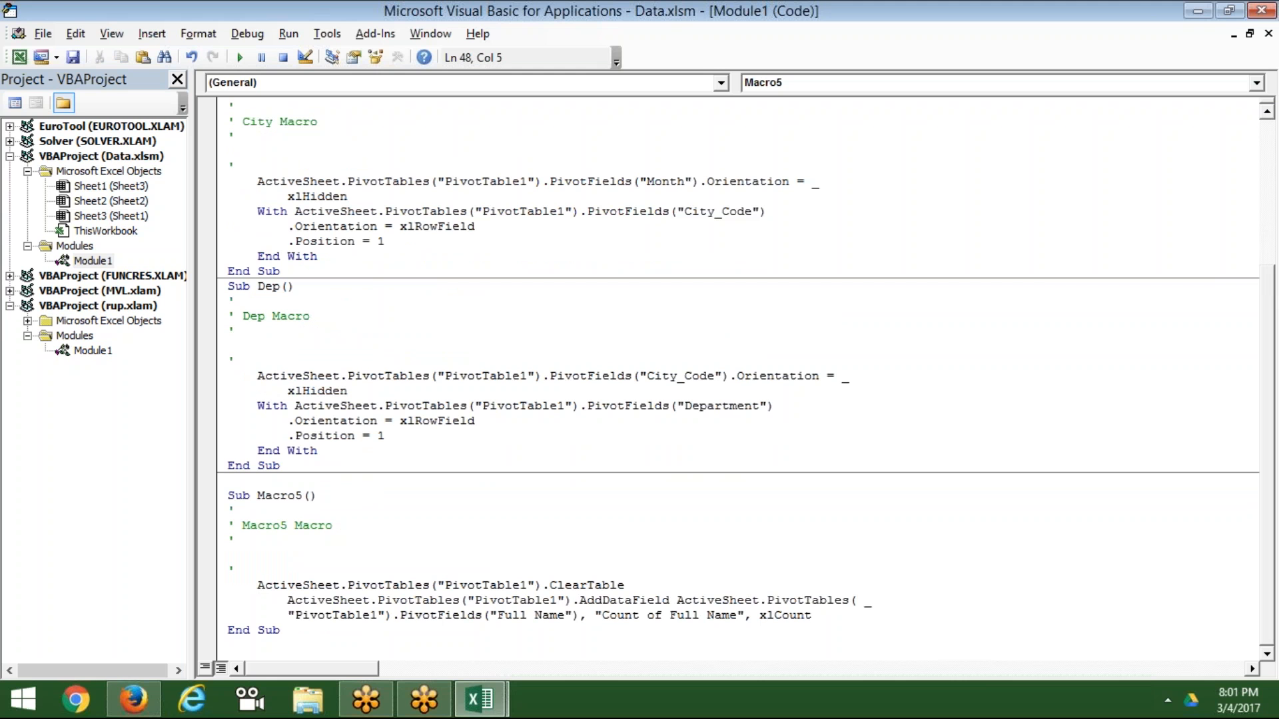
Step: Copy the two-line AddDataField statement for Count of Full Name from Macro5 into the Month macro, between End With and End Sub
key("Right")
key("Right")
key("Right")
key("shift+Down")
key("shift+Down")
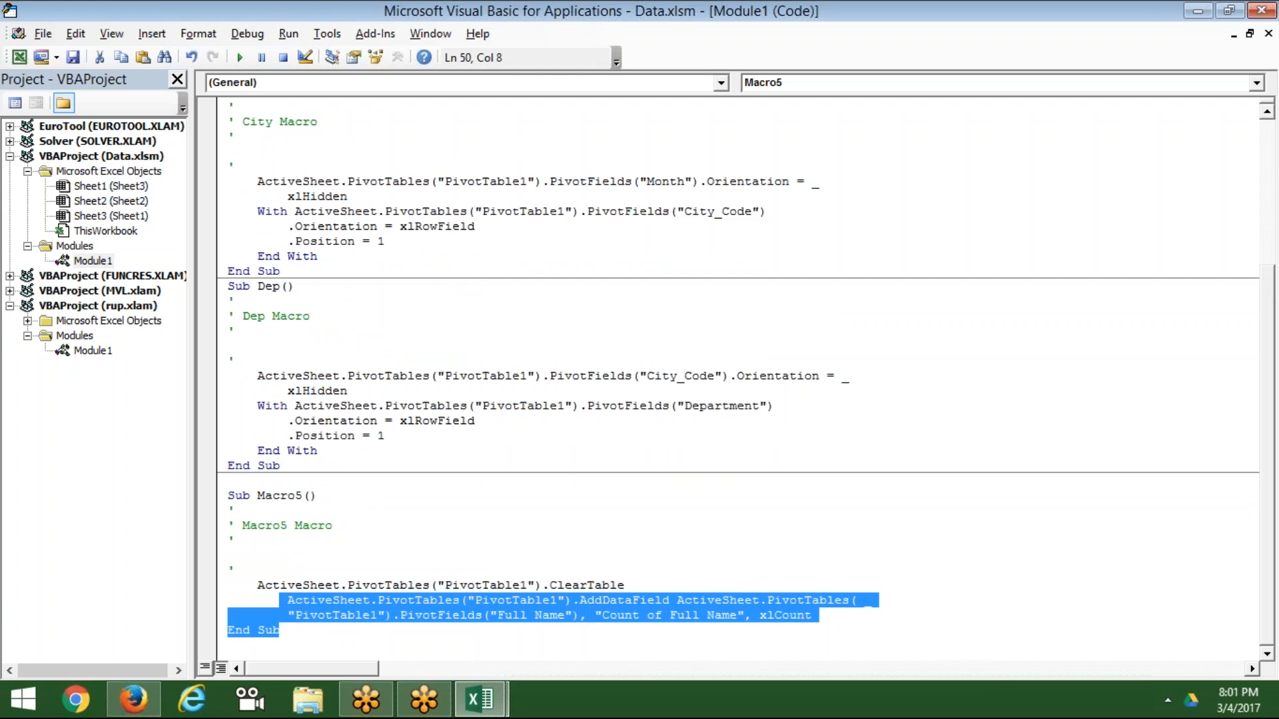
key("shift+Left")
key("shift+Left")
key("shift+Left")
key("shift+Left")
key("shift+Left")
key("shift+Left")
key("shift+Left")
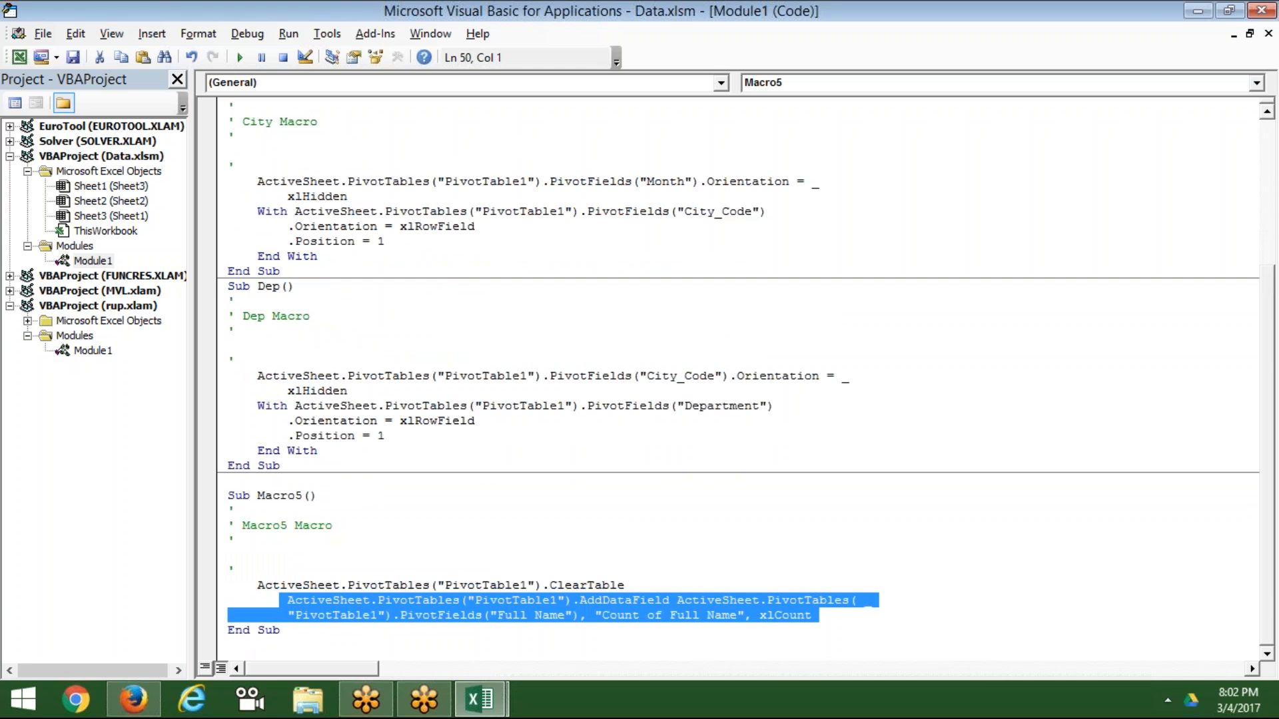
key("Up")
key("Up")
key("Up")
key("Up")
key("Up")
key("Up")
key("Up")
key("Up")
key("Up")
key("Up")
key("Up")
key("Up")
key("Up")
key("Up")
key("Up")
key("Up")
key("Up")
key("Up")
key("Up")
key("Up")
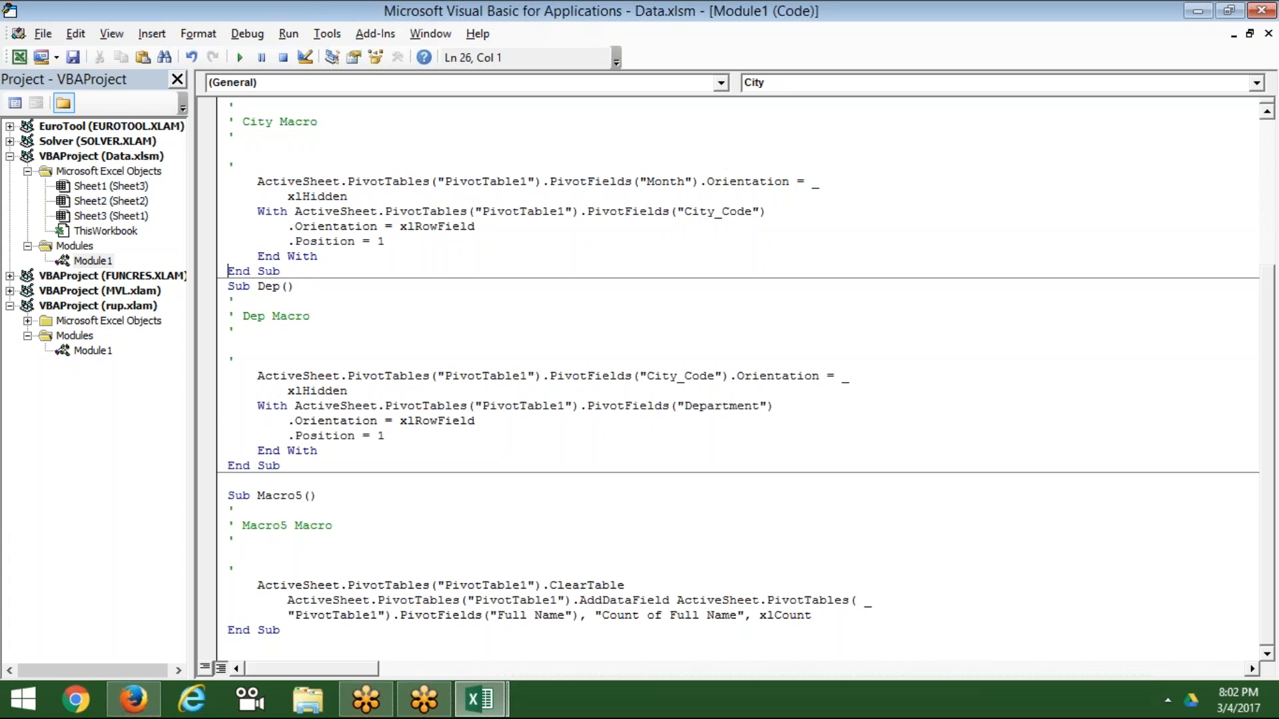
key("Up")
key("Up")
key("Up")
key("Up")
key("Up")
key("Down")
key("Down")
key("Down")
key("Down")
key("Down")
key("Down")
key("Down")
key("Down")
key("Down")
key("Down")
key("Down")
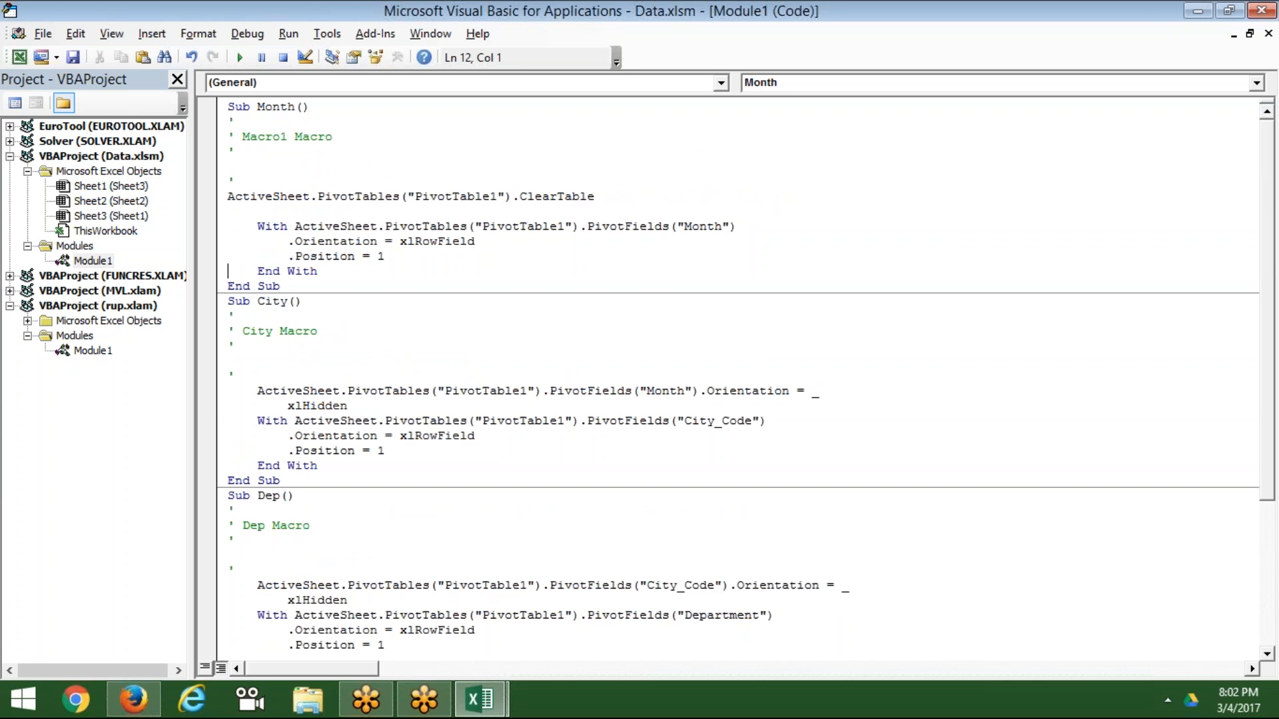
key("Return")
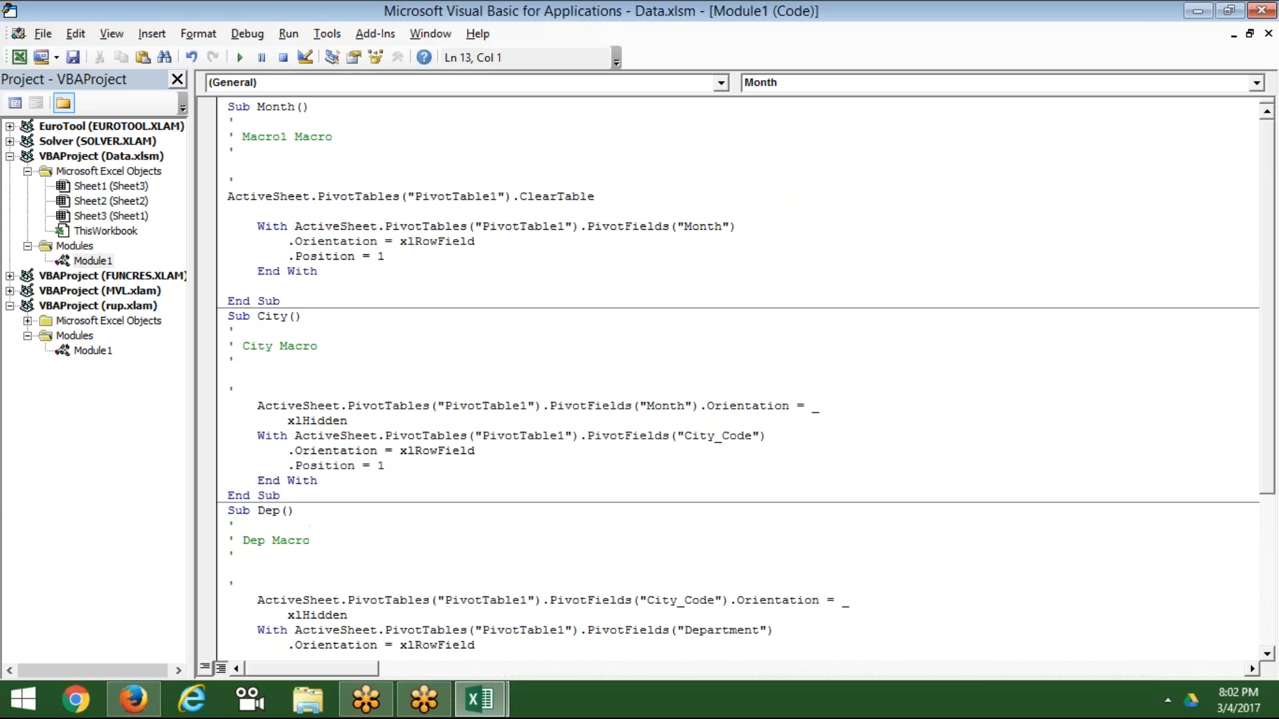
key("Down")
key("Down")
key("Down")
key("Down")
key("Down")
key("Down")
key("Down")
key("Down")
key("Down")
key("Down")
key("Down")
key("Down")
key("Down")
key("Down")
key("Down")
key("Down")
key("Down")
key("Down")
key("Down")
key("Down")
key("Up")
key("Up")
key("Up")
key("Up")
key("Up")
key("Up")
key("Up")
key("Up")
key("Up")
key("Up")
key("Up")
key("Up")
key("Up")
key("Up")
key("Up")
key("Up")
key("Up")
key("Up")
key("Up")
key("Up")
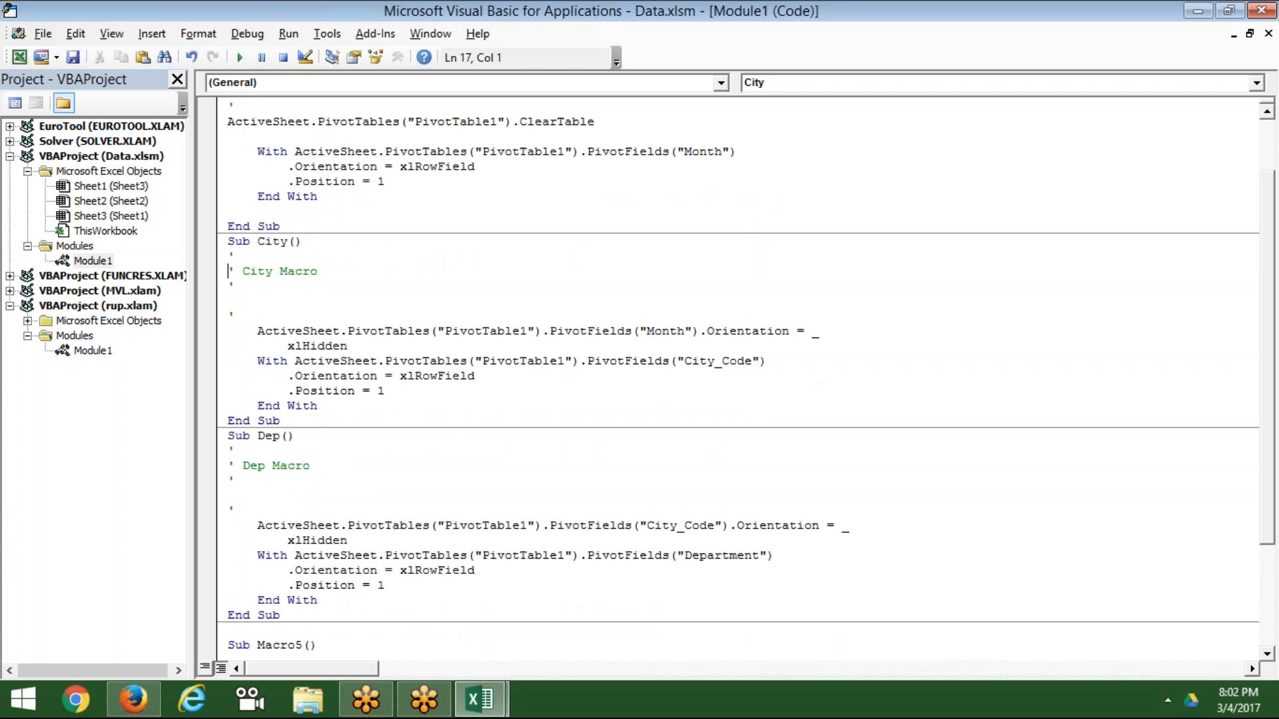
key("ctrl+v")
key("Down")
key("Down")
key("Down")
key("Down")
key("Down")
key("Down")
key("Down")
key("Down")
key("Down")
key("Down")
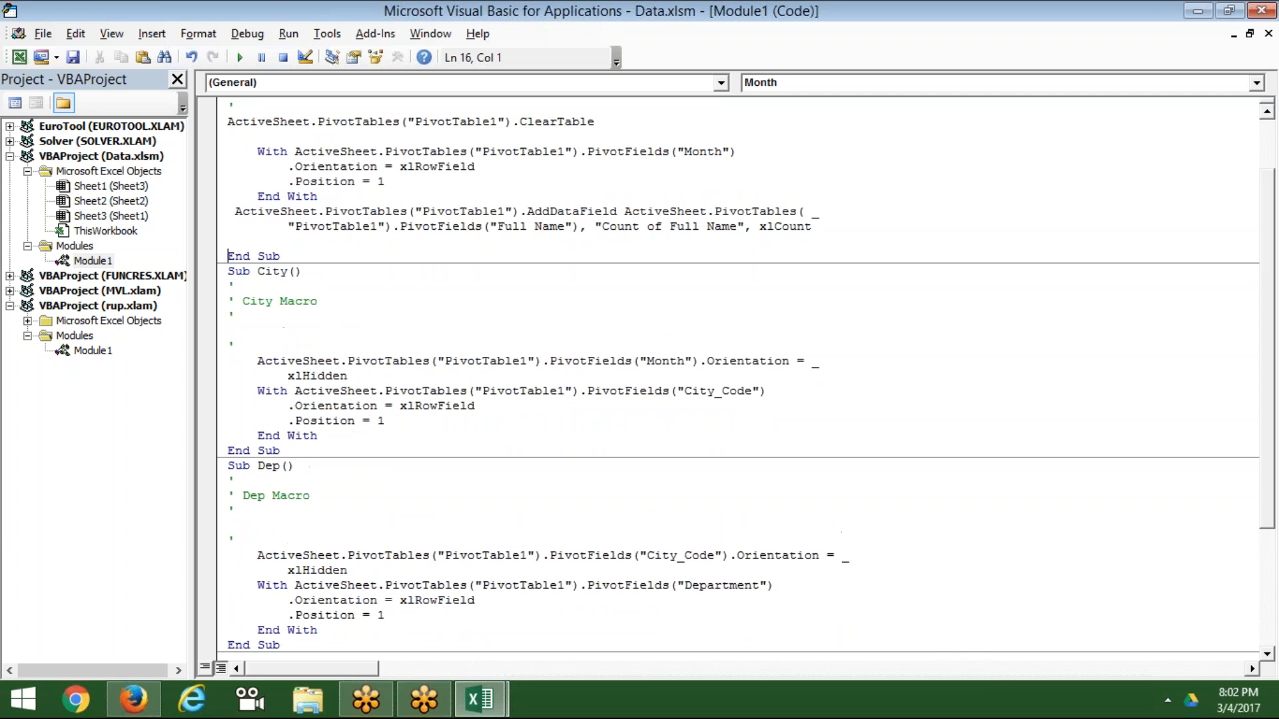
Step: Copy the PivotTable1 ClearTable statement and the two-line AddDataField statement for Count of Full Name from the Macro5 code
key("Right")
key("Up")
key("Up")
key("Down")
key("Down")
key("Down")
key("Down")
key("Down")
key("Down")
key("Down")
key("Down")
key("Down")
key("Down")
key("Down")
key("Down")
key("Down")
key("Down")
key("Down")
key("Down")
key("Down")
key("Down")
key("Down")
key("Down")
key("Up")
key("Up")
key("Up")
key("Up")
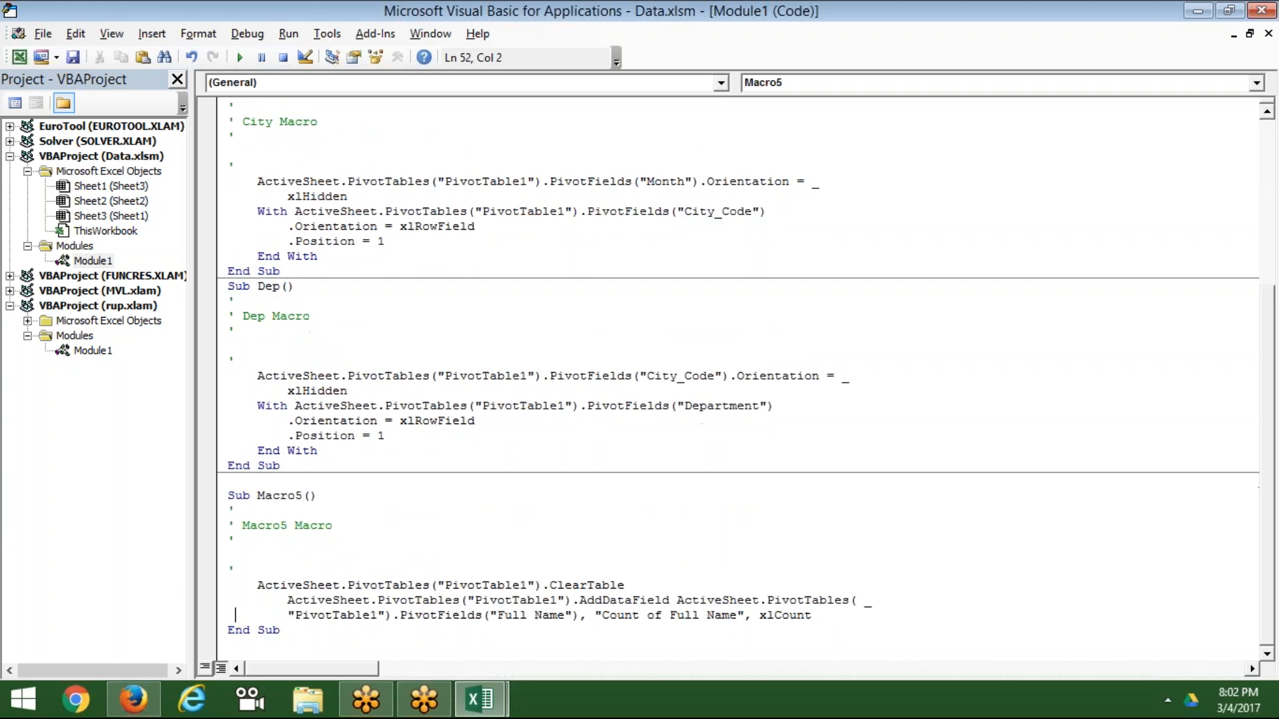
key("Right")
key("Right")
key("Right")
key("Right")
key("shift+Down")
key("shift+Down")
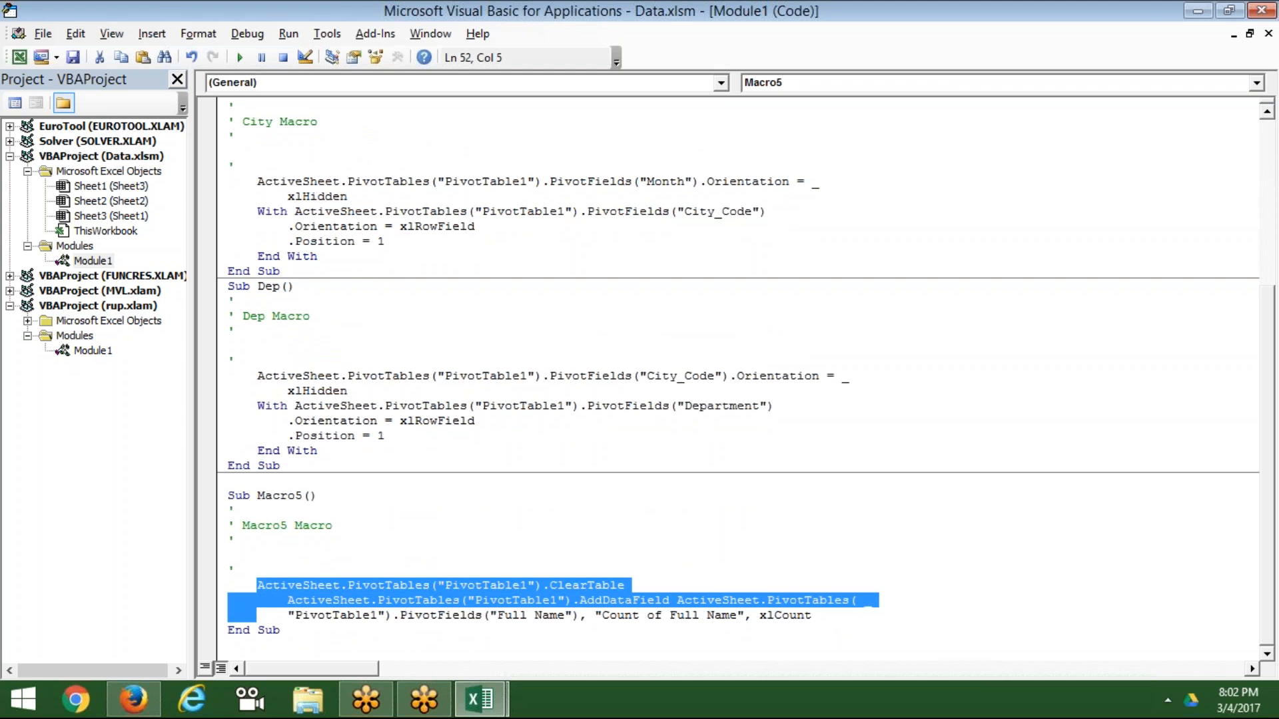
key("shift+Down")
key("shift+Left")
key("shift+Left")
key("shift+Left")
key("shift+Left")
key("shift+Left")
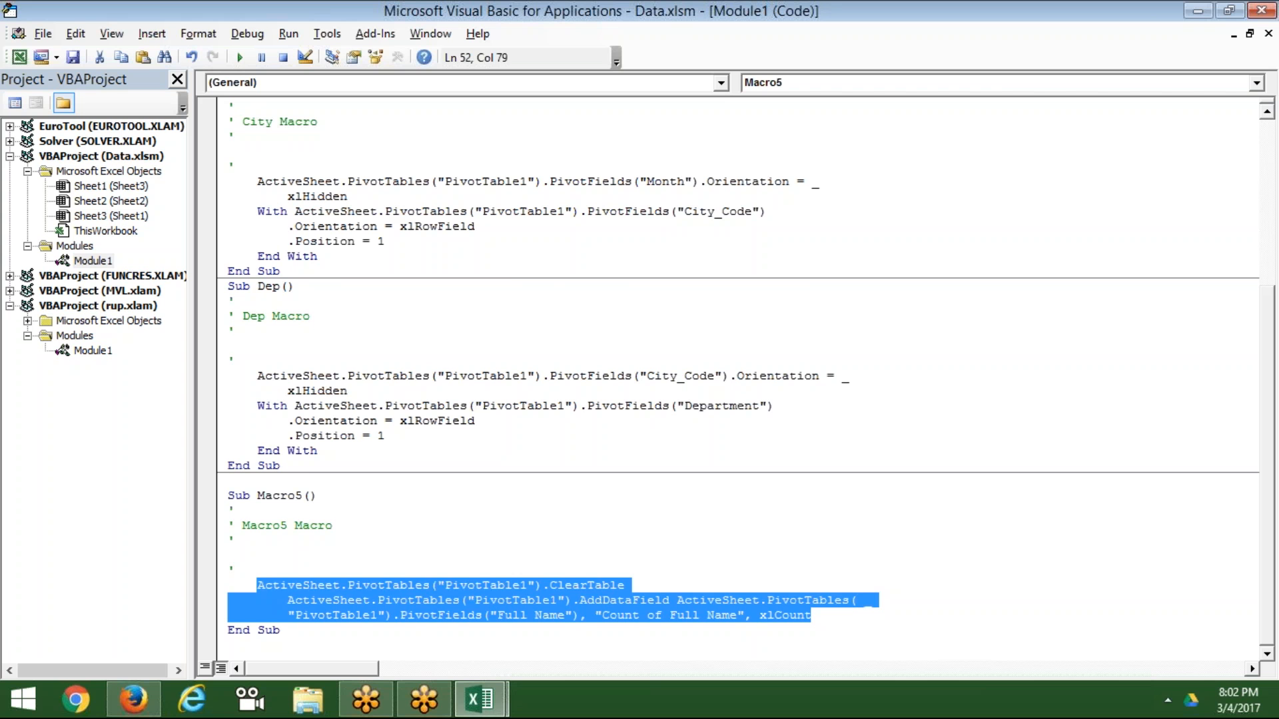
Step: Replace the Month xlHidden statement in the City macro with the copied ClearTable and AddDataField statements, above its With block
key("Up")
key("Up")
key("Up")
key("Up")
key("Up")
key("Up")
key("Up")
key("Up")
key("Up")
key("Up")
key("Up")
key("Up")
key("Up")
key("Up")
key("Up")
key("Up")
key("Up")
key("Up")
key("Up")
key("Up")
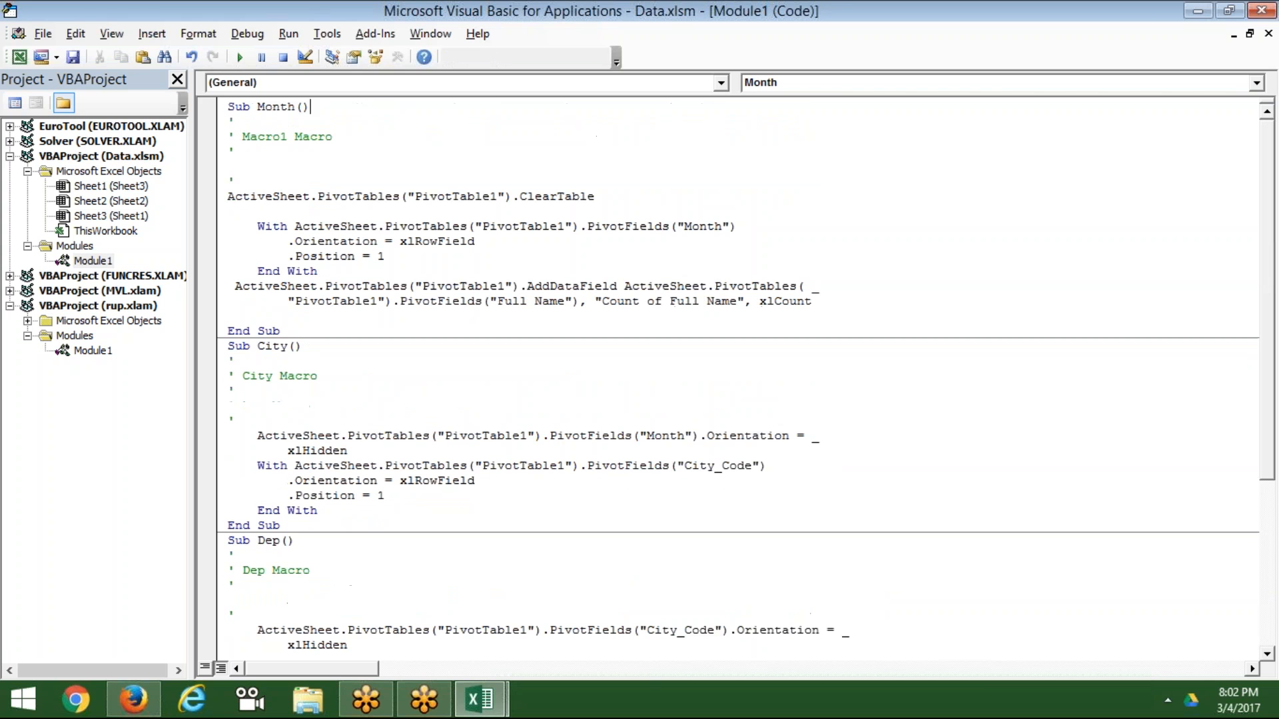
key("Down")
key("Down")
key("Down")
key("Down")
key("Down")
key("Down")
key("Down")
key("Down")
key("Down")
key("Down")
key("Down")
key("Down")
key("Down")
key("Down")
key("Down")
key("Down")
key("Down")
key("Down")
key("Down")
key("Down")
key("Up")
key("Up")
key("Up")
key("Up")
key("Up")
key("Up")
left_click_drag(379, 451, 250, 437)
key("Delete")
key("Return")
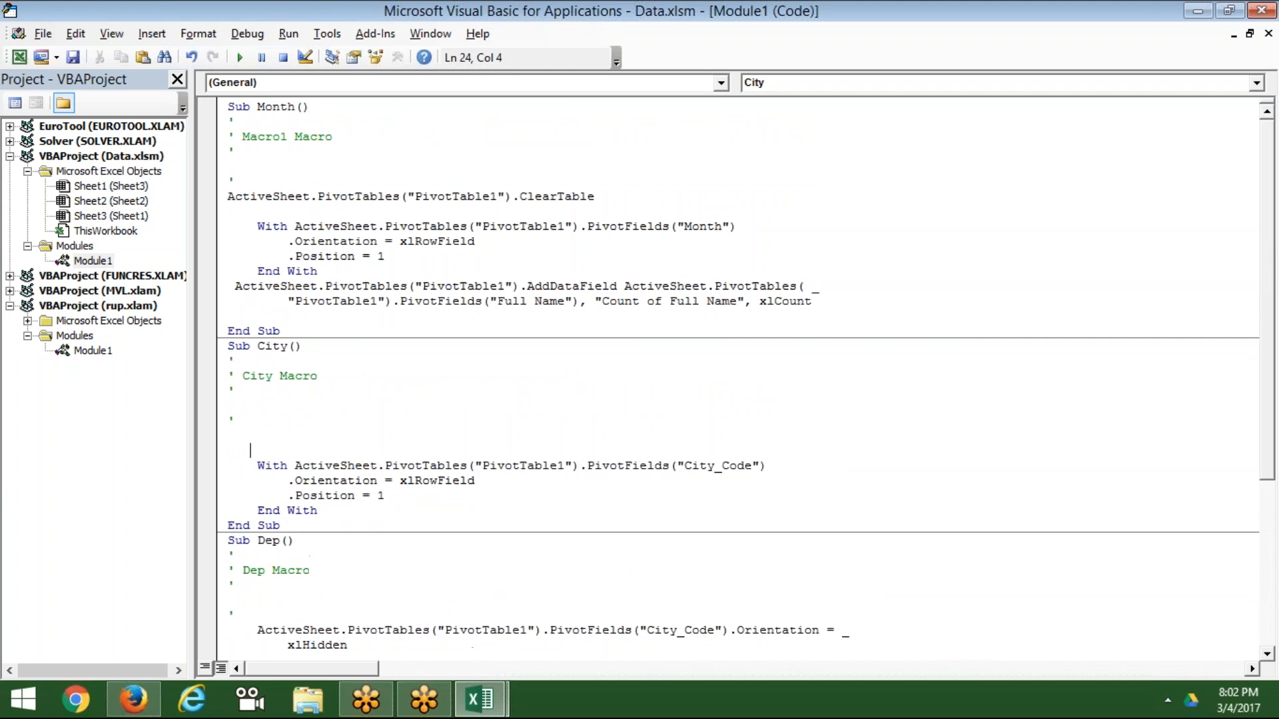
key("ctrl+v")
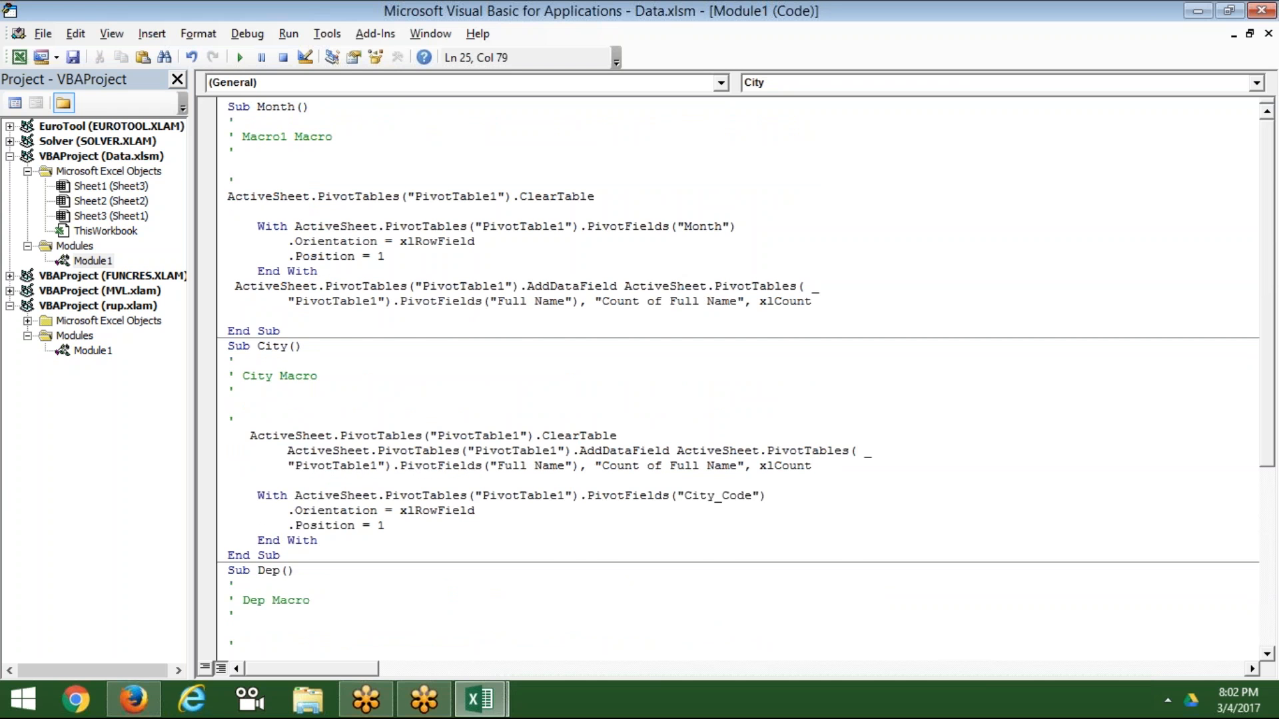
Step: Replace the City_Code xlHidden statement in the Dep macro with the copied ClearTable and AddDataField statements, above its With block
key("Down")
key("Down")
key("Down")
key("Down")
key("Down")
key("Down")
key("Down")
key("Down")
key("Down")
key("Down")
key("Down")
key("Down")
key("Down")
key("Down")
key("Down")
key("Down")
key("Down")
key("Down")
key("Down")
key("Up")
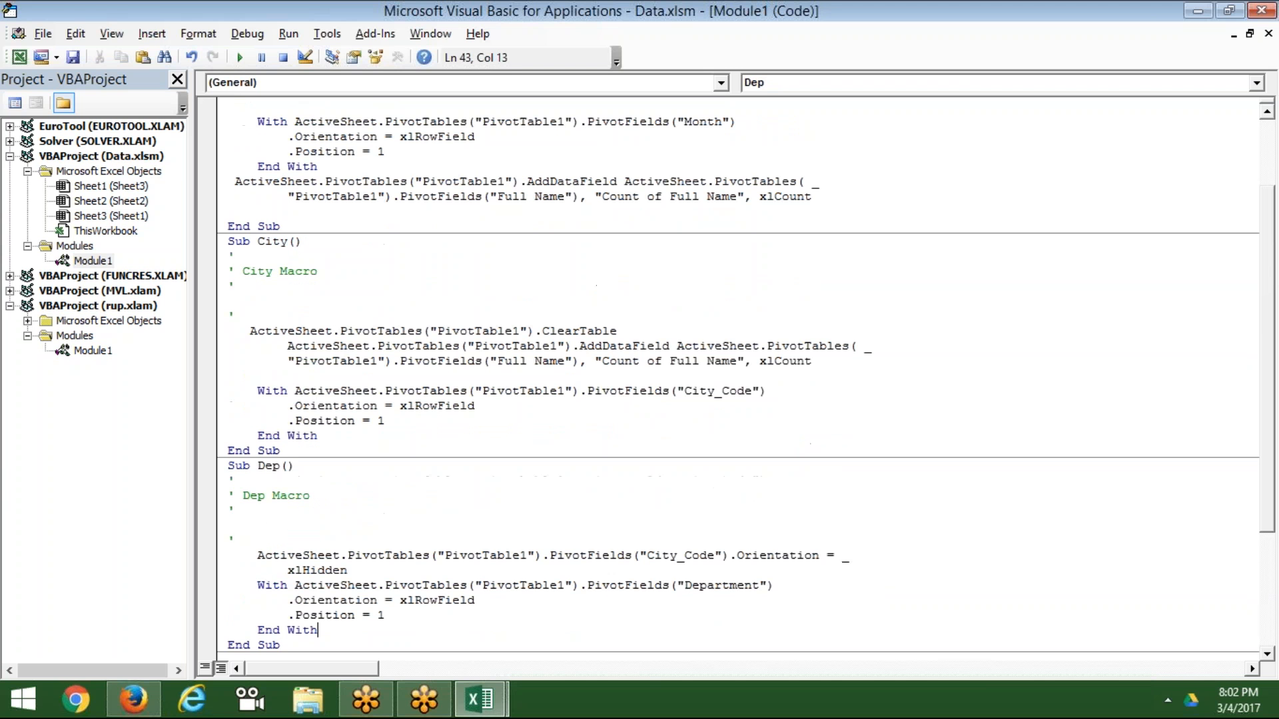
key("Up")
key("Up")
key("Up")
key("Up")
key("End")
key("shift+Up")
key("shift+Up")
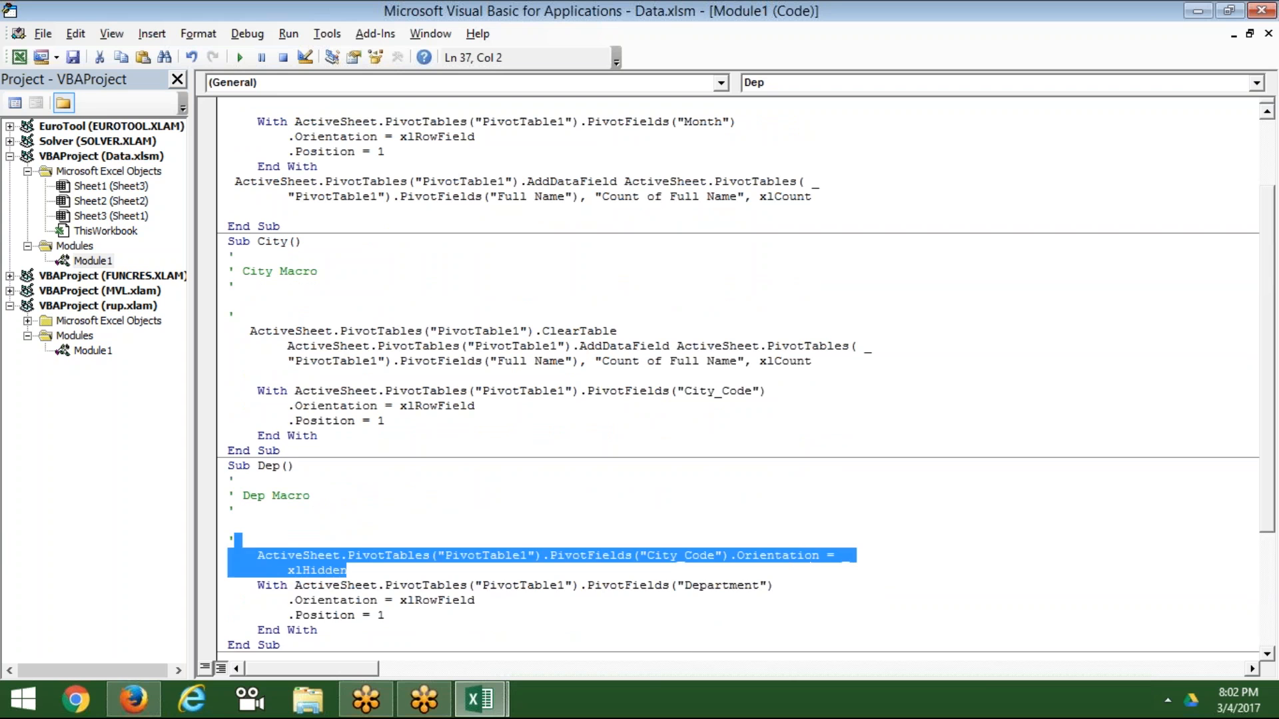
key("Delete")
key("Down")
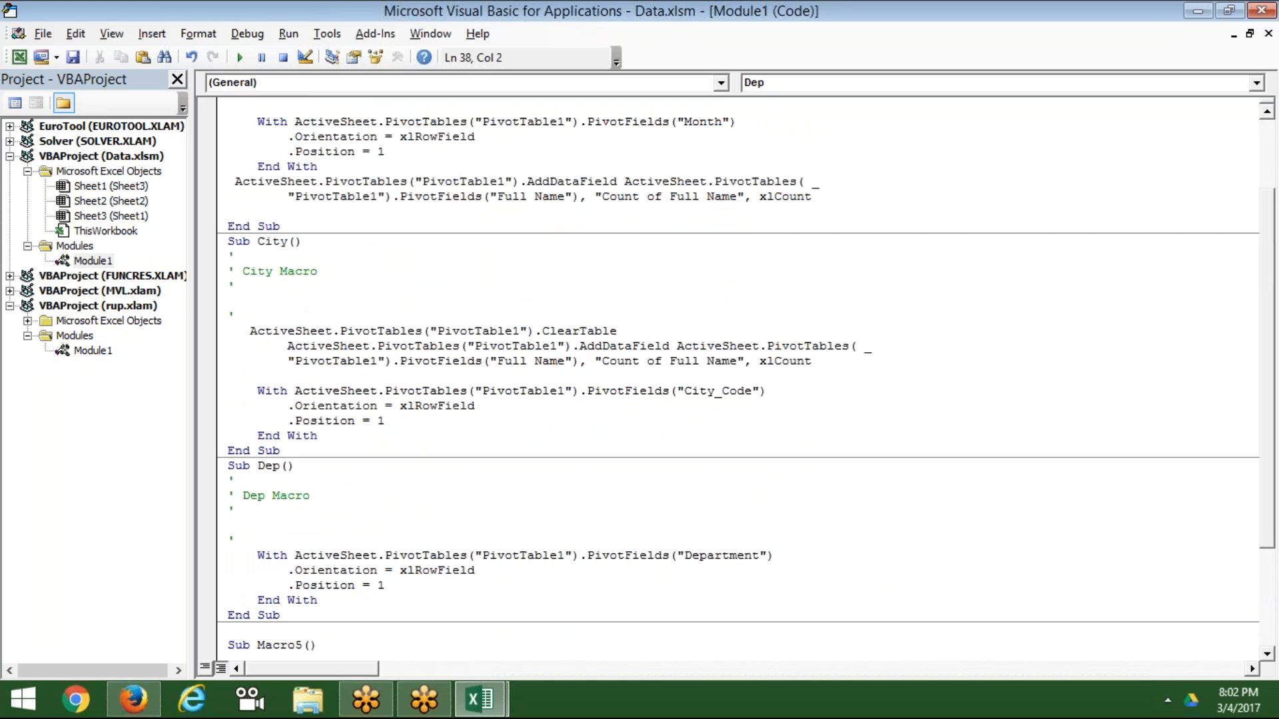
key("Return")
key("Up")
key("ctrl+v")
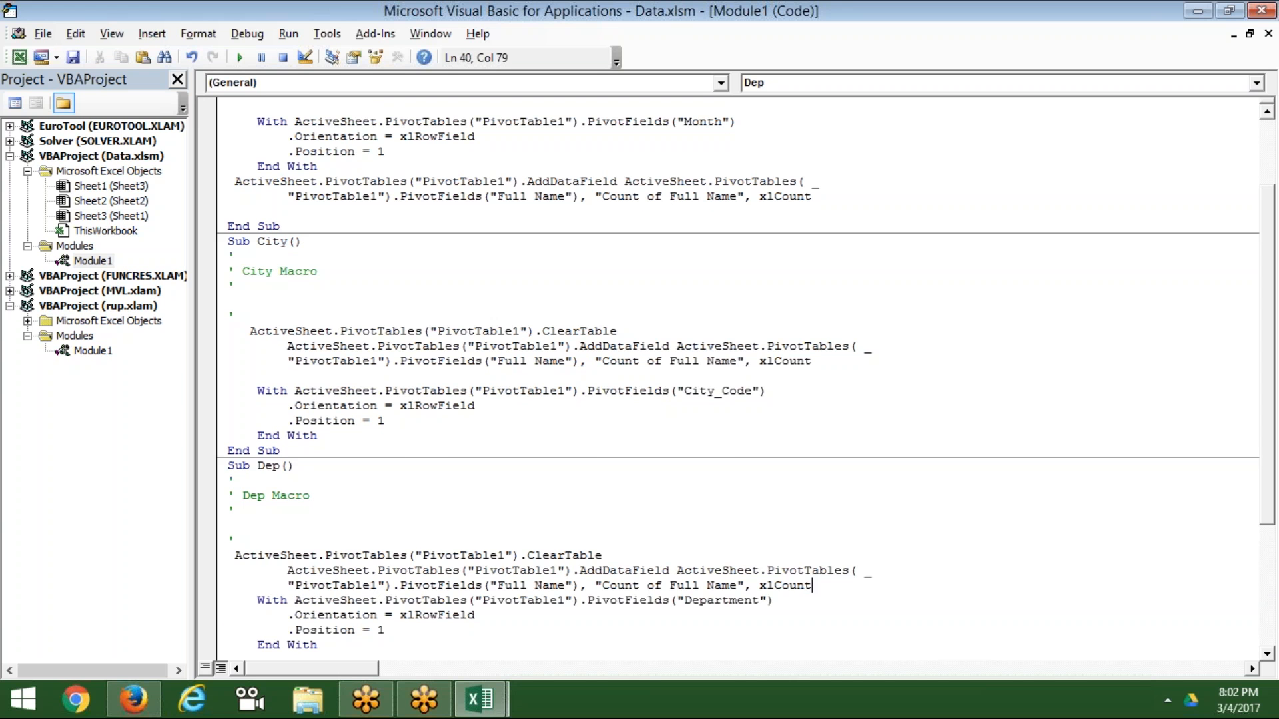
Step: Review the edited City and Dep macros and the remaining Macro5 code in the module
key("Down")
key("Down")
key("Down")
key("Down")
key("Down")
key("Down")
key("Down")
key("Down")
key("Down")
key("Down")
key("Down")
key("Down")
key("Down")
key("Down")
key("Down")
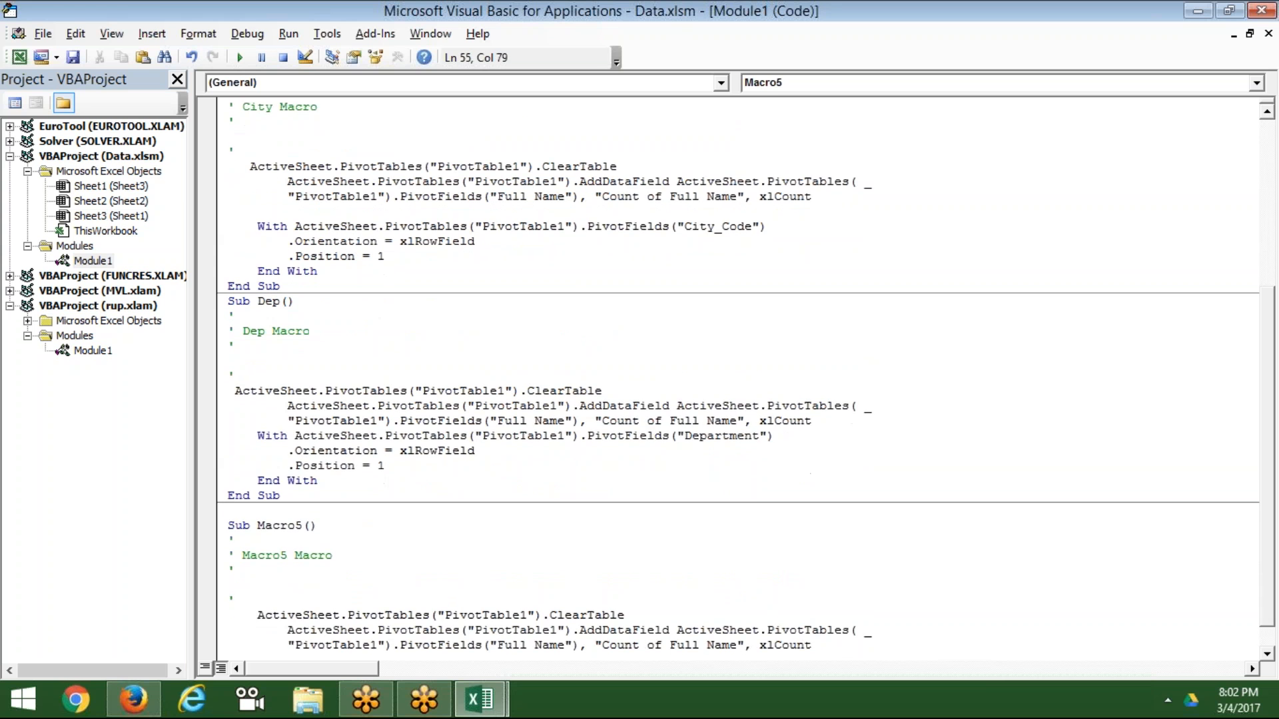
key("Down")
key("Down")
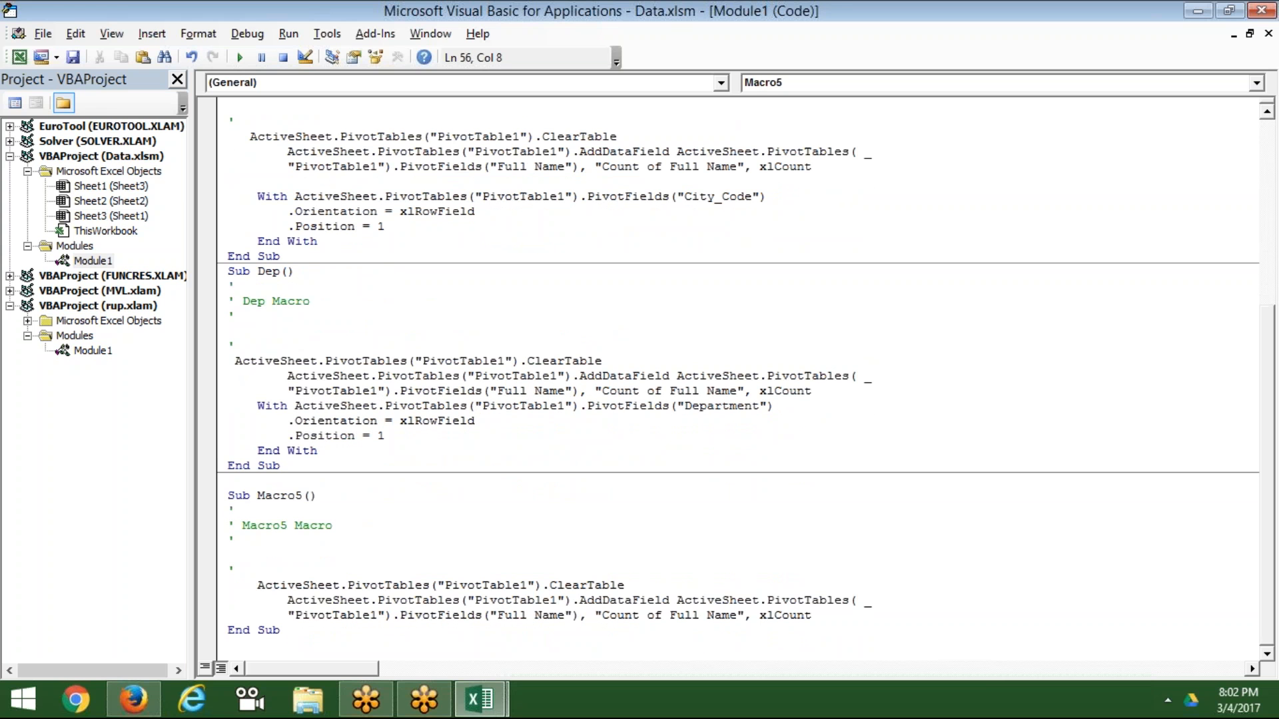
key("Up")
key("Up")
key("Up")
key("Up")
key("Up")
key("Up")
key("Up")
key("Up")
key("Up")
key("Up")
key("Up")
key("Up")
key("Up")
key("Up")
key("Up")
key("Up")
key("Up")
key("Up")
key("Up")
key("Up")
Step: Test the City, Month and Dep macros by running them one after another on the Sheet2 pivot table
key("alt+F11")
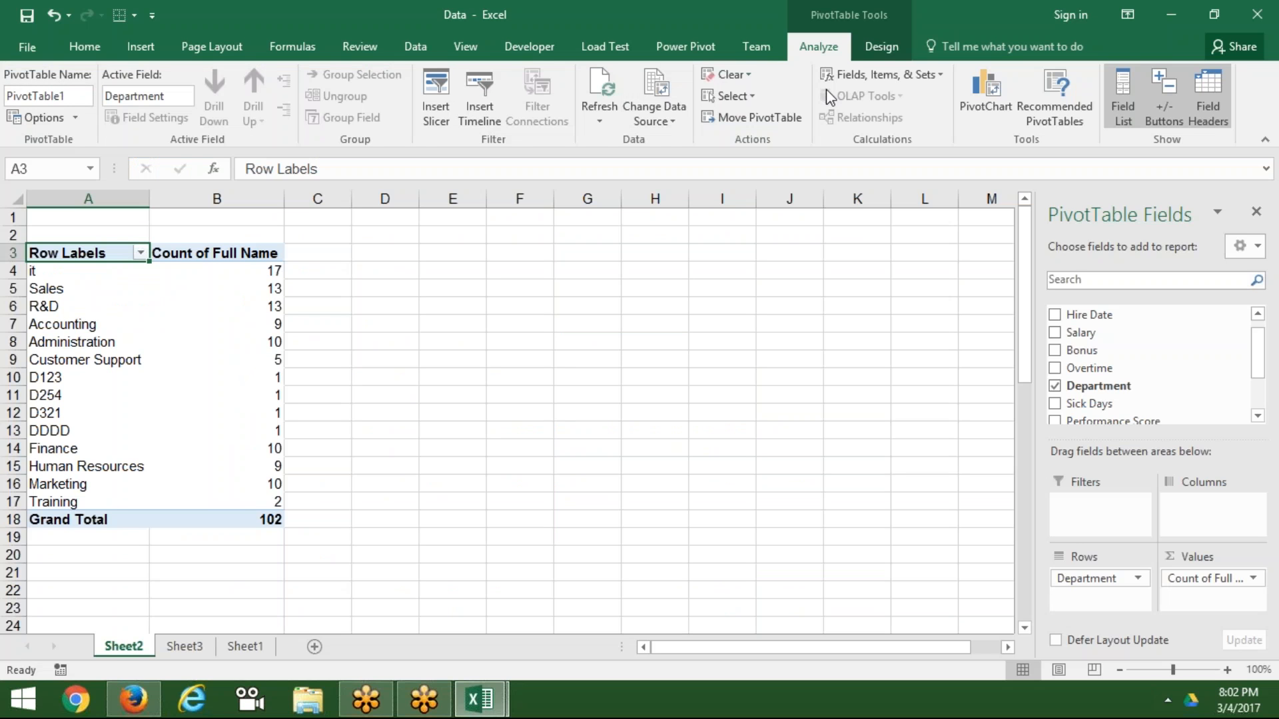
left_click(864, 48)
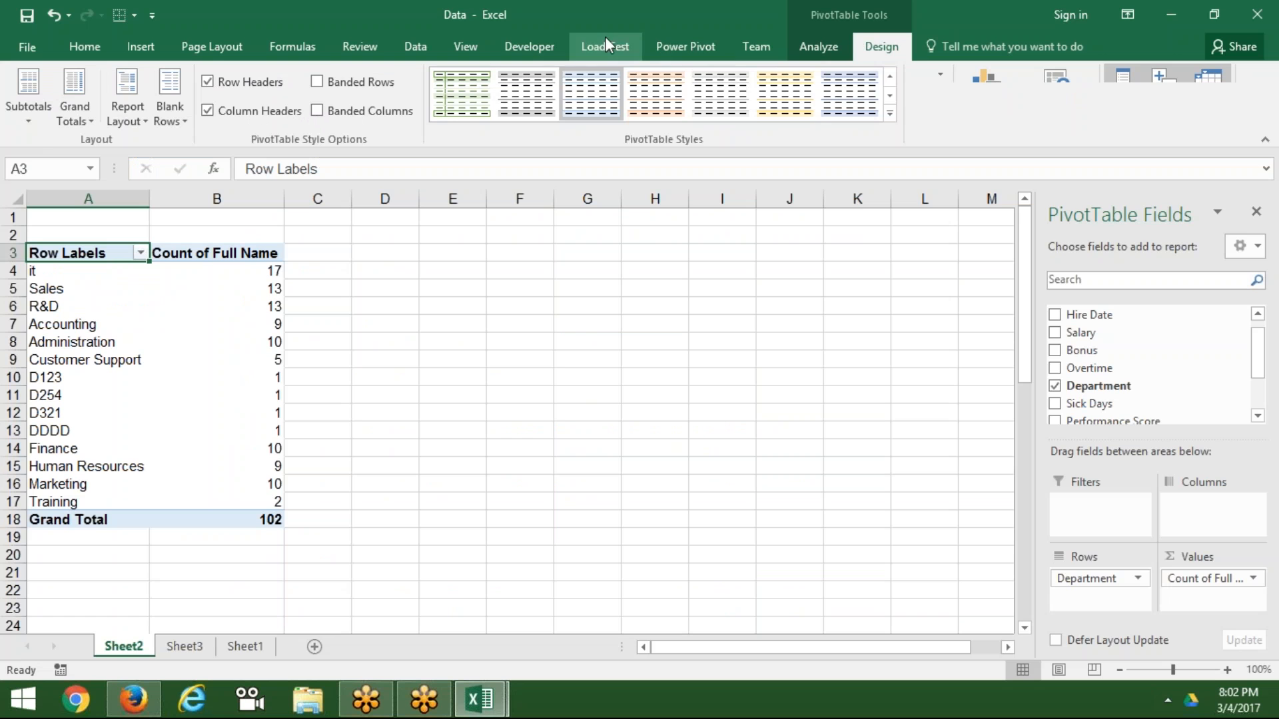
left_click(541, 46)
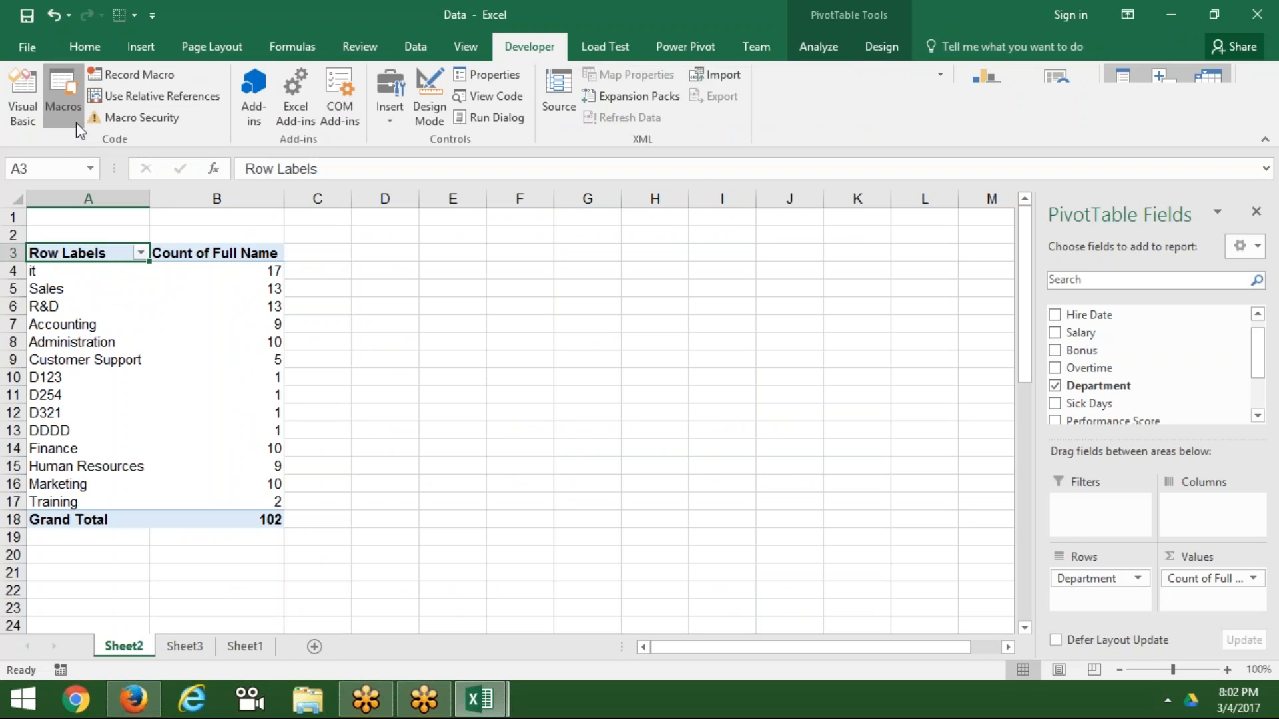
left_click(62, 96)
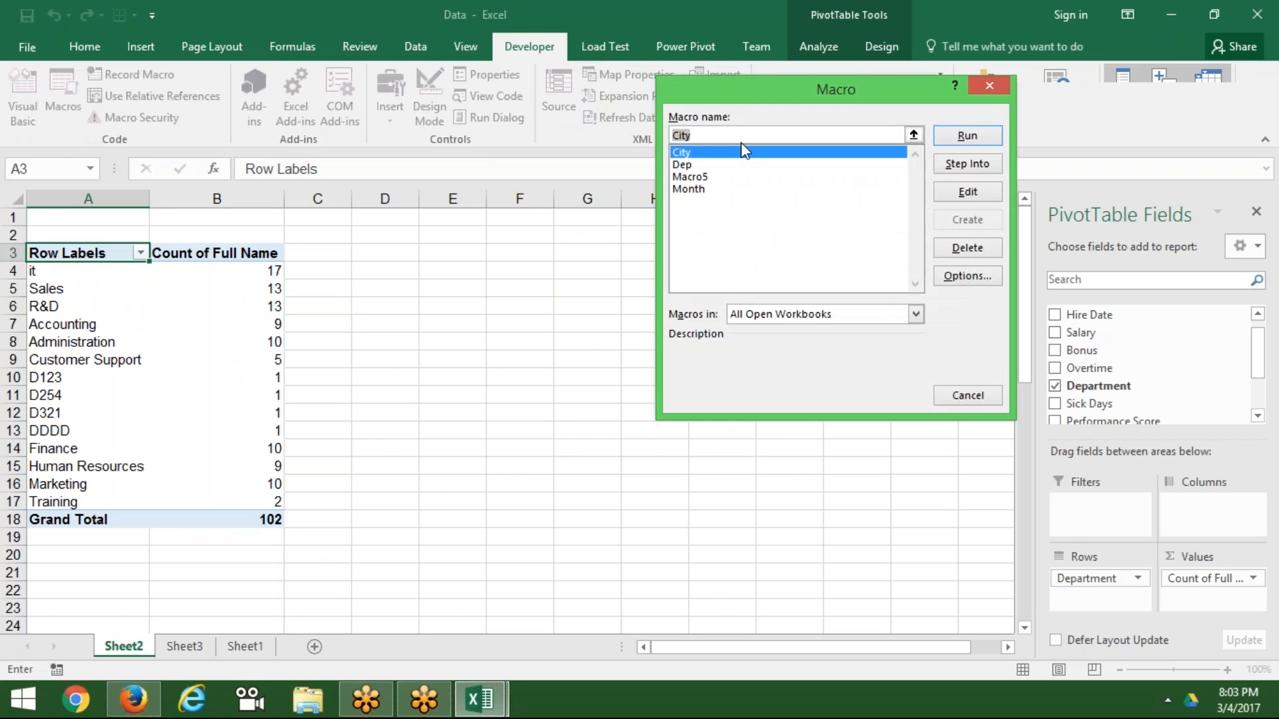
left_click(991, 136)
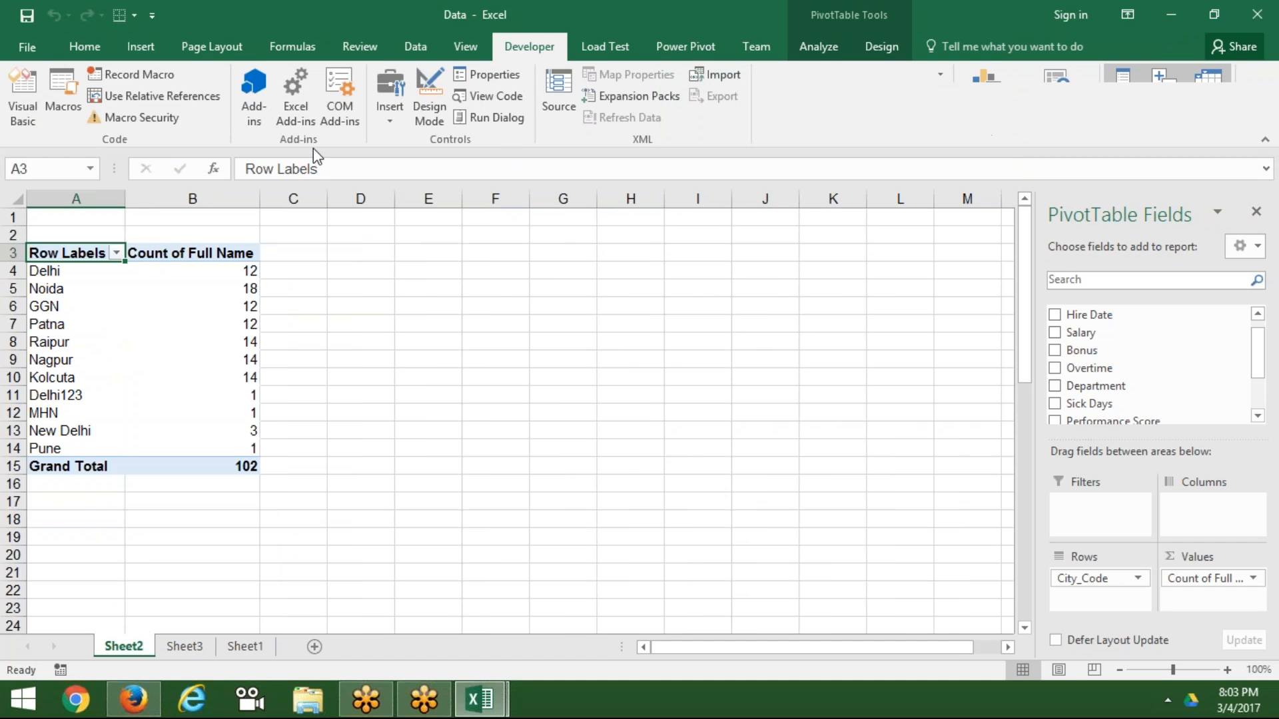
left_click(62, 97)
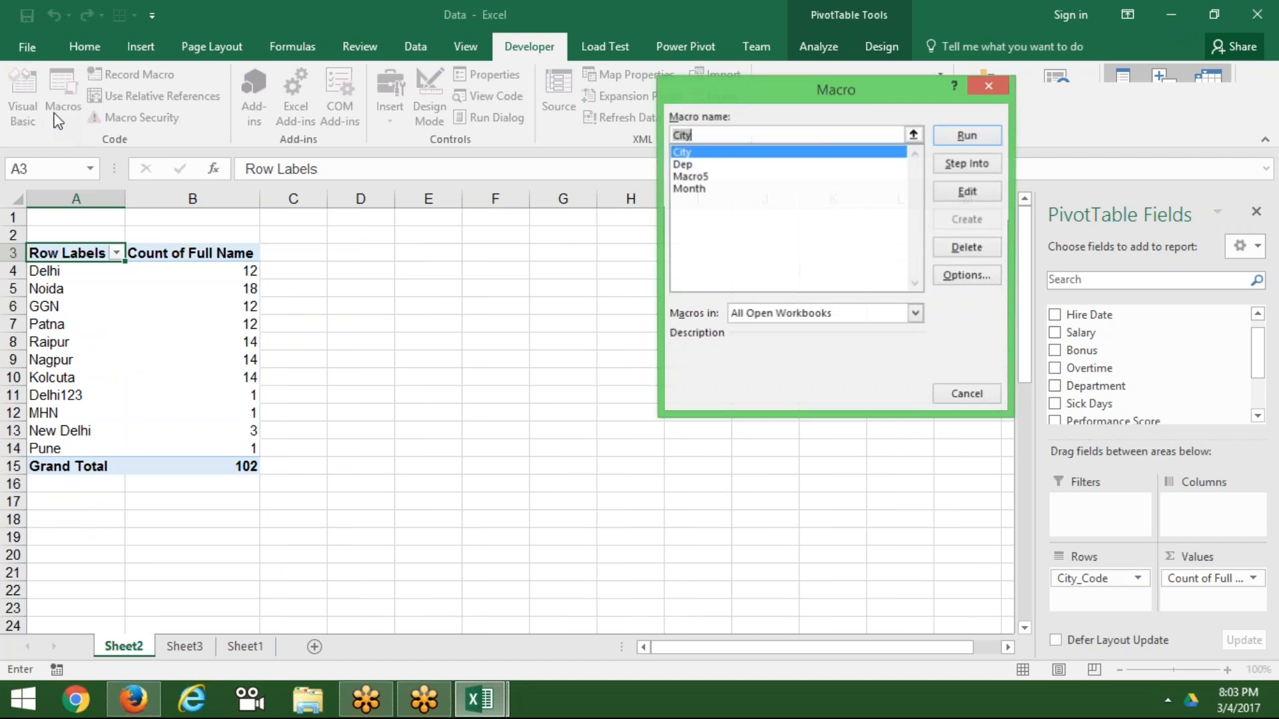
left_click(709, 191)
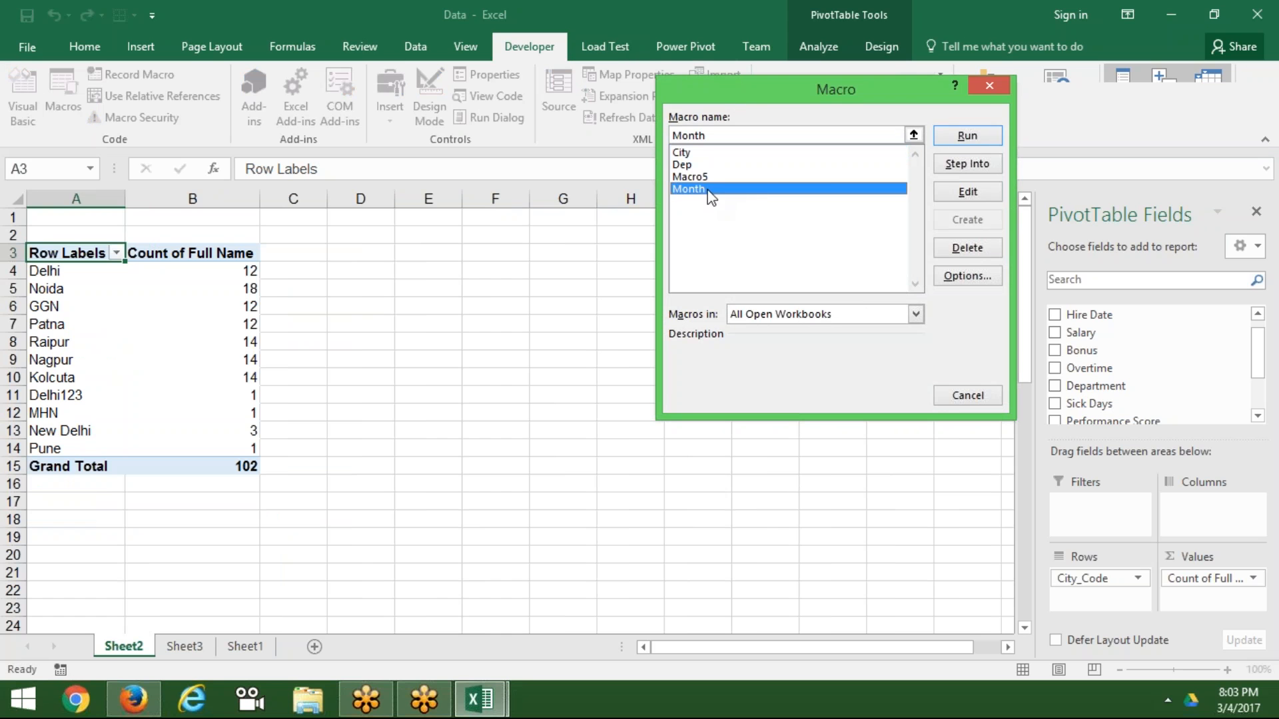
left_click(967, 136)
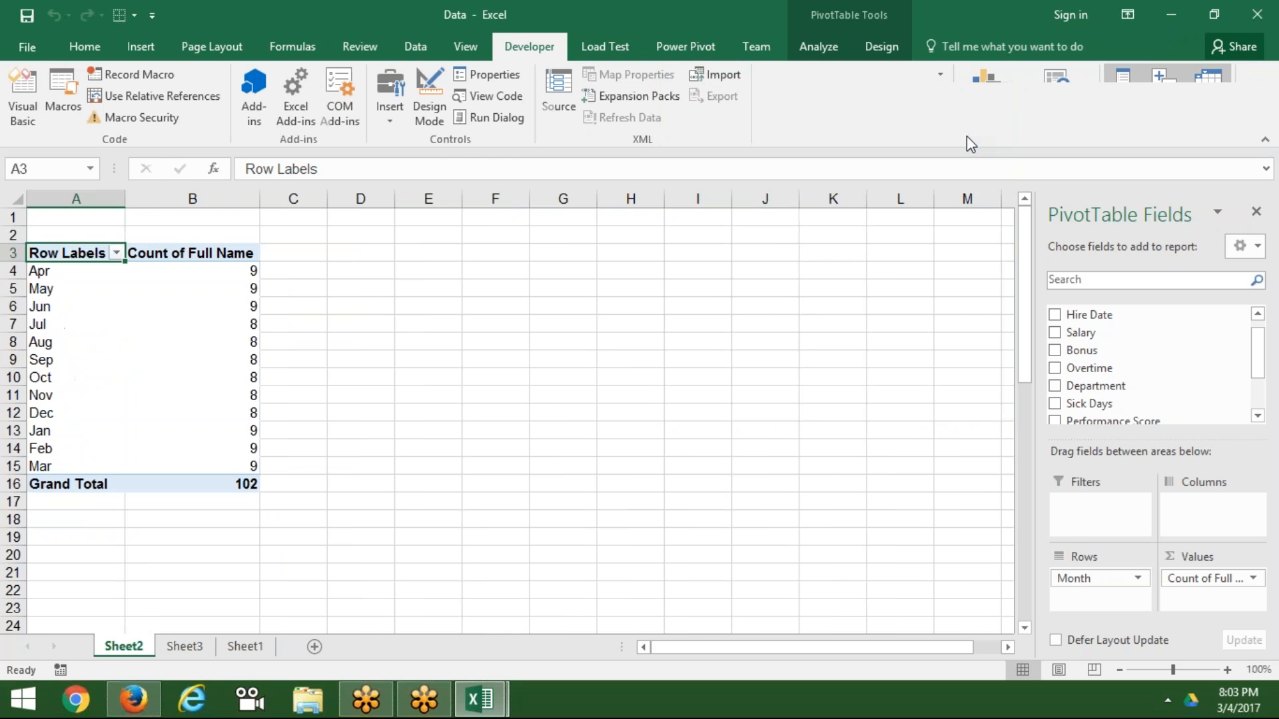
left_click(71, 102)
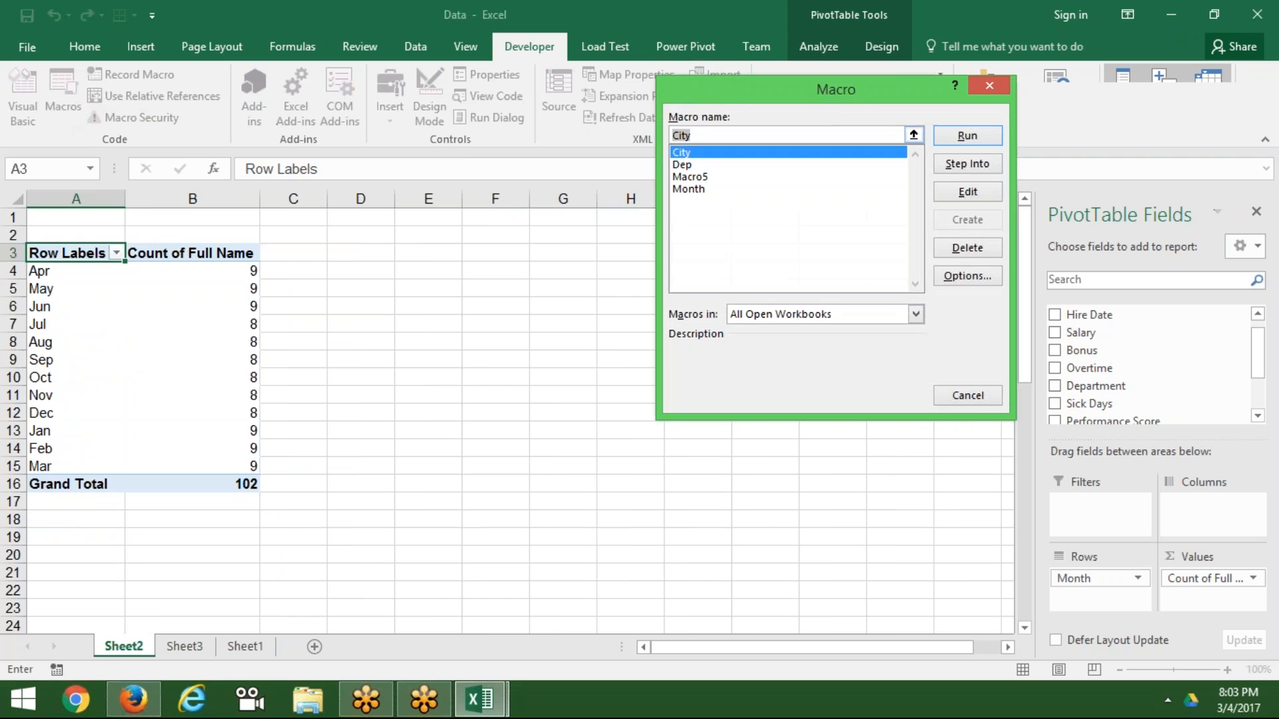
left_click(708, 165)
left_click(952, 133)
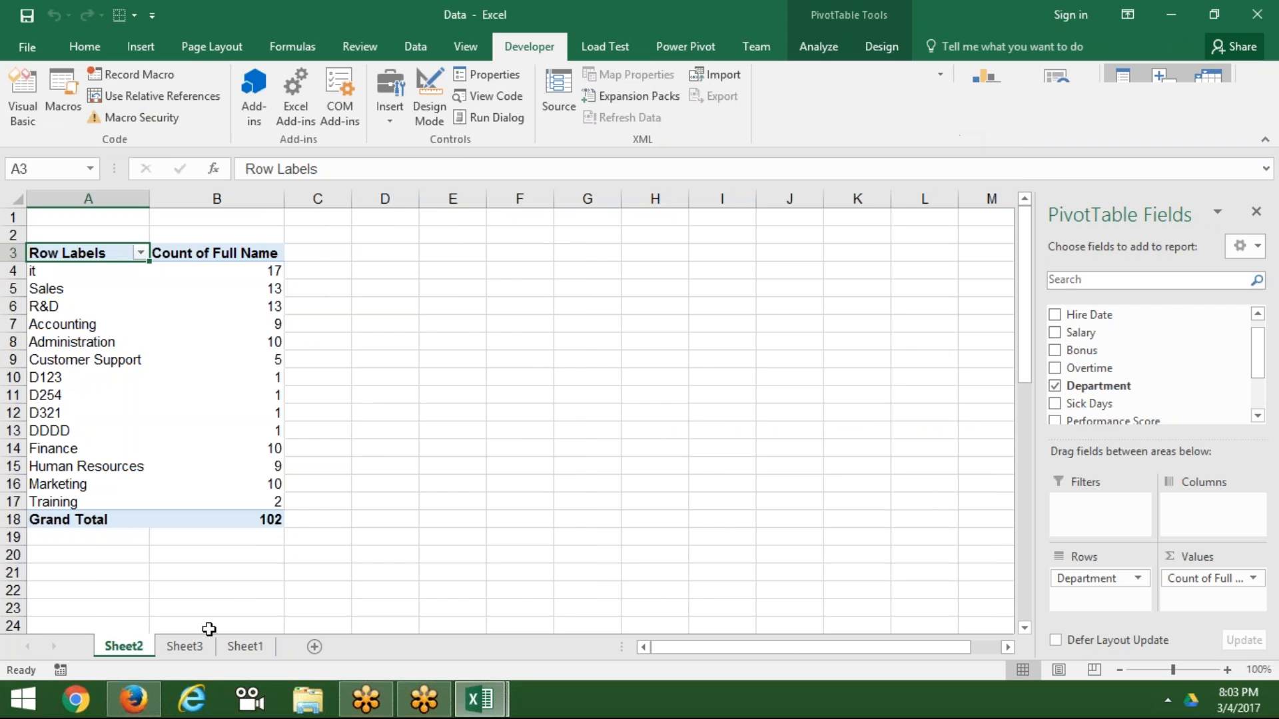
Step: Try the Month option button on the Sheet3 pivot chart
left_click(184, 645)
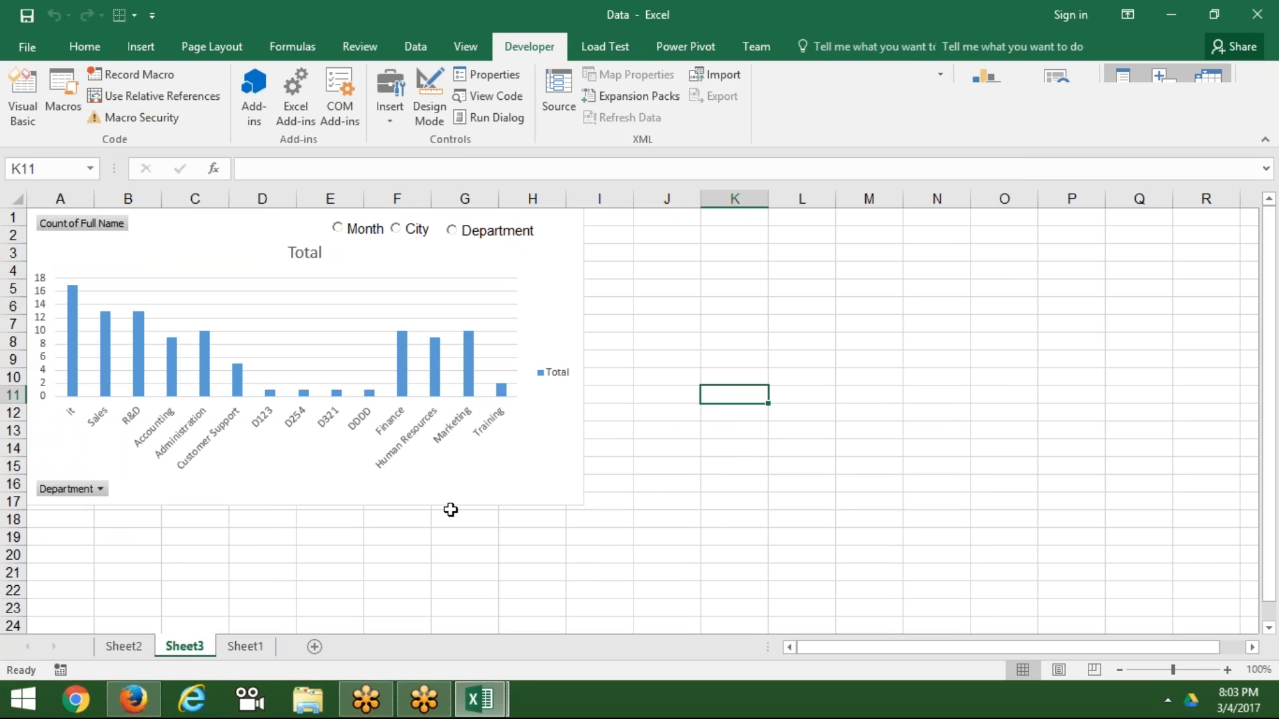
left_click(361, 230)
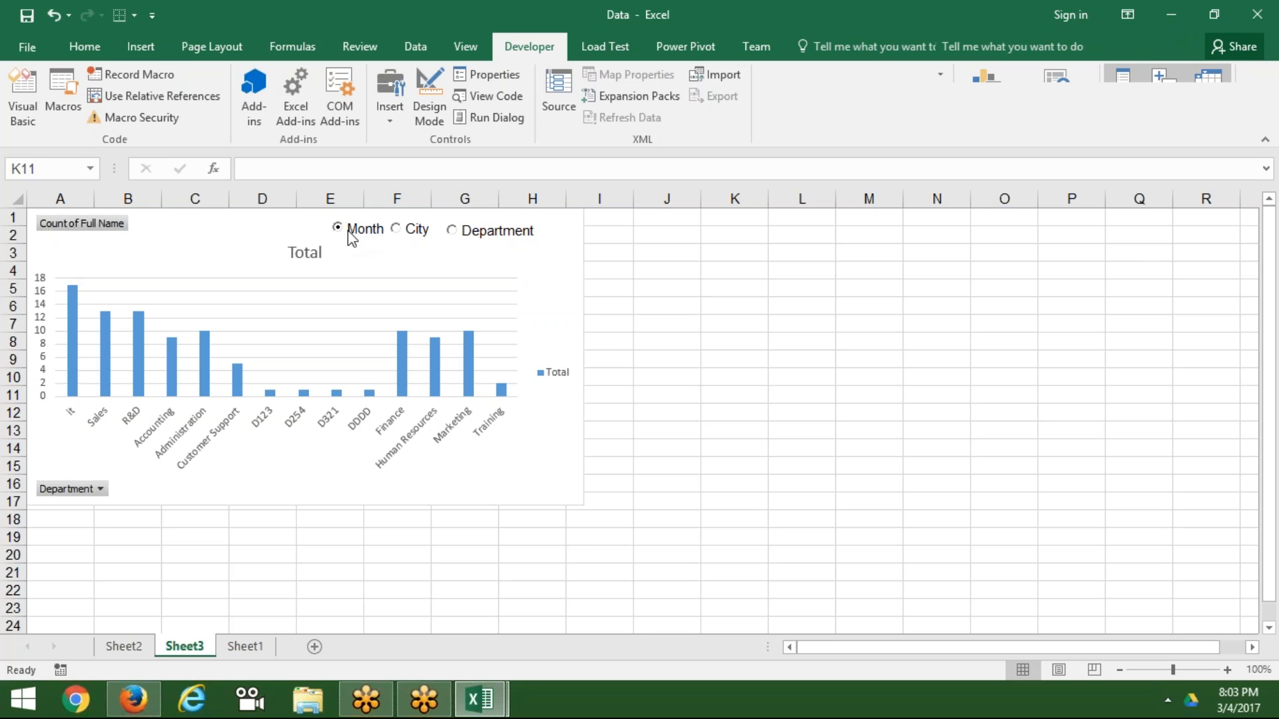
left_click(348, 230)
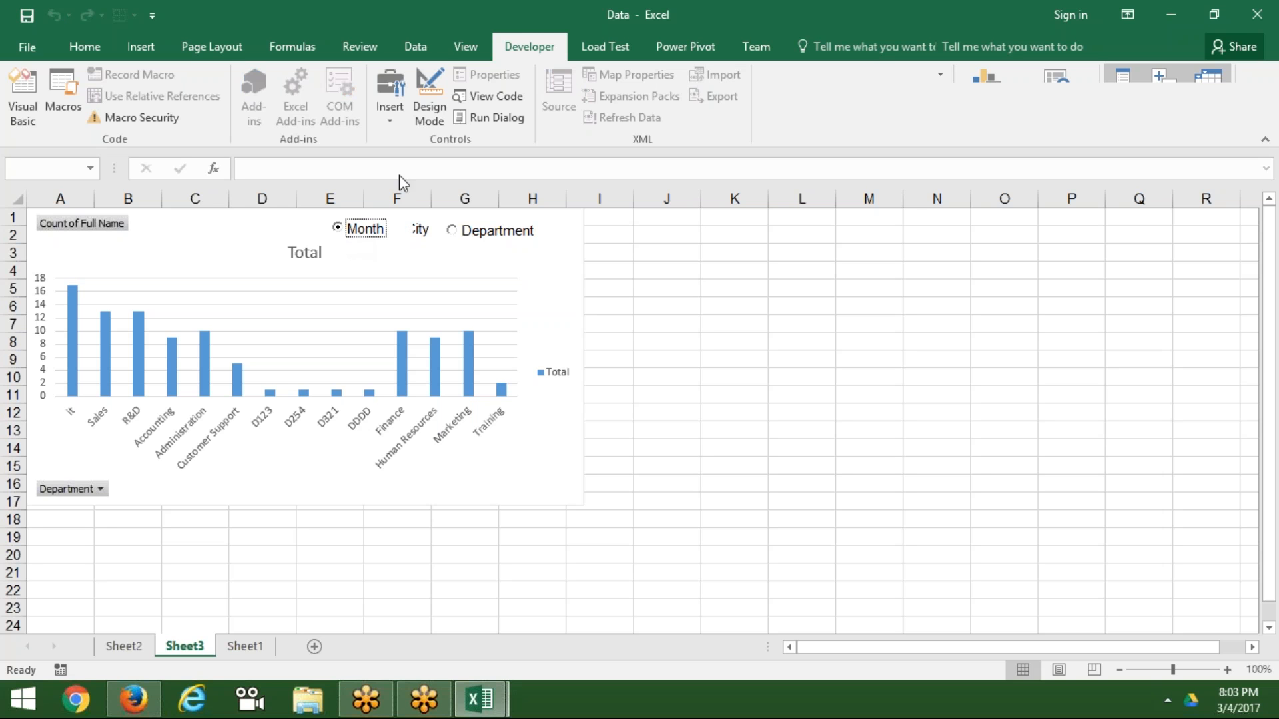
Step: Turn on Design Mode and make the Month option button's click procedure call the Month macro
left_click(429, 121)
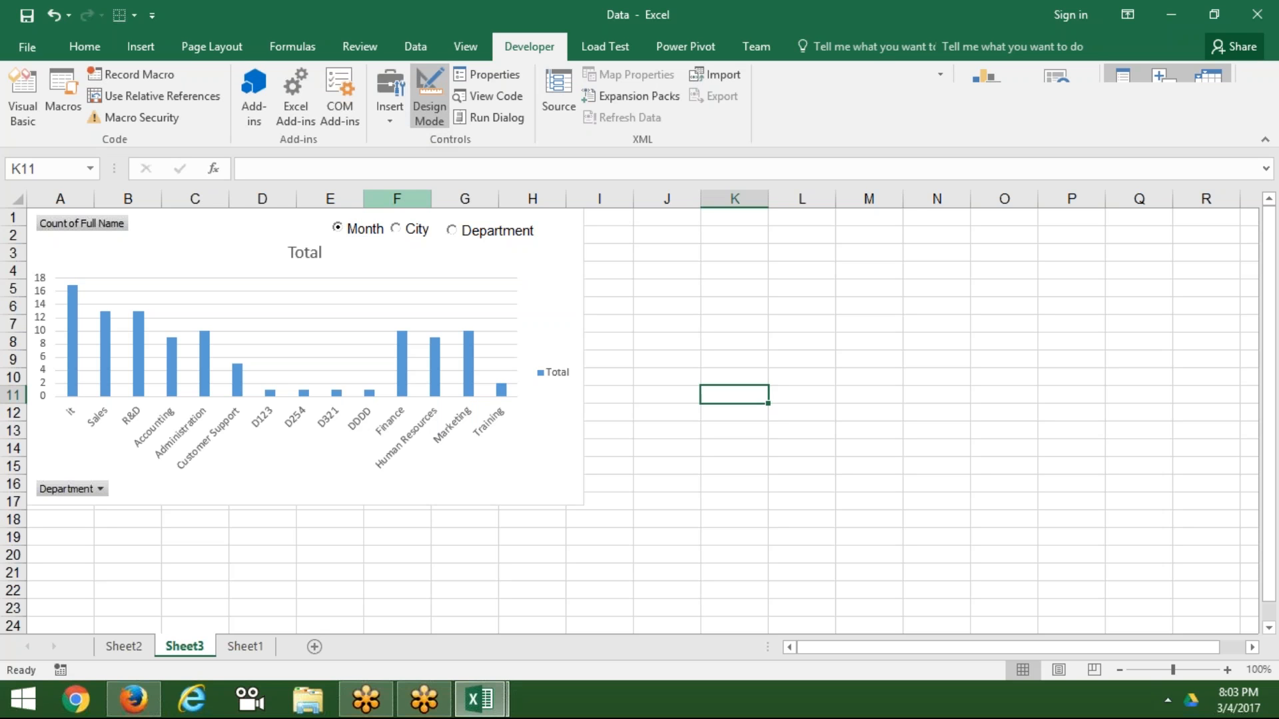
left_click(367, 223)
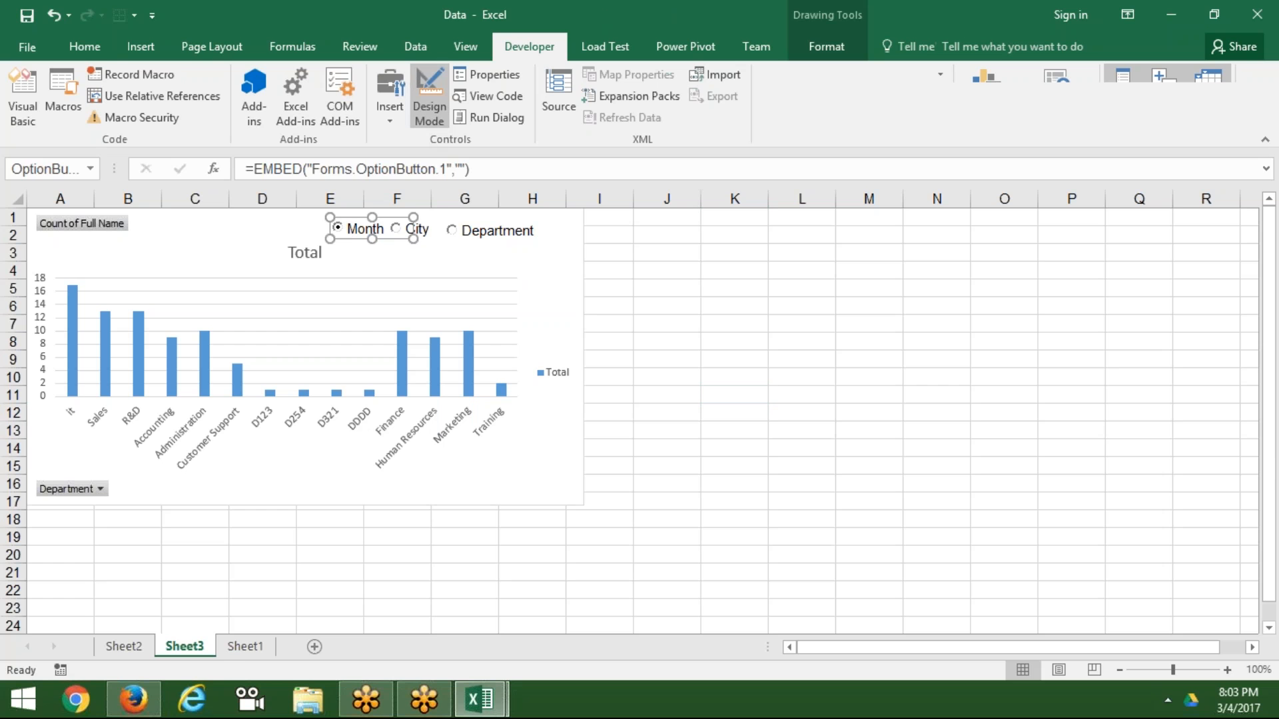
double_click(368, 229)
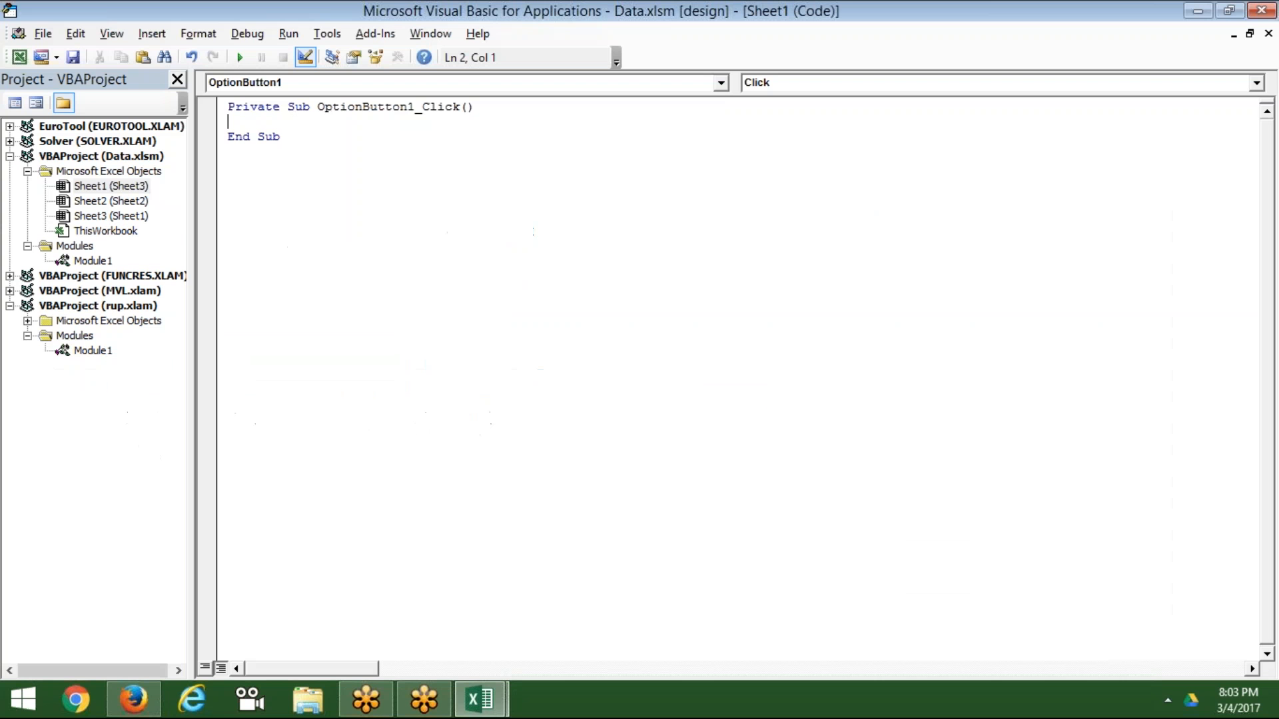
key("Return")
key("Up")
key("alt+F11")
key("alt+F11")
type("mon")
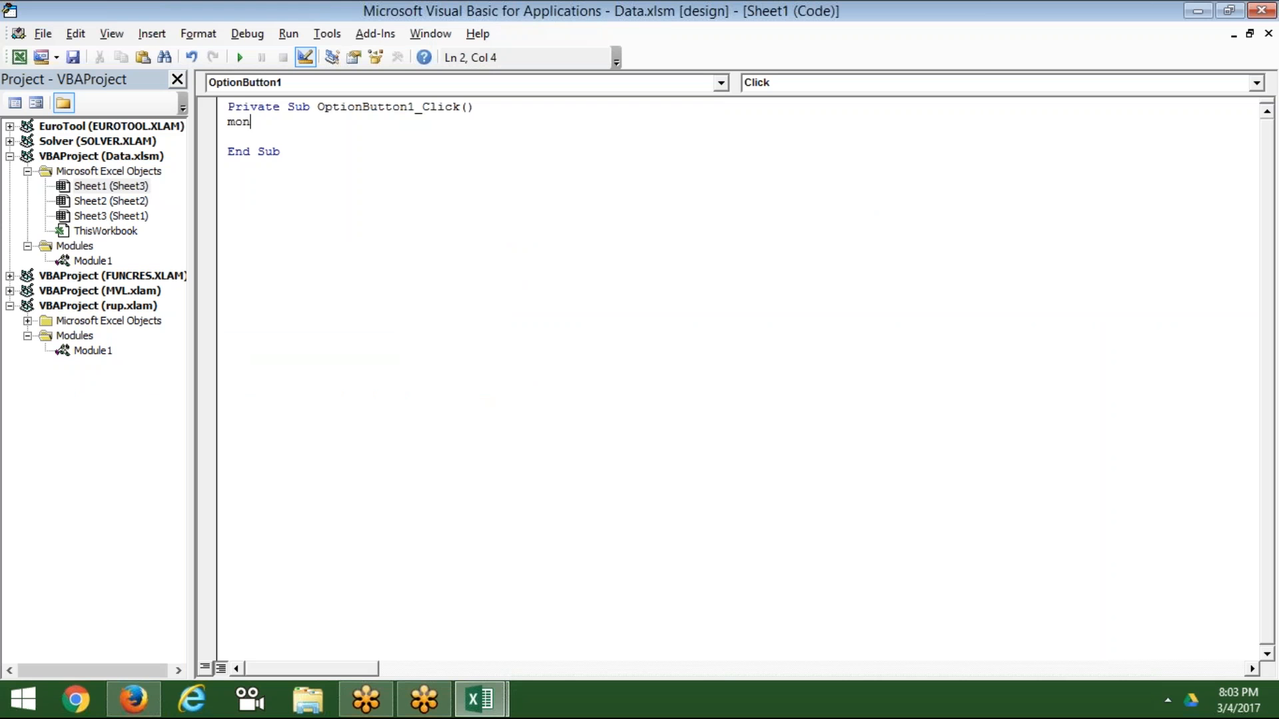
type("th")
left_click(364, 270)
Step: Create the City option button's click procedure and have it call the City macro
key("alt+F11")
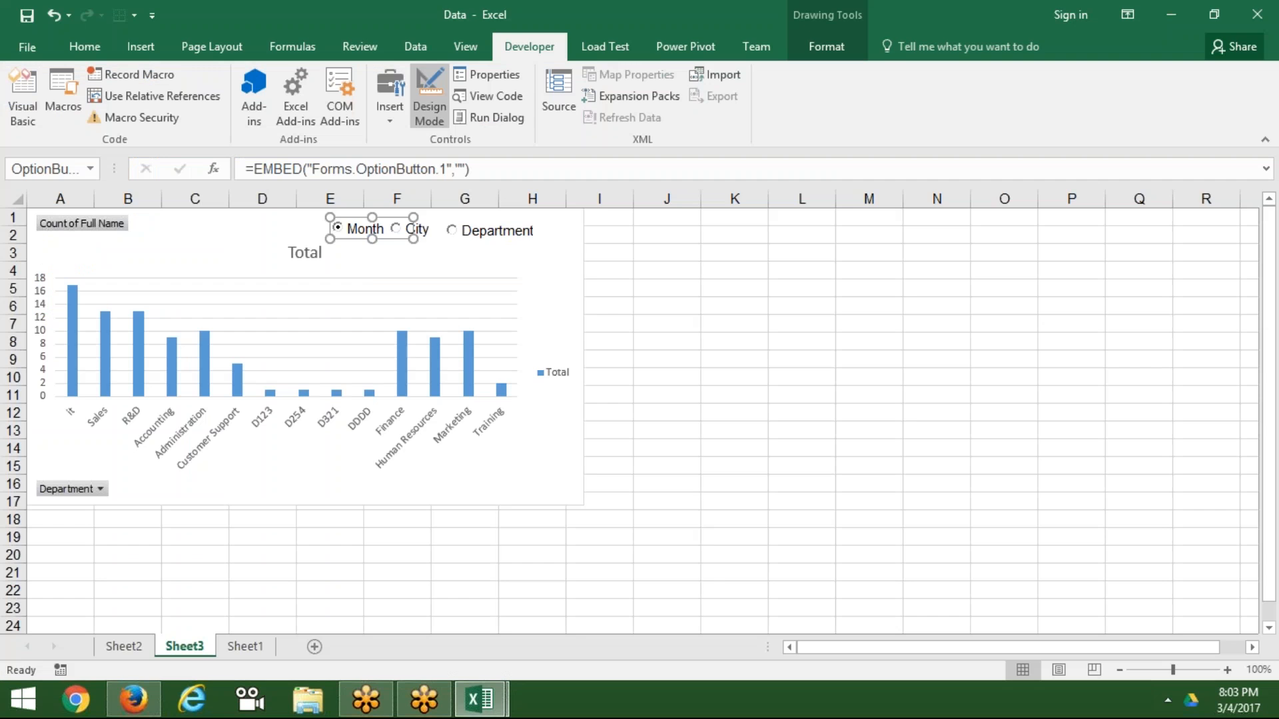
double_click(420, 230)
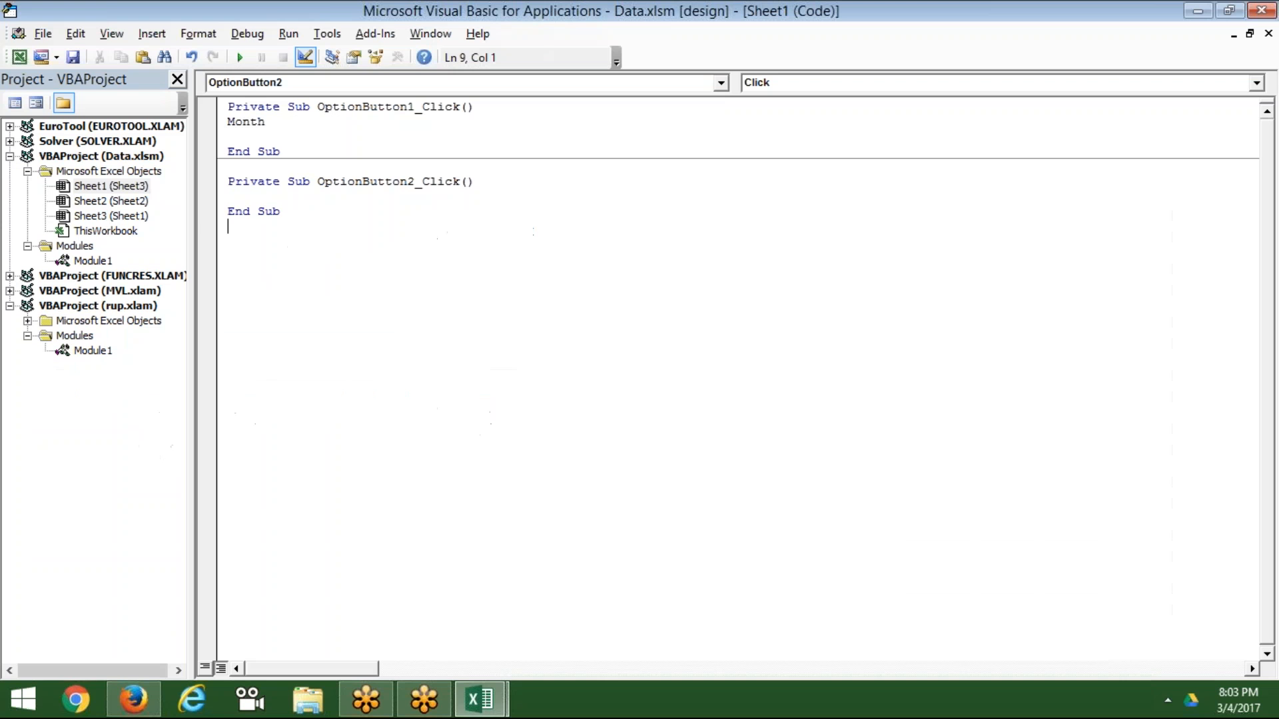
left_click(293, 198)
key("Return")
key("Up")
type("city")
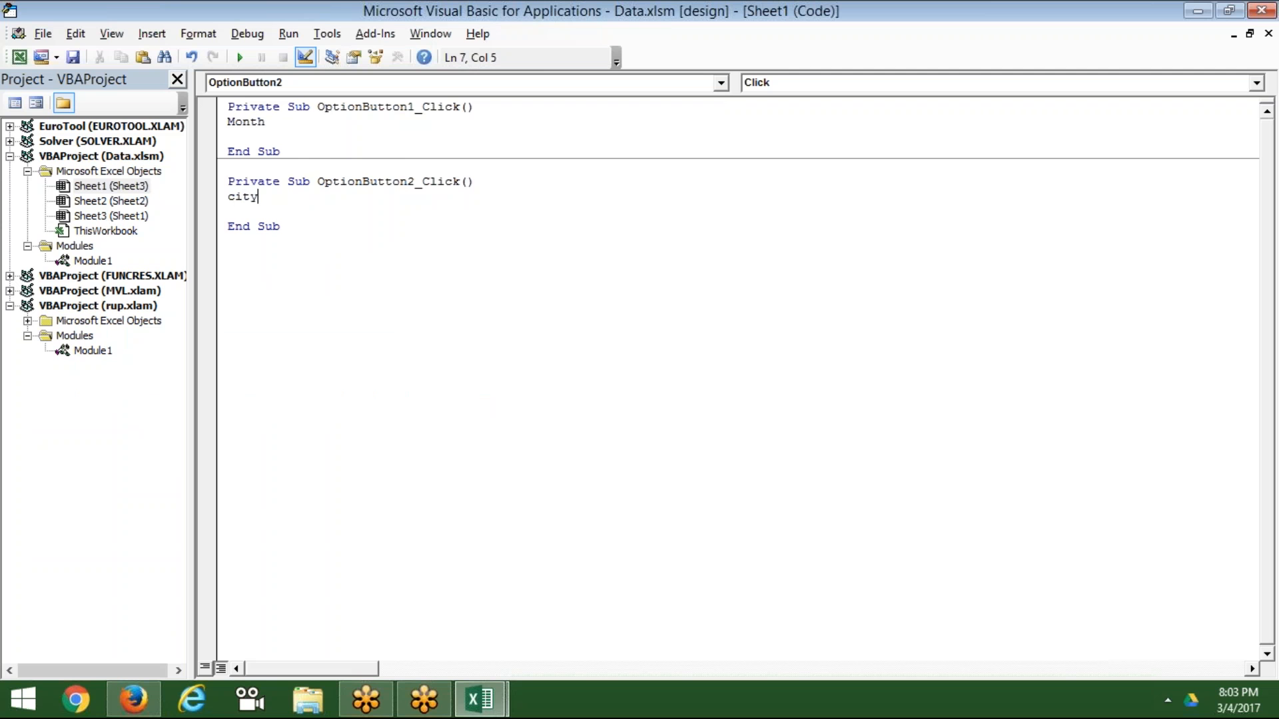
left_click(294, 232)
left_click(291, 259)
Step: Create the Department option button's click procedure and have it call the Dep macro
key("alt+Tab")
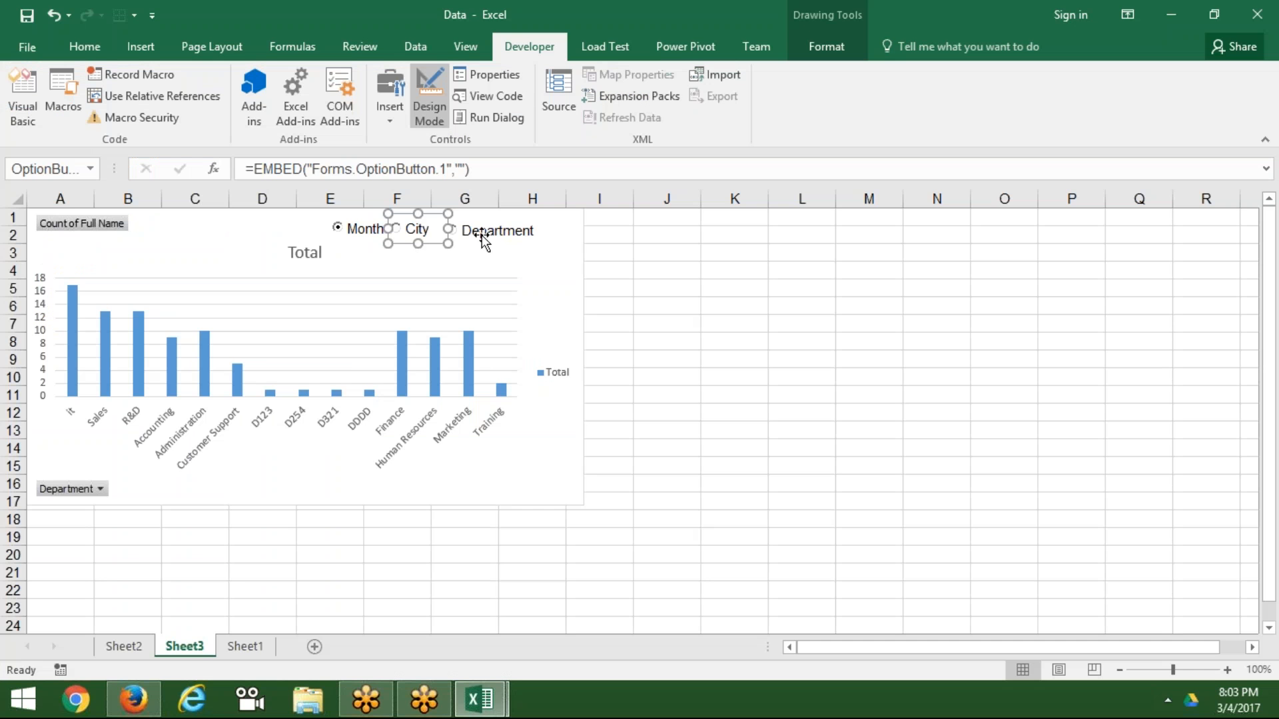
double_click(498, 231)
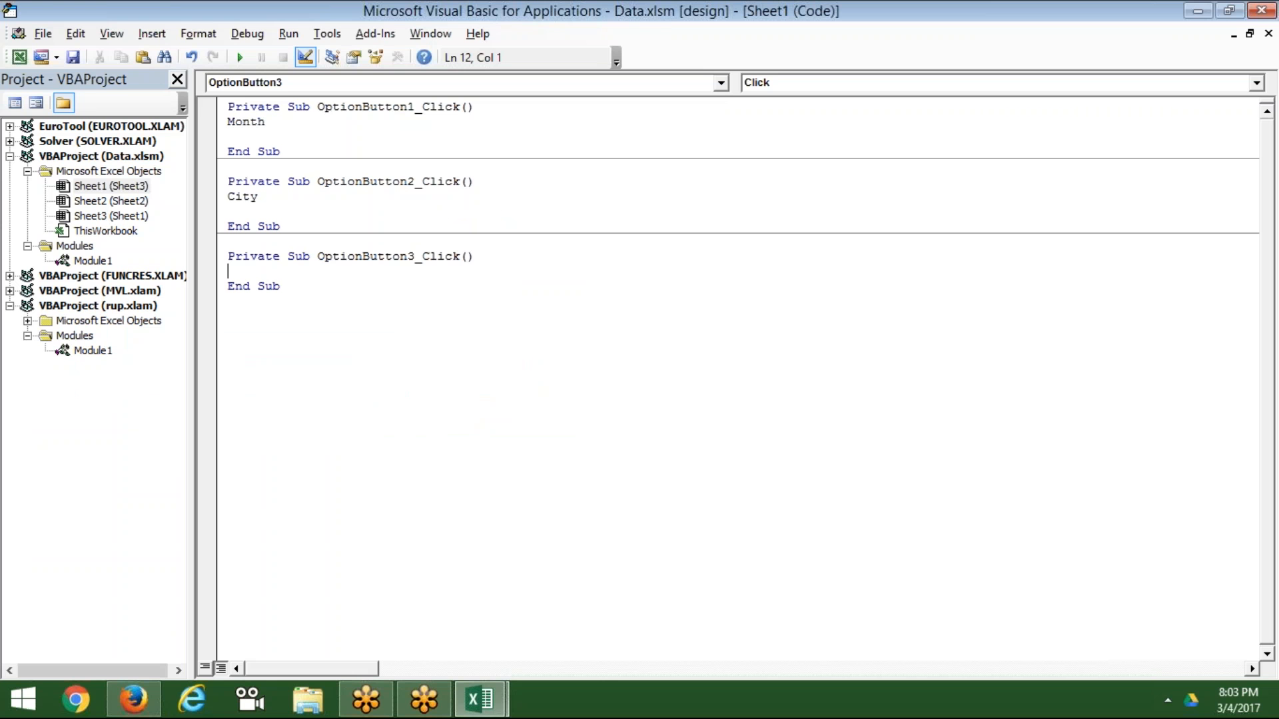
type("dep")
left_click(477, 311)
Step: Turn off Design Mode on Sheet3 and test the City option button
key("alt+F11")
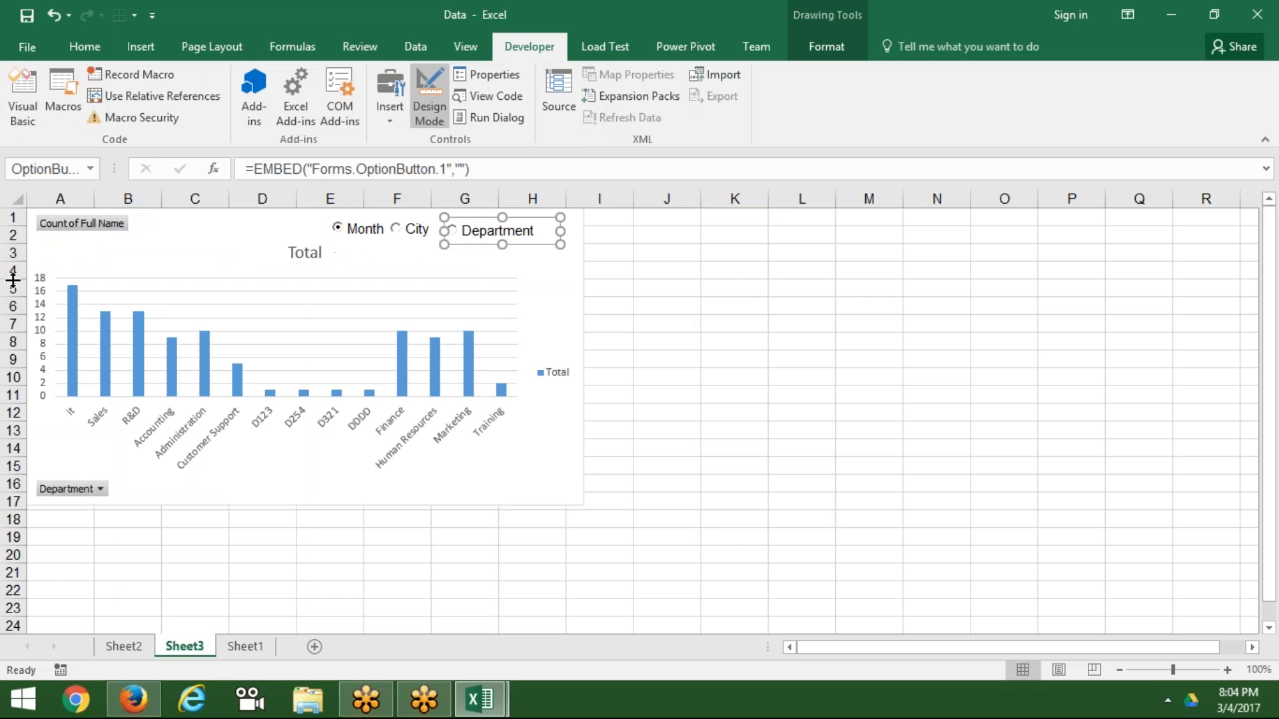
key("Escape")
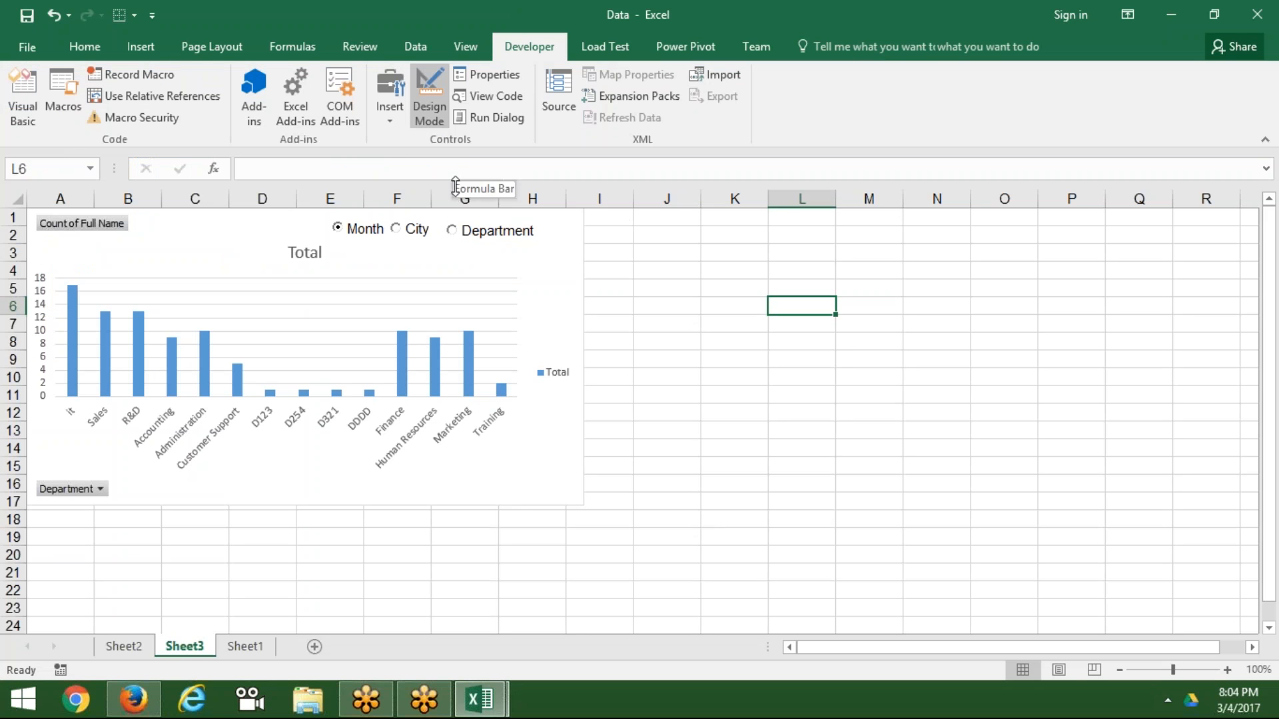
left_click(397, 124)
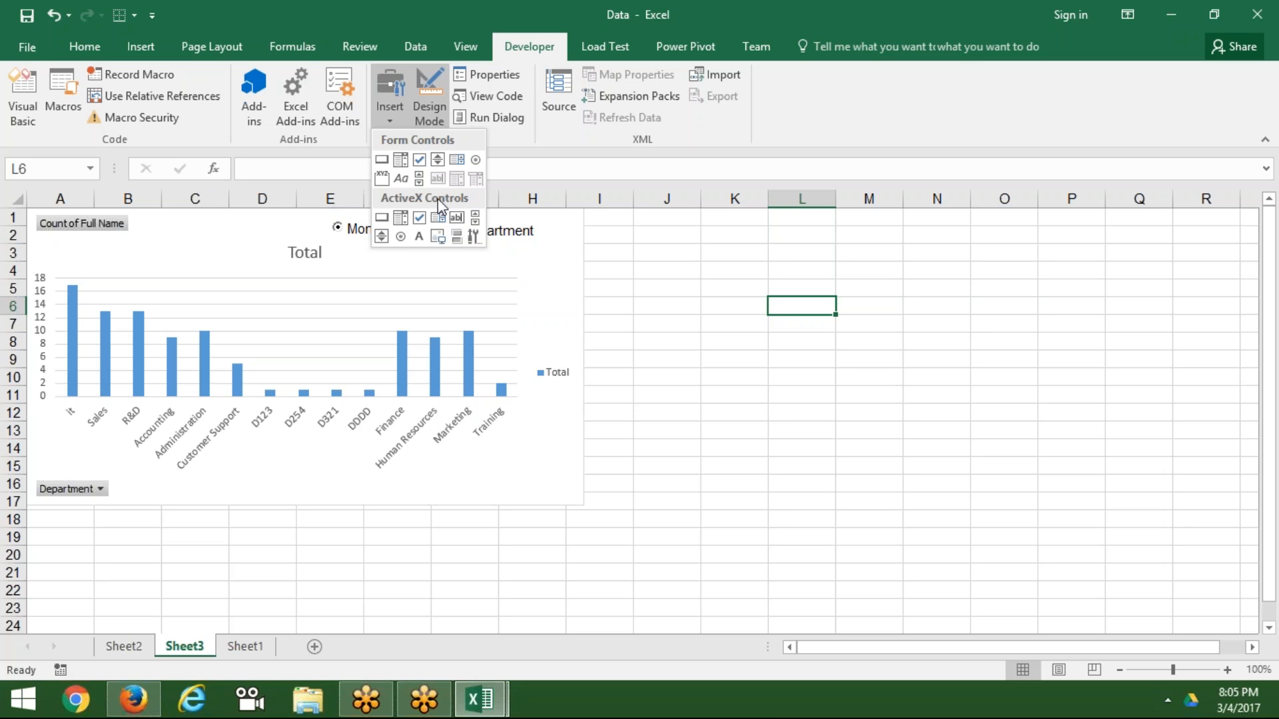
key("Escape")
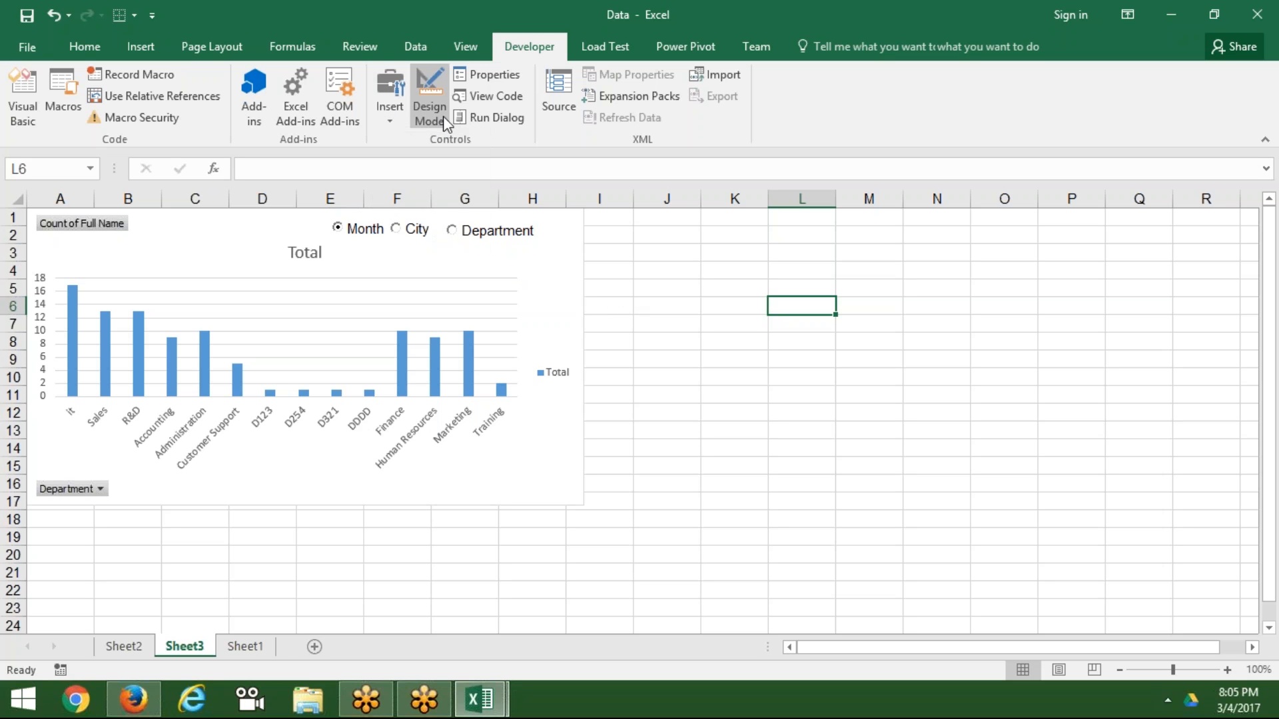
left_click(776, 340)
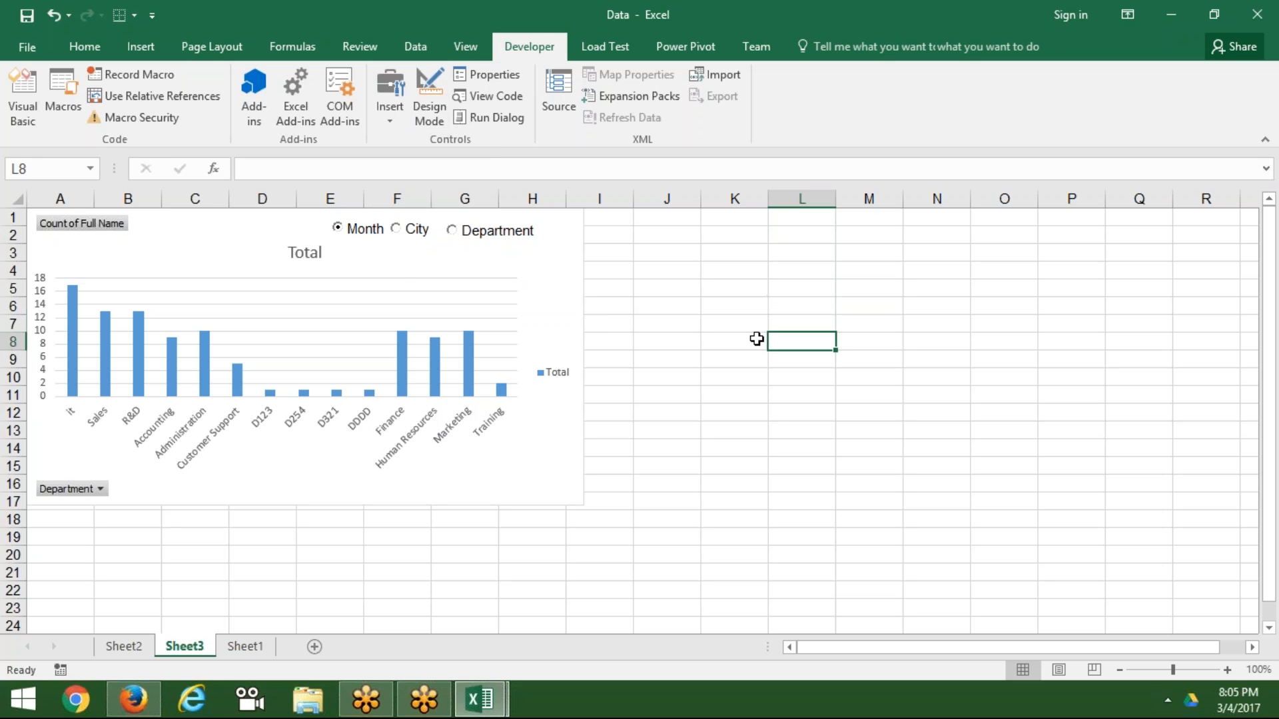
left_click(401, 230)
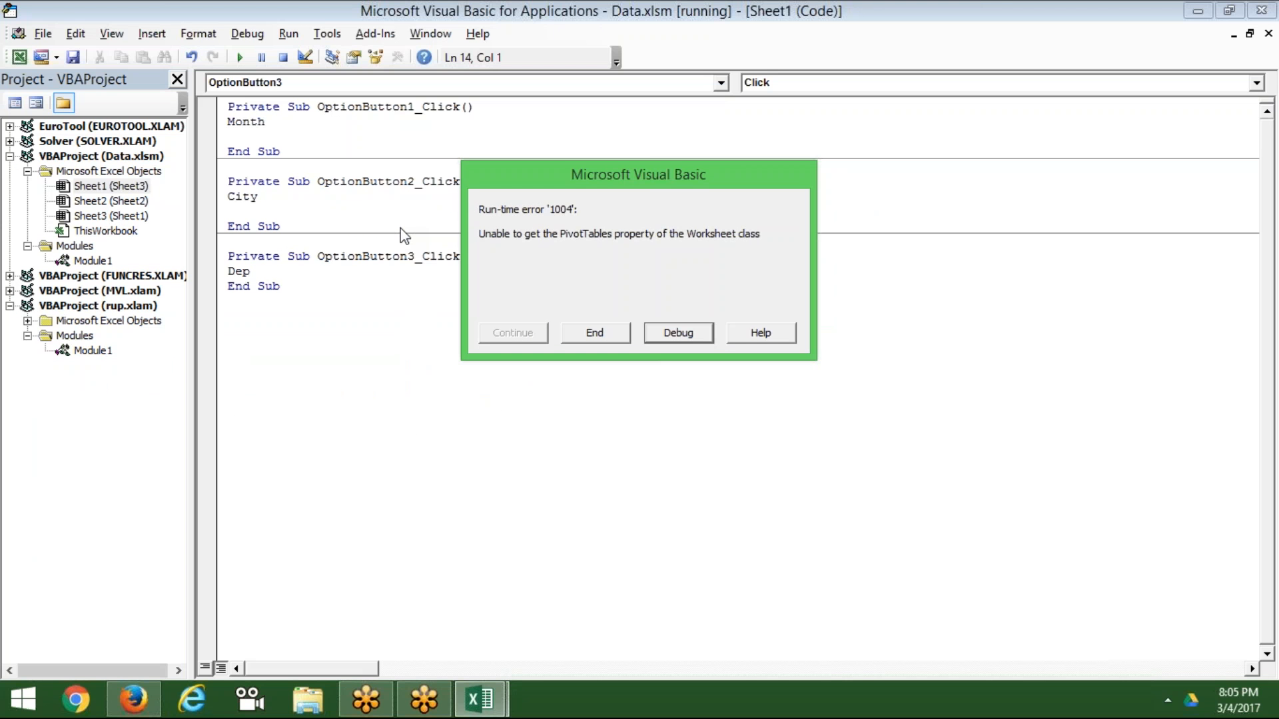
Step: Debug the City macro at its ClearTable statement, check which sheet holds the pivot table, and stop the halted run
left_click(674, 337)
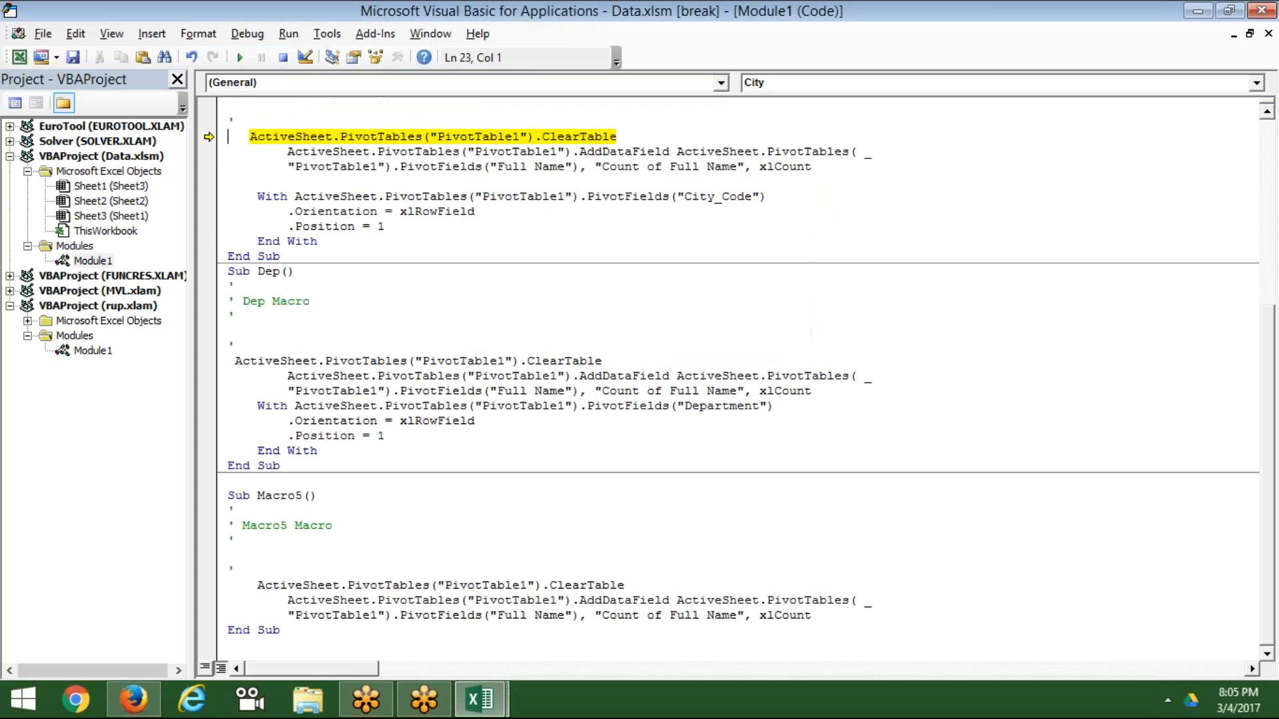
left_click(329, 136)
key("alt+F11")
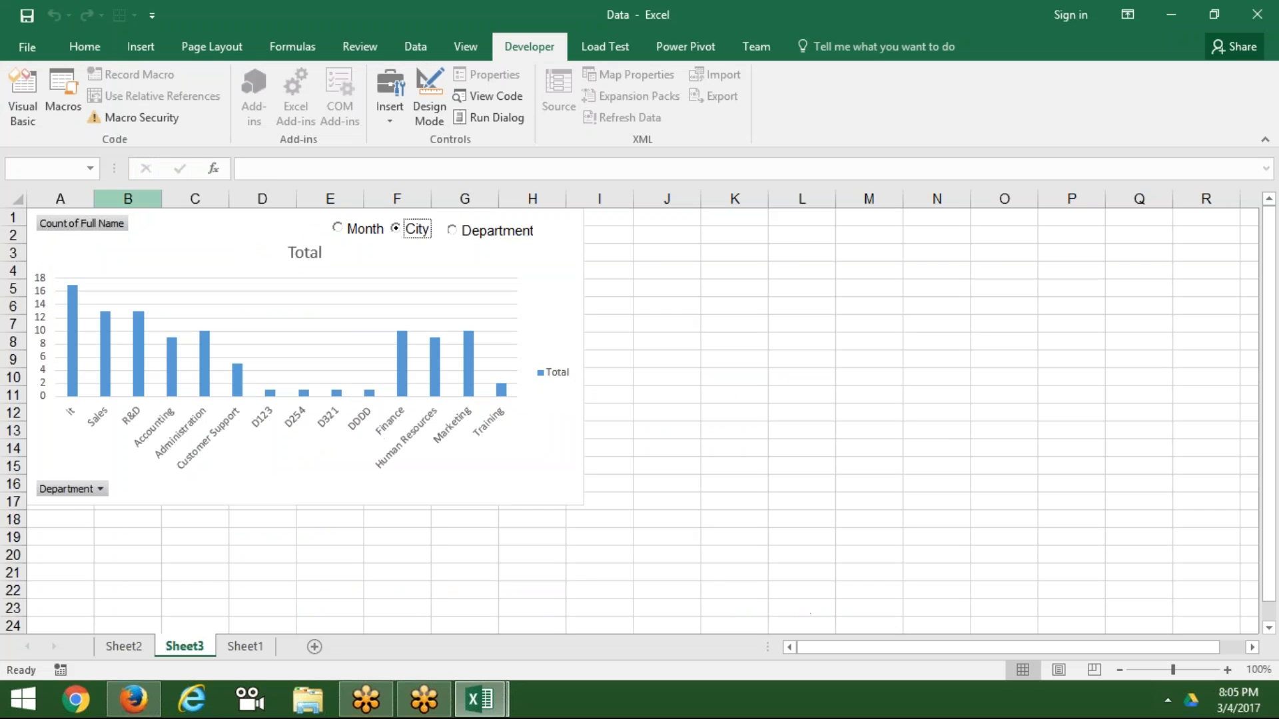
left_click(127, 645)
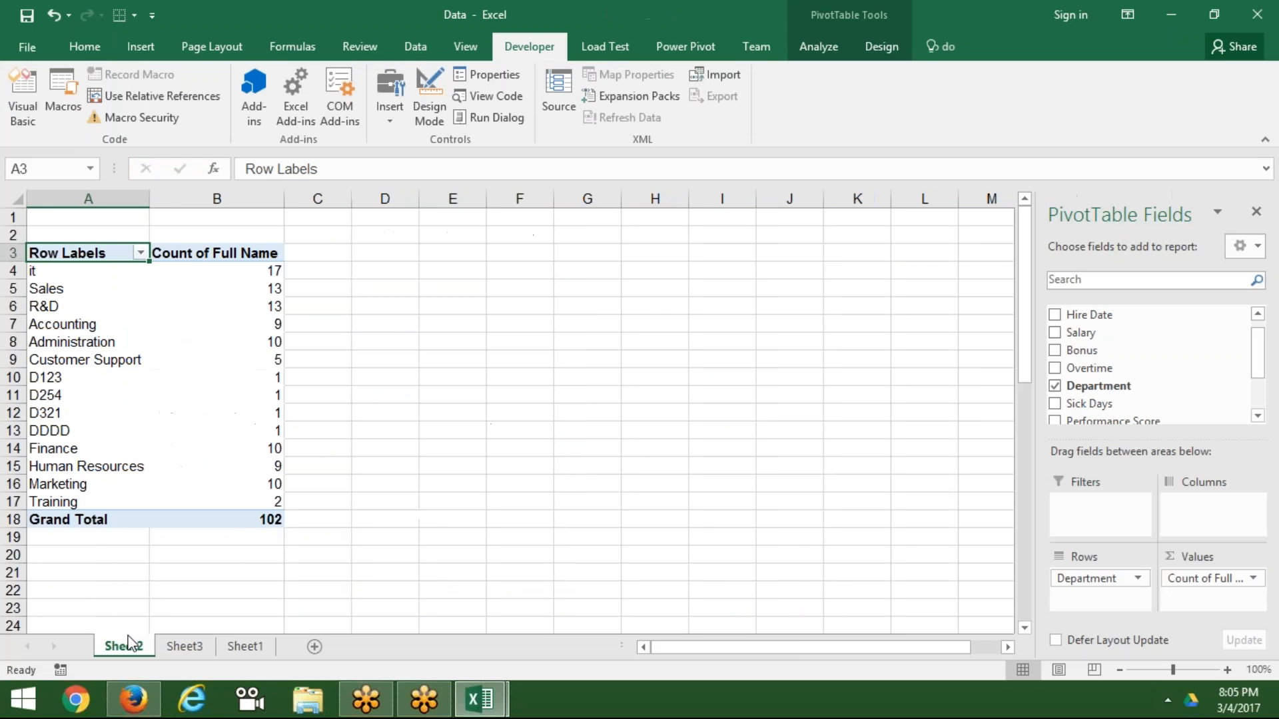
key("alt+F11")
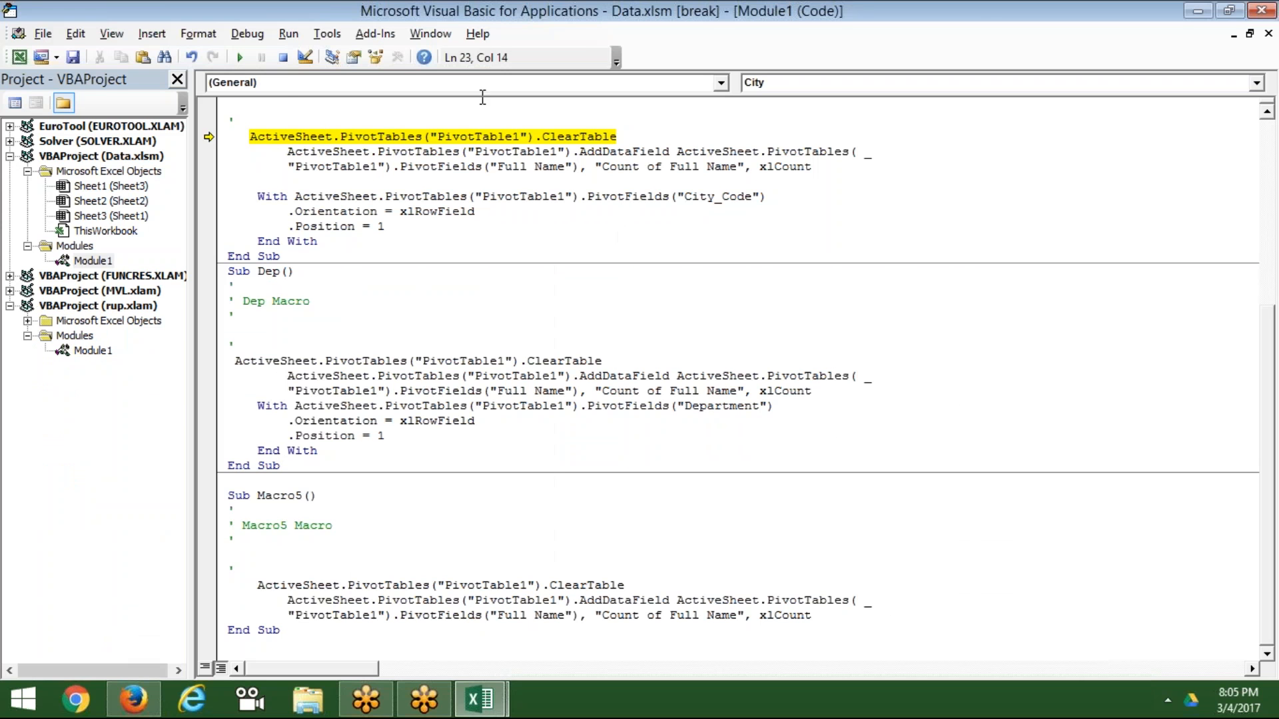
left_click(283, 57)
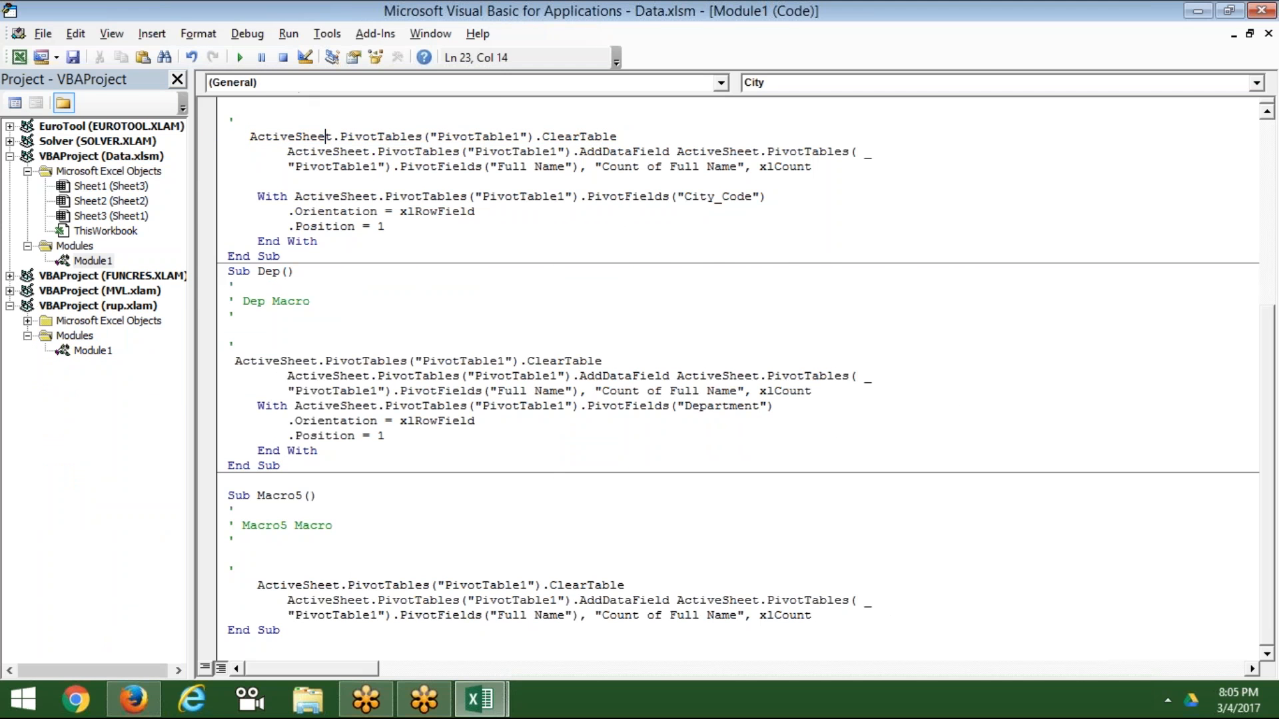
Step: Replace every occurrence of Activesheet with sheet2 throughout the current module
left_click(324, 165)
key("ctrl+h")
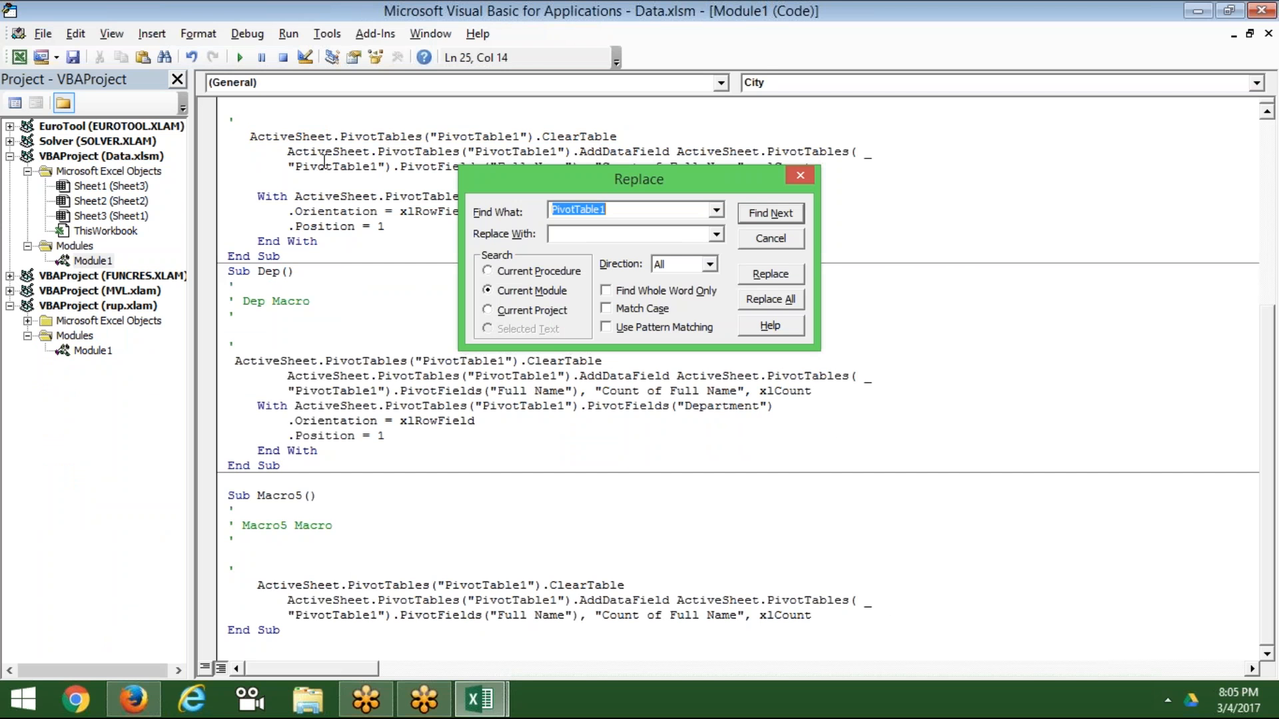
type("Activesheet")
left_click(556, 235)
type("sheet")
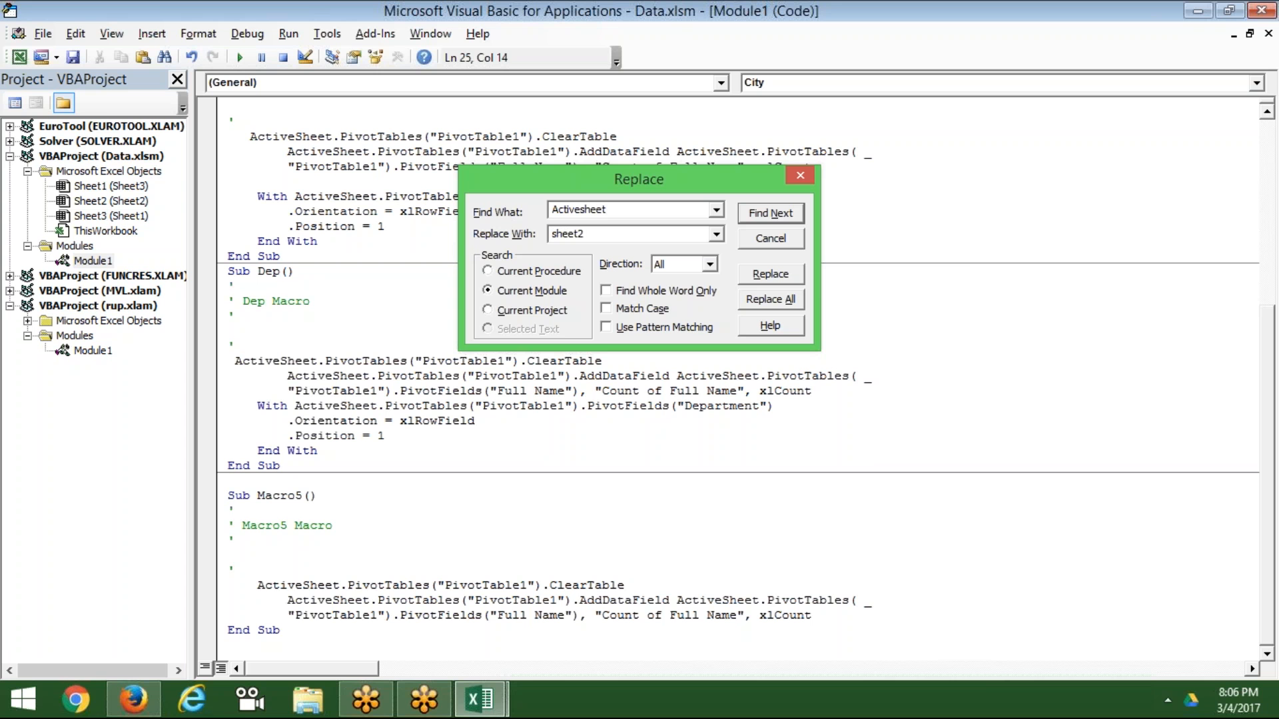
left_click(790, 301)
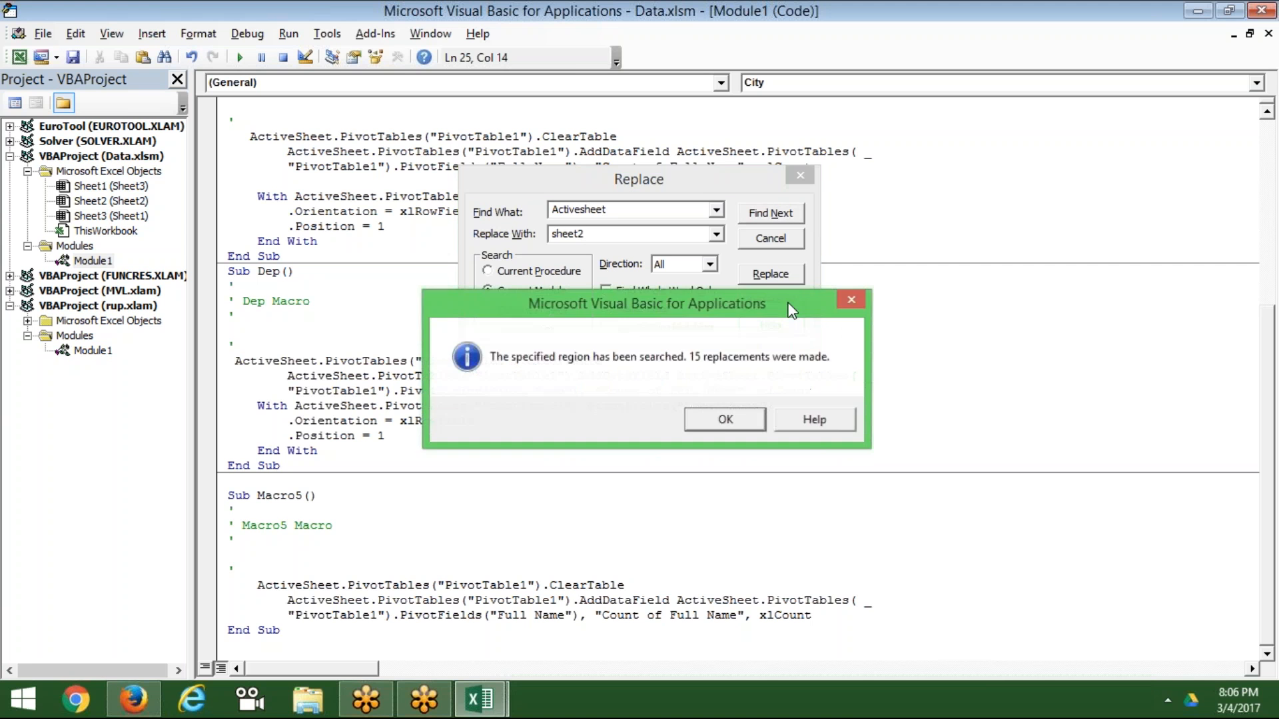
left_click(736, 420)
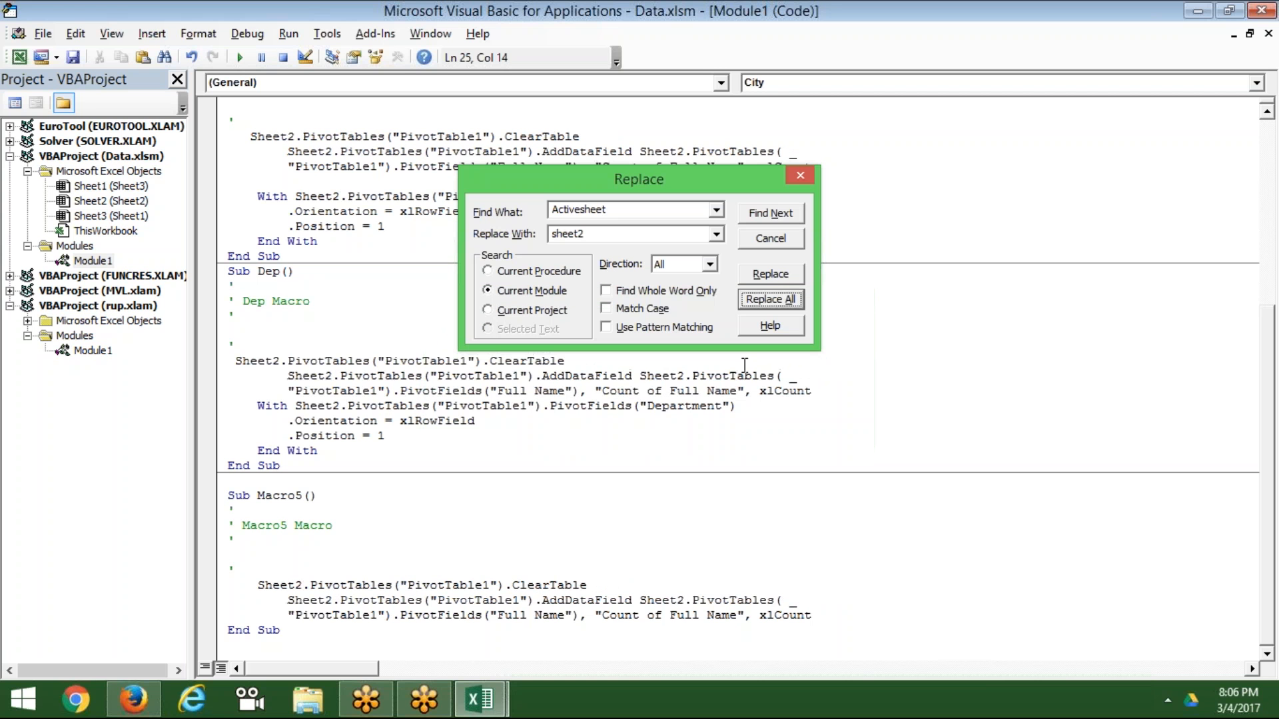
left_click(803, 176)
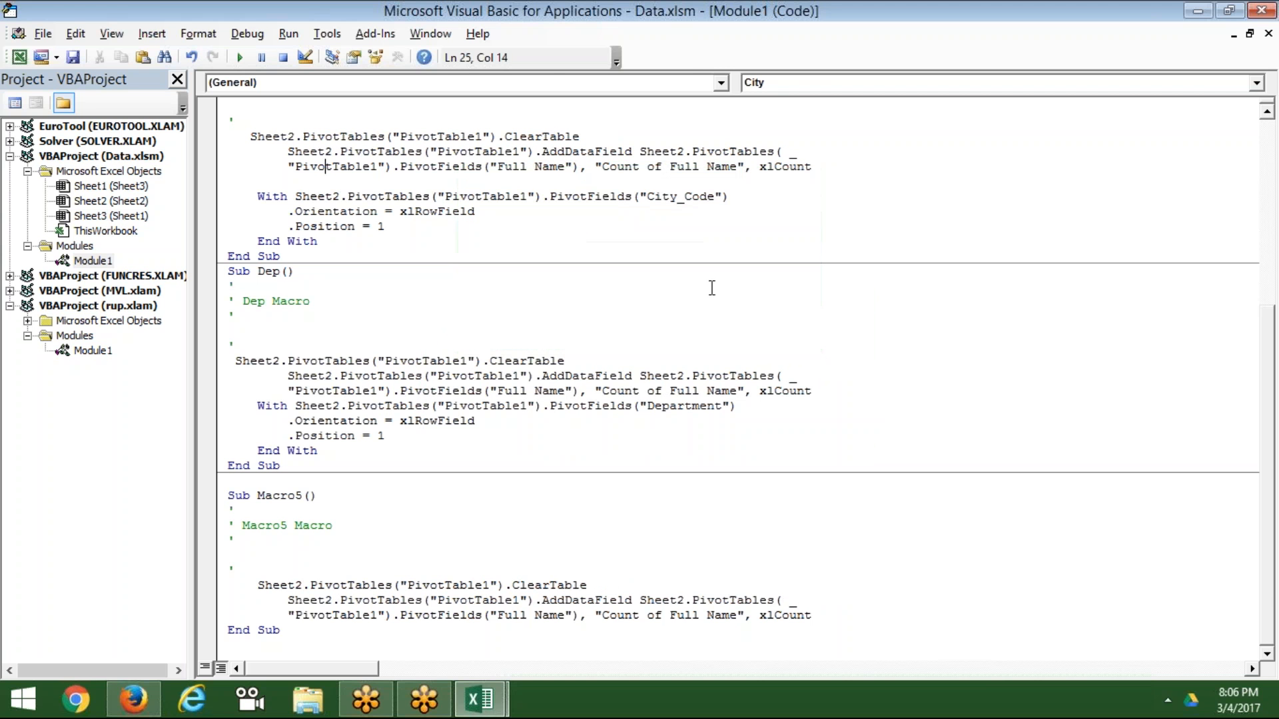
Step: Return to Sheet3 in the workbook and test the Month, Department and City option buttons on the pivot chart
left_click(712, 287)
key("alt+F11")
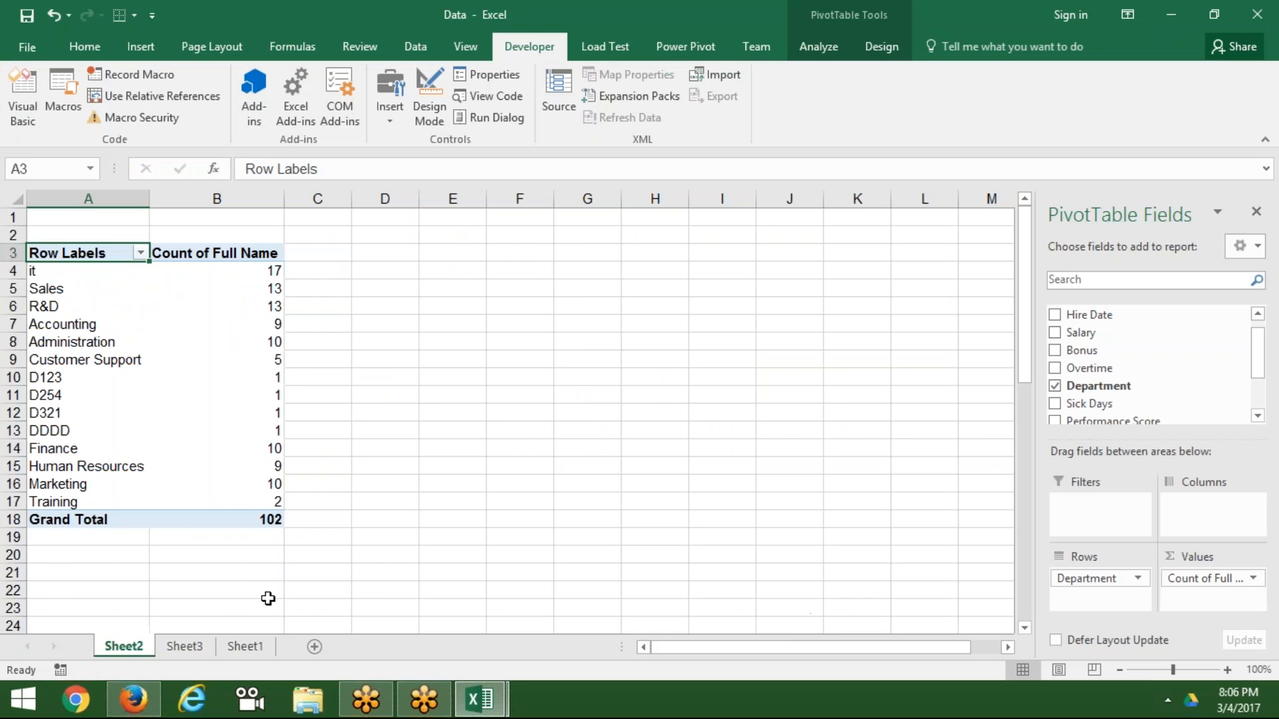
left_click(184, 647)
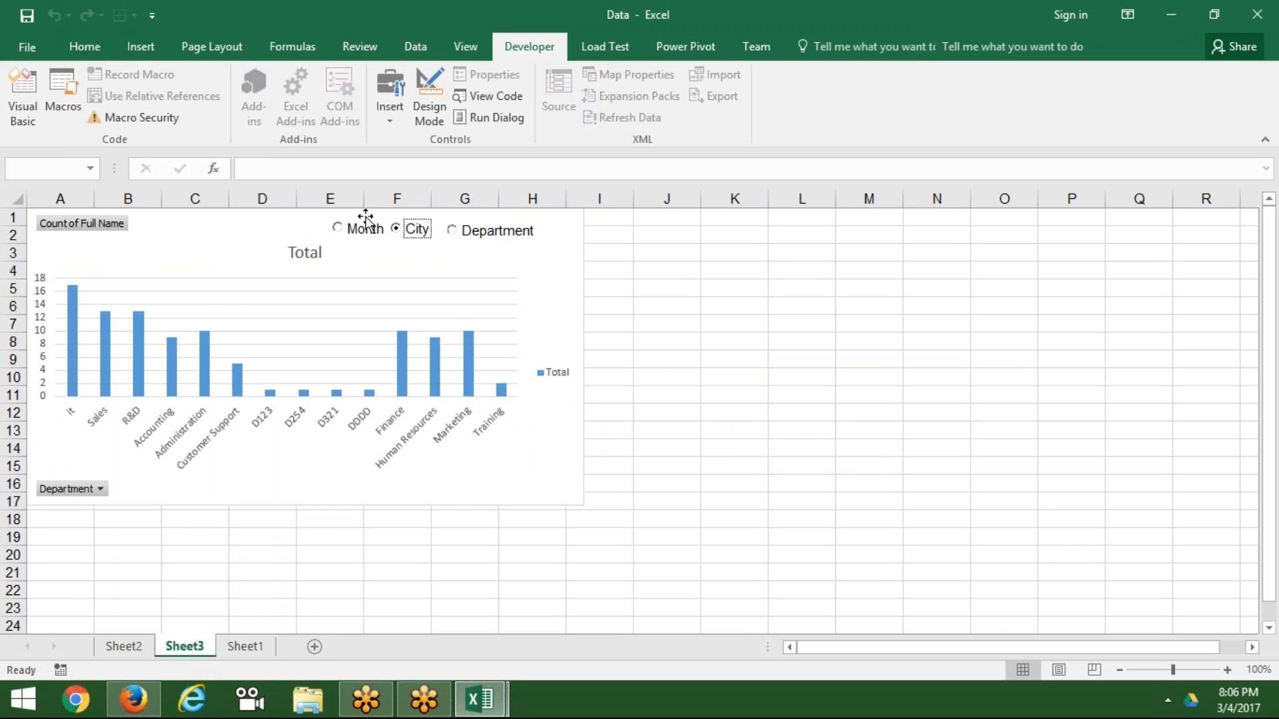
left_click(344, 232)
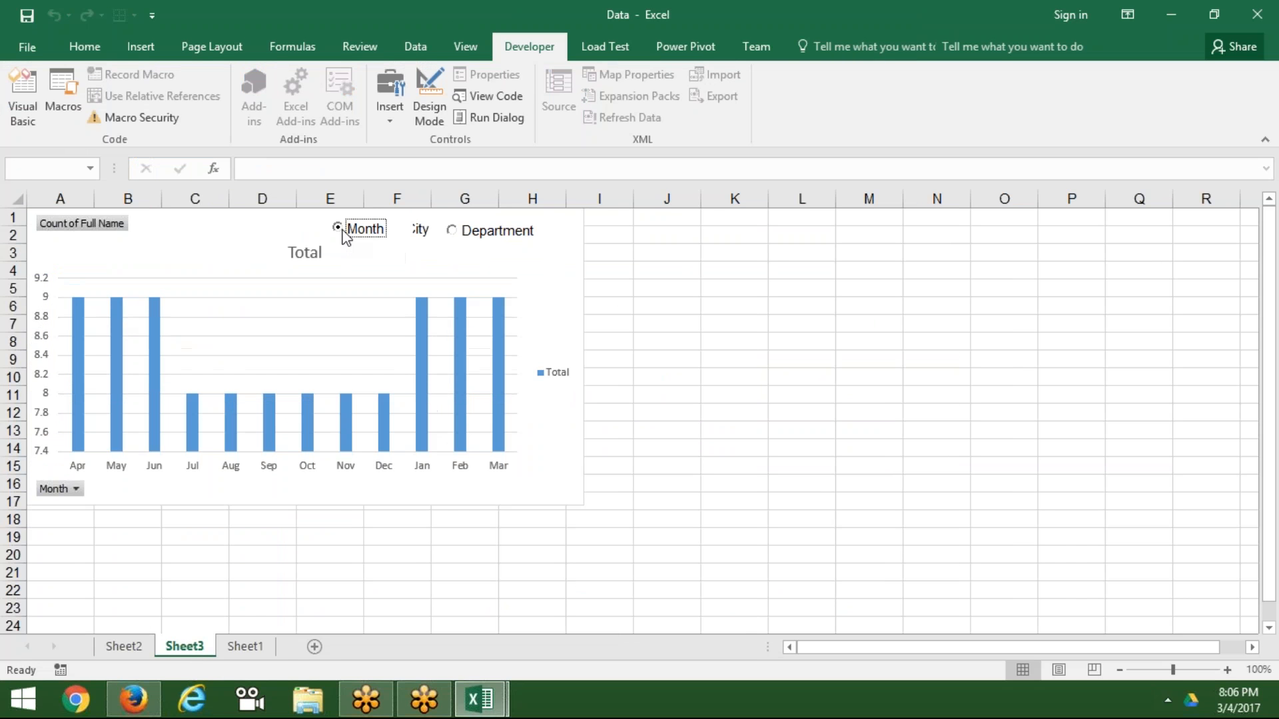
left_click(451, 231)
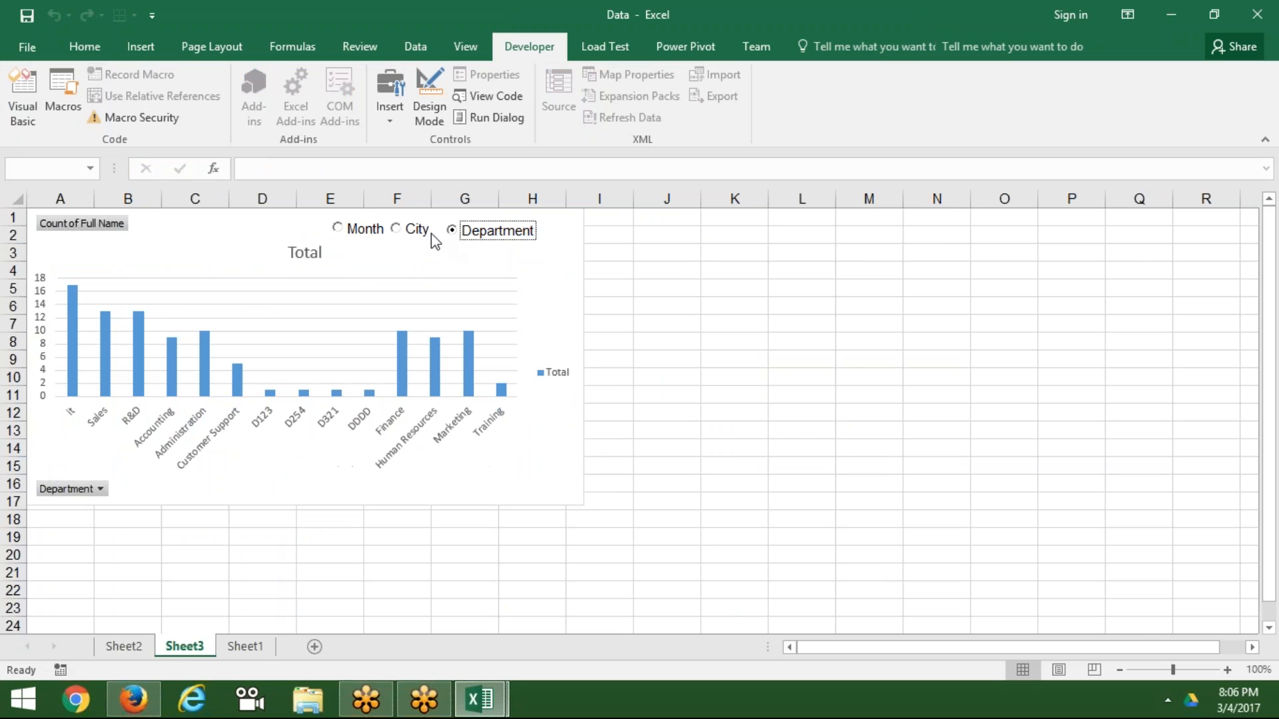
left_click(397, 228)
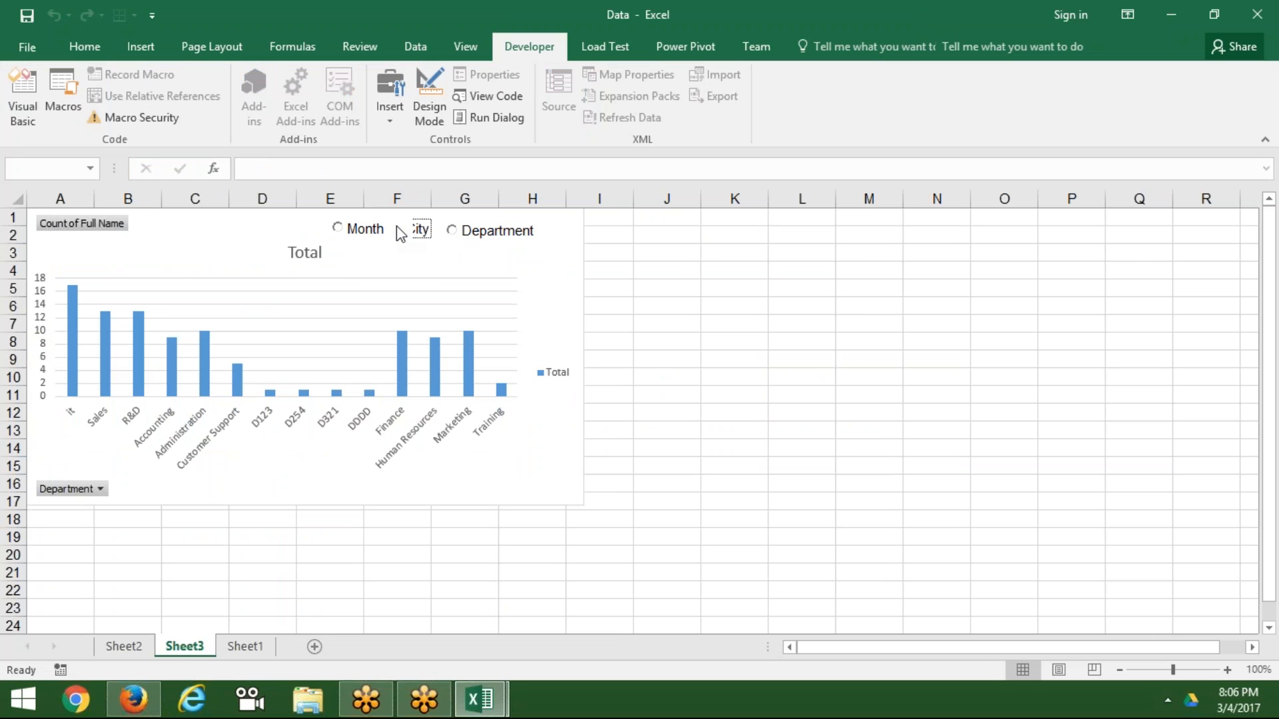
left_click(338, 228)
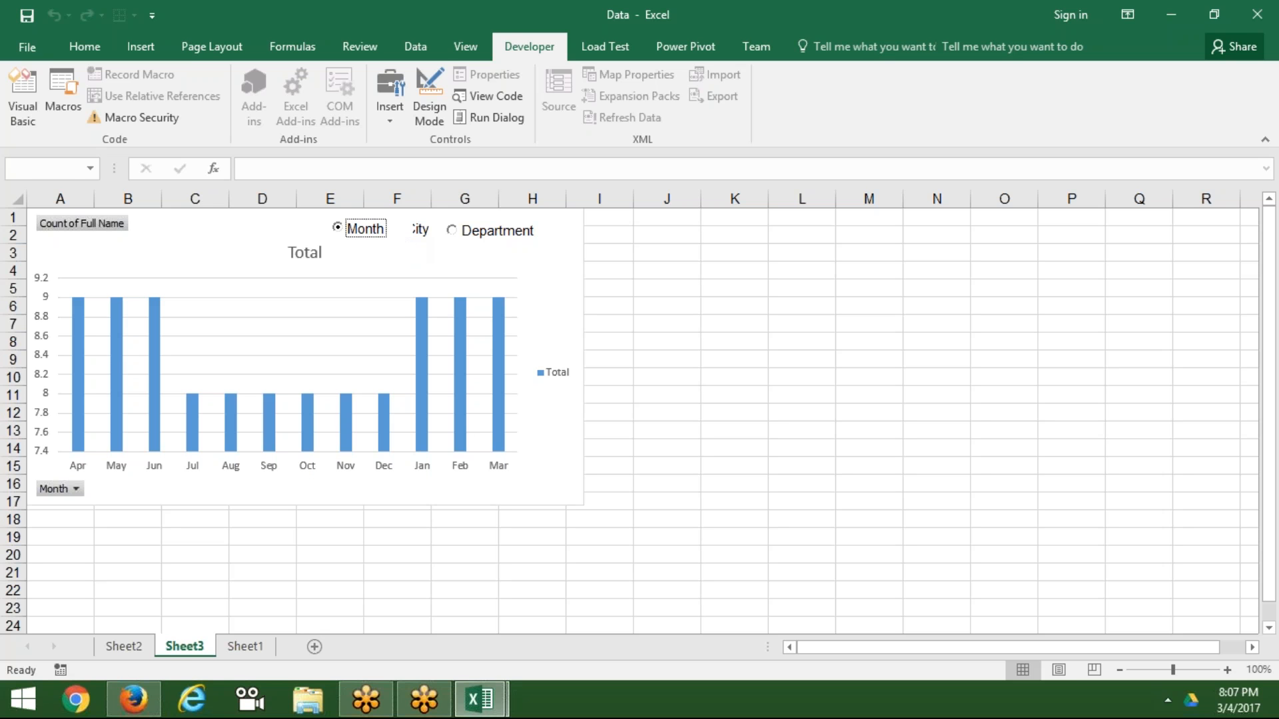
Step: In Design Mode, narrow the Month option button so it no longer overlaps City, and turn Design Mode off
left_click(441, 103)
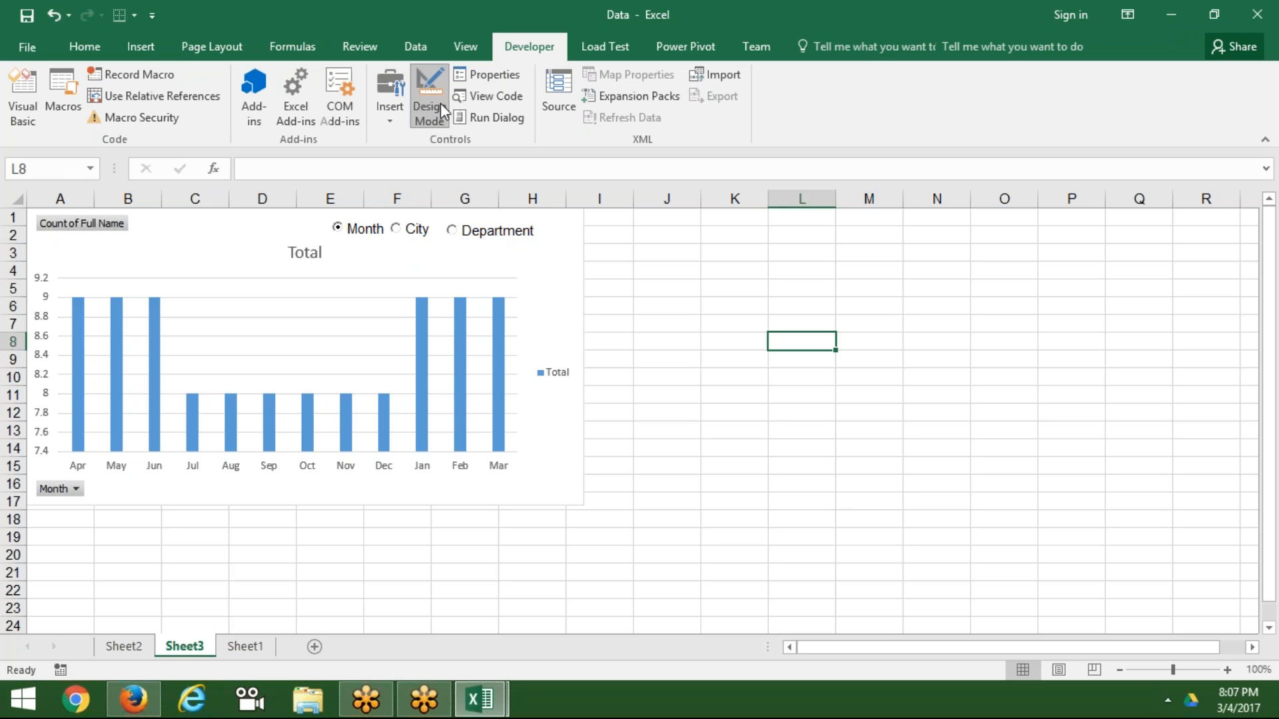
left_click(377, 230)
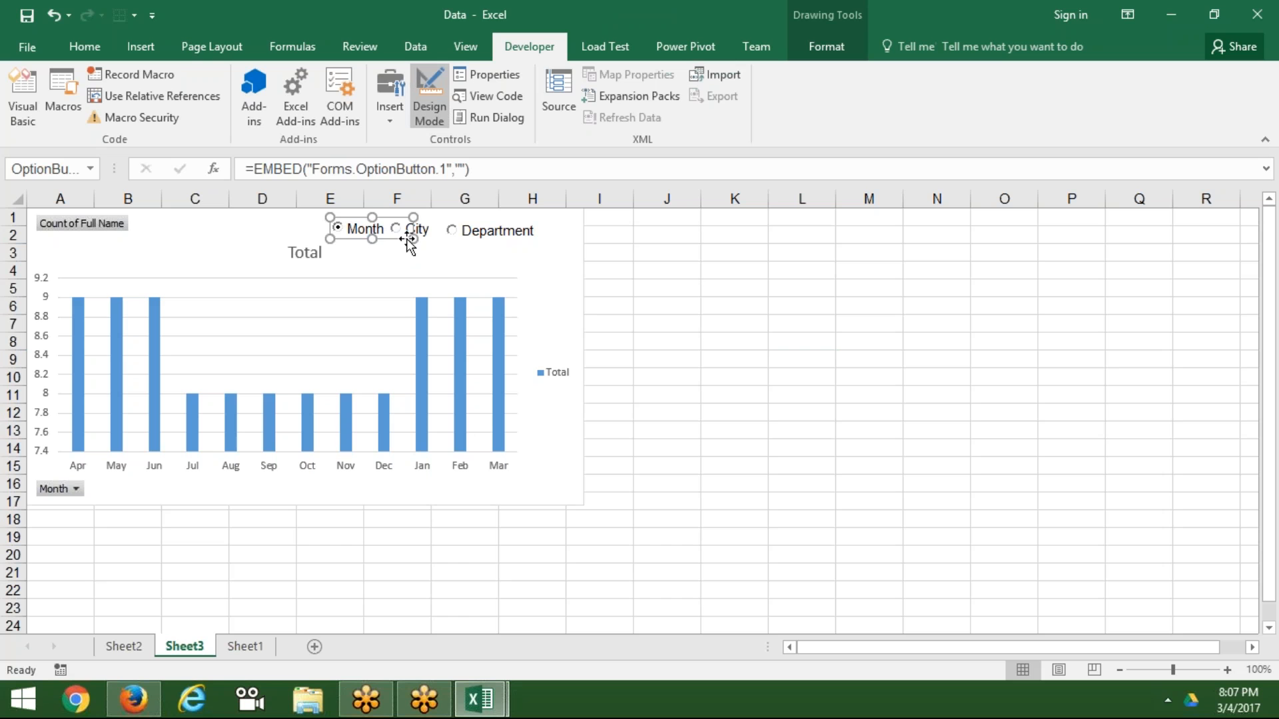
left_click_drag(407, 238, 389, 237)
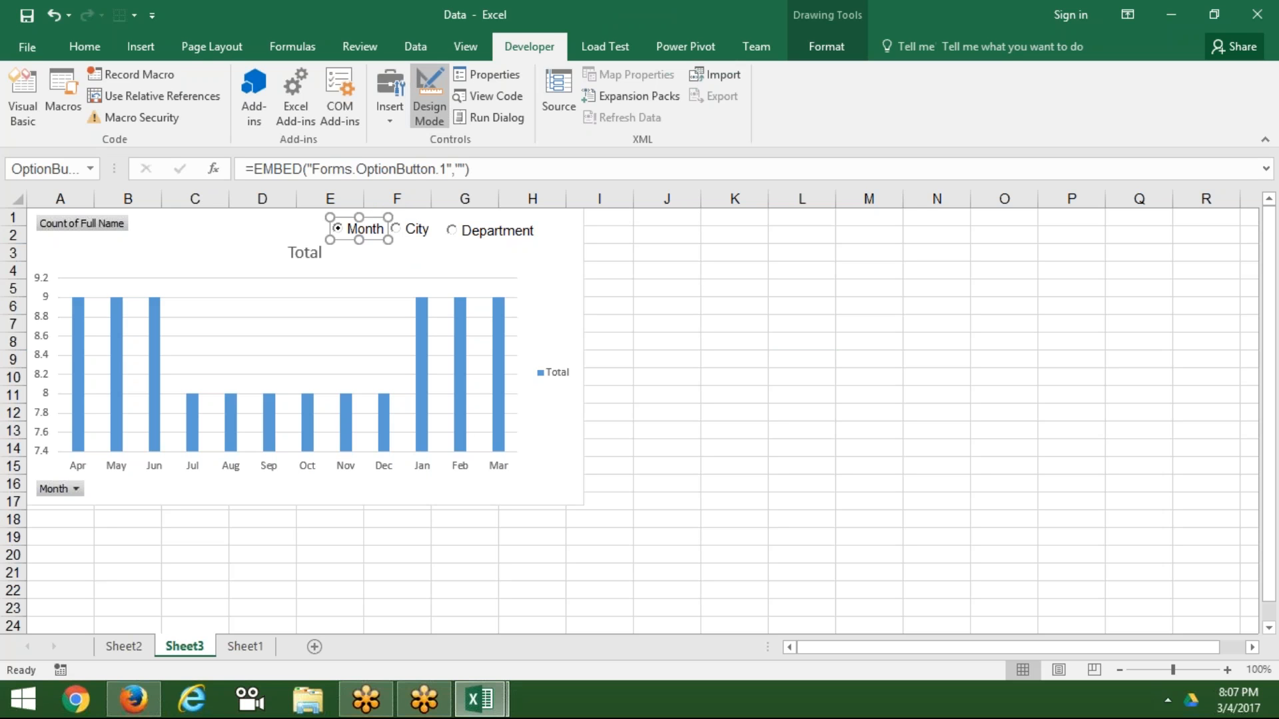
left_click(608, 299)
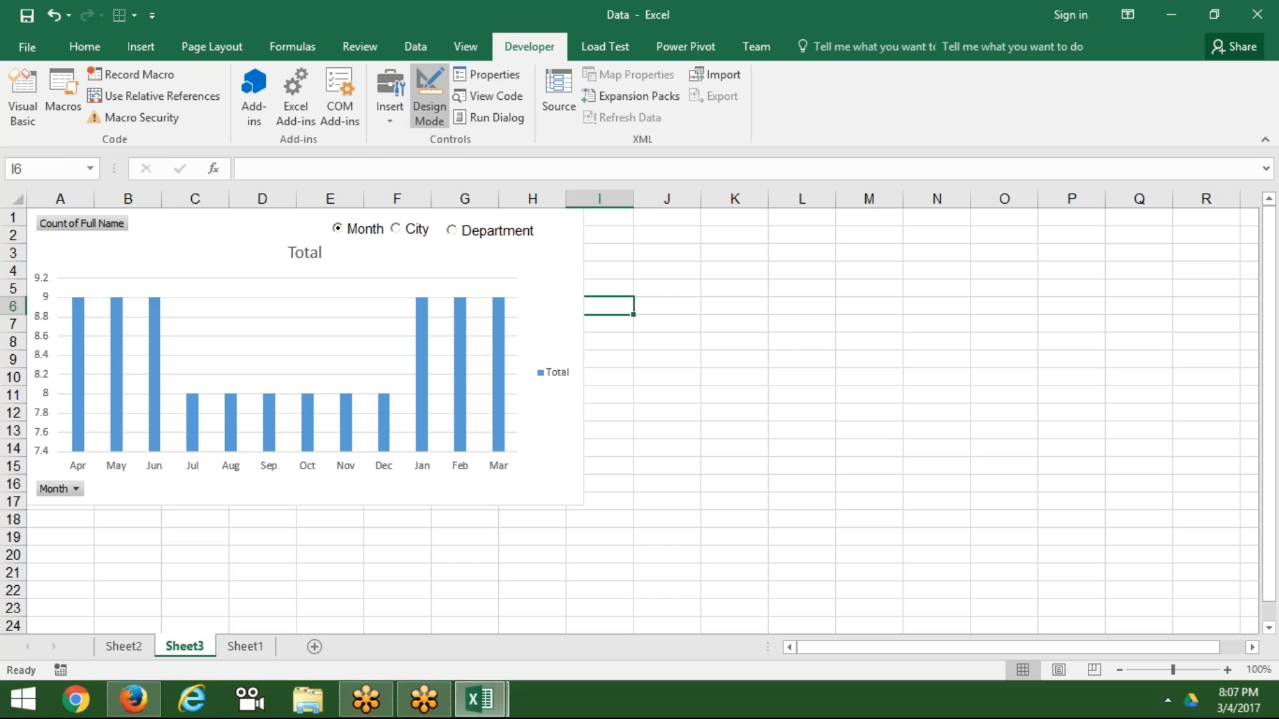
left_click(427, 108)
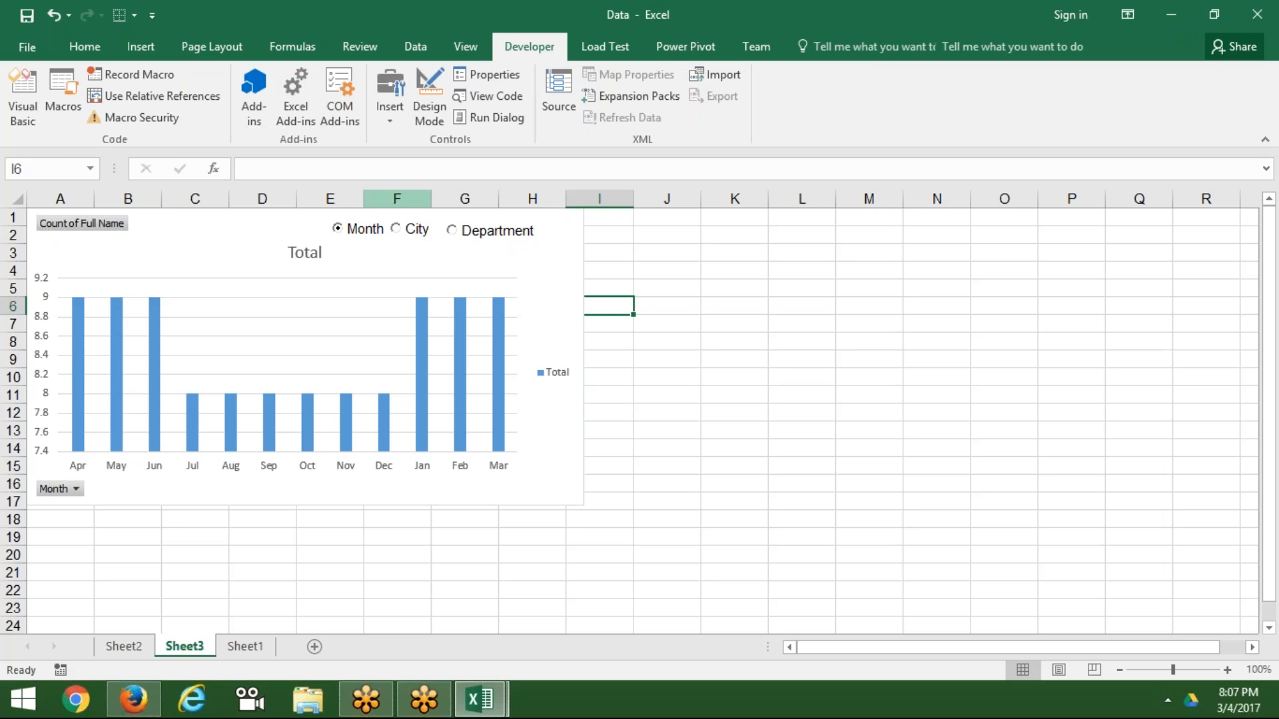
Step: Retest the resized option buttons by switching the chart between City, Month and Department, ending on Month
left_click(397, 229)
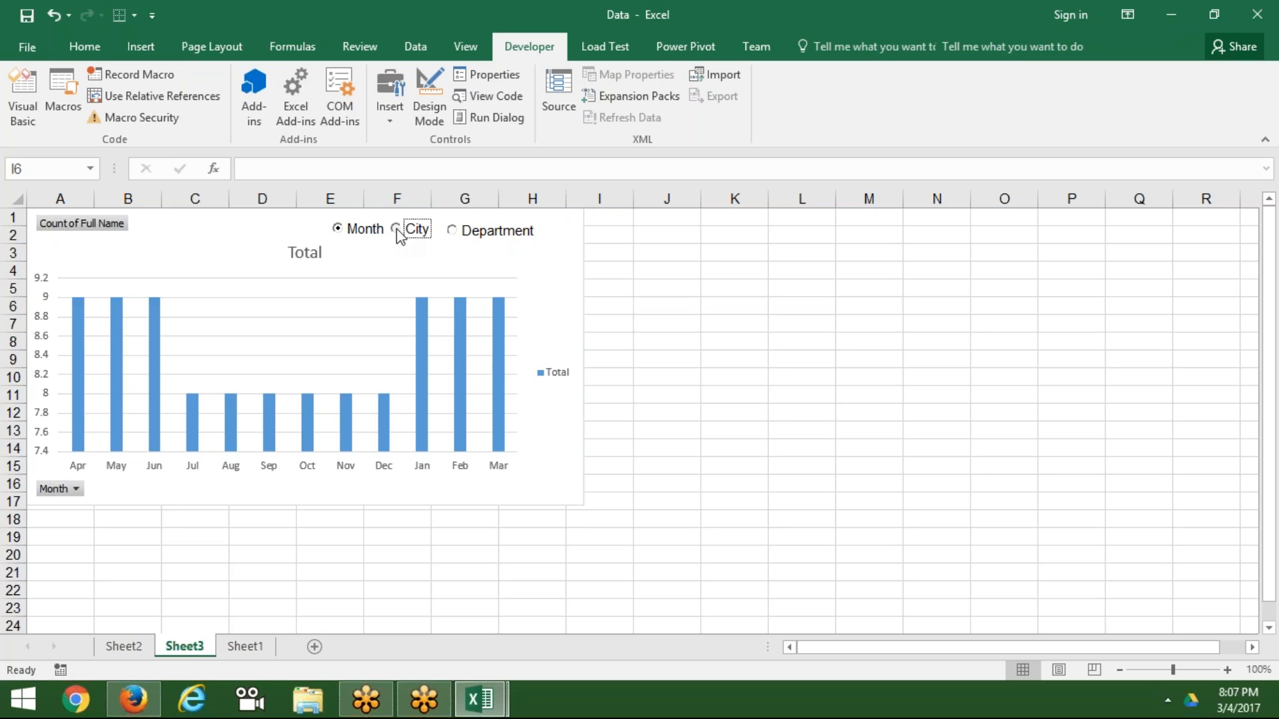
left_click(352, 230)
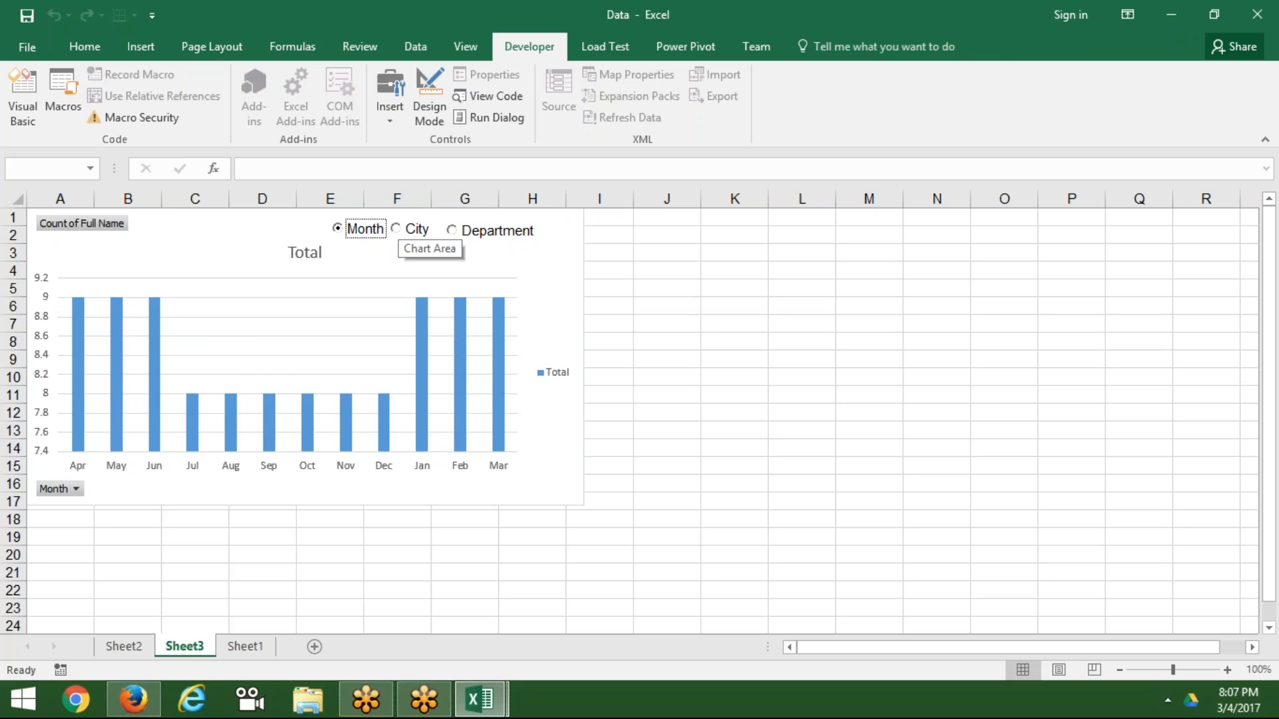
left_click(407, 229)
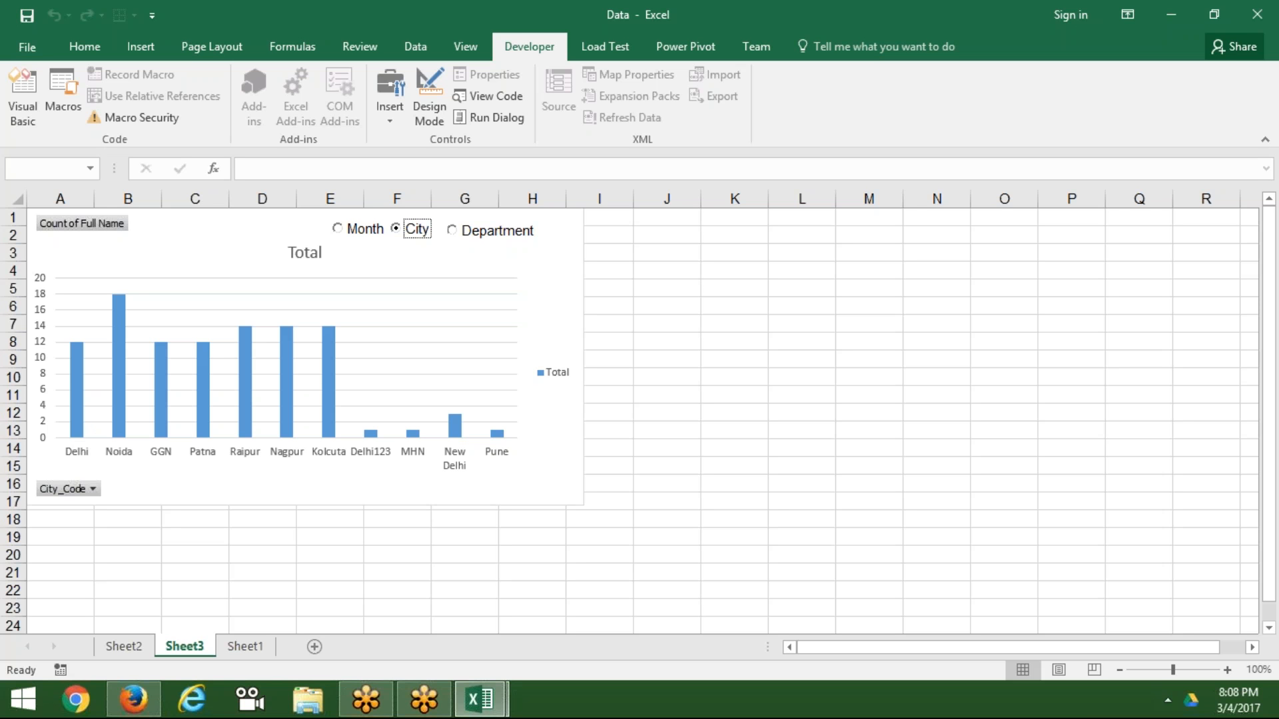
left_click(357, 234)
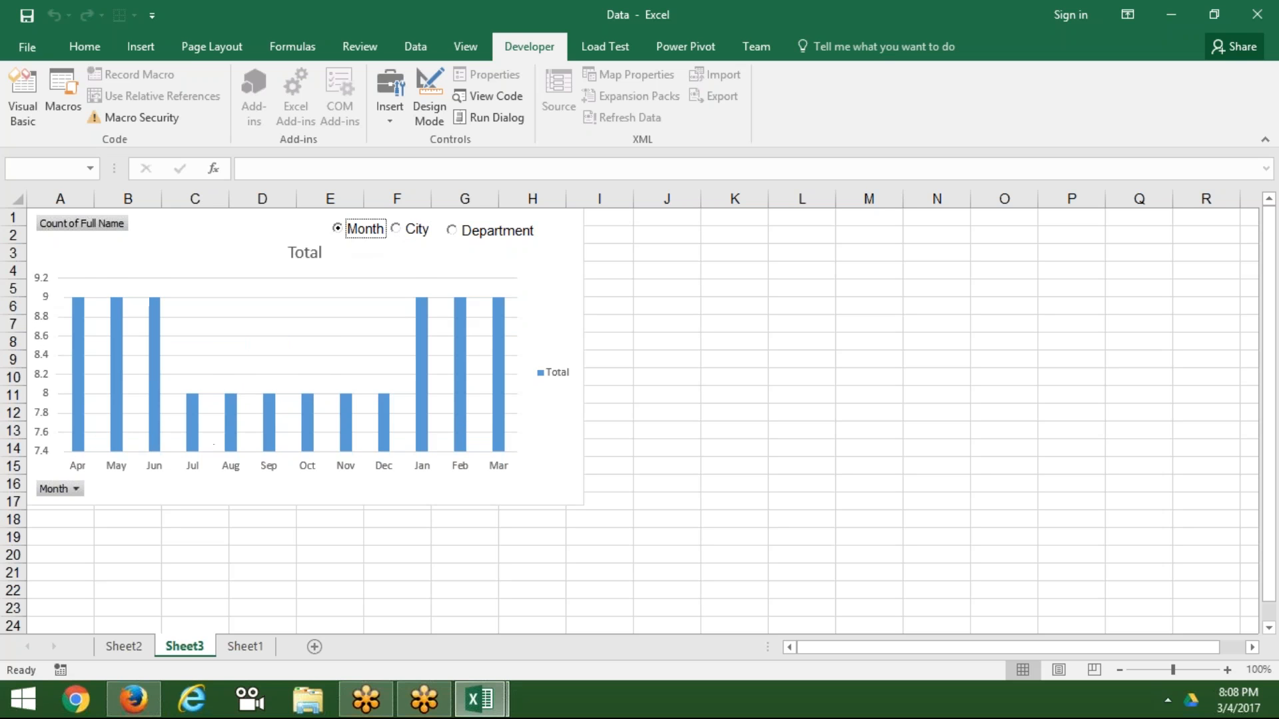
left_click(404, 233)
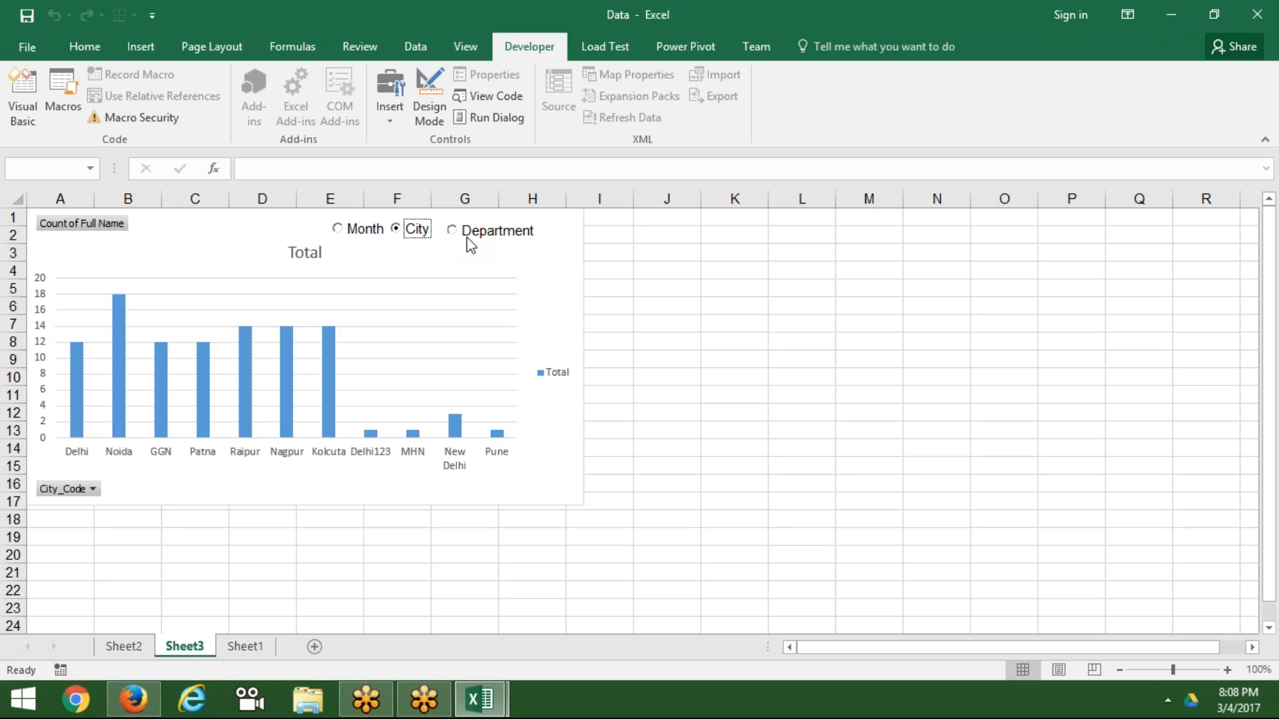
left_click(466, 234)
left_click(422, 238)
left_click(358, 240)
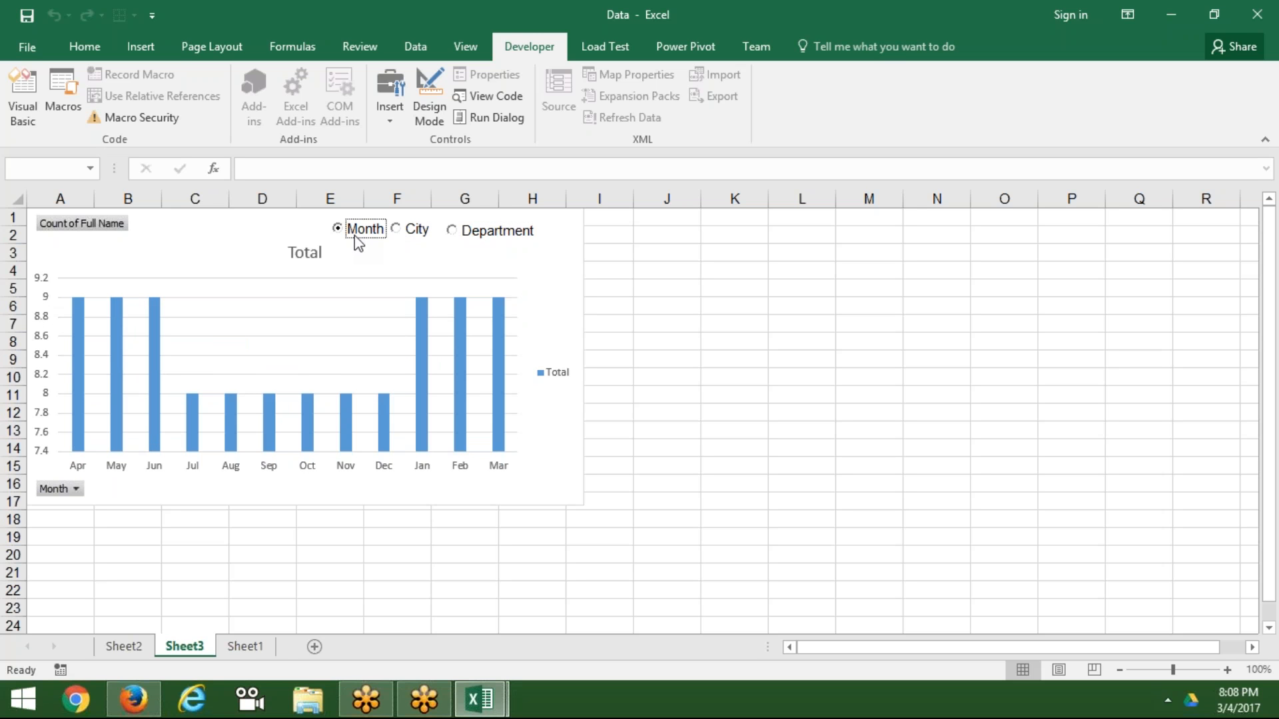
Step: Review the macro code in Module1 that drives the pivot table and return to the workbook
key("alt+F11")
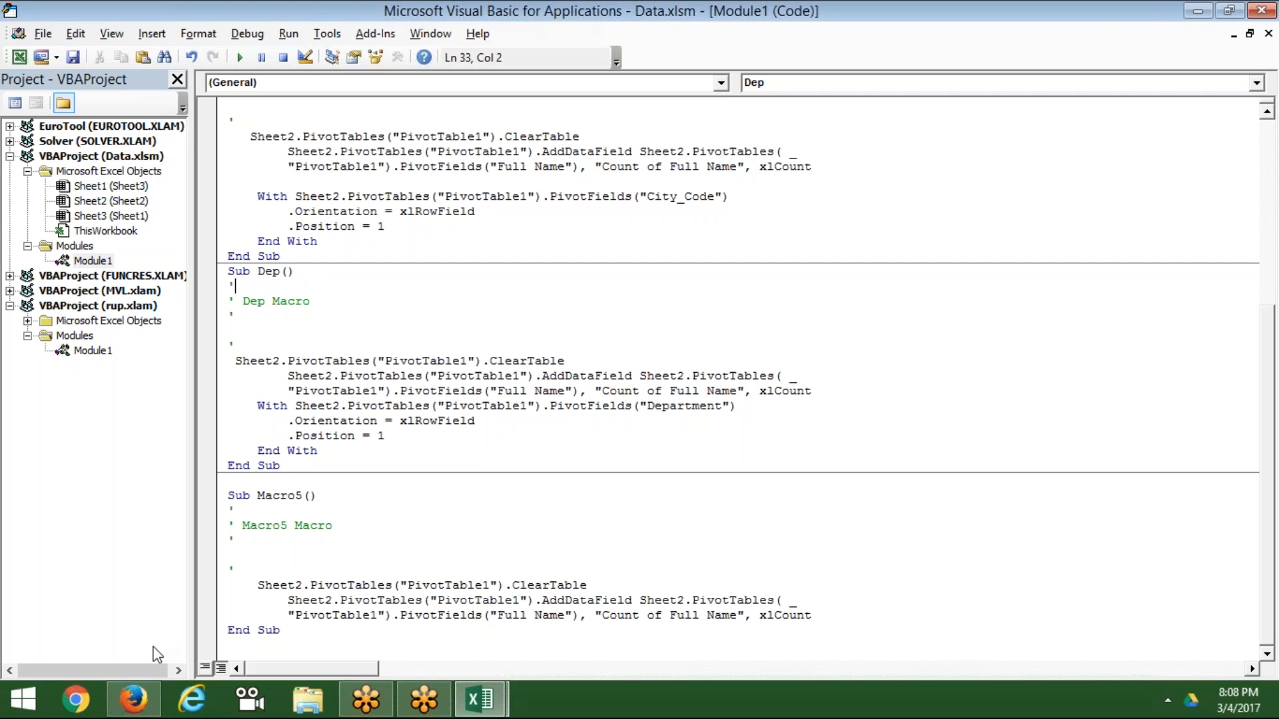
left_click(387, 436)
key("alt+Tab")
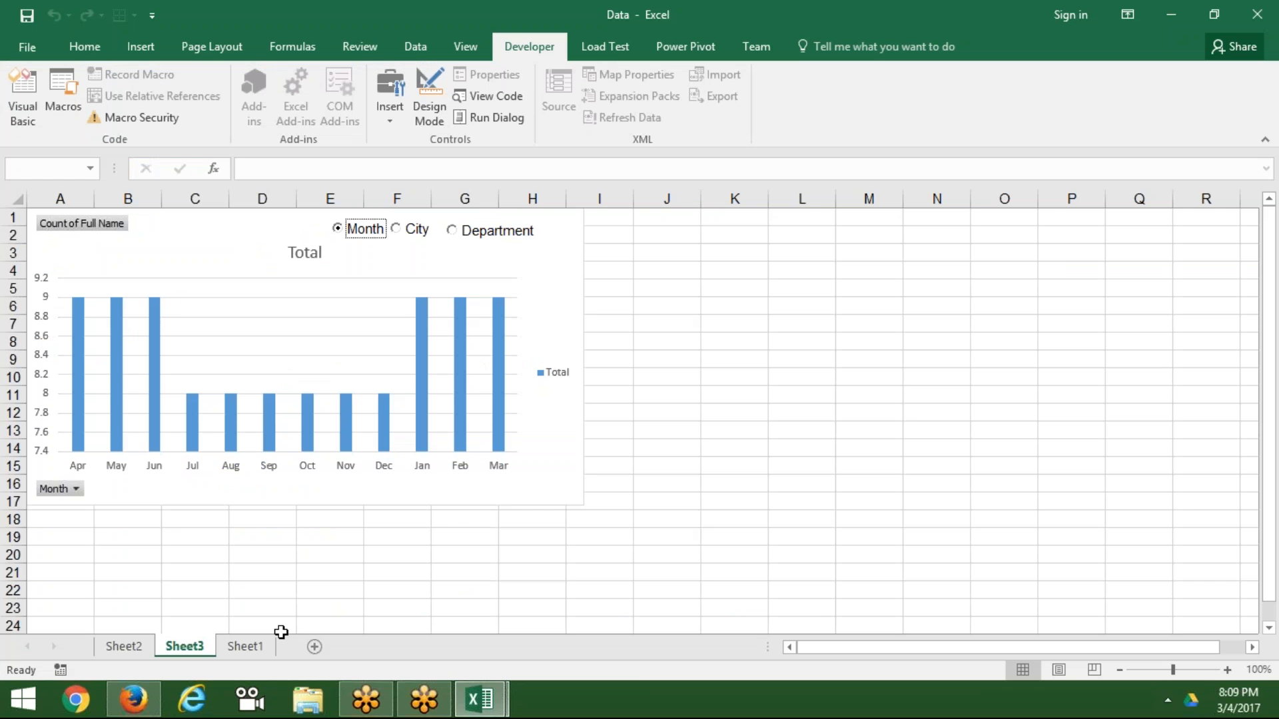
Step: Select the entire data range on Sheet1, from the Full Name header in A1 through column J to the last row
left_click(246, 647)
left_click(461, 322)
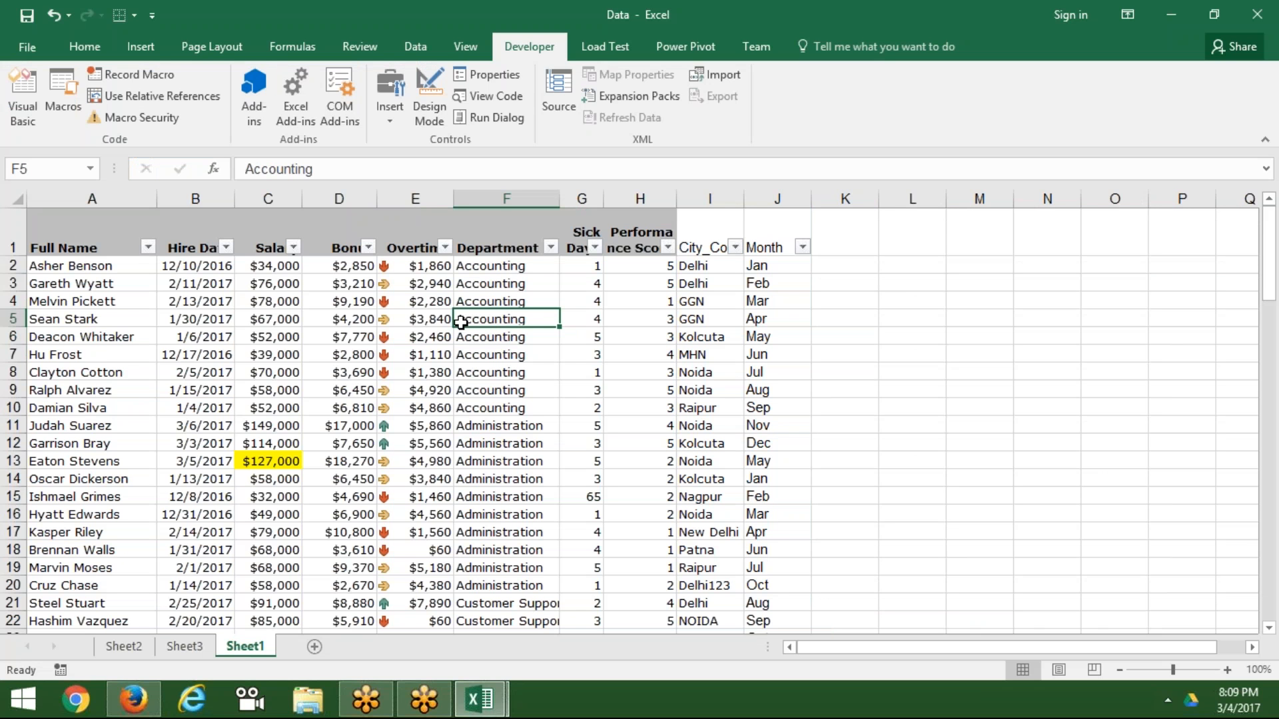
left_click(268, 229)
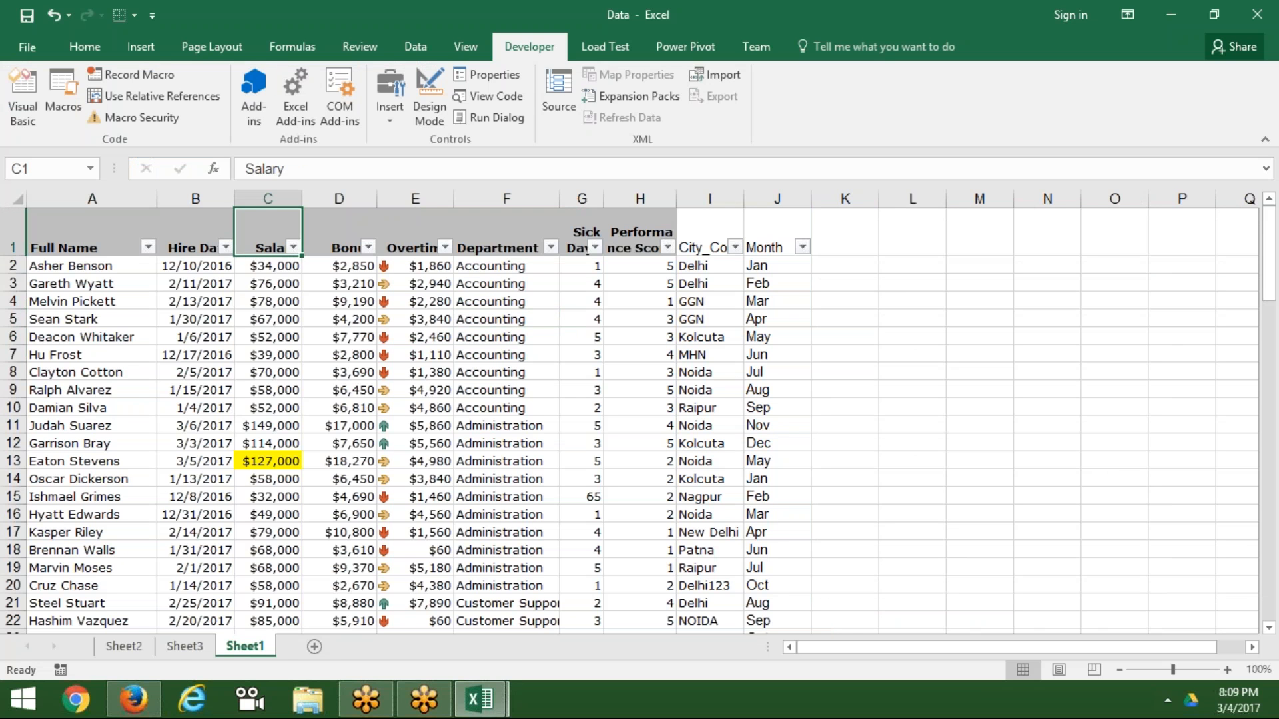
key("Left")
key("Left")
key("ctrl+shift+Right")
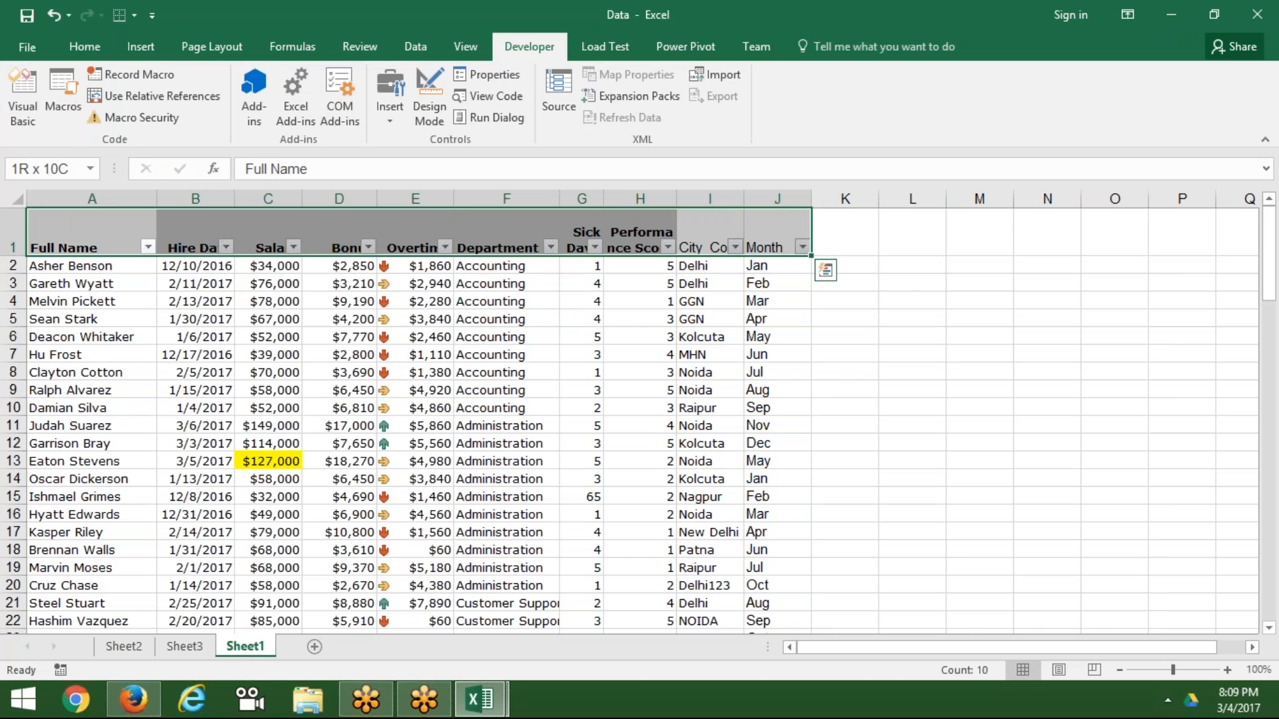
key("ctrl+shift+Down")
key("ctrl+Home")
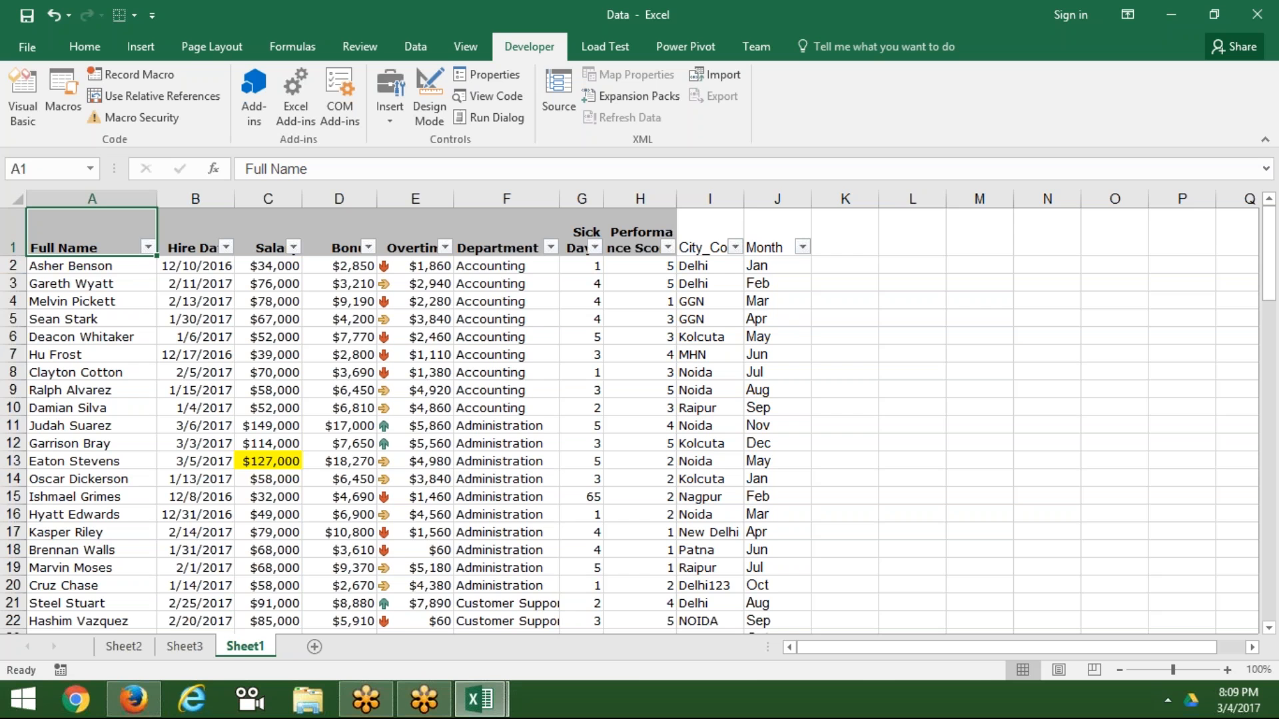
key("ctrl+shift+Right")
key("ctrl+shift+Down")
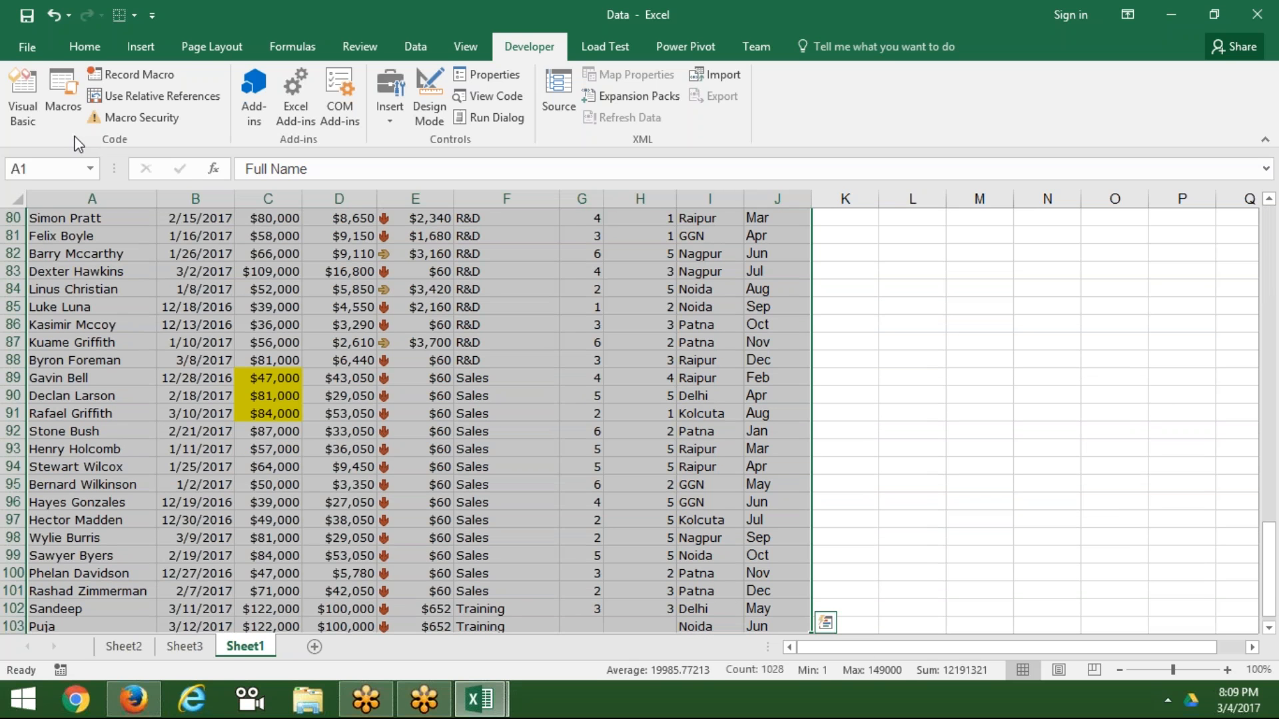
Step: Start recording a macro stored in this workbook and insert a PivotTable from Sheet1!$A$1:$J$103 on a new worksheet
left_click(124, 76)
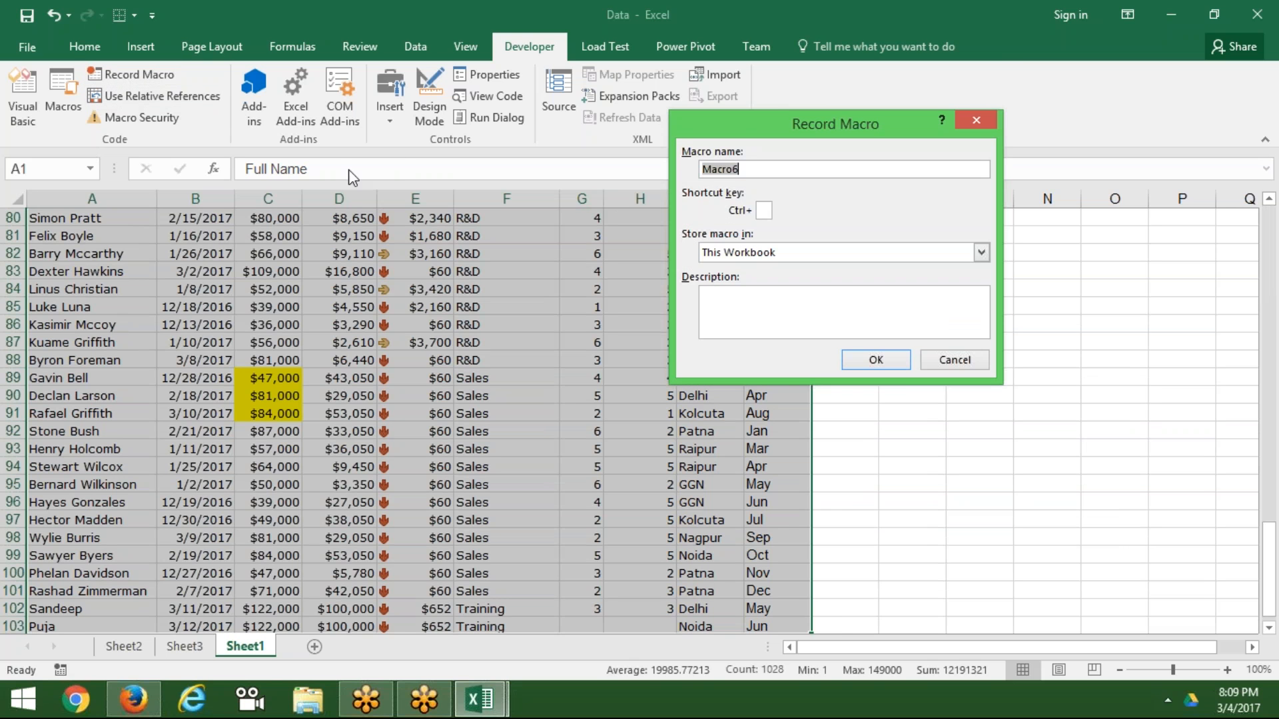
left_click(871, 359)
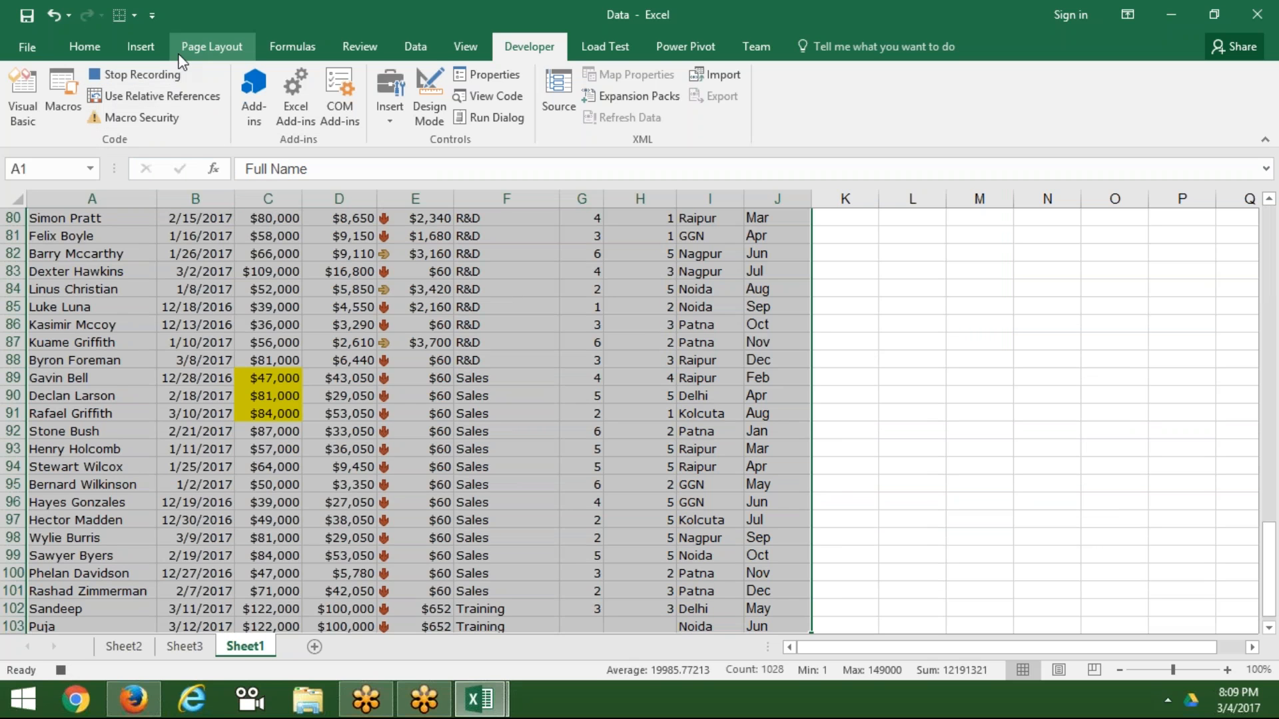
left_click(141, 46)
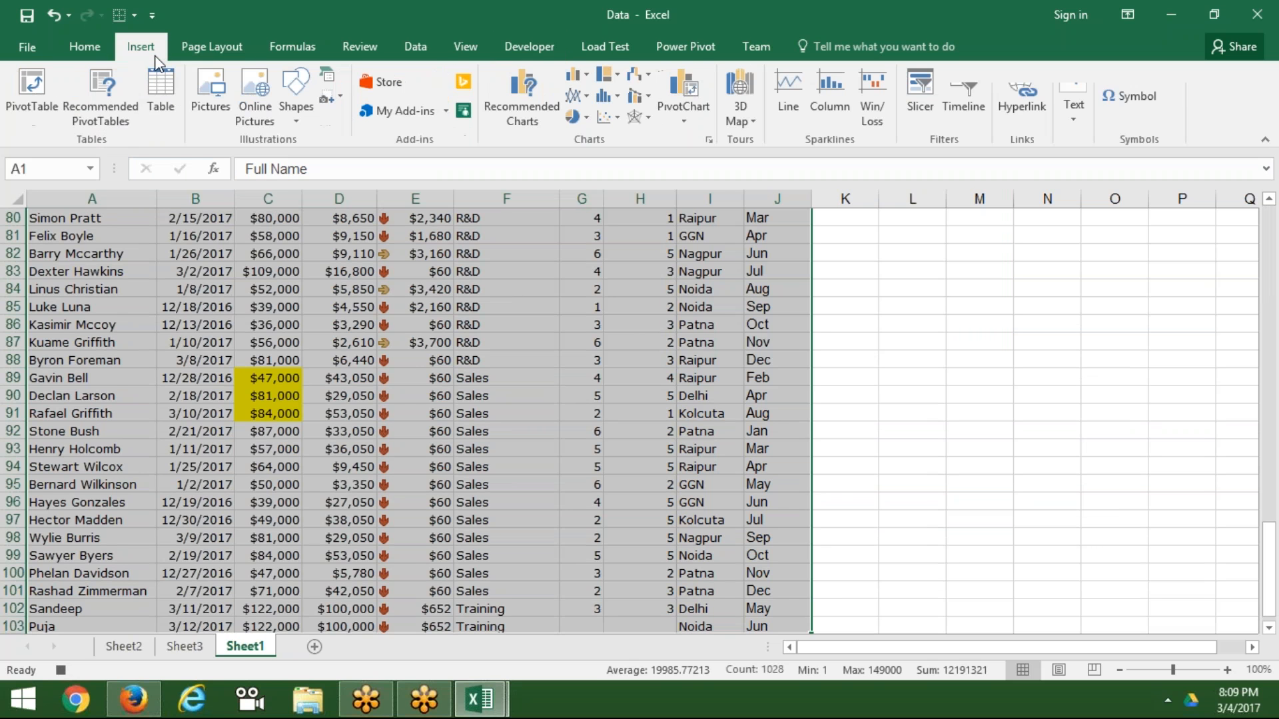
left_click(47, 98)
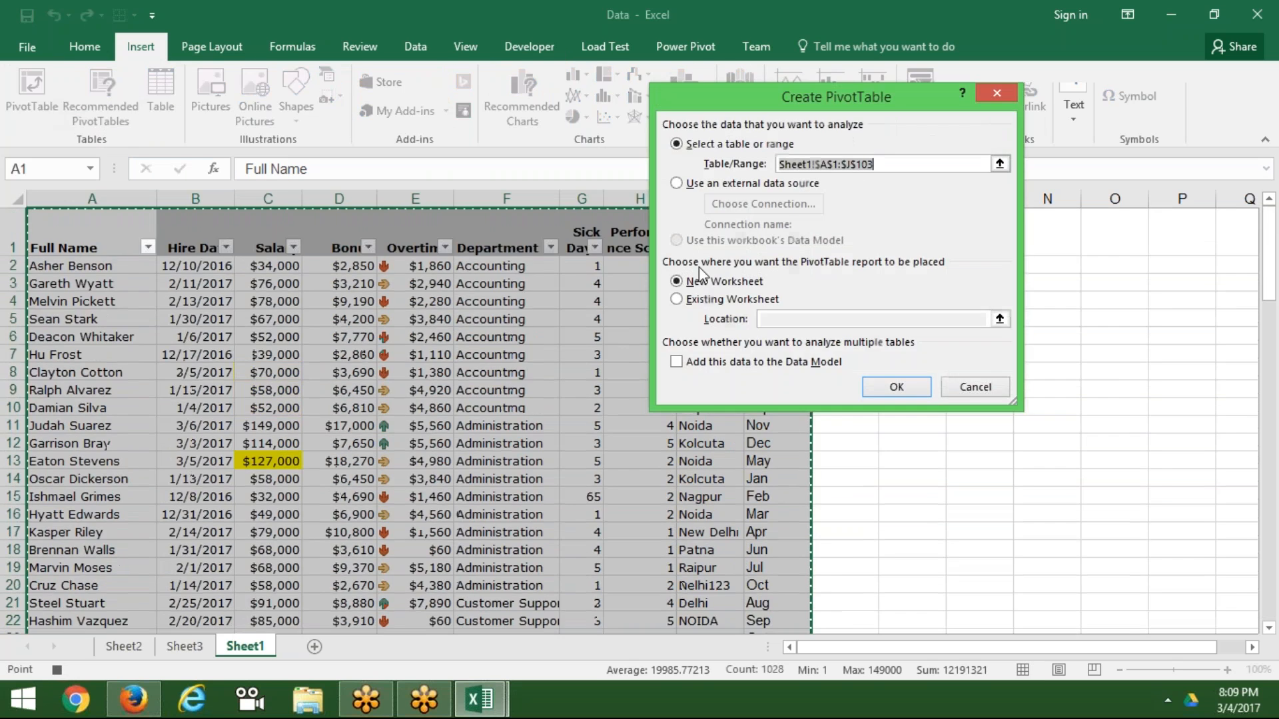
left_click(921, 390)
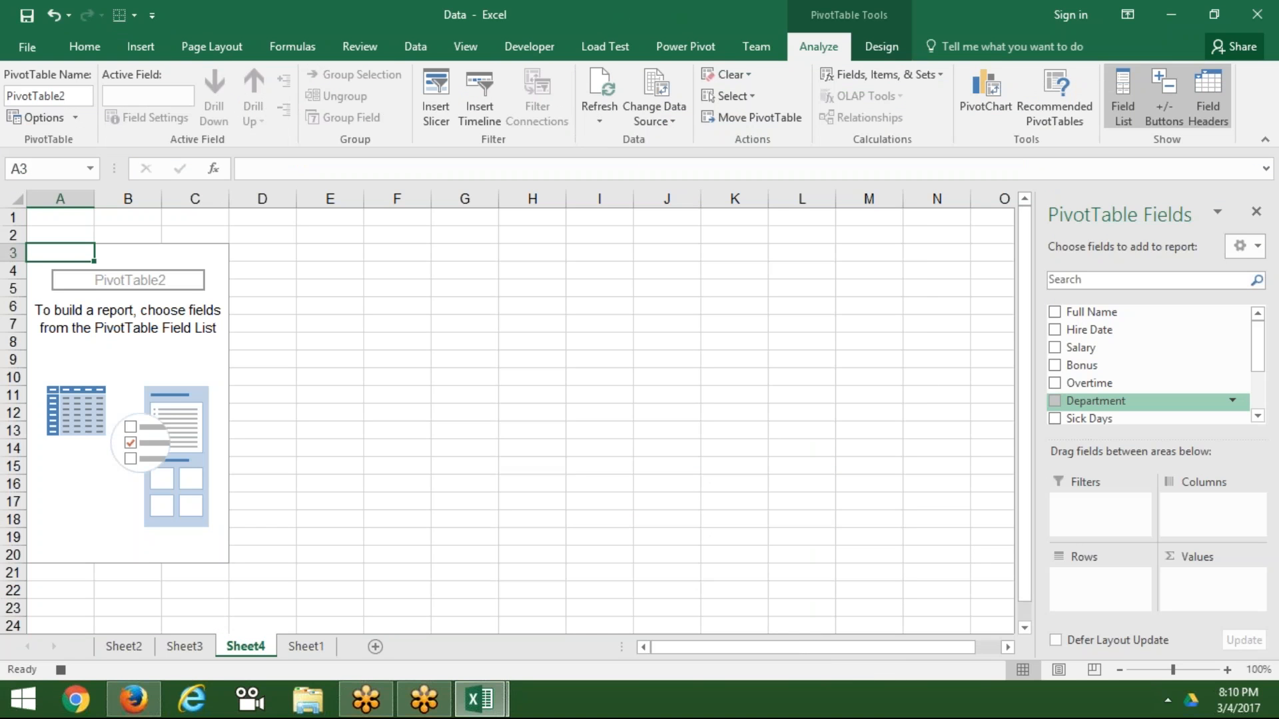
Step: Examine the recorded Macro6 code in Module1, from the Sheets.Add line to the source reference to PivotTable1 on Sheet2
key("alt+F11")
key("Down")
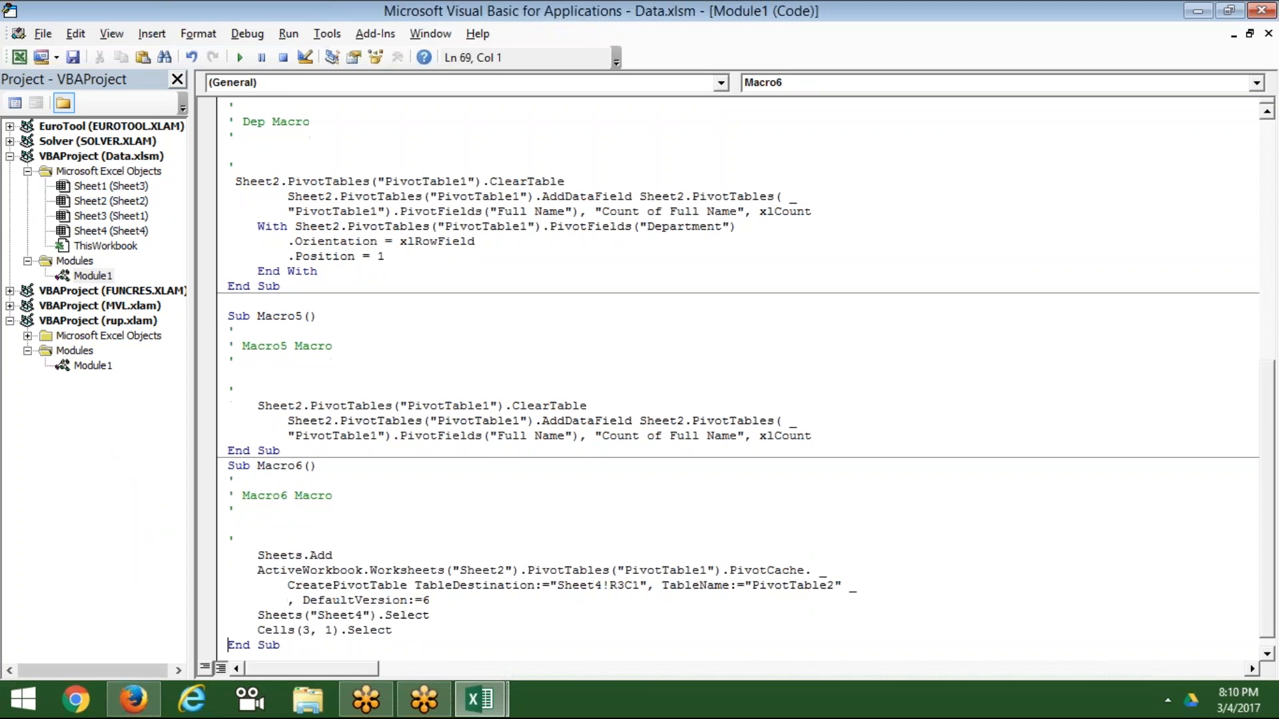
key("Down")
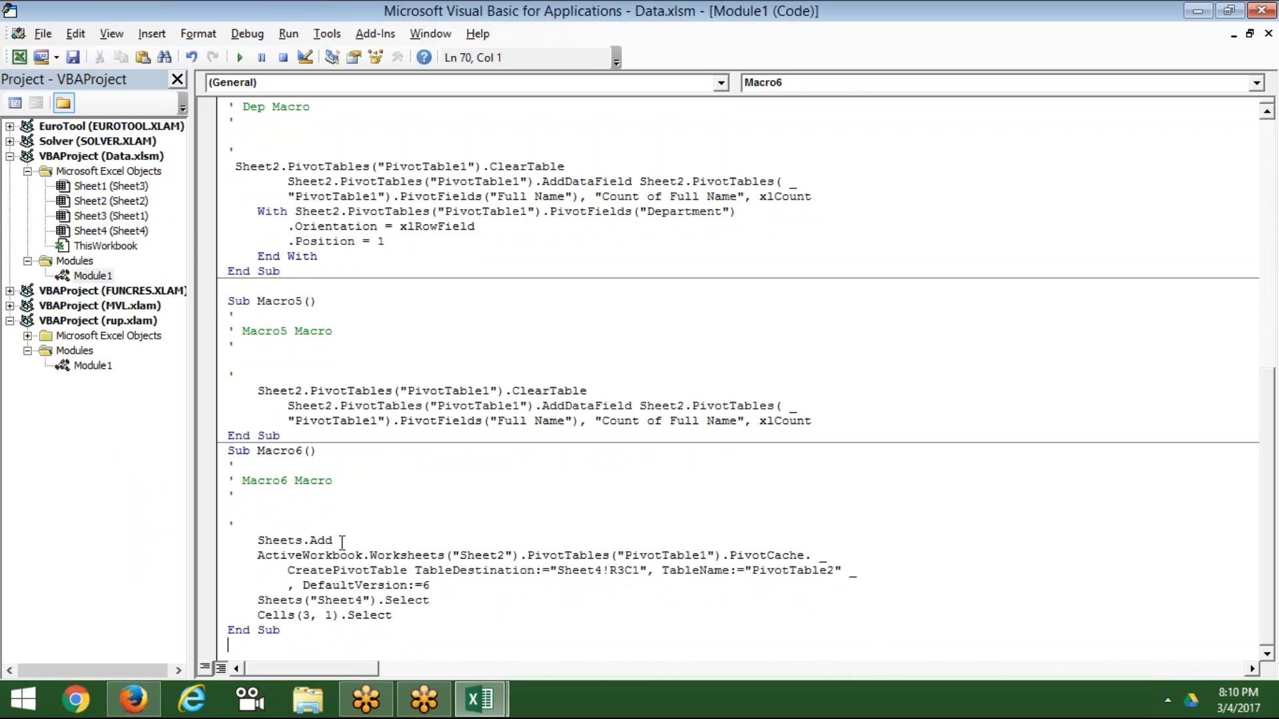
left_click_drag(342, 540, 257, 545)
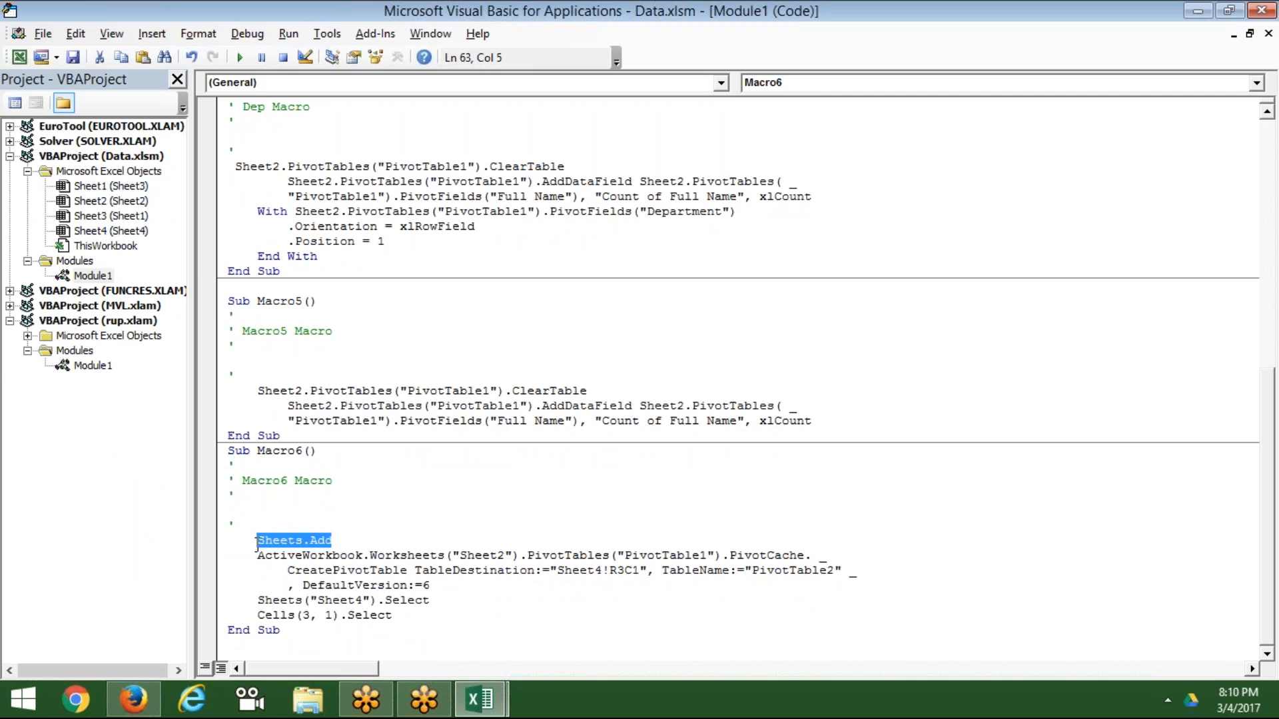
left_click(302, 554)
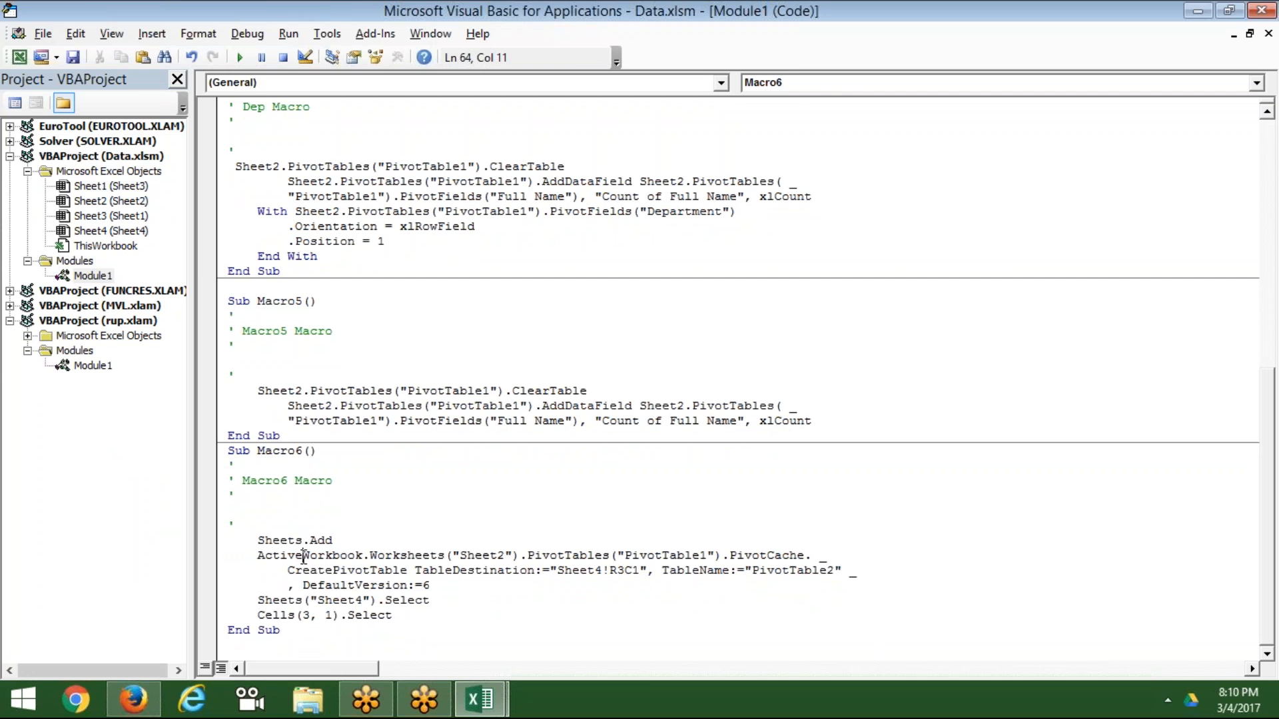
double_click(491, 559)
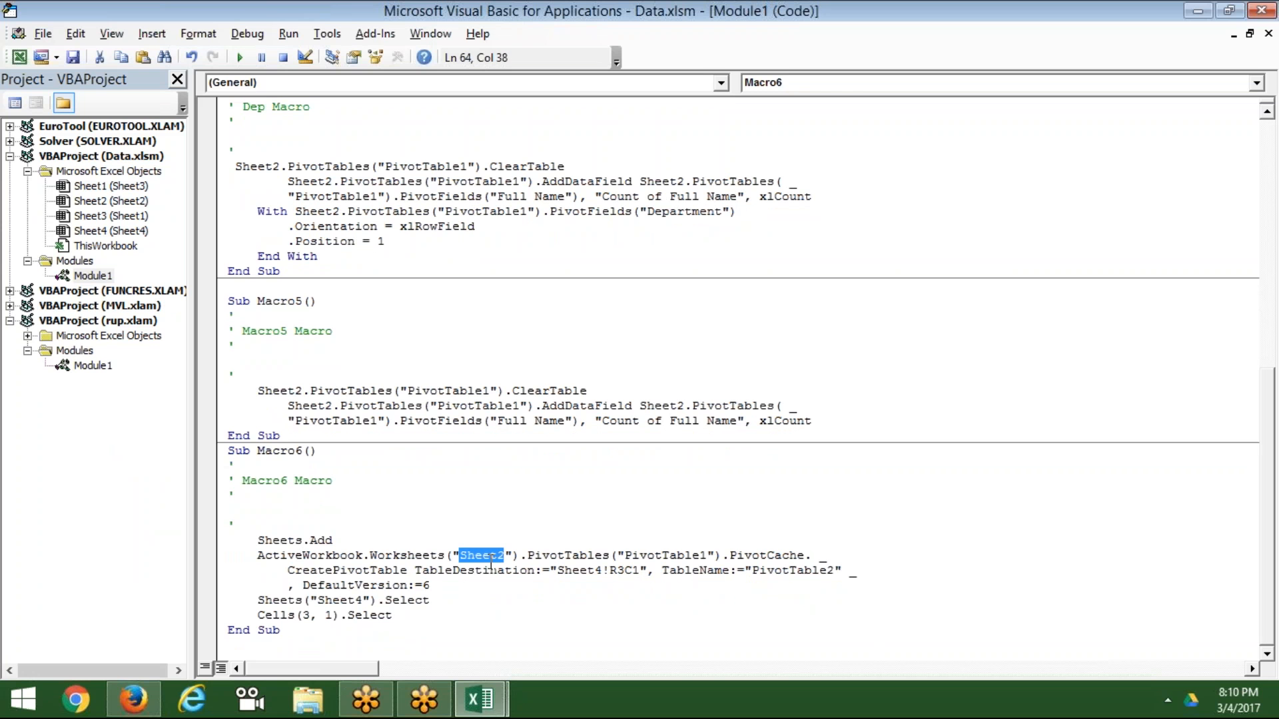
double_click(544, 555)
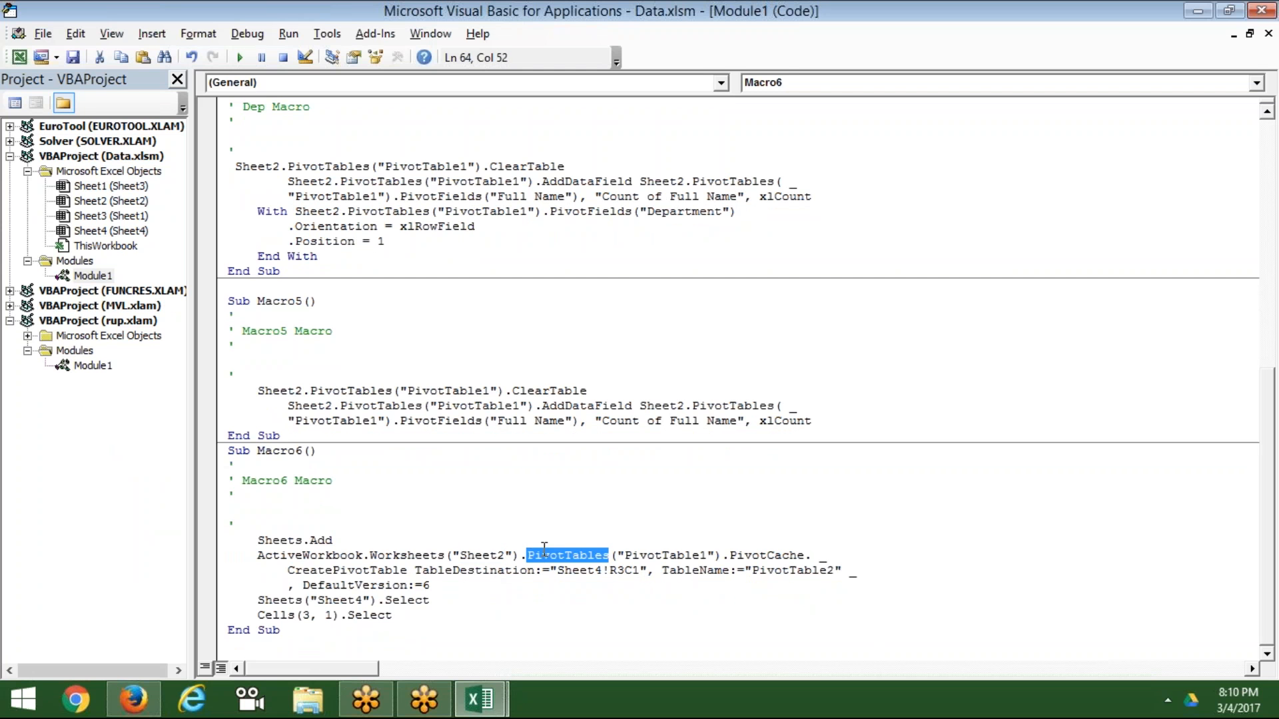
double_click(645, 556)
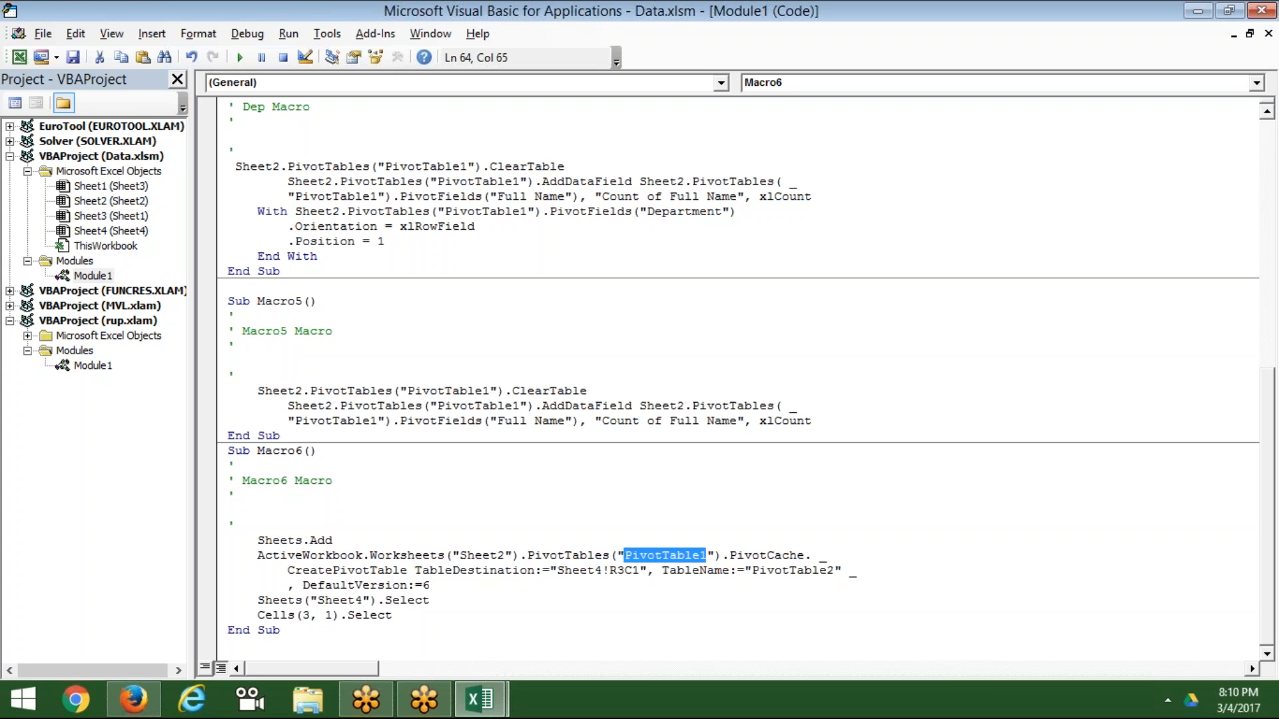
Step: Examine the CreatePivotTable statement in Macro6, checking its TableDestination argument and the PivotTable it takes its cache from
double_click(402, 571)
left_click(406, 571)
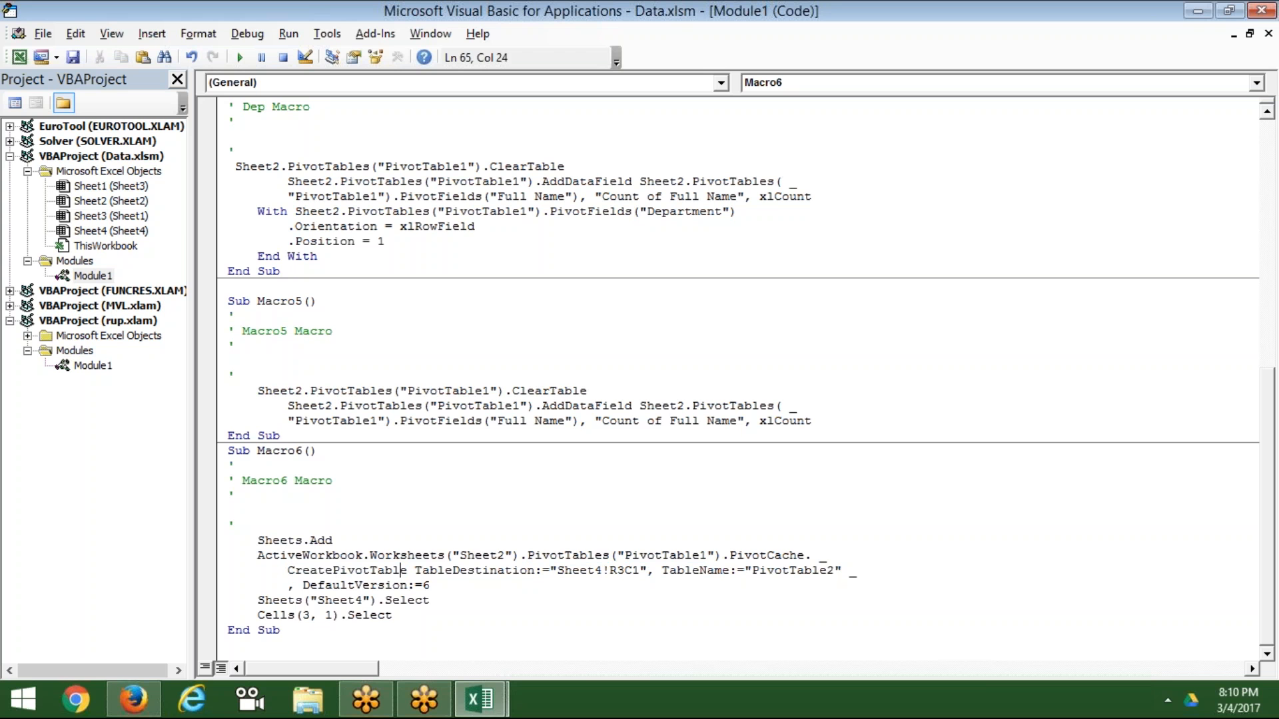
double_click(427, 584)
left_click(451, 571)
left_click_drag(563, 571, 620, 577)
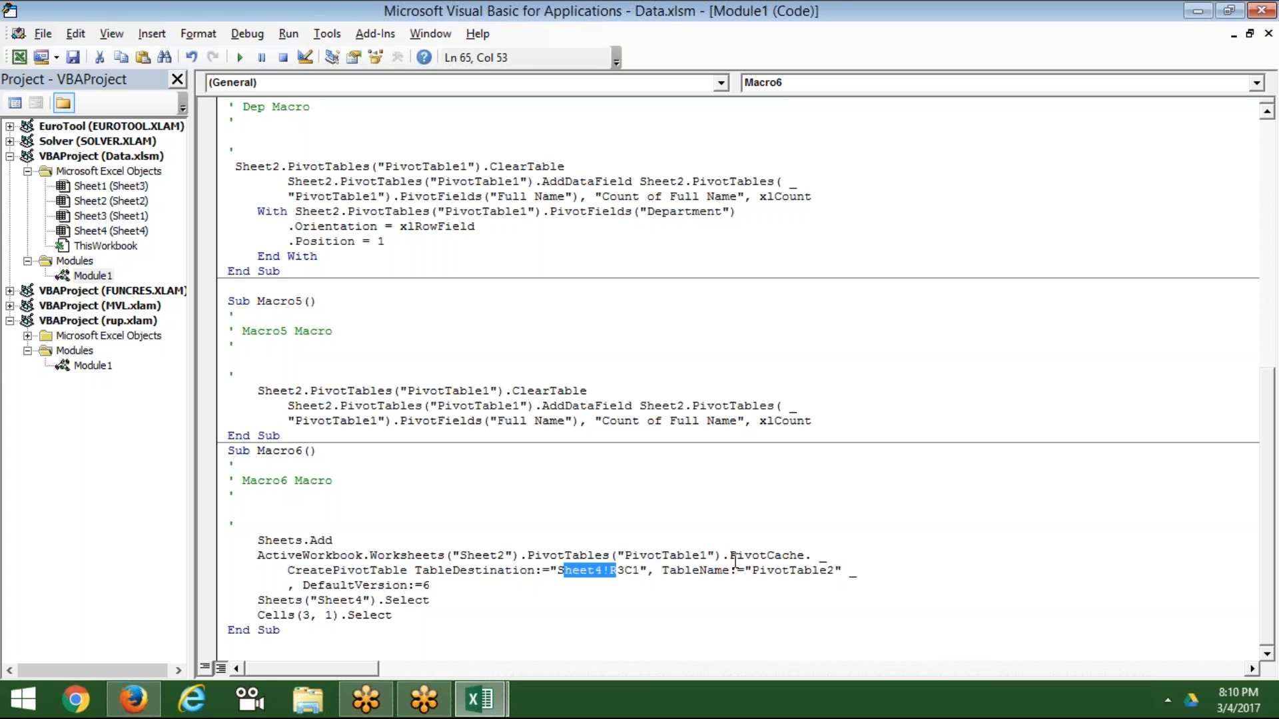
left_click_drag(724, 554, 571, 548)
left_click(408, 408)
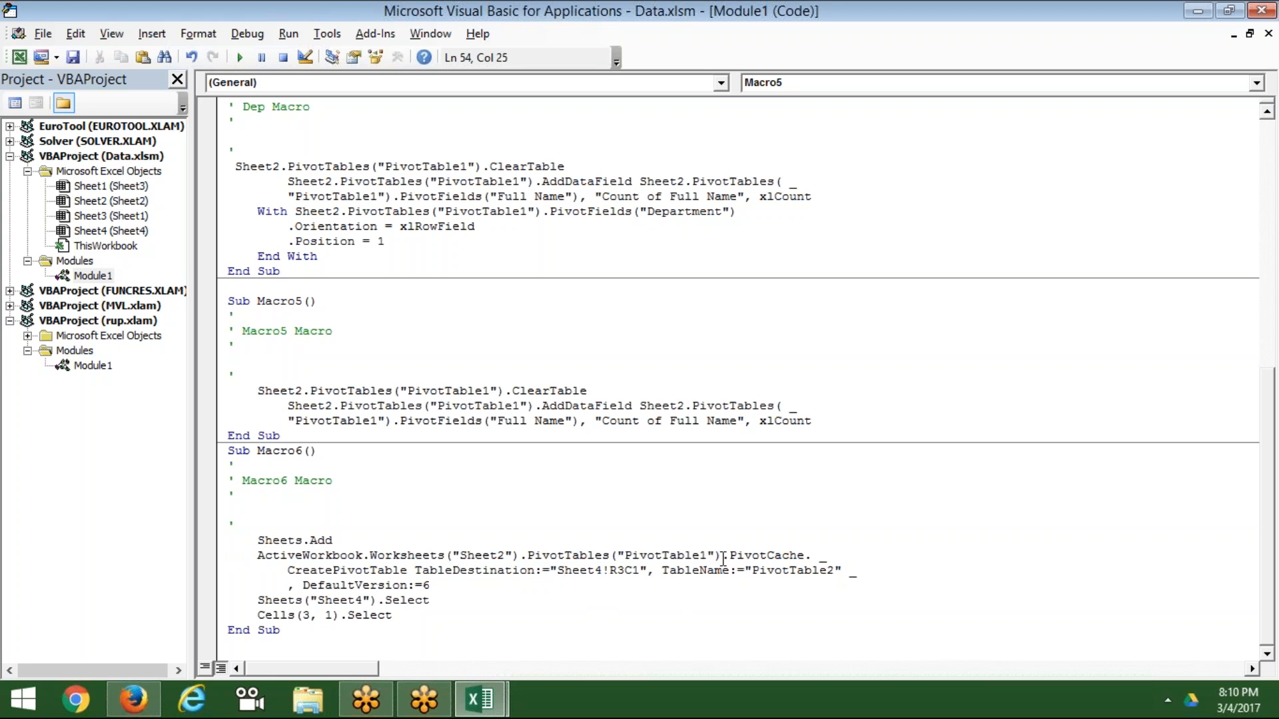
left_click_drag(723, 558, 531, 559)
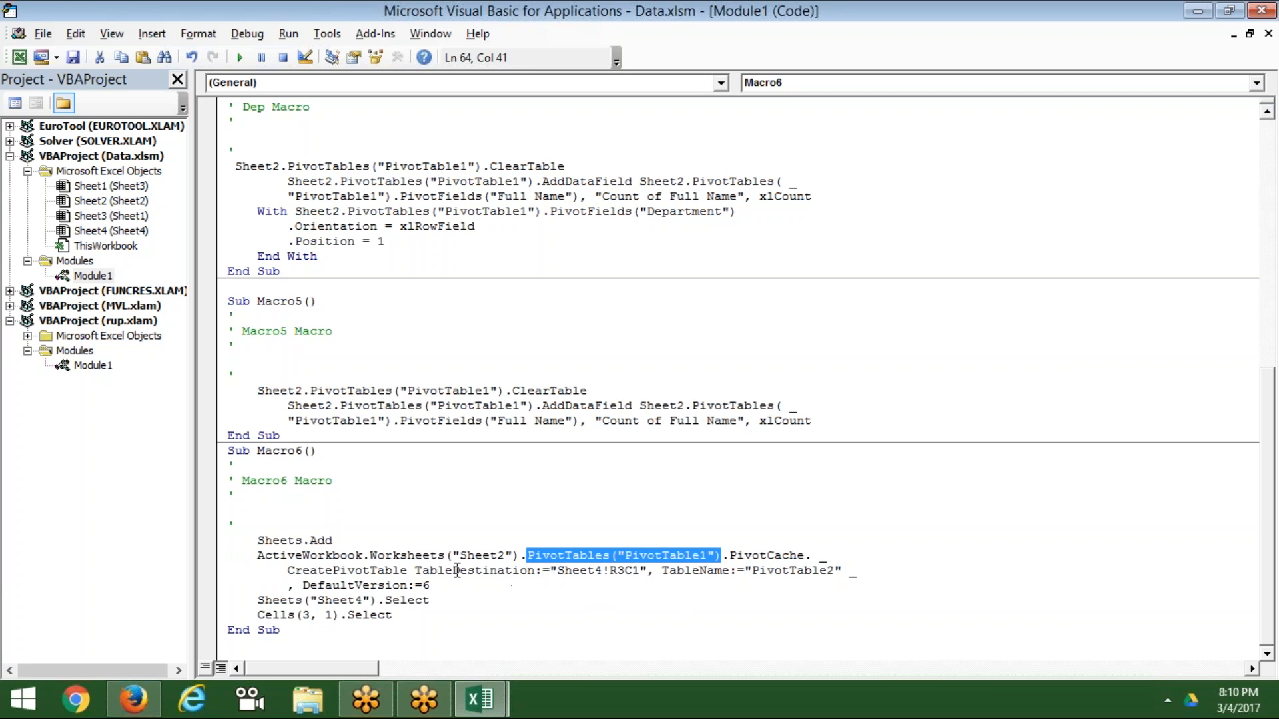
double_click(457, 570)
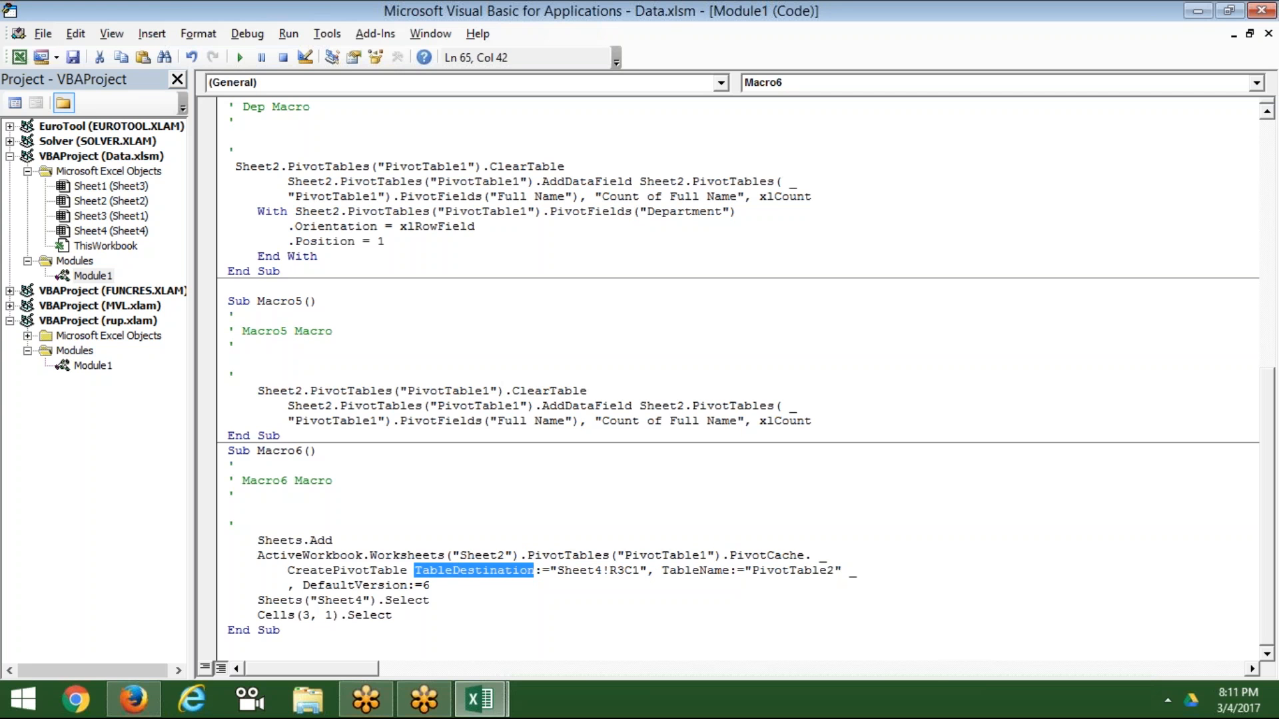
left_click(529, 587)
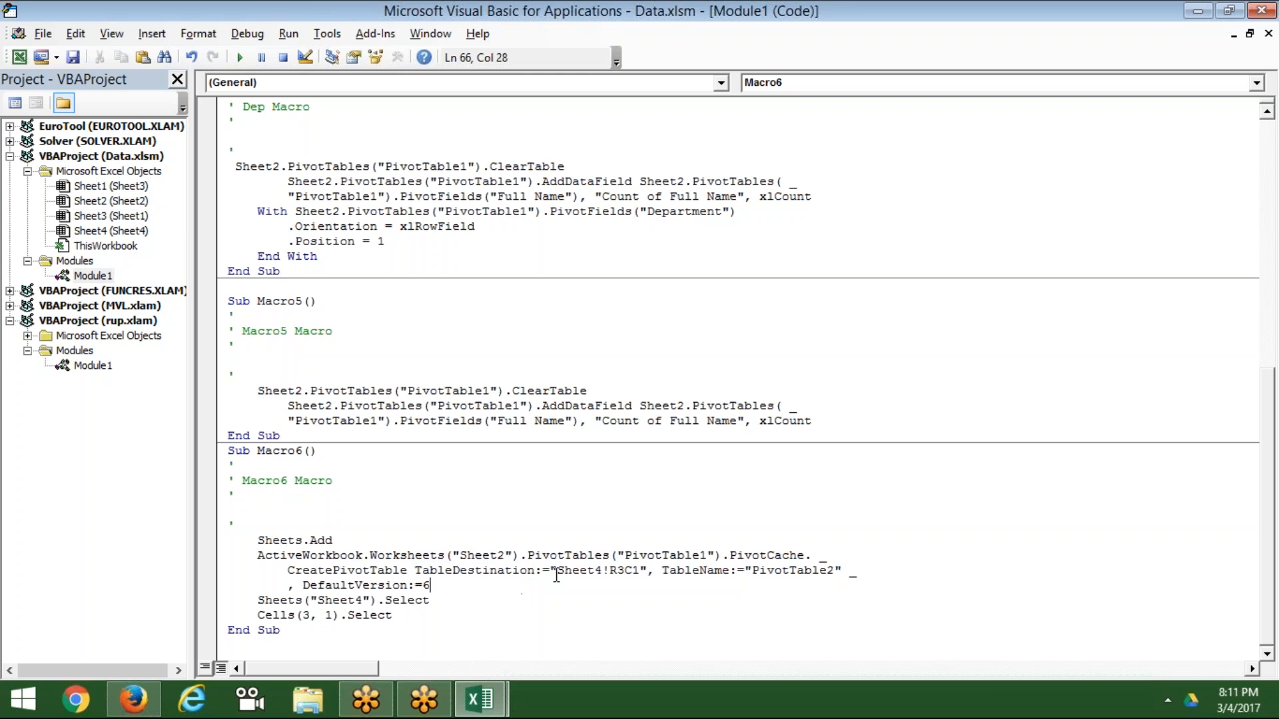
left_click_drag(557, 571, 644, 566)
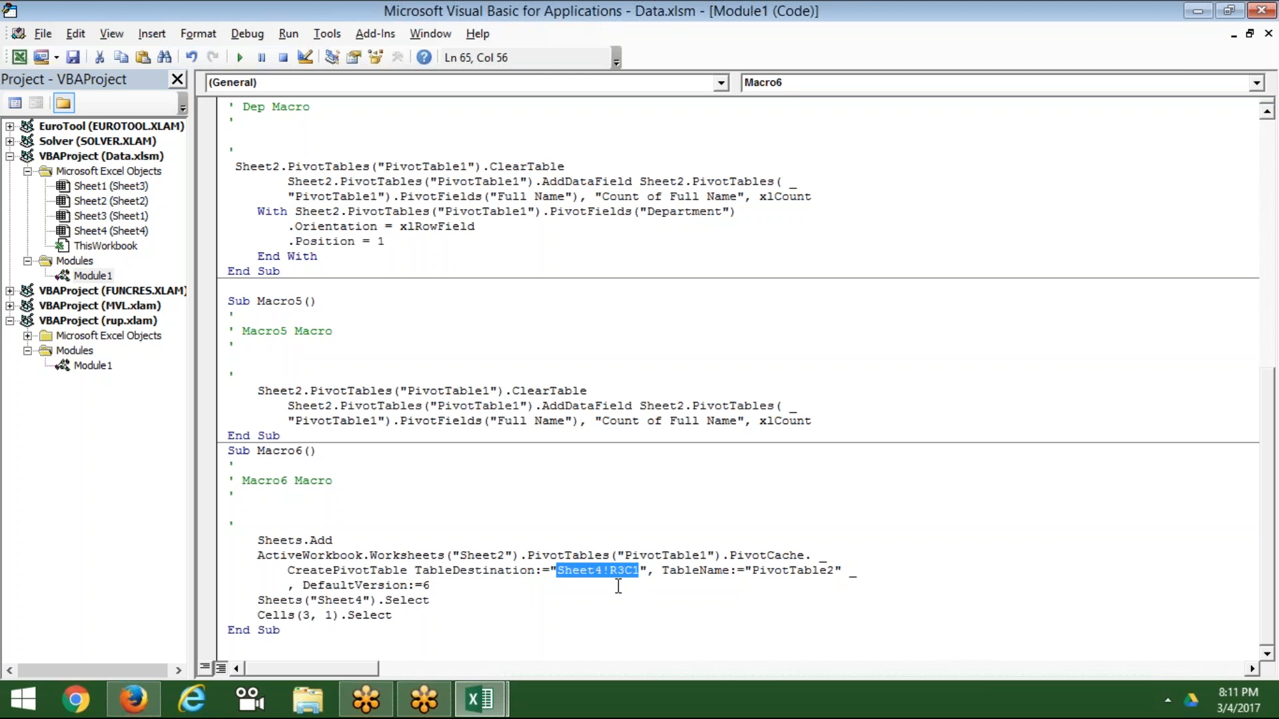
left_click(608, 523)
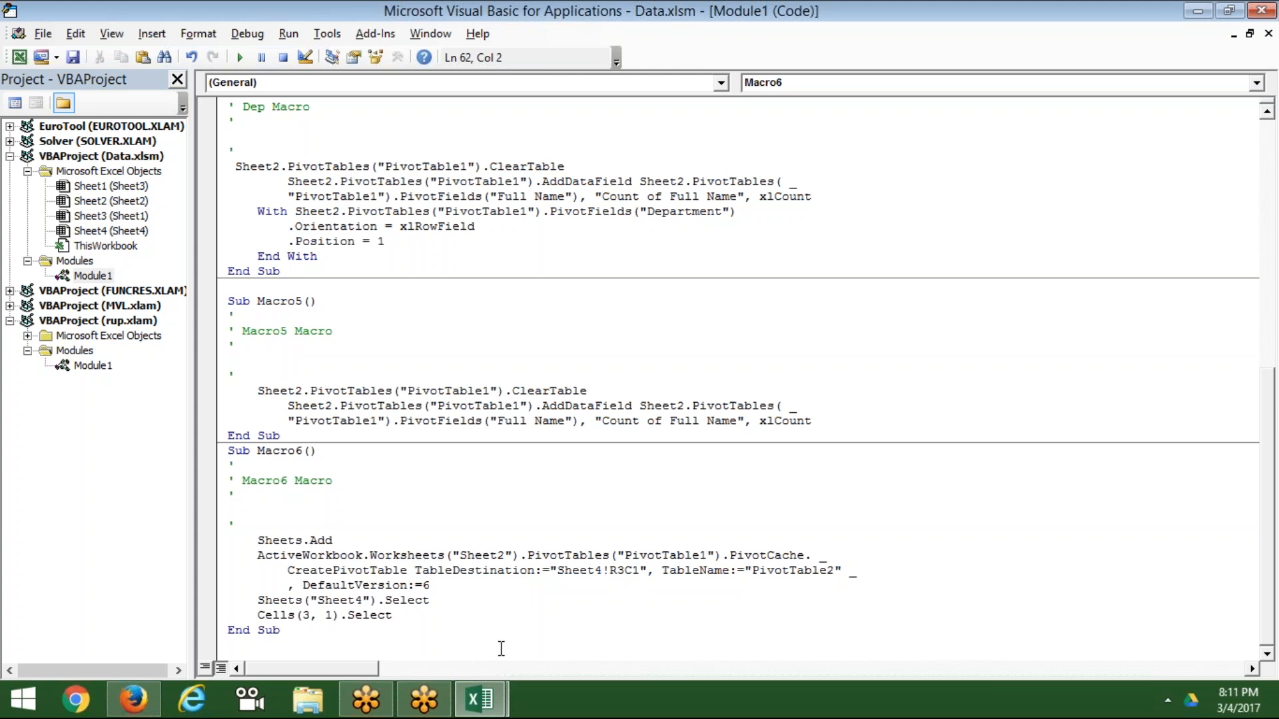
Step: Copy the selected data range from Sheet1 of the Data workbook and paste it into a new blank workbook
mouse_move(479, 700)
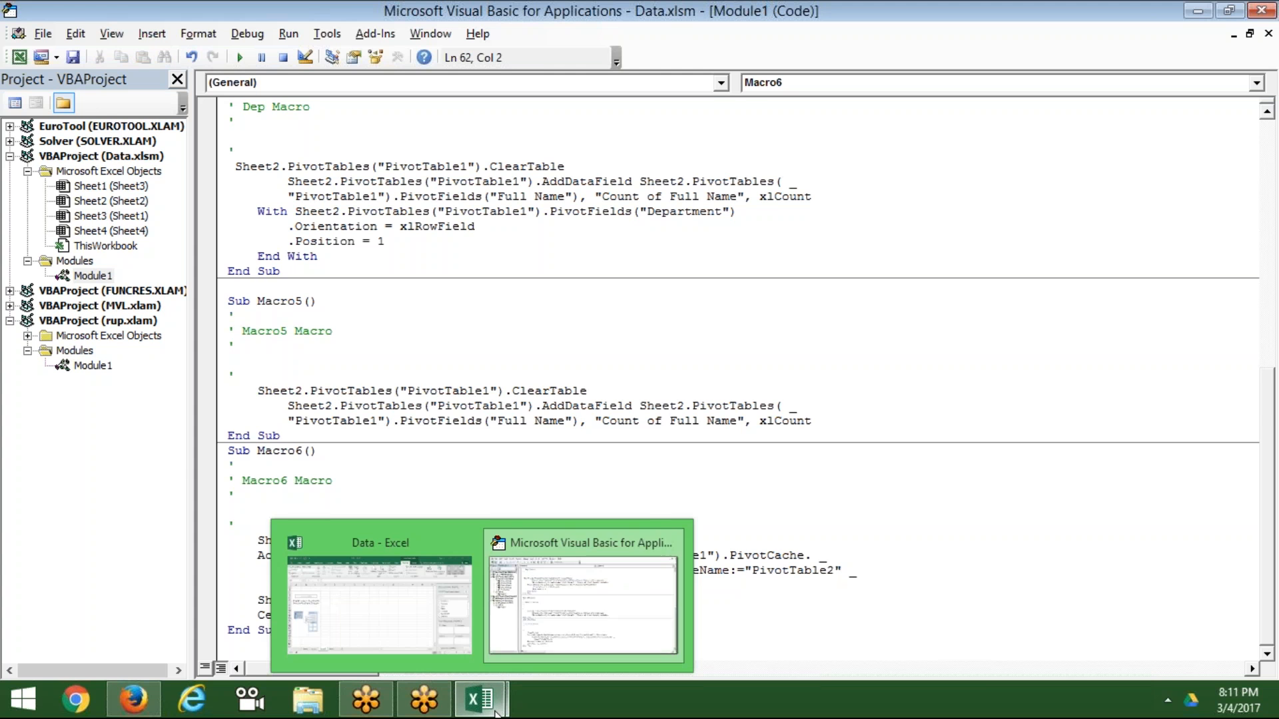
left_click(427, 624)
left_click(294, 646)
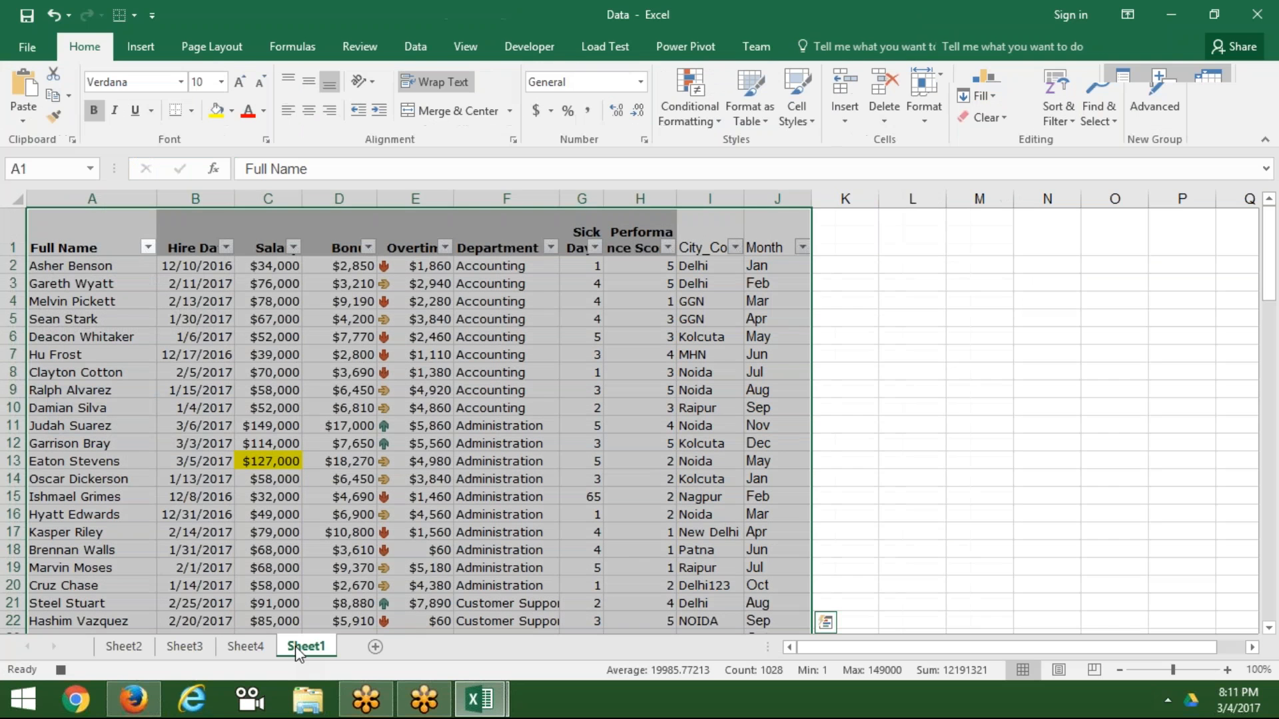
key("ctrl+c")
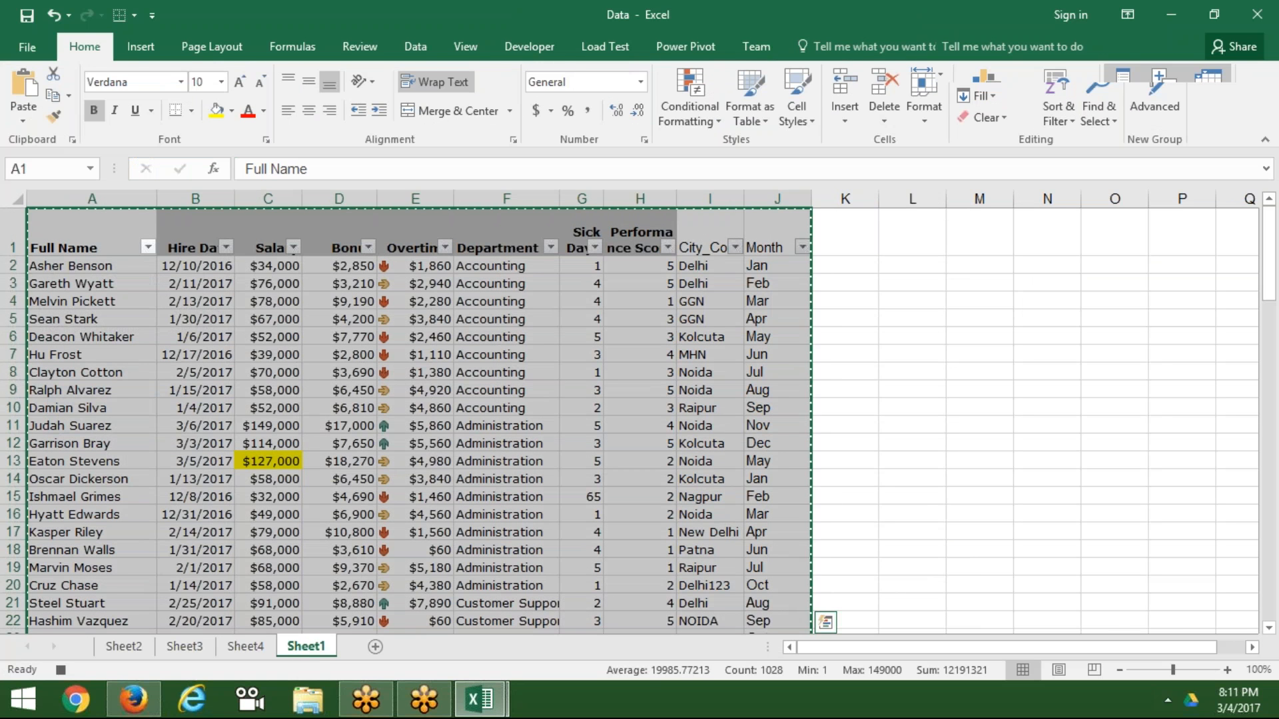
left_click(141, 45)
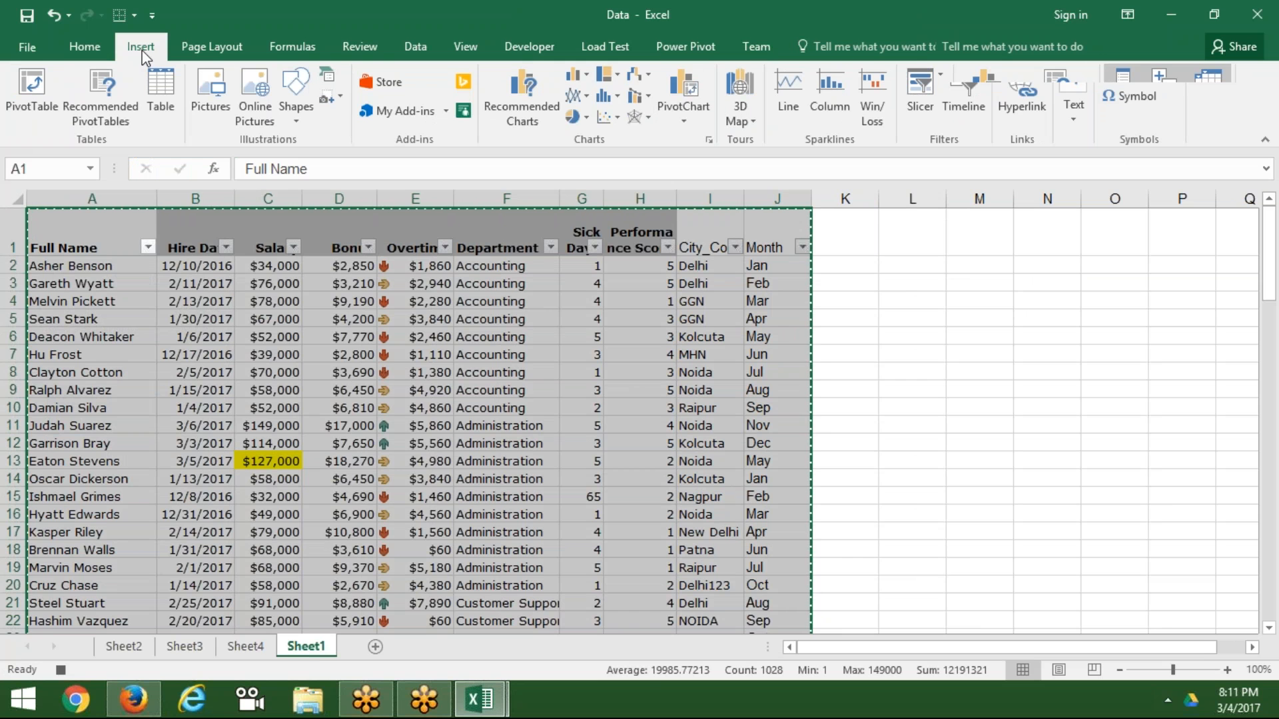
key("ctrl+n")
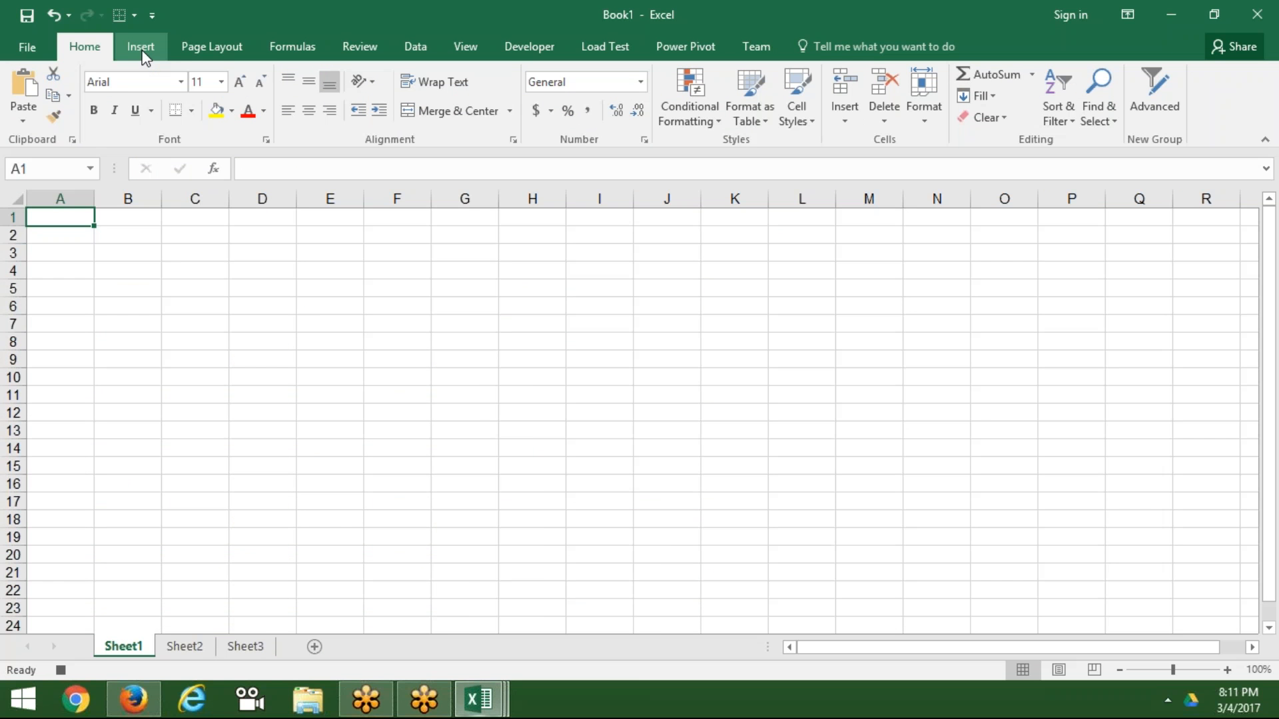
key("ctrl+v")
Step: Insert a PivotTable from the pasted data on a new worksheet of the new workbook
left_click(142, 47)
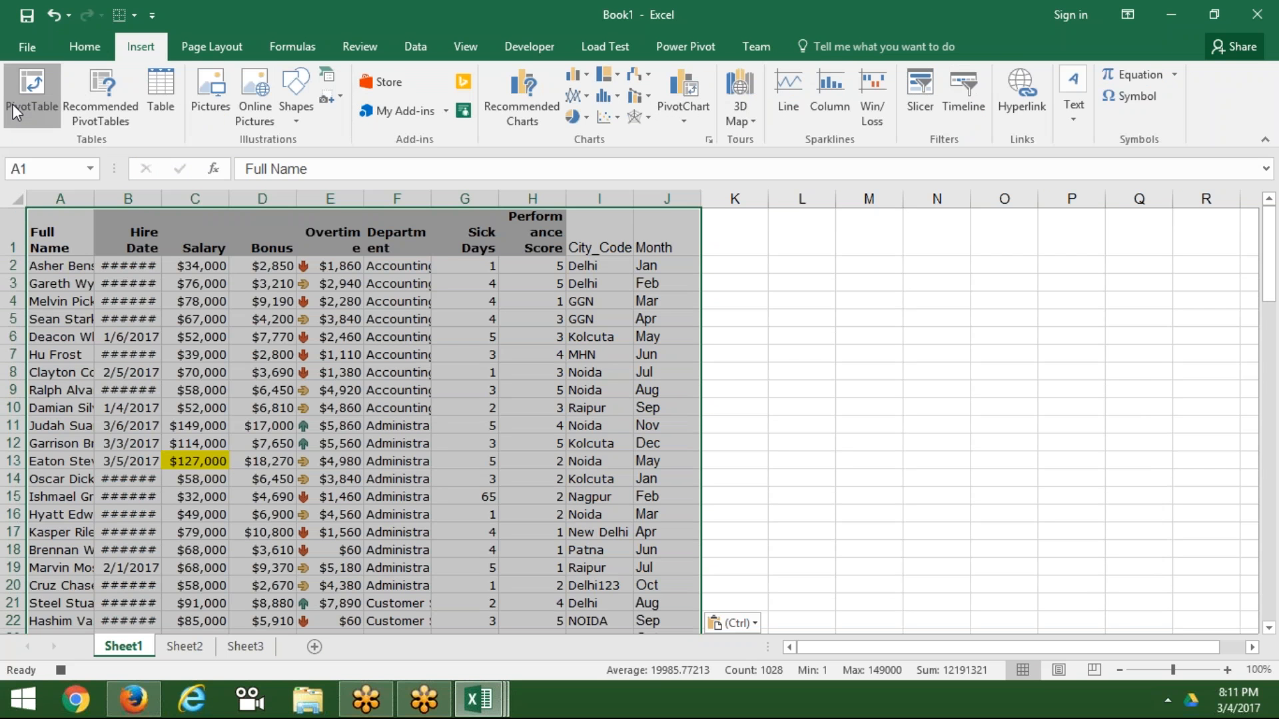
left_click(13, 104)
left_click(896, 389)
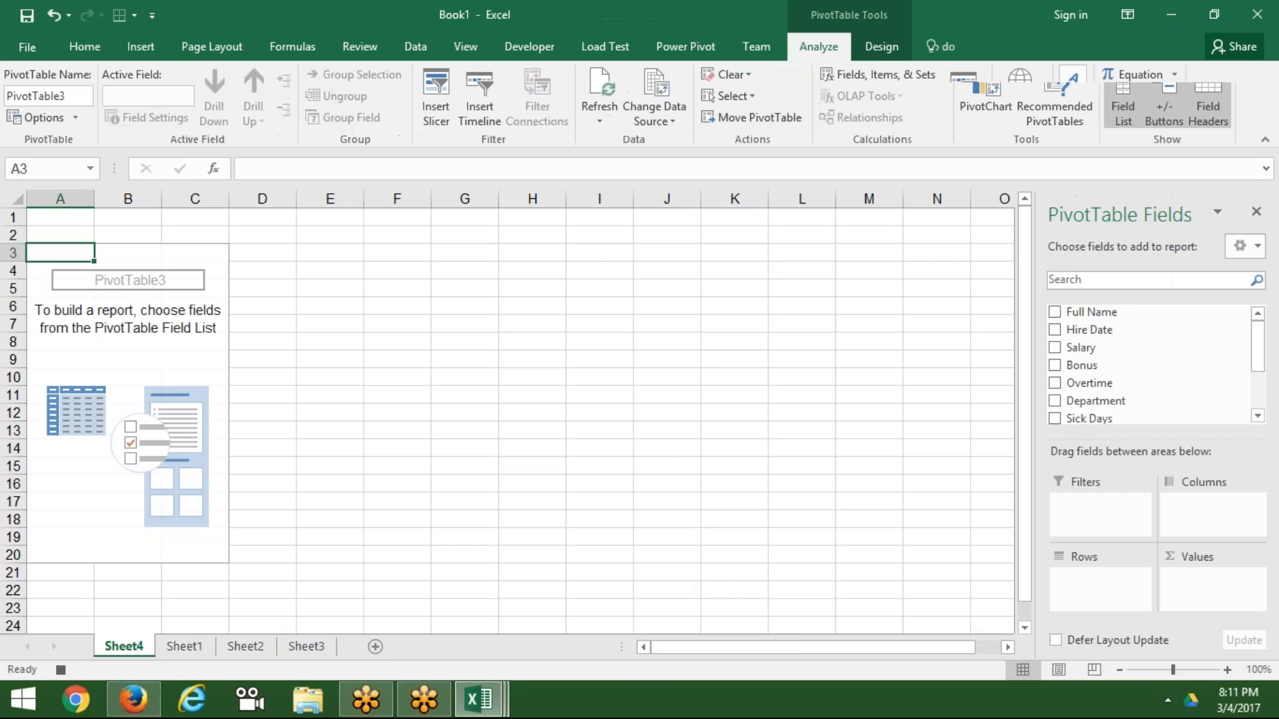
Step: Return to the Visual Basic editor, check the Book1 project's objects and open Module1 of Data.xlsm
left_click(492, 698)
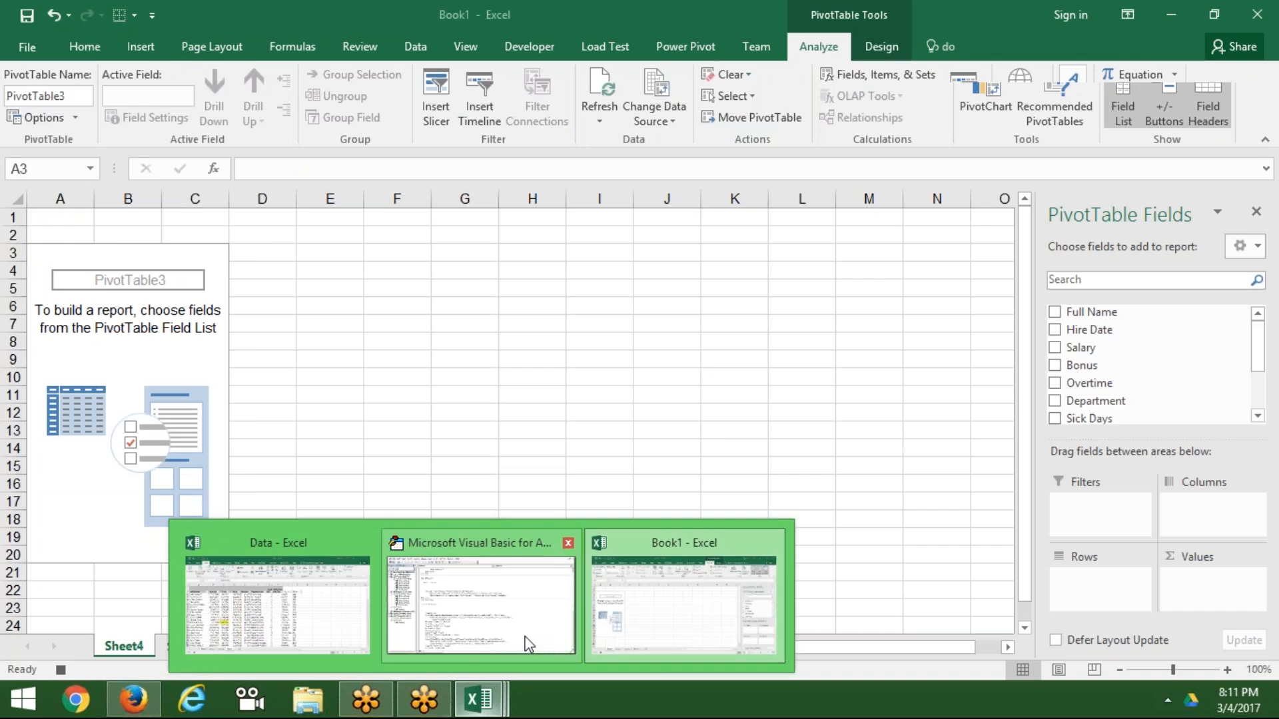
left_click(528, 644)
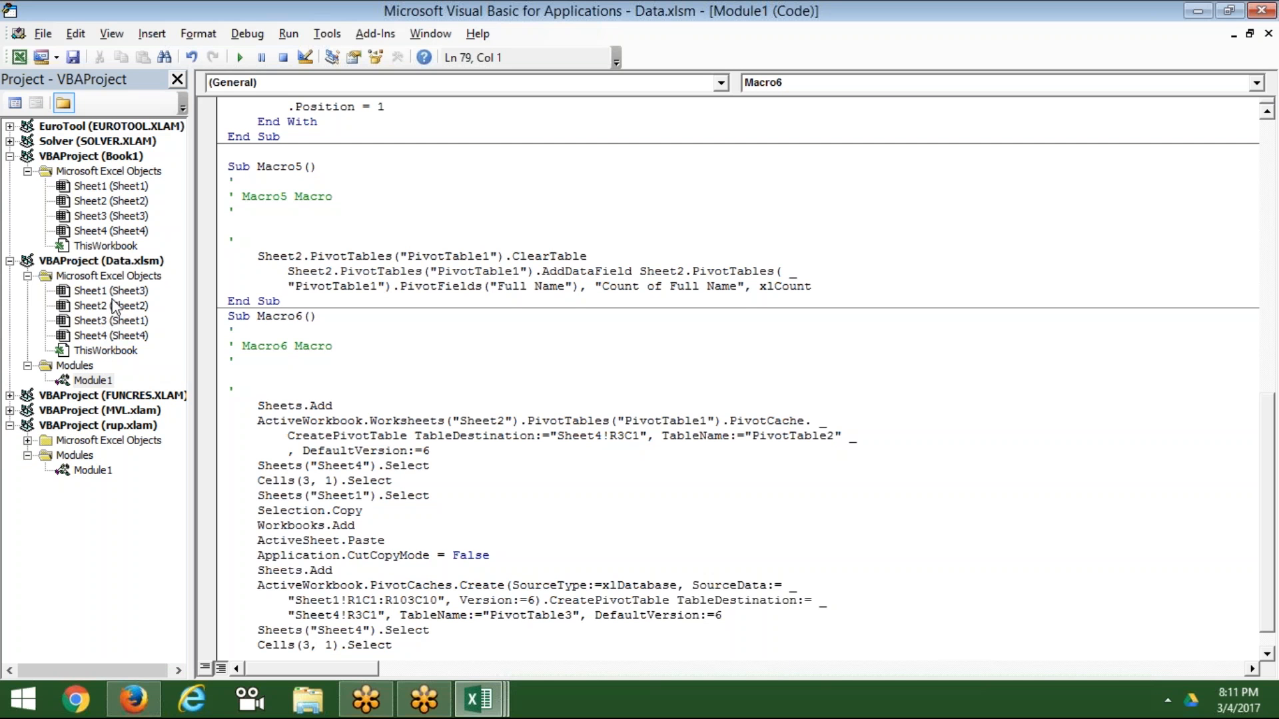
left_click(127, 218)
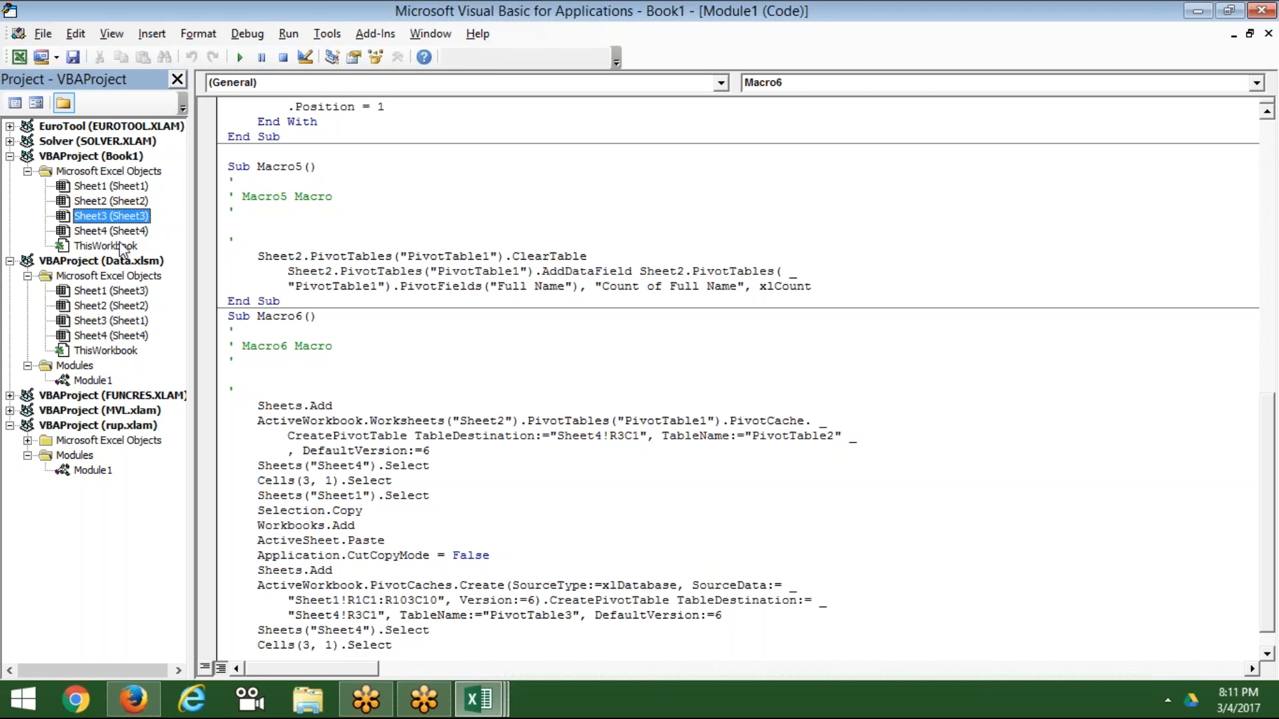
left_click(121, 245)
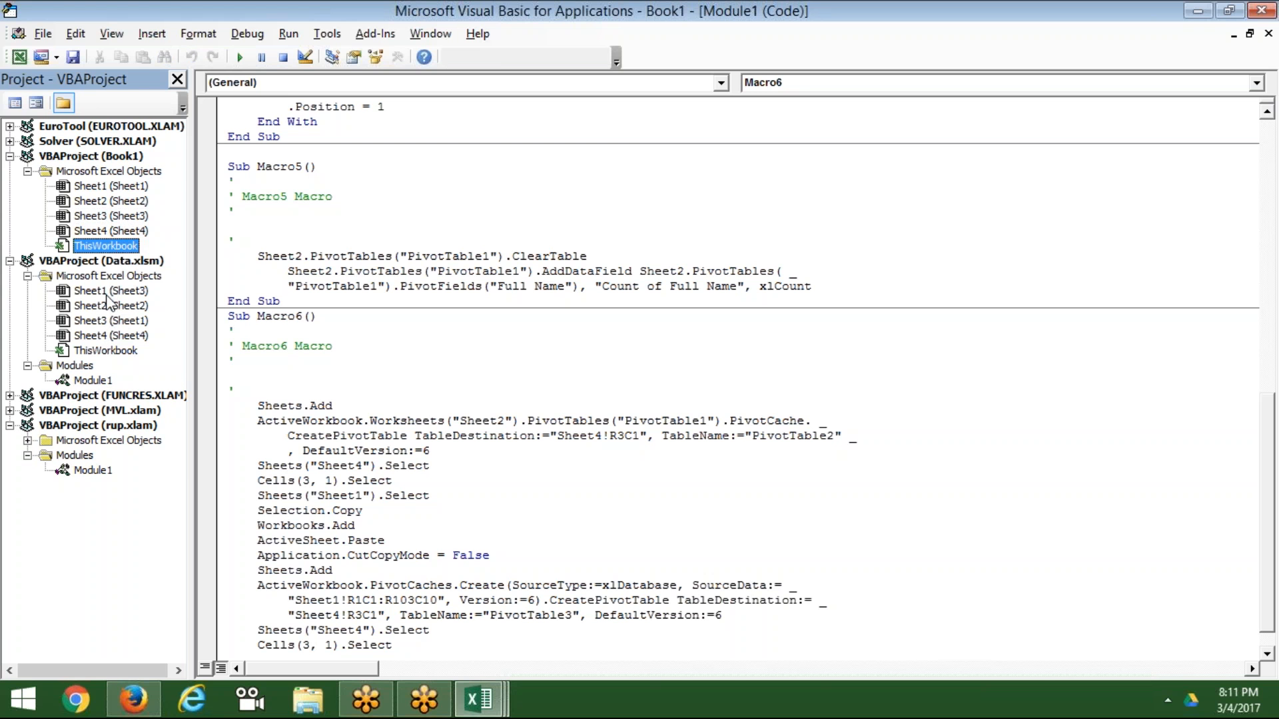
key("alt+F11")
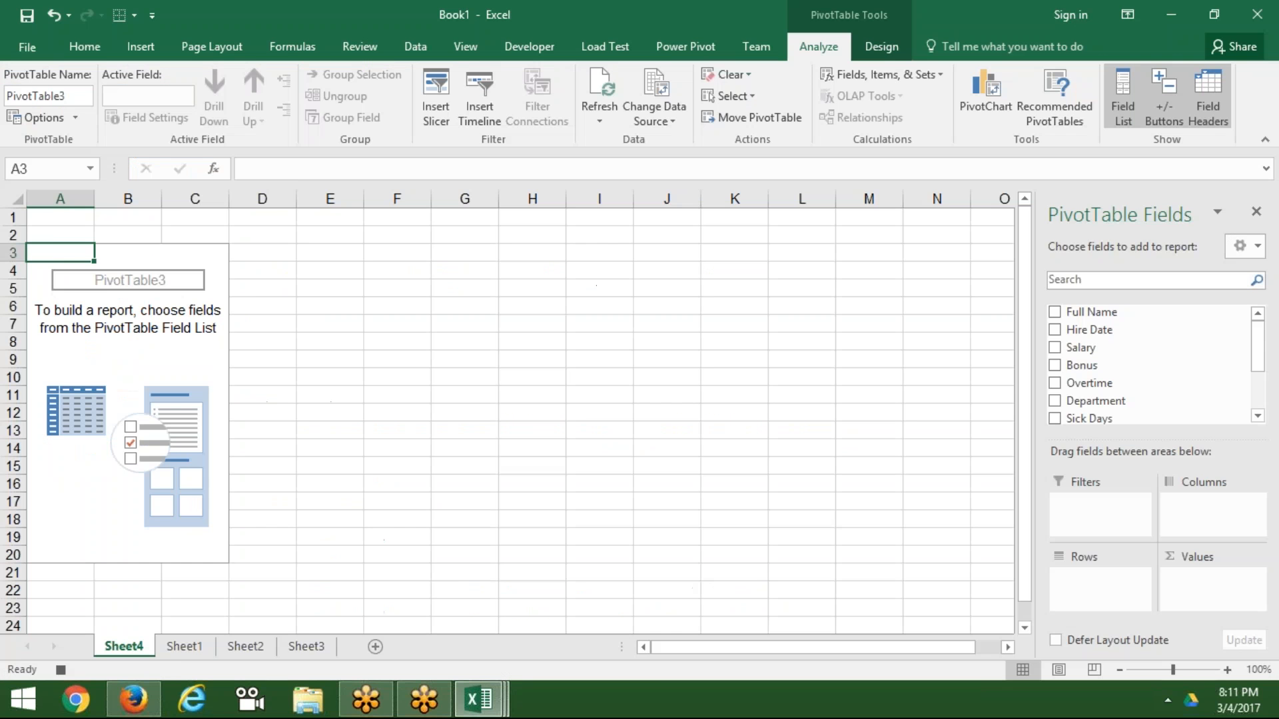
key("alt+F11")
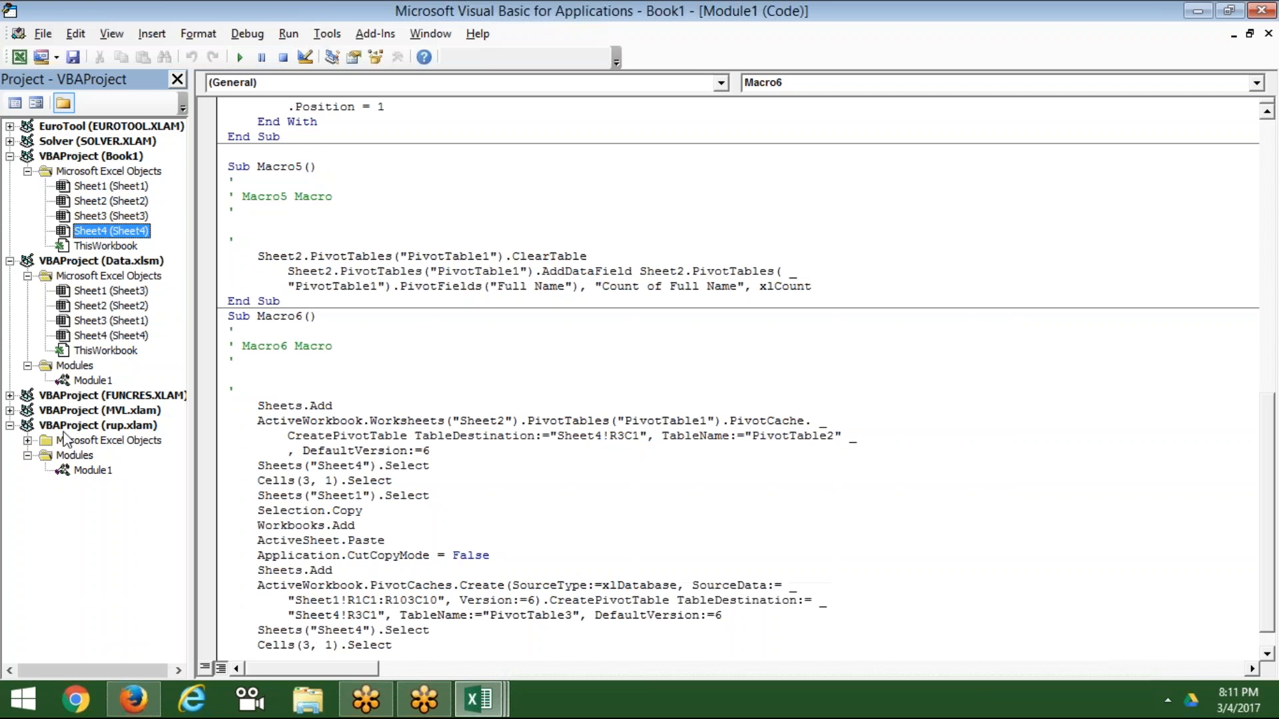
double_click(85, 384)
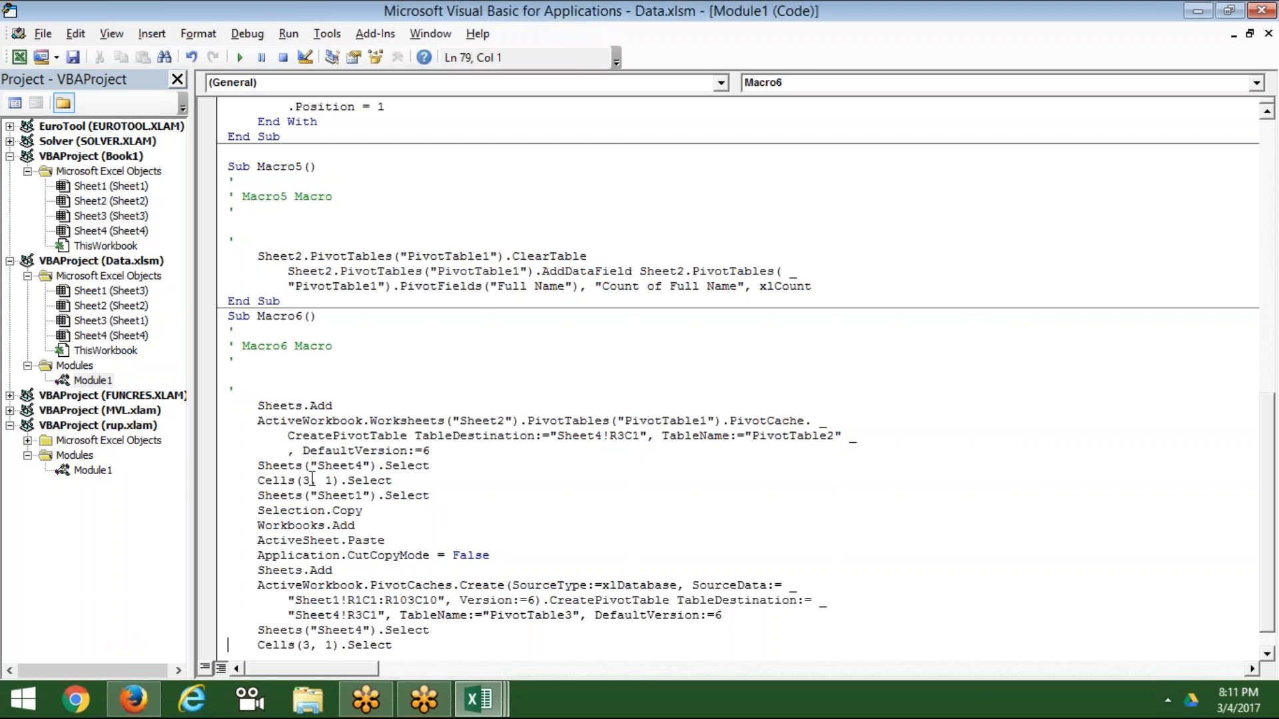
Step: Delete the Macro6 lines from the first Sheets.Add through the second Sheets.Add, keeping the PivotCaches.Create statement
left_click(333, 585)
left_click_drag(333, 571, 244, 406)
key("Delete")
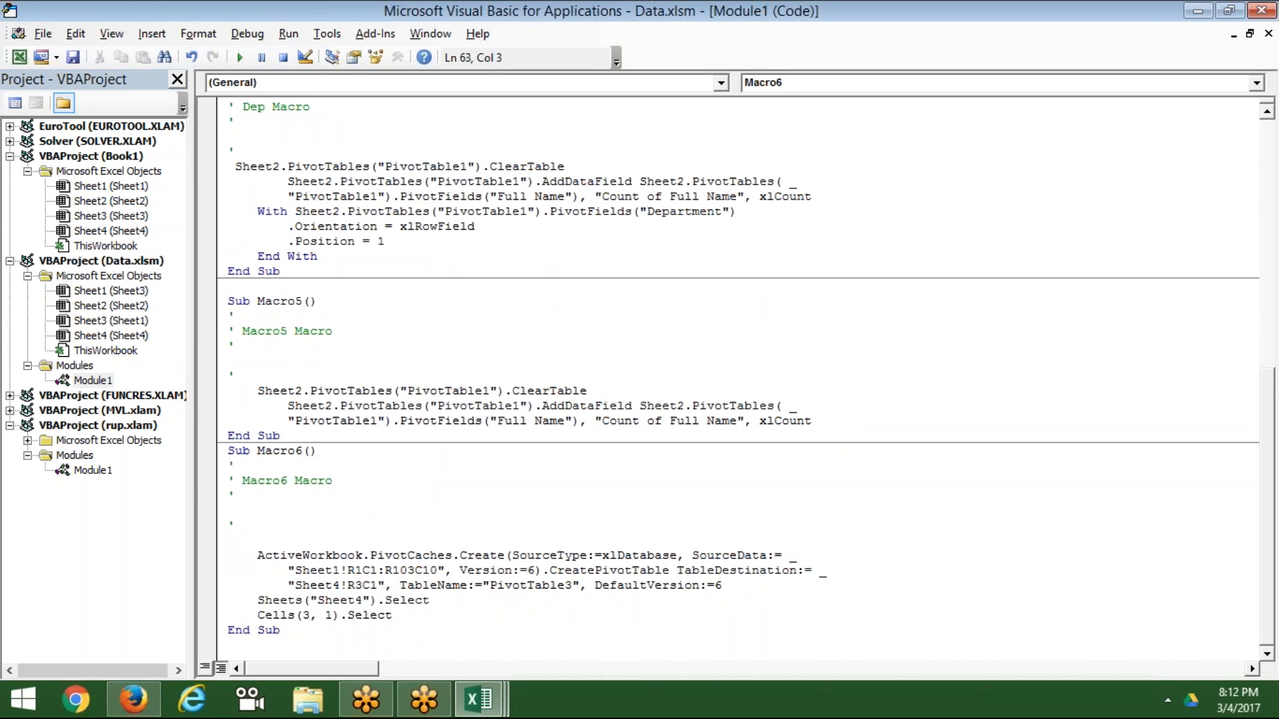
Step: Examine the PivotCaches.Create statement in Macro6, including its SourceType and SourceData arguments
left_click(341, 555)
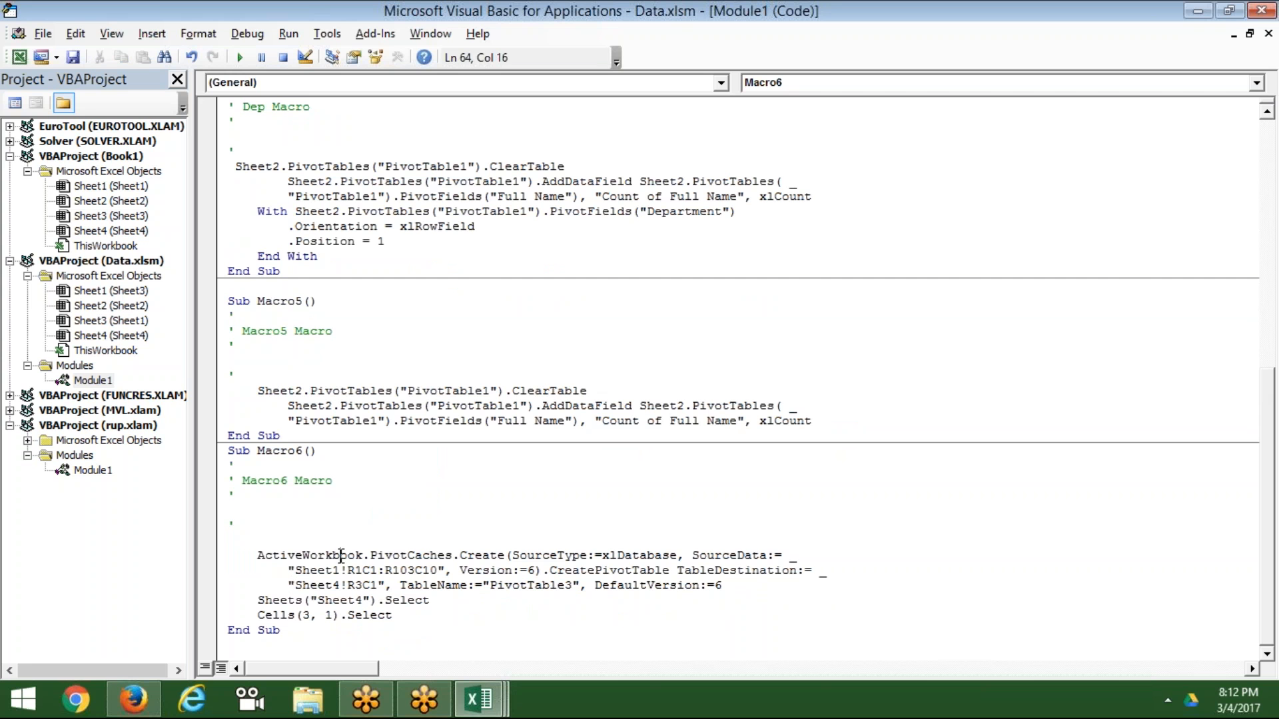
double_click(408, 555)
double_click(476, 559)
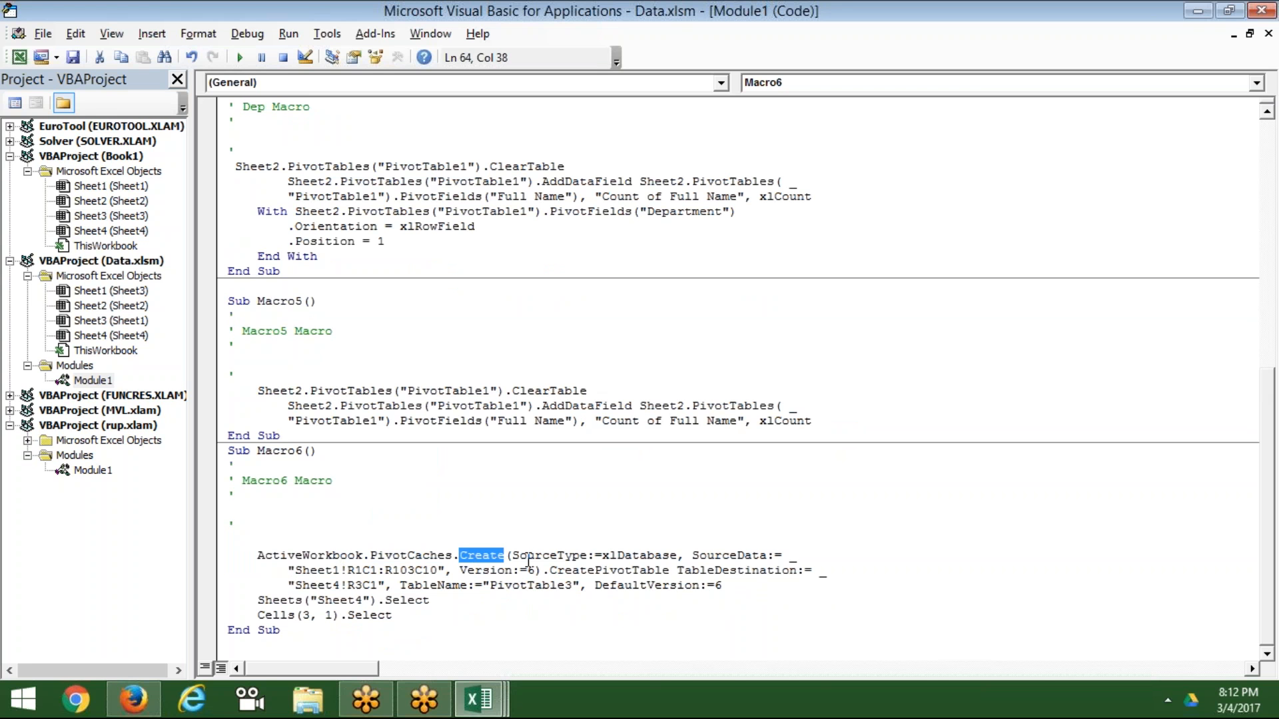
left_click_drag(526, 556, 604, 559)
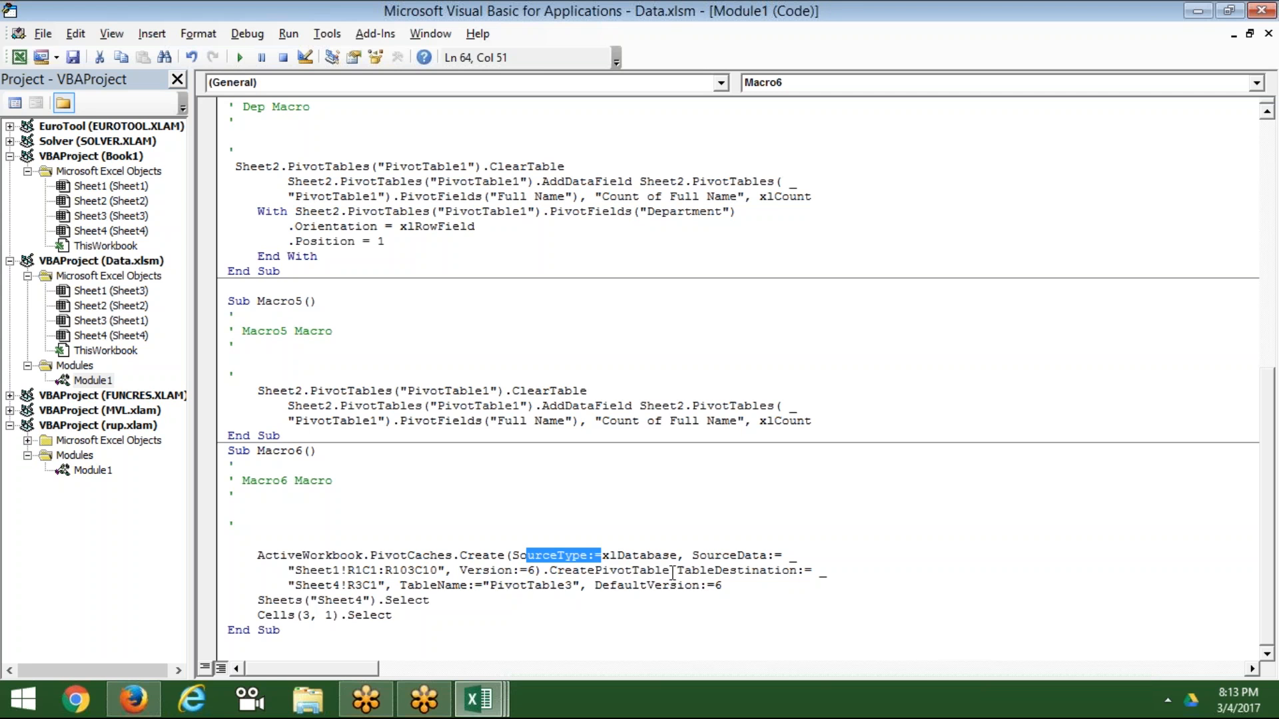
left_click(705, 555)
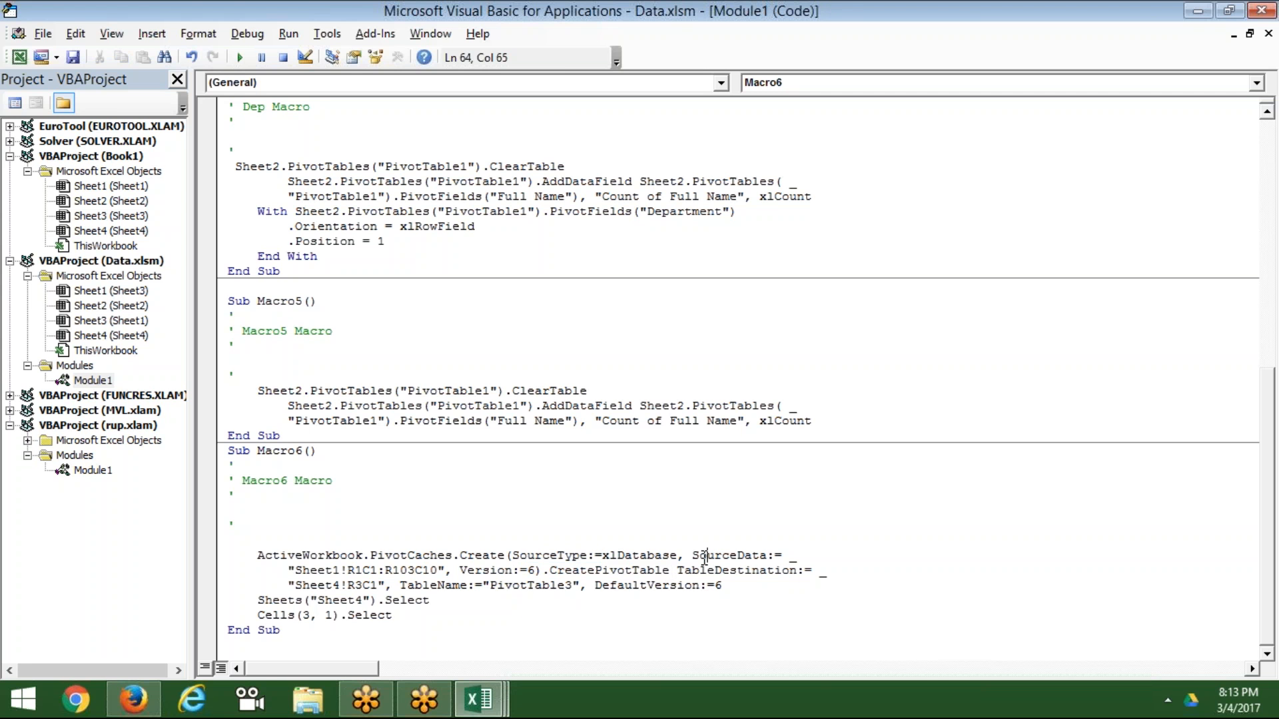
double_click(339, 570)
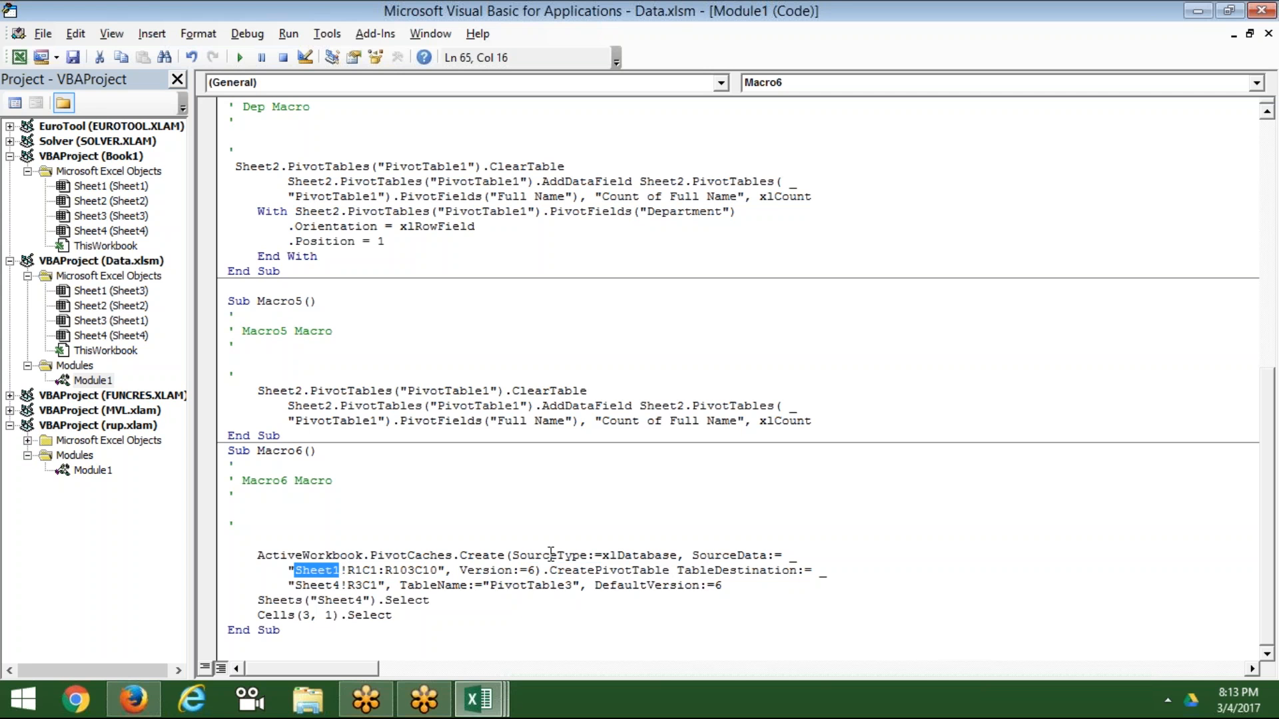
Step: Check the Version argument of PivotCaches.Create in Macro6 and bring up the Create method's parameter hint, leaving the code as it was
left_click(1255, 28)
double_click(530, 570)
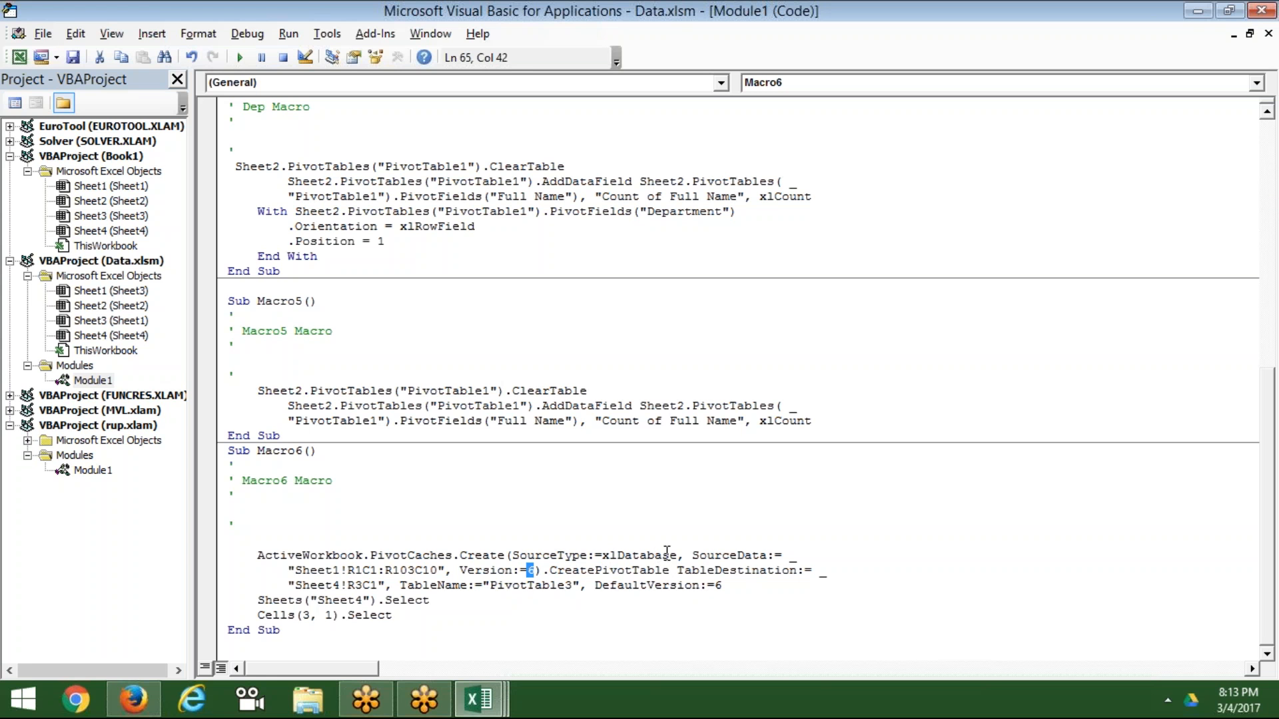
left_click(513, 555)
type("(")
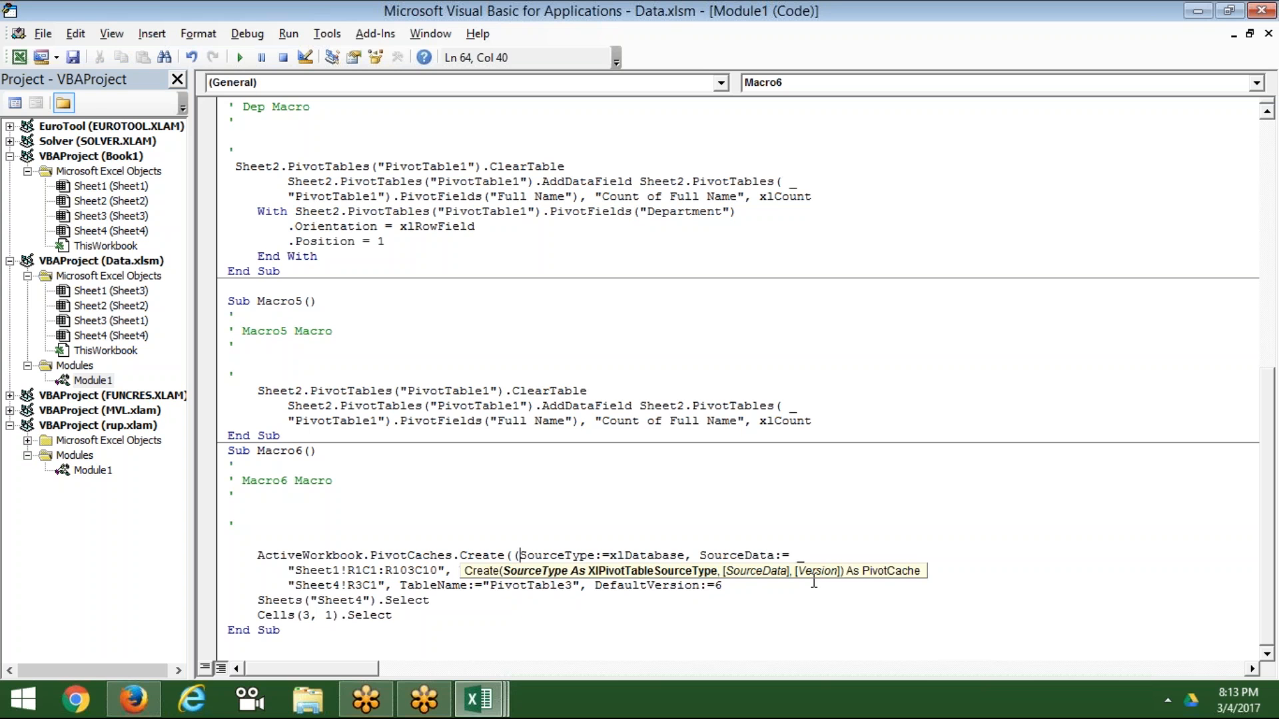
key("BackSpace")
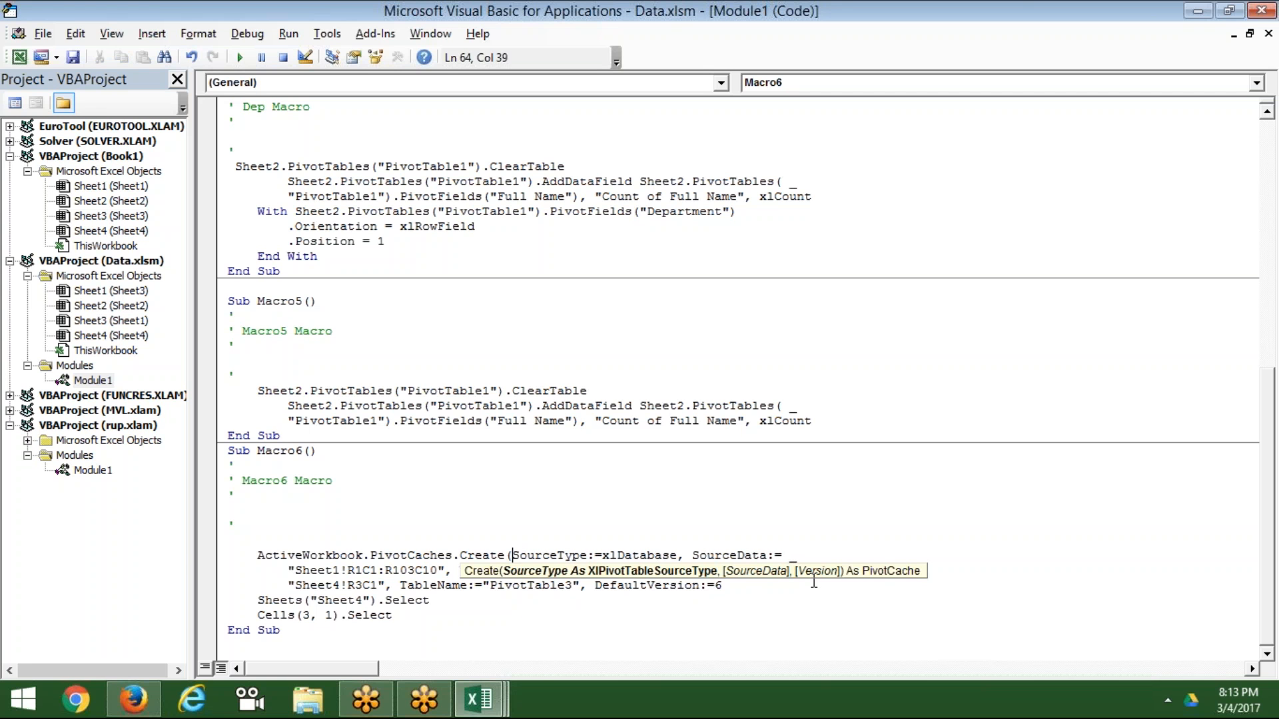
left_click(790, 614)
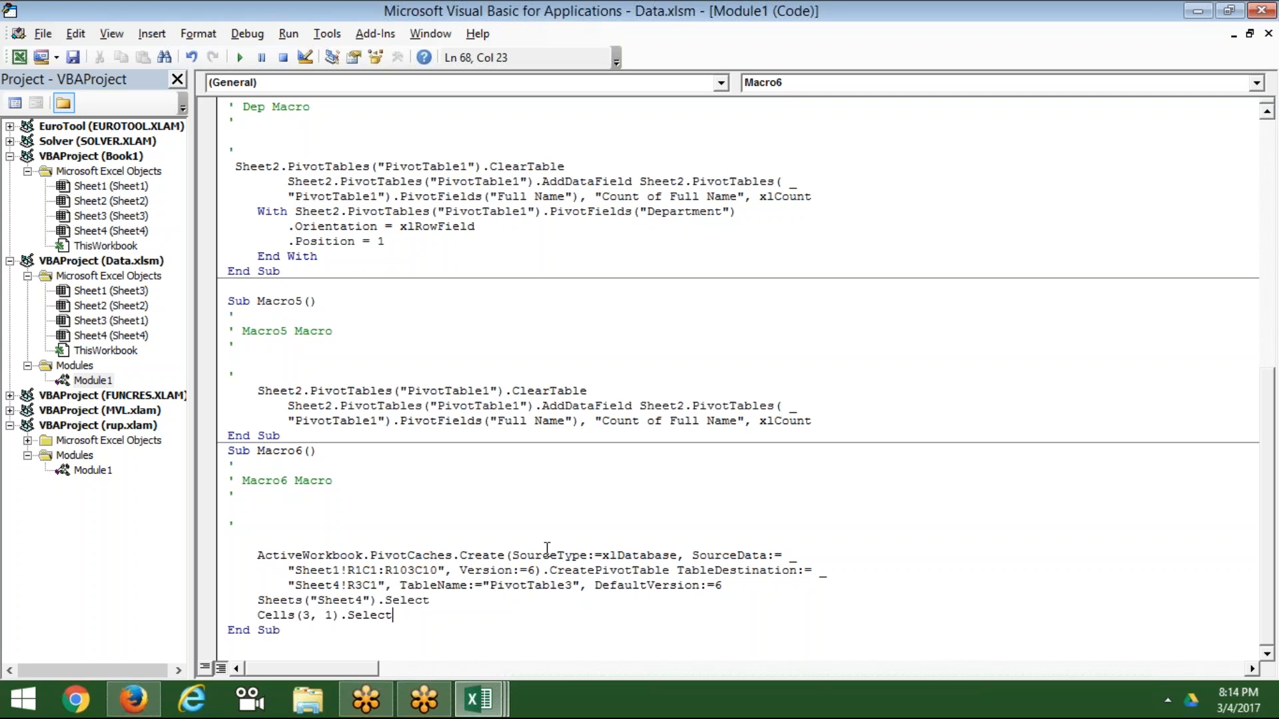
Step: Examine the CreatePivotTable arguments in Macro6: TableDestination, TableName and DefaultVersion
left_click(600, 571)
double_click(688, 571)
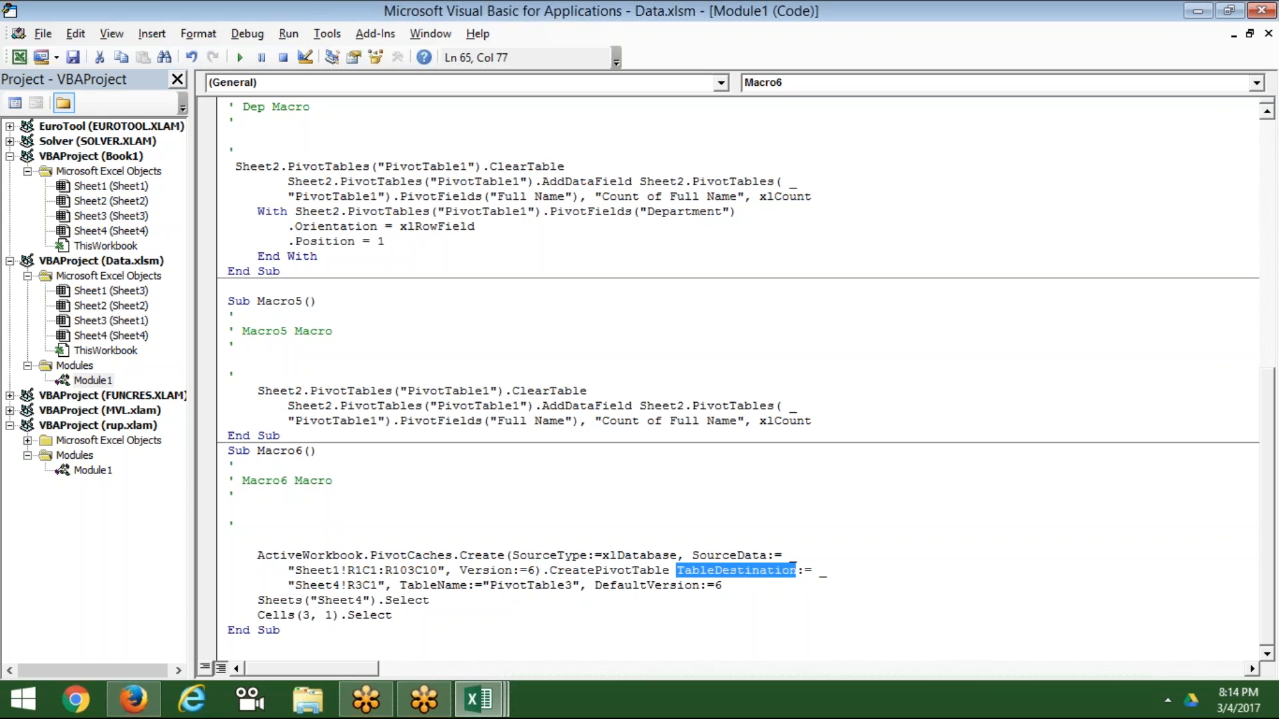
double_click(531, 586)
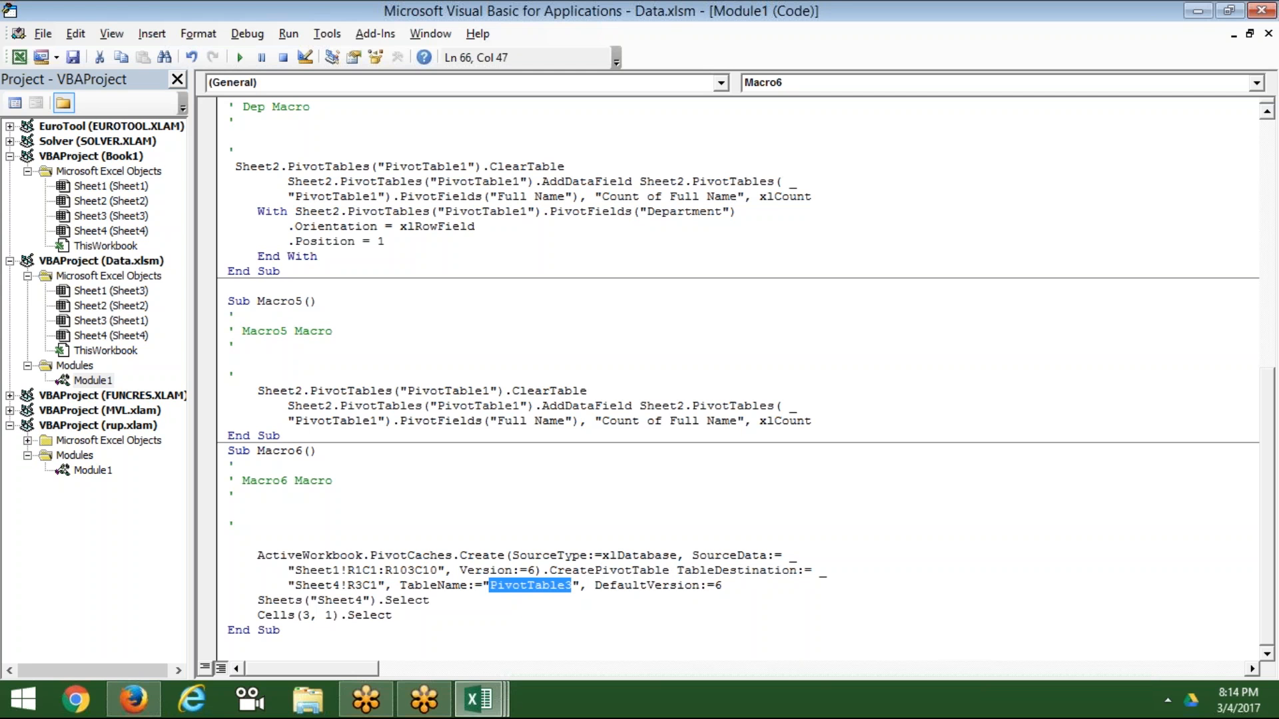
double_click(624, 588)
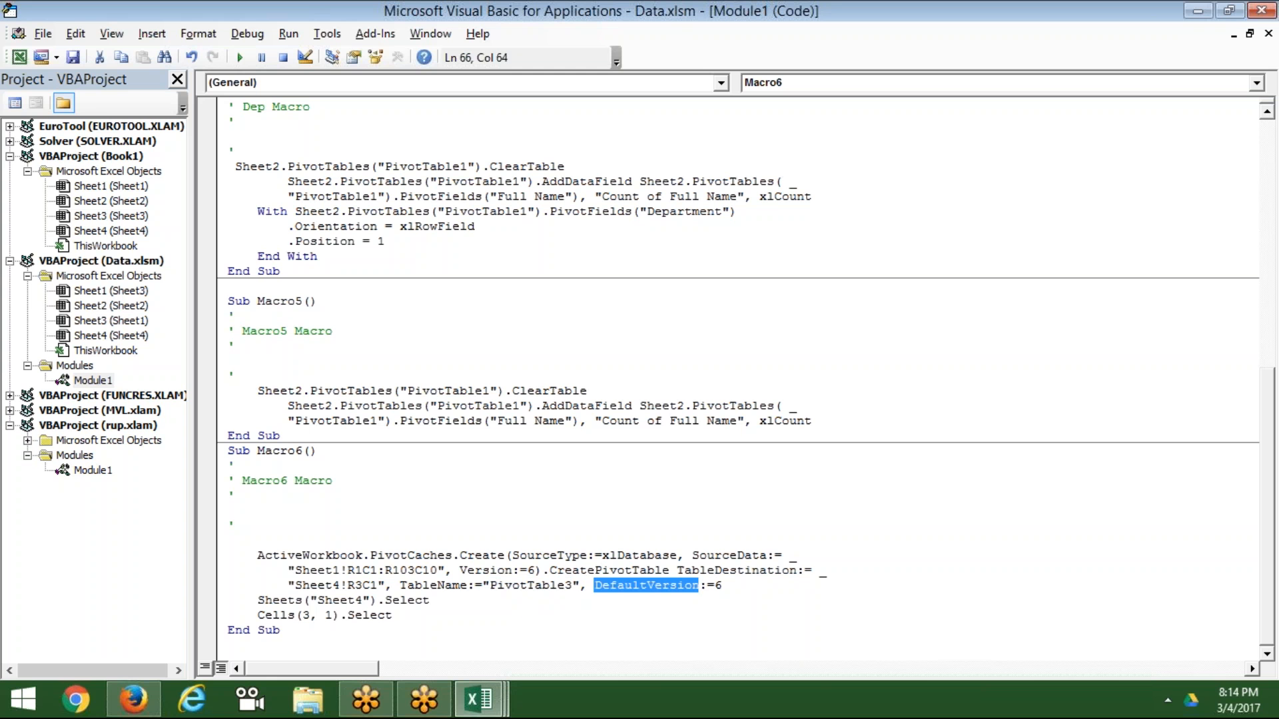
left_click(431, 603)
left_click(447, 585)
double_click(447, 584)
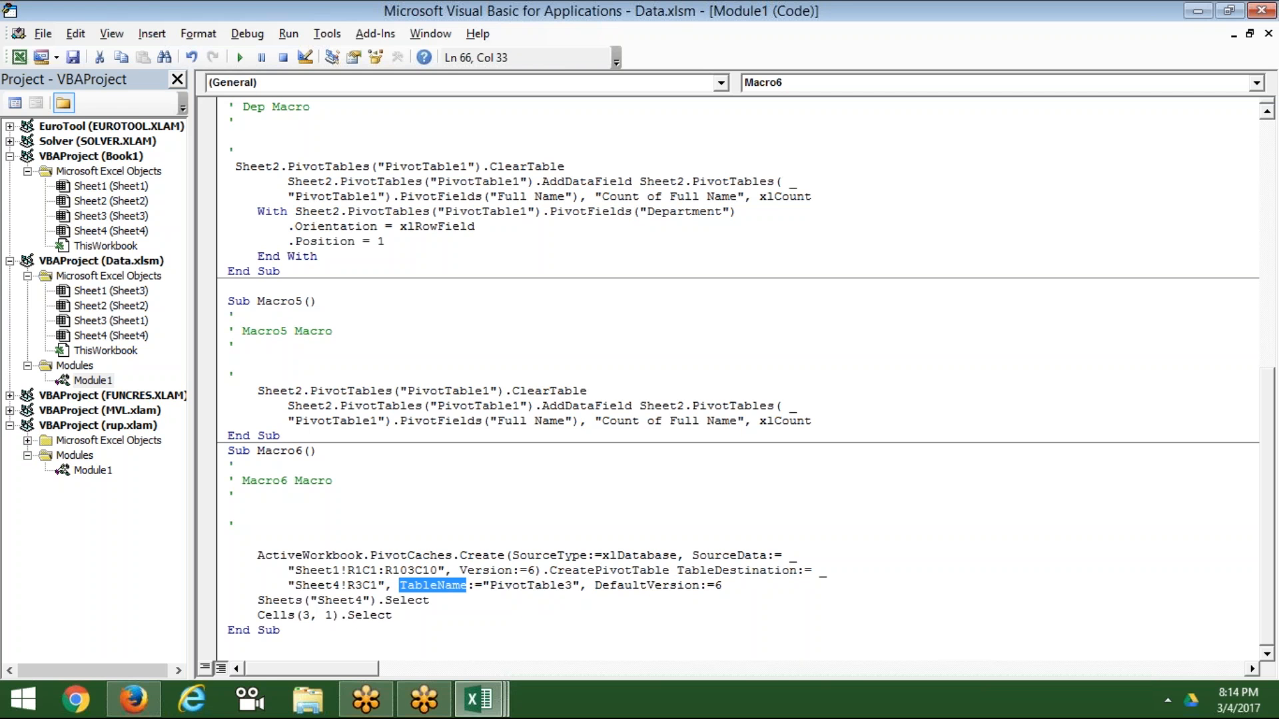
Step: Review the AddDataField statement in Macro5 and the Department field's With block in the Dep macro
double_click(509, 411)
double_click(558, 406)
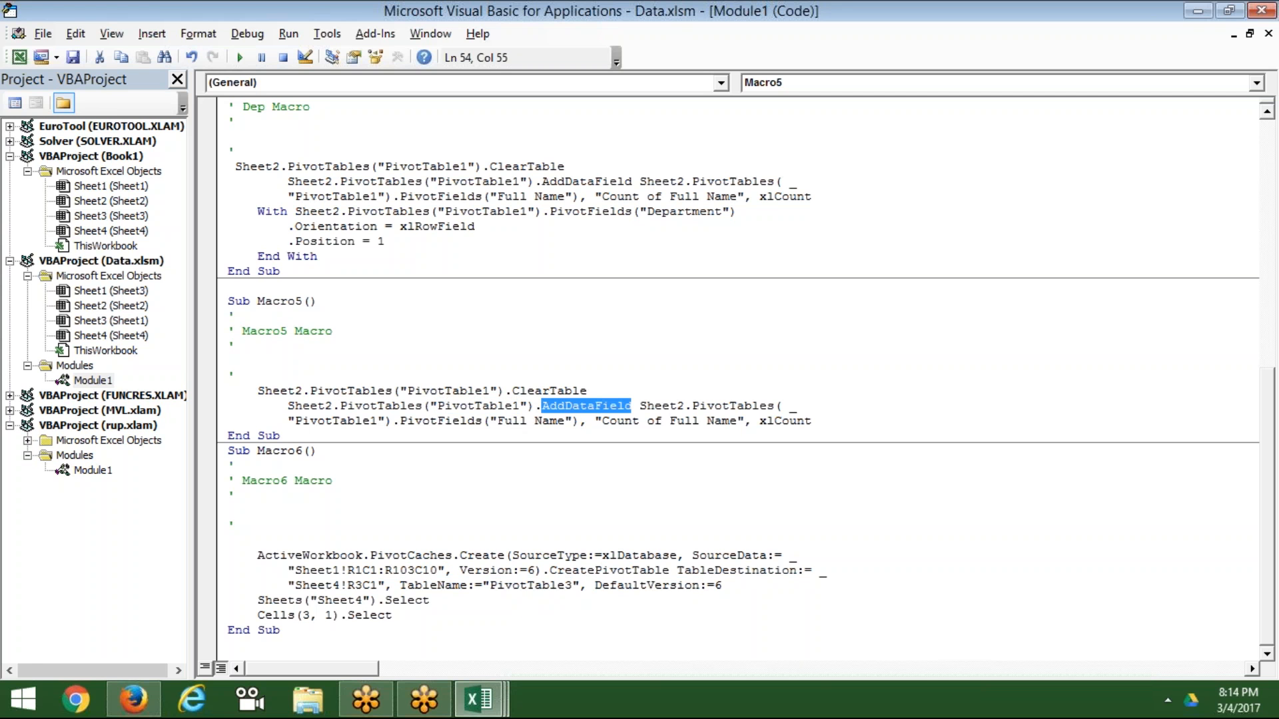
left_click(470, 421)
key("Down")
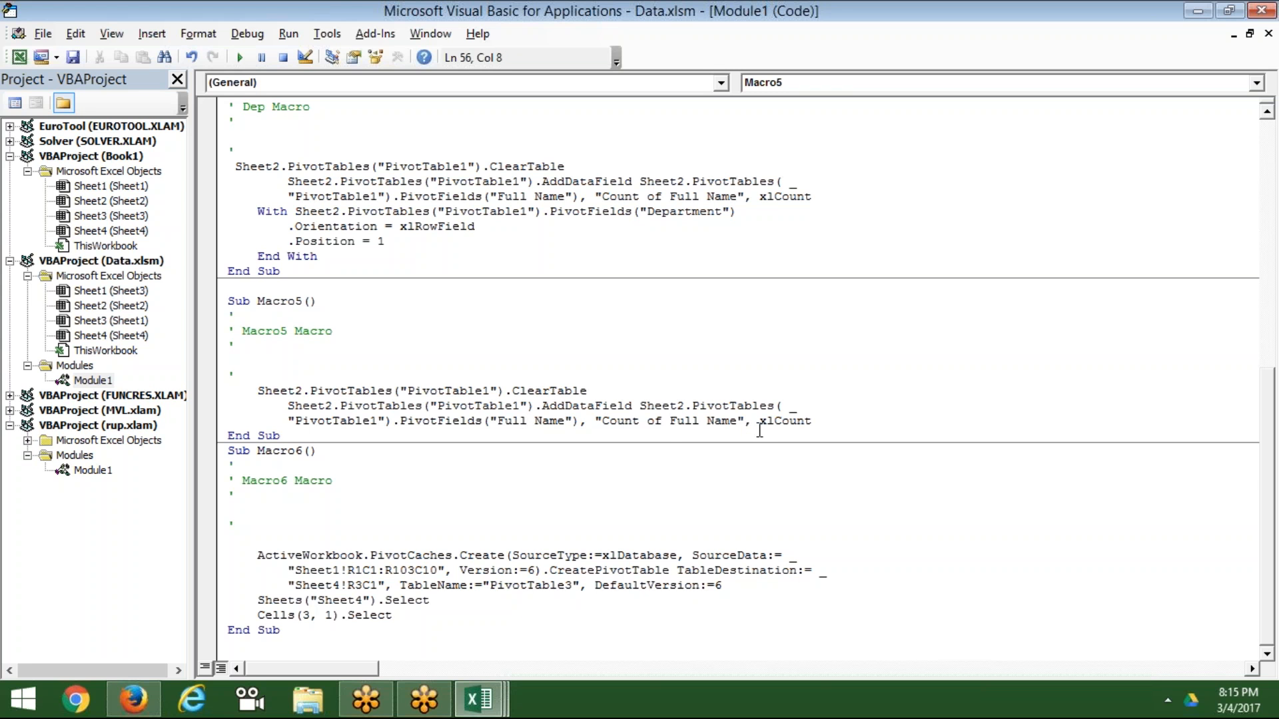
left_click(807, 210)
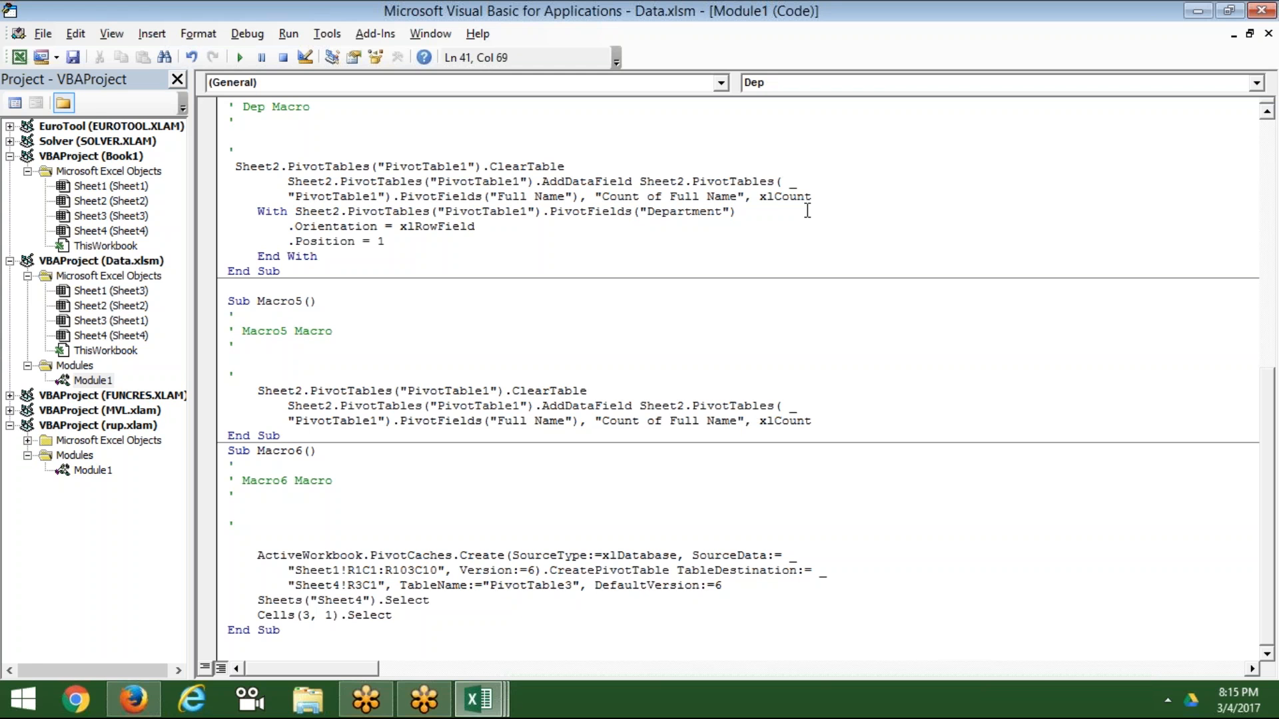